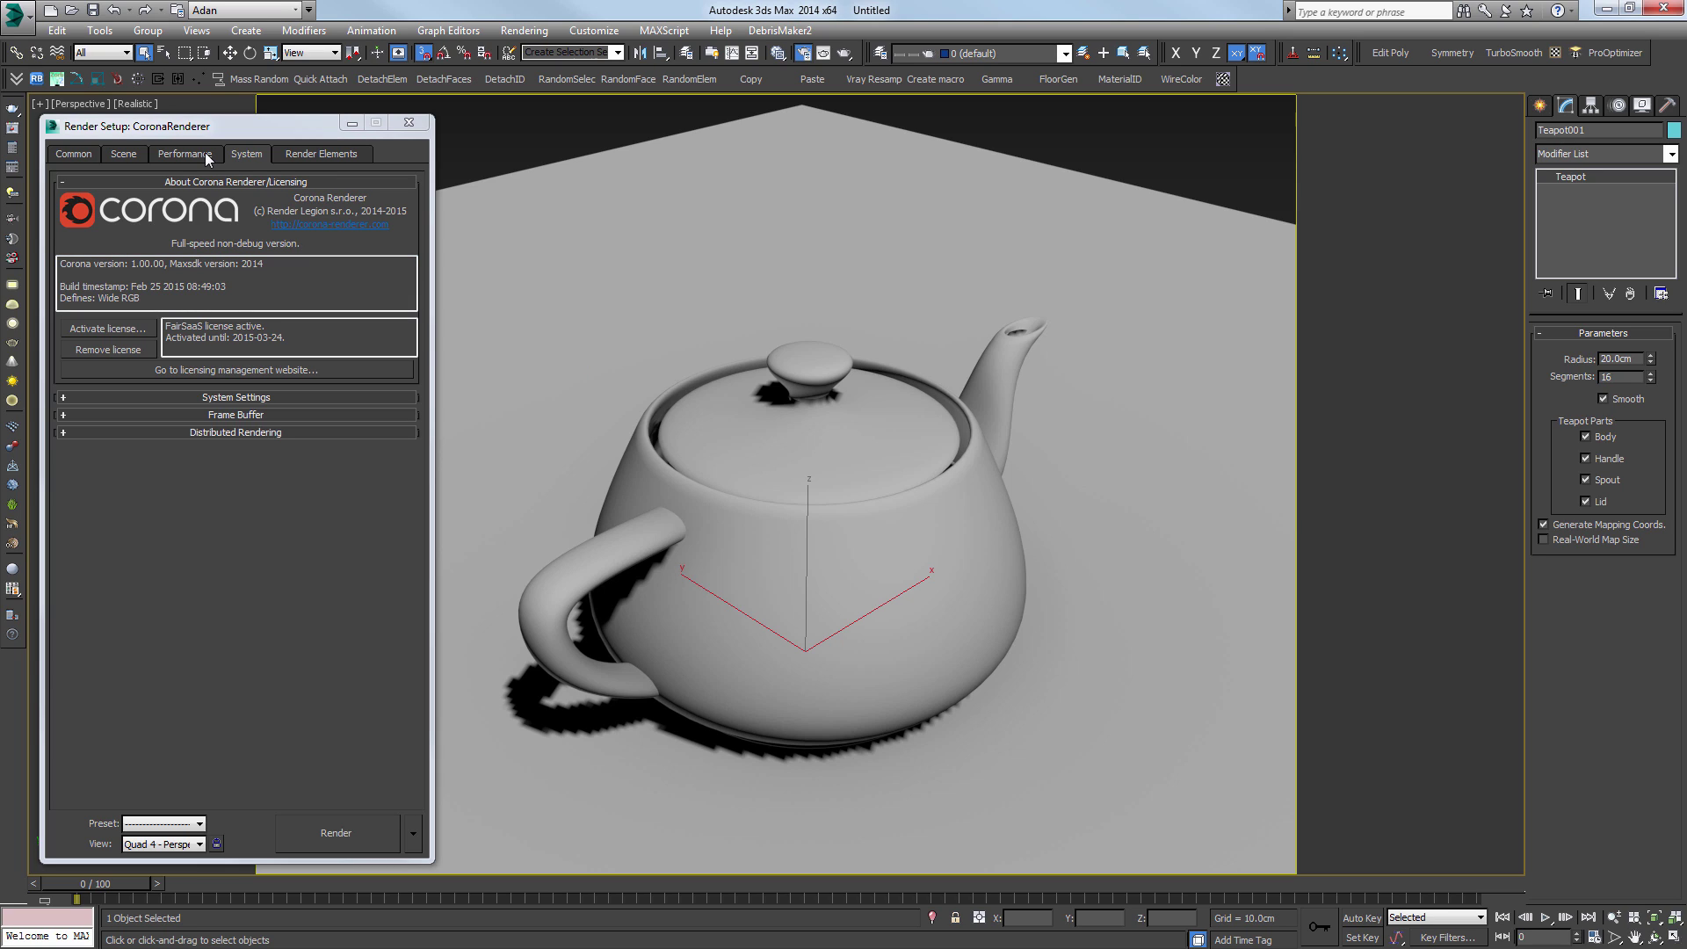
Step: In the performance settings, choose Path Tracing as the primary solver and UHD Cache as the secondary solver
click(241, 181)
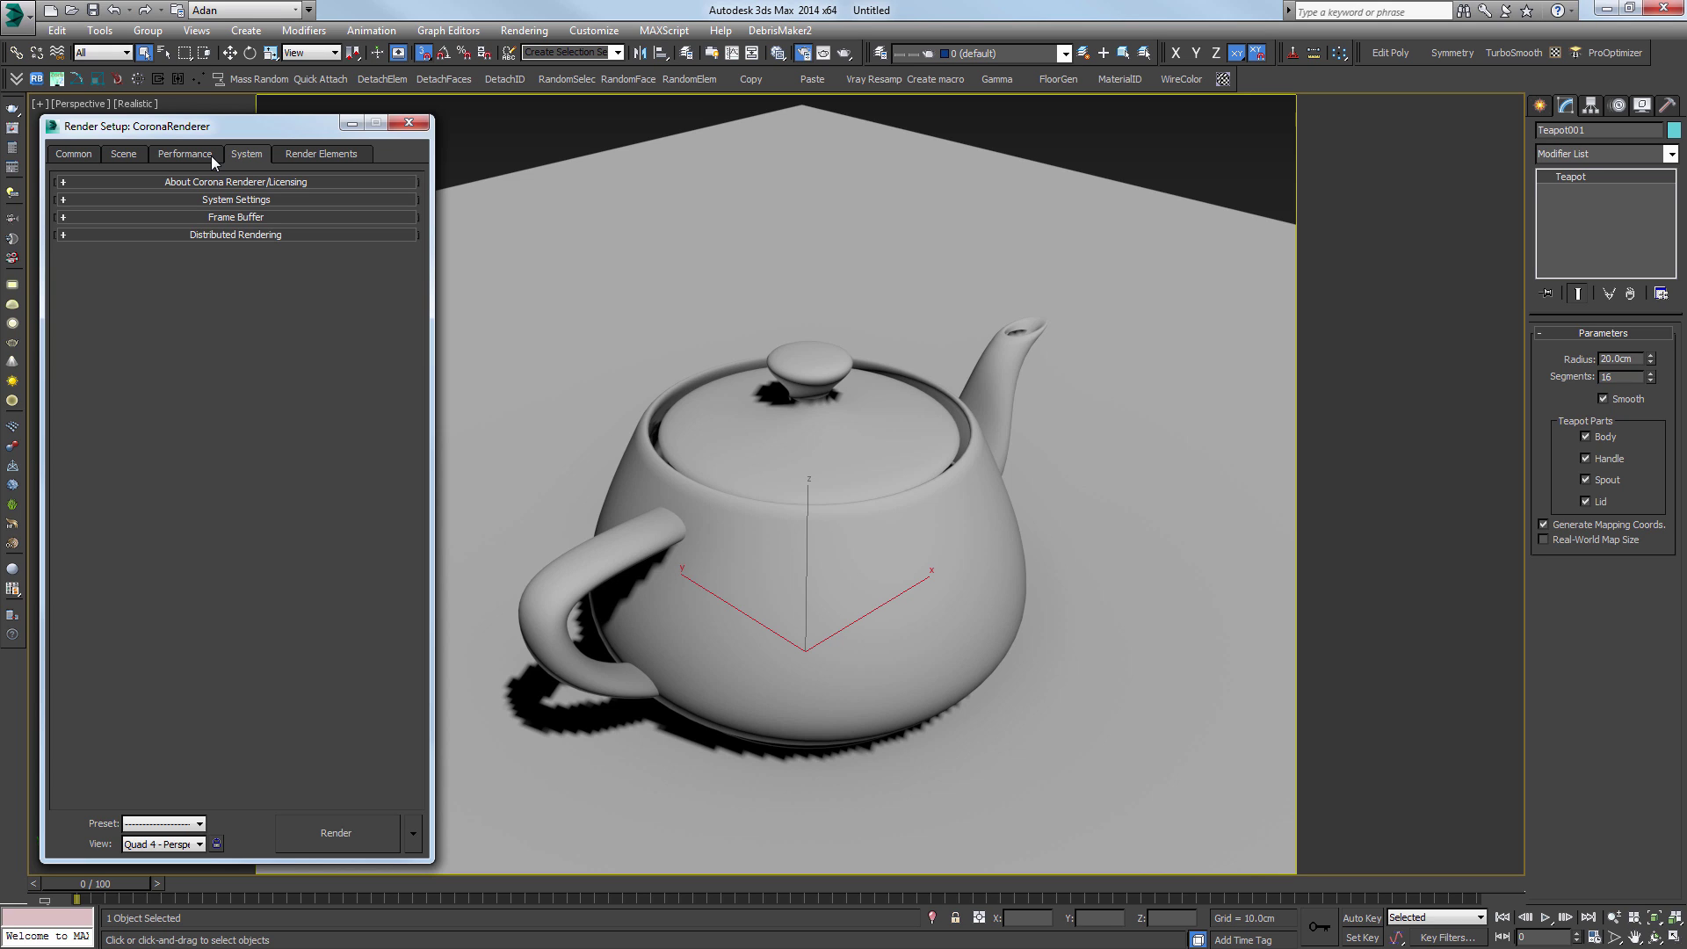
click(211, 156)
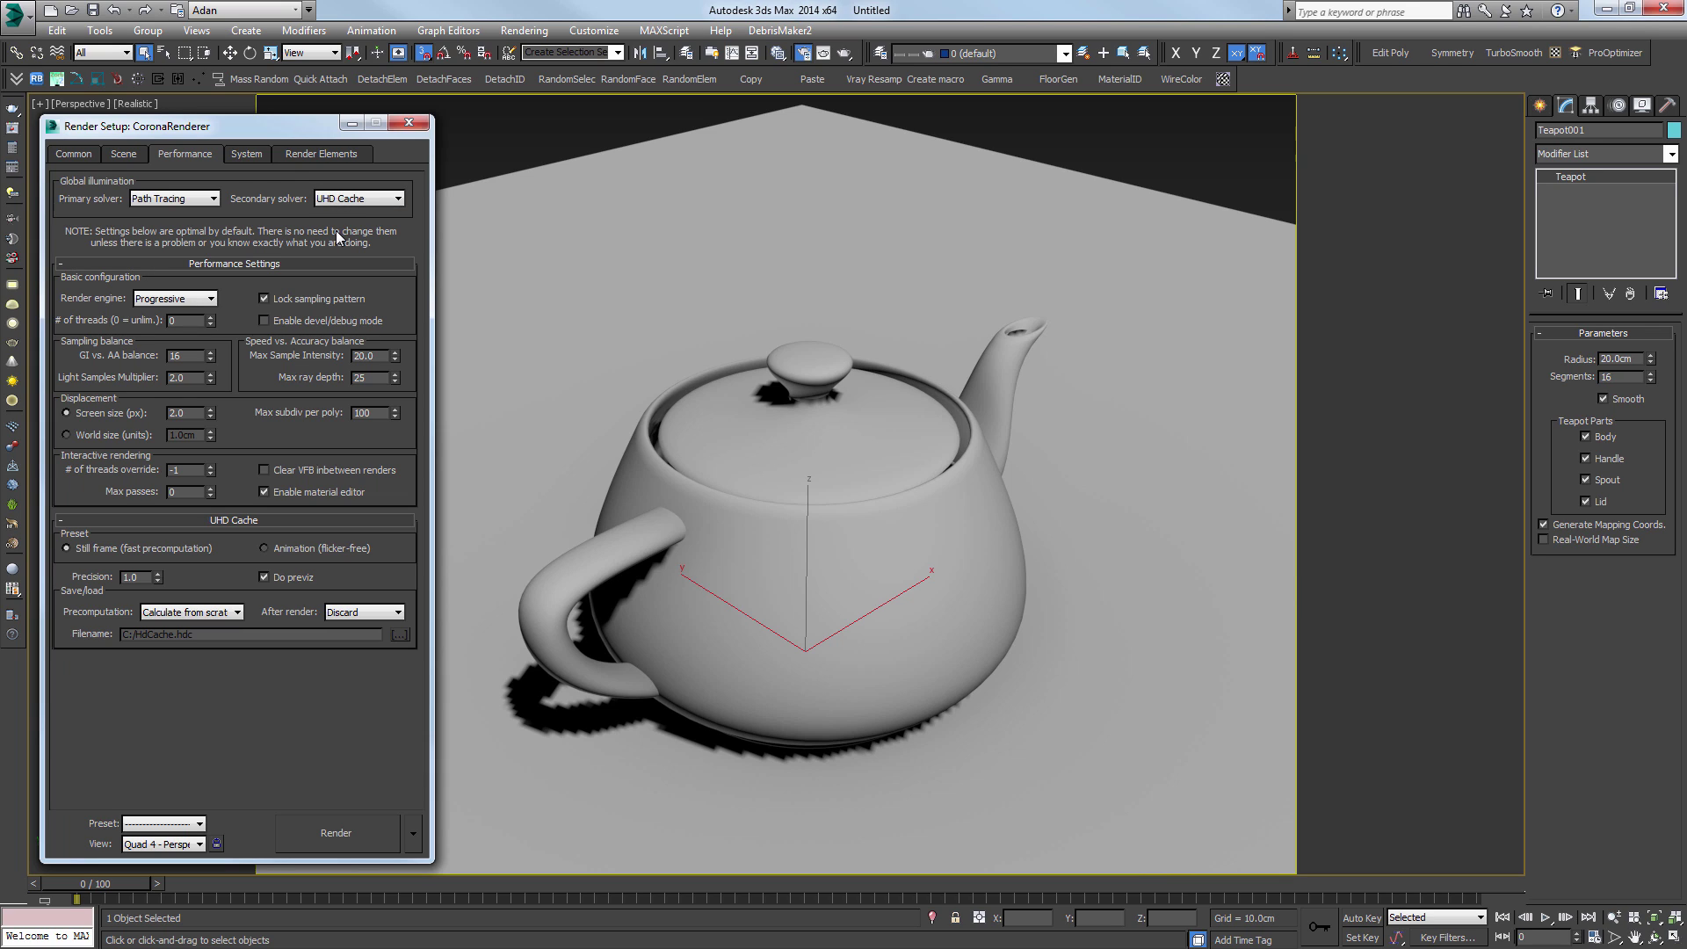
click(197, 355)
click(180, 200)
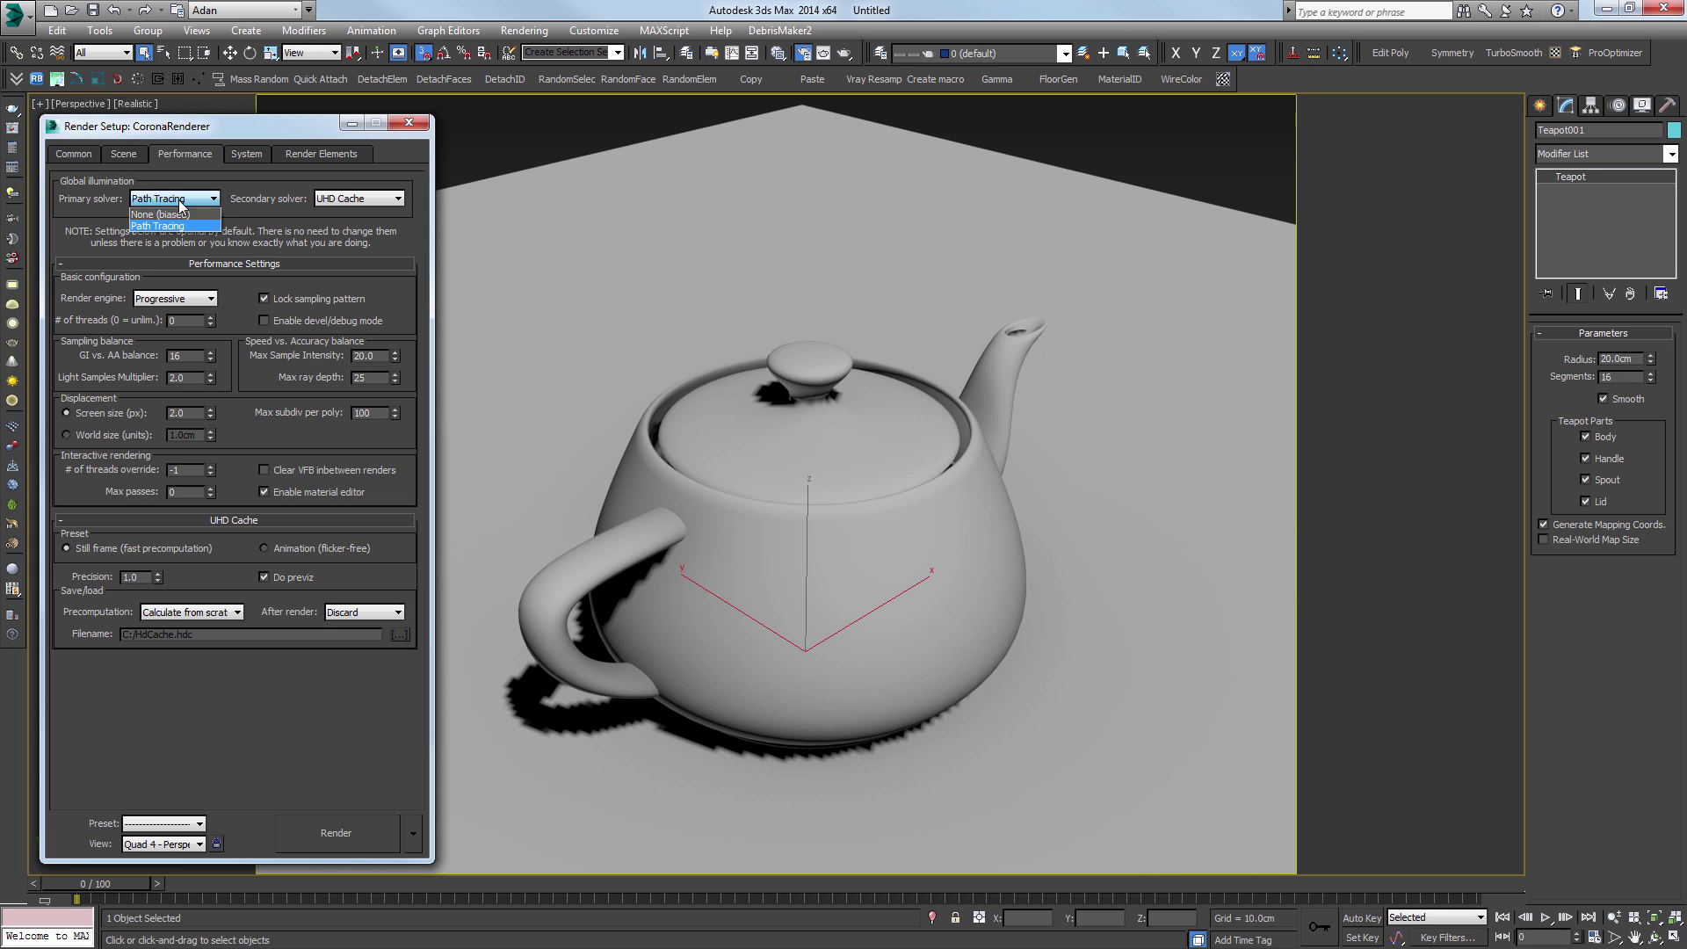
click(161, 226)
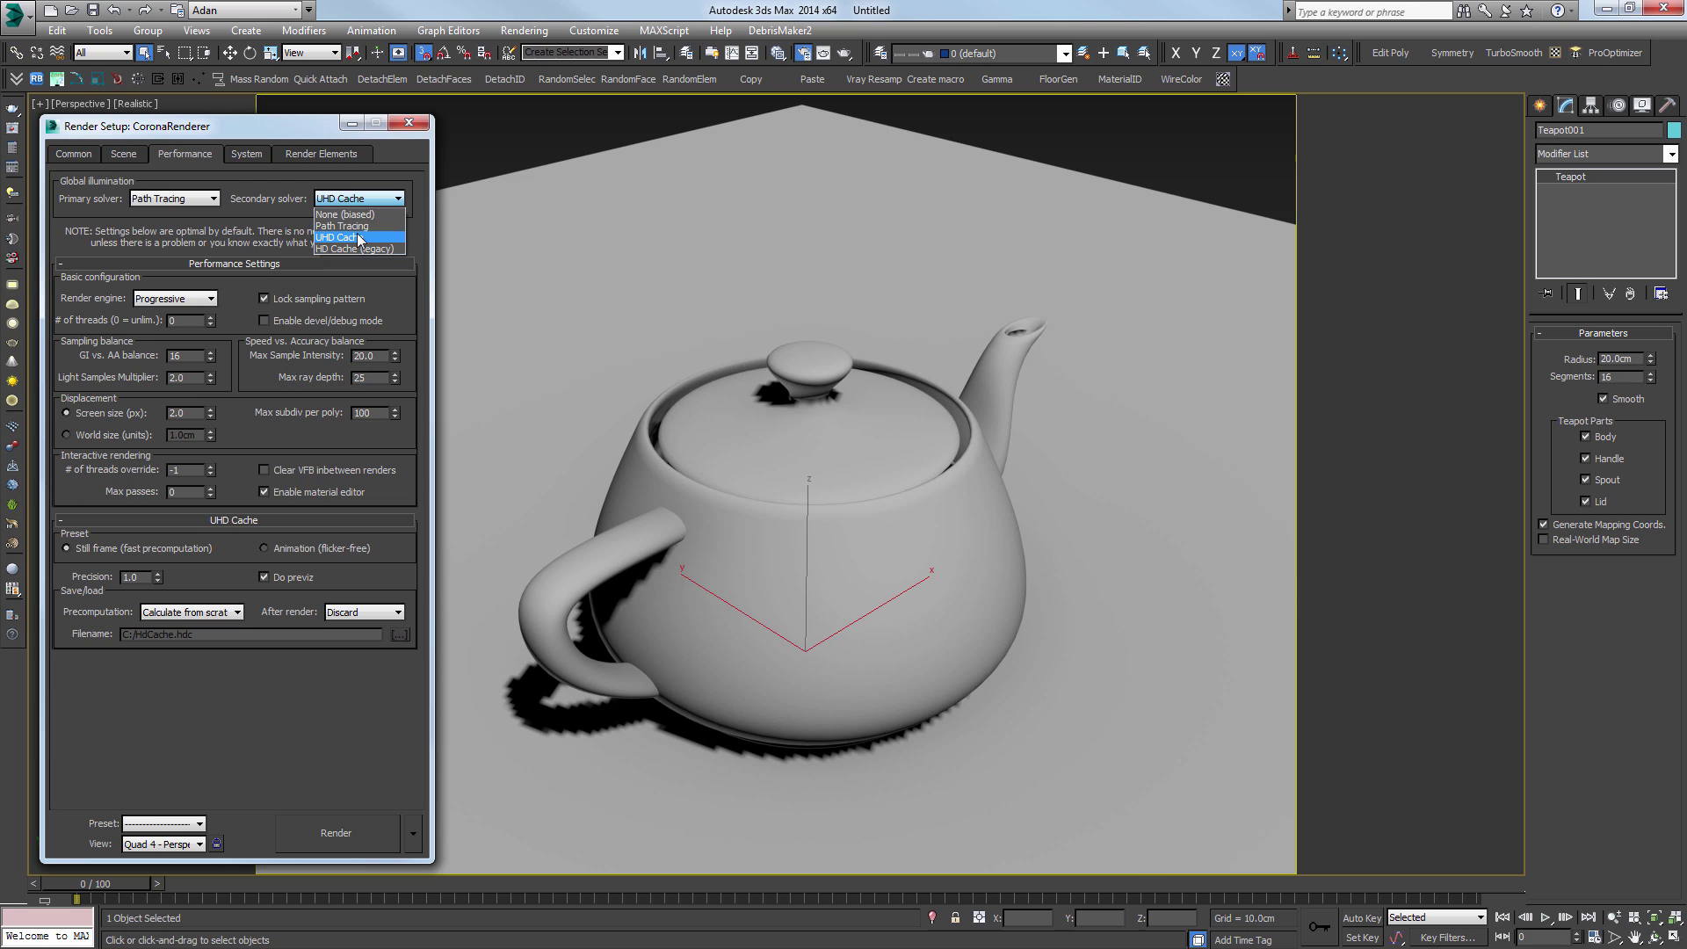
click(357, 237)
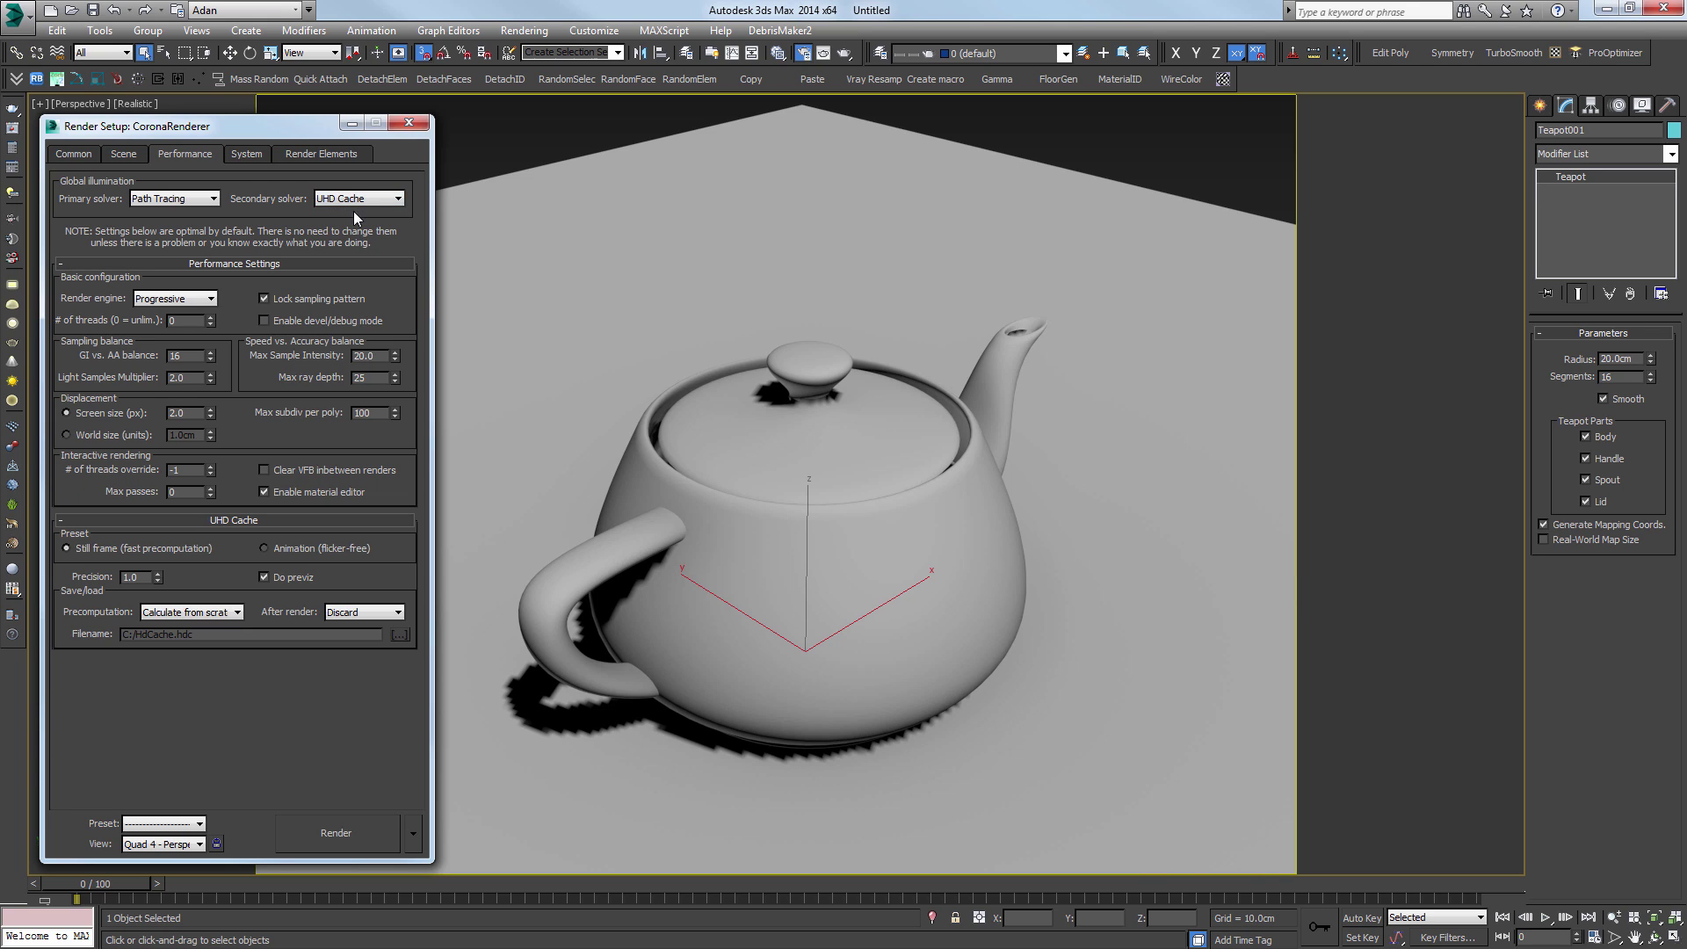
click(354, 201)
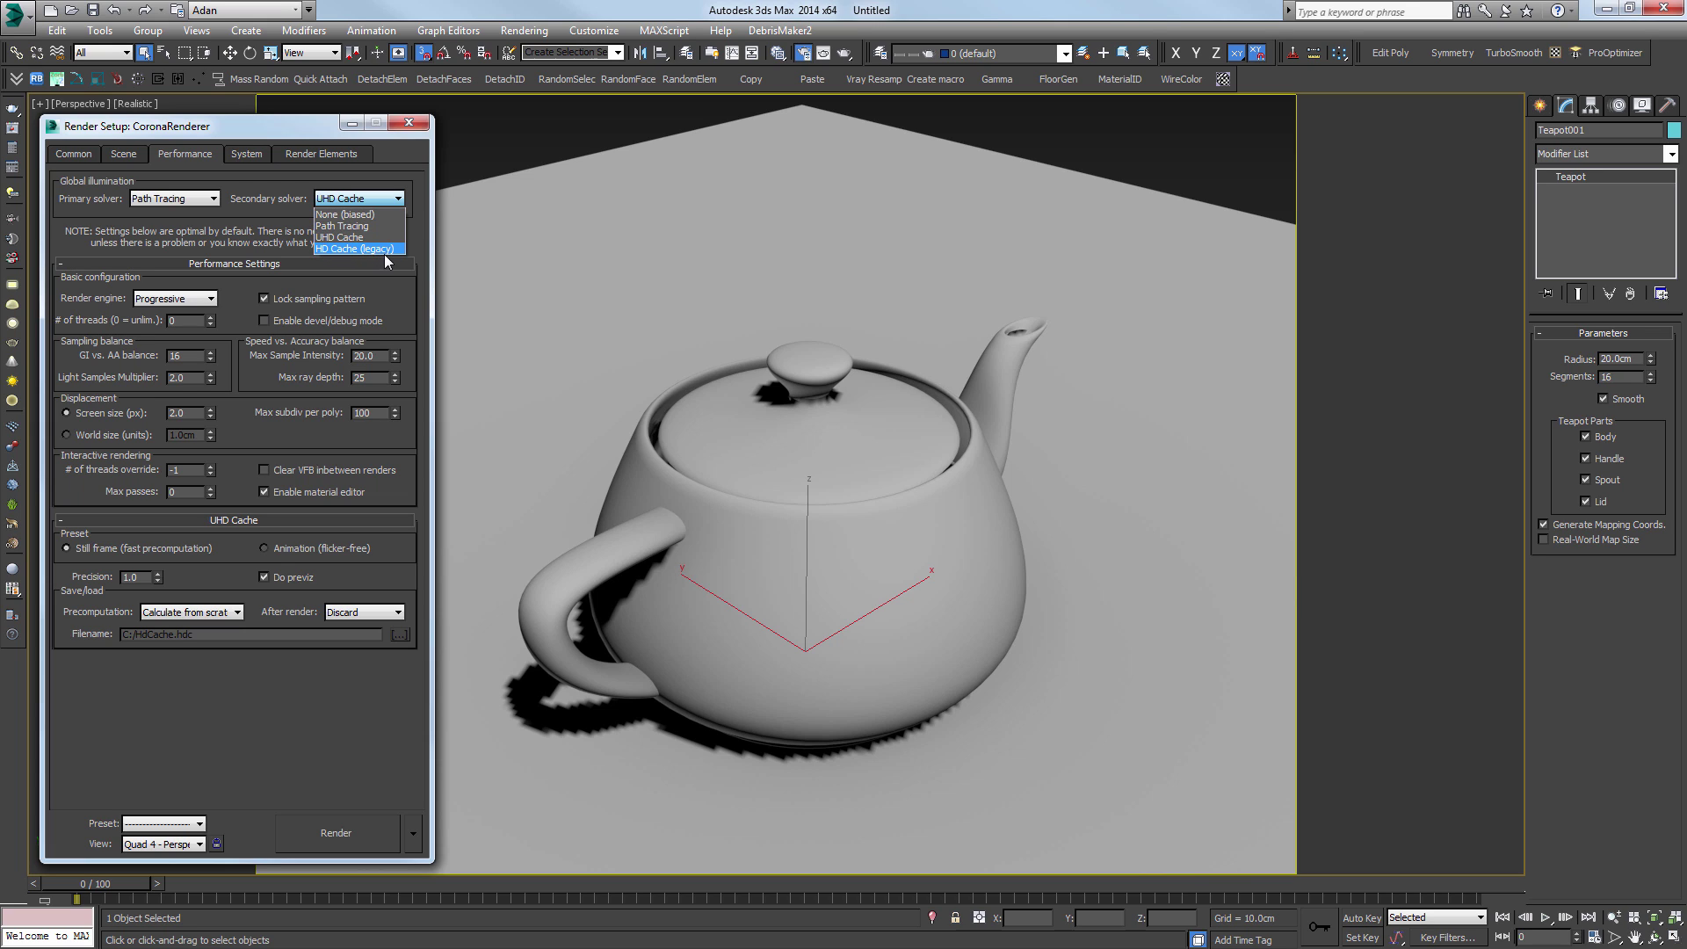
click(335, 238)
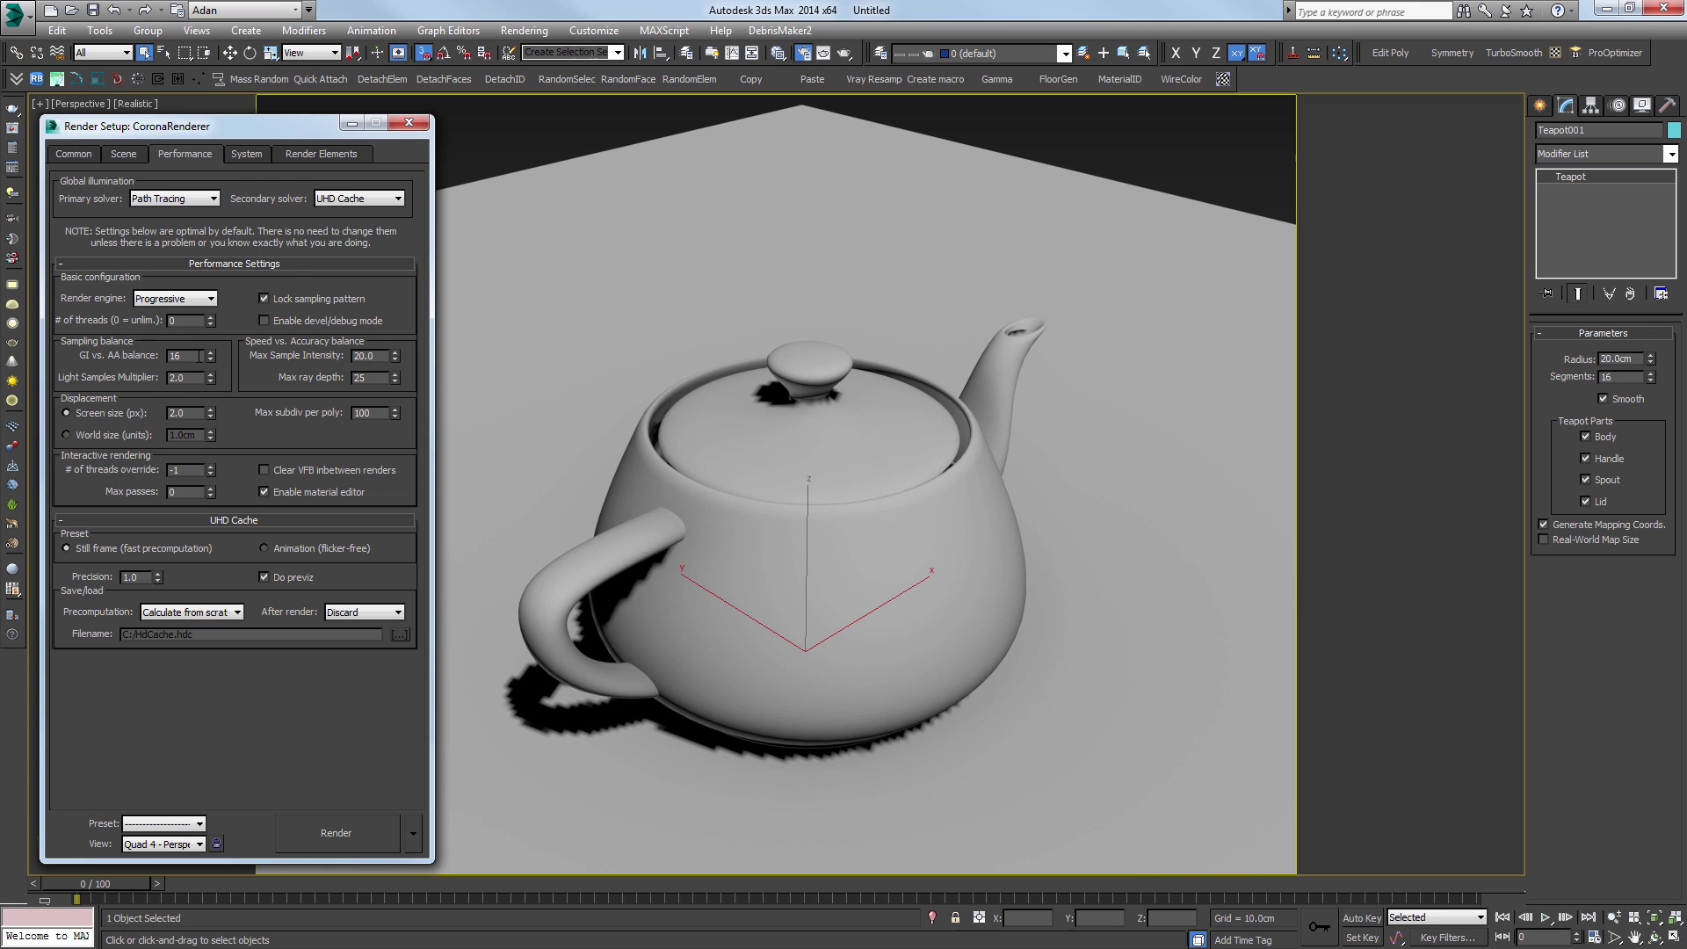
Step: Try a different GI vs. AA balance in the performance settings and set it back to 16
drag(200, 356, 168, 356)
click(258, 282)
double_click(190, 357)
text(4)
text(2)
key(Return)
text(16)
key(Return)
click(133, 154)
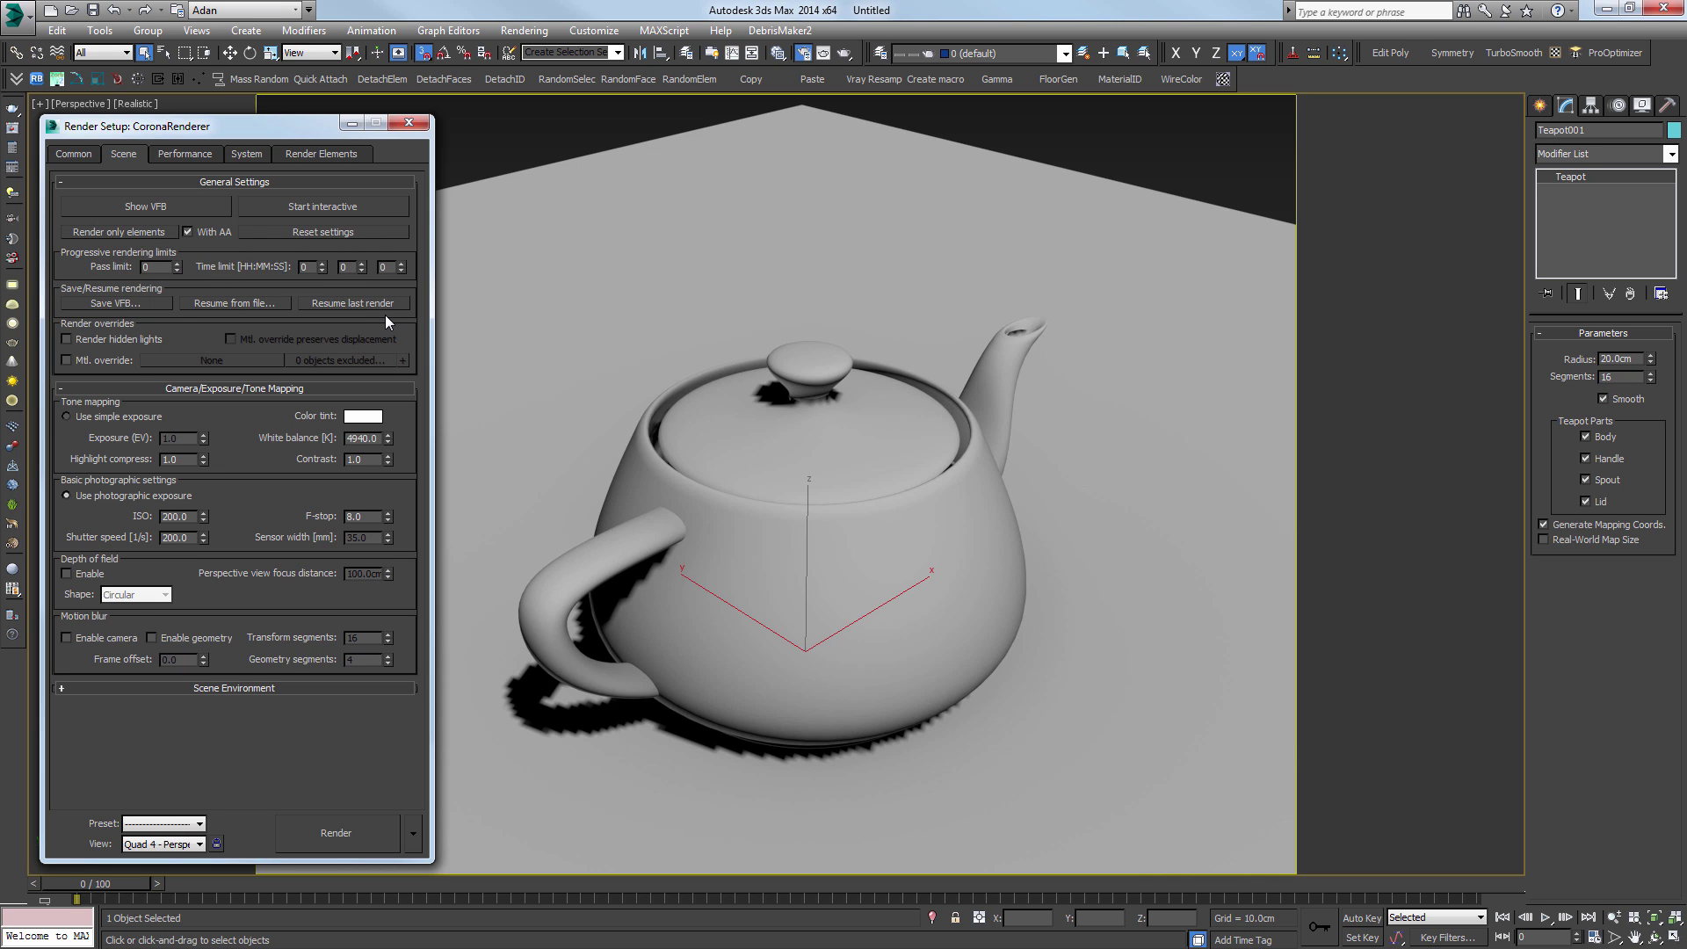
click(247, 155)
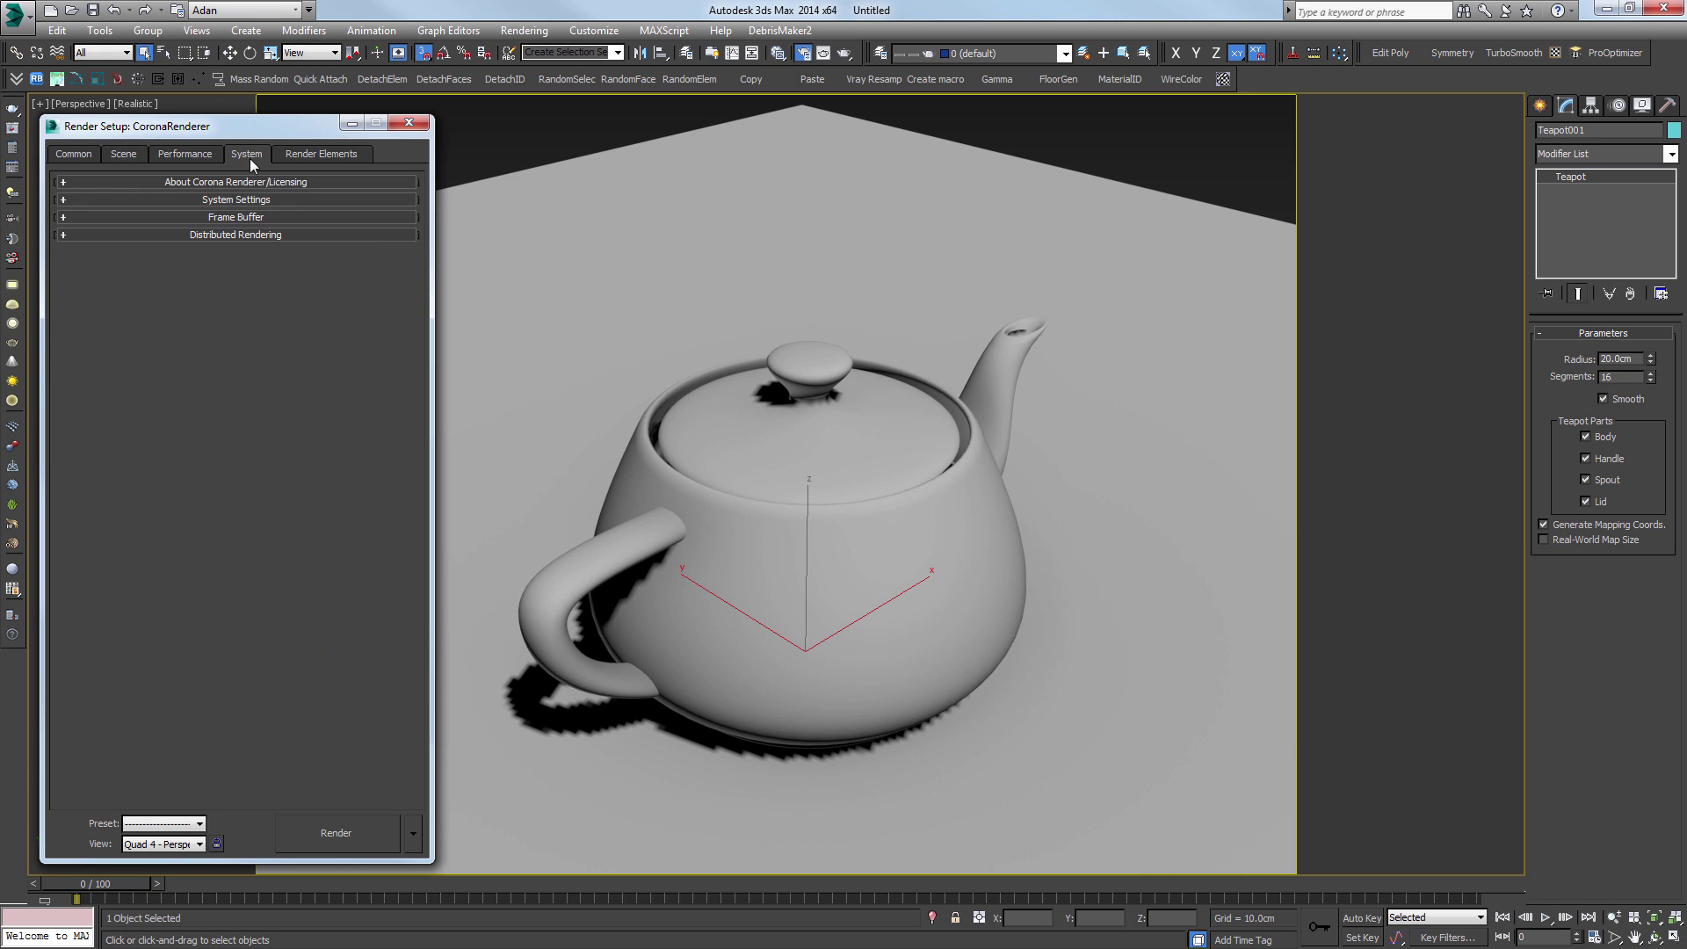
click(181, 154)
Step: Create a spherical CoronaLight with a radius of about 20 cm on the plane beside the teapot
scroll(836, 502, down, 6)
alt+middle_drag(932, 519, 865, 483)
key(t)
key(z)
scroll(820, 562, down, 3)
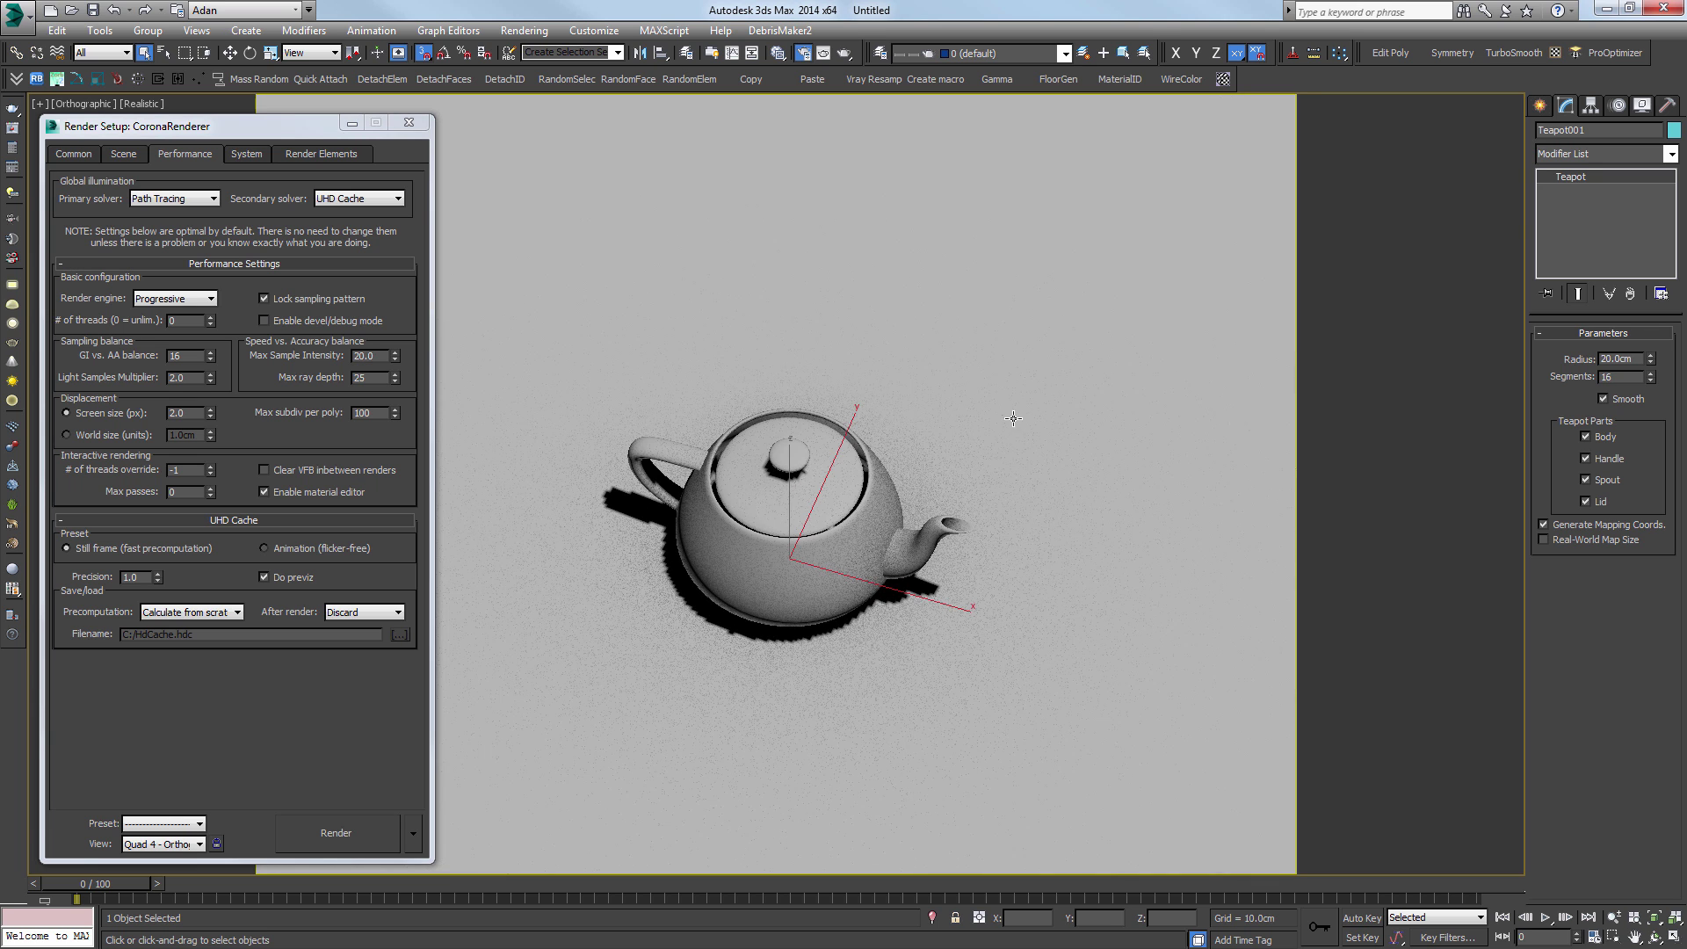
click(1539, 106)
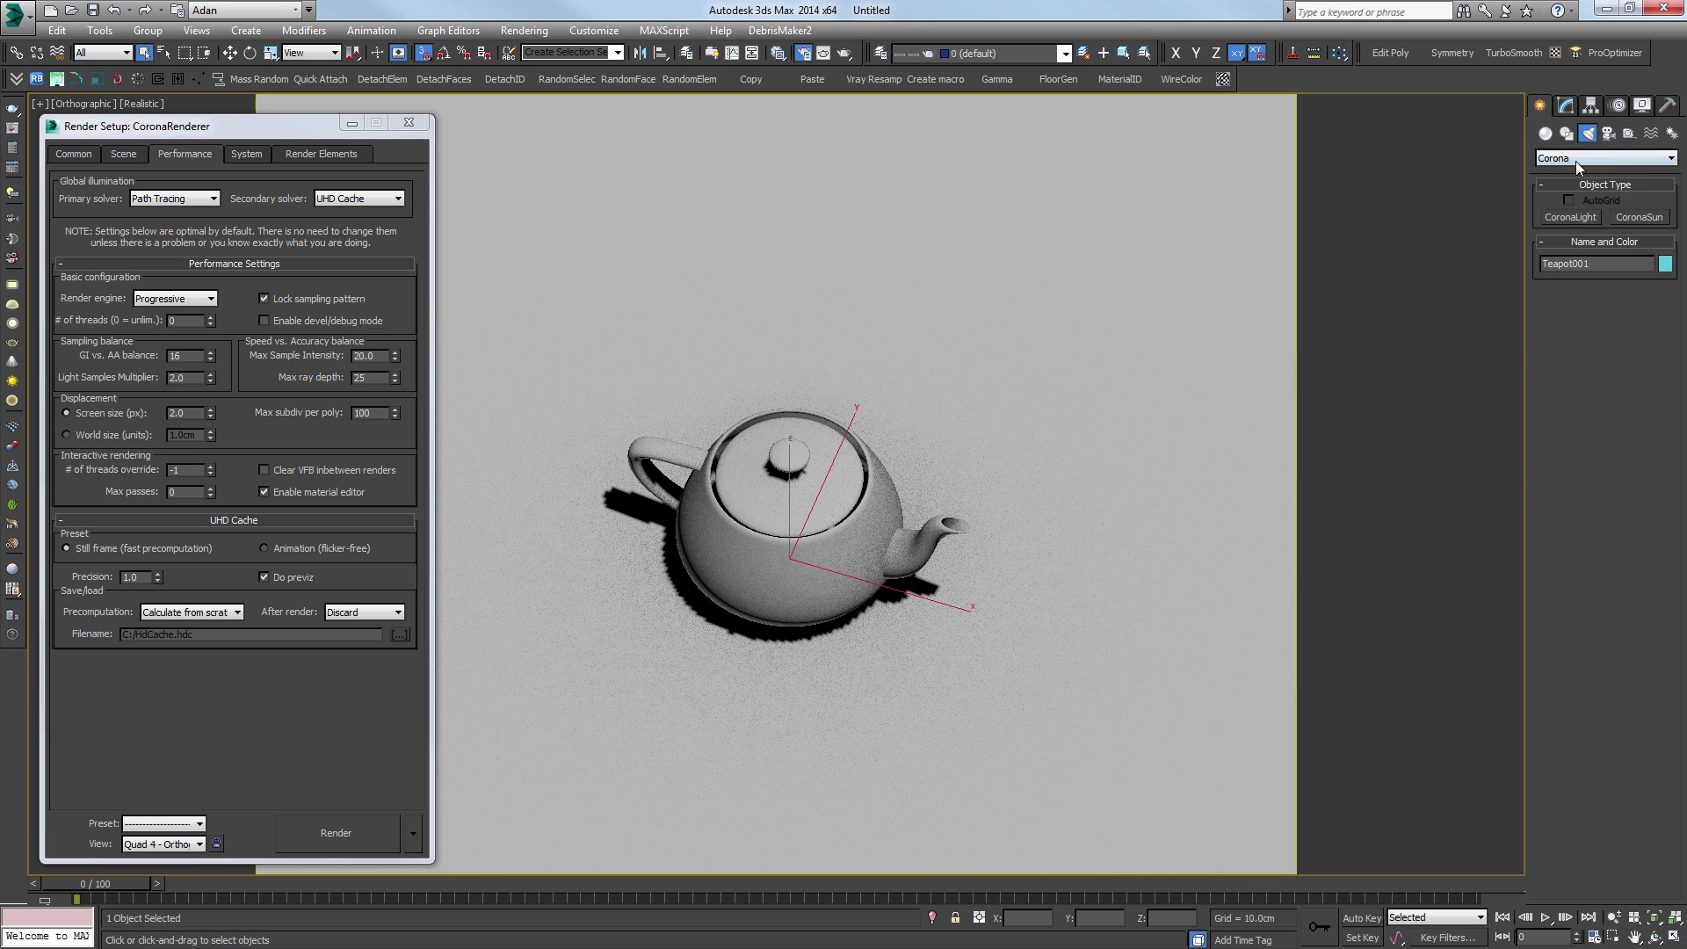
click(1568, 218)
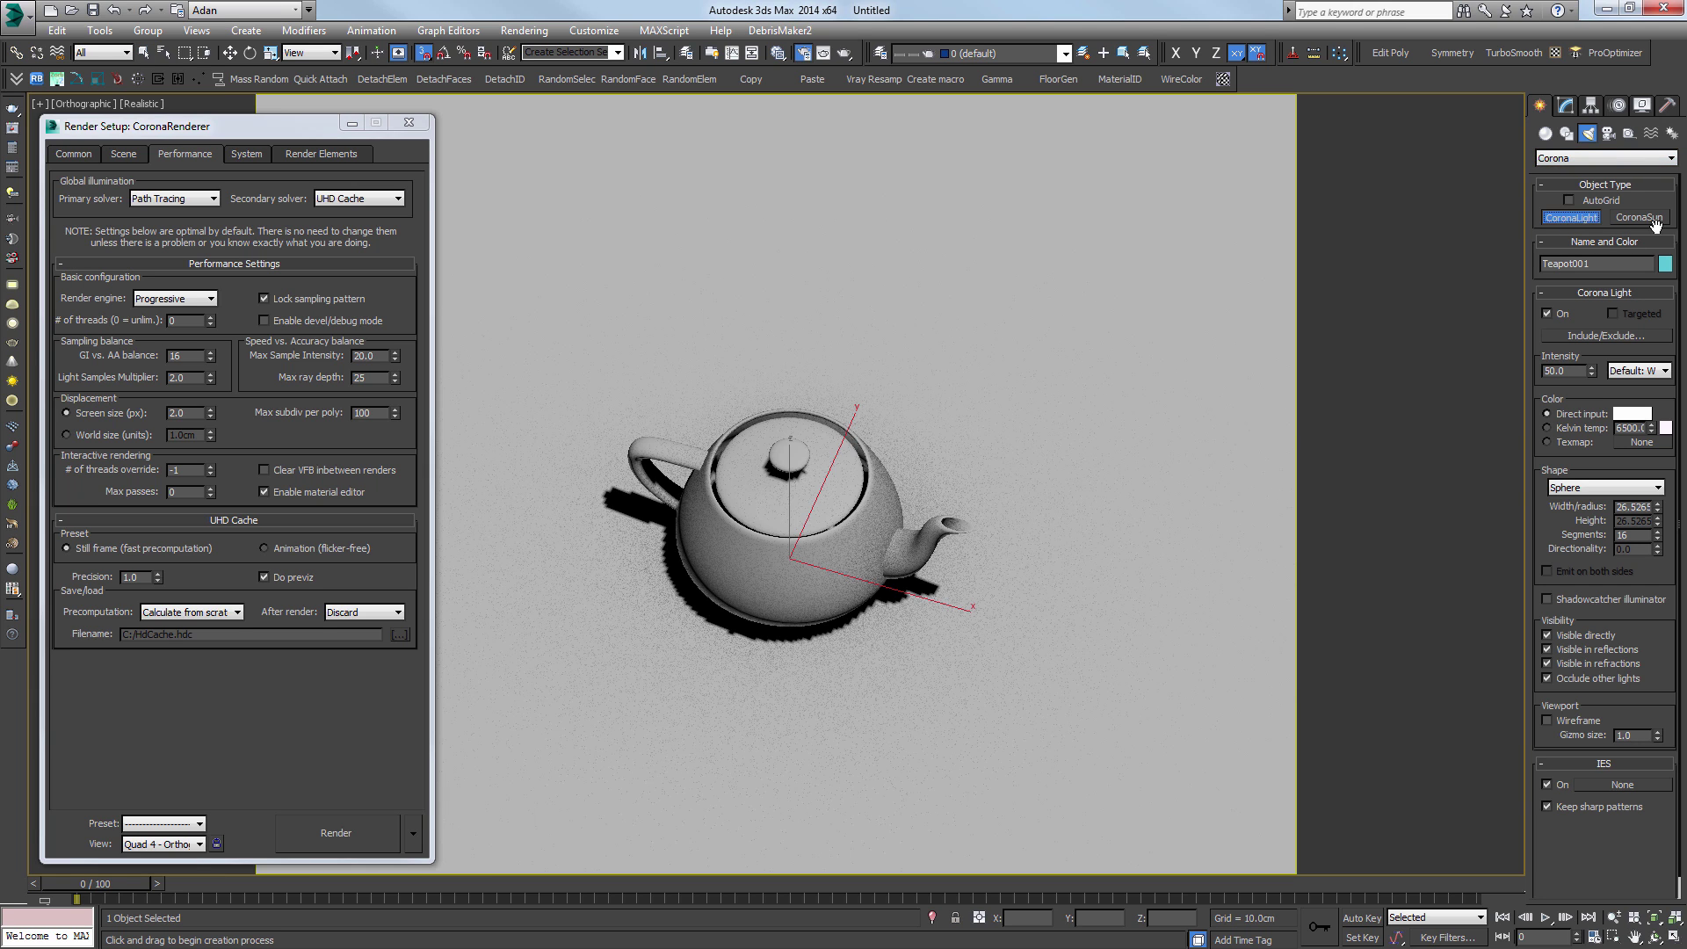
scroll(904, 407, down, 4)
drag(1061, 429, 1086, 488)
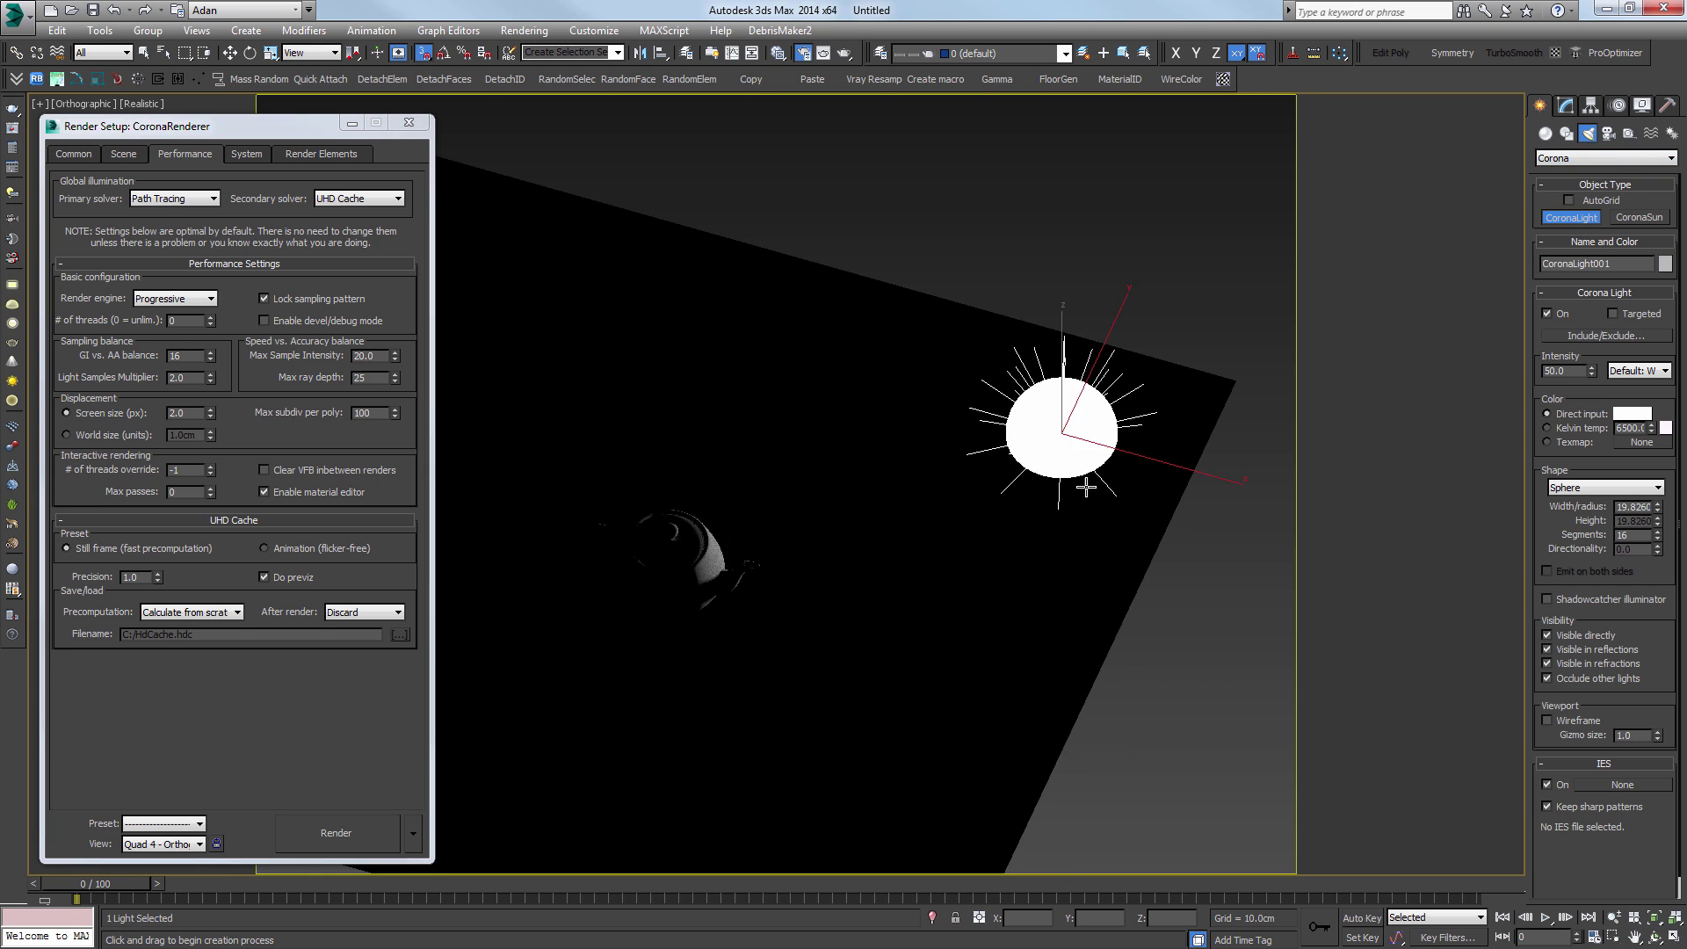
Step: Raise the sphere light above the plane to a height of about 97 cm
alt+middle_drag(1085, 488, 1089, 434)
key(w)
drag(1063, 342, 1059, 114)
Step: Try the Disk and Cylinder shapes for the light and set it back to Sphere
click(1565, 106)
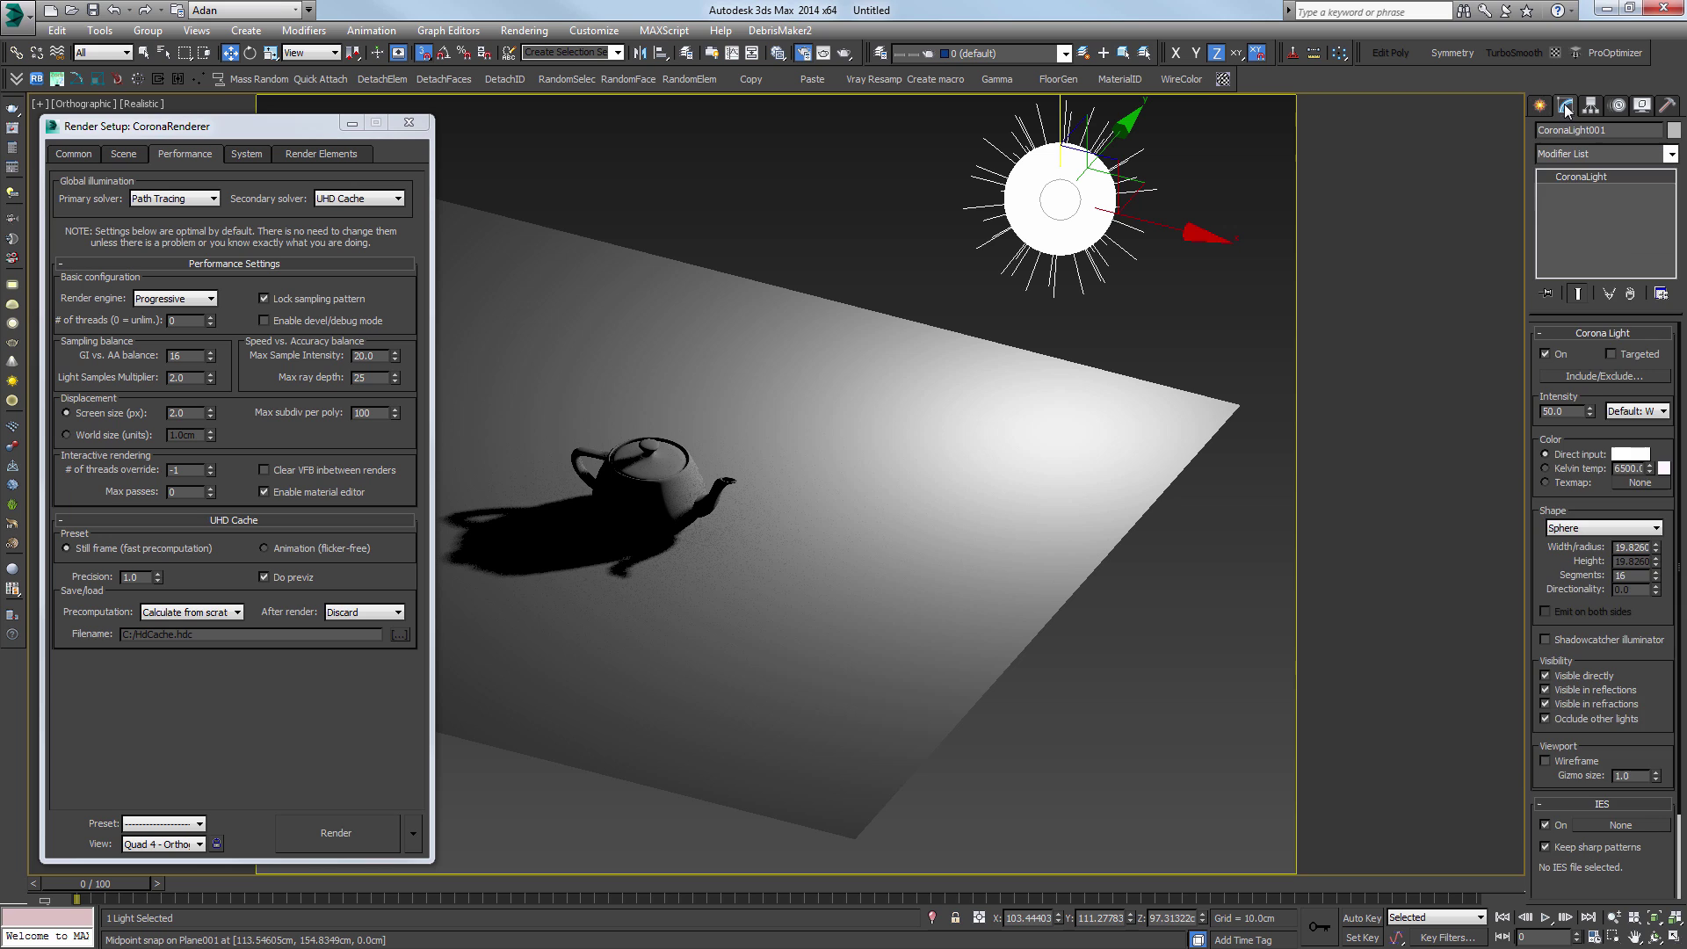
click(1606, 528)
click(1574, 565)
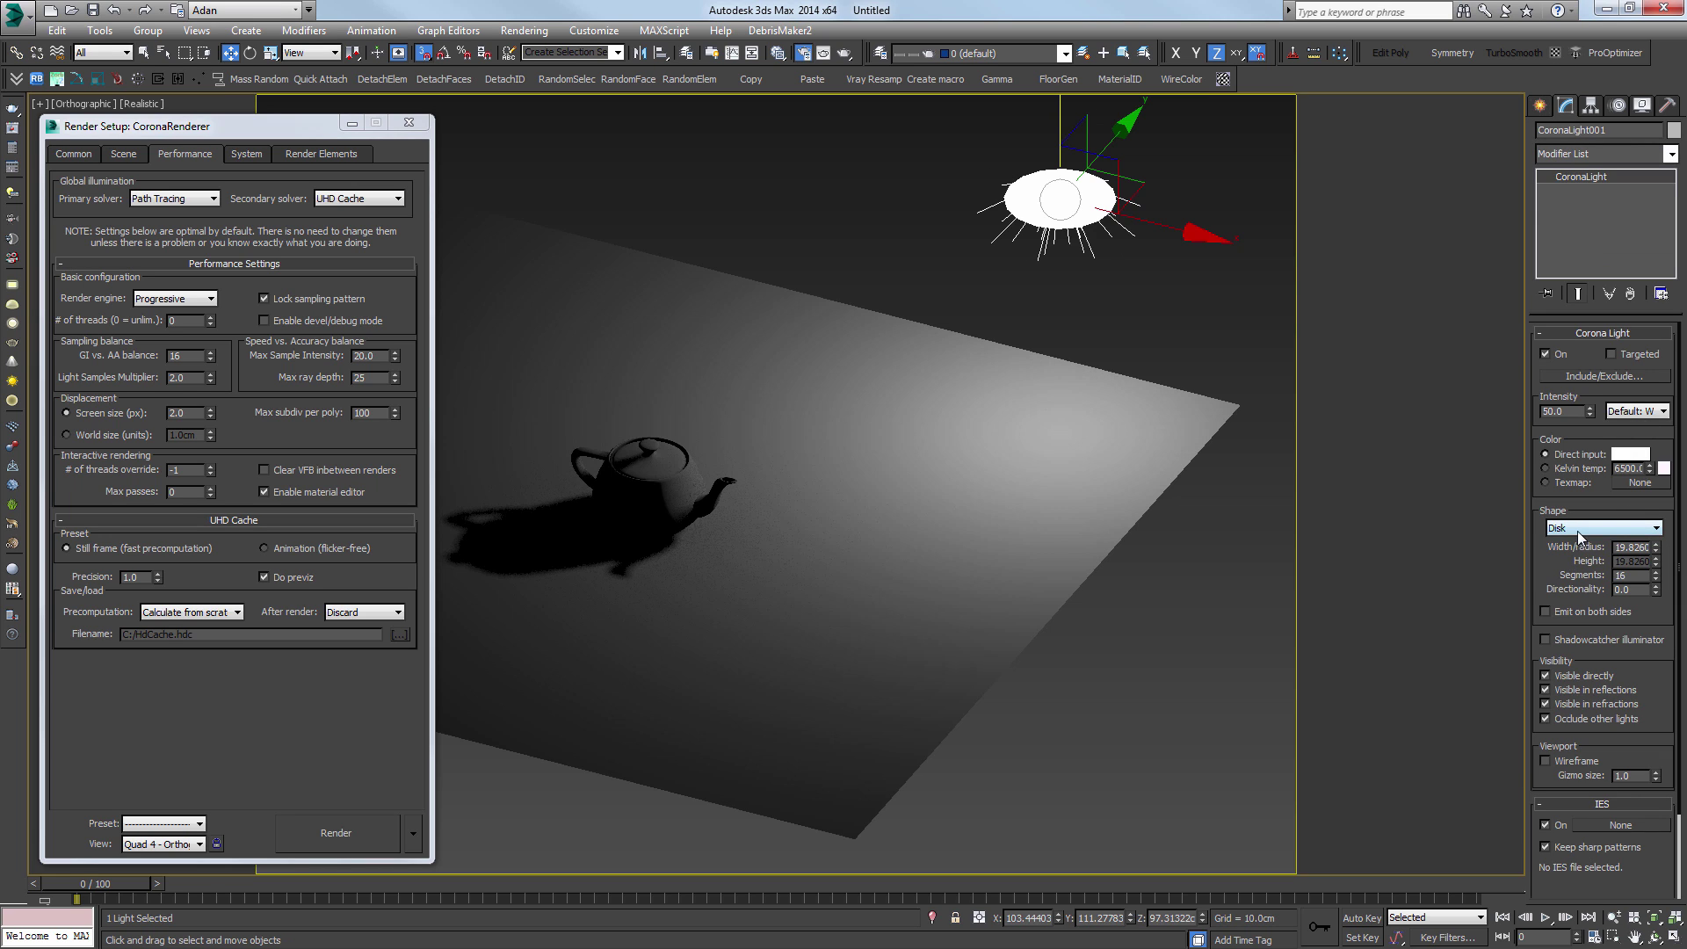
click(1578, 528)
click(1574, 552)
click(1581, 528)
click(1581, 577)
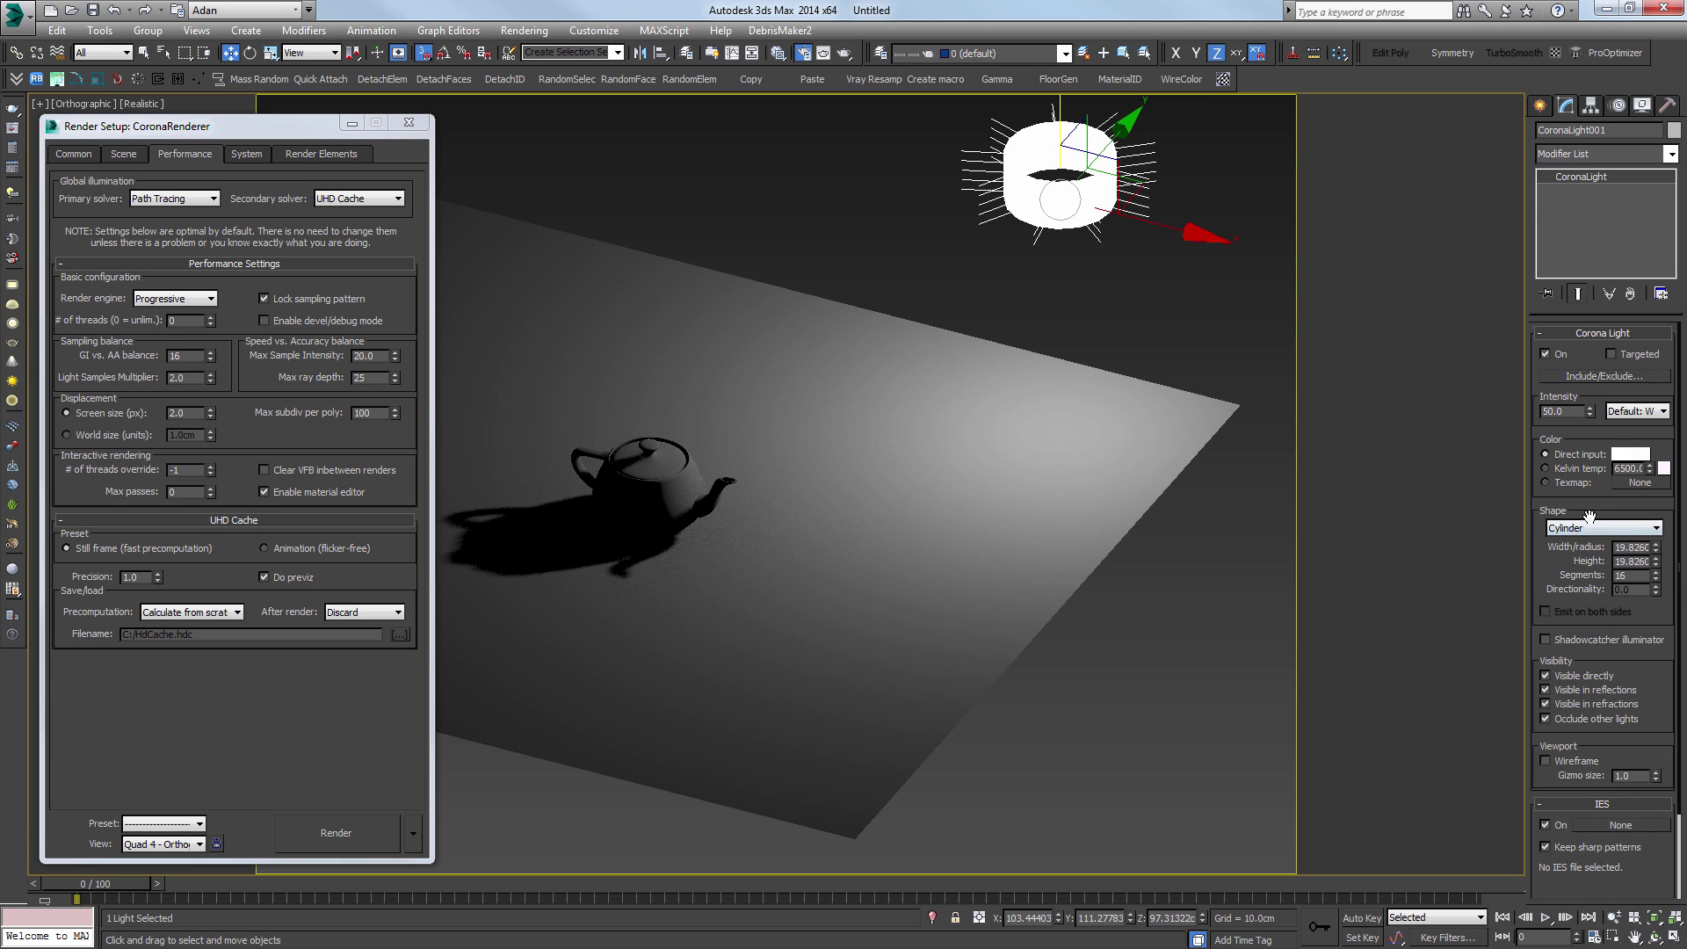
click(1591, 526)
click(1581, 540)
Step: Render a low perspective view of the teapot and light, and place the frame buffer beside the render settings
alt+middle_drag(1076, 413, 1019, 378)
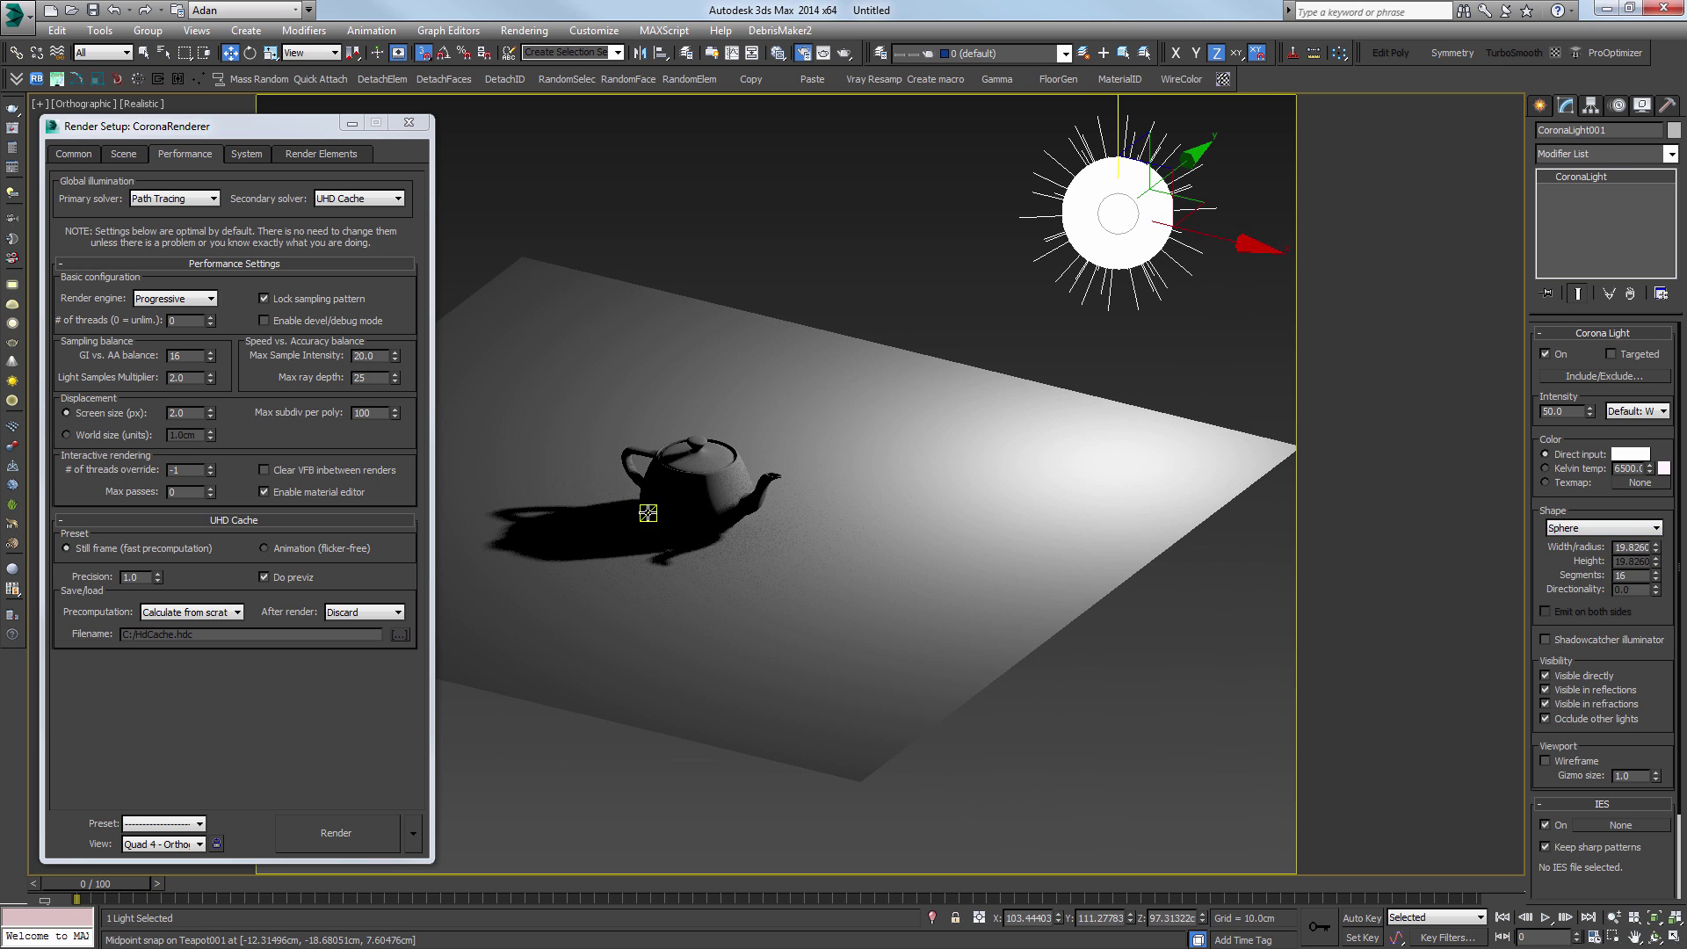
click(647, 513)
alt+middle_drag(852, 482, 892, 475)
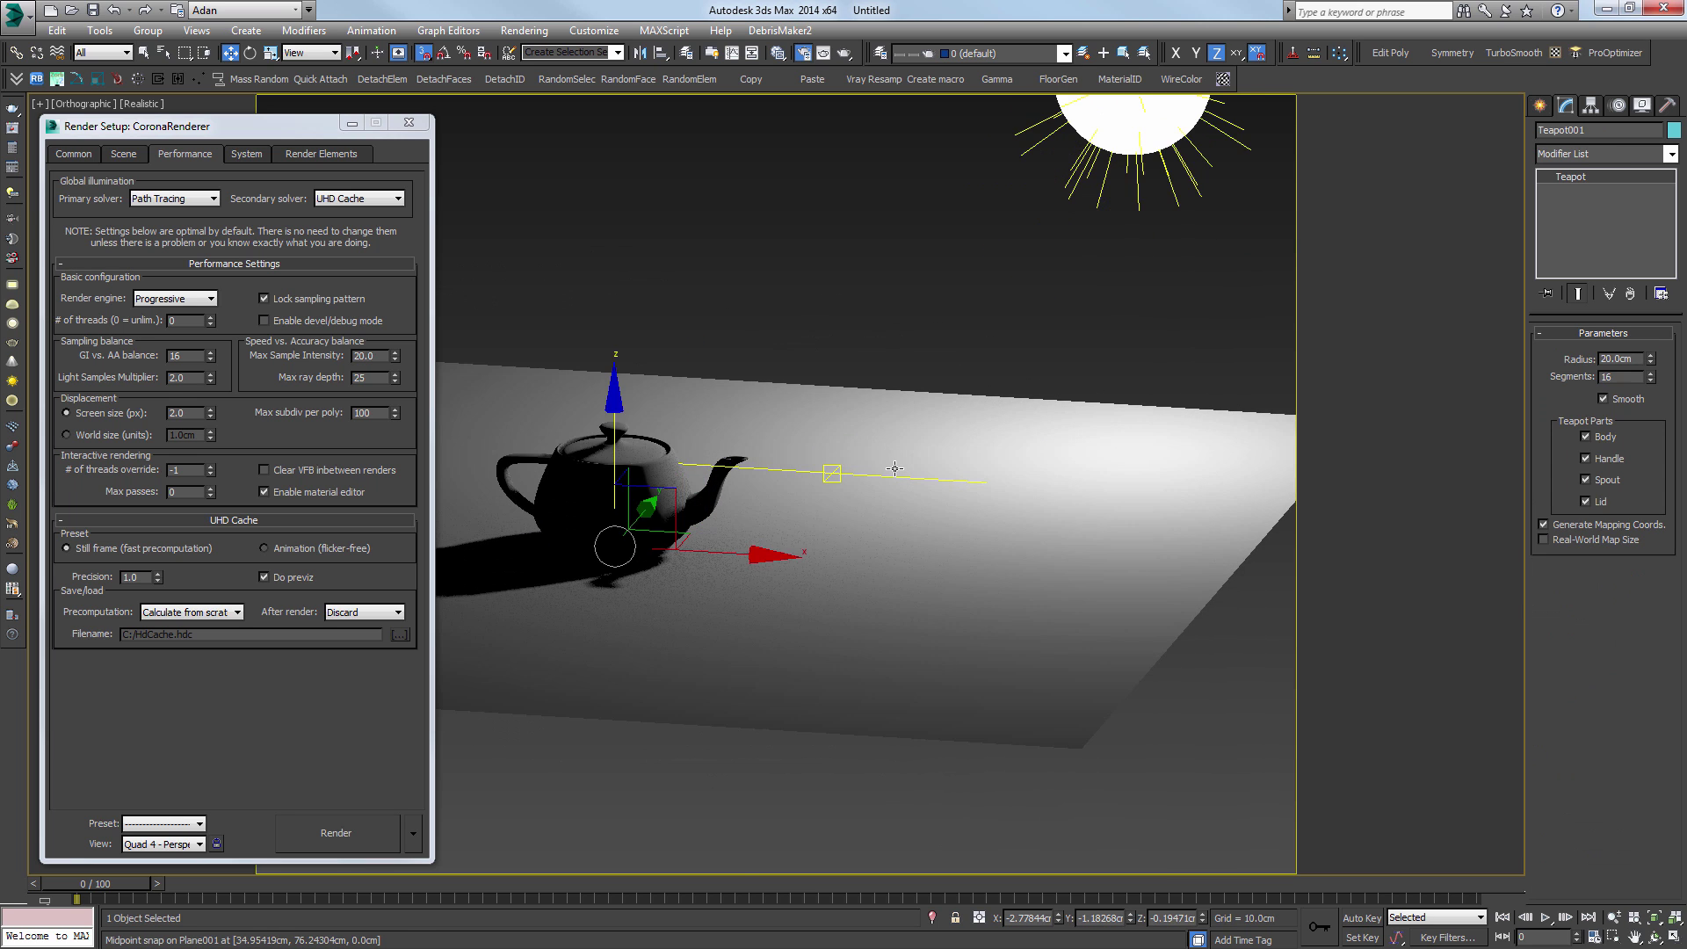
key(p)
key(z)
middle_drag(1006, 390, 914, 439)
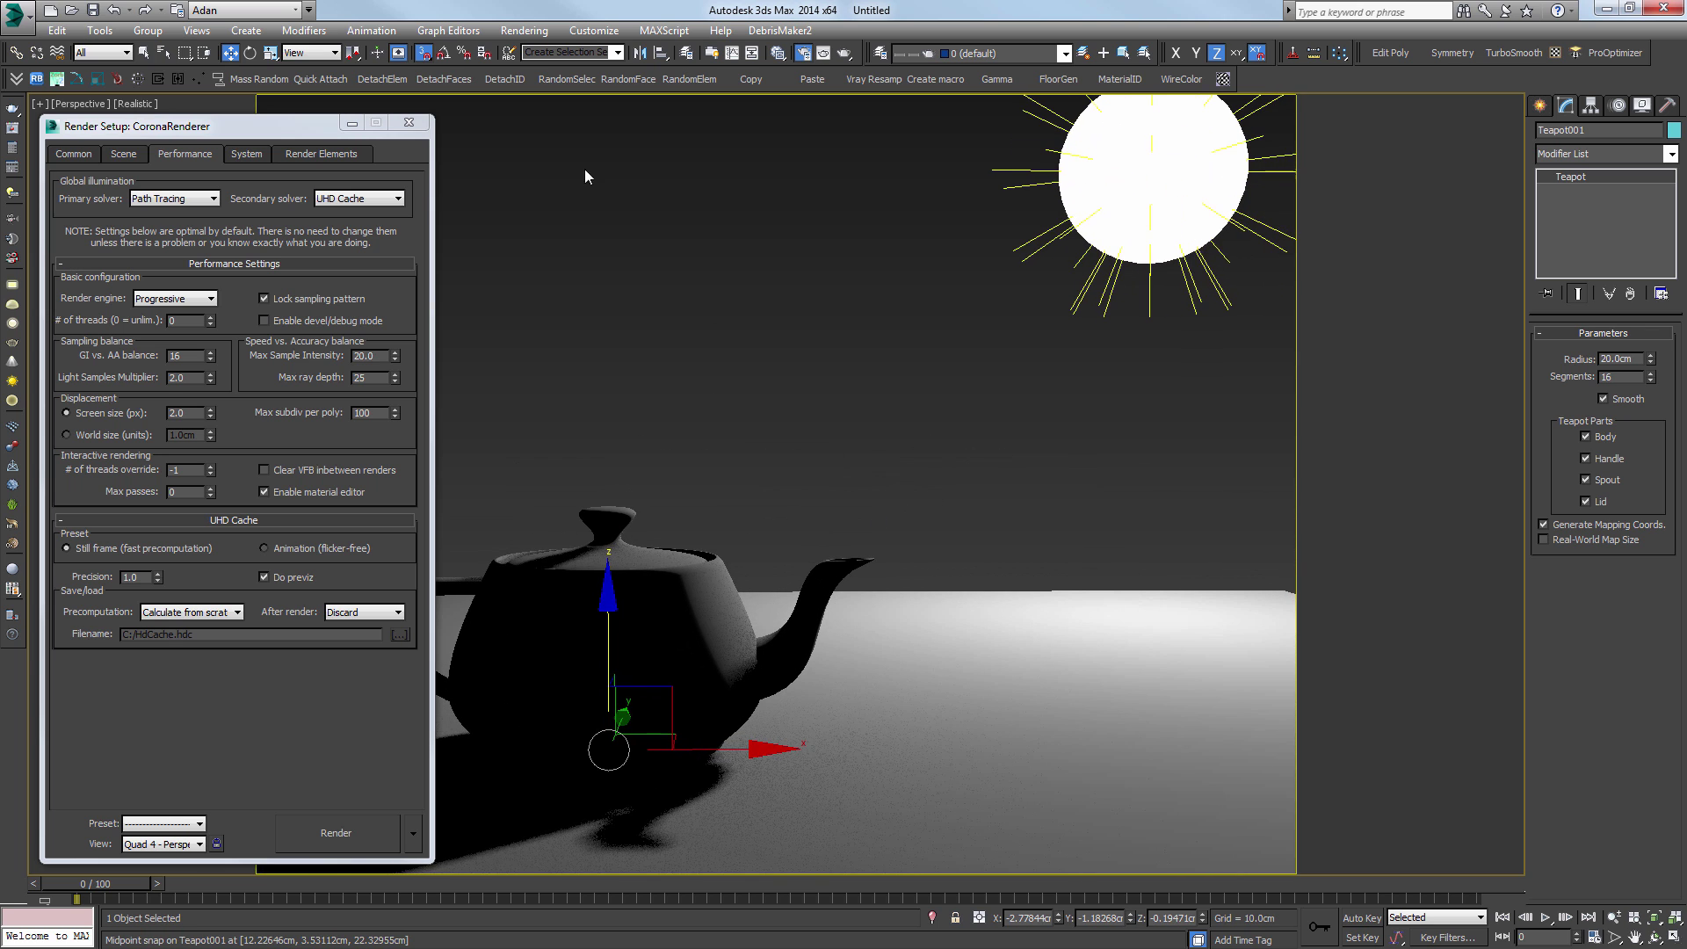
key(shift+q)
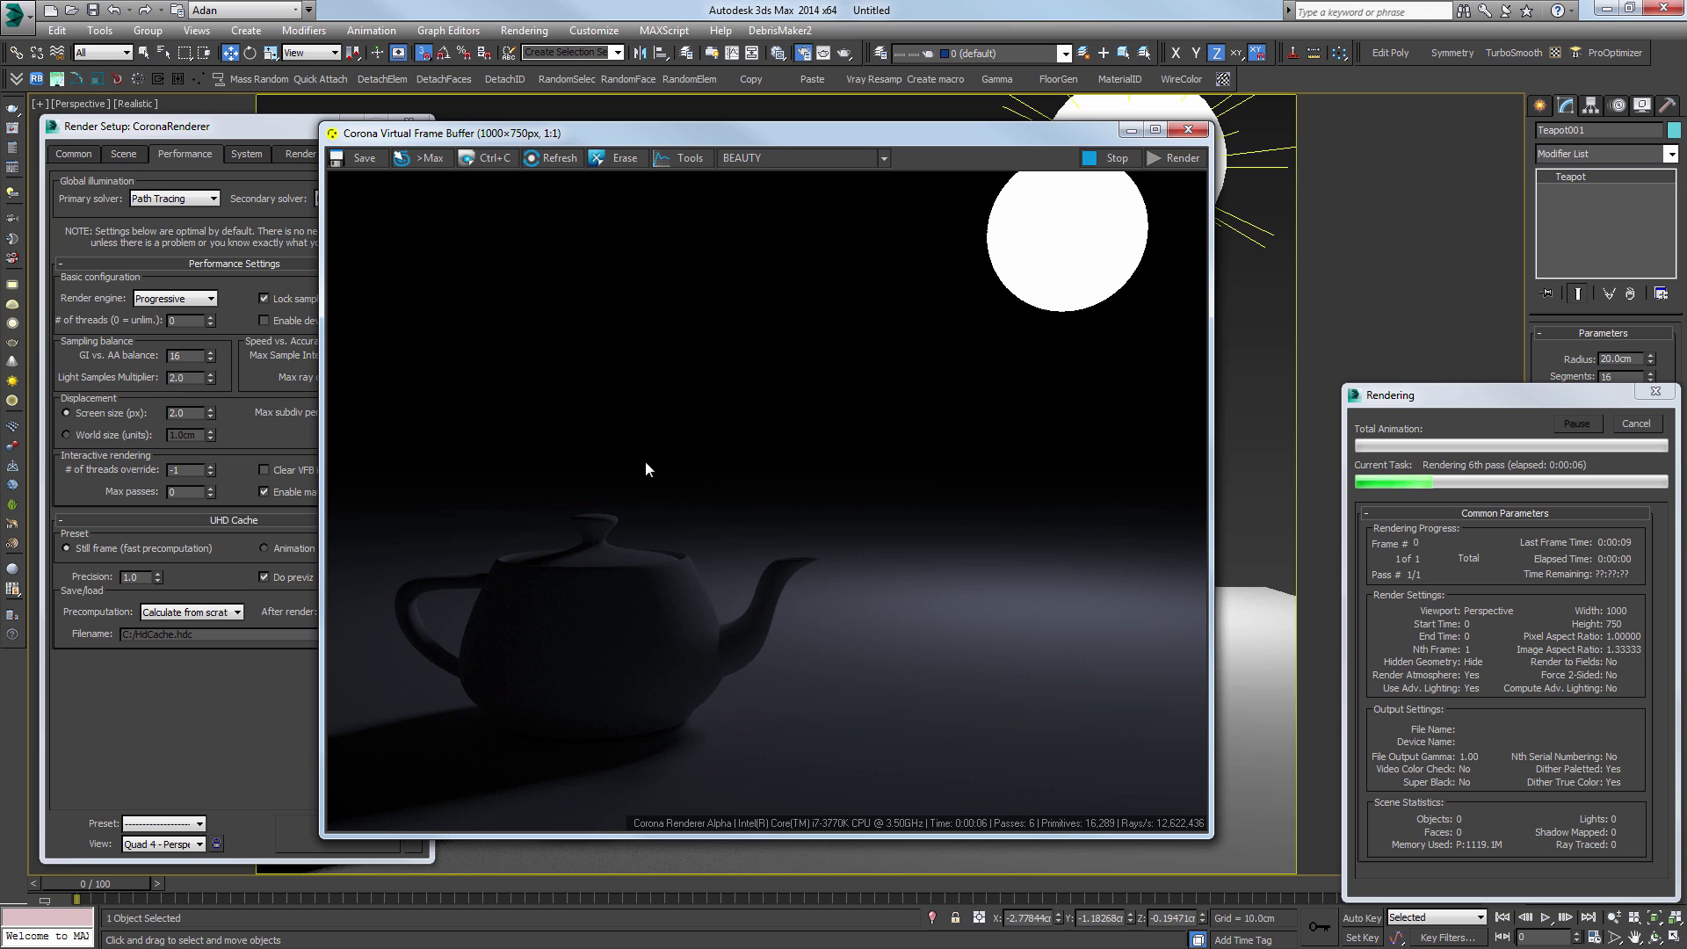
click(239, 132)
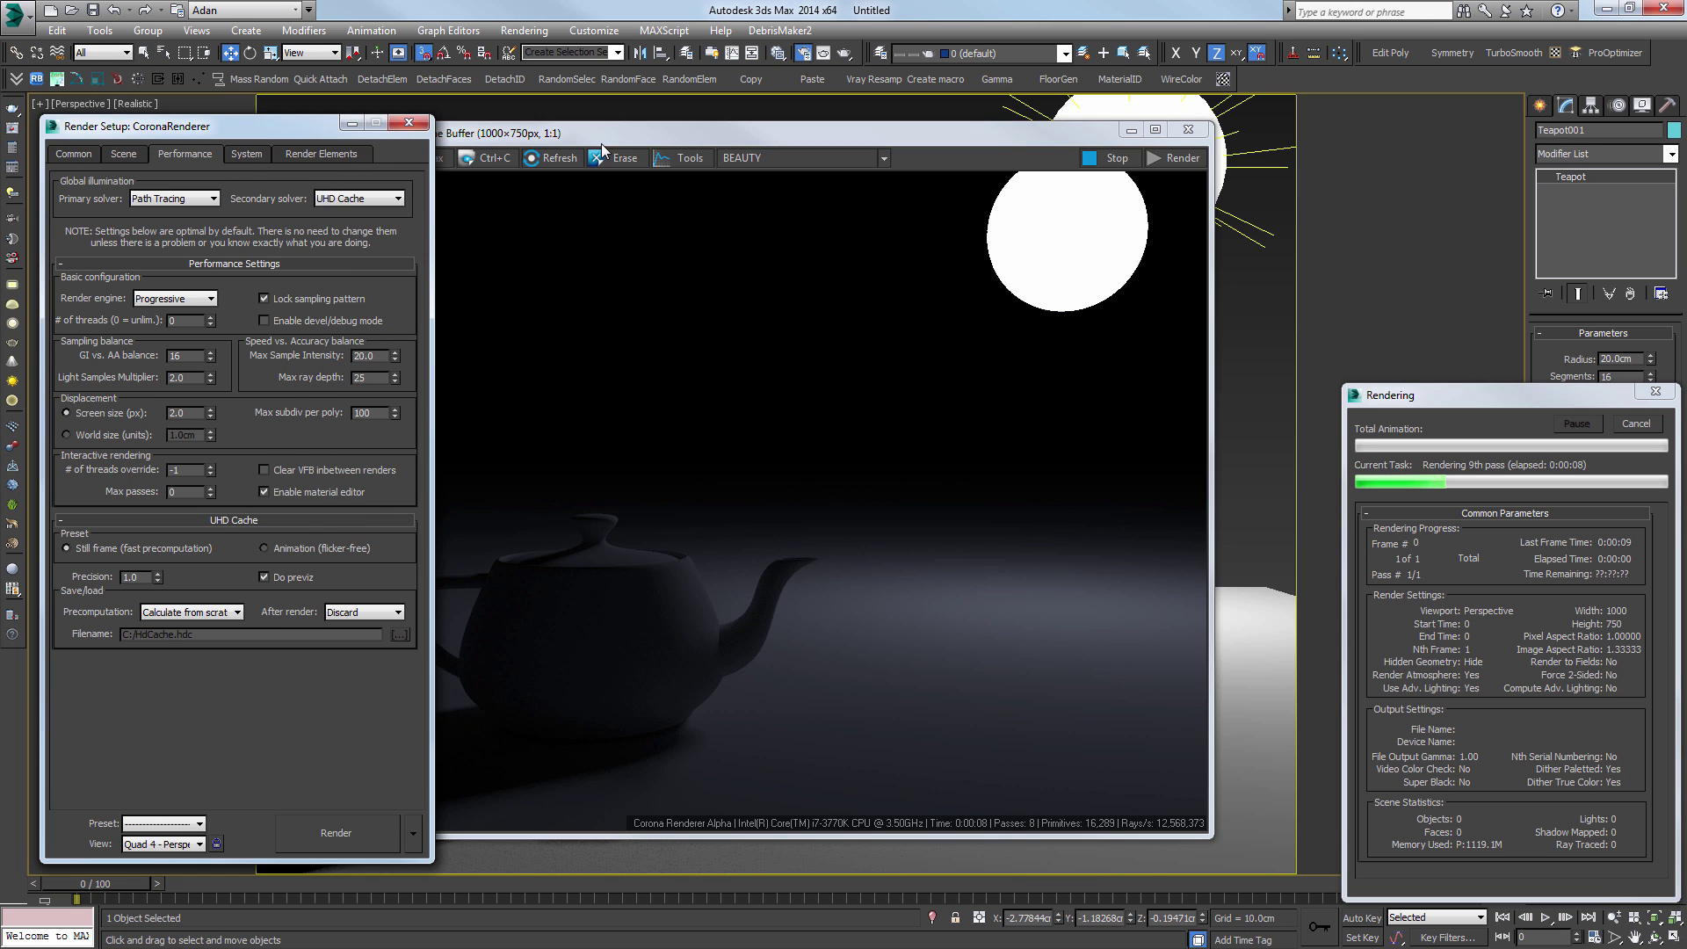
drag(603, 139, 725, 128)
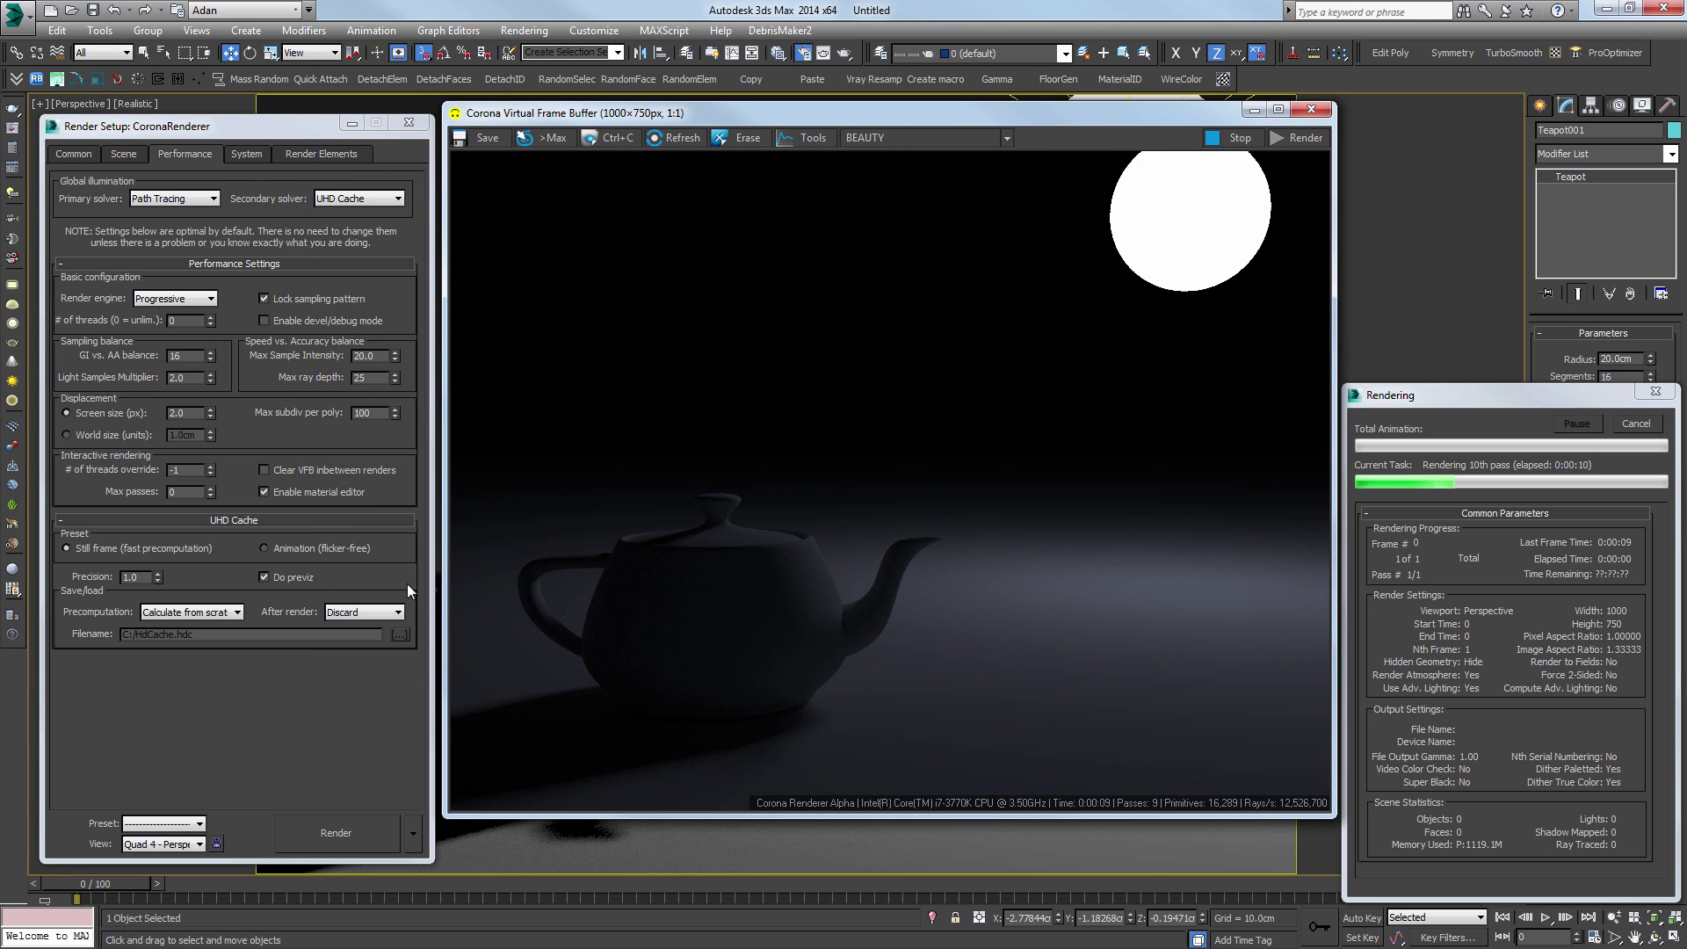
Step: Switch the scene's tone mapping to simple exposure and set the white balance to about 7015 K
click(123, 154)
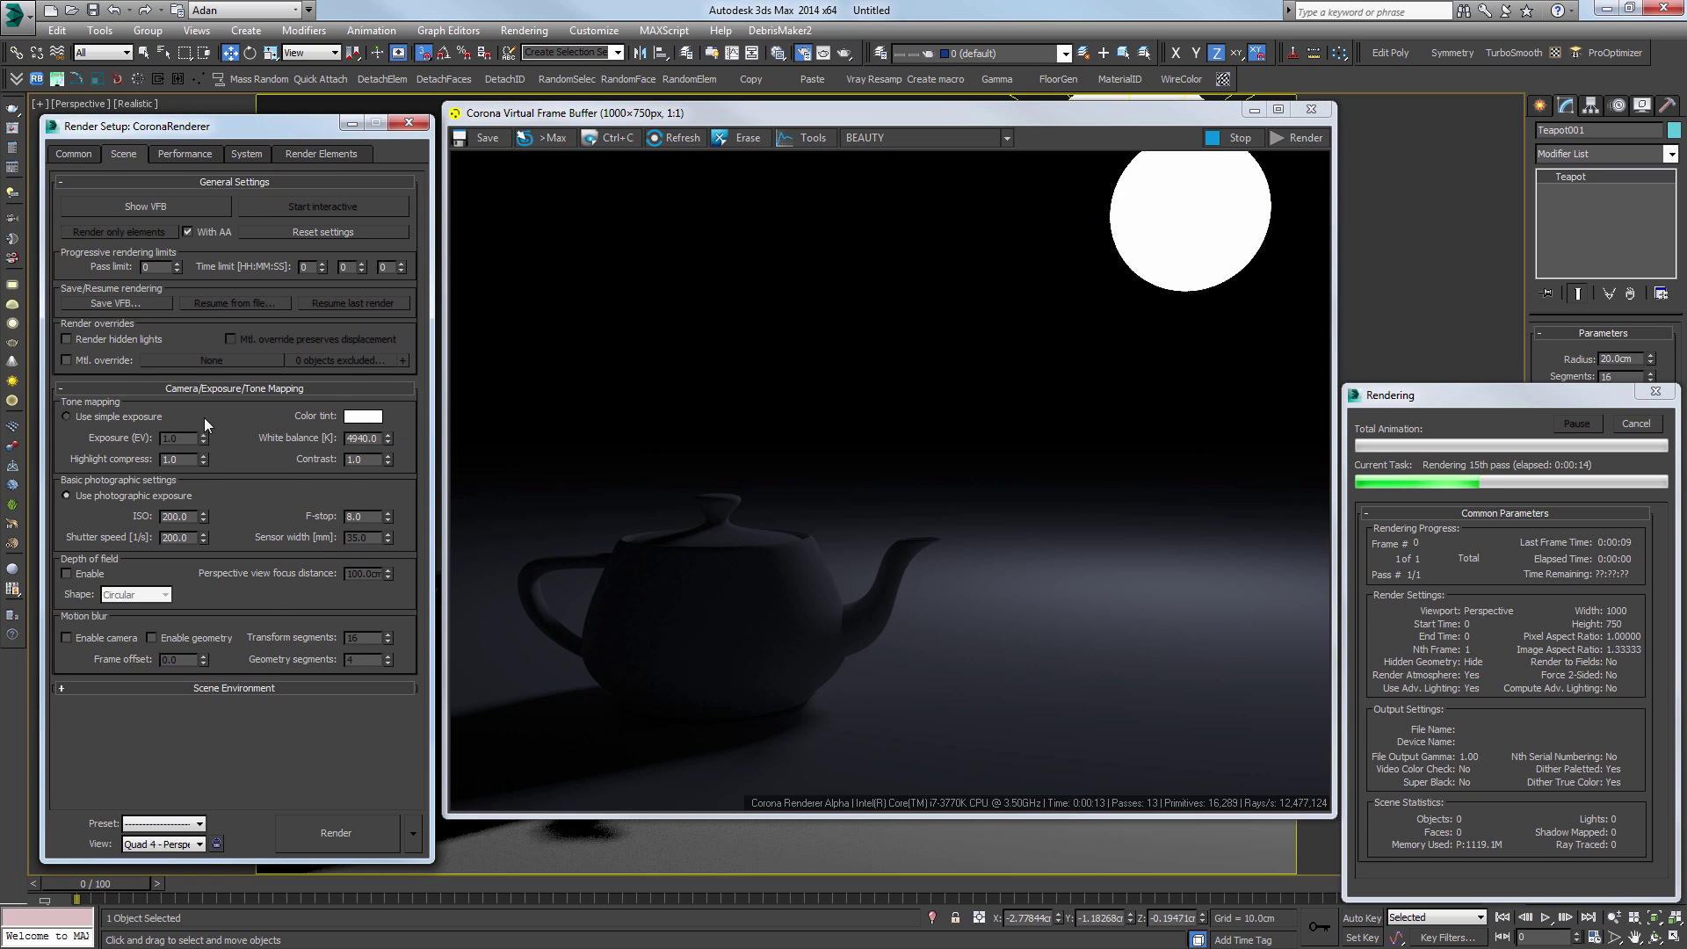
click(74, 418)
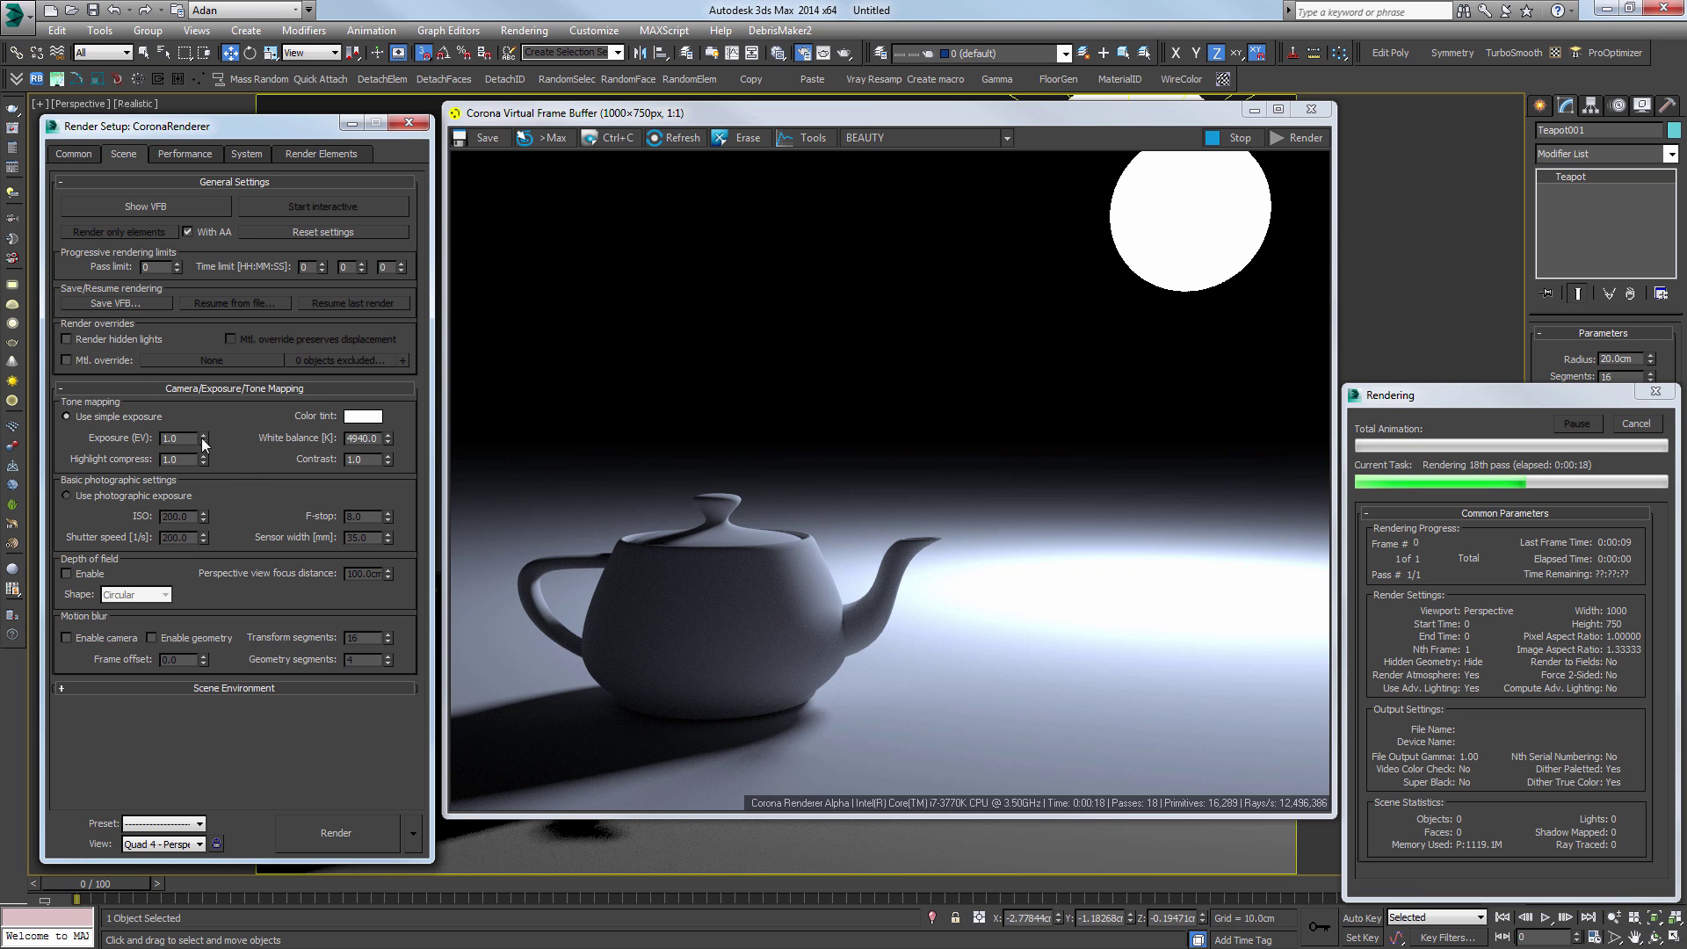
drag(204, 444, 268, 544)
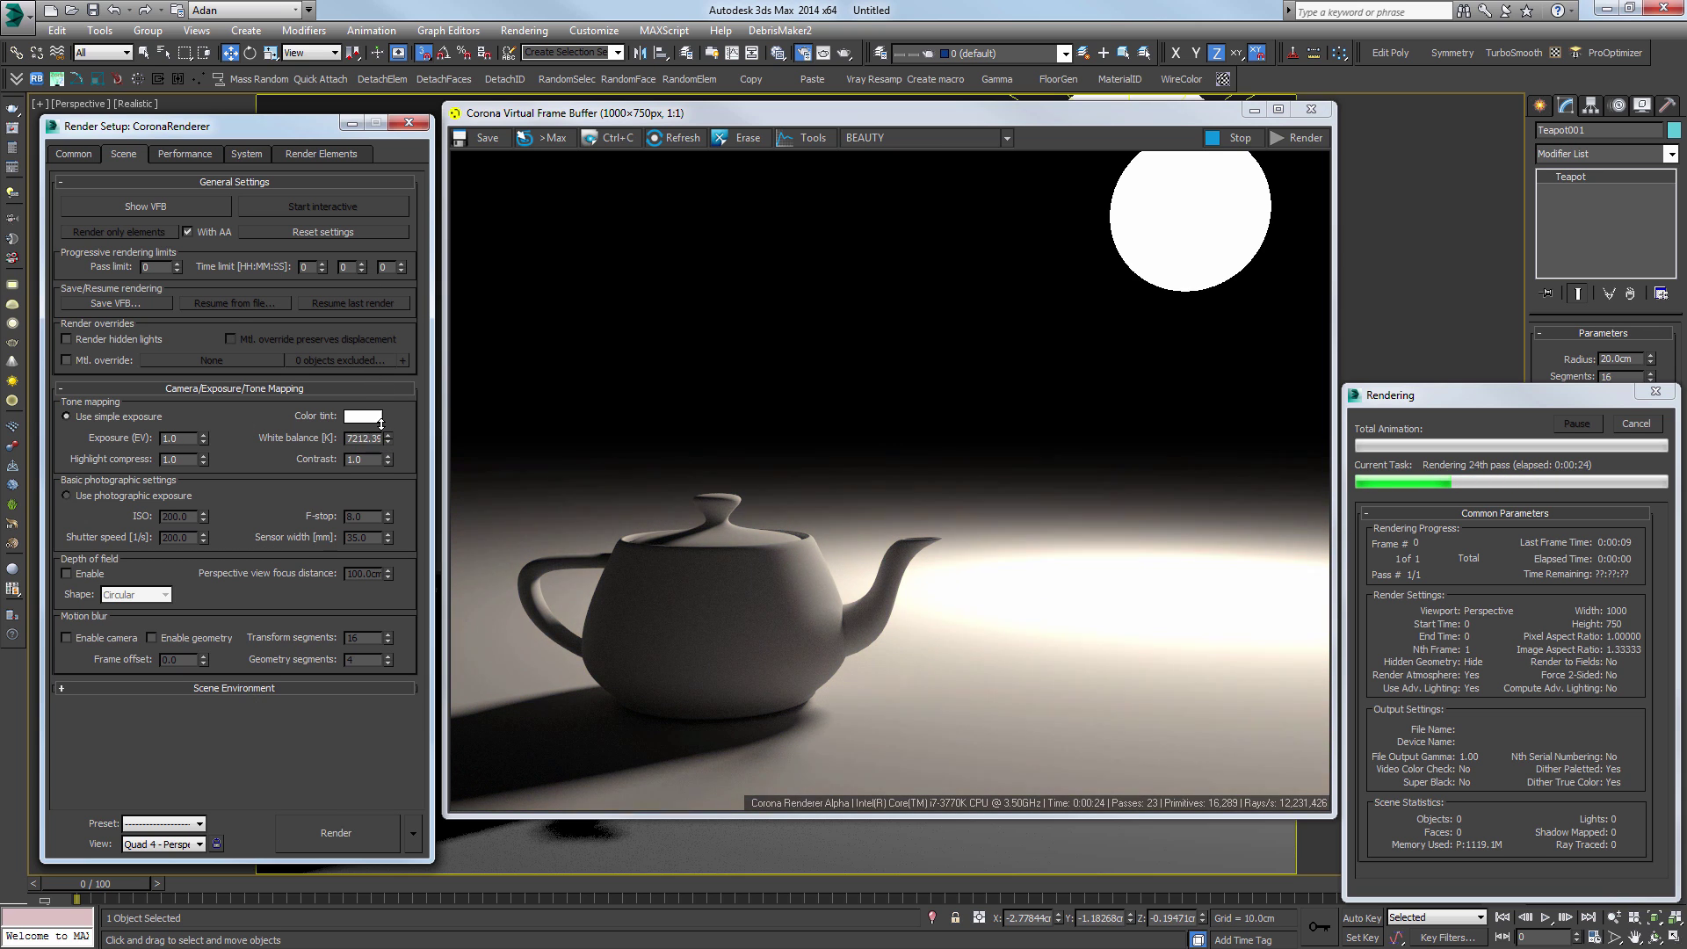
drag(381, 424, 386, 355)
Step: Try a highlight compression of about 3.15 in the tone mapping and return it to 1.0
drag(200, 389, 233, 254)
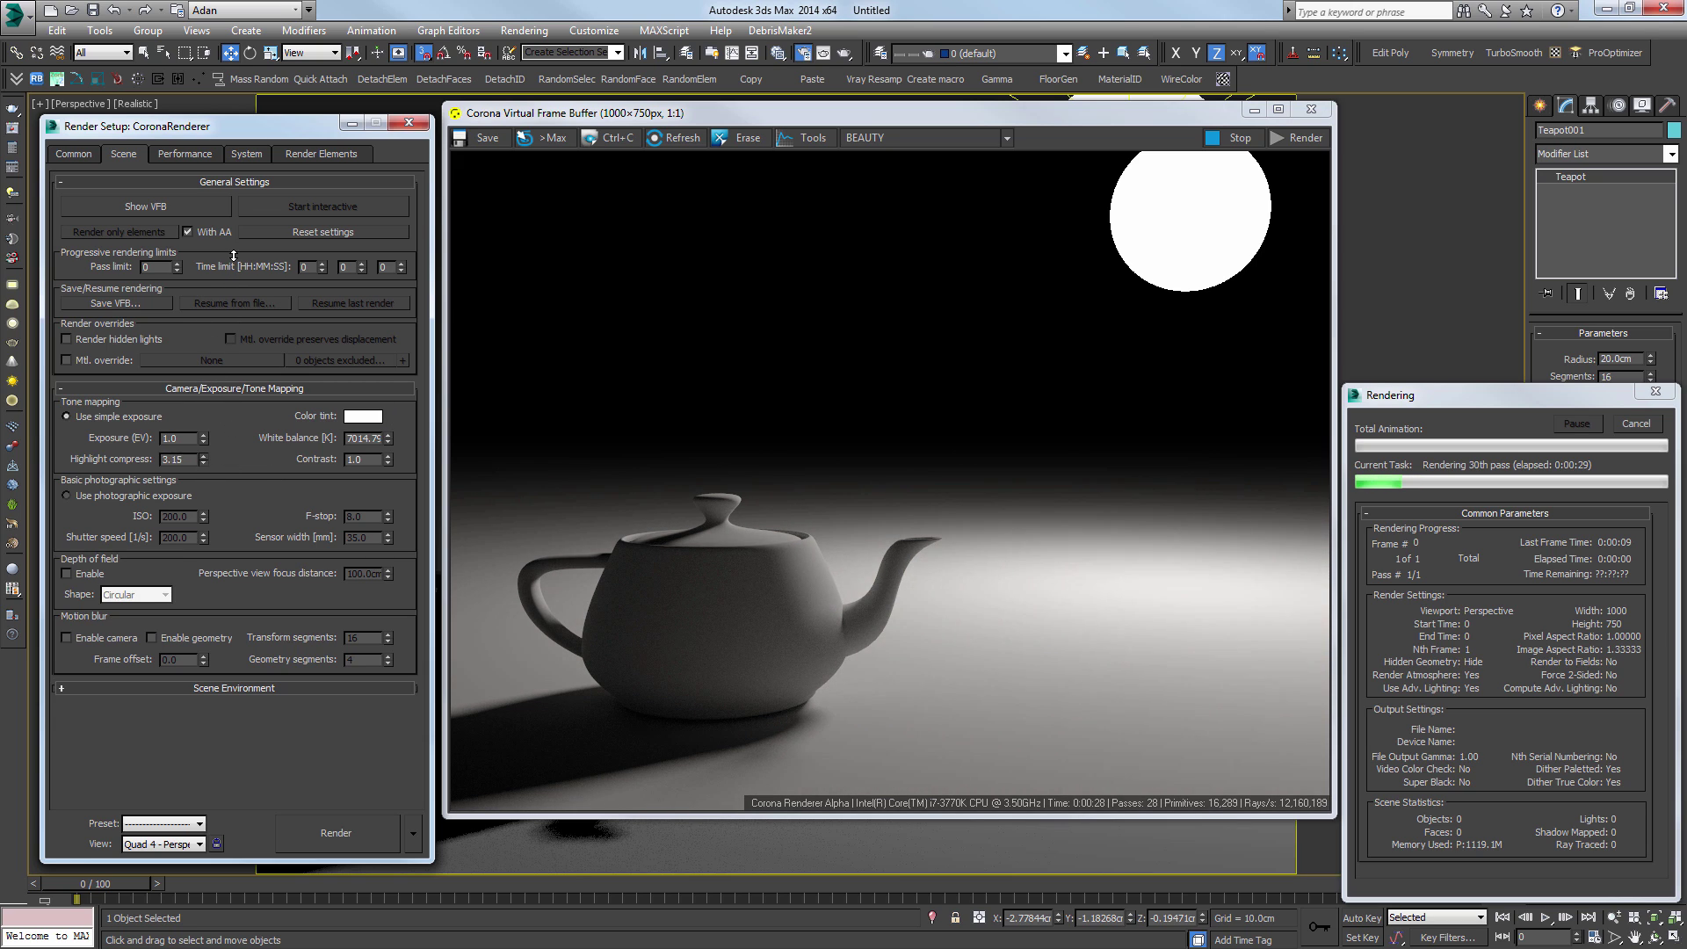
drag(235, 323, 230, 460)
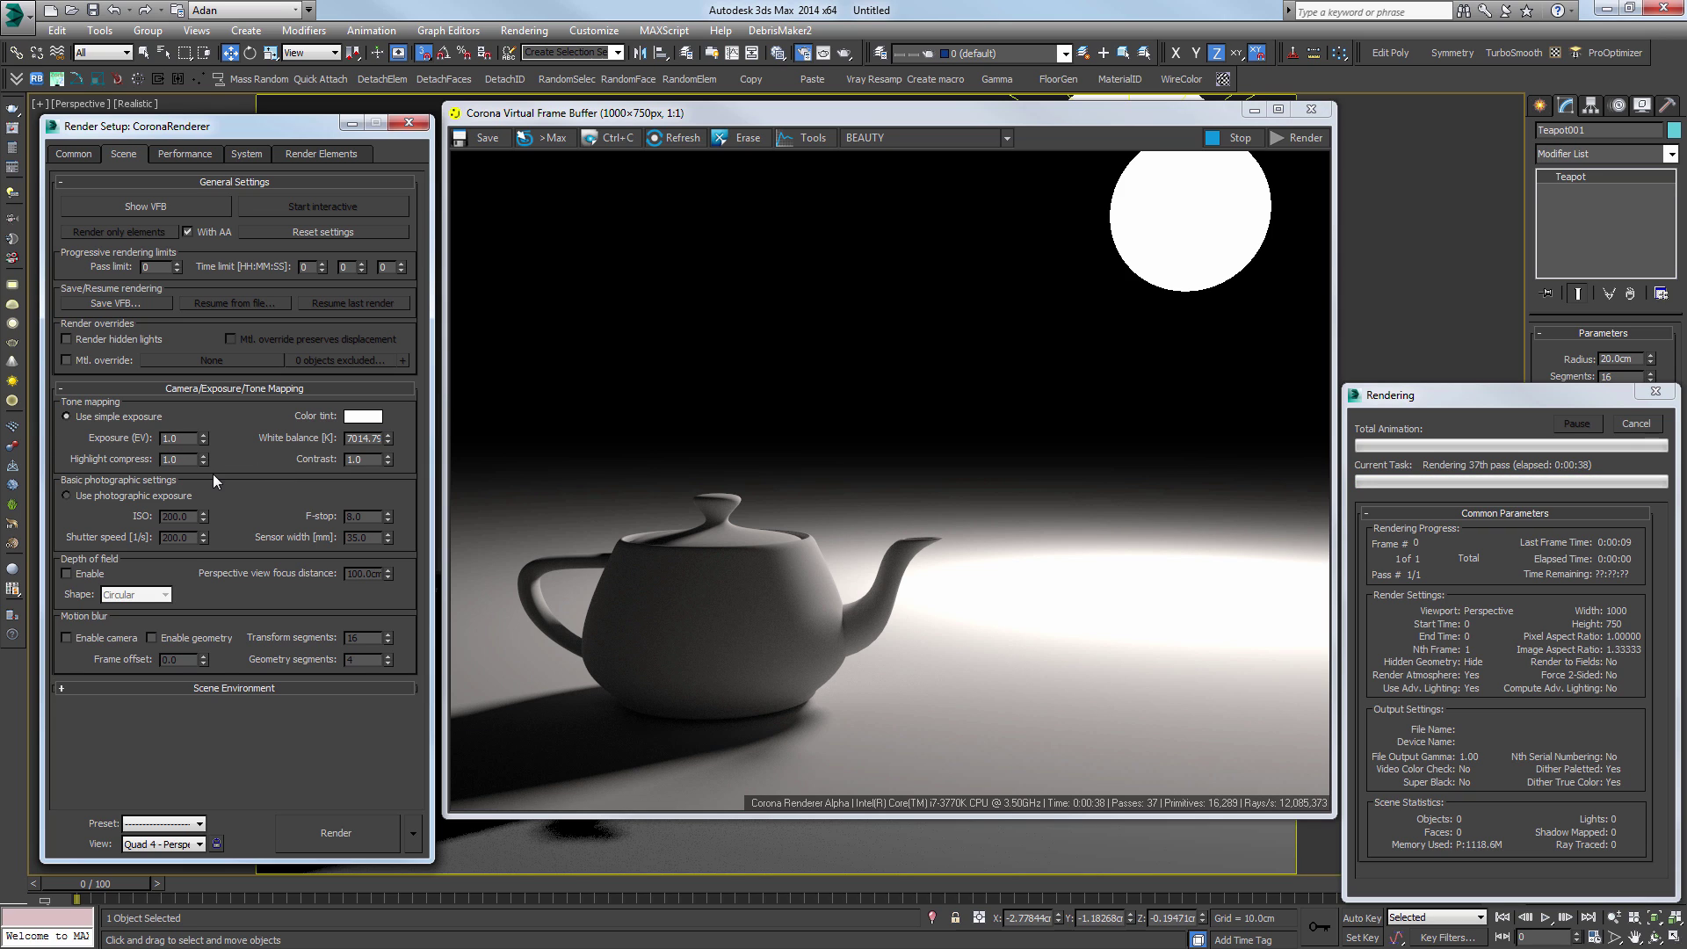
drag(205, 463, 209, 351)
right_click(209, 352)
Step: Close the frame buffer and render a perspective view of the teapot's shadowed side, lit from behind
click(1310, 110)
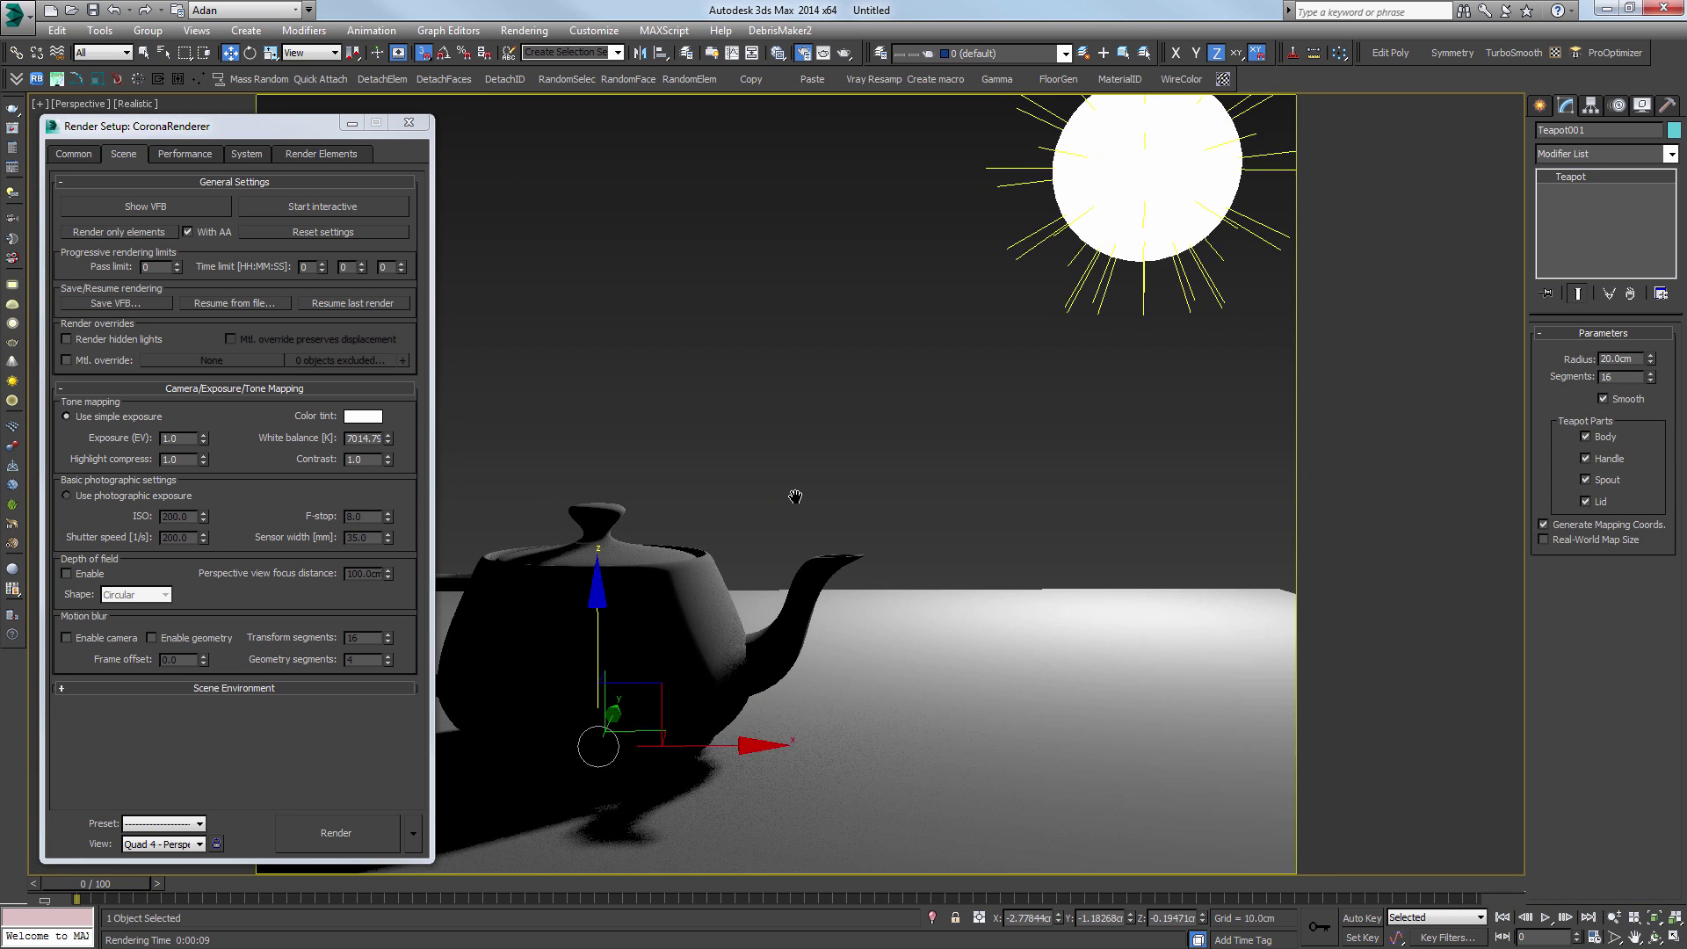
click(824, 513)
click(748, 547)
alt+middle_drag(748, 547, 1115, 471)
scroll(855, 531, up, 3)
key(q)
scroll(940, 460, up, 2)
scroll(937, 463, down, 2)
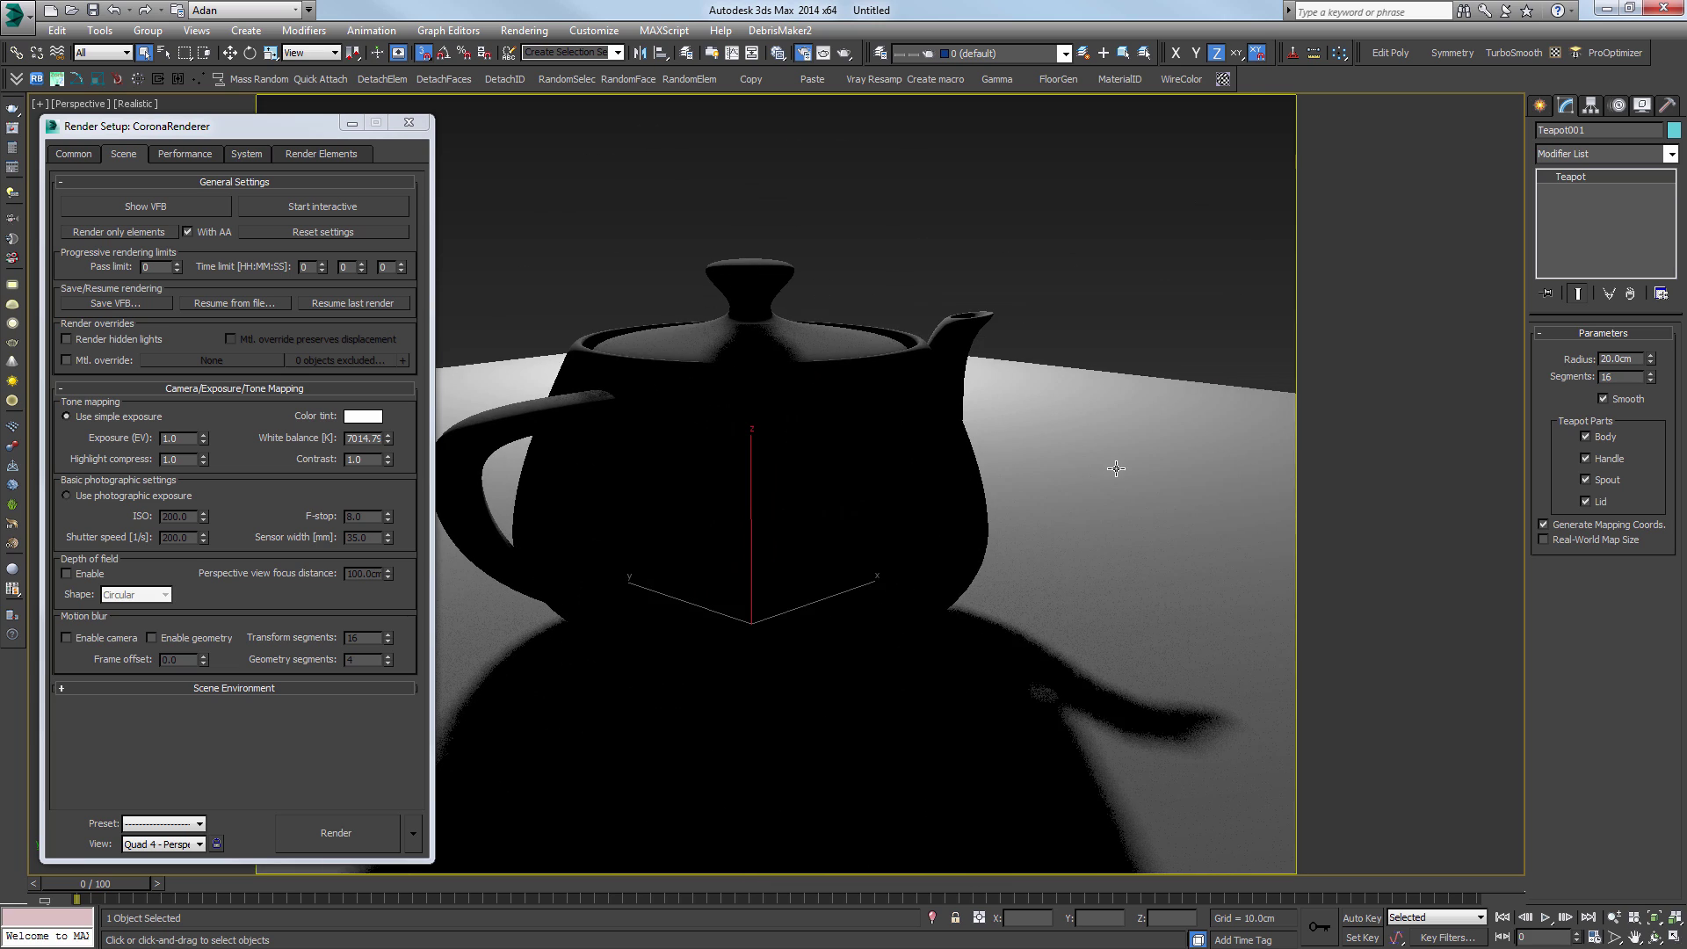
key(shift+q)
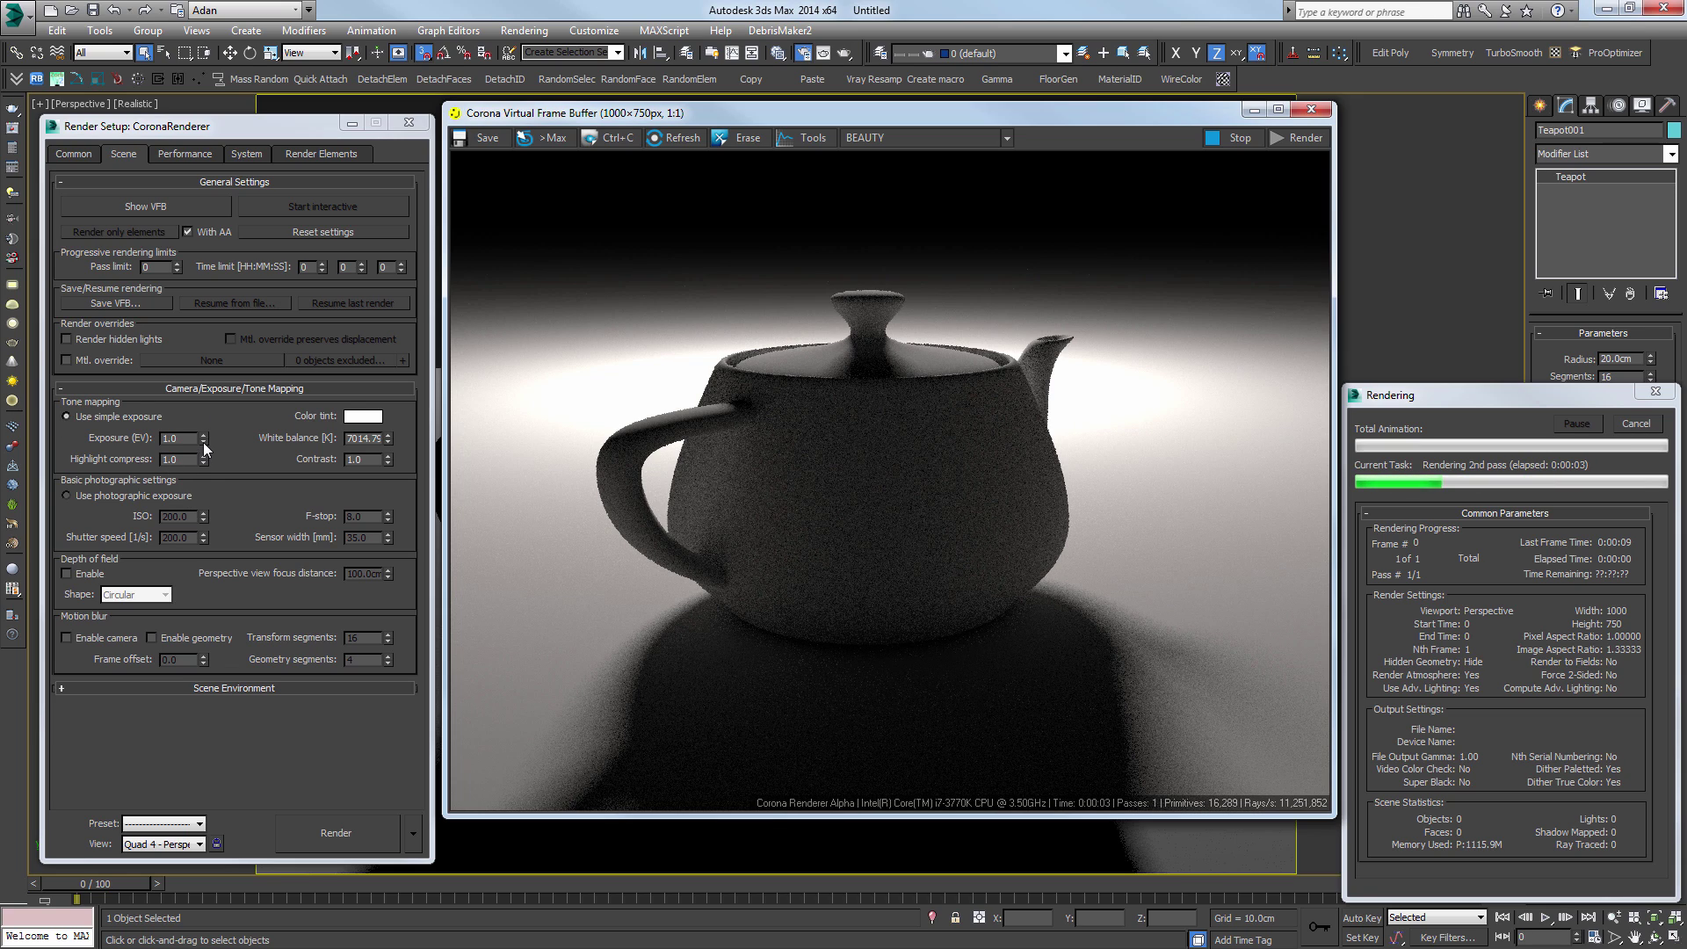
Step: Switch the render to photographic exposure and set its ISO to 400
drag(204, 448, 194, 367)
right_click(194, 366)
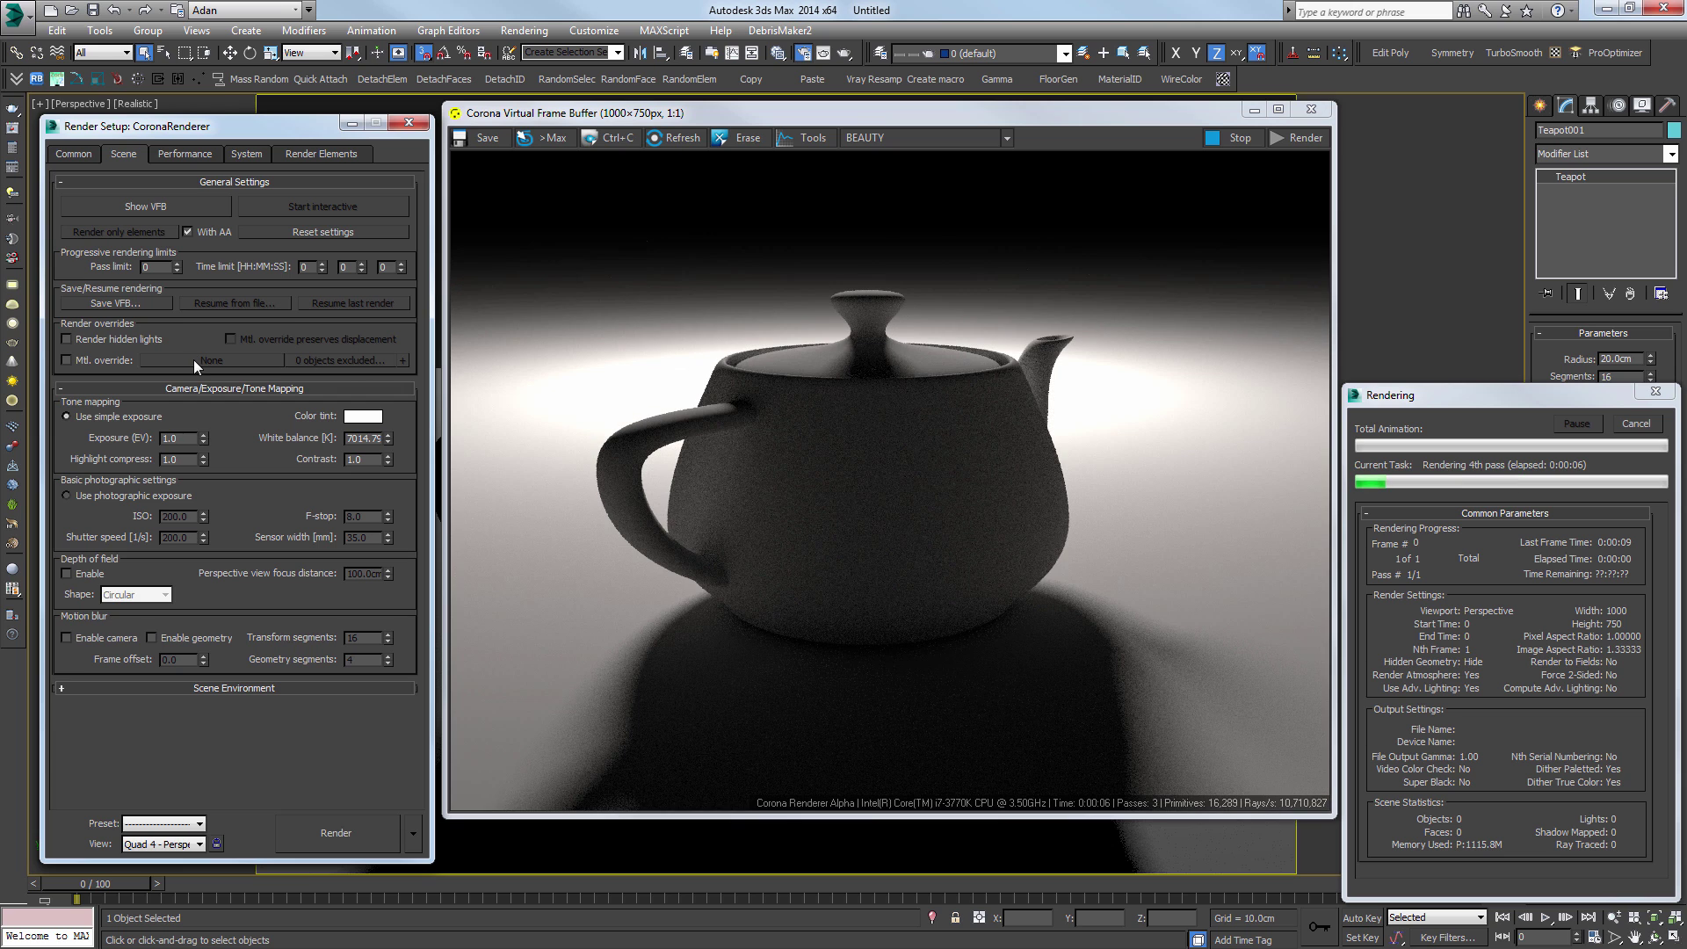
click(104, 496)
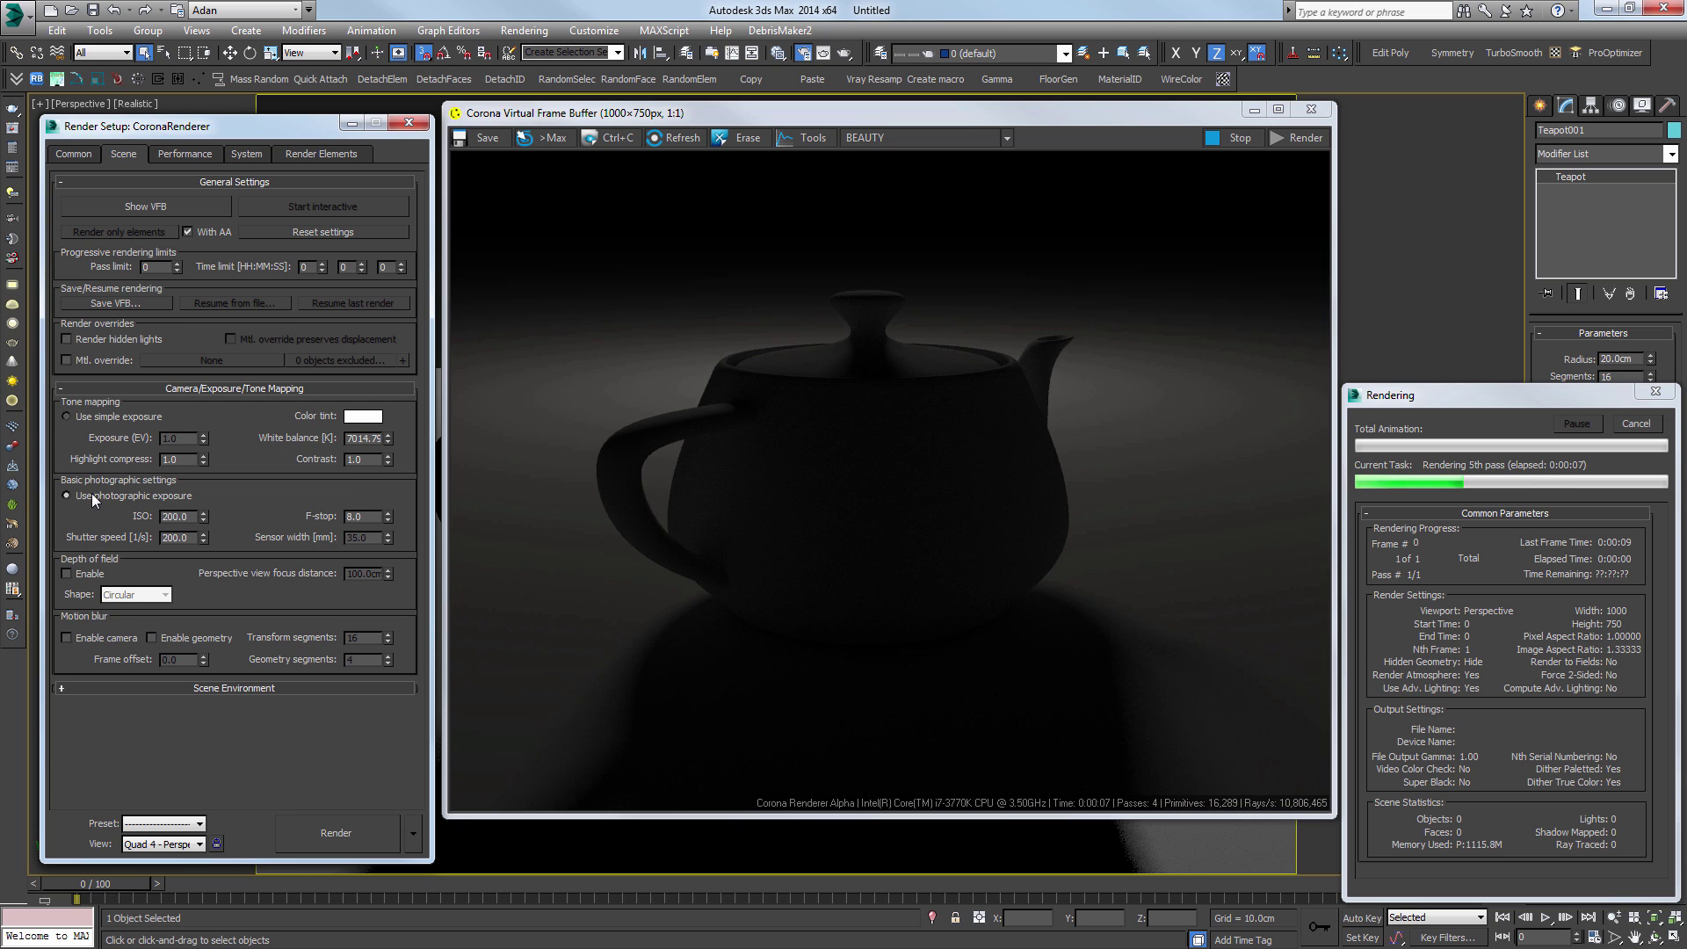
double_click(173, 515)
text(400)
key(Return)
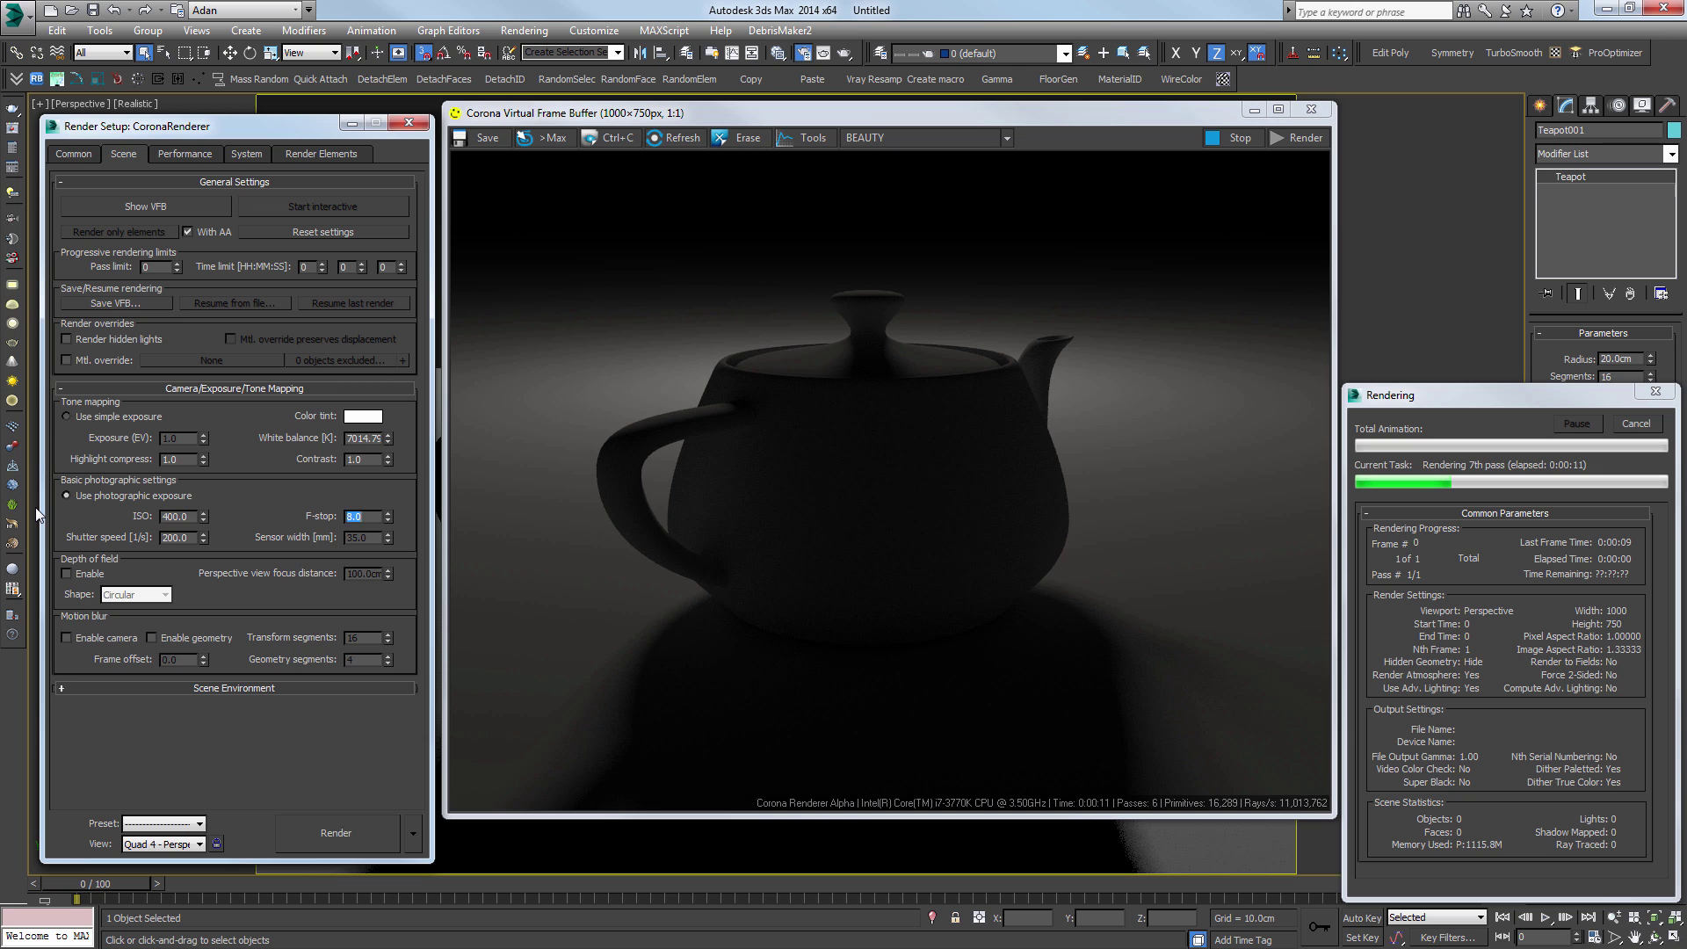
Step: Set the photographic exposure's shutter speed to 125 and its F-stop to 1.8
key(Tab)
text(125)
key(Return)
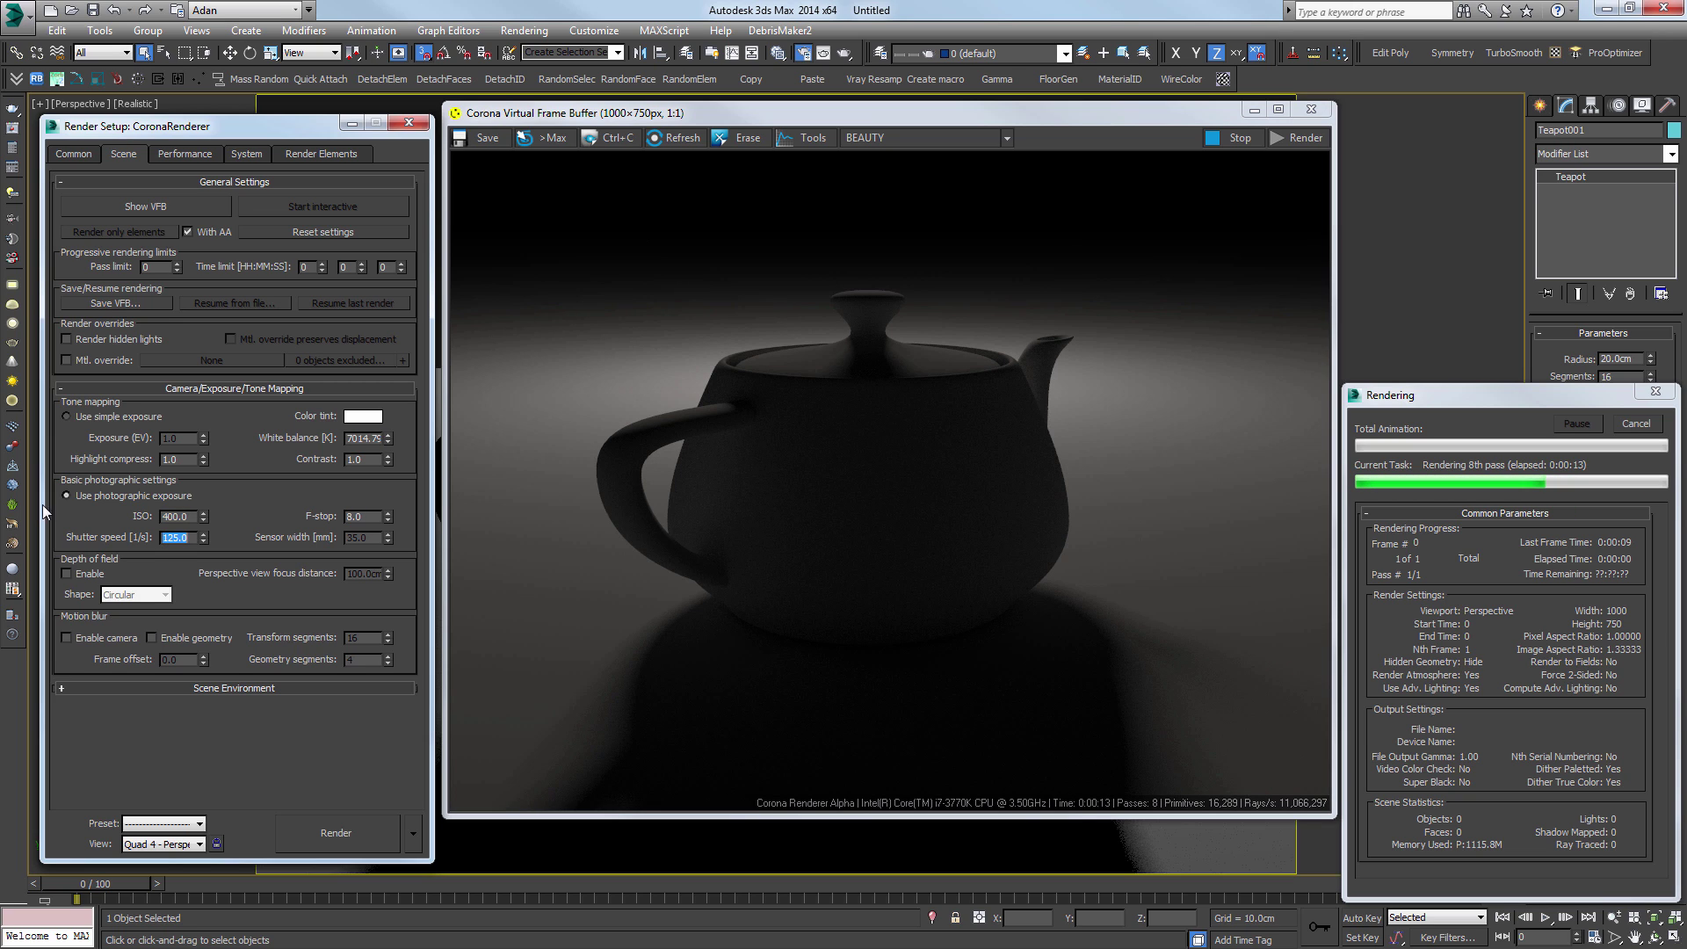
double_click(361, 516)
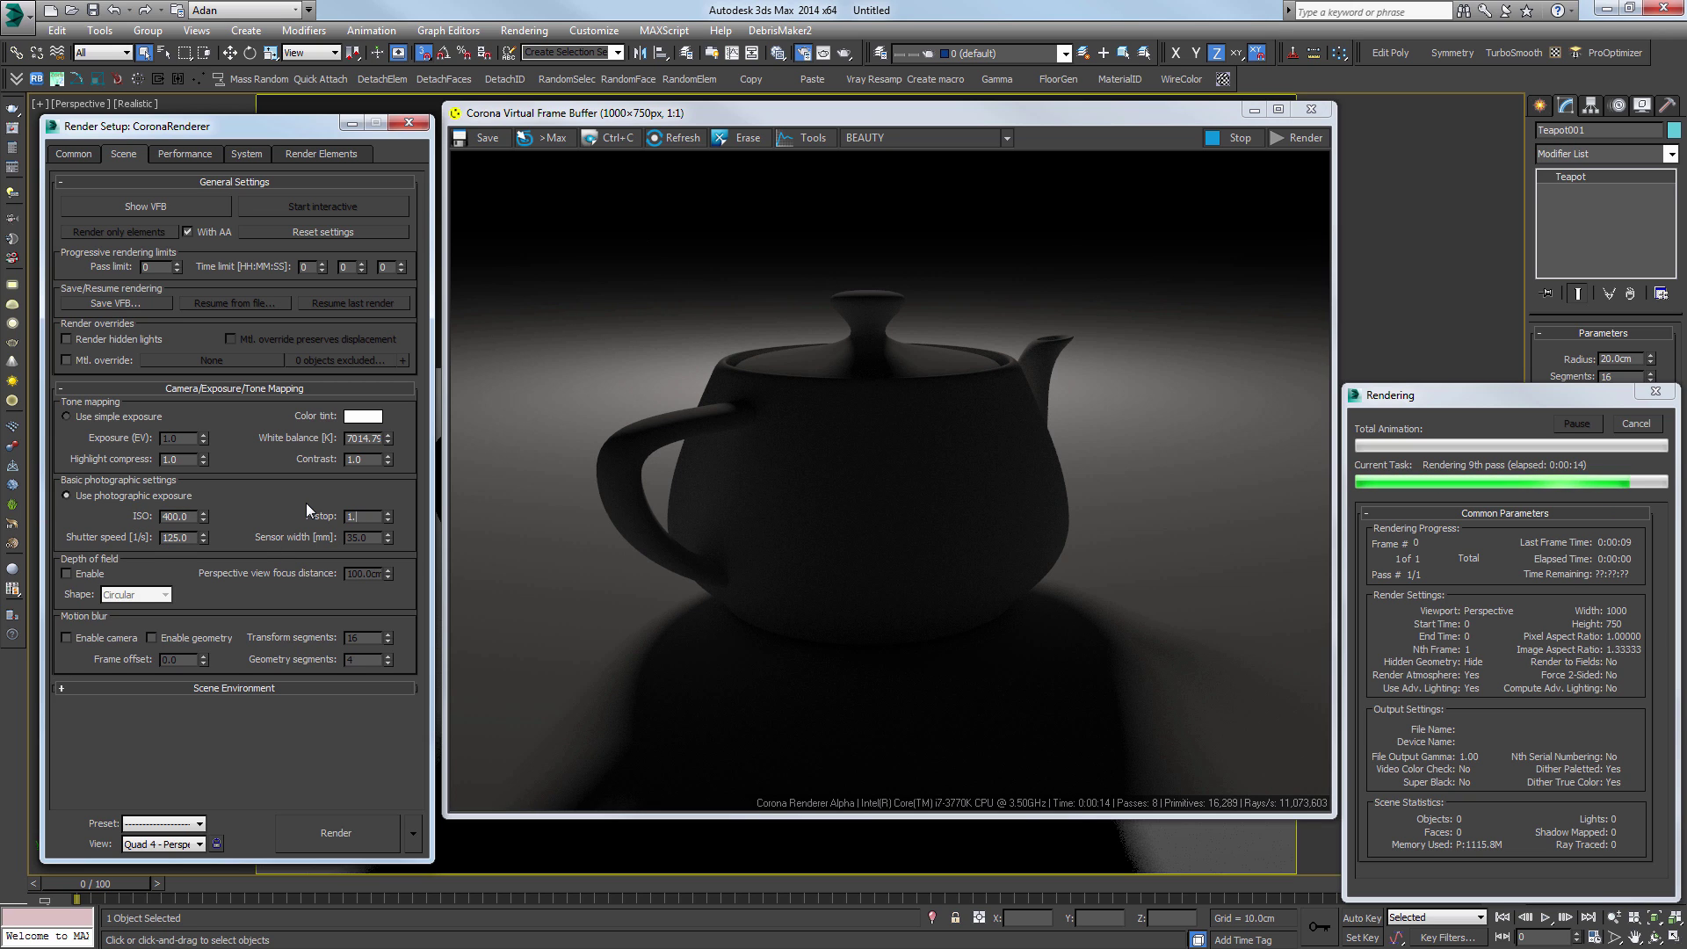
text(1.8)
key(Return)
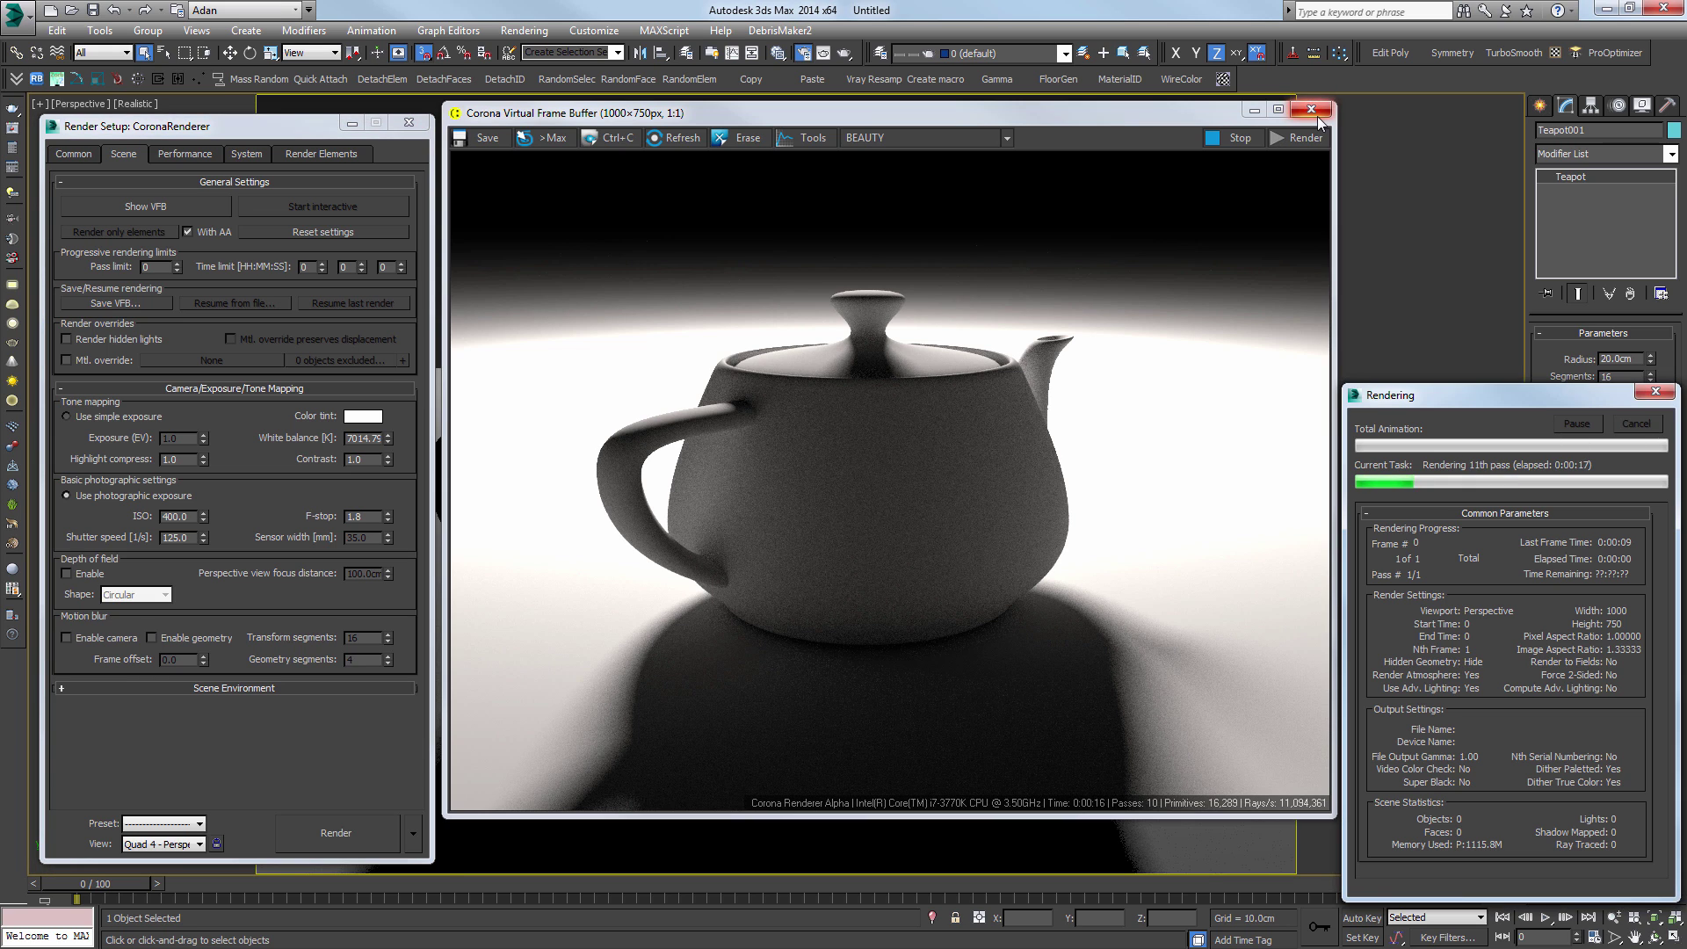
Step: Close the frame buffer and raise the spherical CoronaLight slightly along the Z axis above the ground plane
click(1311, 109)
key(t)
scroll(934, 334, down, 3)
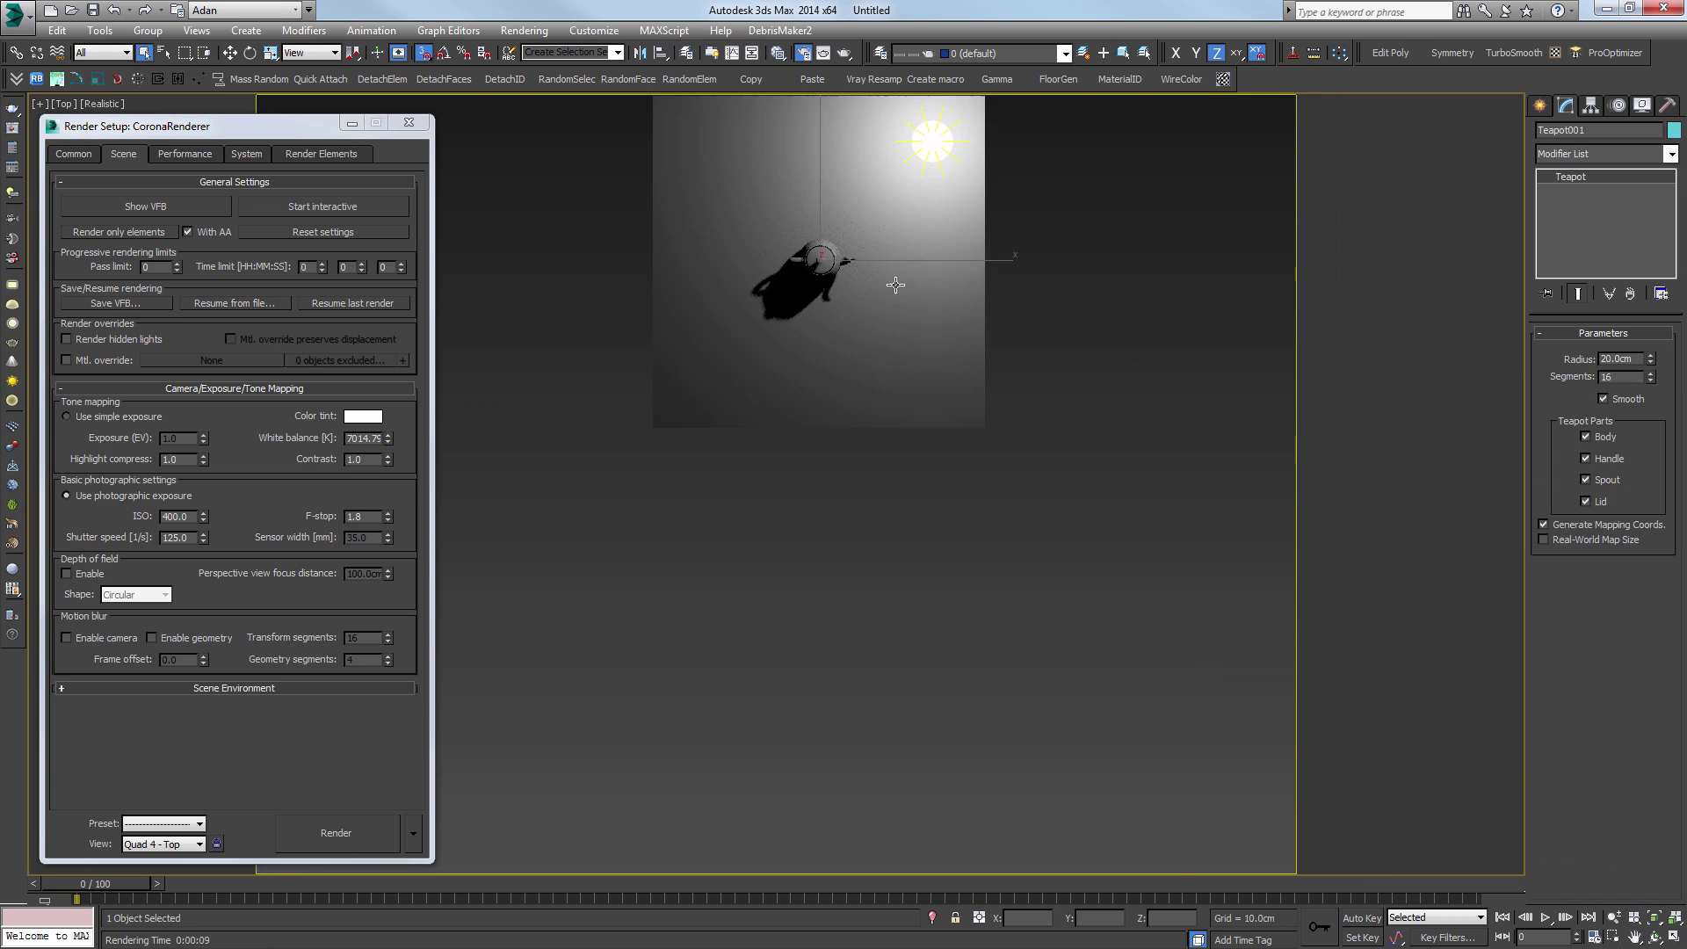
middle_drag(930, 313, 860, 459)
alt+middle_drag(860, 458, 868, 321)
click(869, 321)
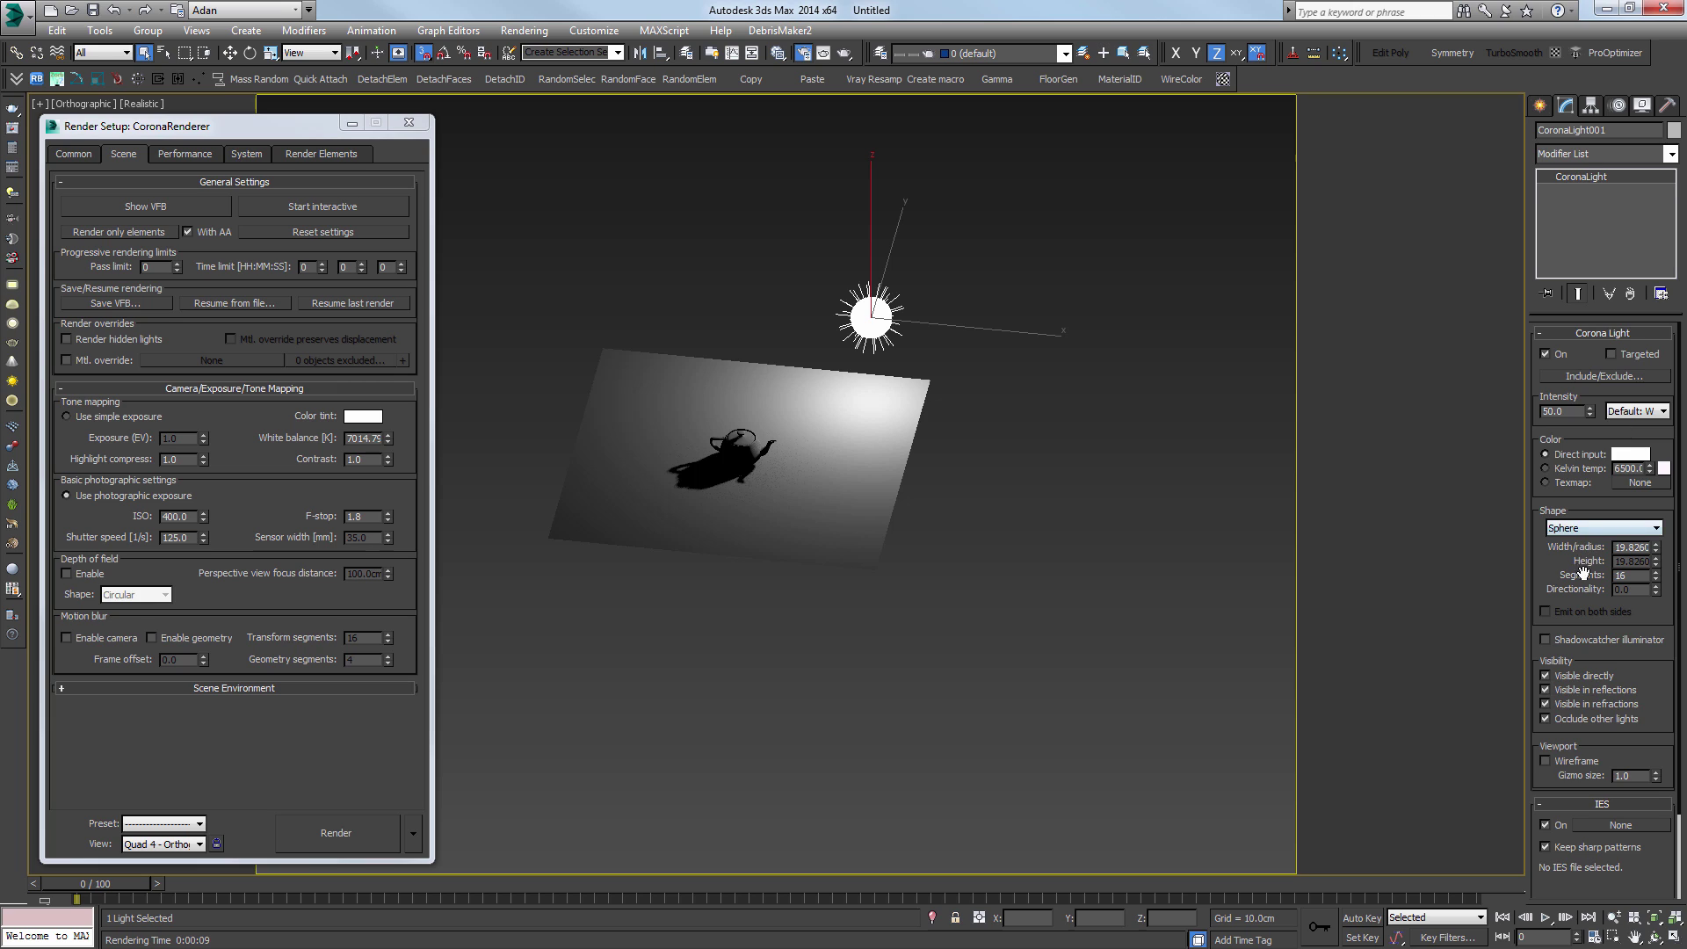
drag(1551, 571, 1556, 482)
scroll(1555, 482, up, 3)
alt+middle_drag(825, 502, 922, 392)
key(w)
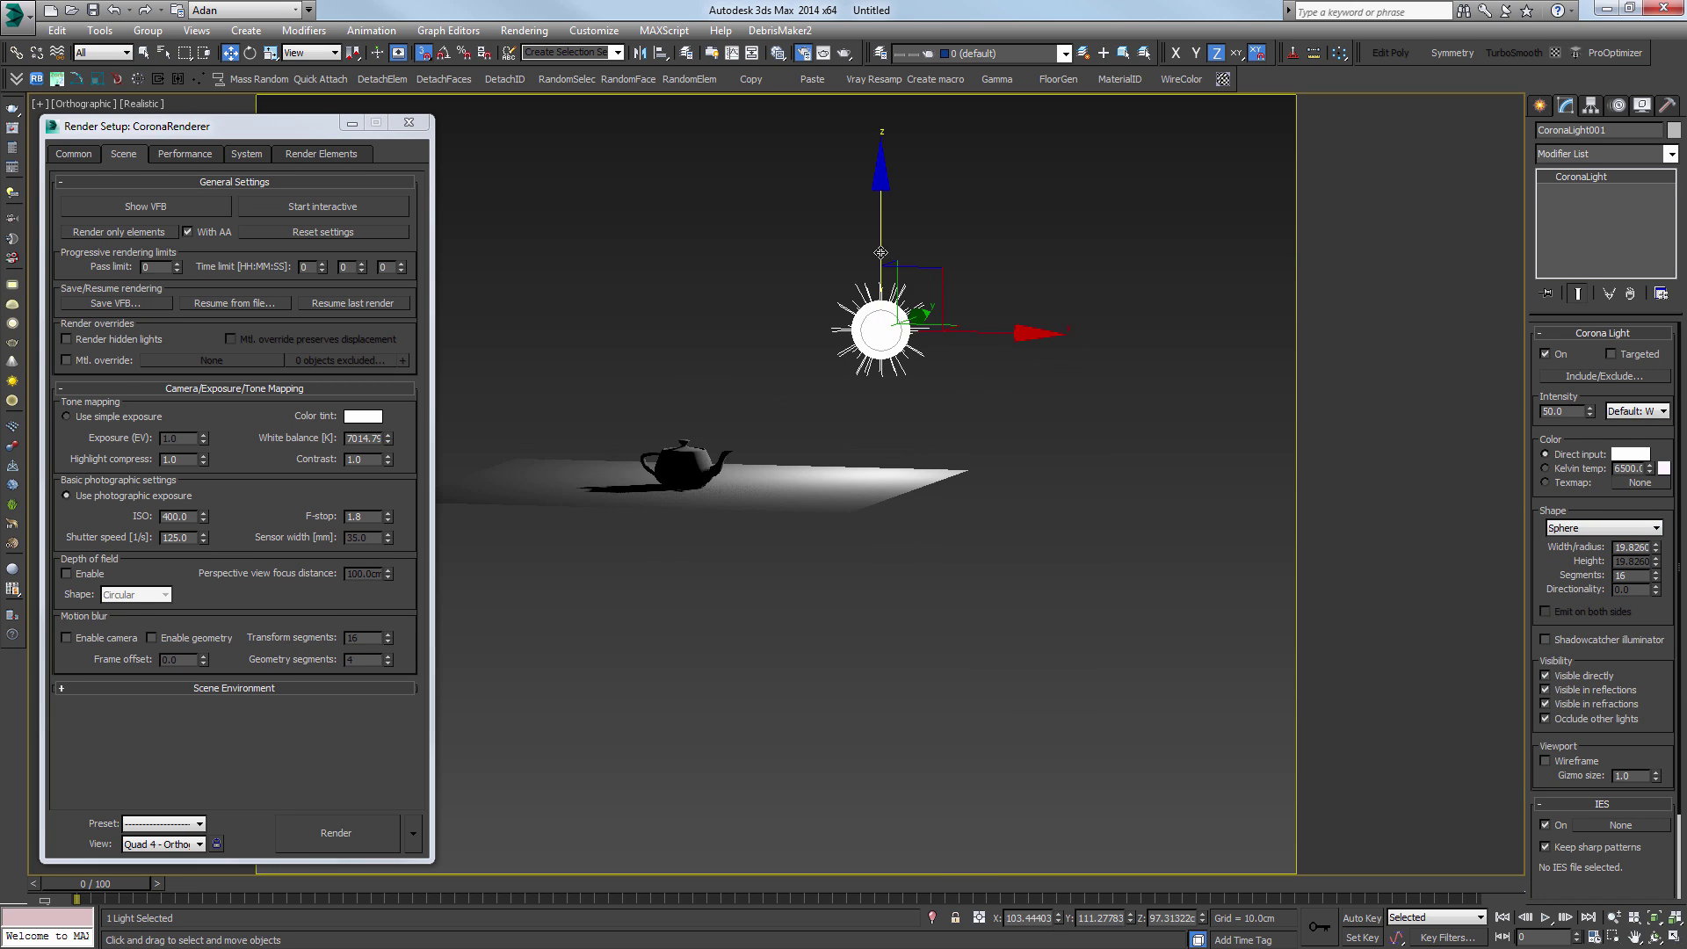
drag(899, 331, 898, 286)
alt+middle_drag(898, 286, 894, 483)
Step: Frame the whole teapot from a low side angle in the perspective view and close the render settings
click(729, 514)
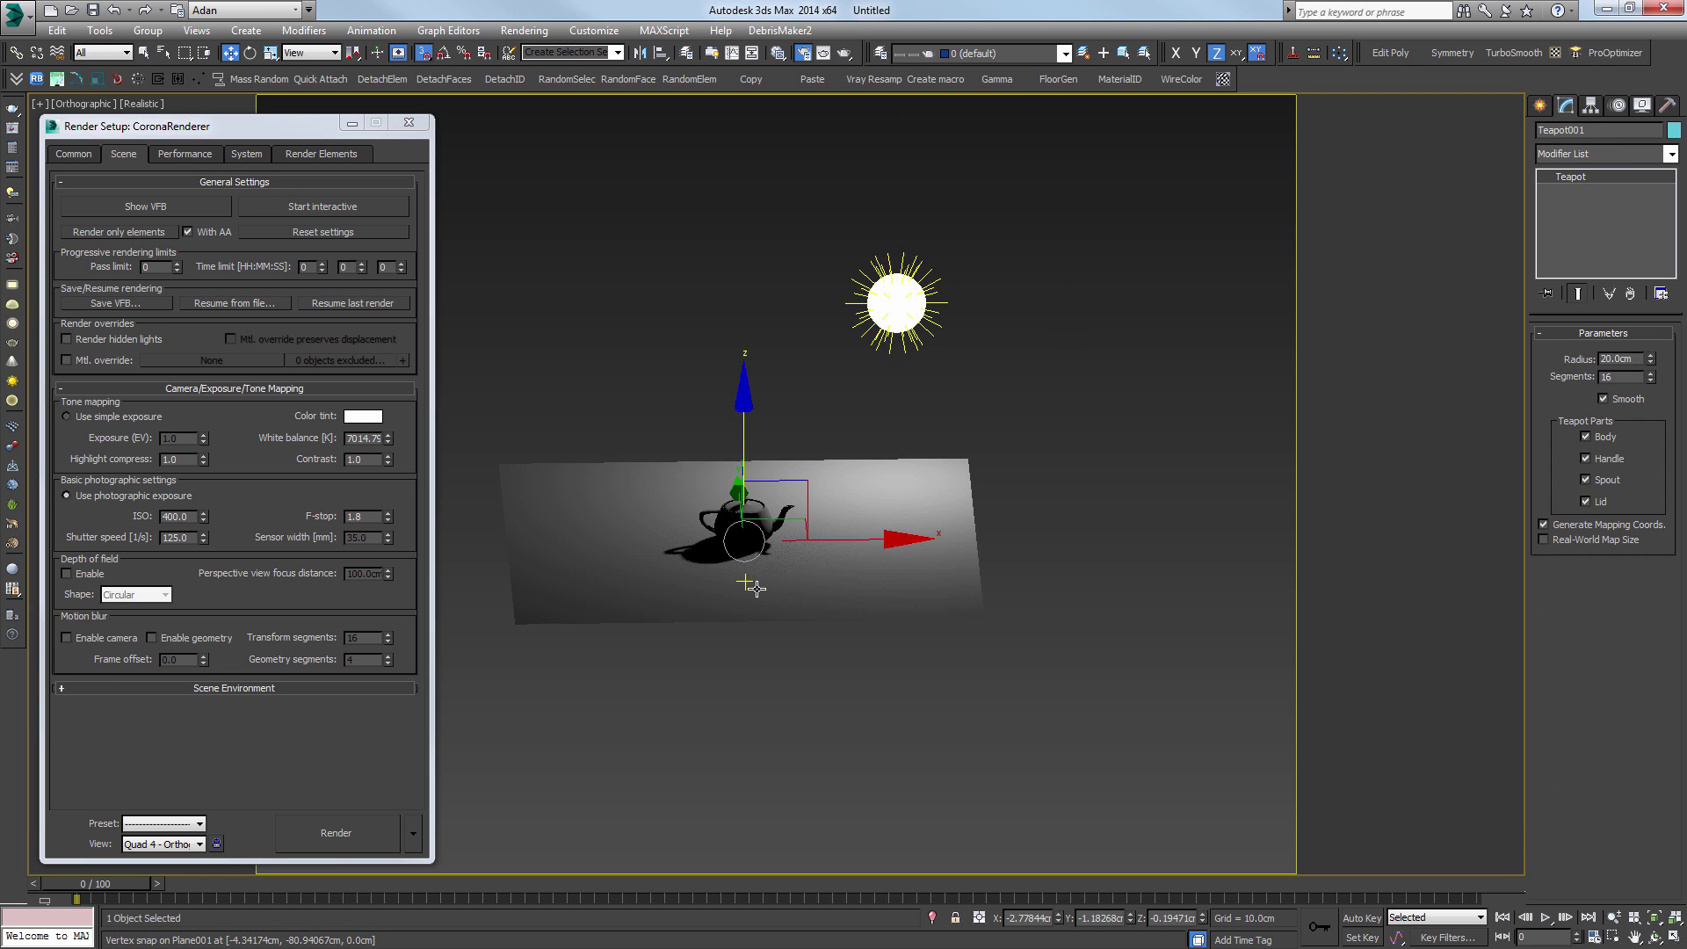
scroll(757, 589, up, 5)
key(p)
scroll(756, 589, down, 3)
scroll(756, 536, up, 4)
alt+middle_drag(771, 572, 800, 541)
scroll(800, 541, up, 5)
click(416, 123)
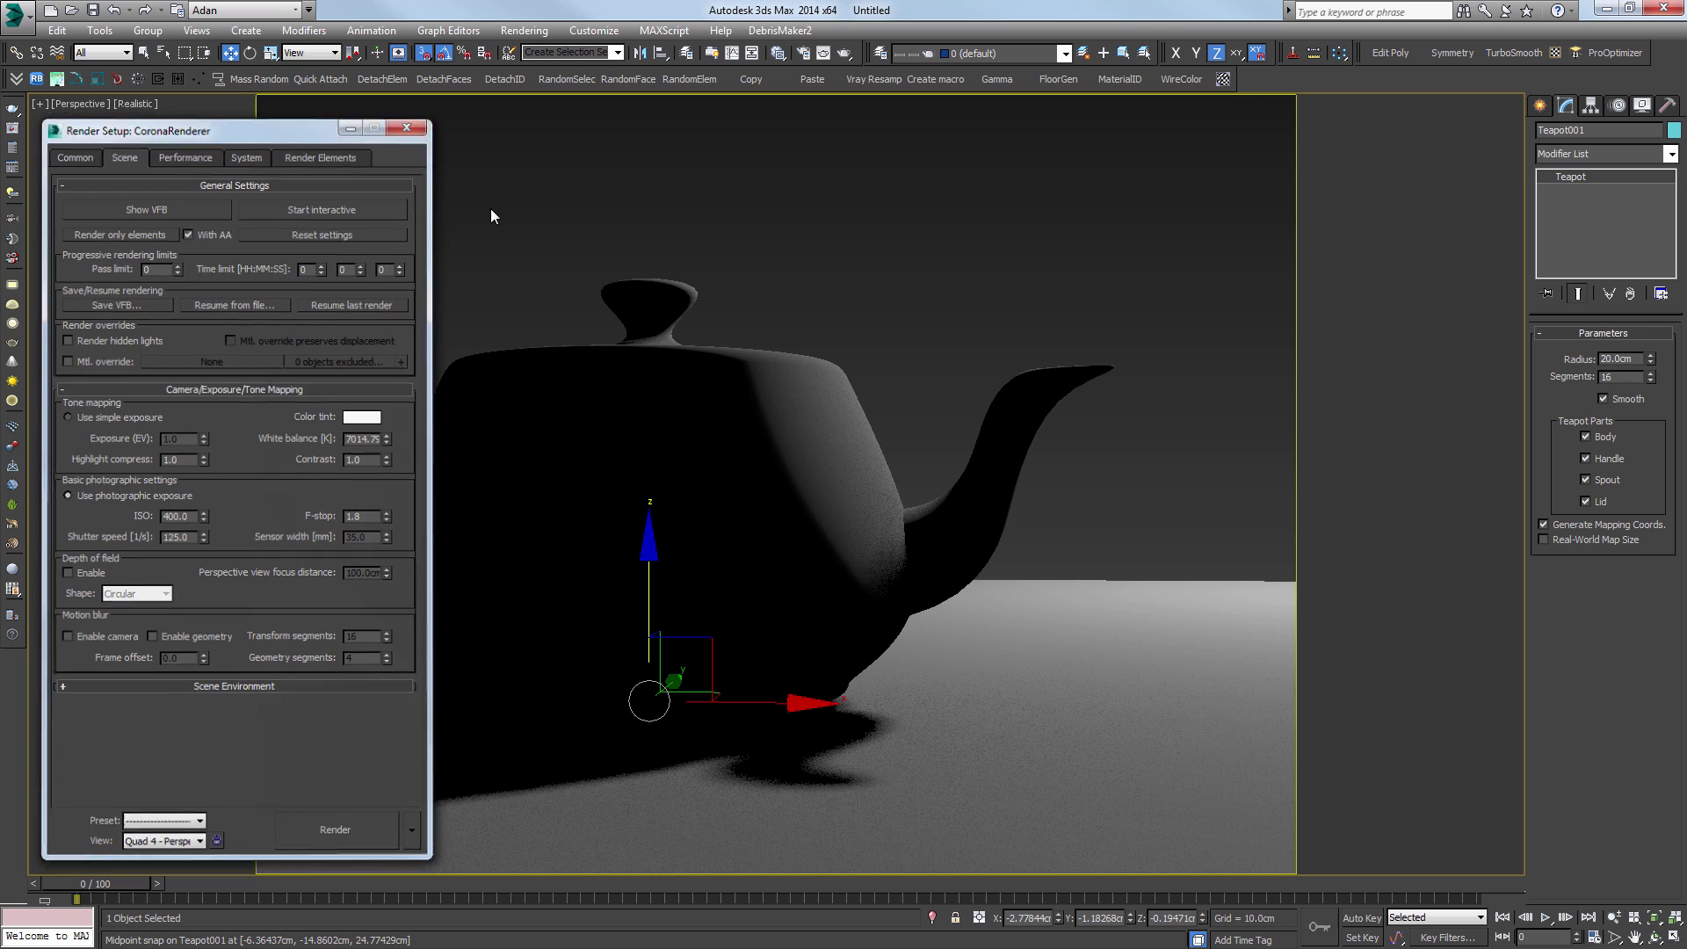
middle_drag(690, 390, 653, 404)
scroll(878, 360, down, 4)
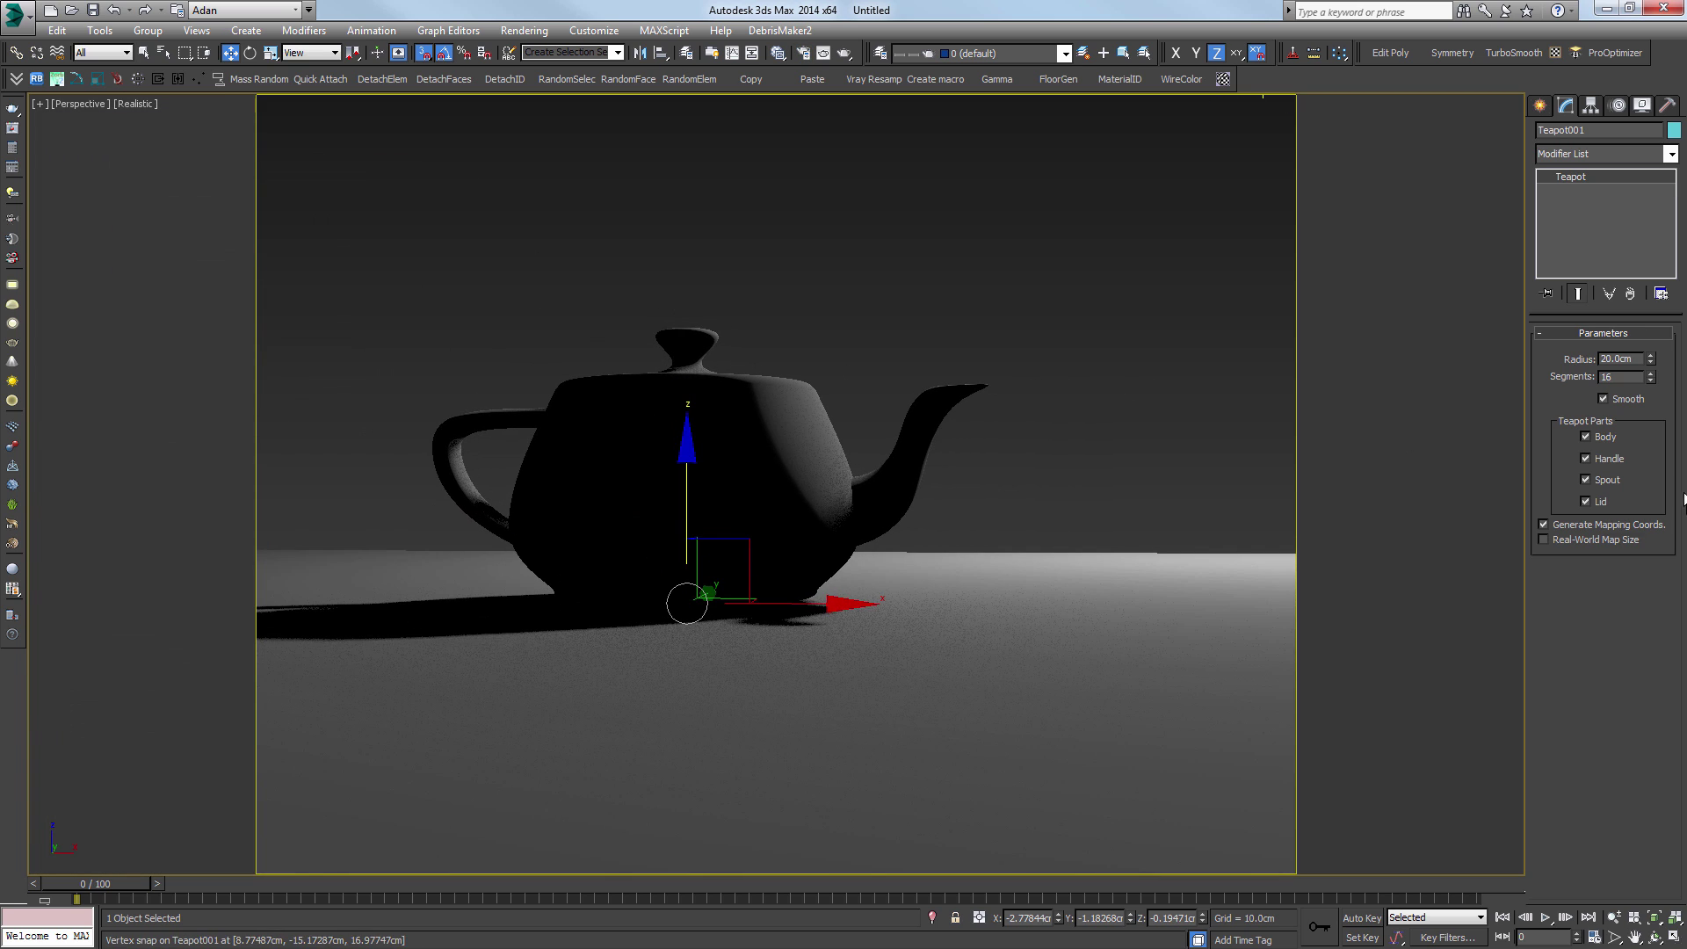
middle_drag(1041, 403, 1002, 444)
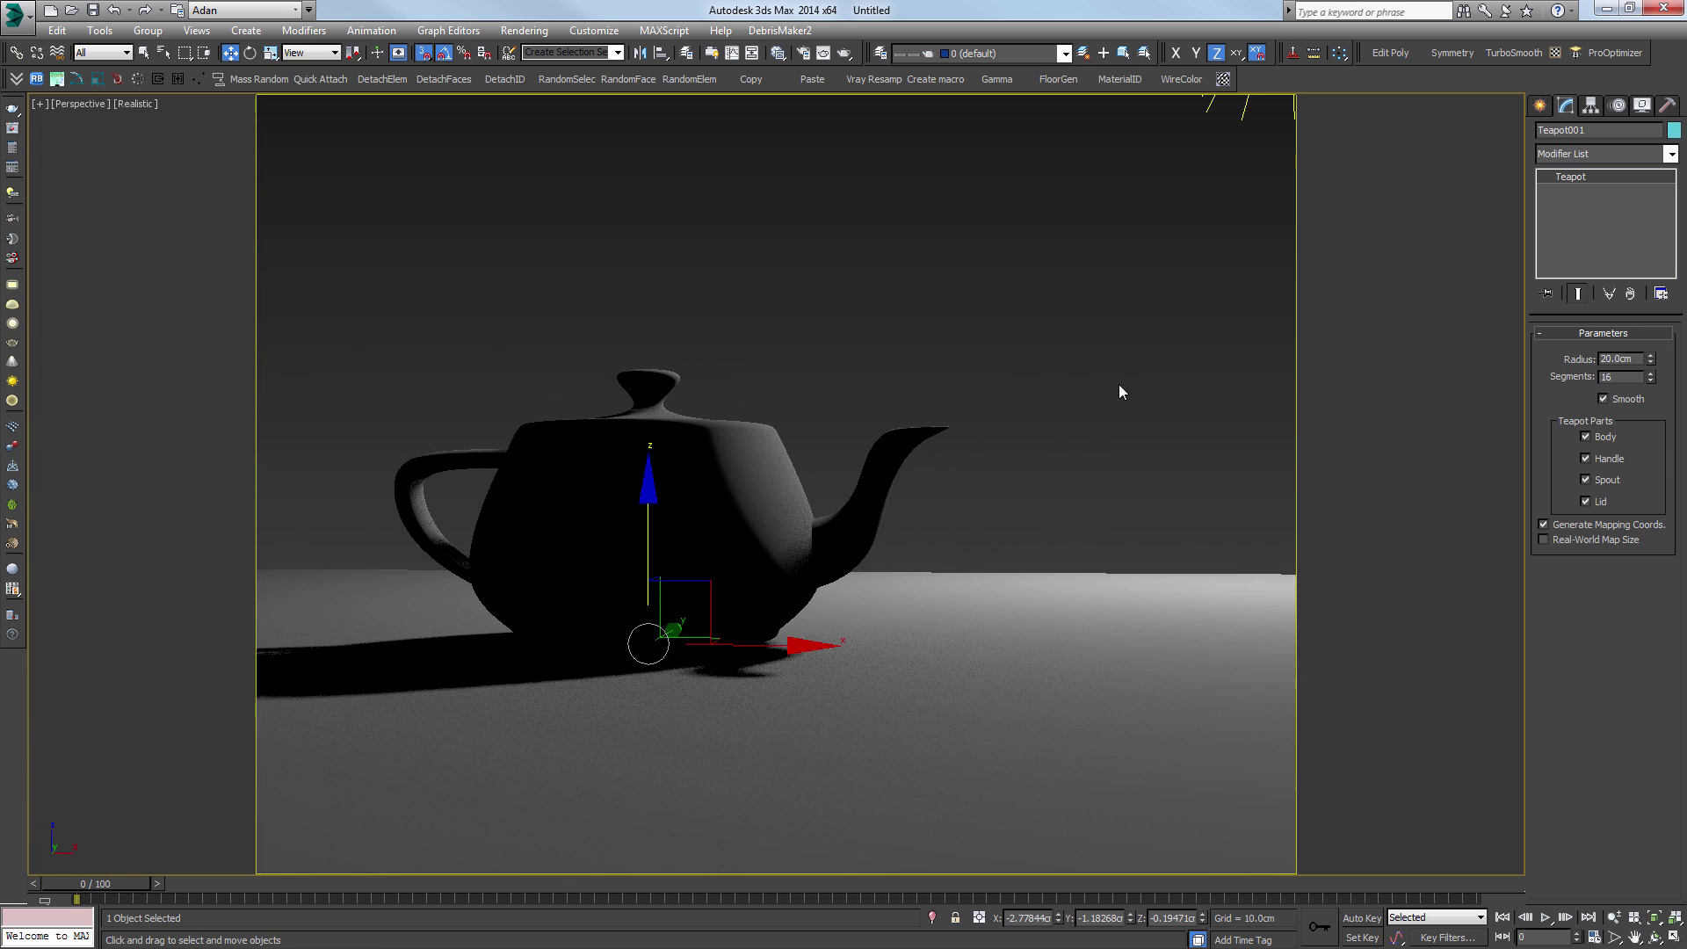
Step: Create a standard target camera, match it to the perspective view and run a test render through it
click(1539, 106)
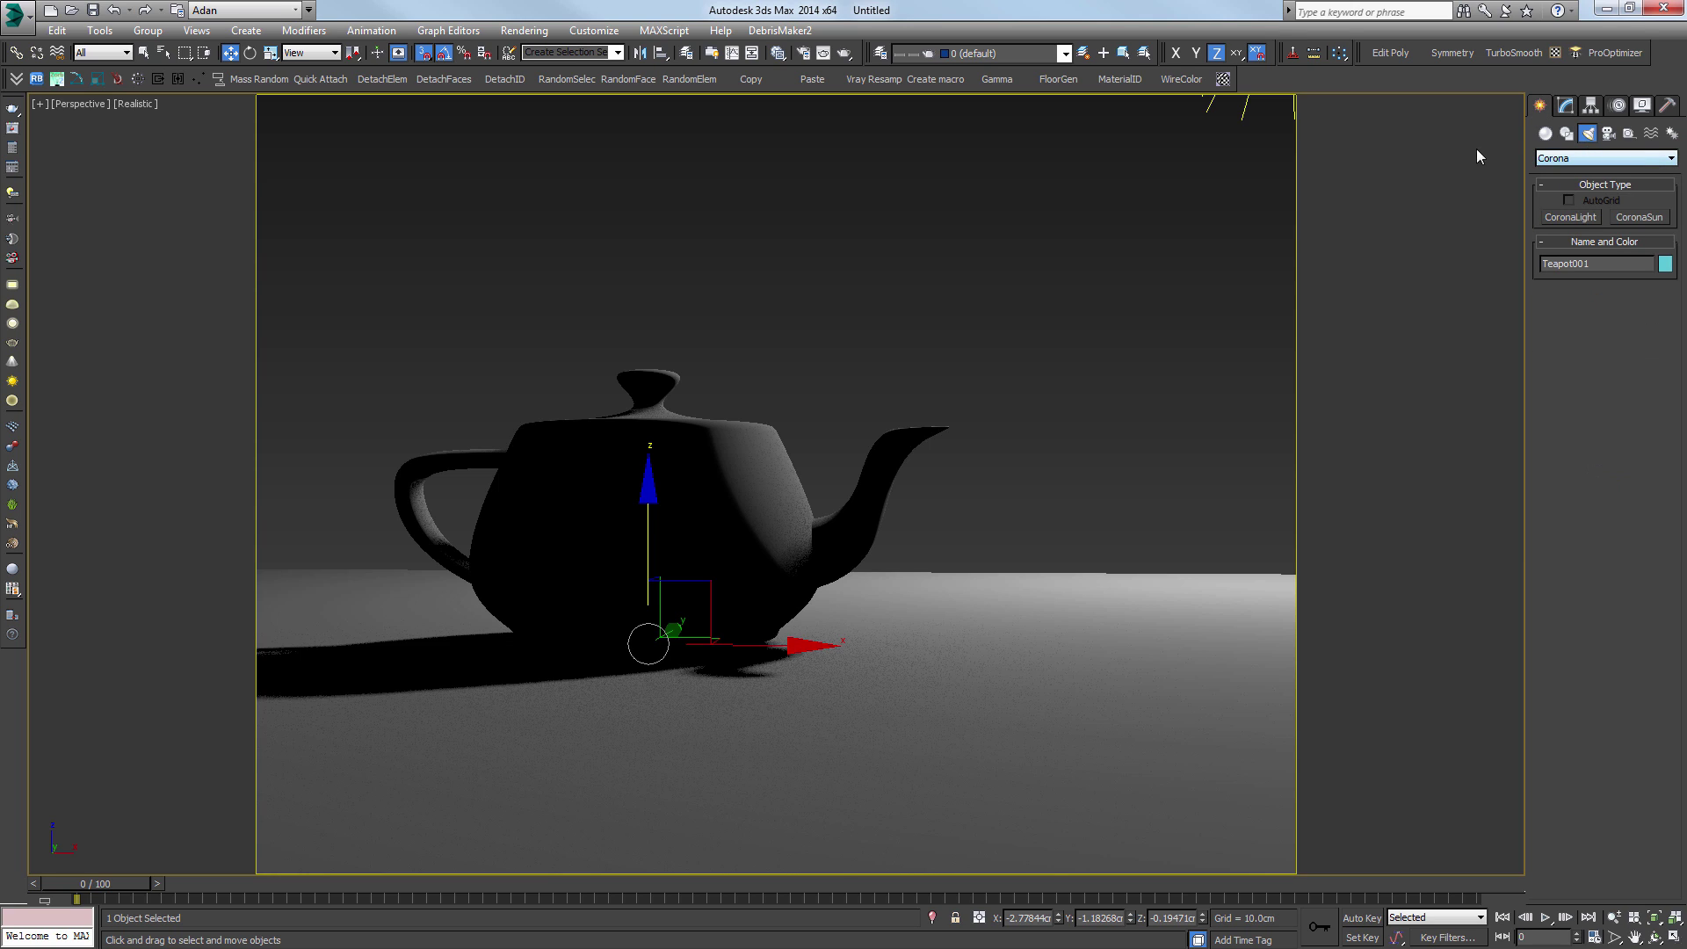
click(1608, 133)
click(1575, 158)
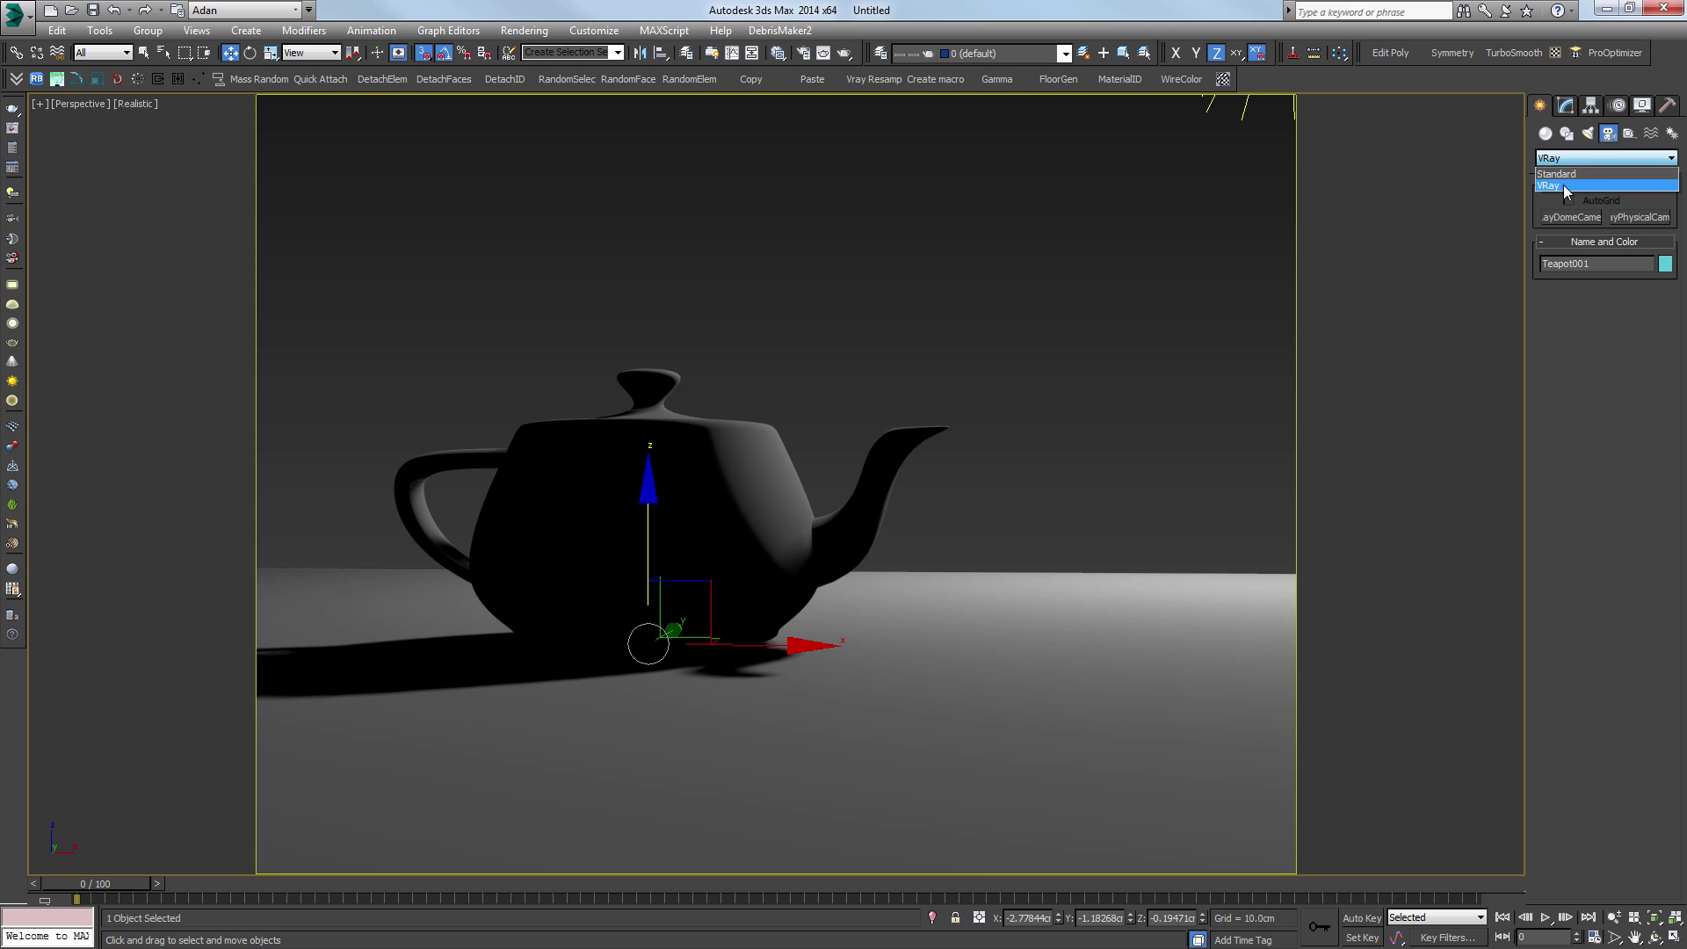
click(1556, 174)
click(1571, 217)
drag(905, 703, 861, 573)
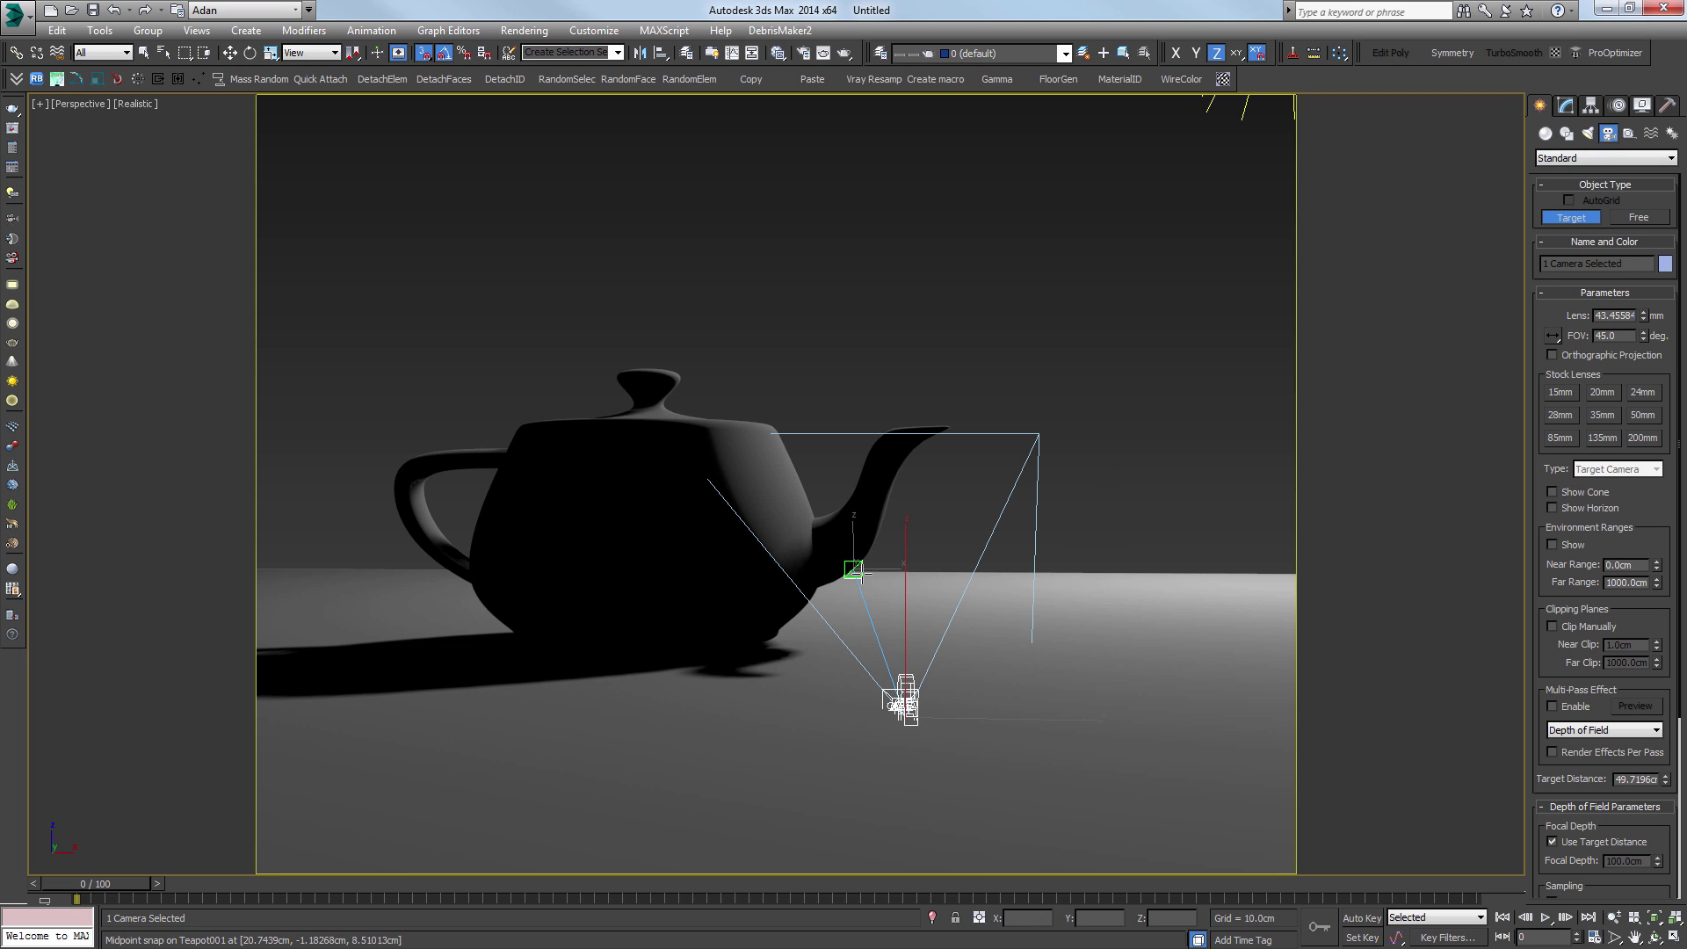
right_click(861, 573)
key(c)
key(shift+q)
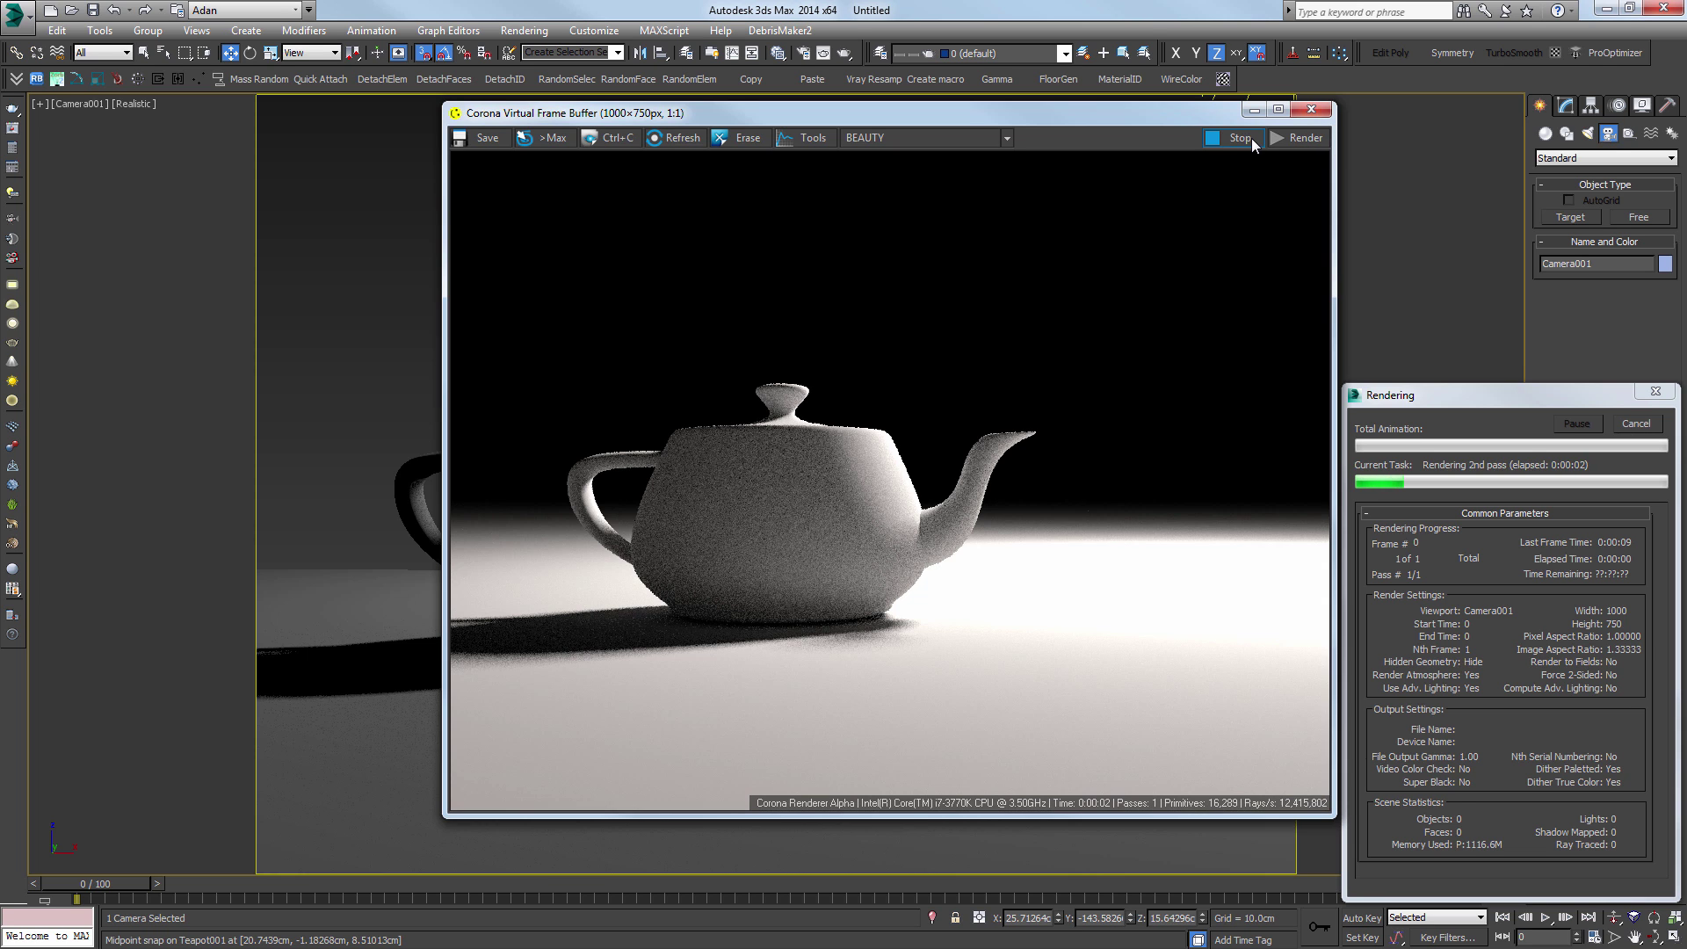
click(1311, 109)
Step: Select the standard camera of the current view and delete it
click(94, 107)
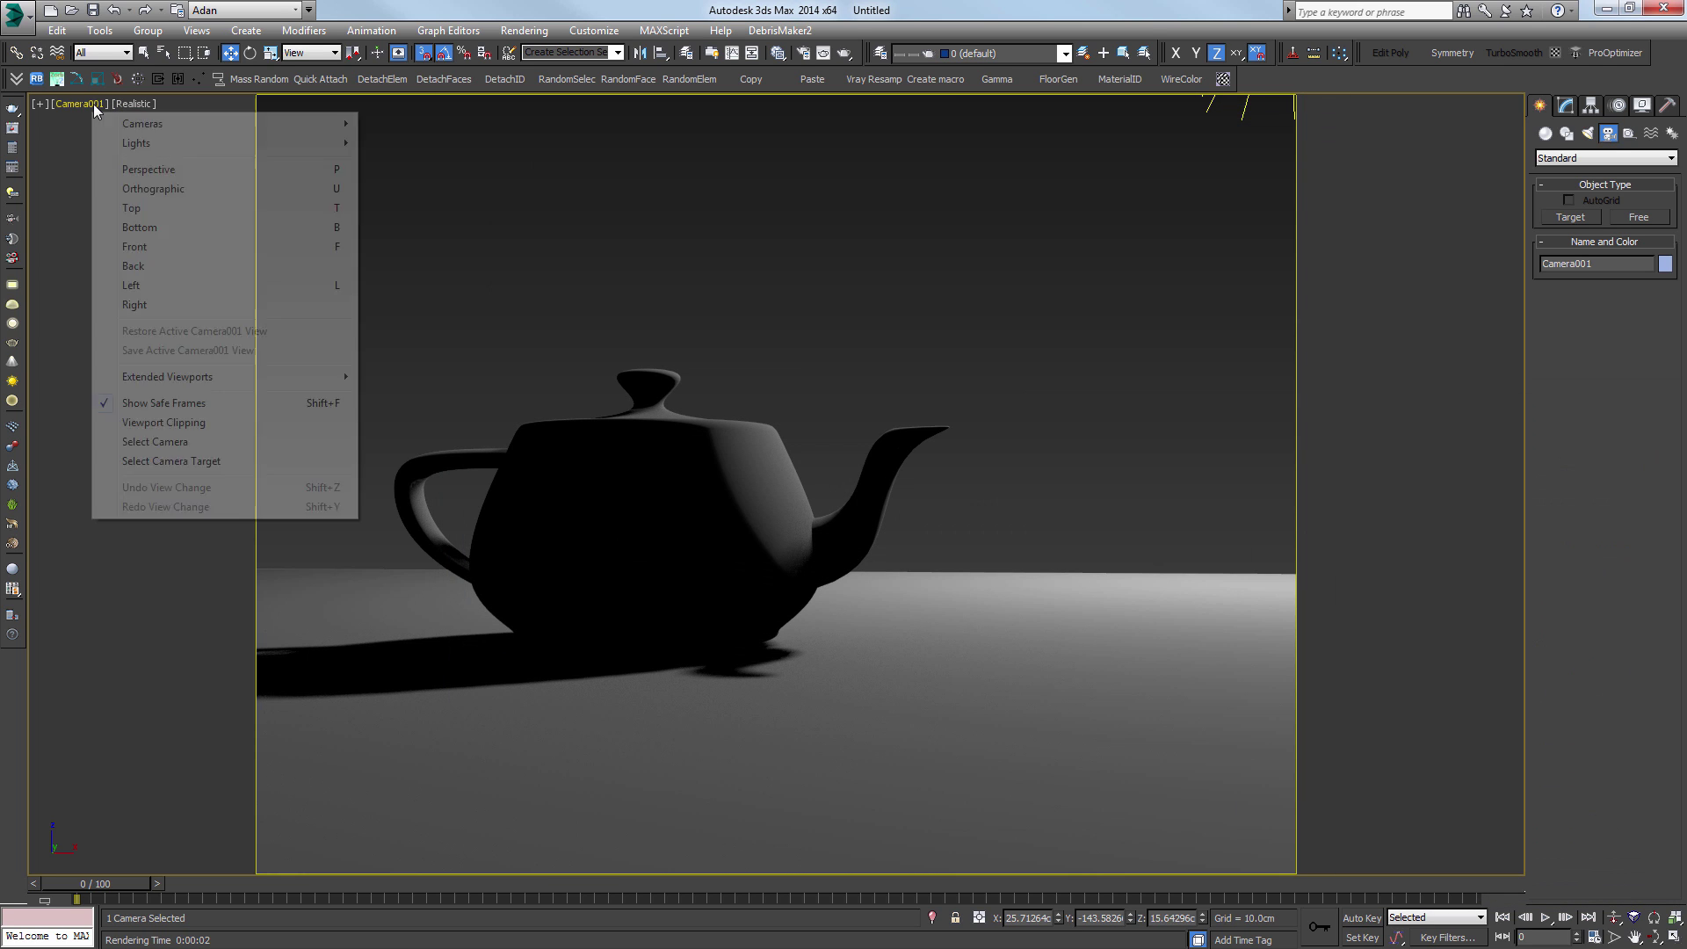
click(158, 441)
key(Delete)
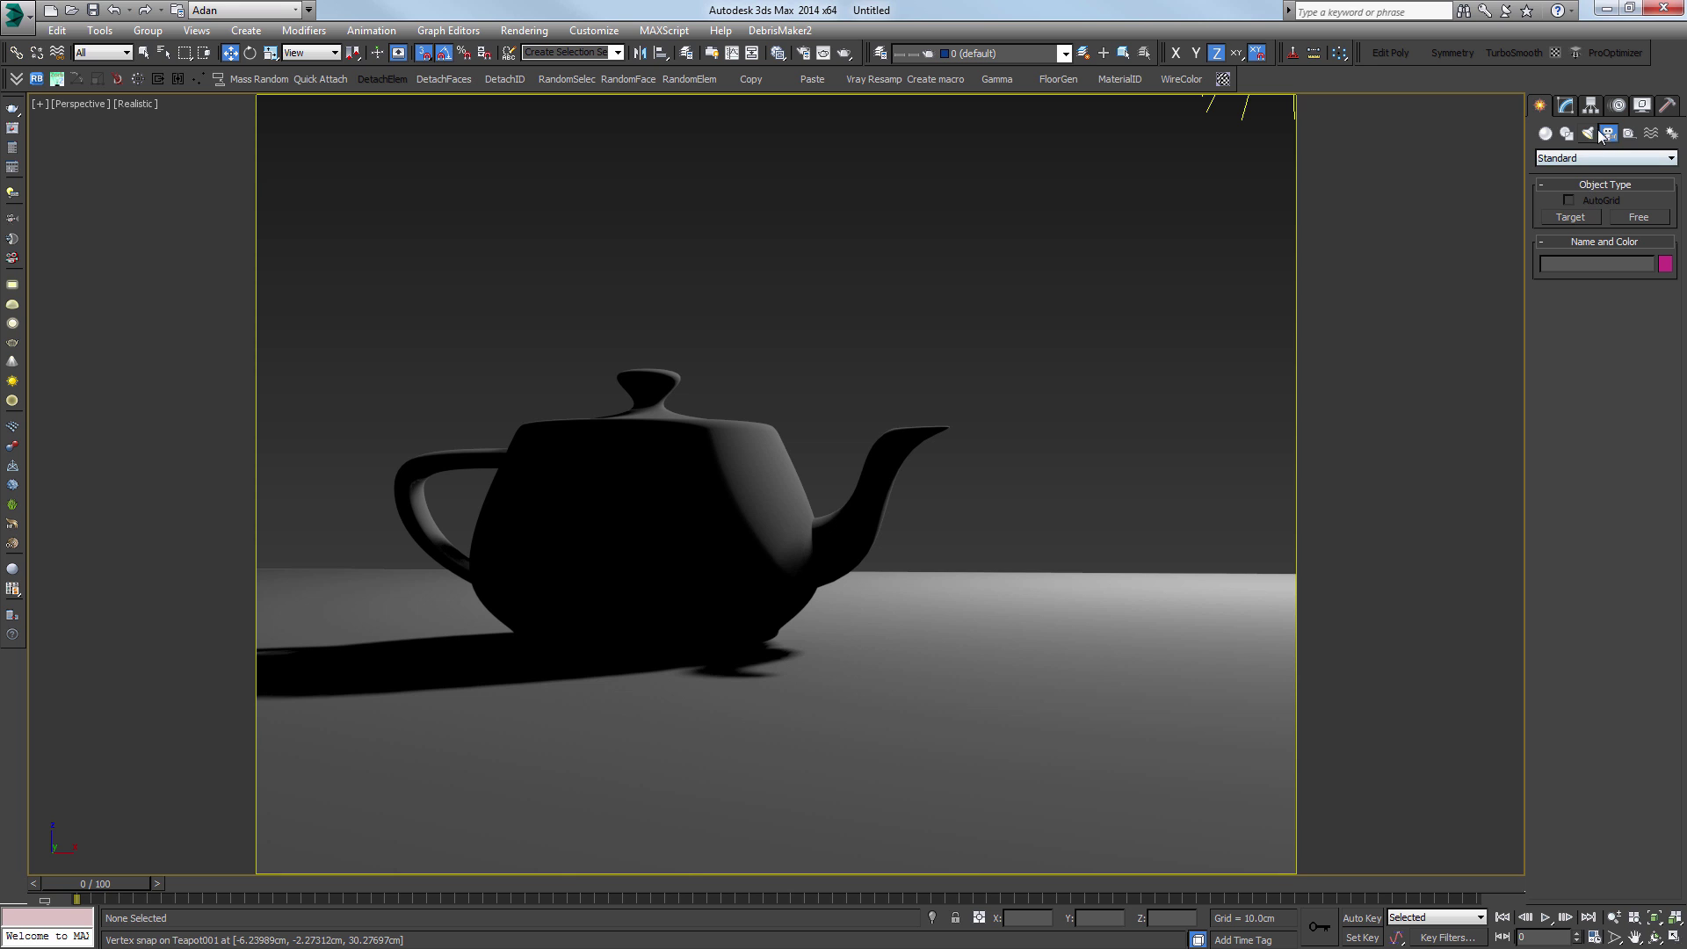
Step: Create a VRay physical camera, match it to the perspective view and render the teapot through it
click(1572, 165)
click(1559, 186)
click(1629, 217)
drag(950, 593, 857, 471)
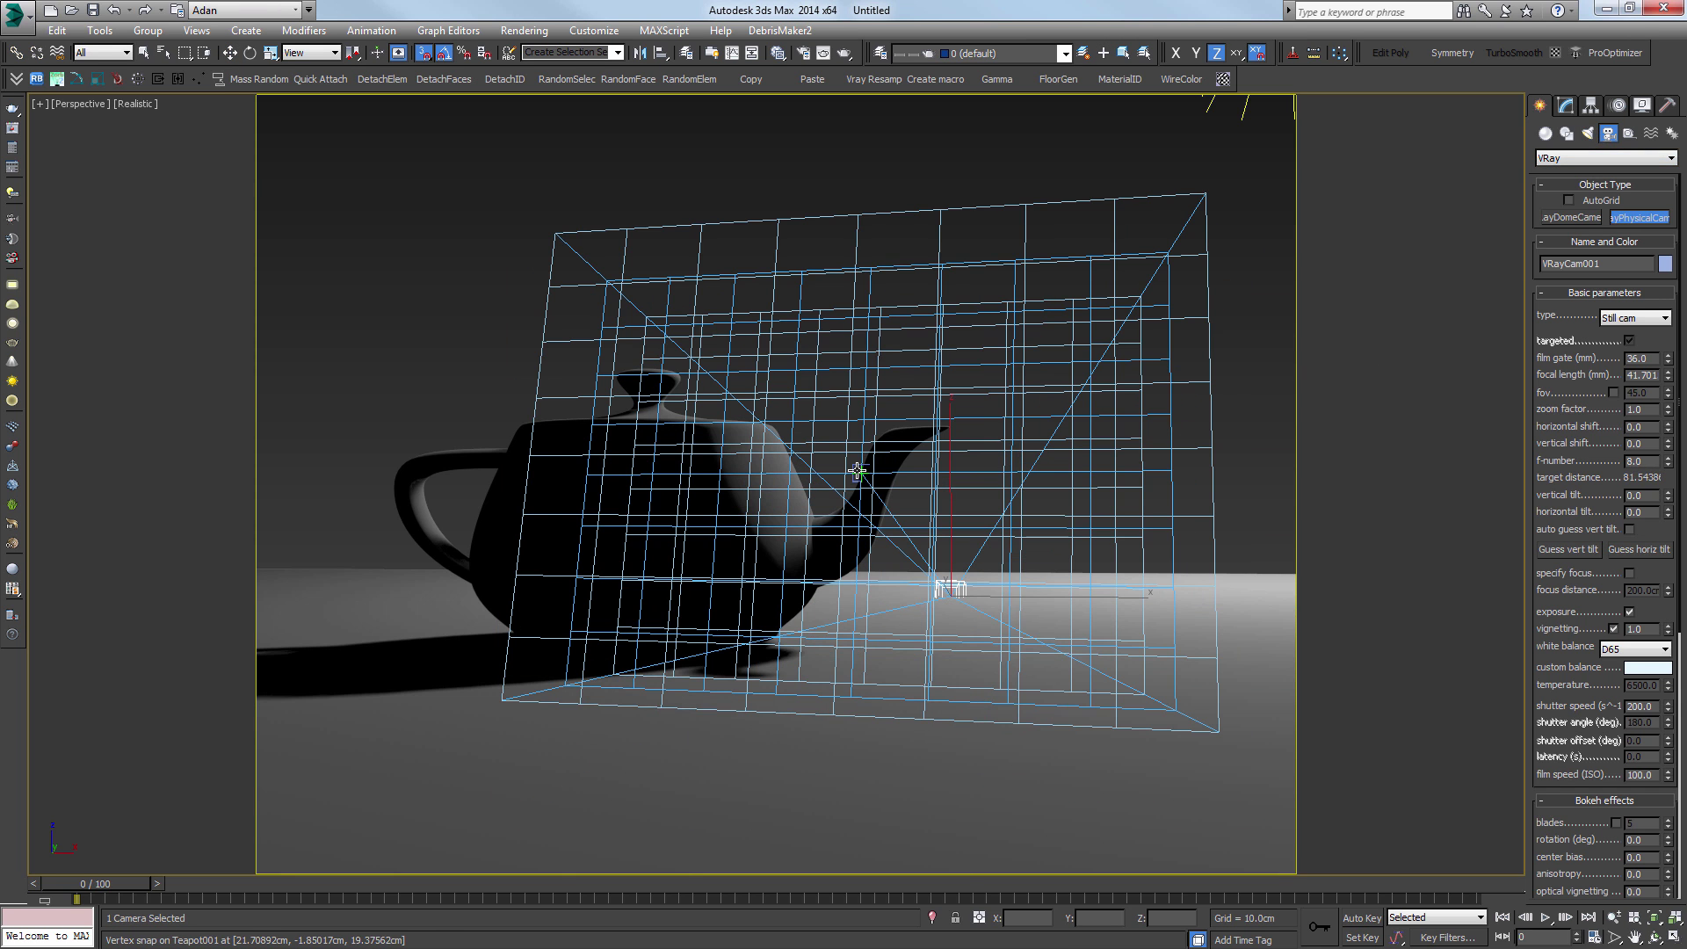
key(c)
key(shift+q)
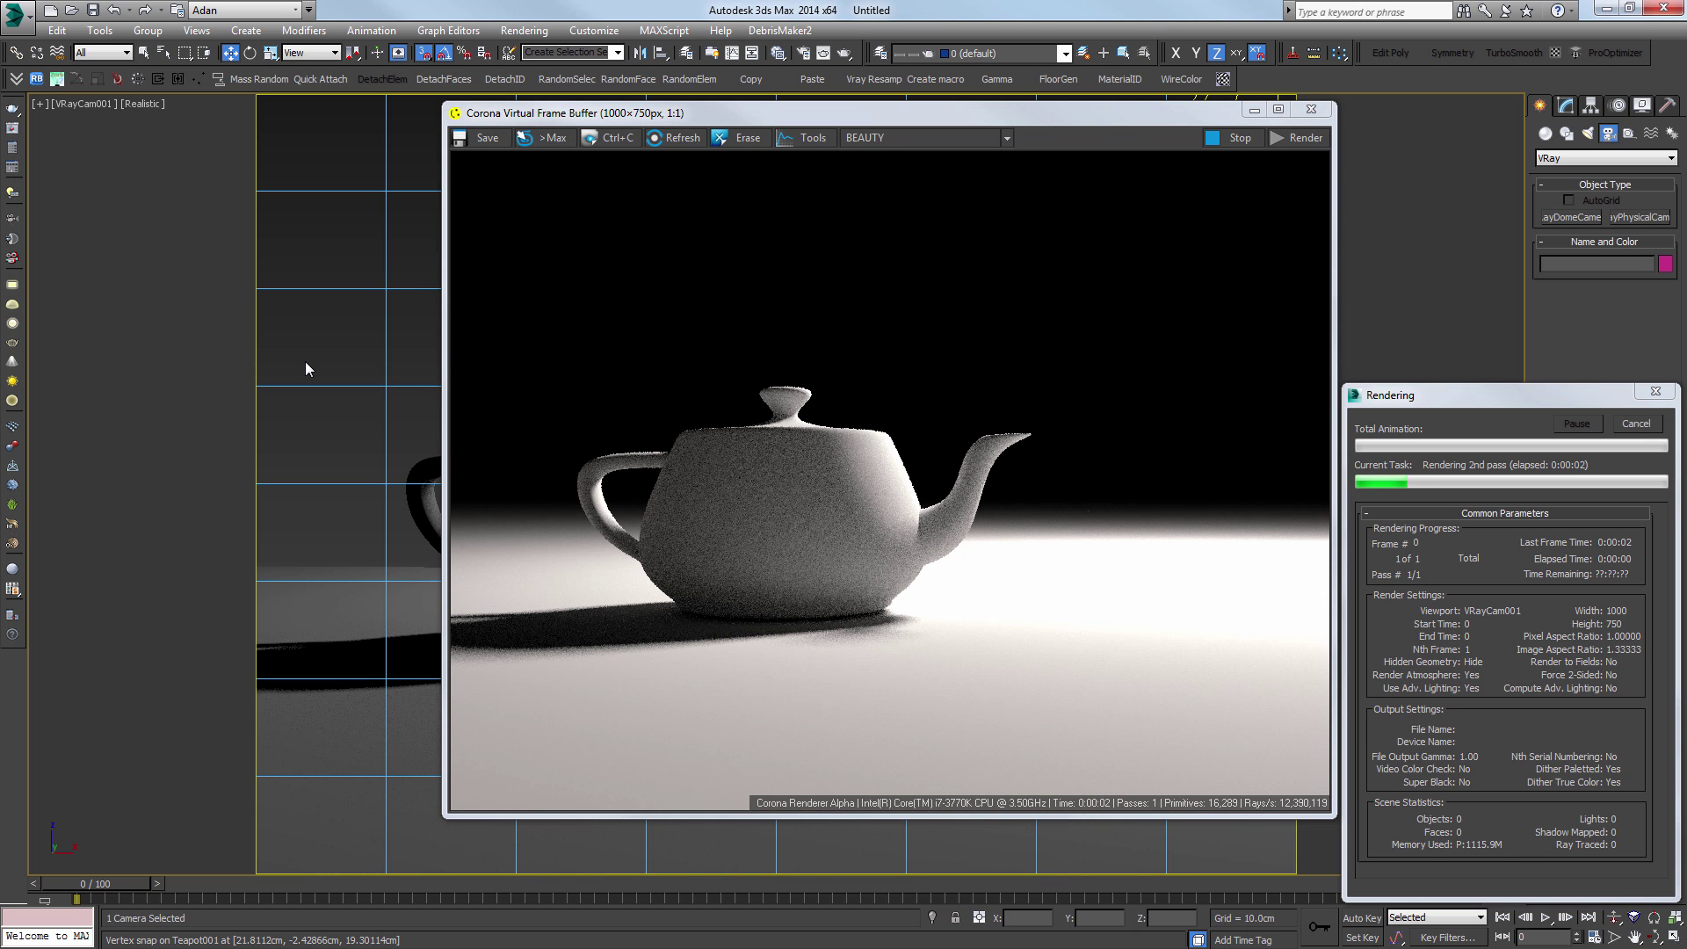
Step: Reopen the render settings to try varying the photographic ISO, and end the test render with its frame buffer closed
key(F10)
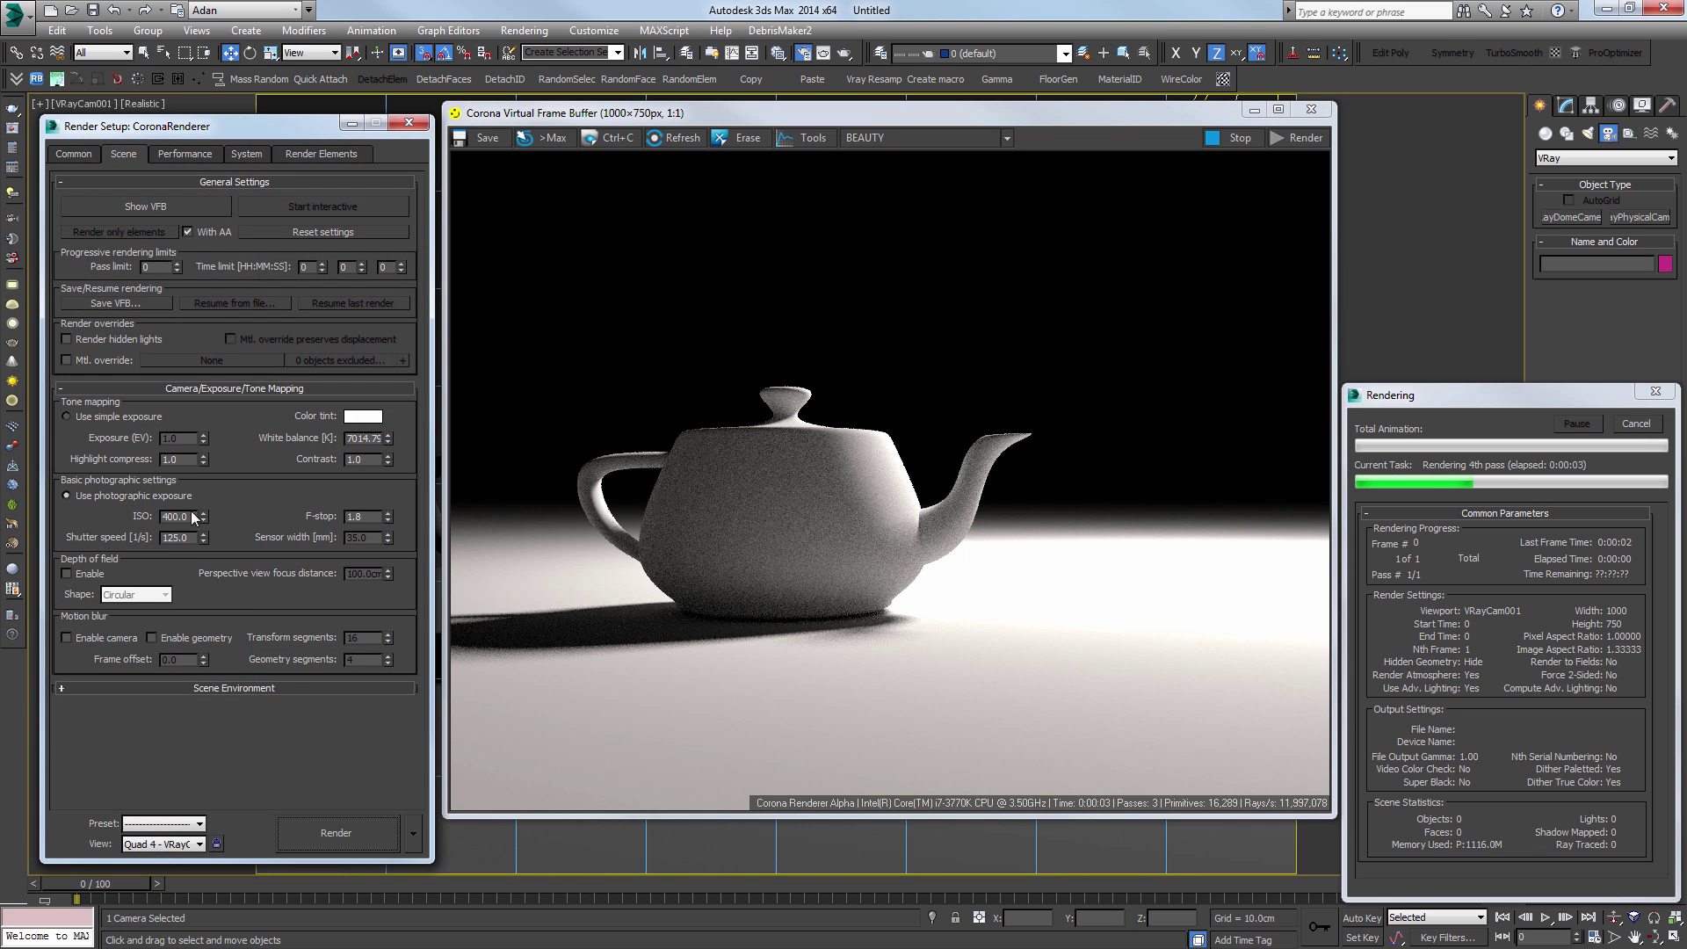
drag(203, 513, 214, 534)
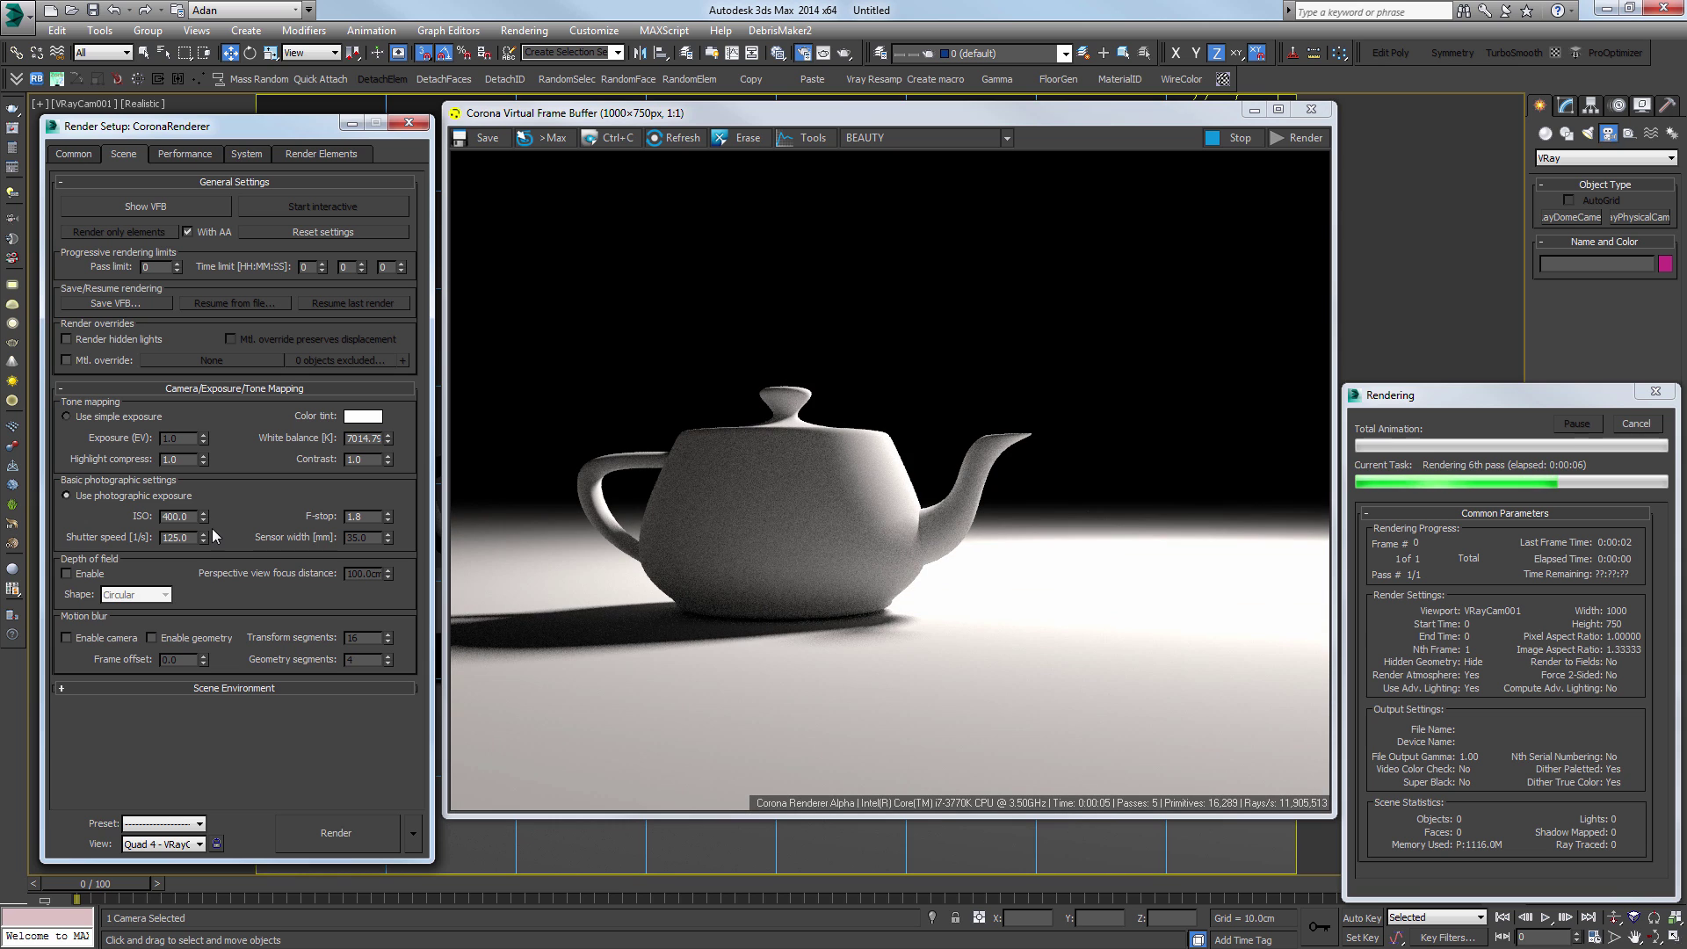
click(1636, 423)
click(1311, 109)
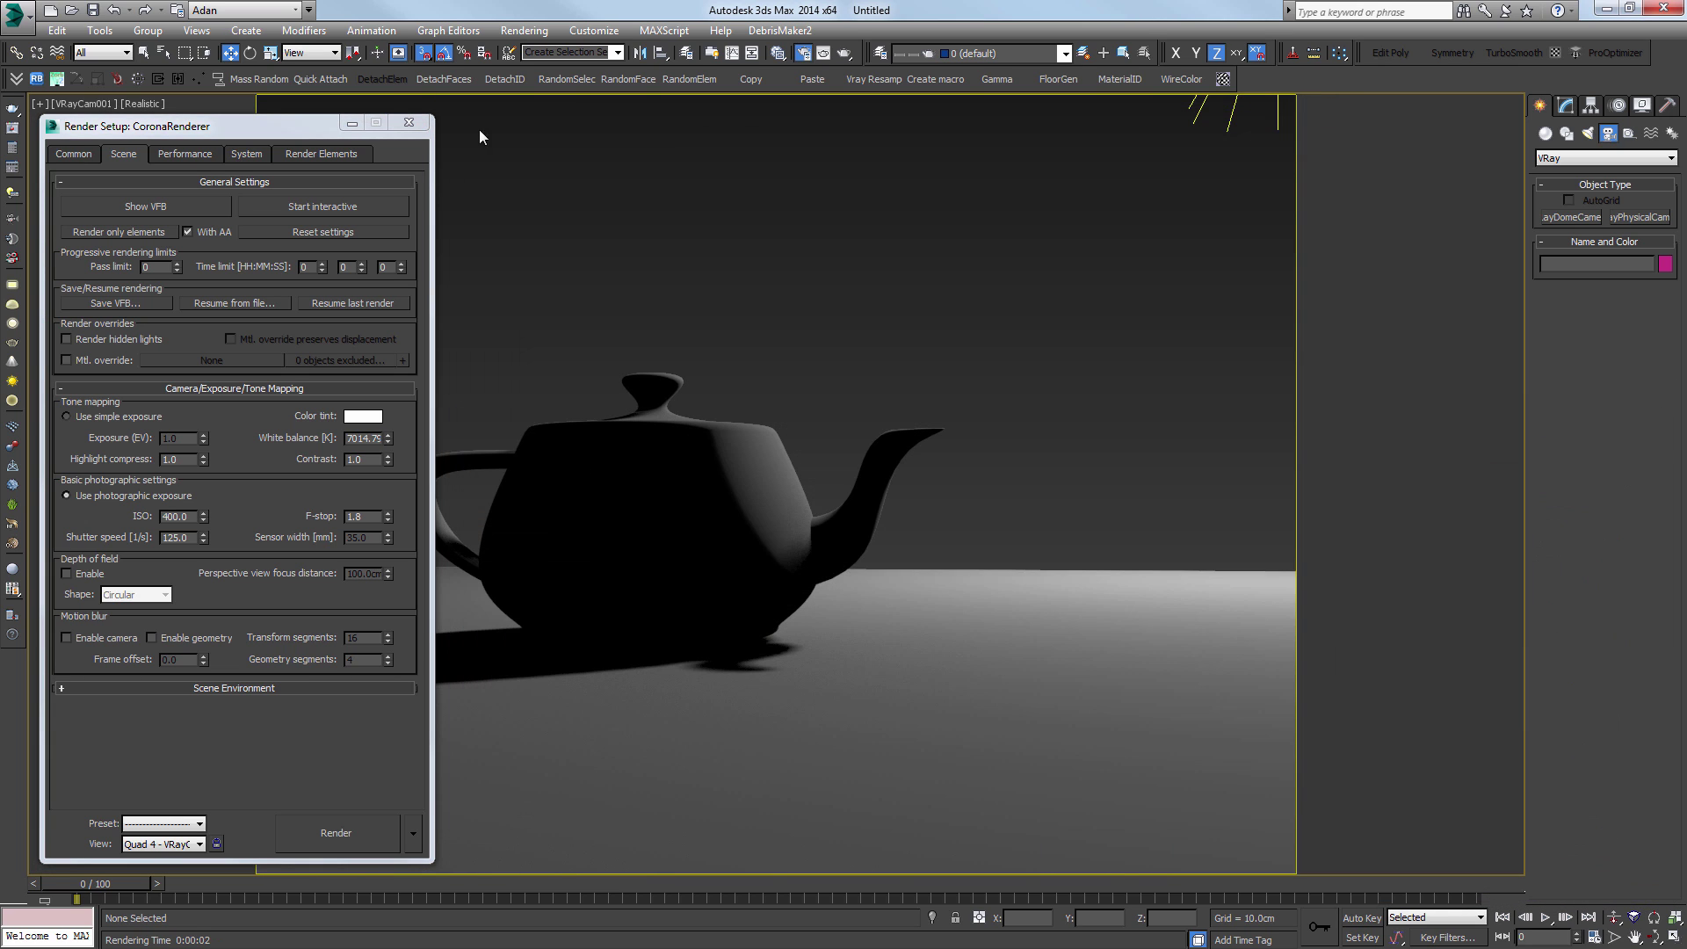
Step: Select the VRay physical camera in a wireframe top view and add a CoronaCameraMod modifier to it
click(650, 446)
key(t)
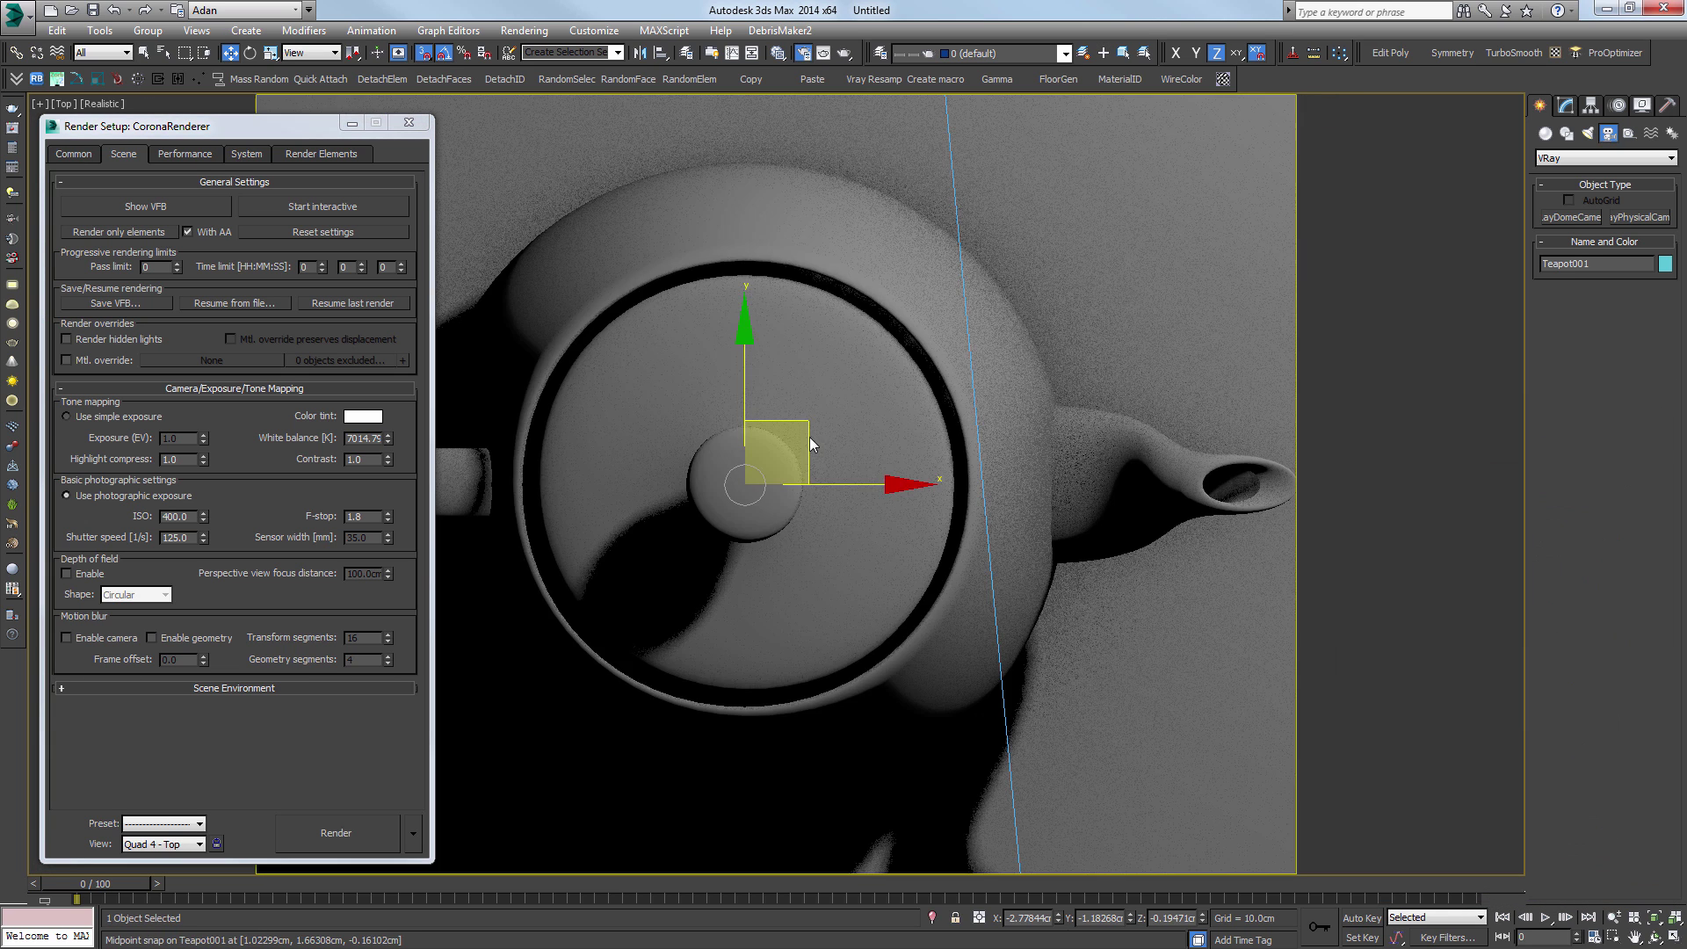
scroll(809, 436, down, 6)
click(878, 582)
scroll(843, 550, up, 4)
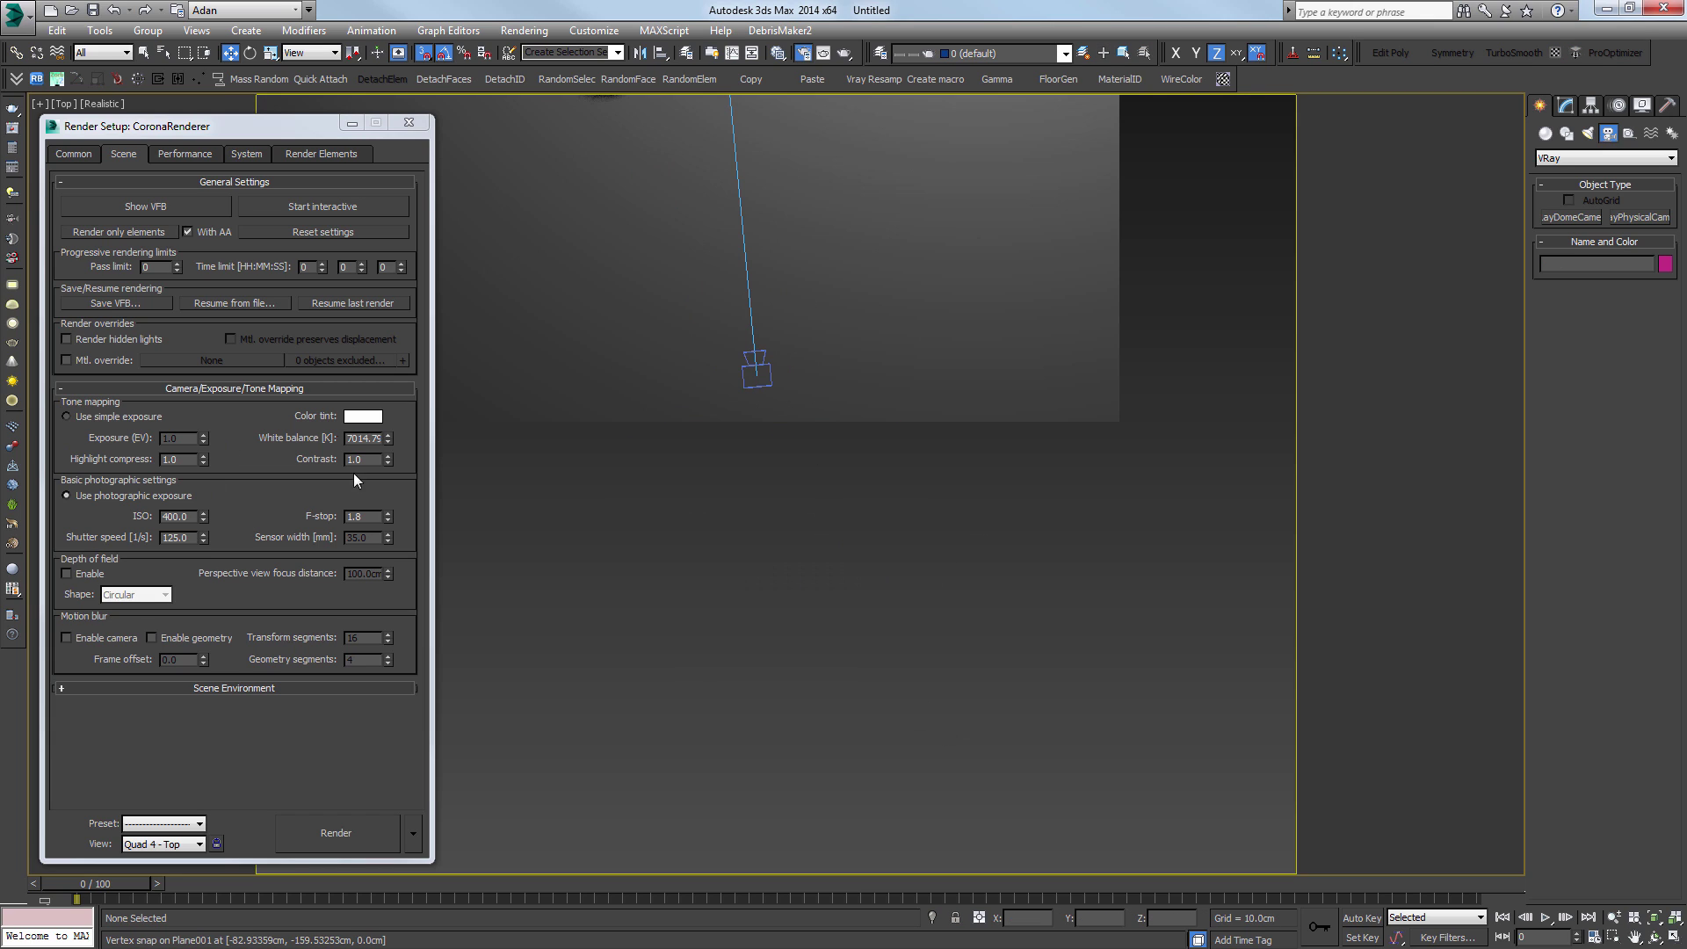
key(F3)
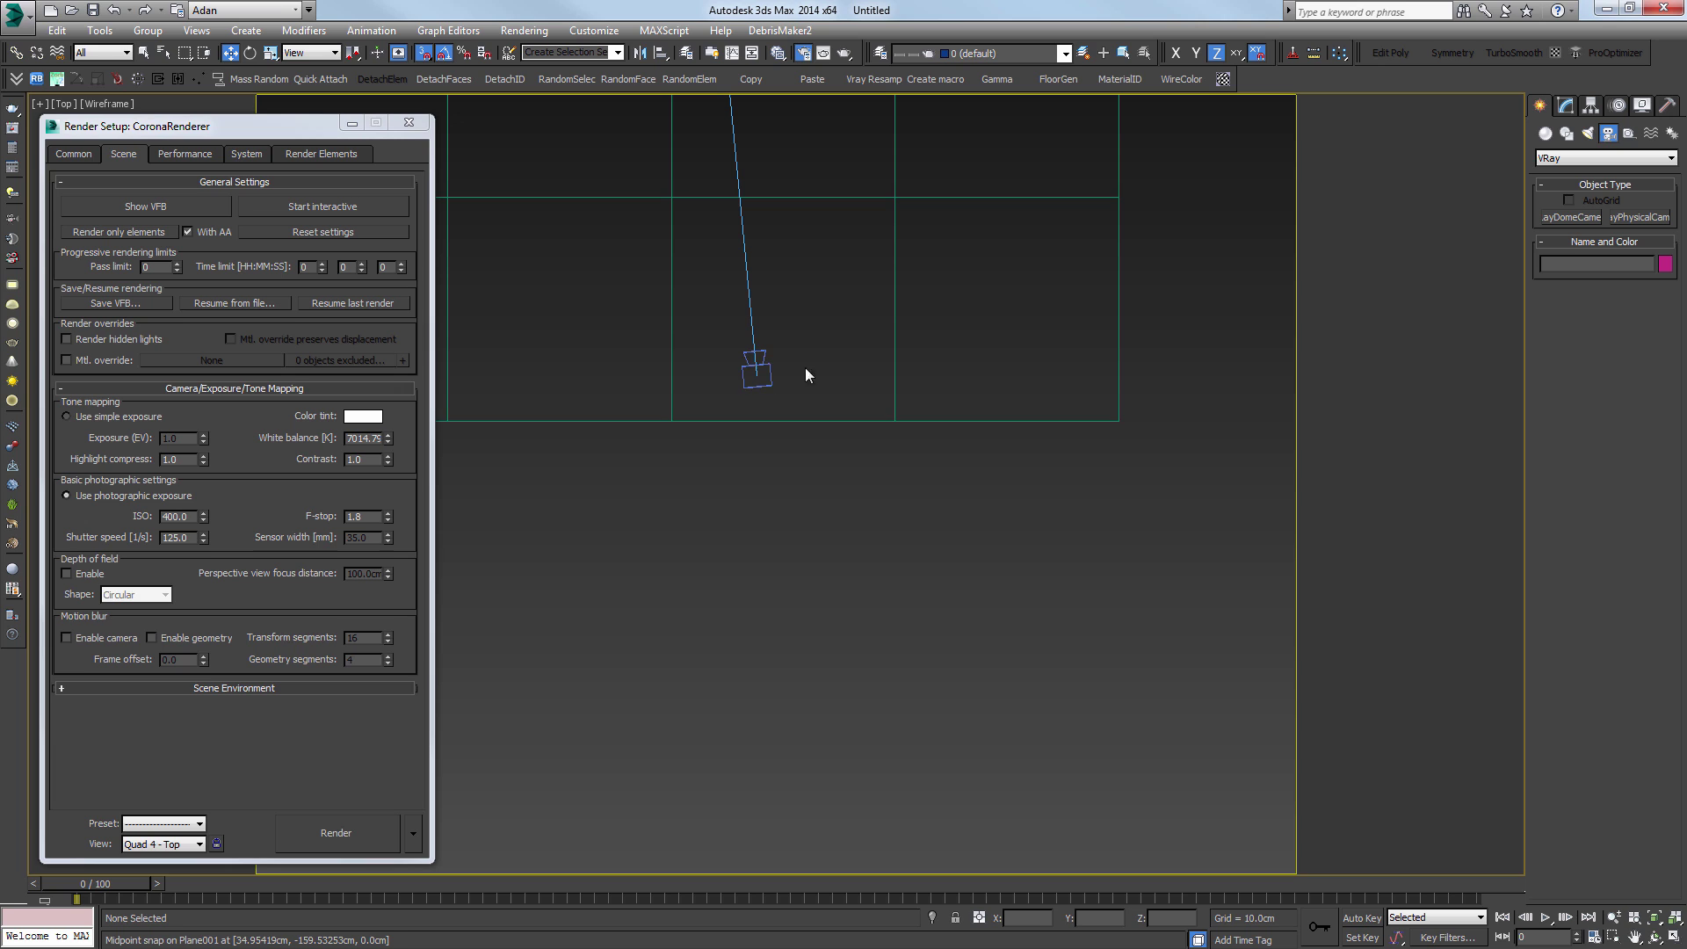
click(777, 368)
click(1565, 106)
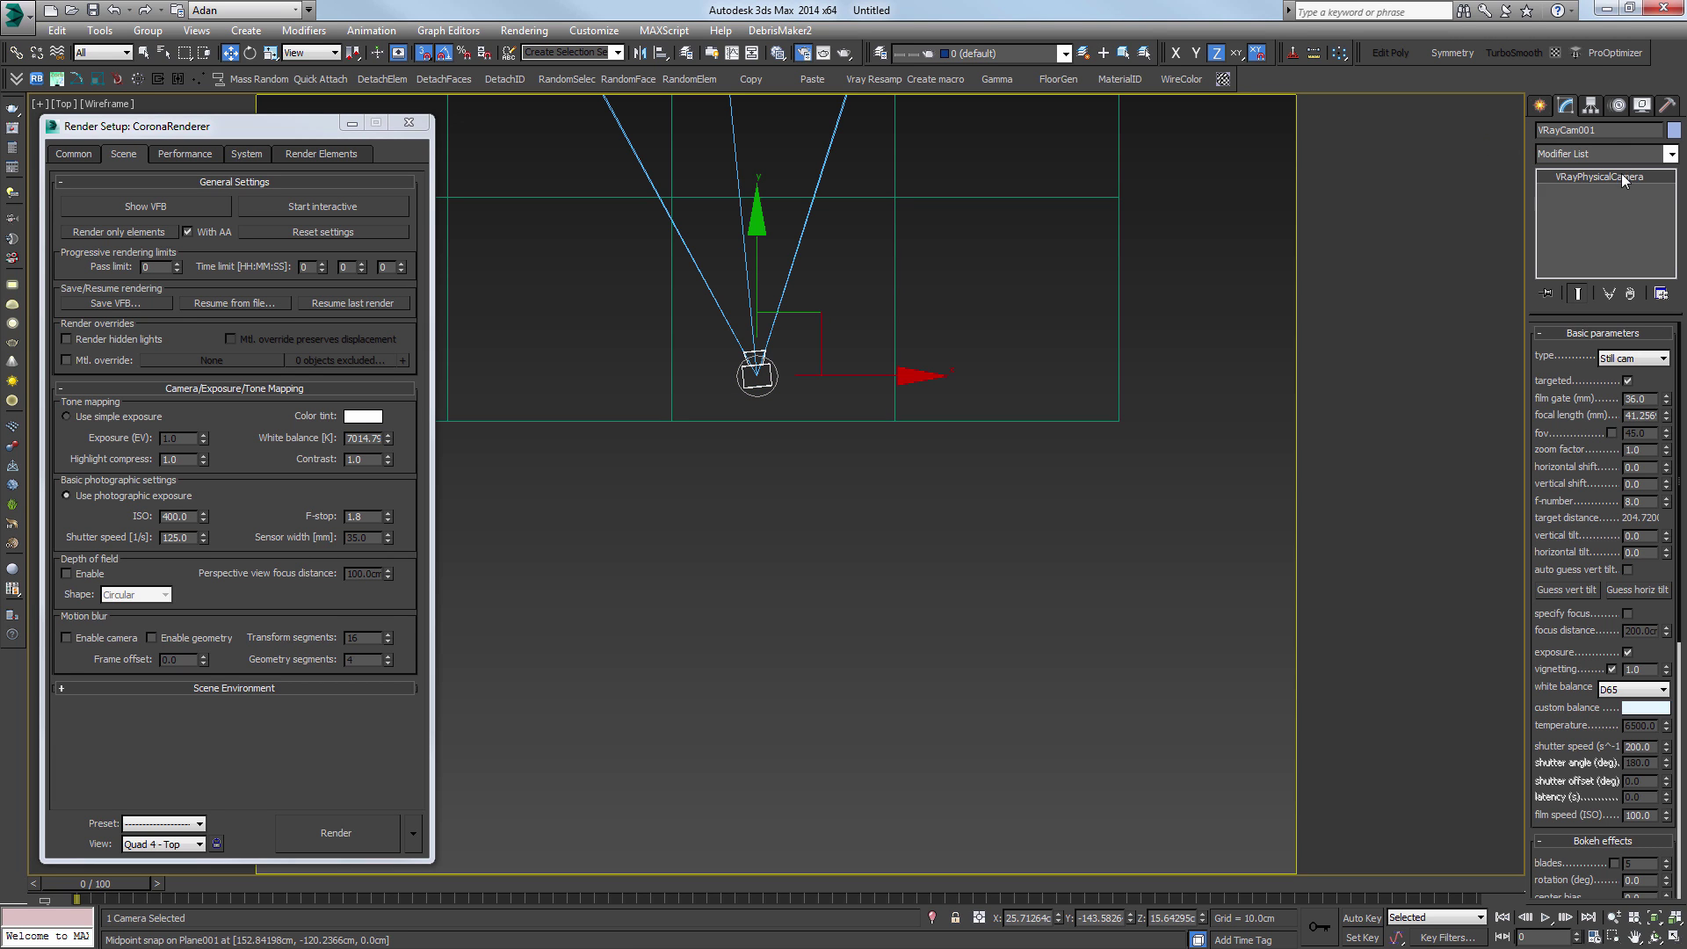
click(1622, 155)
scroll(1622, 154, down, 2)
key(c)
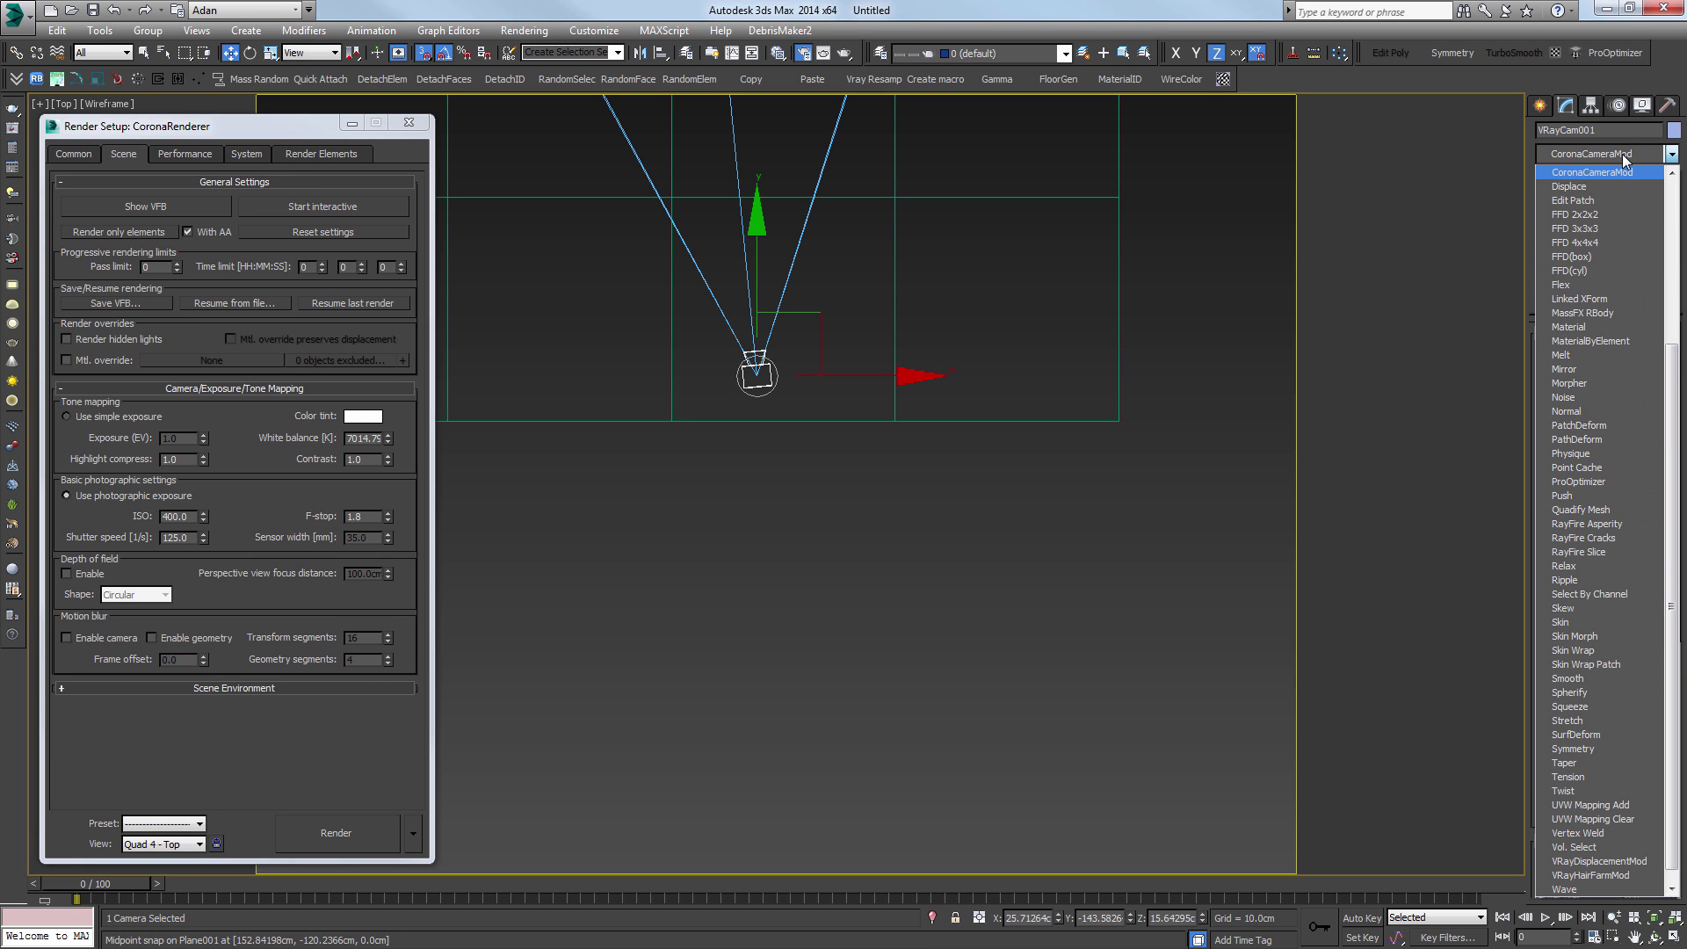
key(Return)
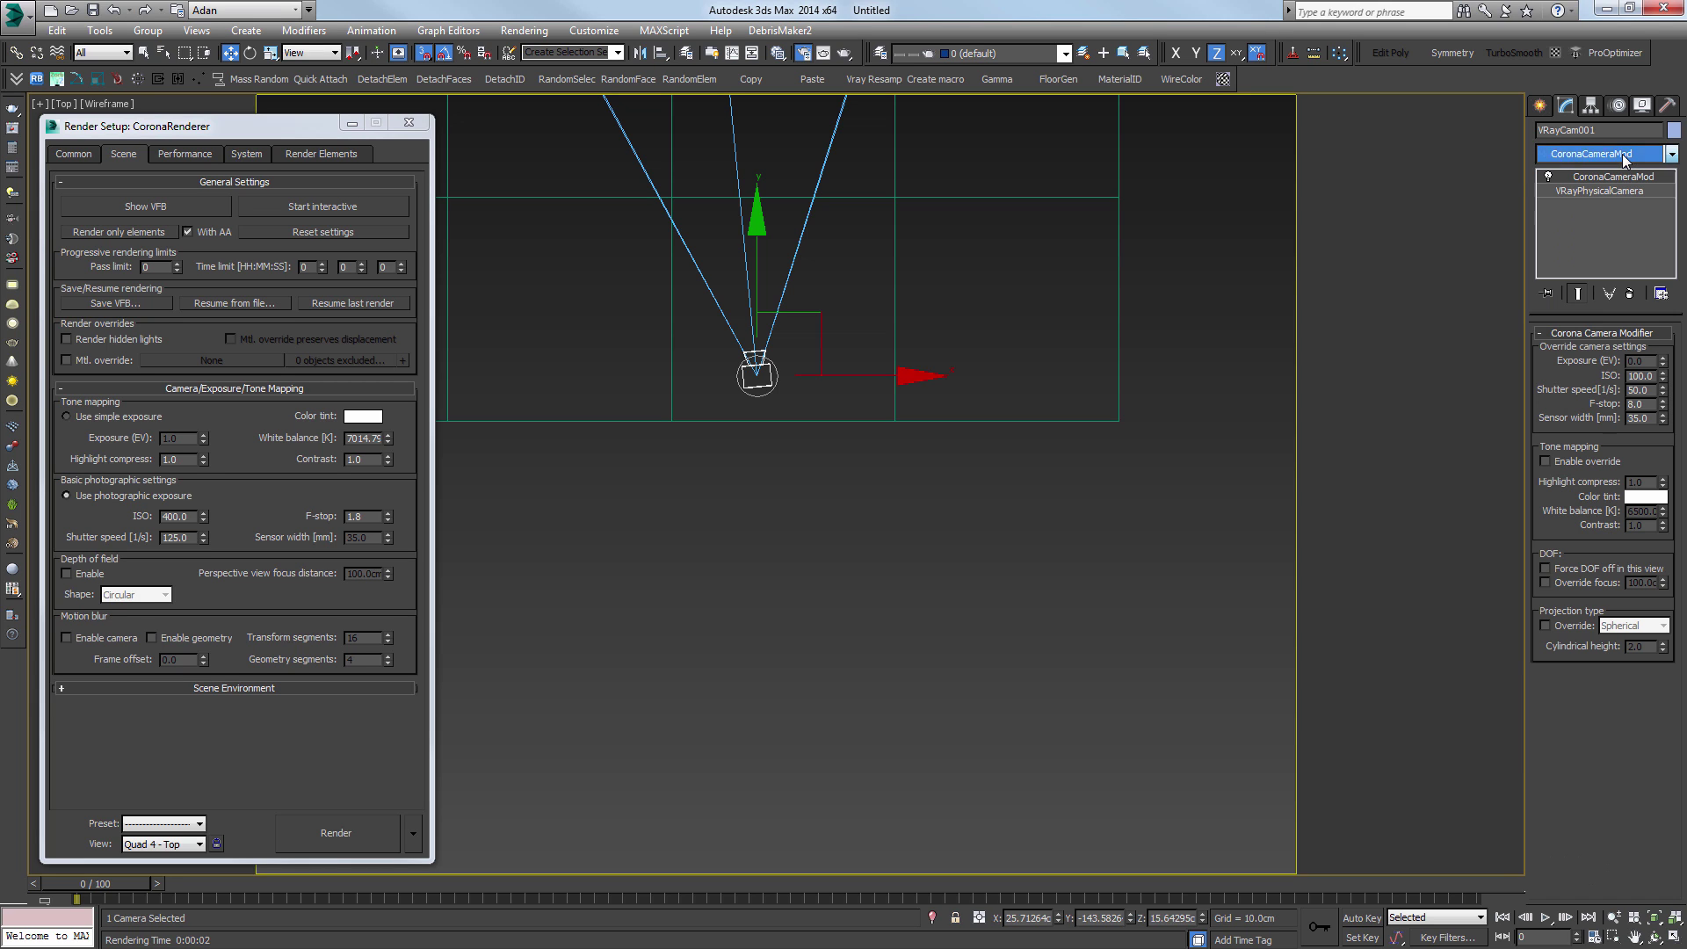
Step: Set the camera modifier's ISO to 400 and render the scene through the VRay camera
middle_drag(868, 388, 875, 465)
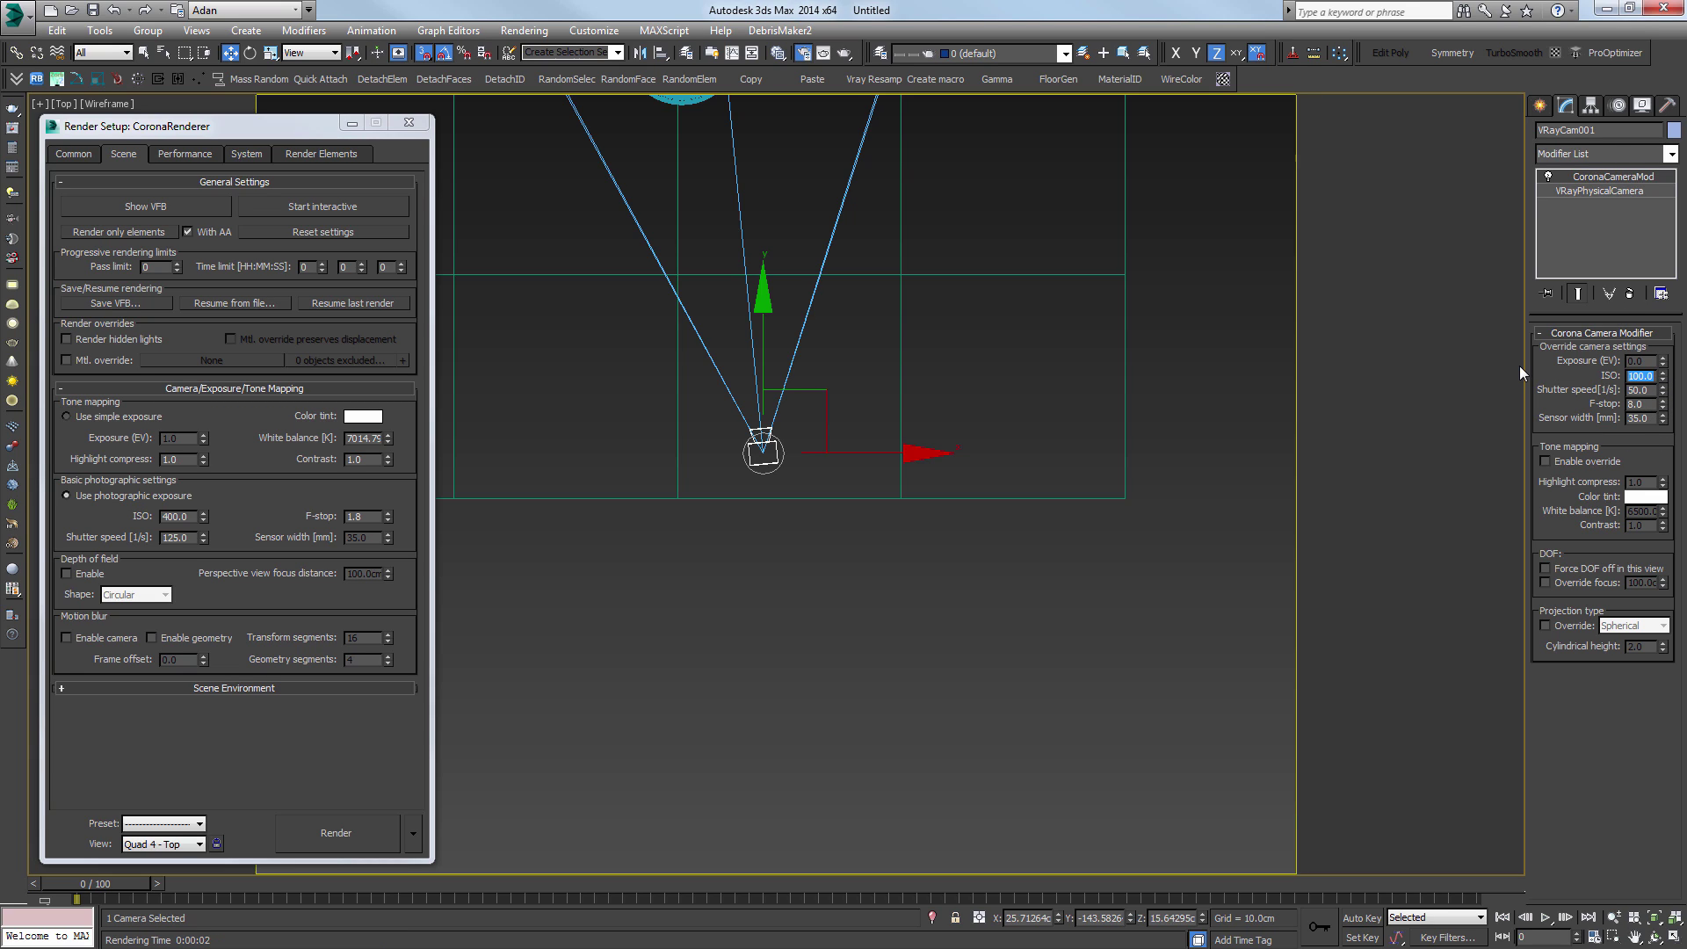
text(4000)
key(Return)
text(40)
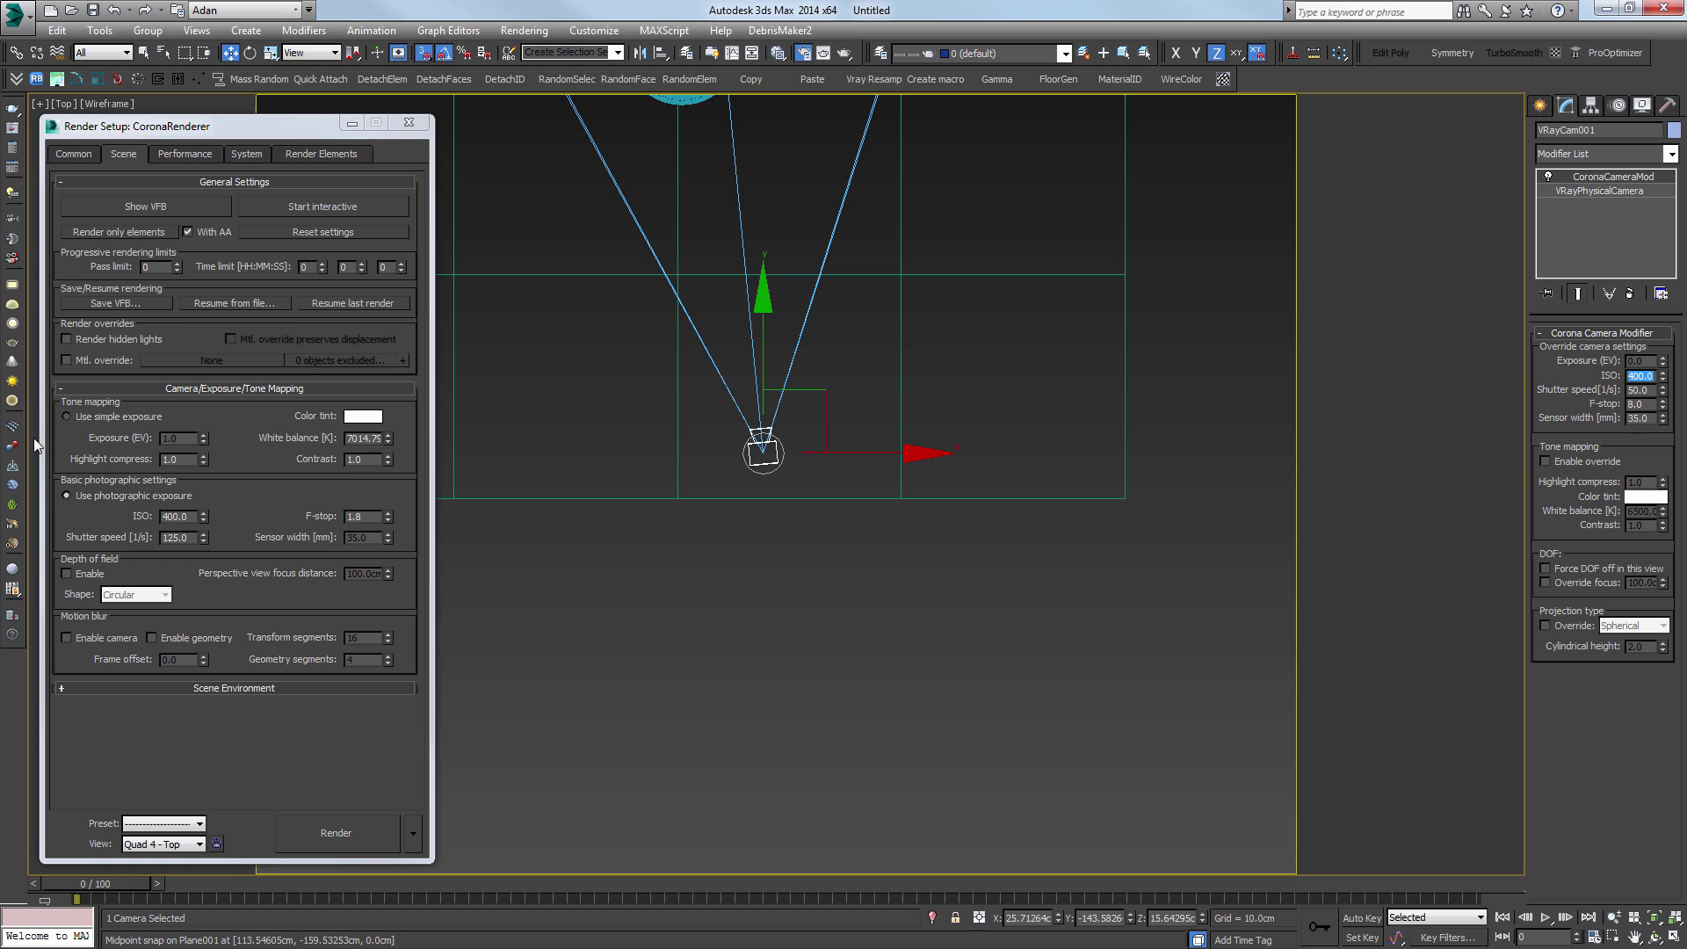
text(c)
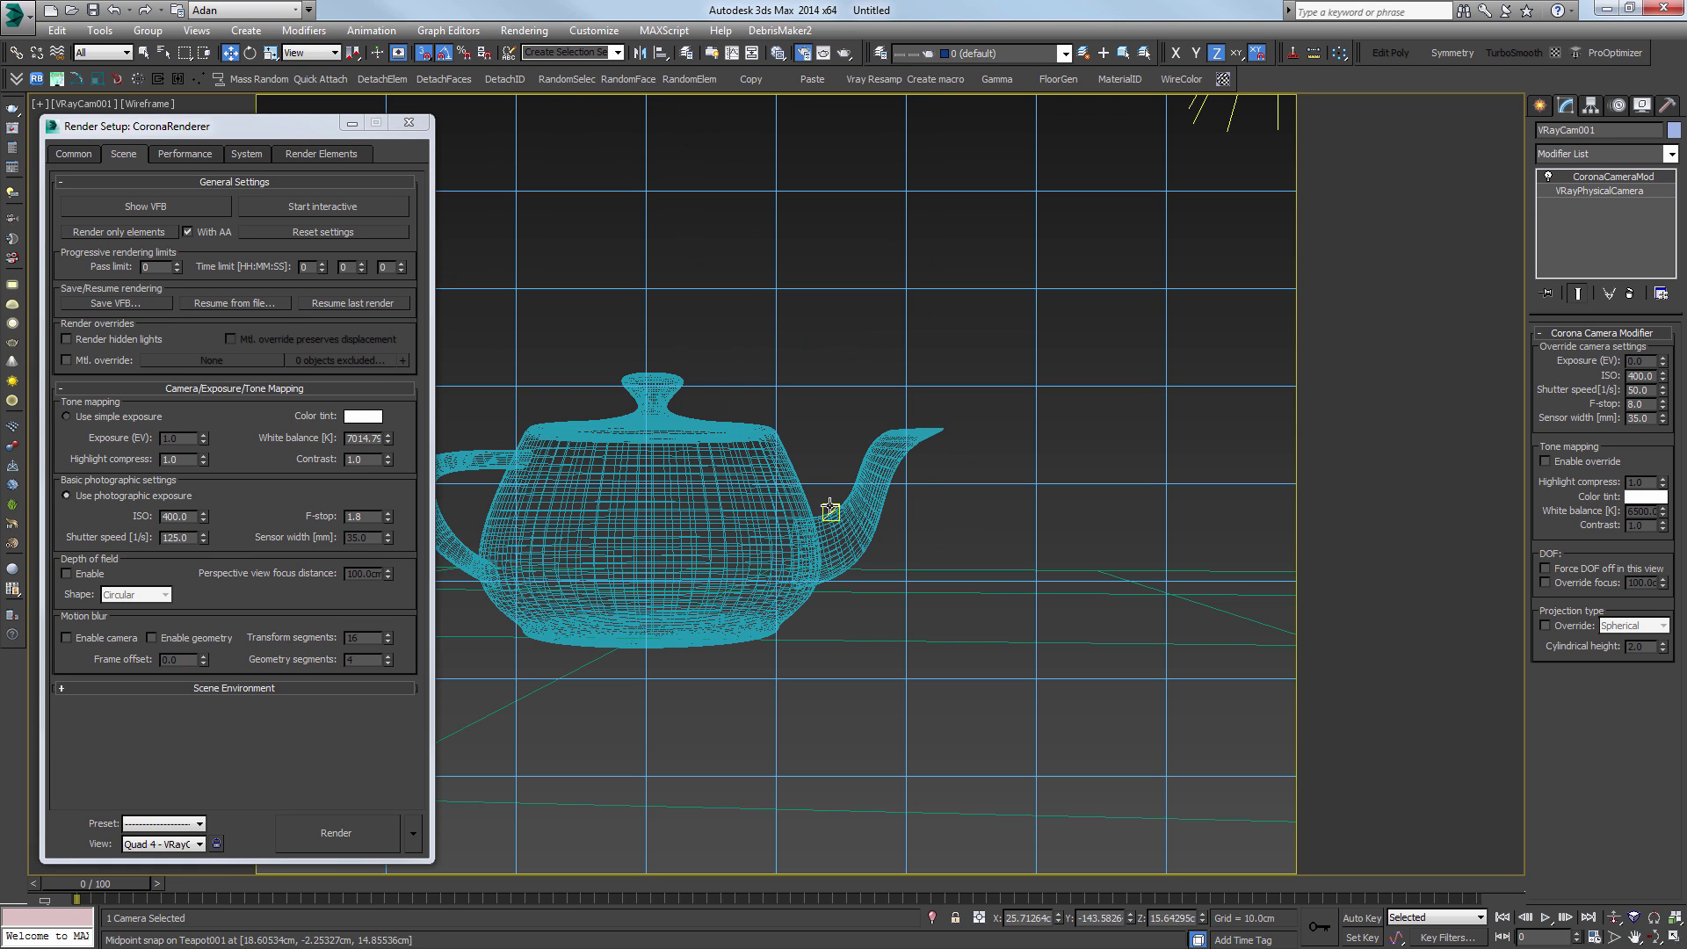
click(337, 834)
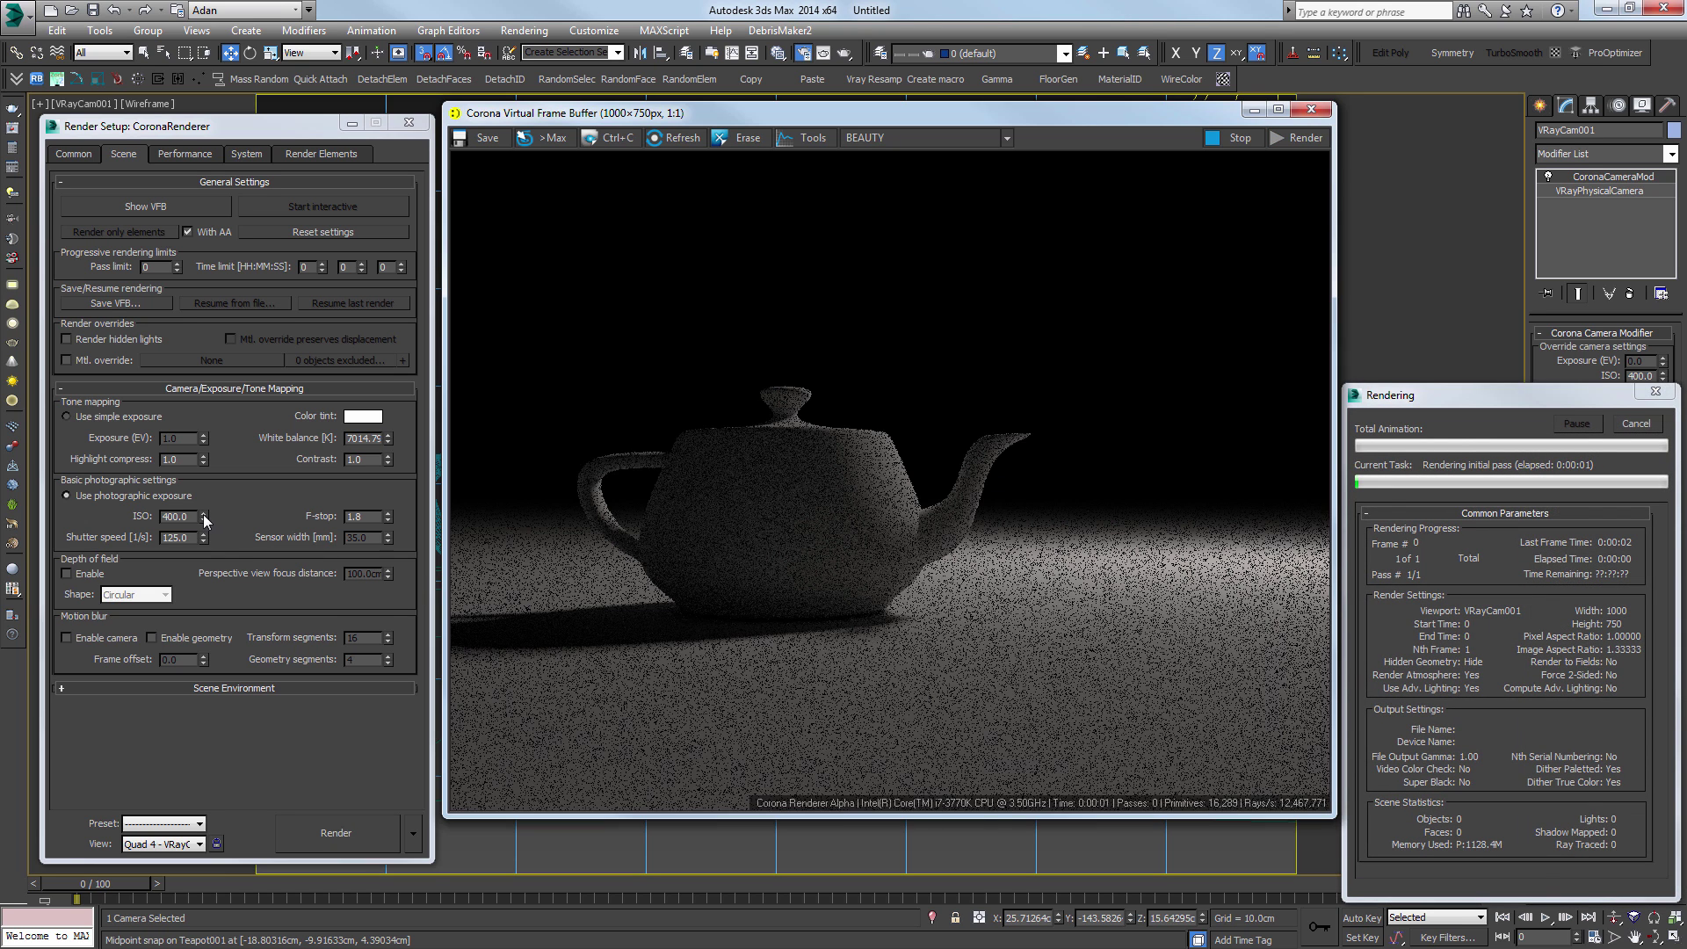
Step: Try raising the ISO in the scene exposure and in the camera modifier, return it to 400 and stop the render
drag(204, 515, 225, 286)
right_click(288, 429)
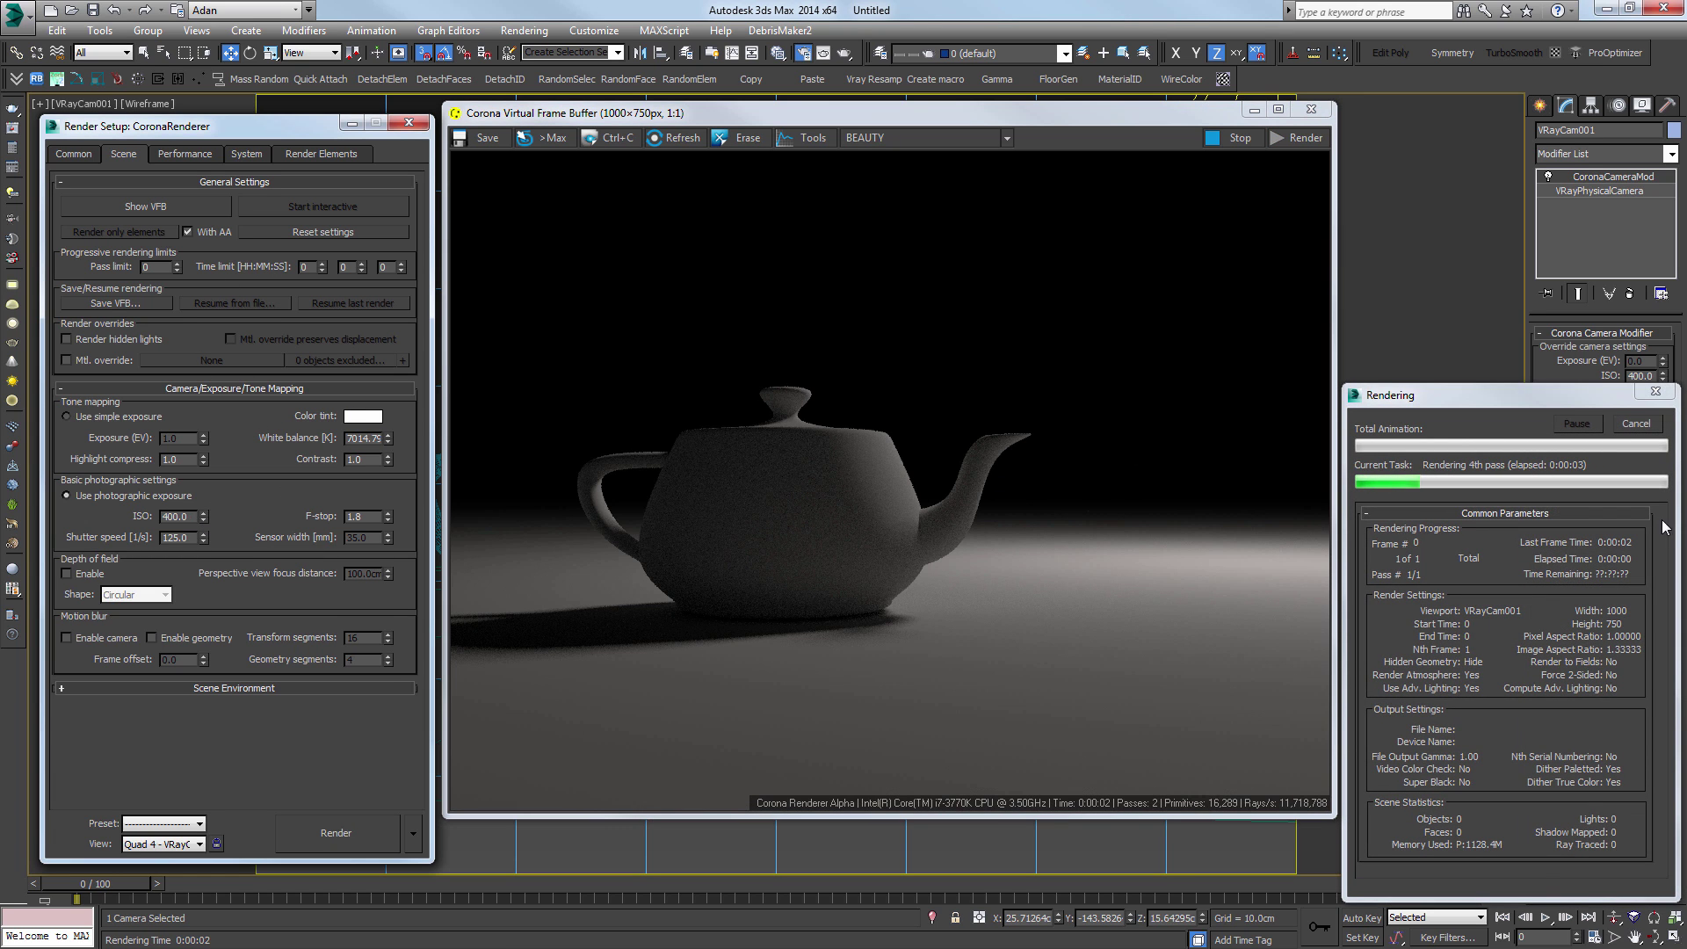
drag(1600, 398, 1418, 364)
click(1612, 180)
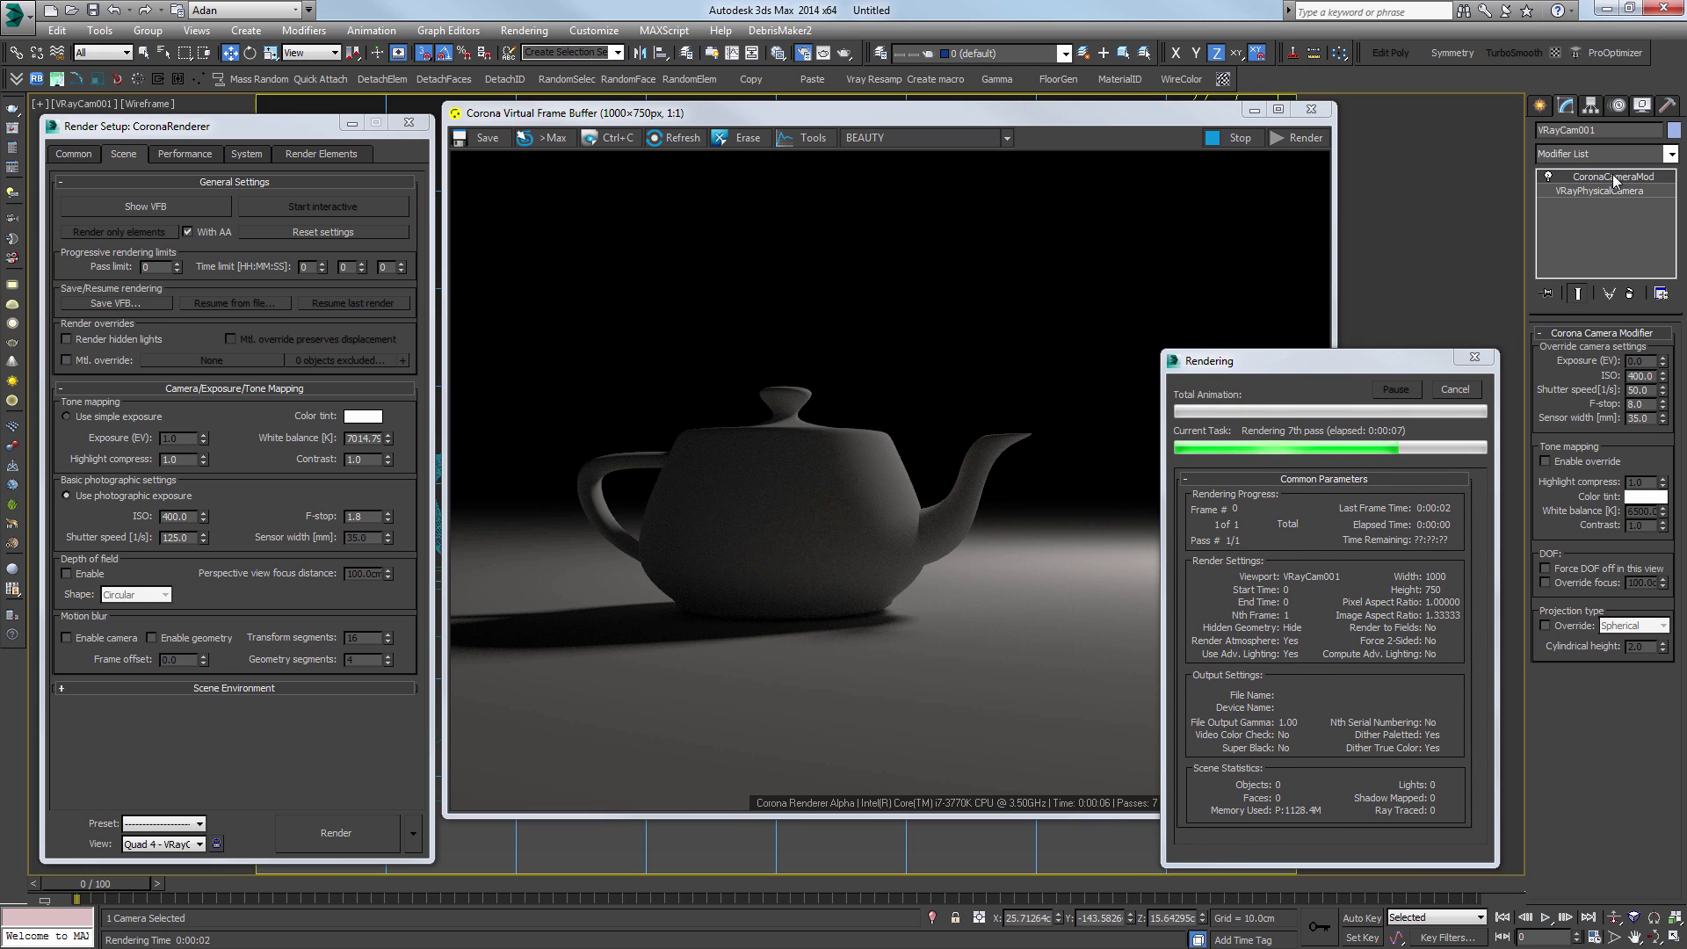
drag(1662, 375, 1643, 318)
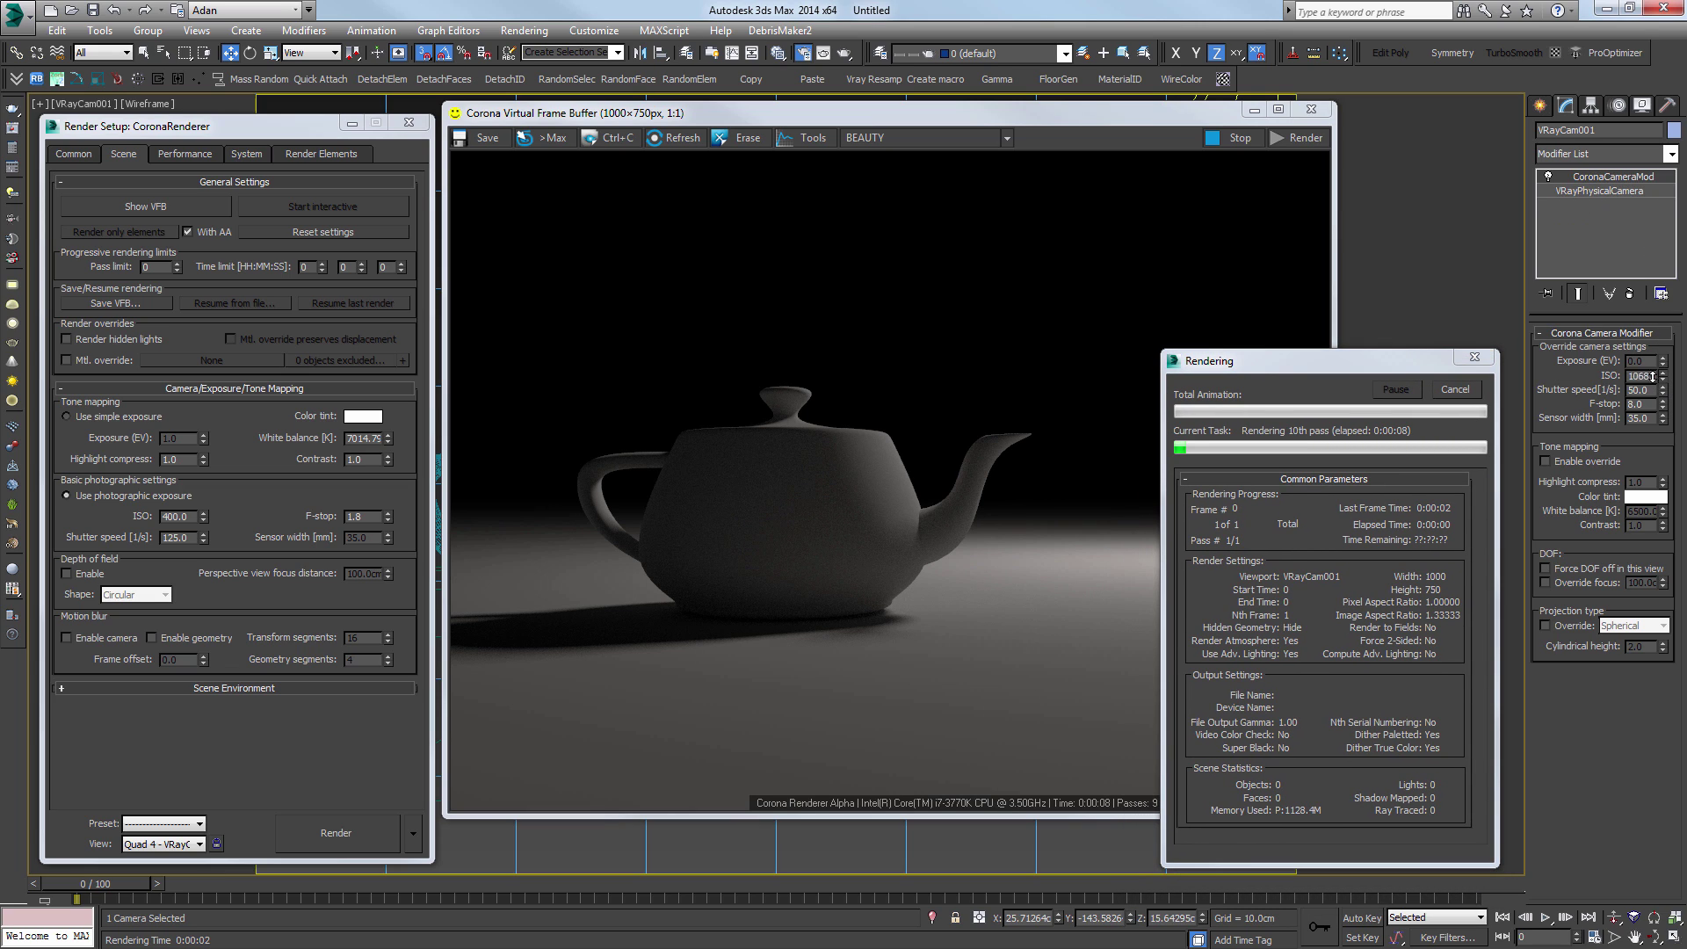
drag(1653, 376, 1636, 348)
click(1451, 389)
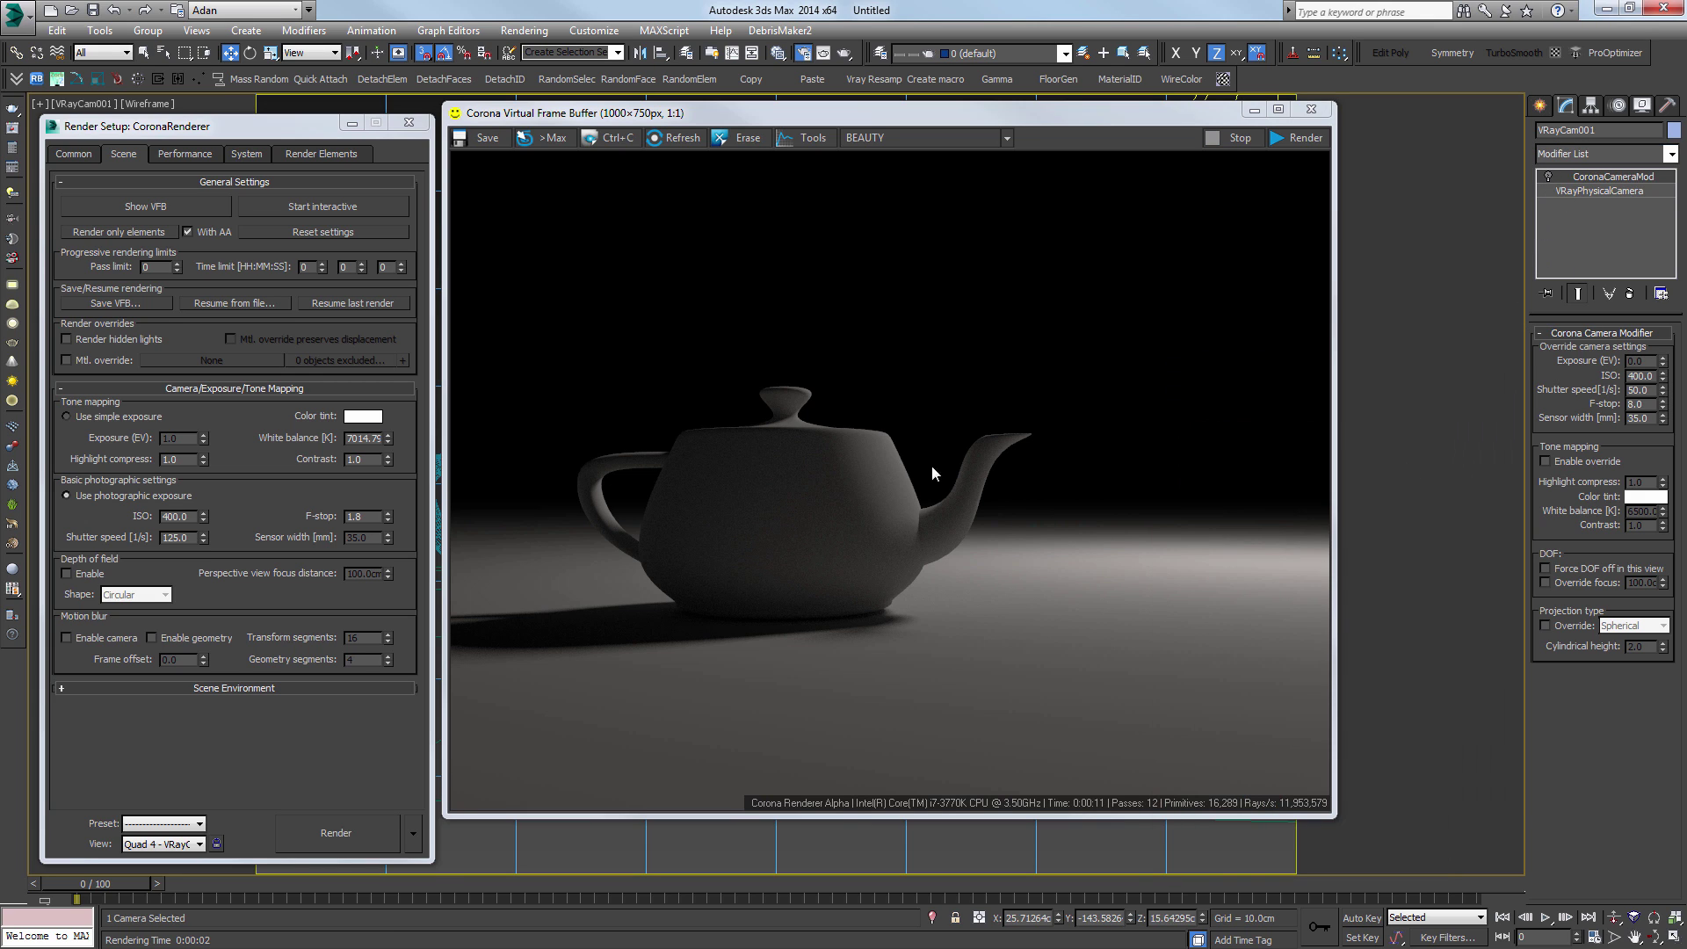
Step: Test-render the camera view with the scene's ISO at 132 and shutter speed at 95, stop it and close the render windows
click(360, 845)
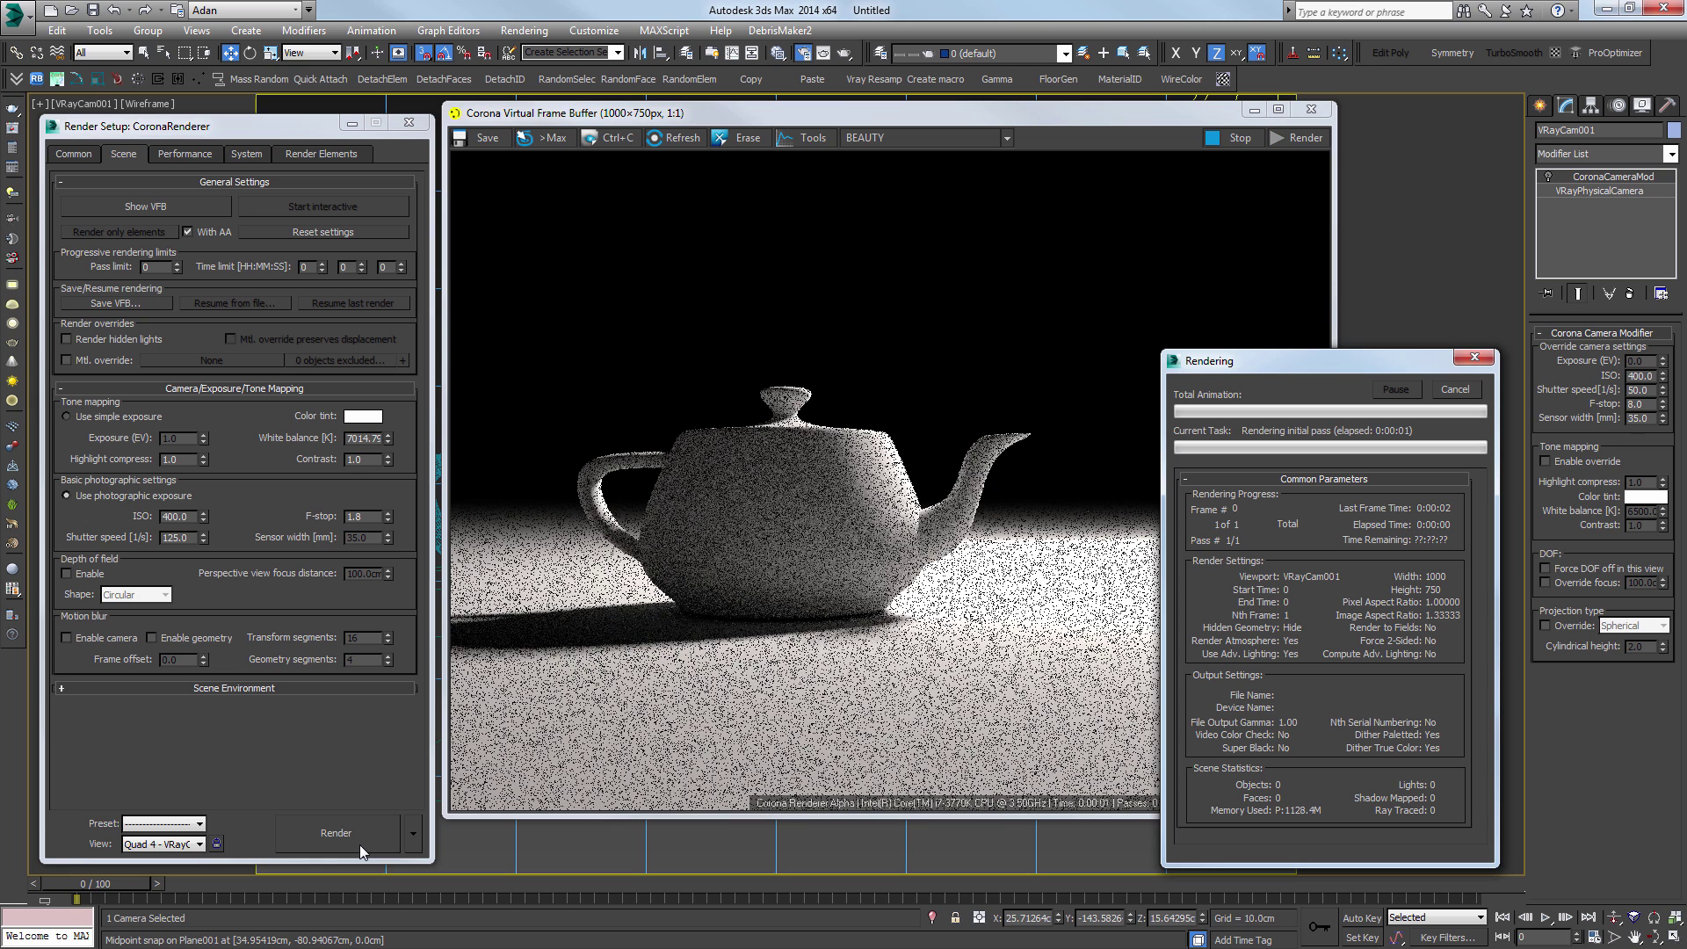
drag(203, 518, 212, 555)
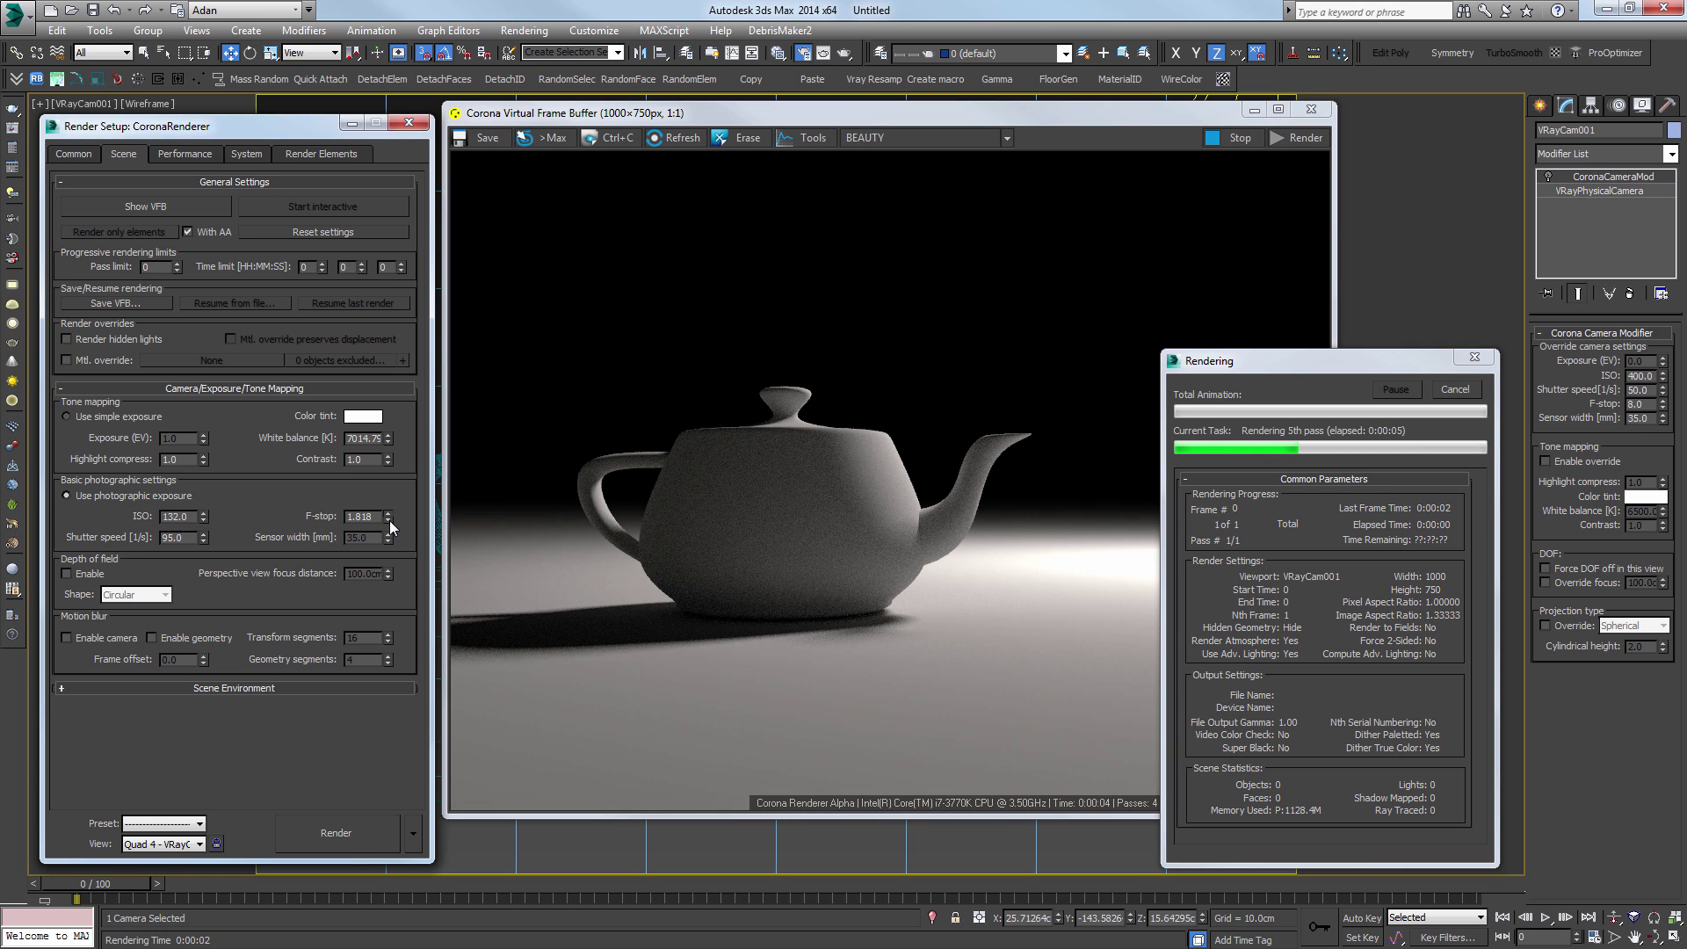
drag(390, 520, 389, 521)
click(1454, 389)
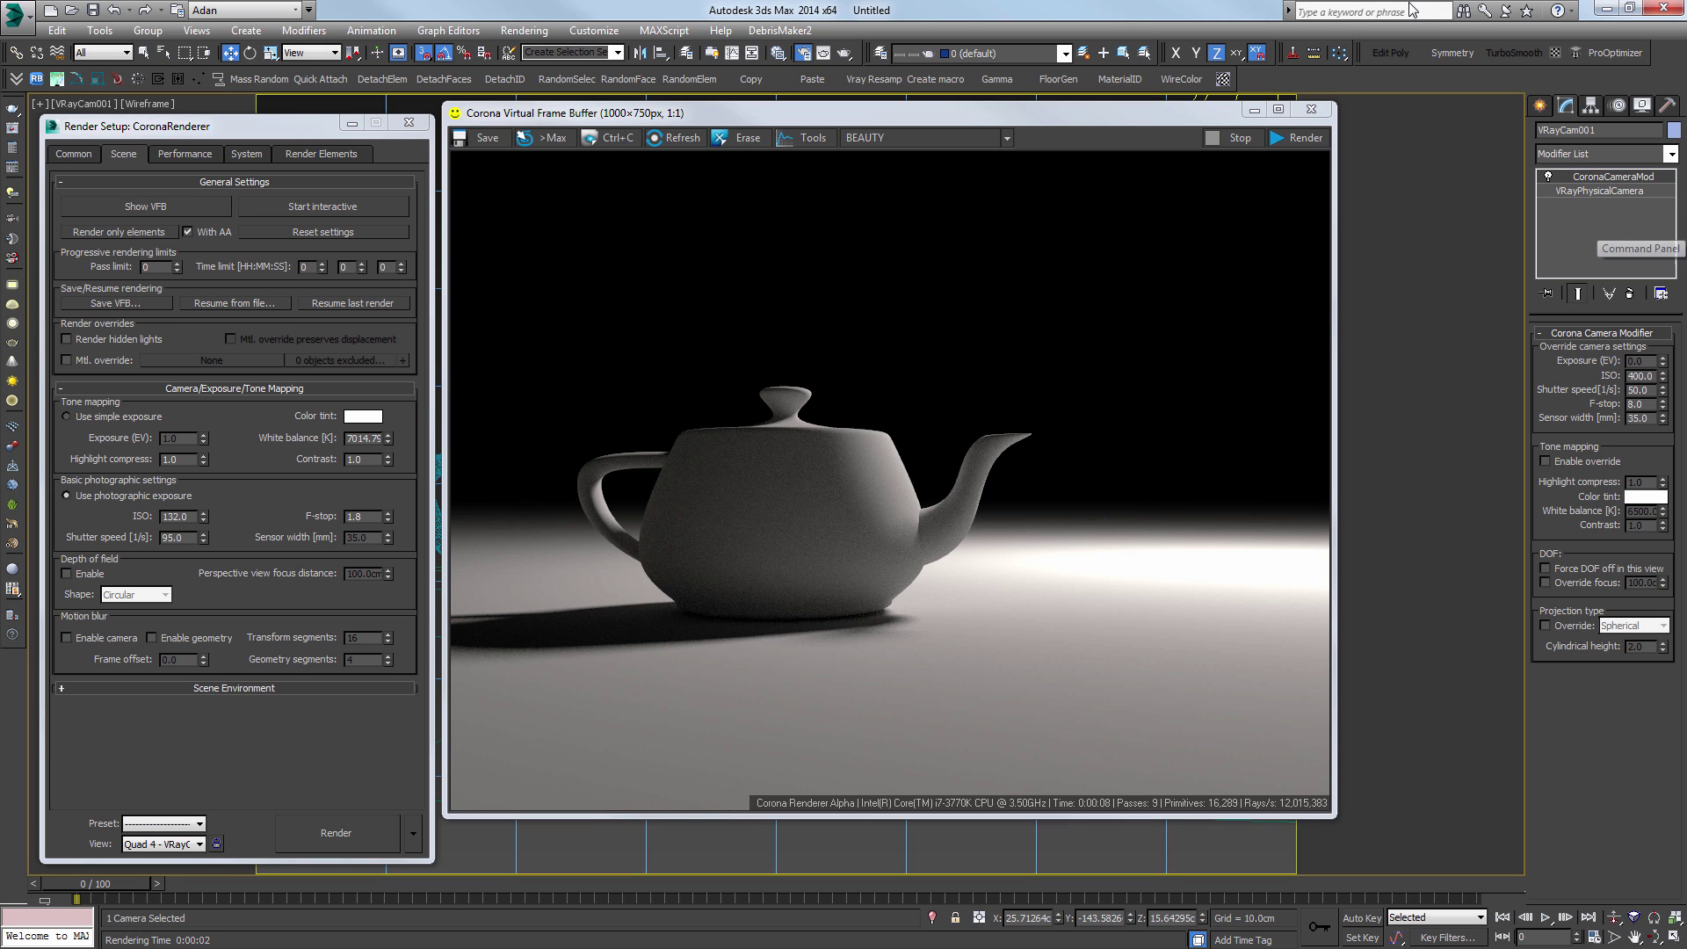
click(1311, 109)
click(408, 122)
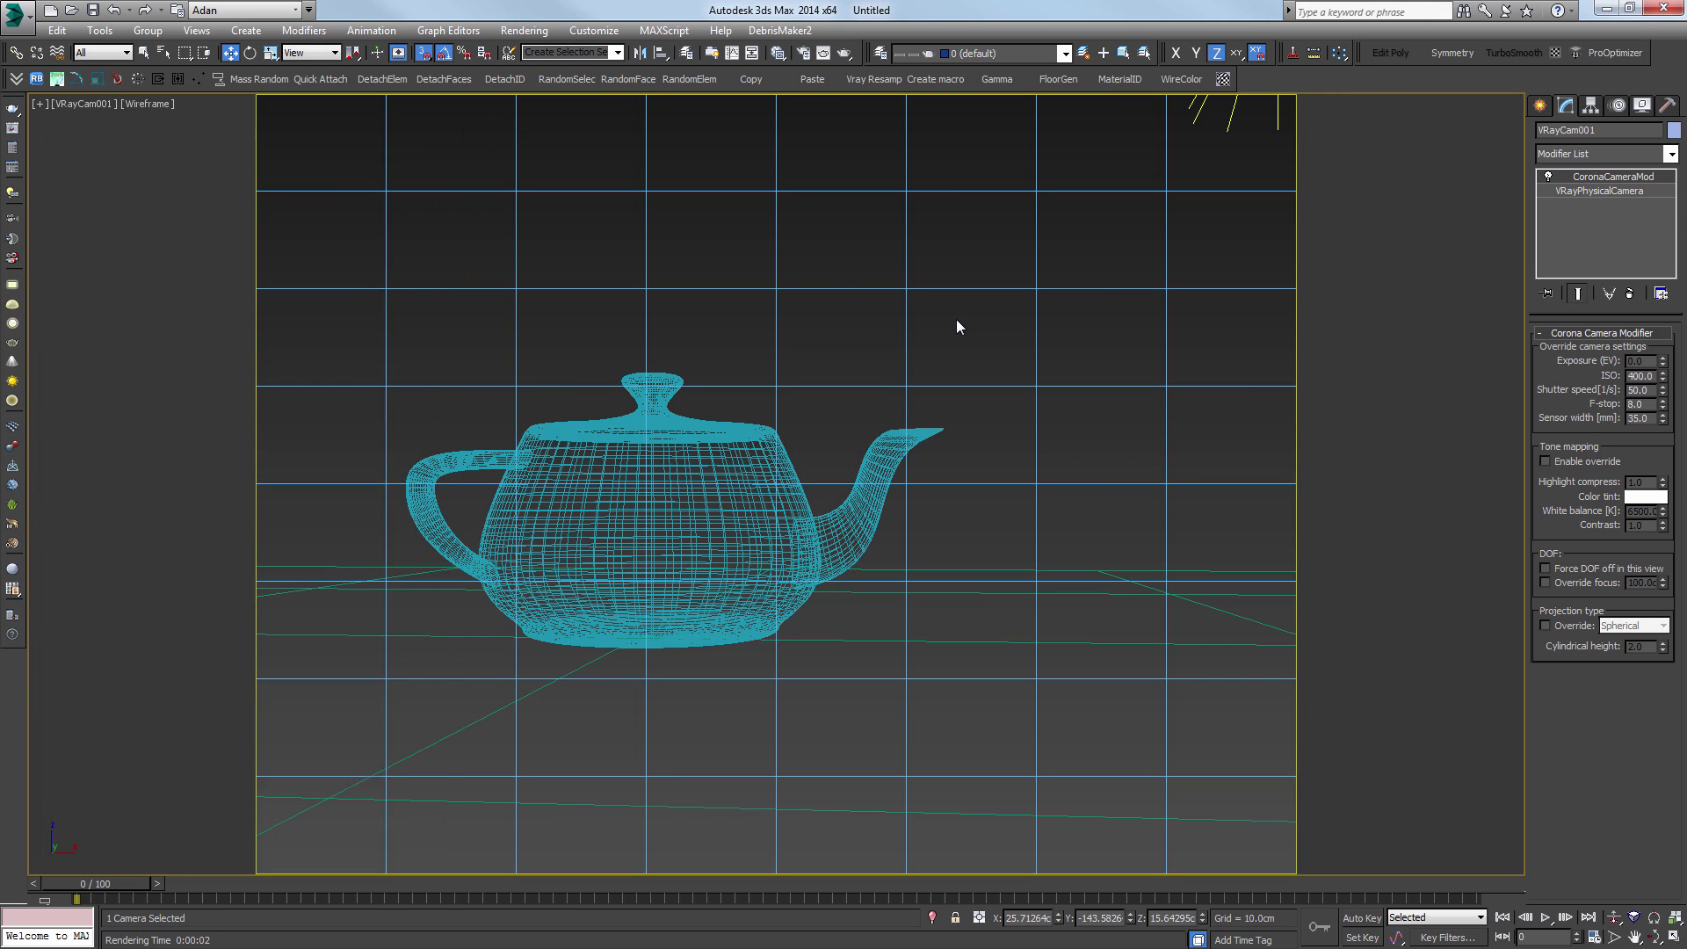
Step: Delete the spherical Corona light beside the teapot in the top view
click(951, 317)
key(t)
scroll(914, 362, down, 3)
click(942, 323)
click(938, 322)
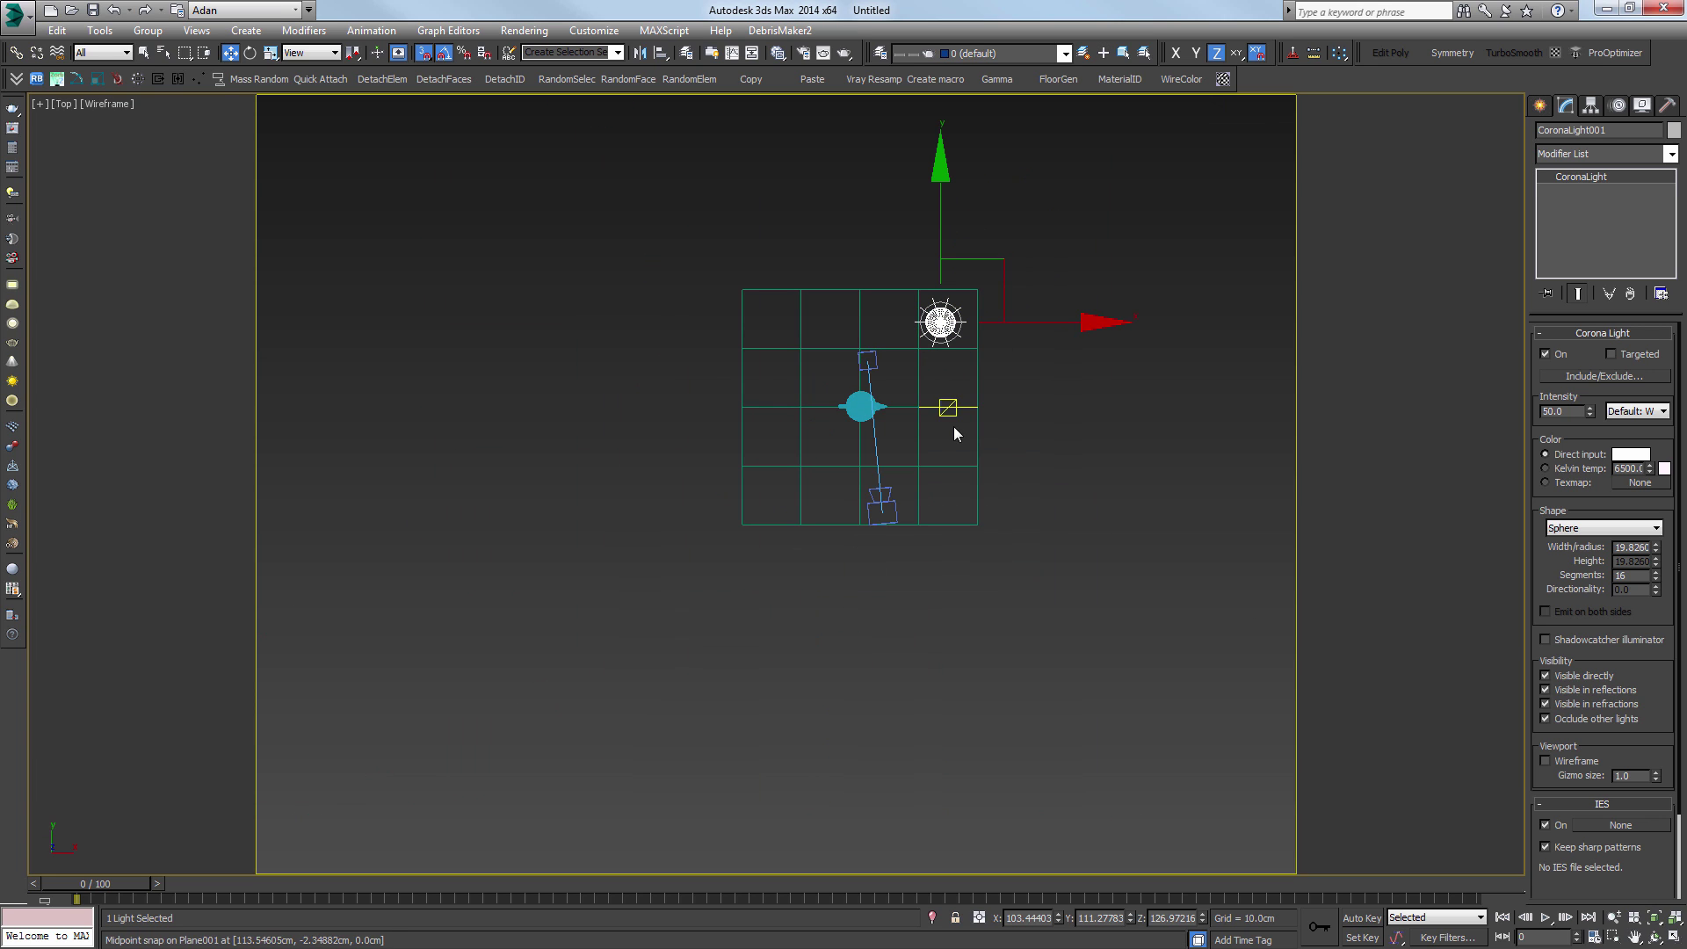
key(Delete)
Step: Create a Corona Sun centred on the teapot in the top view, with a display size of about 240
middle_drag(970, 413, 631, 476)
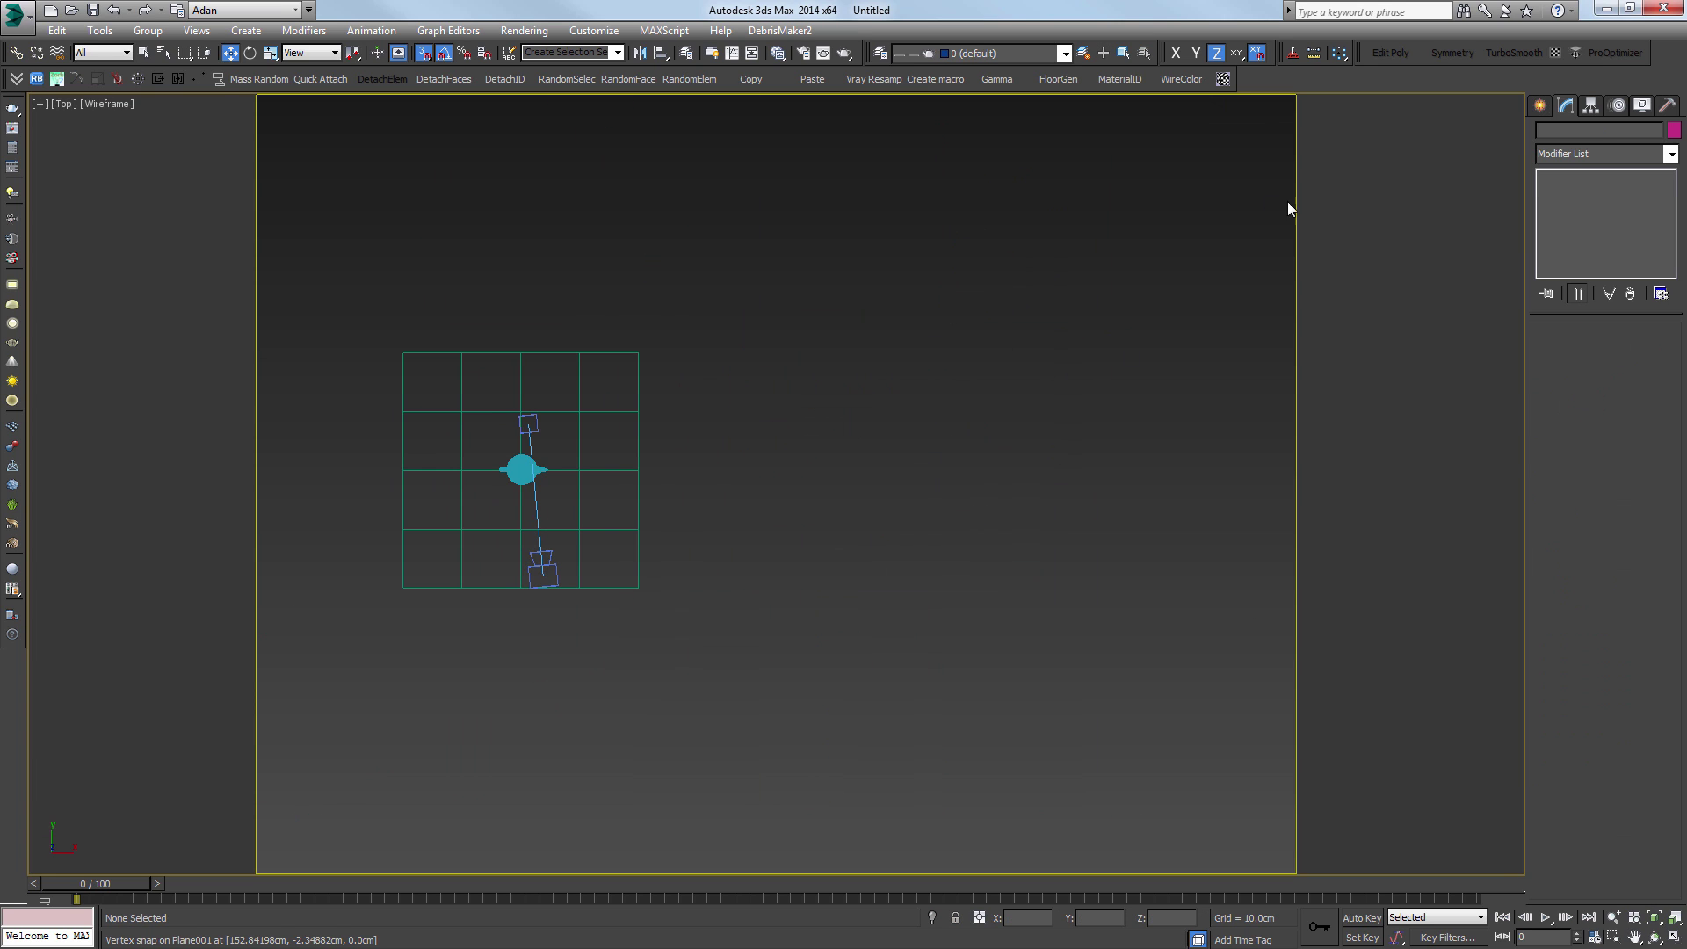
click(1539, 106)
click(1591, 136)
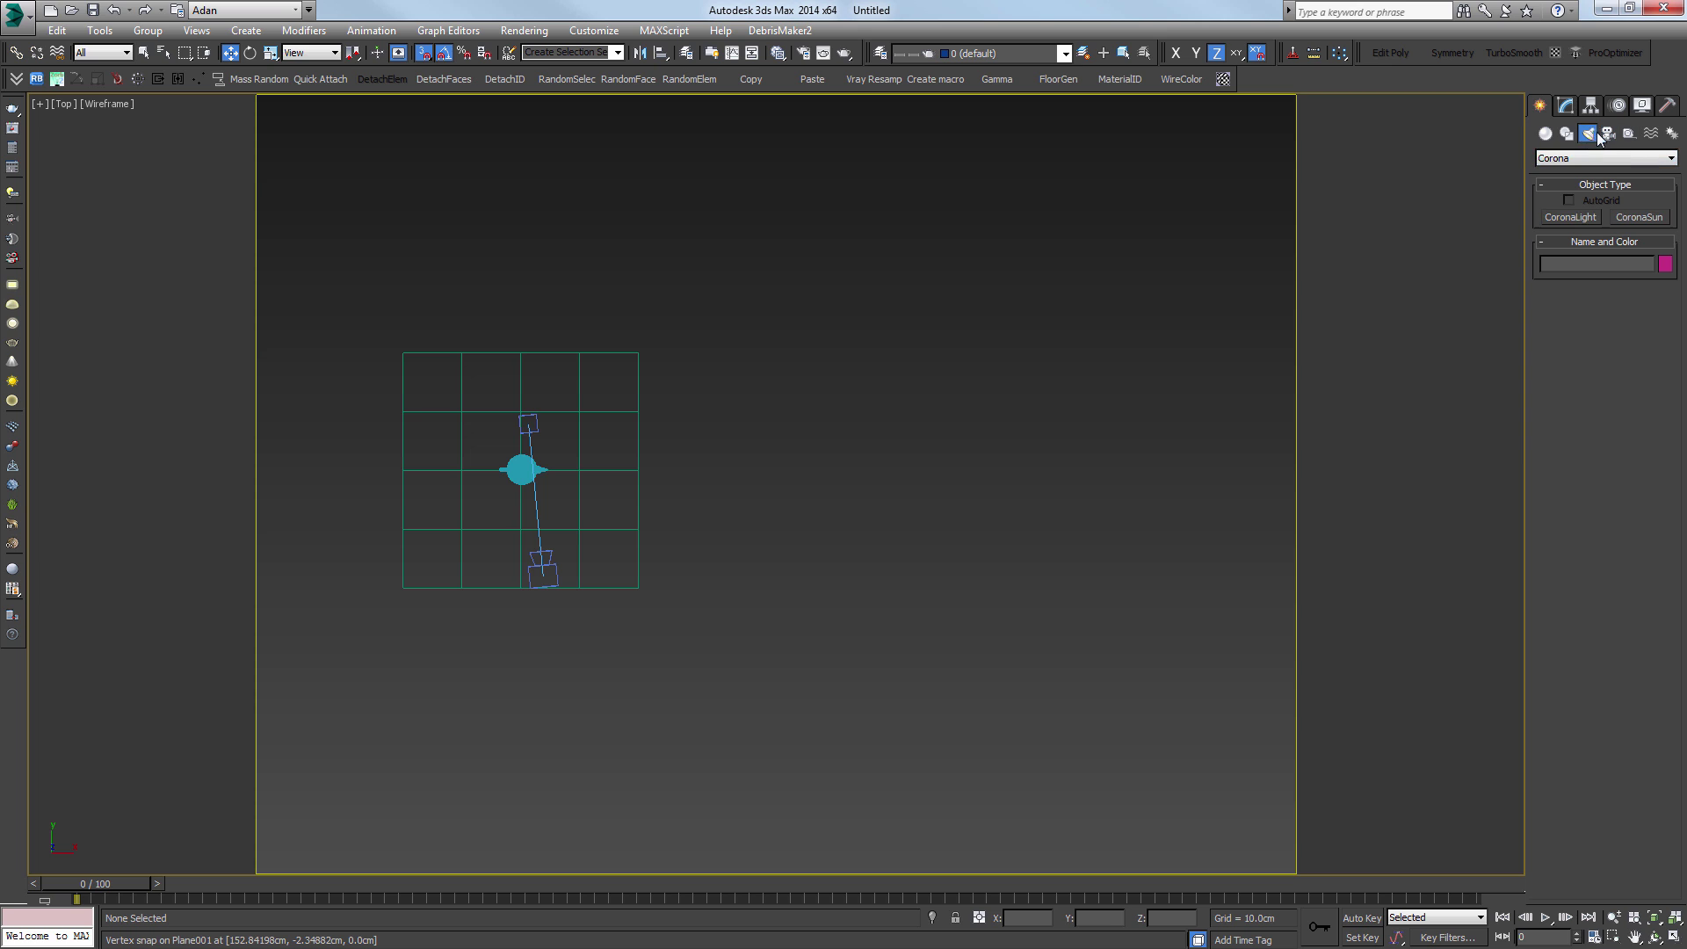
click(1640, 217)
scroll(880, 539, up, 3)
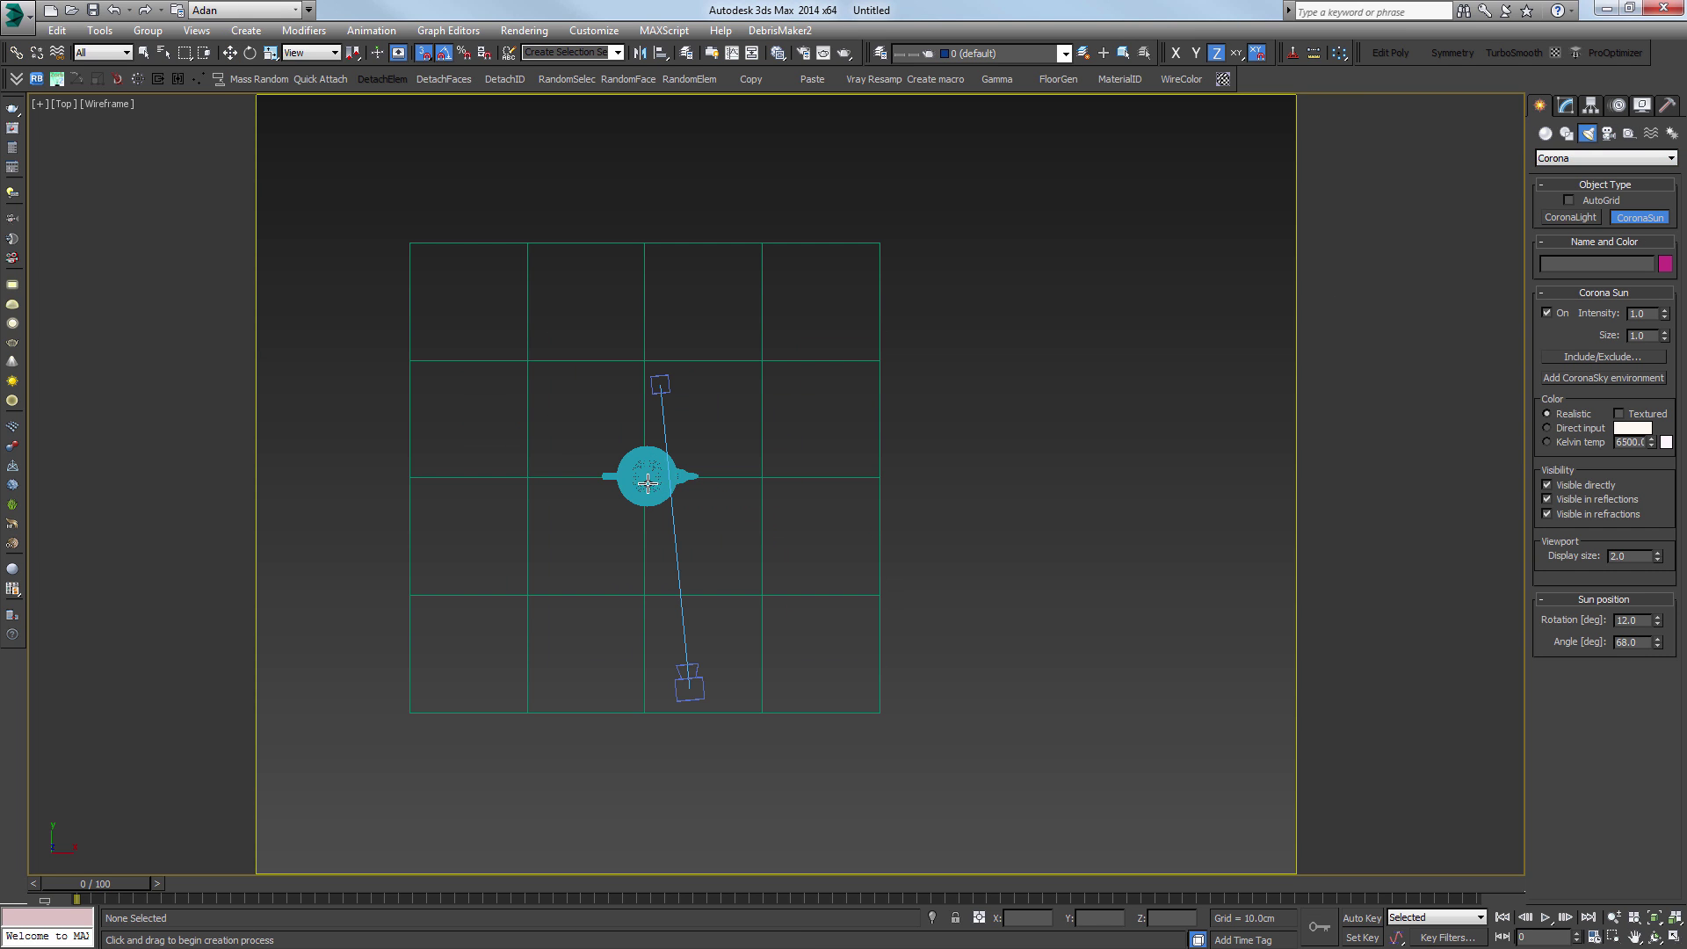
drag(647, 483, 956, 677)
alt+middle_drag(956, 678, 1010, 595)
Step: Set the sun's rotation to 73 degrees and its angle to 61 degrees, and end light creation
drag(1659, 623, 1629, 556)
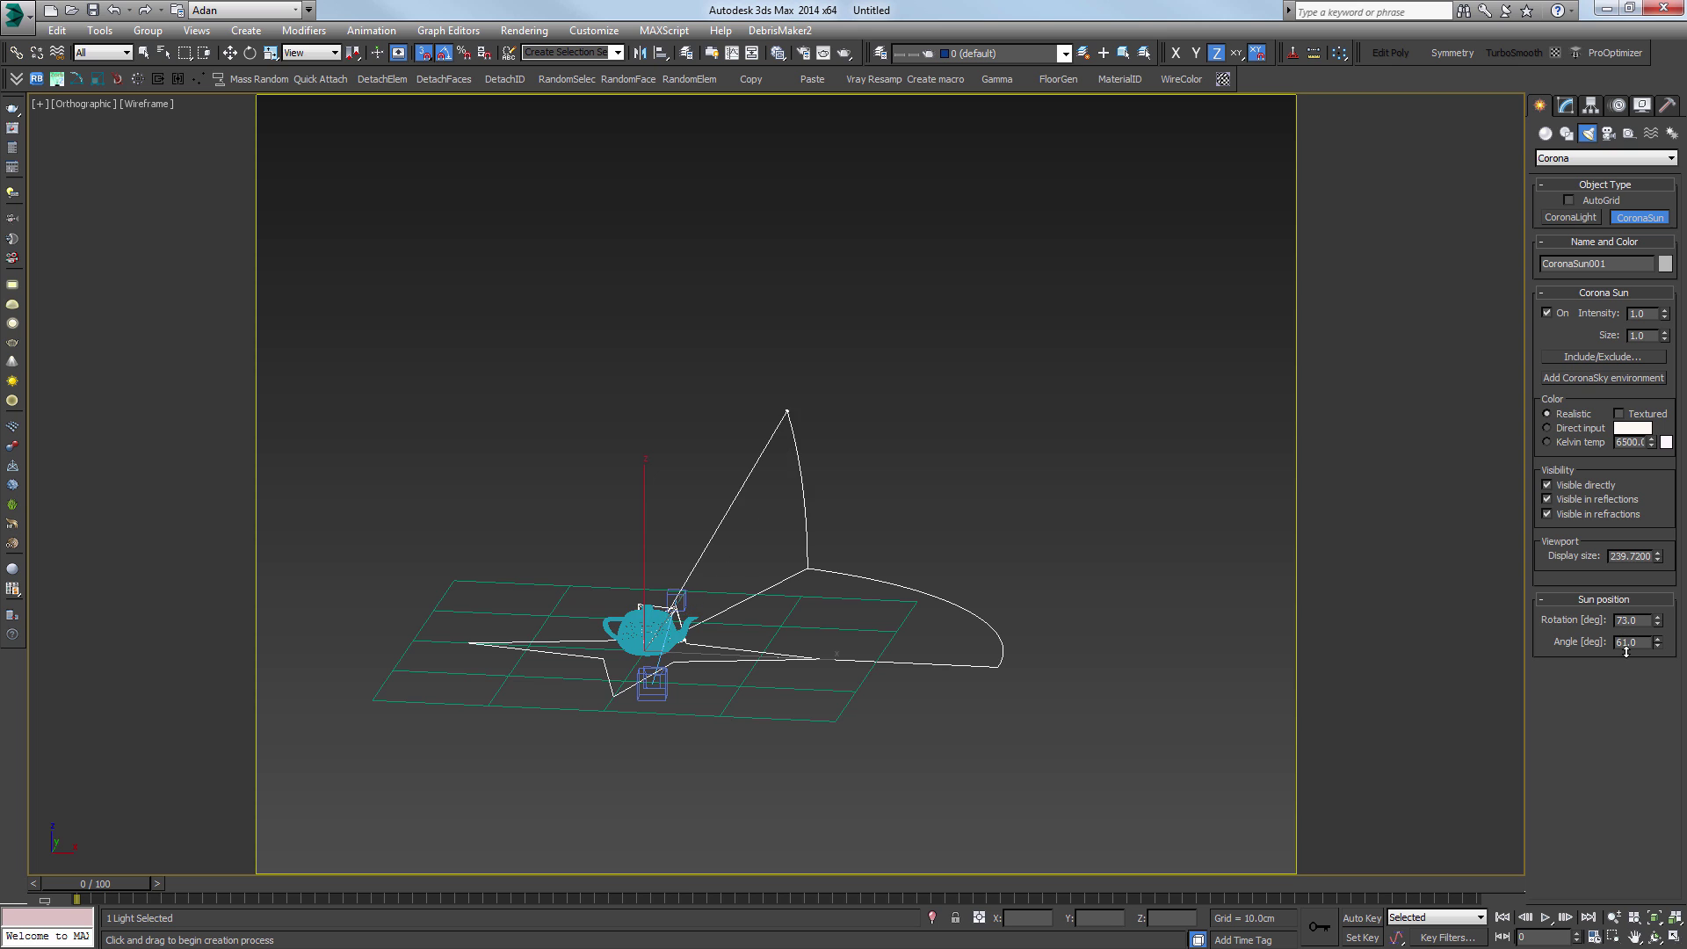
alt+middle_drag(1054, 632, 1091, 530)
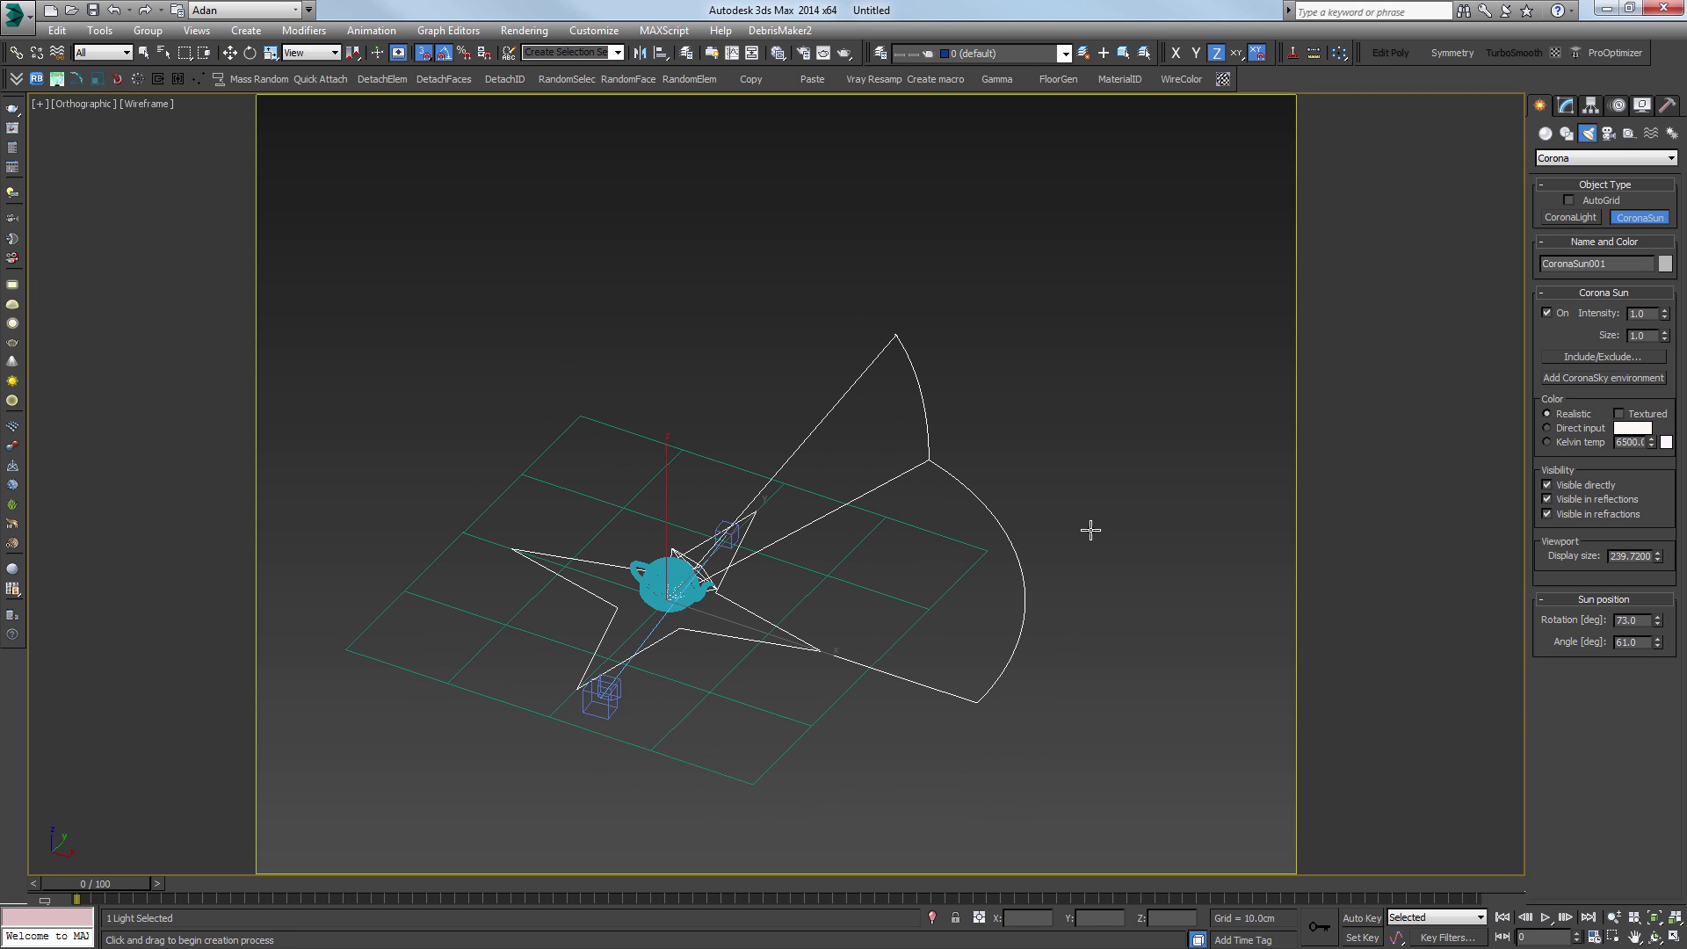
key(w)
Step: Add a CoronaSky environment from the sun's settings, with the environment settings open to show the map slot
key(8)
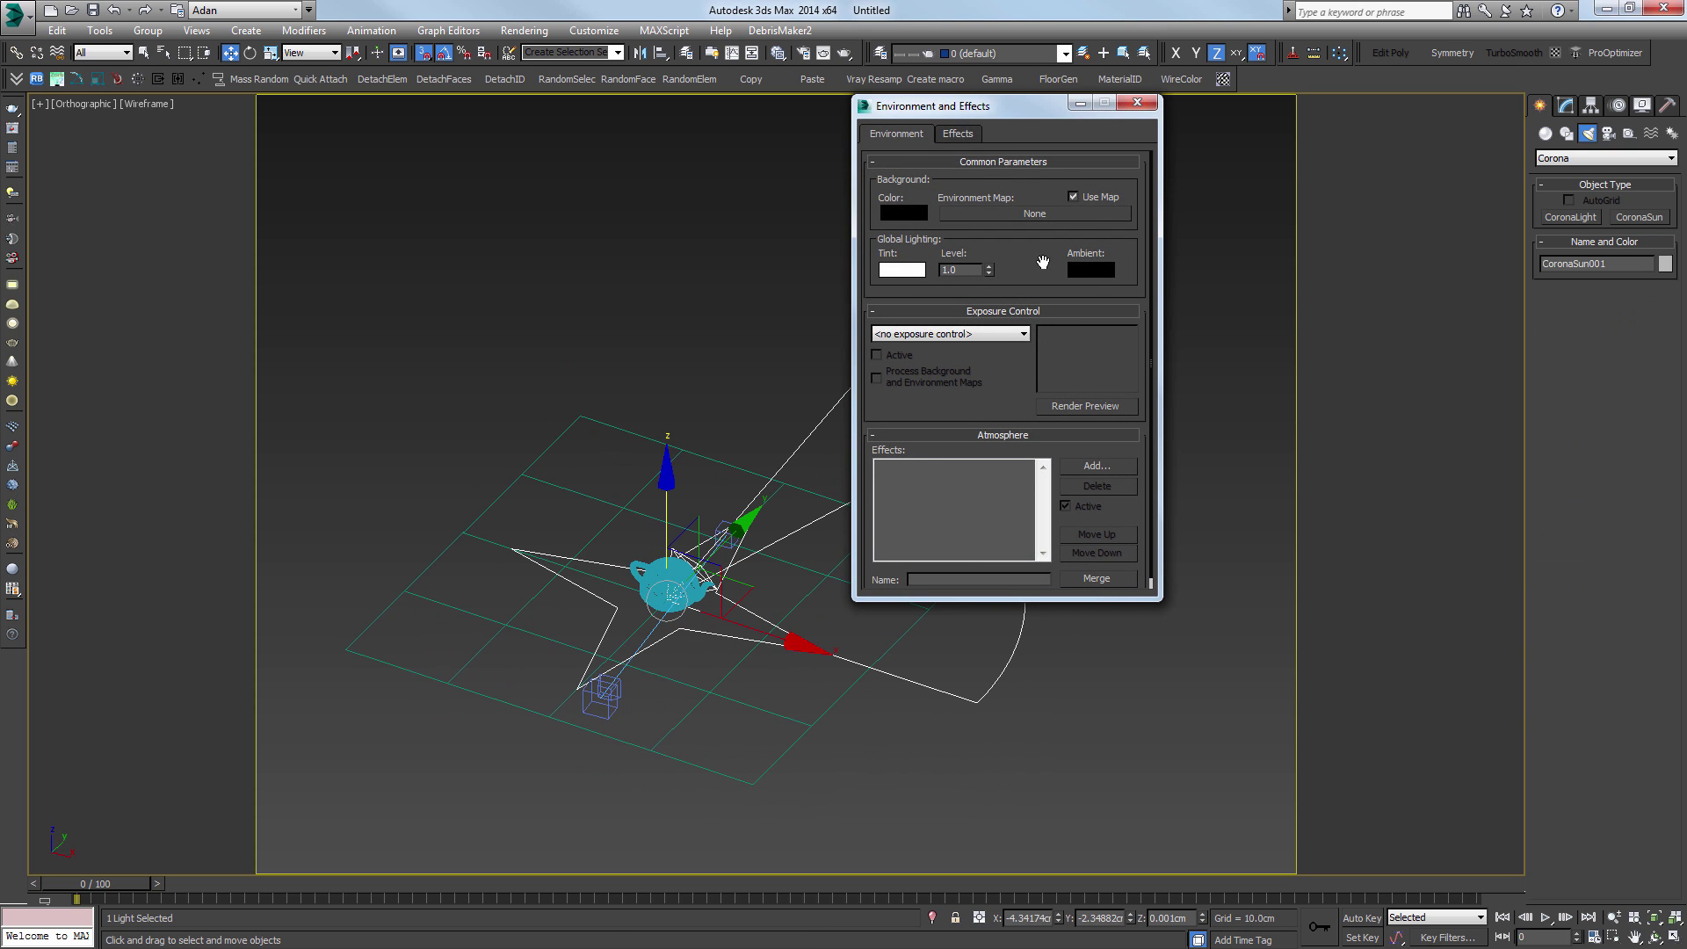
middle_drag(833, 404, 595, 382)
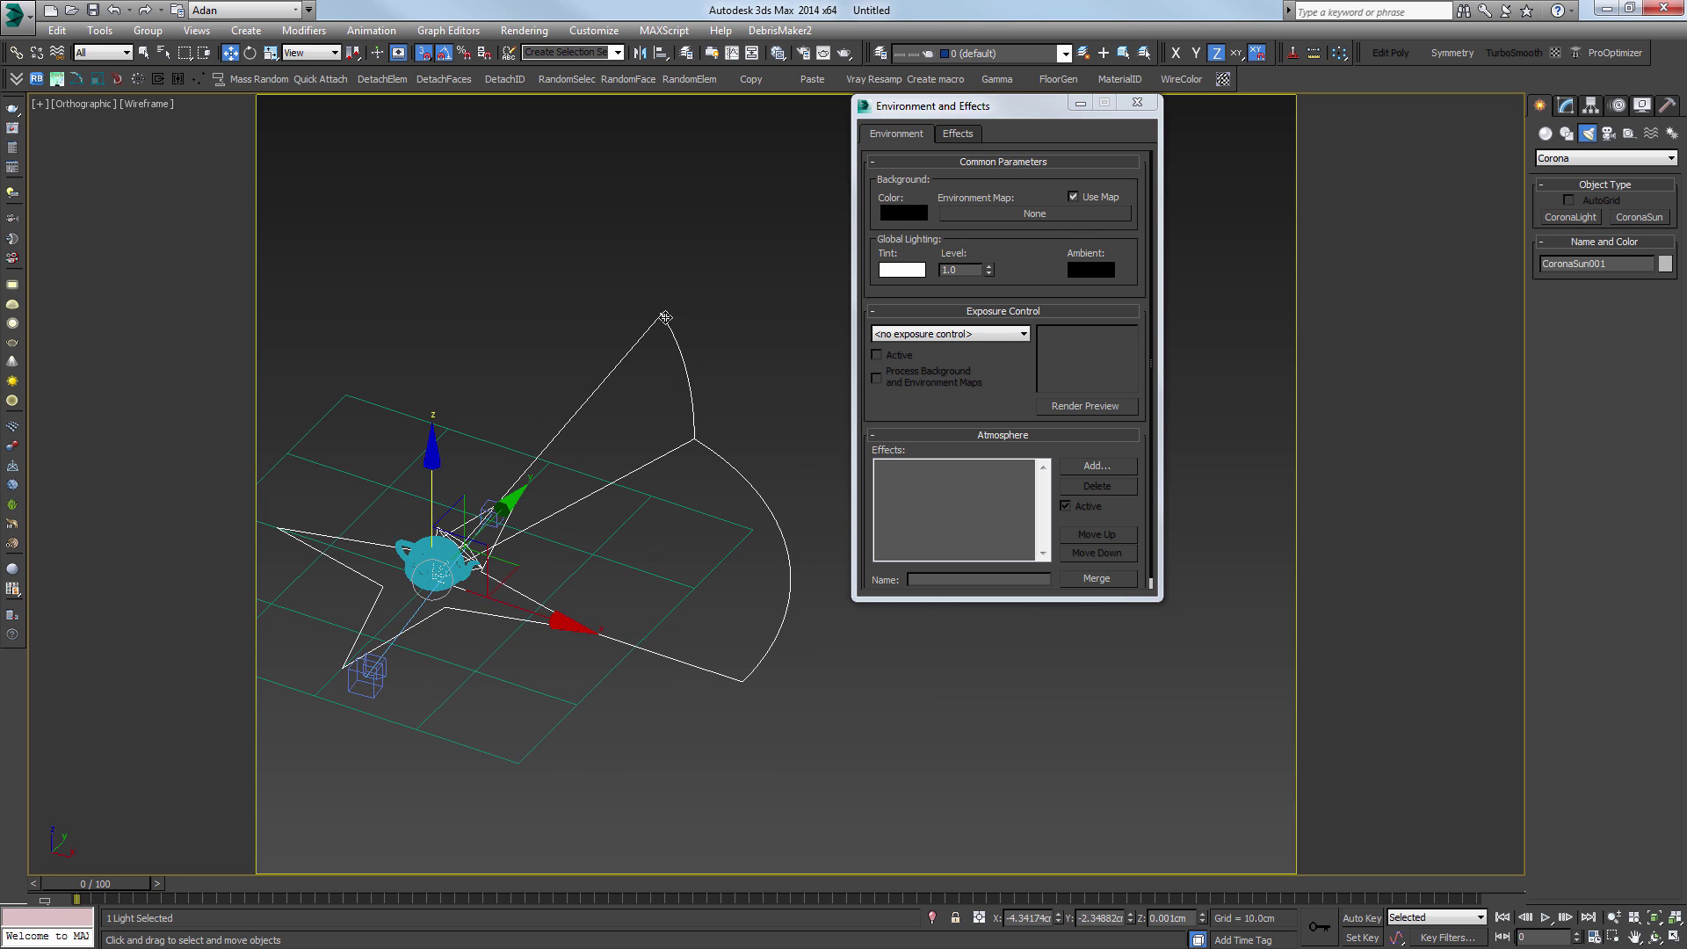
click(1566, 106)
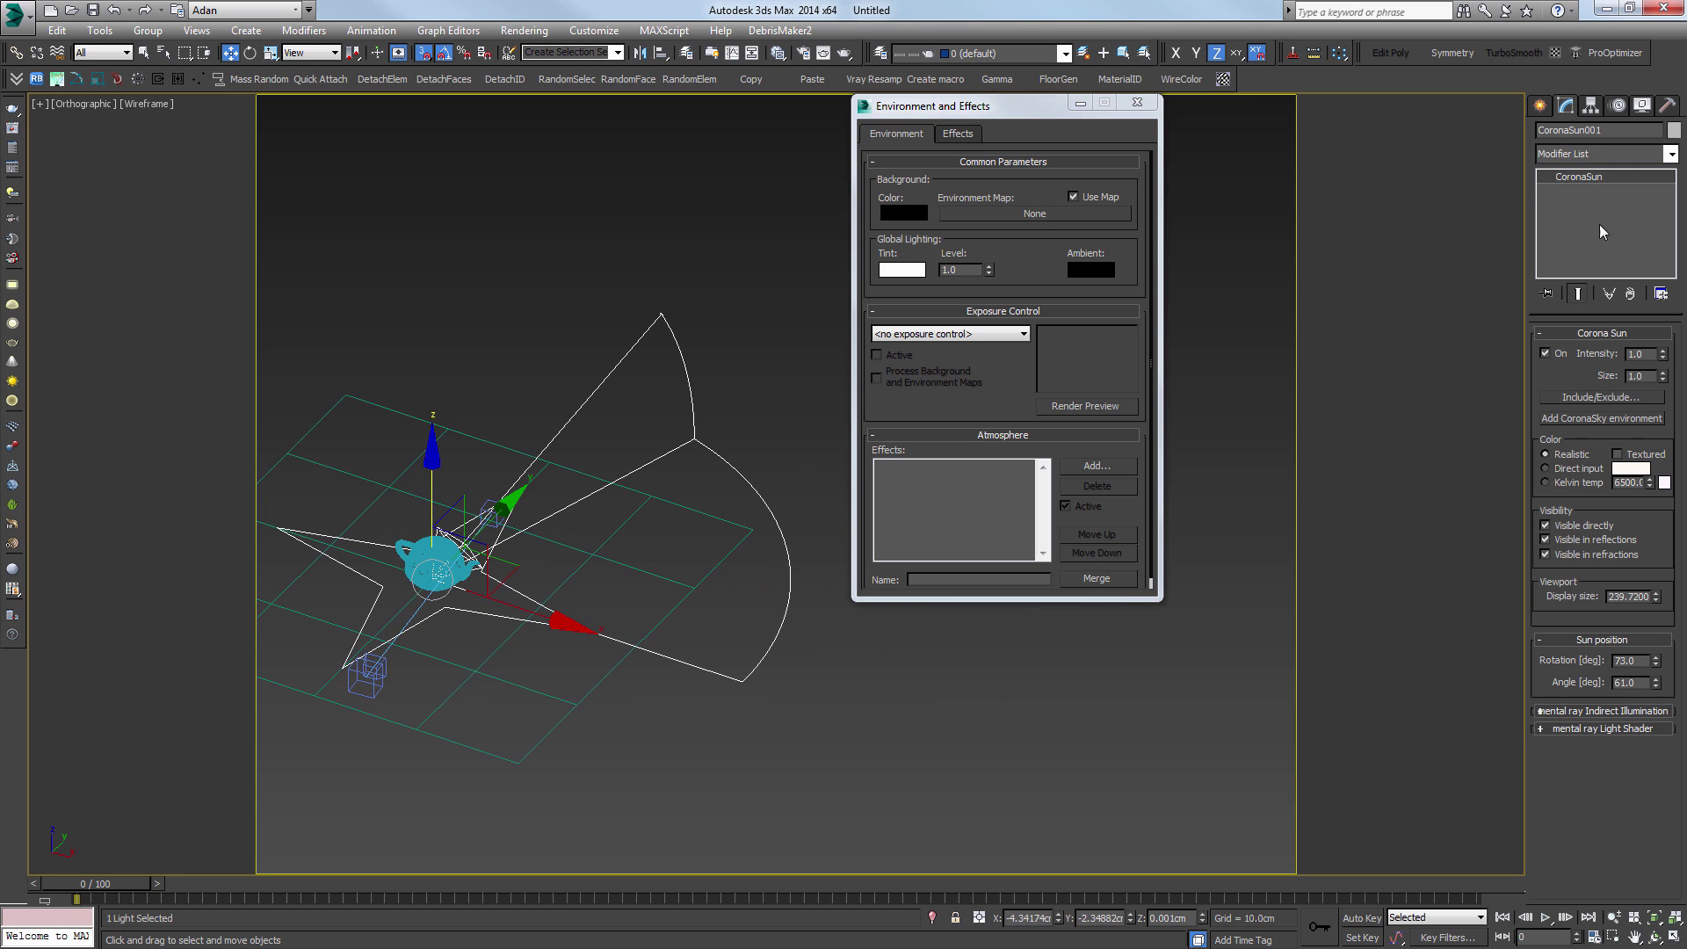
click(1621, 420)
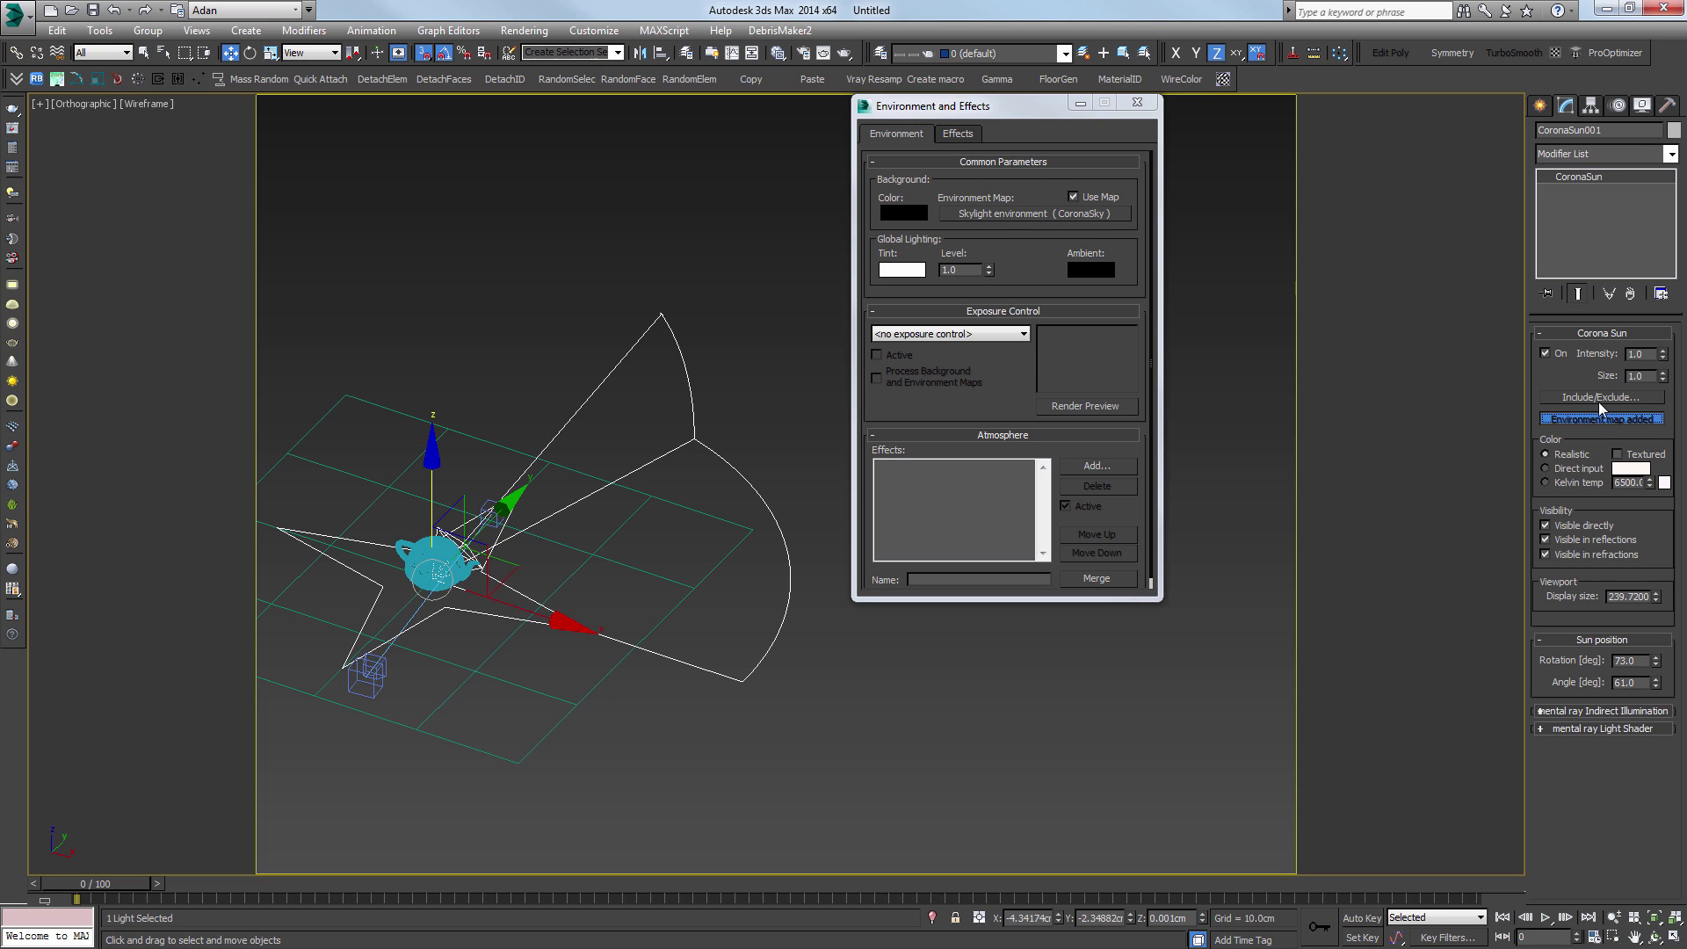
Step: Render the sunlit scene through the VRay camera, arrange the render windows side by side and close the environment settings
key(c)
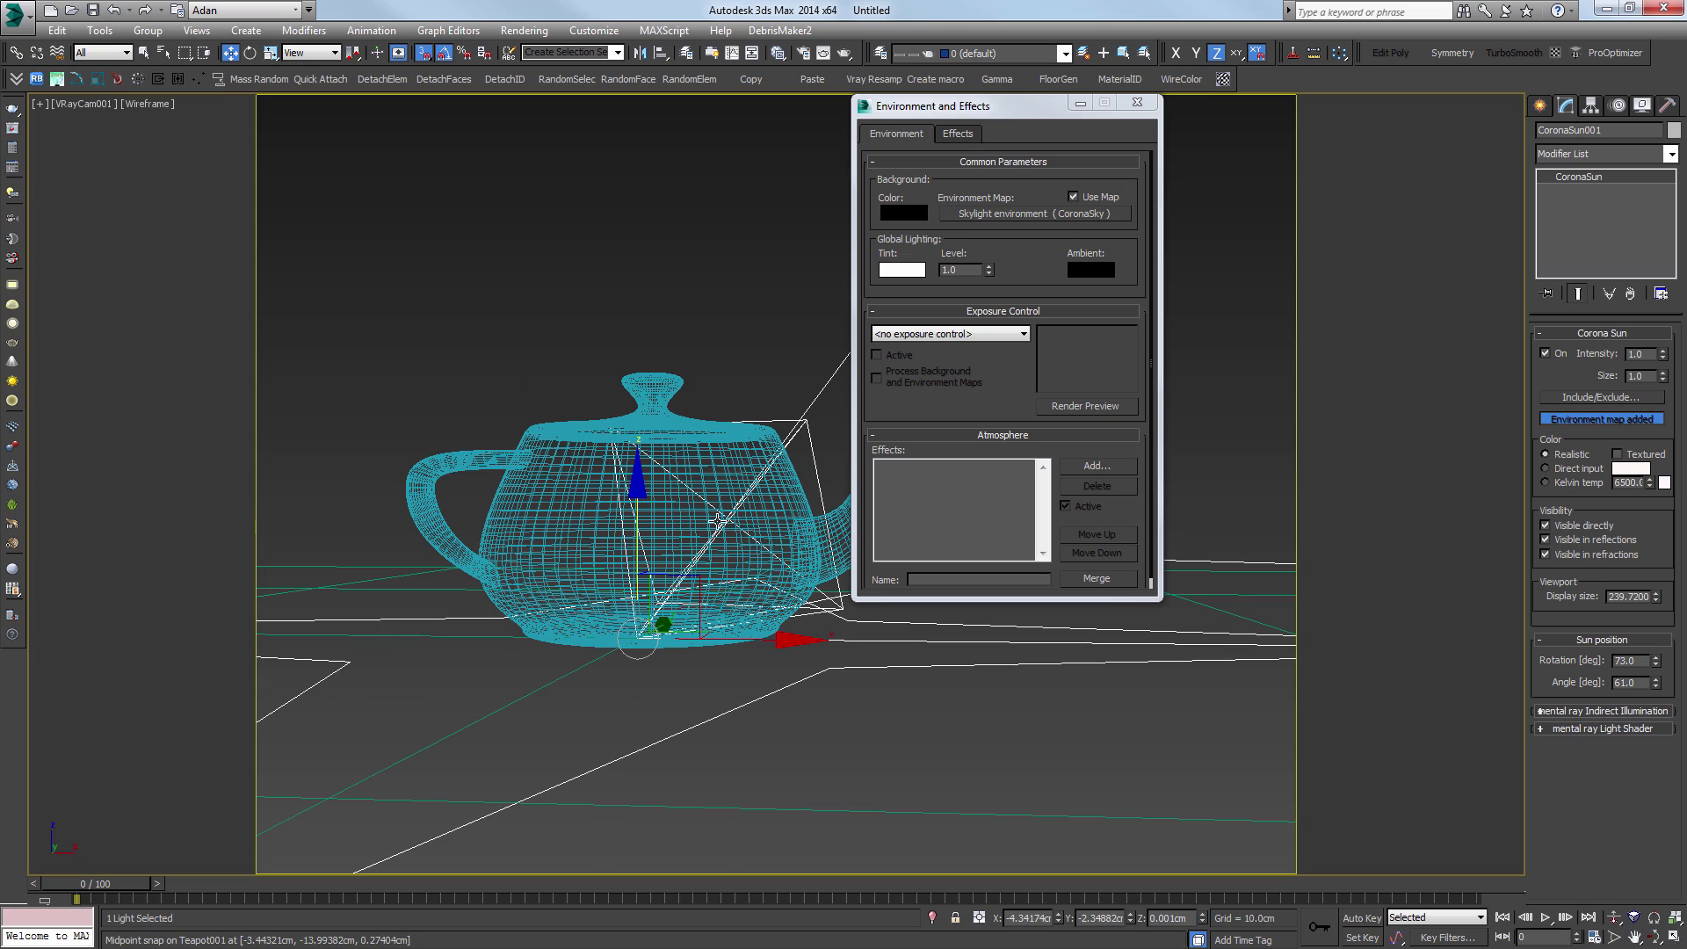
key(shift+q)
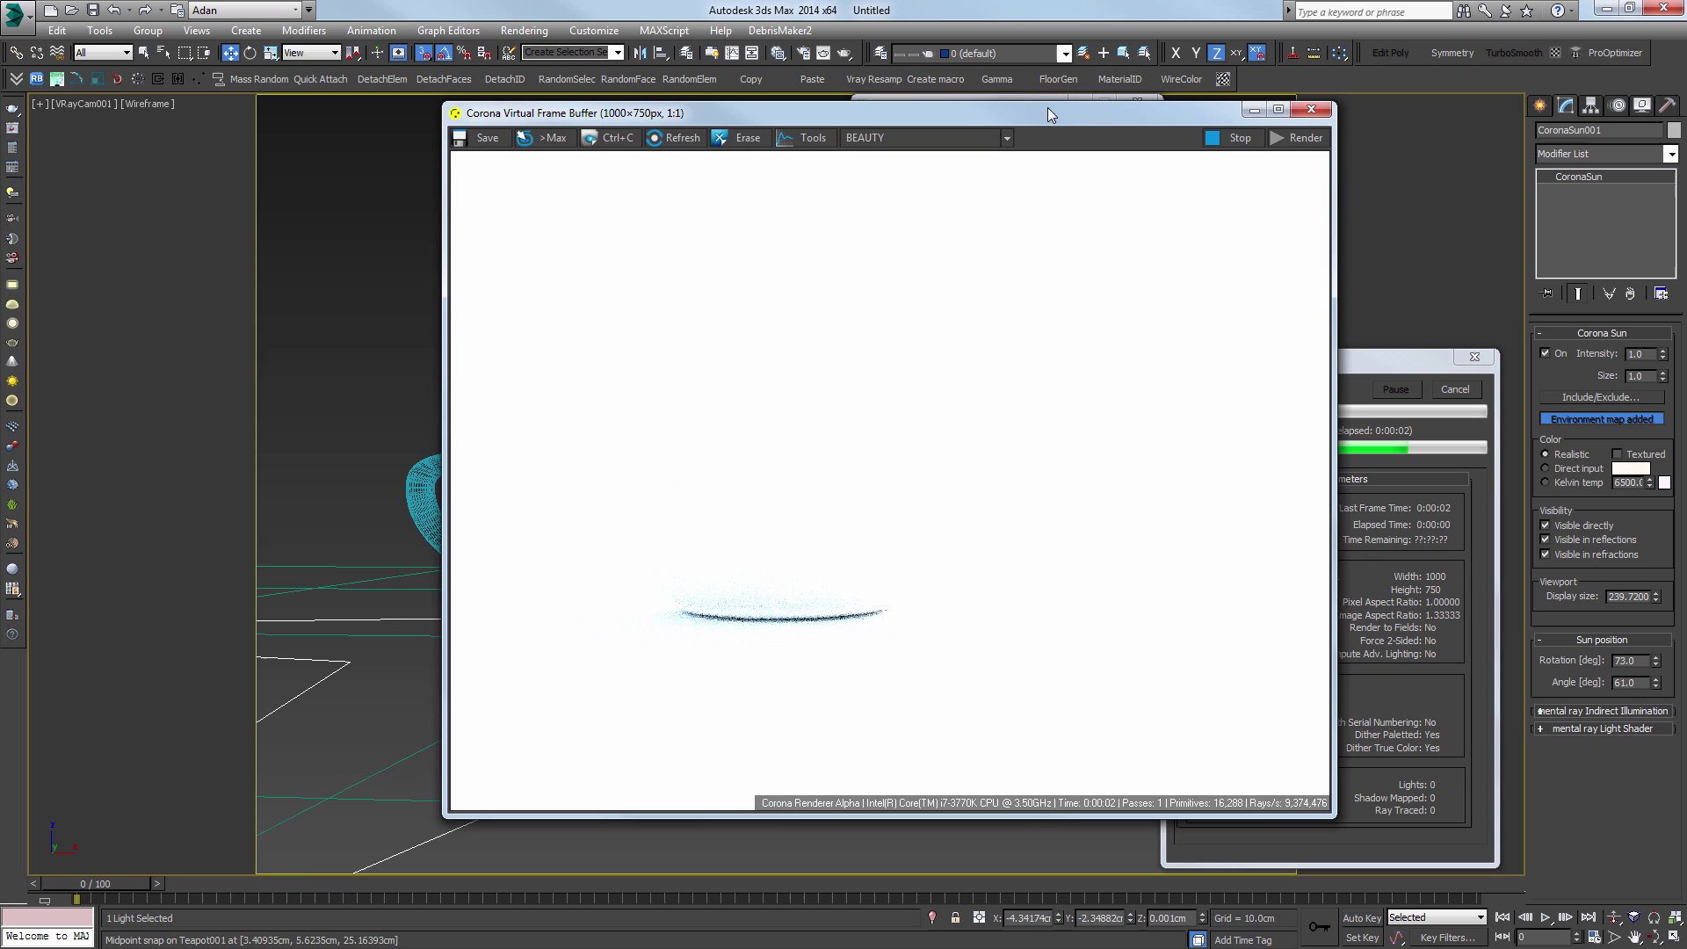
drag(1047, 113, 978, 139)
drag(1382, 360, 1505, 141)
click(961, 111)
drag(961, 110, 214, 128)
click(385, 125)
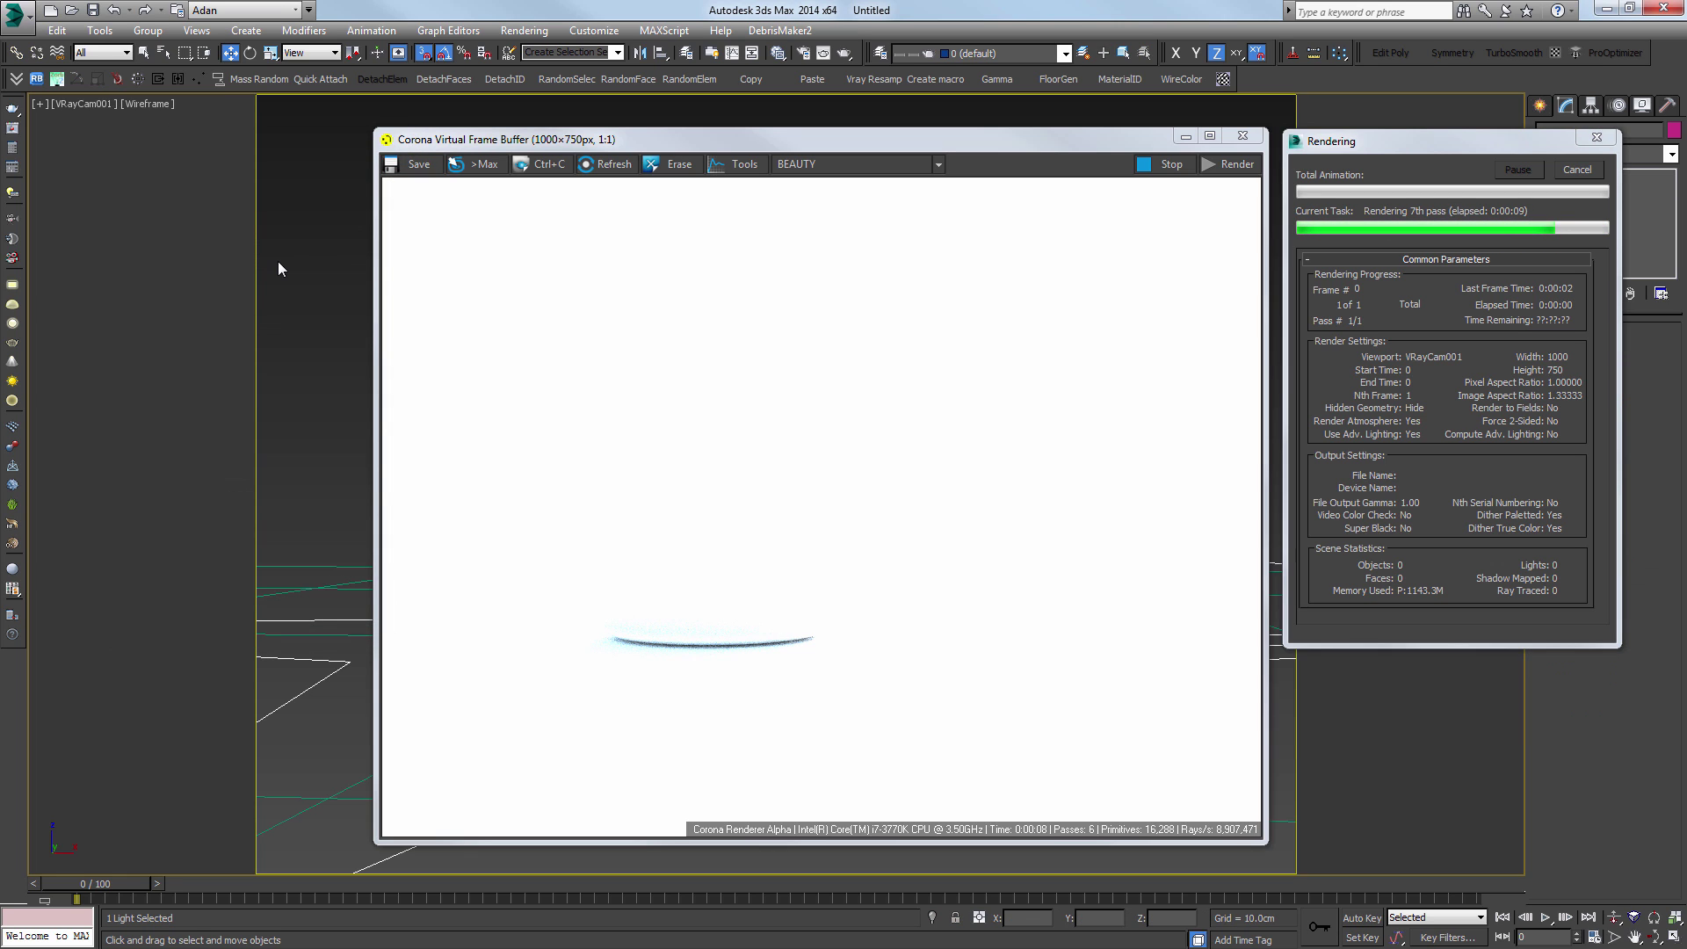
Step: Set the scene's photographic exposure to ISO 100, shutter speed 200 and F-stop 16 in the render settings
key(F10)
drag(329, 129, 306, 124)
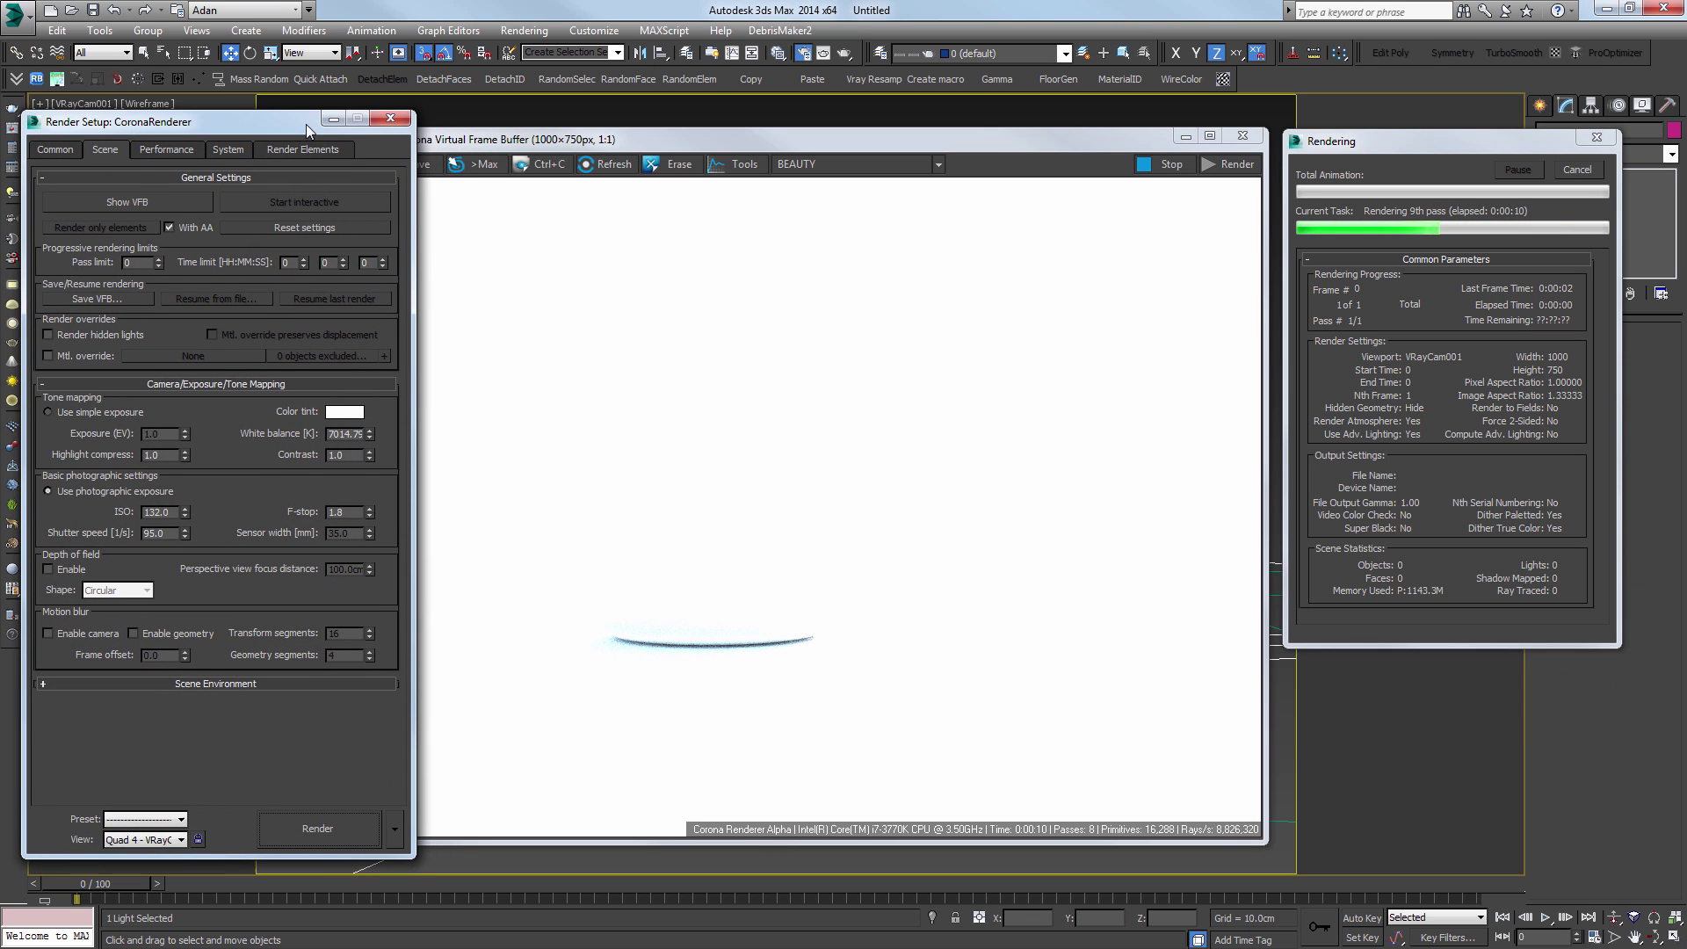
click(129, 510)
drag(129, 510, 71, 508)
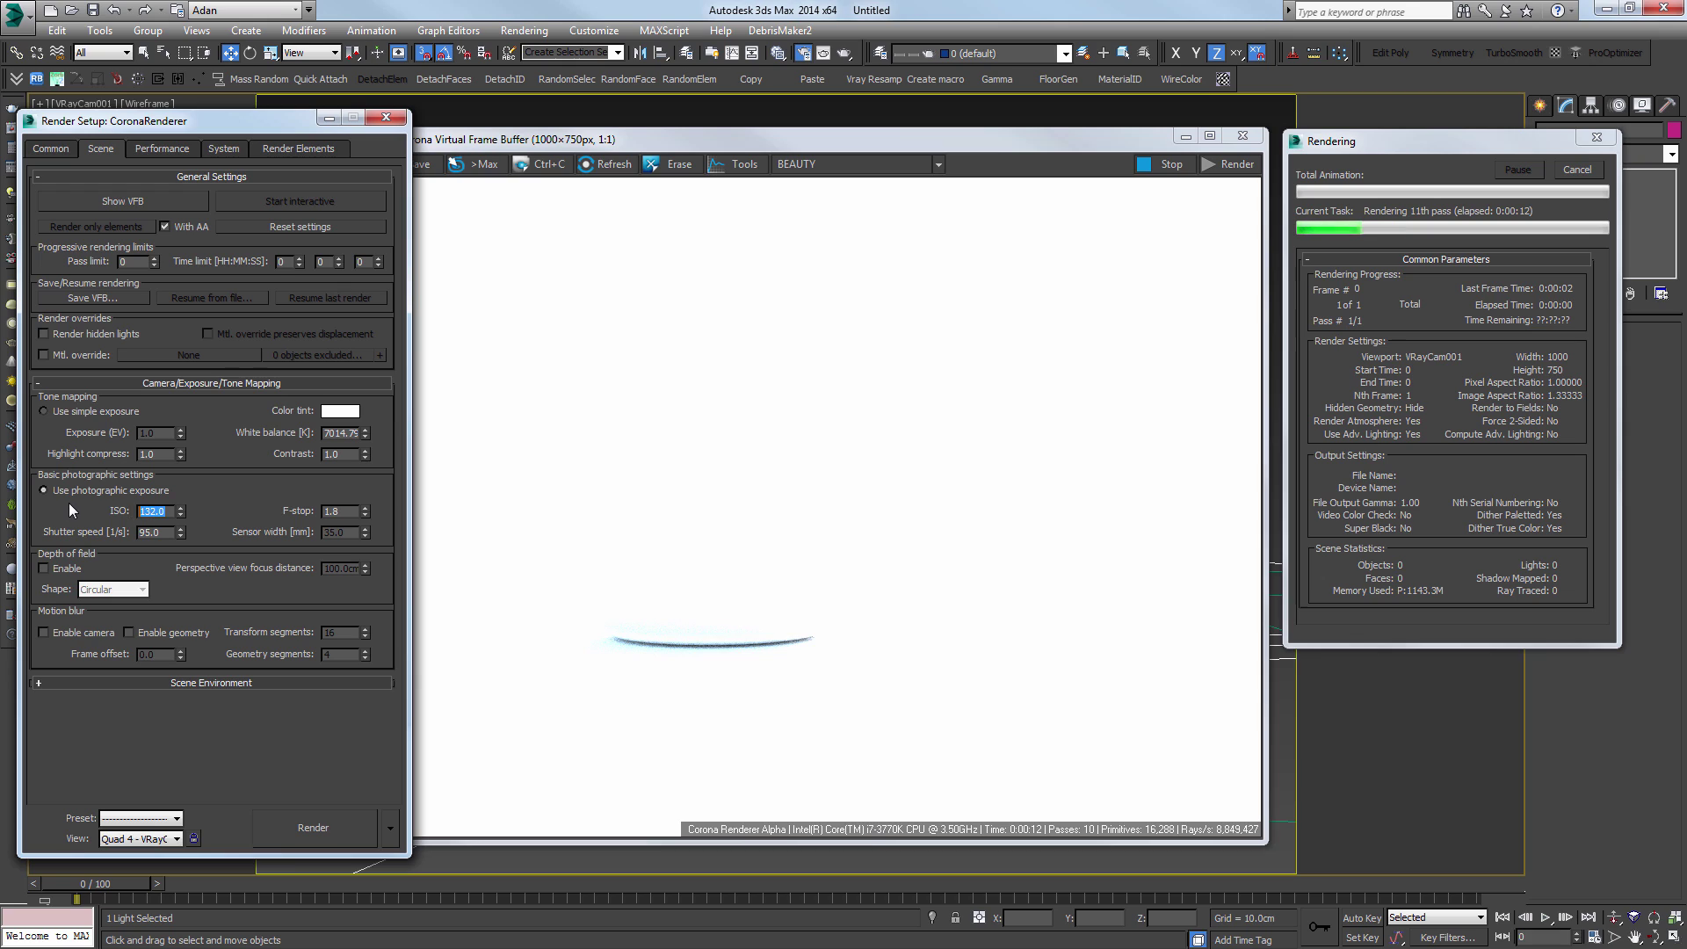
text(100)
key(Tab)
text(200)
key(Return)
double_click(351, 510)
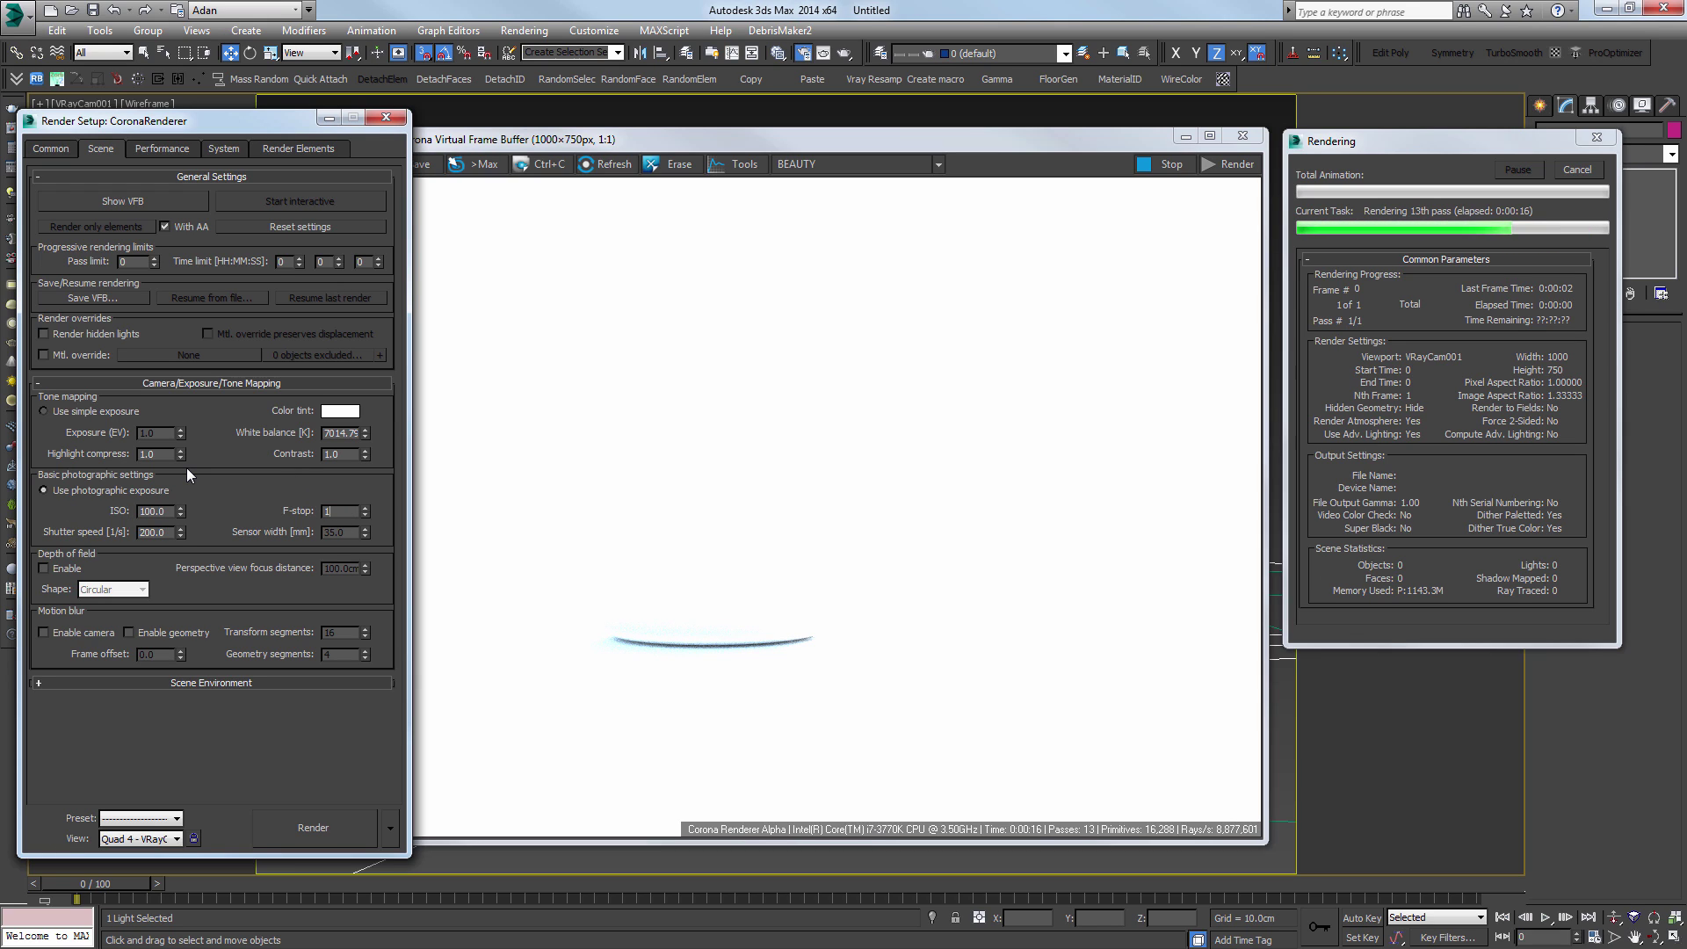
text(16)
key(Return)
Step: Try simple exposure, return to photographic exposure and stop the running render
click(72, 411)
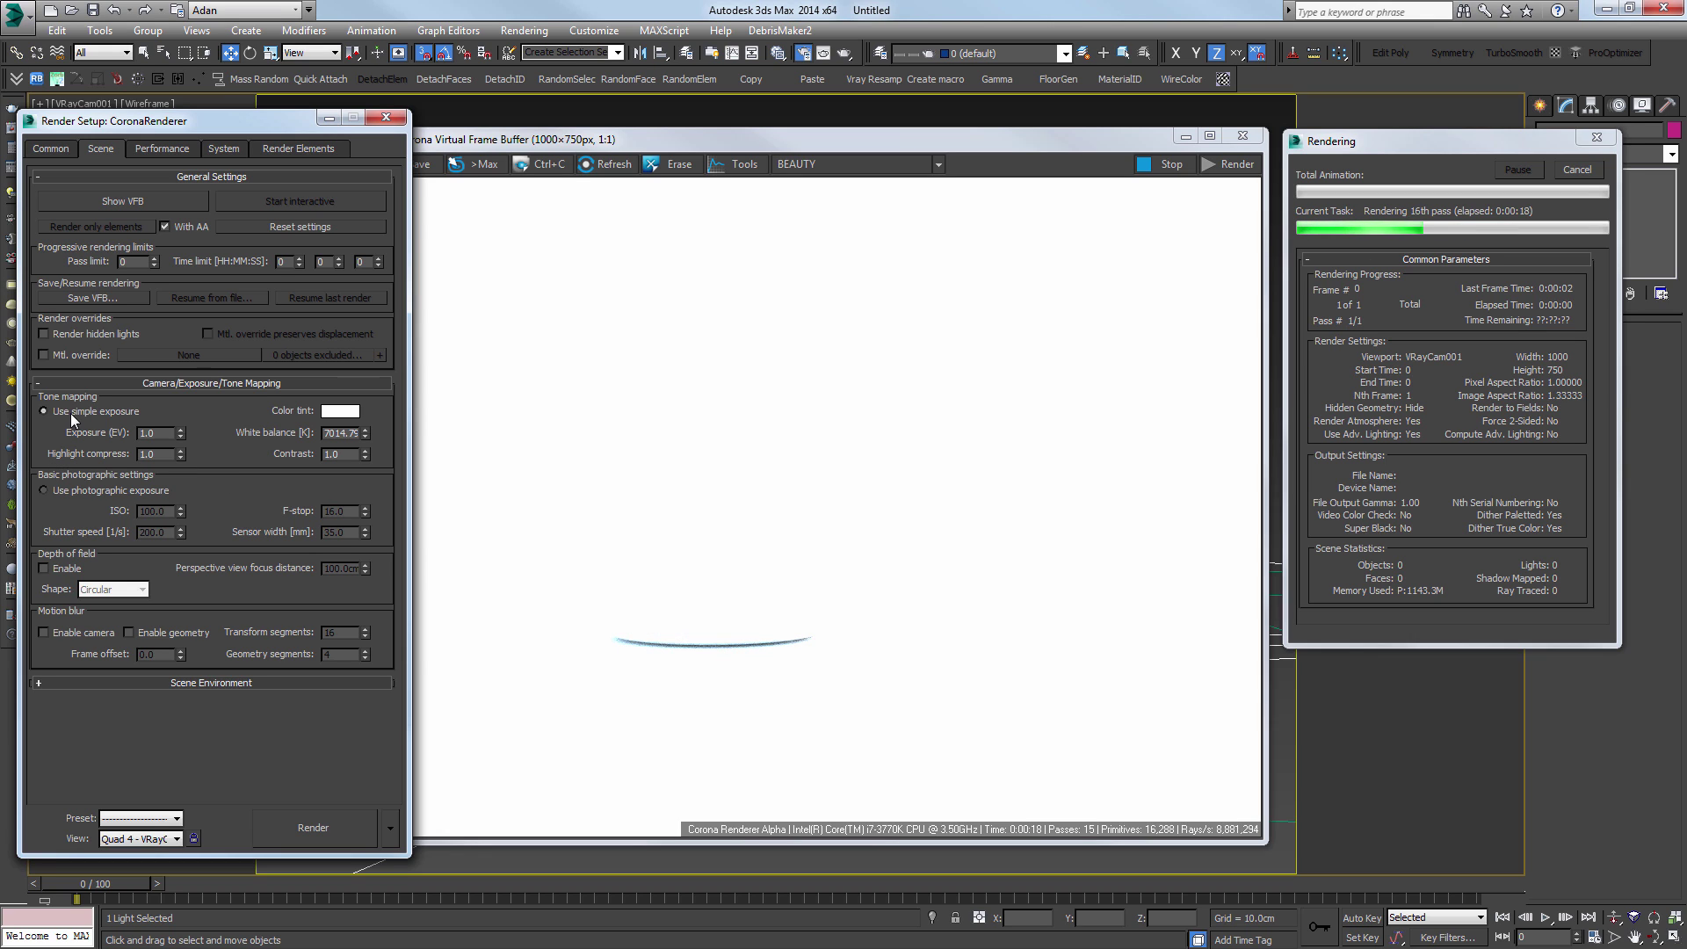
click(73, 491)
click(1578, 170)
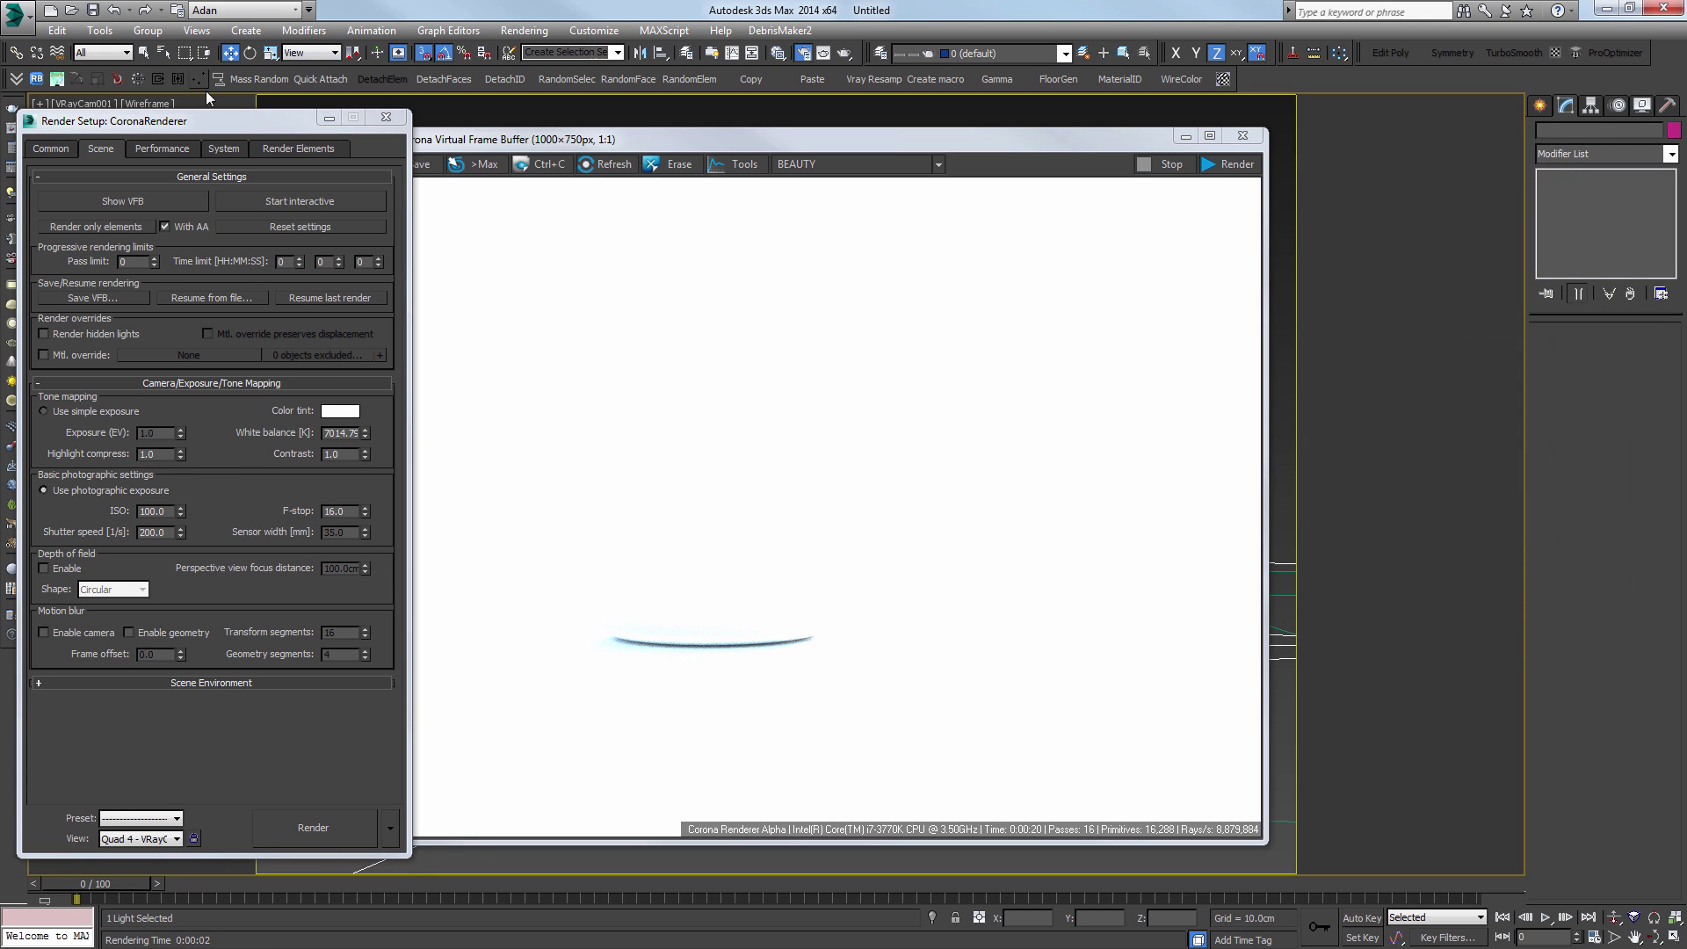
Step: Select the VRay camera from its viewport, disable its CoronaCameraMod modifier and render the scene again
click(57, 113)
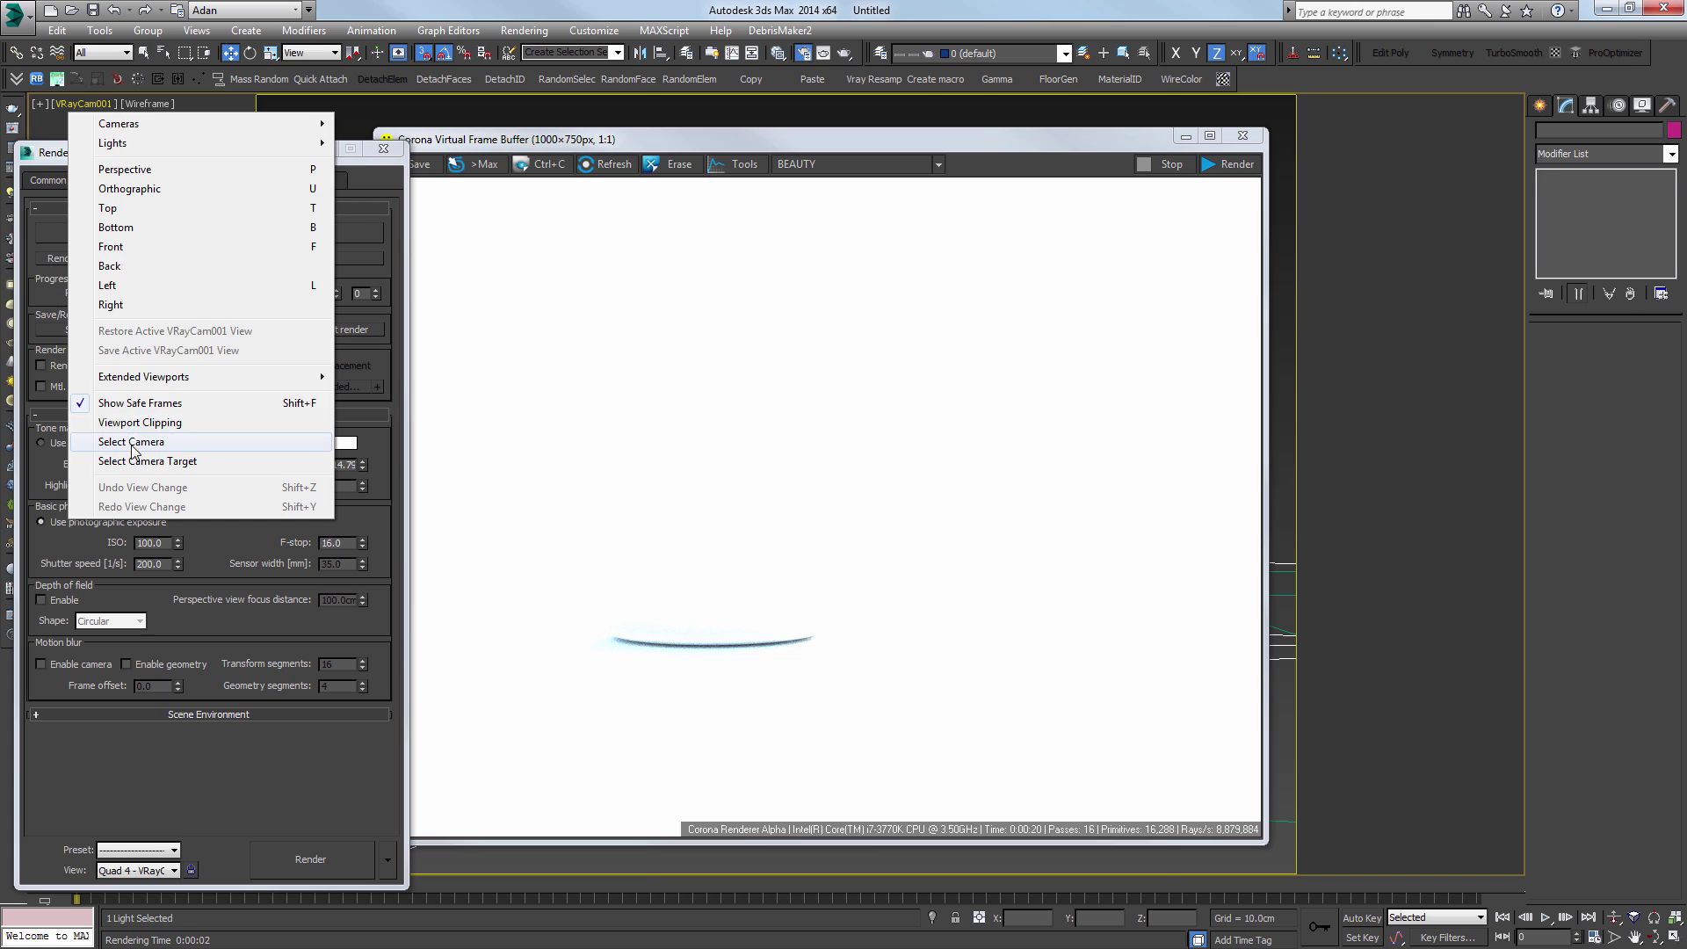
click(115, 425)
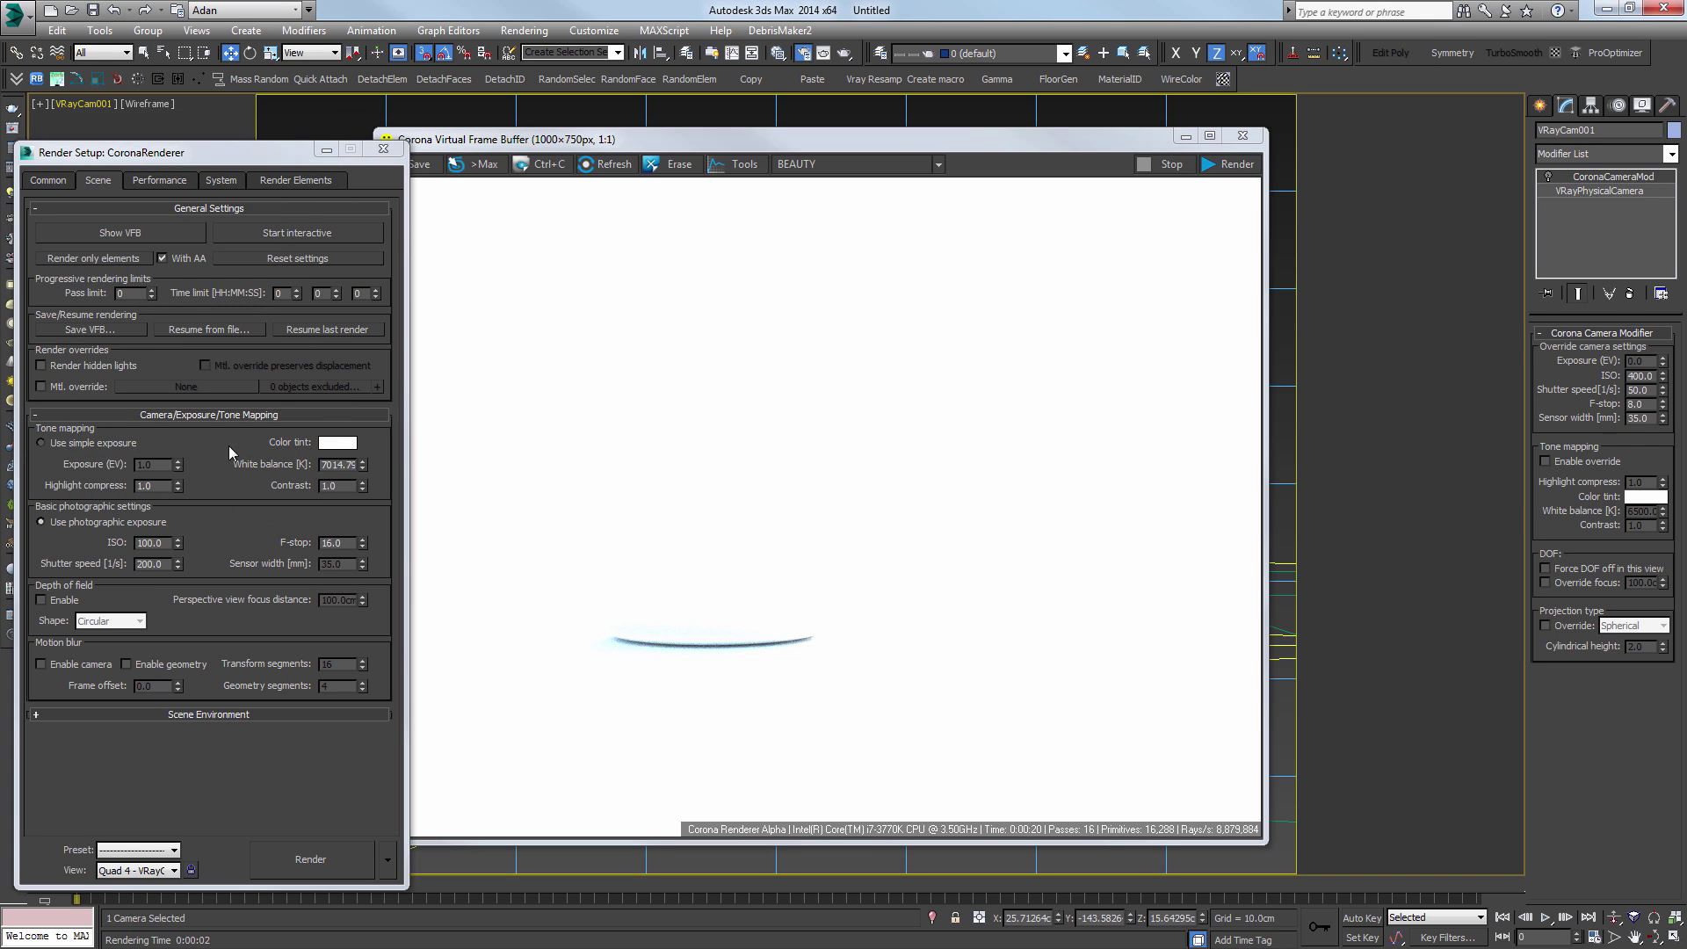
click(336, 862)
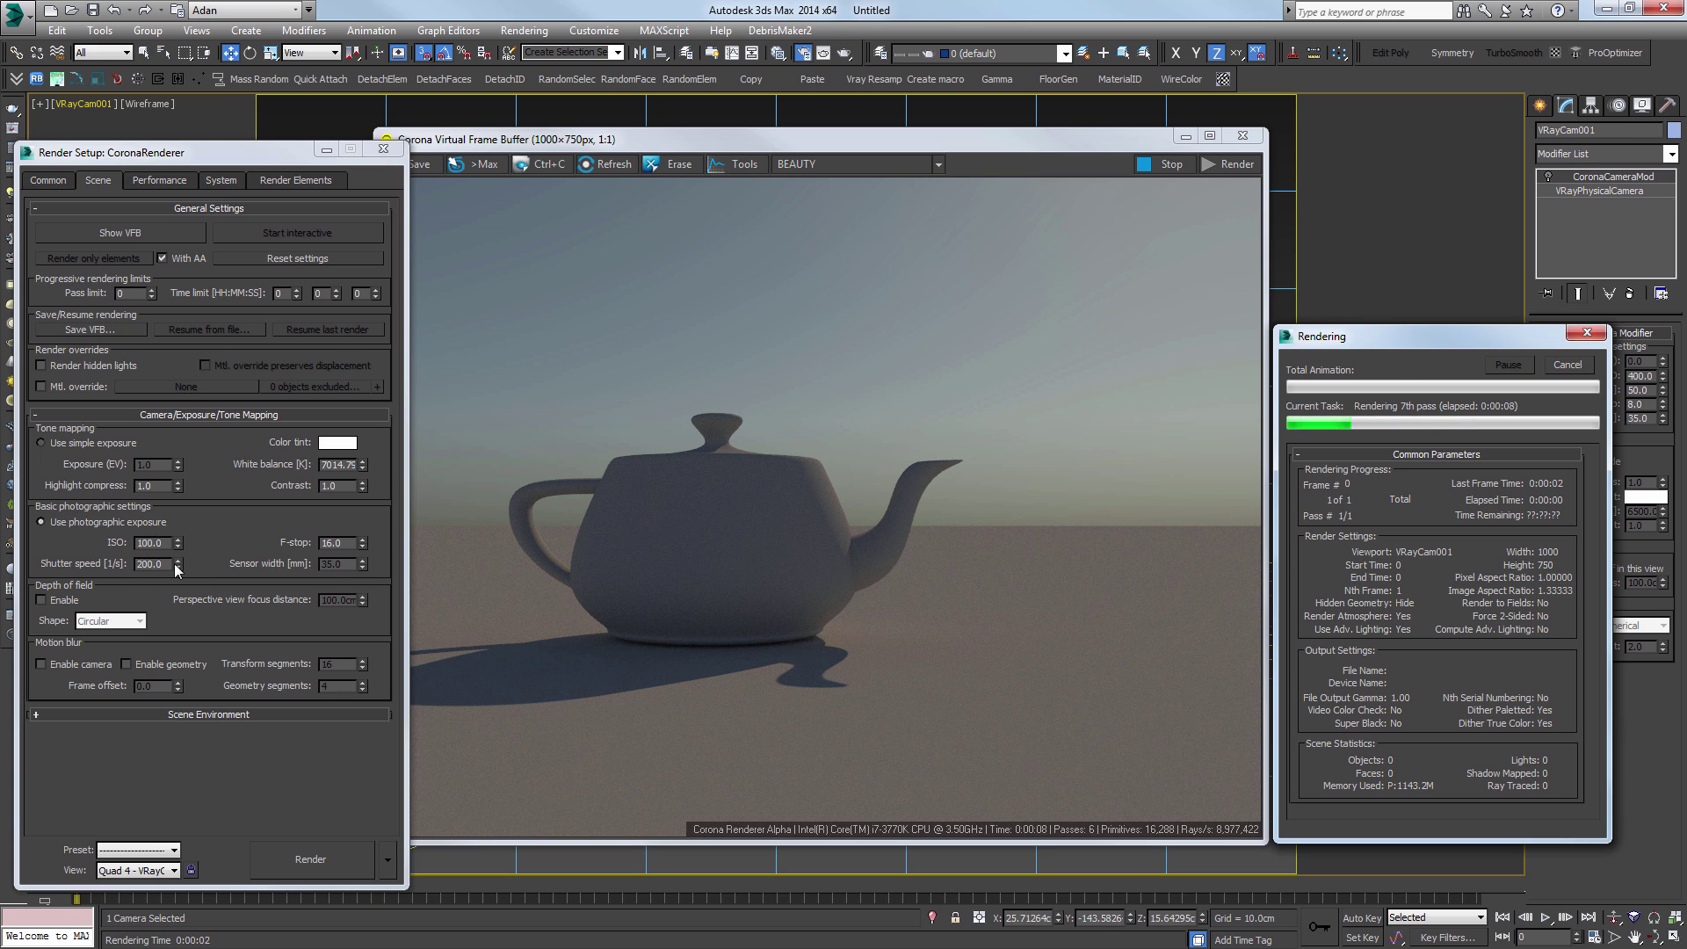
Step: Raise the scene's photographic ISO to 200 during the render, stop it and close the frame buffer
mouse_move(178, 566)
mouse_down()
mouse_move(181, 462)
mouse_move(204, 664)
mouse_move(181, 536)
mouse_up()
right_click(181, 535)
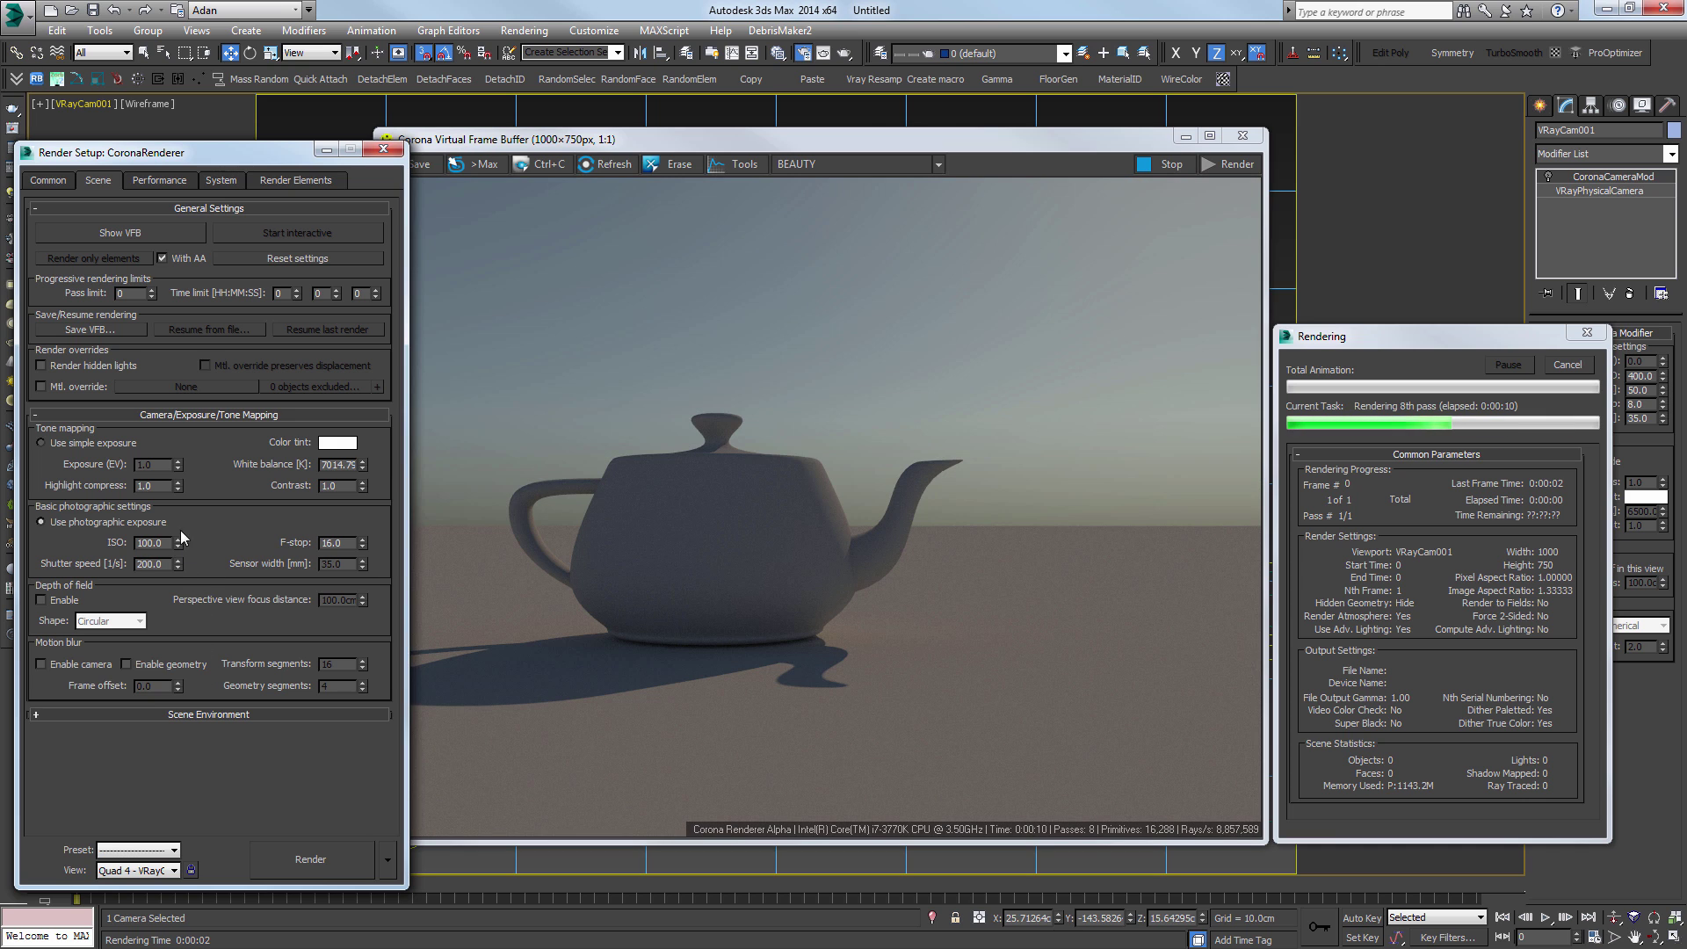
text(200)
key(Return)
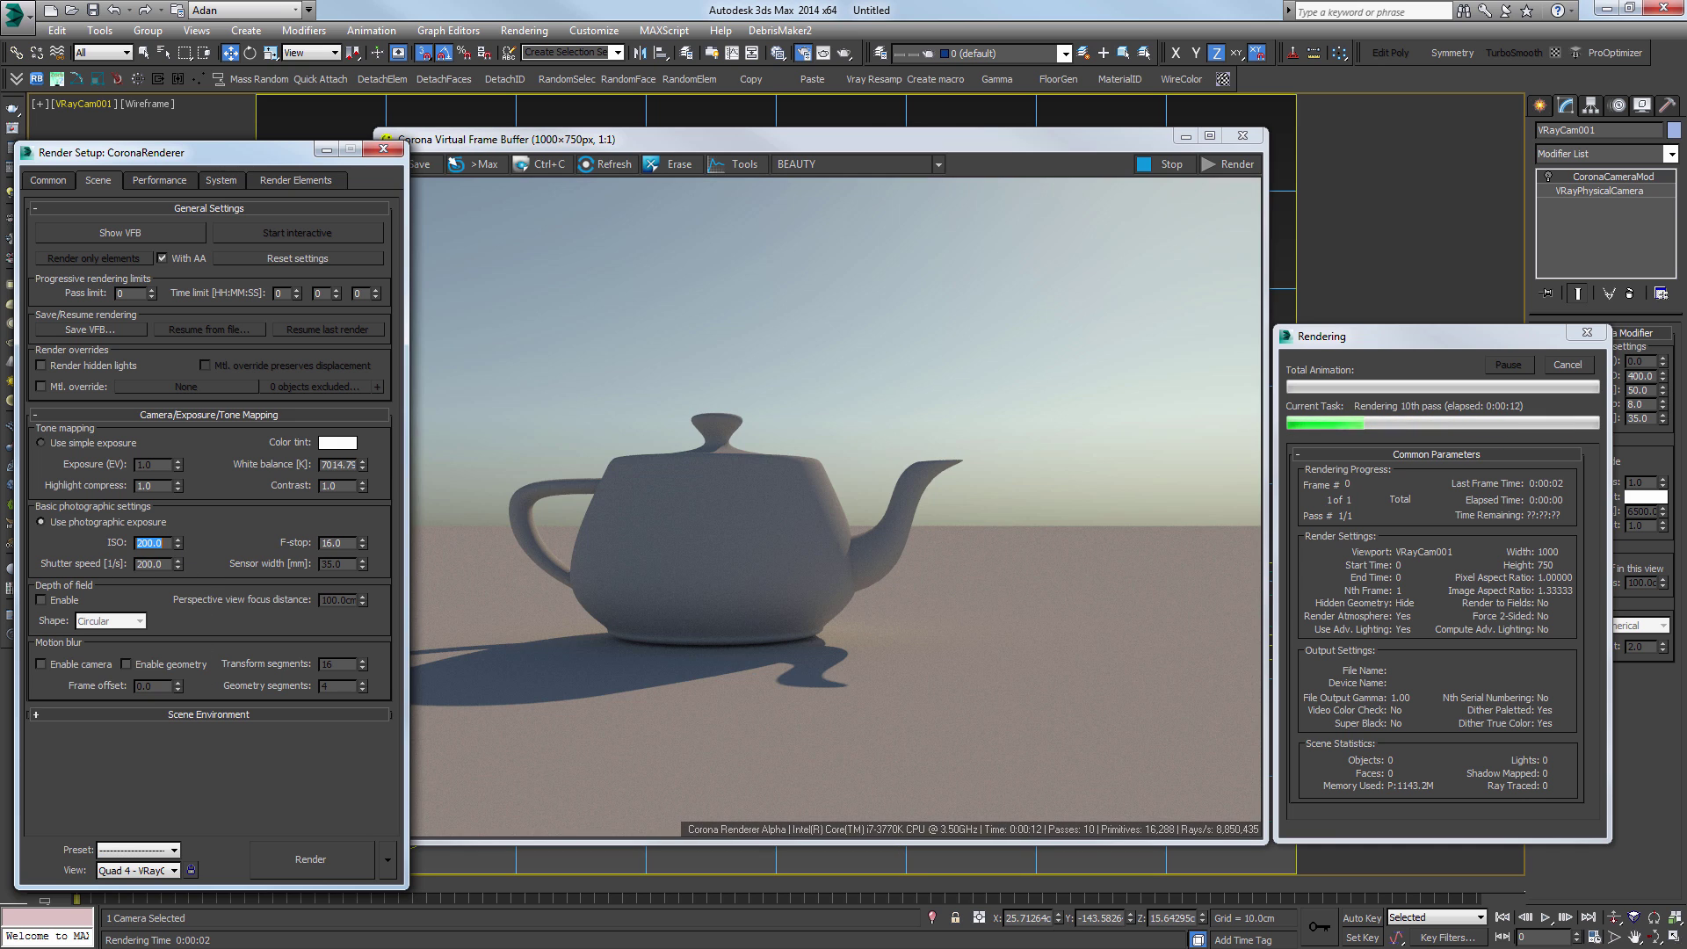
click(1567, 364)
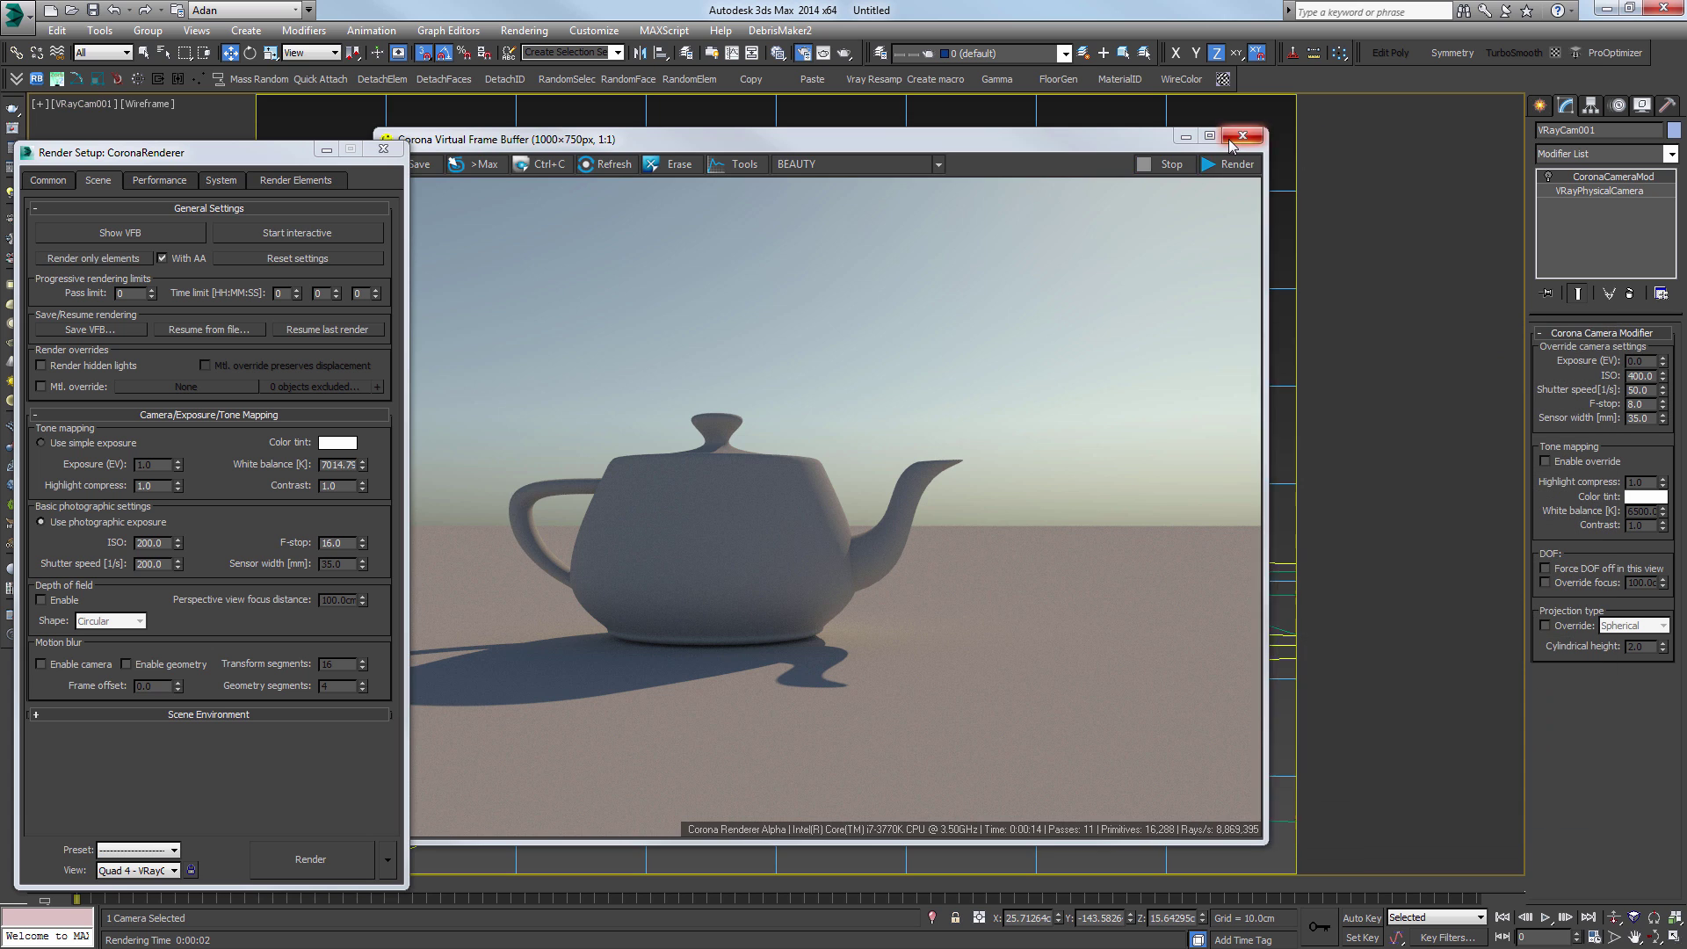
click(1243, 135)
Step: Set the Corona Sun's rotation to 26 degrees and test-render the camera view, closing the frame buffer when done
drag(1084, 384, 977, 273)
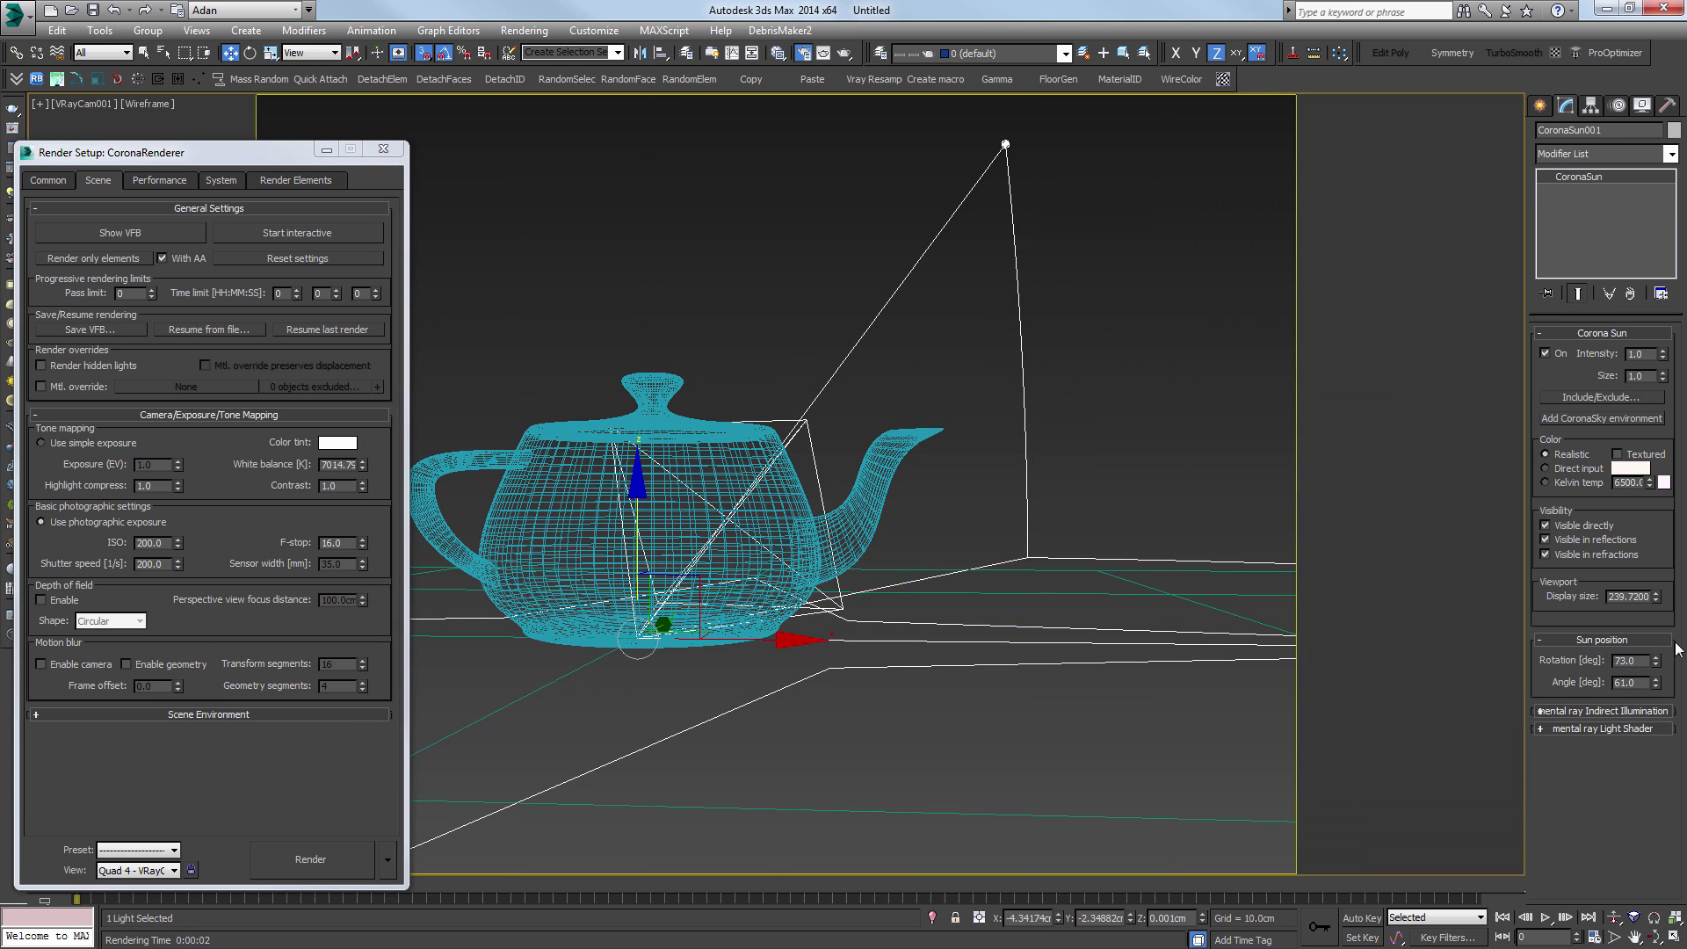
drag(1655, 661, 1657, 702)
click(308, 860)
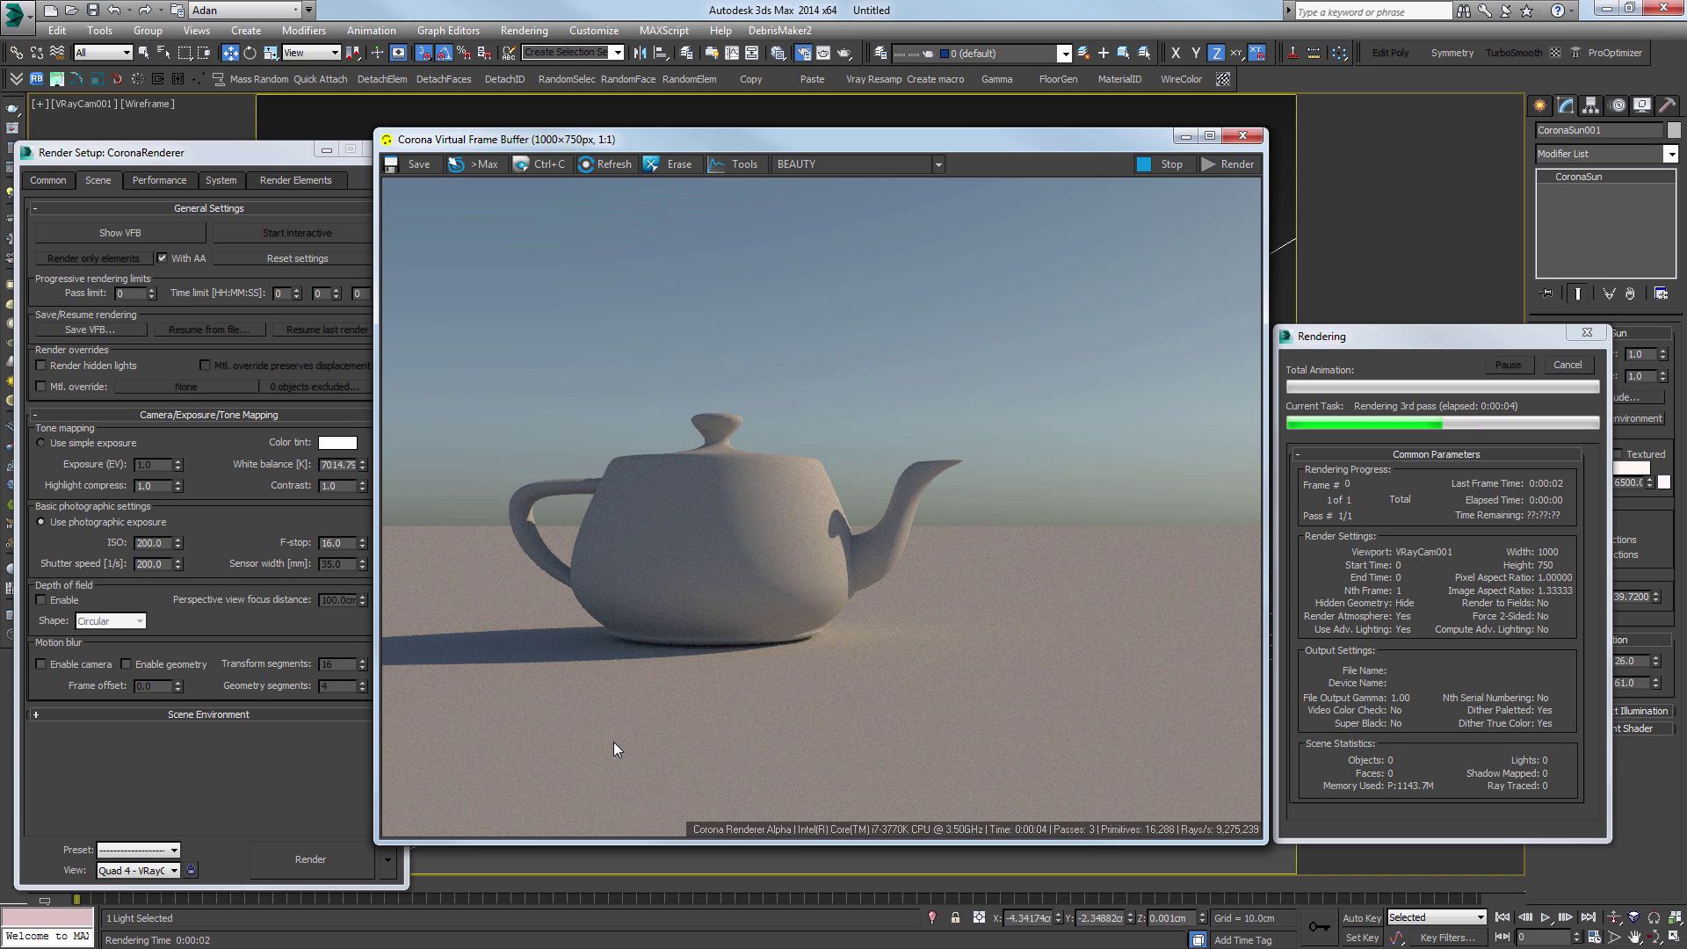
click(1567, 364)
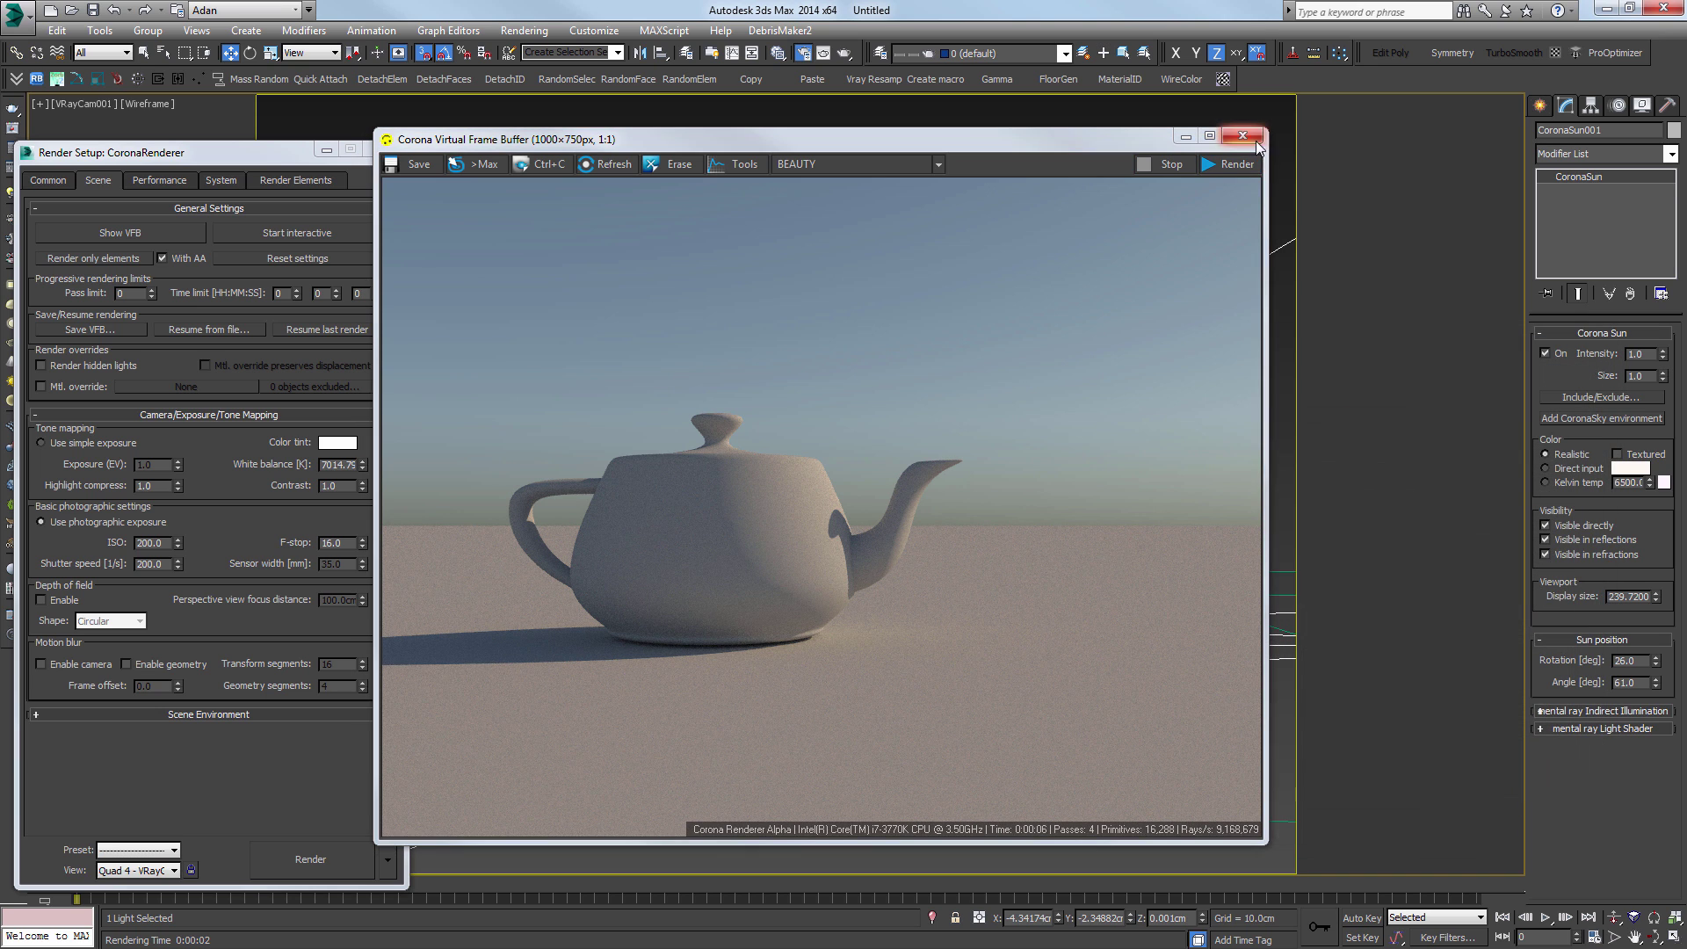
click(1256, 143)
Step: Delete the Corona Sun in the top view
click(975, 314)
key(t)
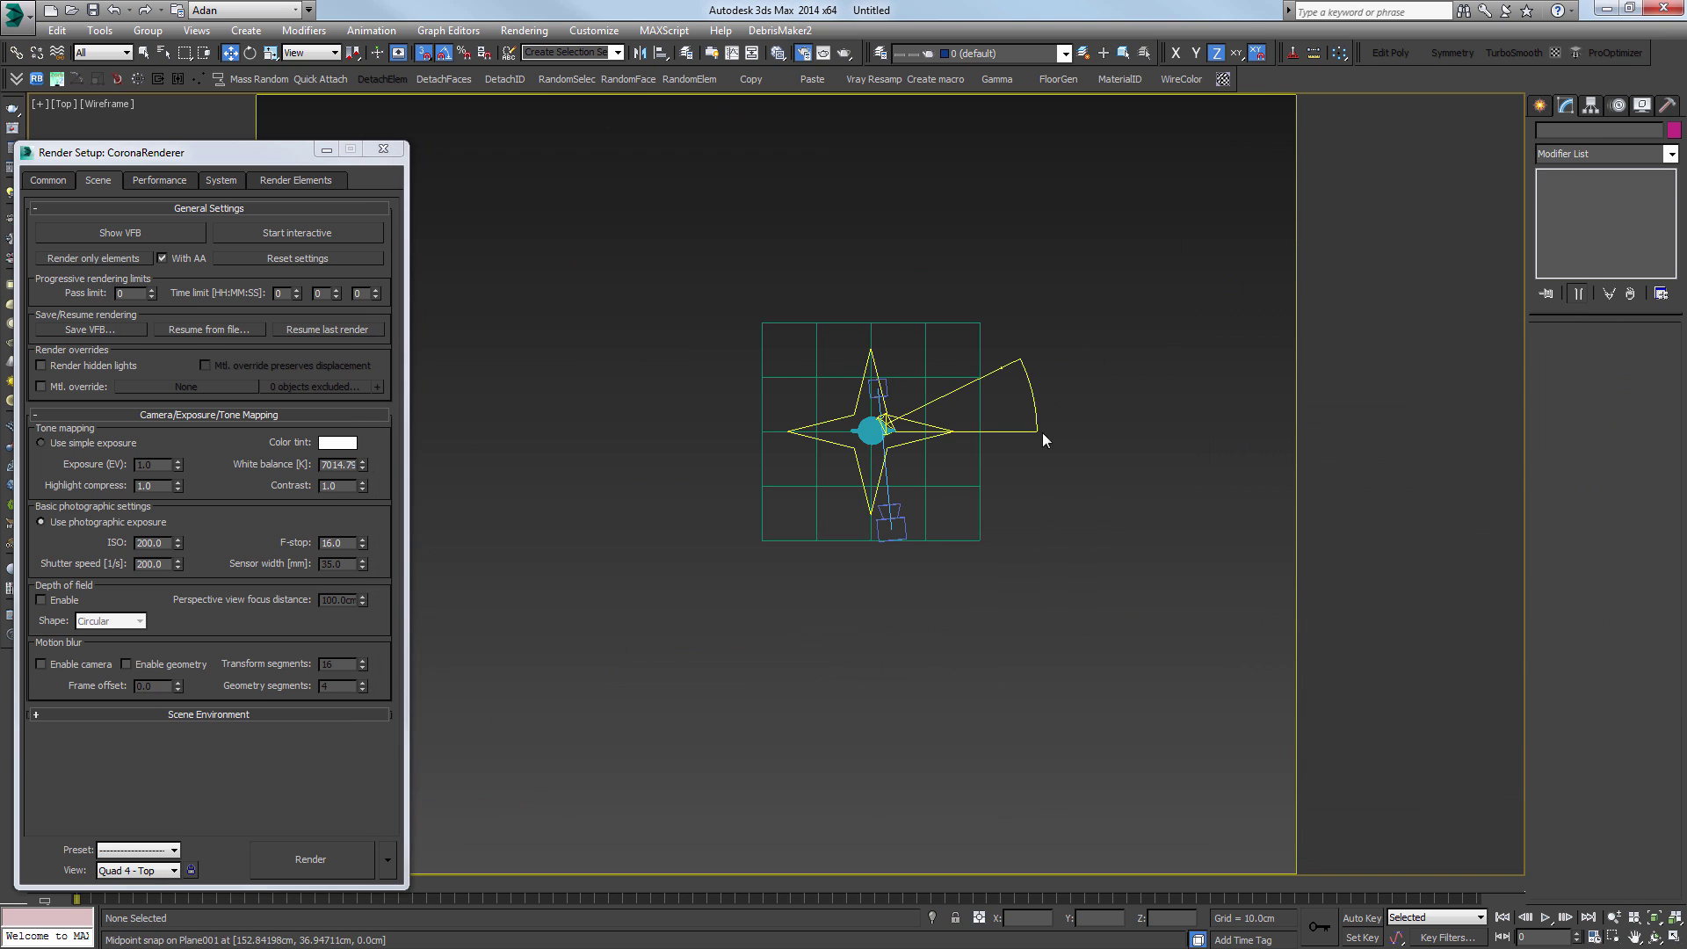
click(1043, 433)
scroll(1028, 432, up, 2)
key(Delete)
Step: Open the environment settings beside the render setup and expand the Scene Environment section of the Corona scene settings
alt+middle_drag(881, 537, 817, 457)
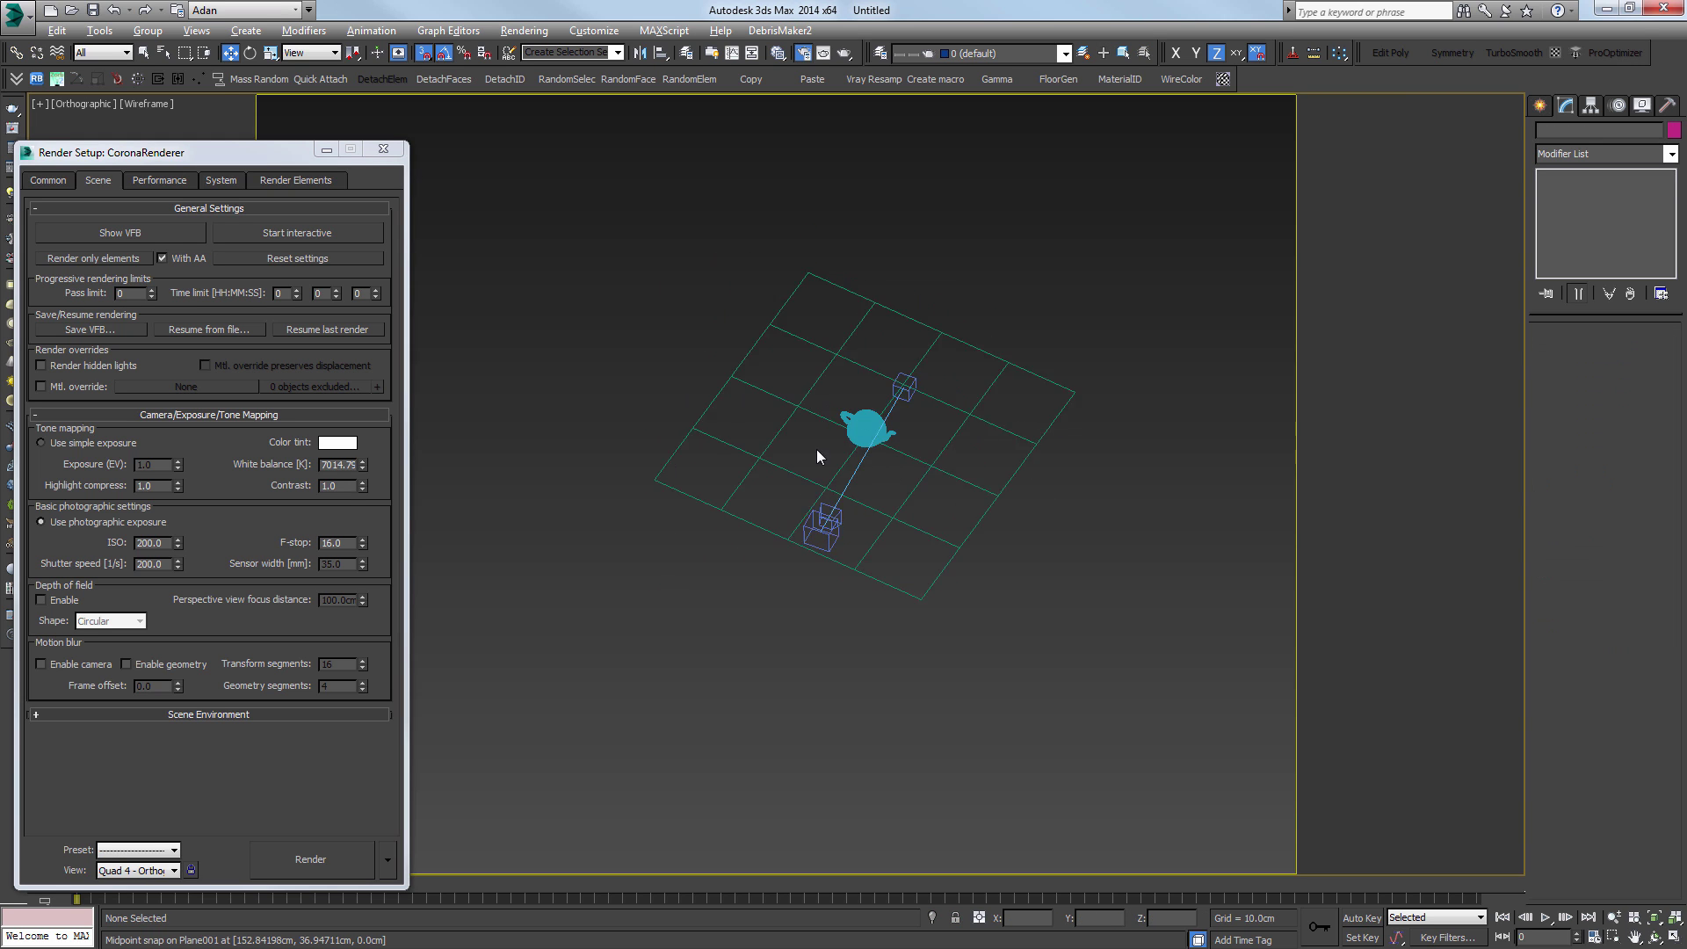
scroll(817, 456, up, 4)
click(818, 458)
scroll(822, 461, up, 2)
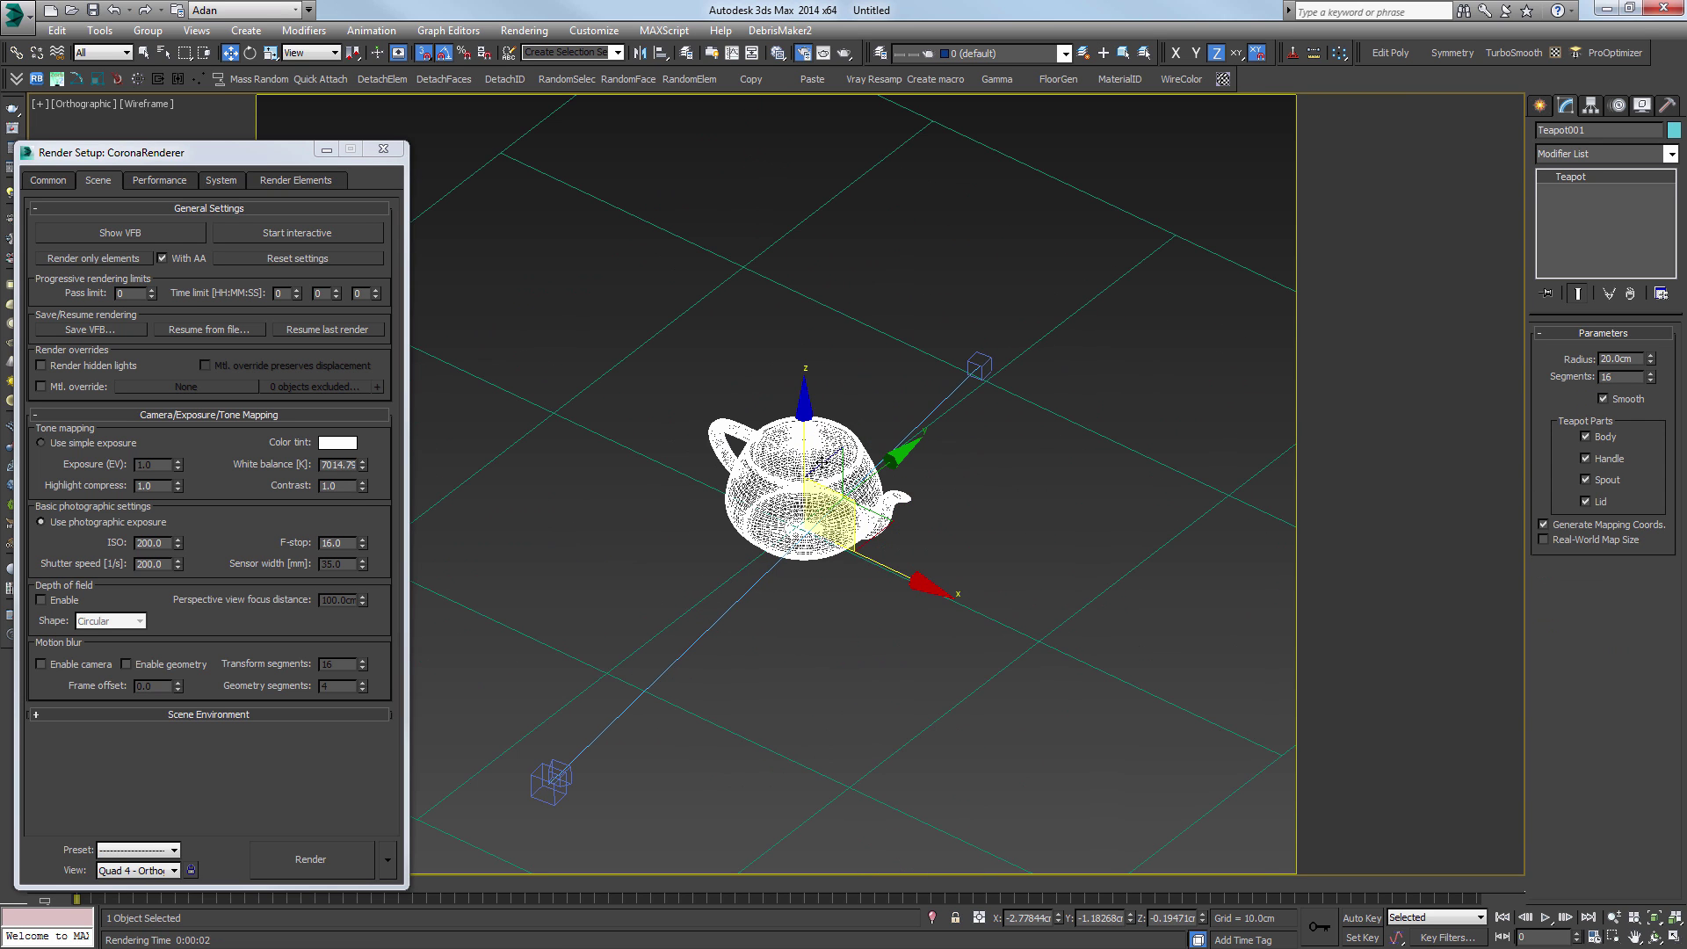
key(8)
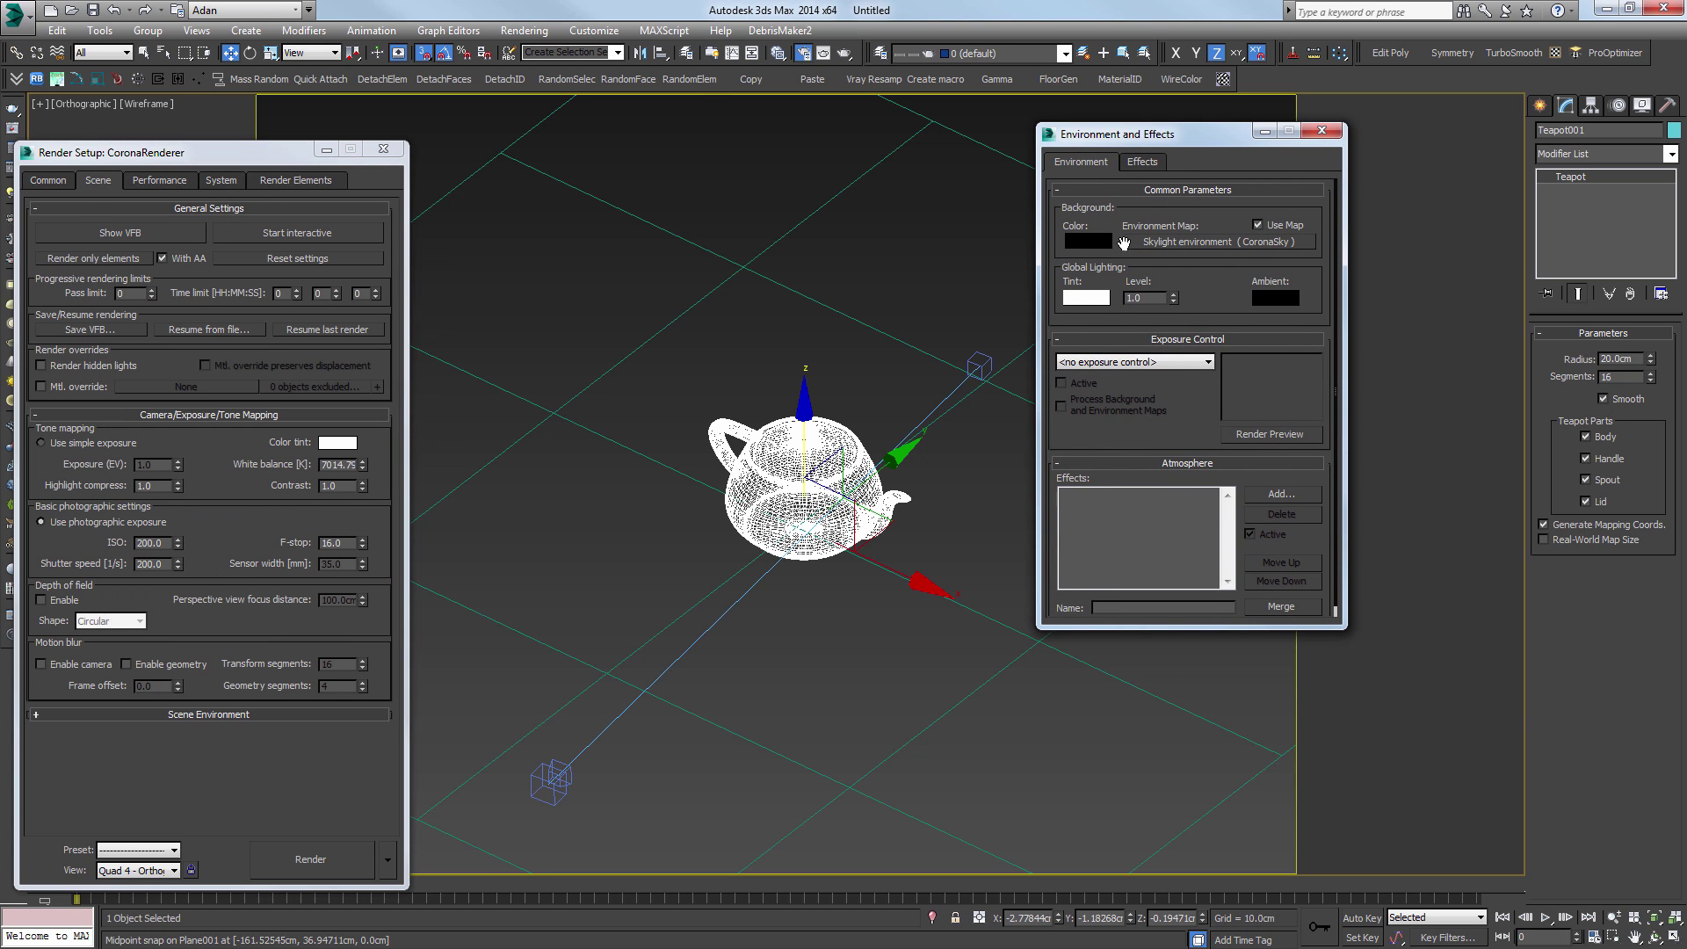
drag(228, 161, 835, 135)
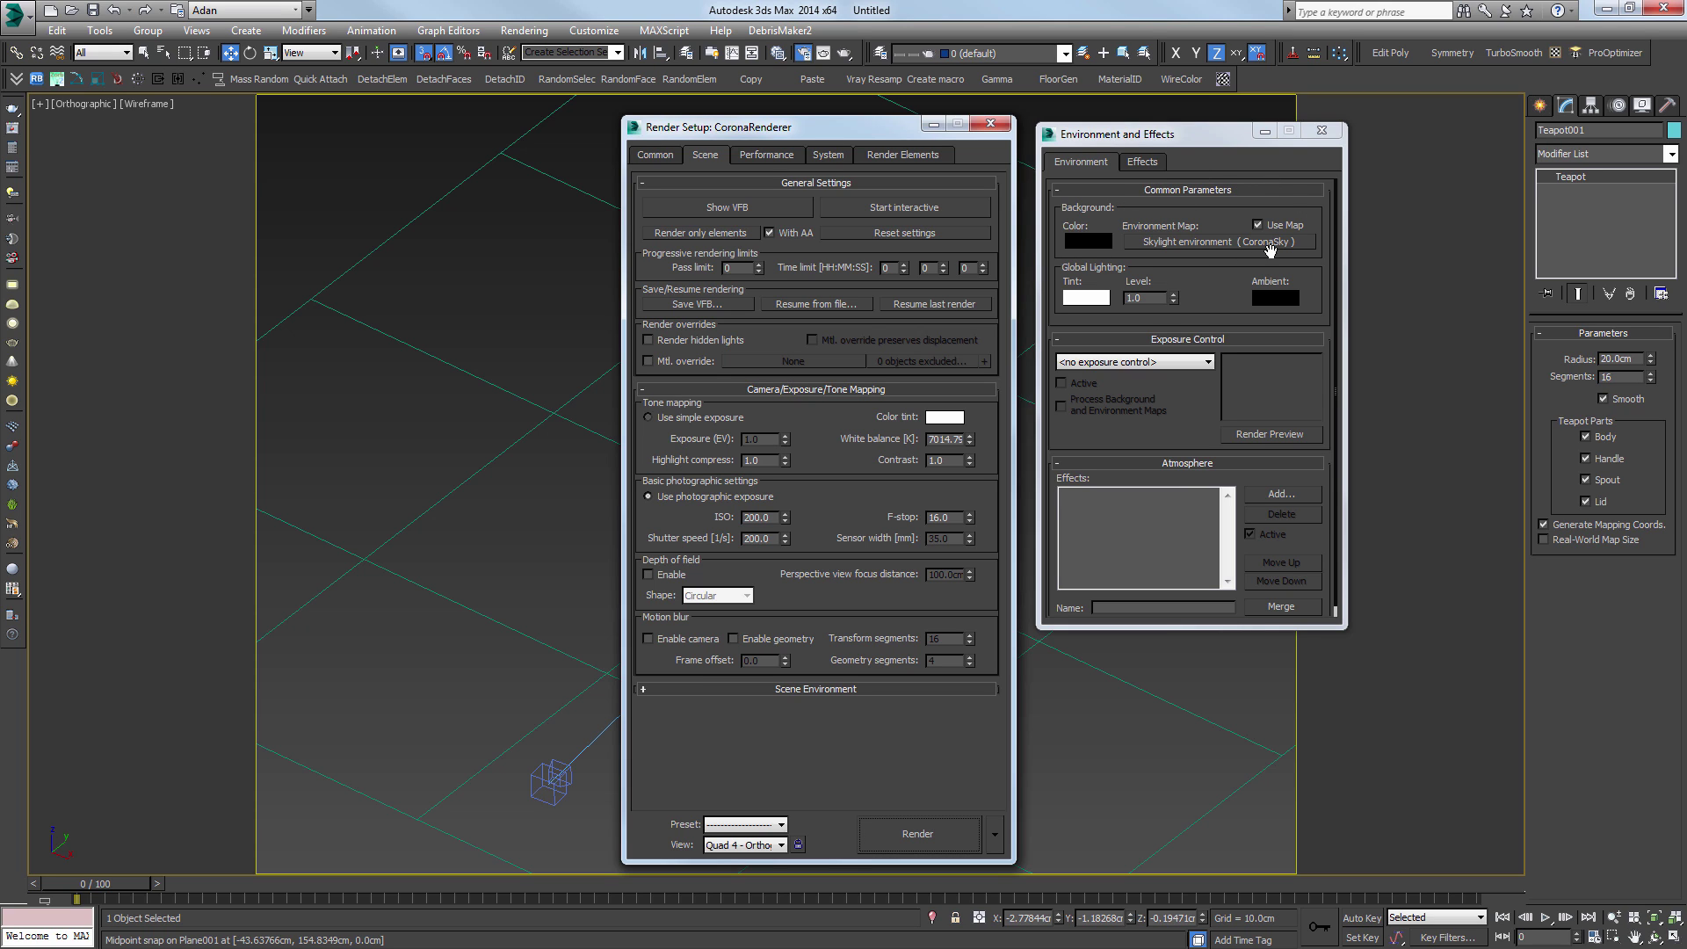
click(814, 690)
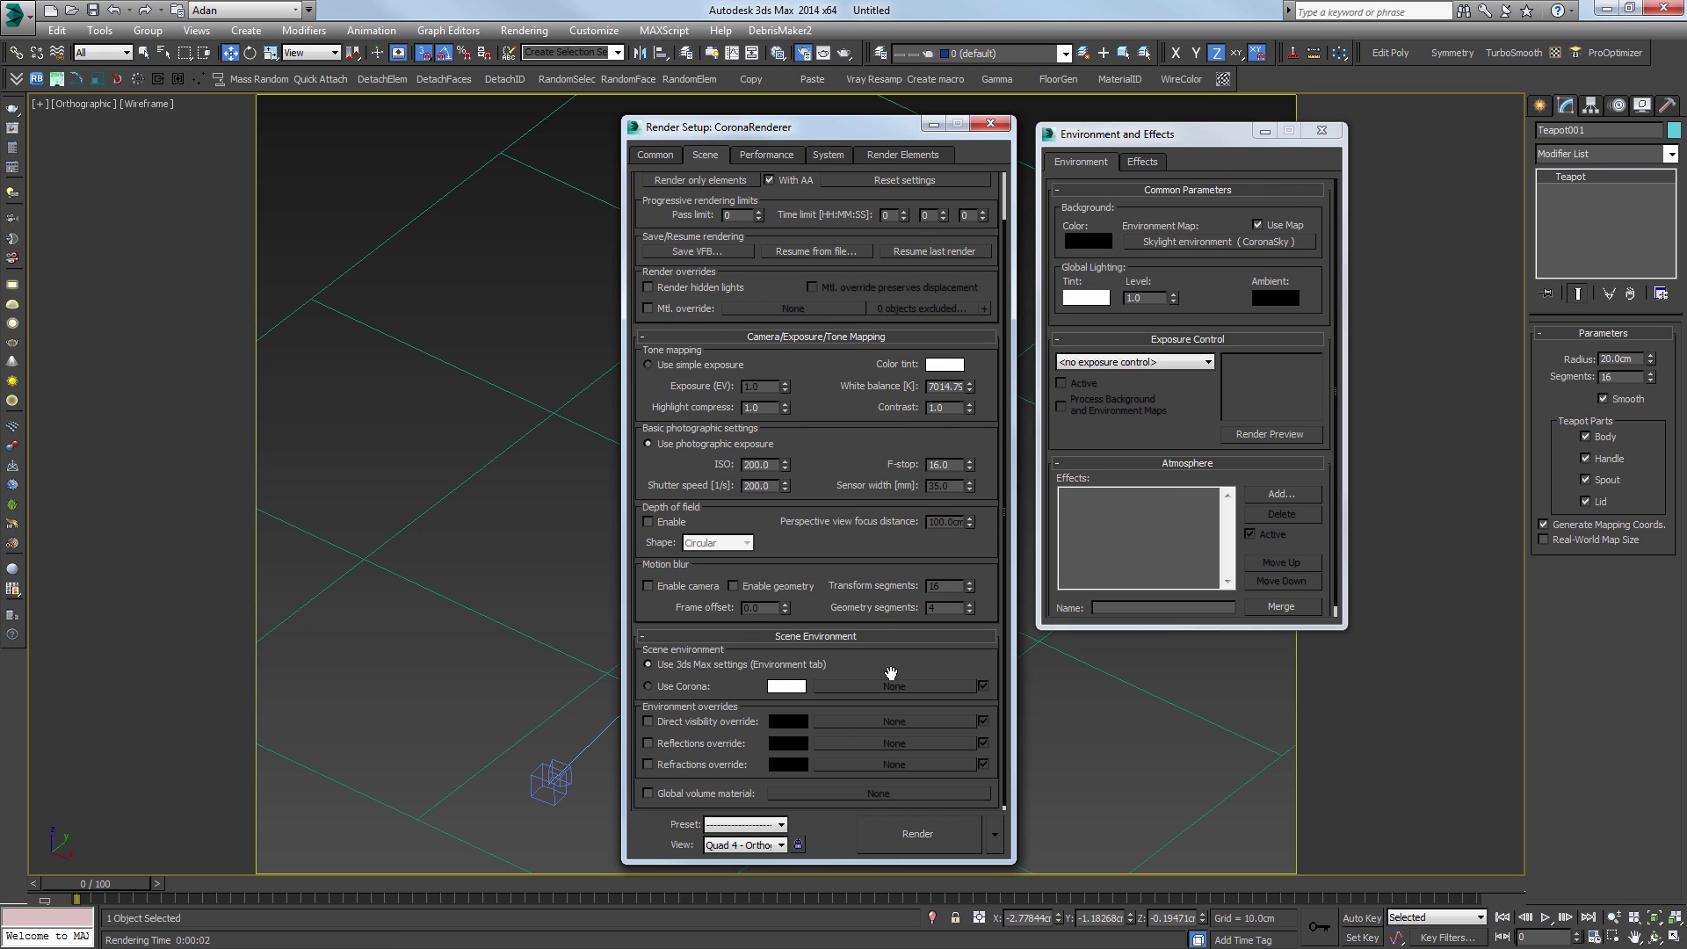
scroll(891, 615, down, 1)
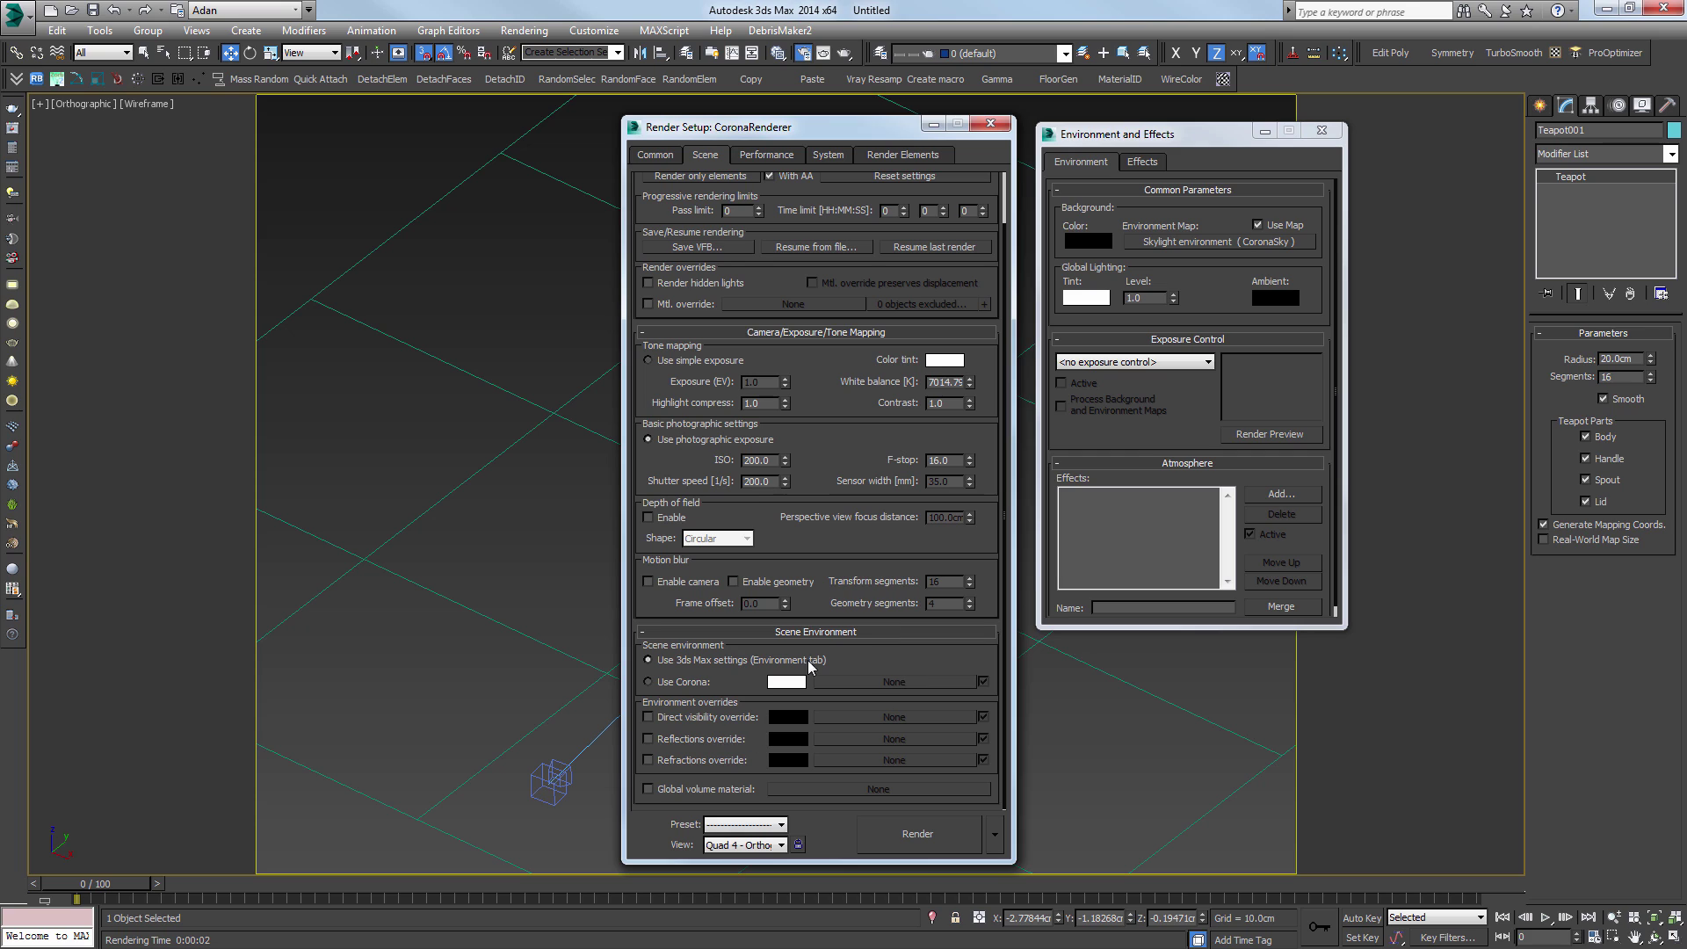
Step: Deselect the teapot and open the Slate Material Editor
click(673, 685)
click(394, 550)
key(m)
drag(655, 135, 748, 76)
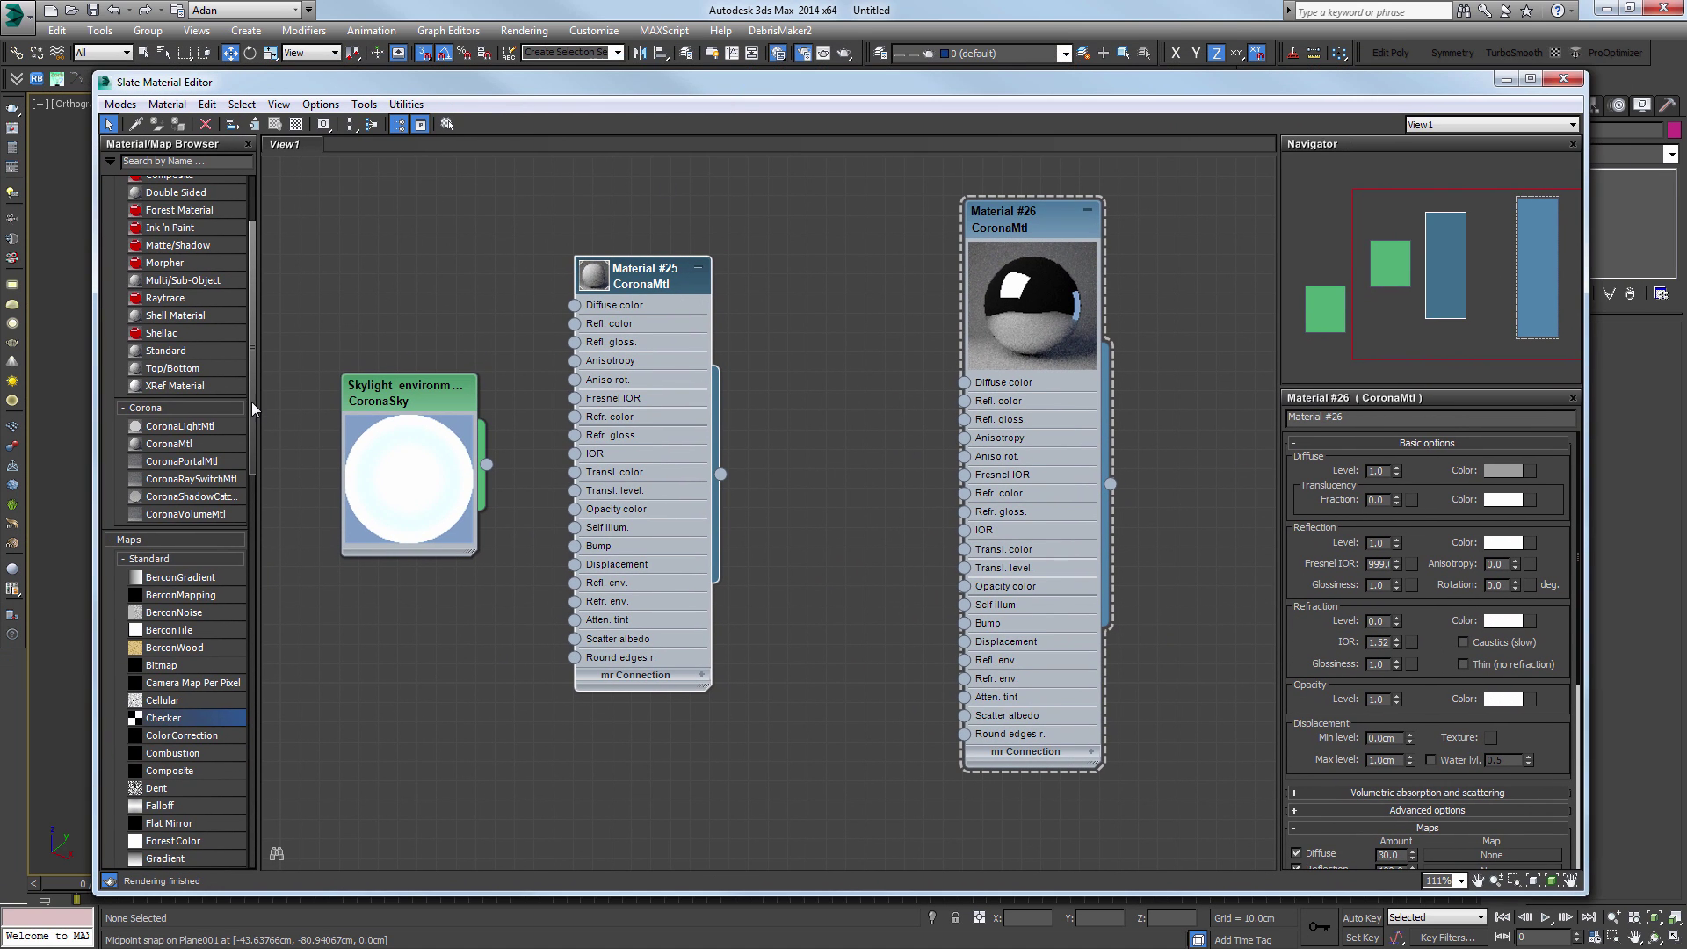
Step: Add a new VRayHDRI map to the material node view and delete it again
drag(252, 402, 288, 833)
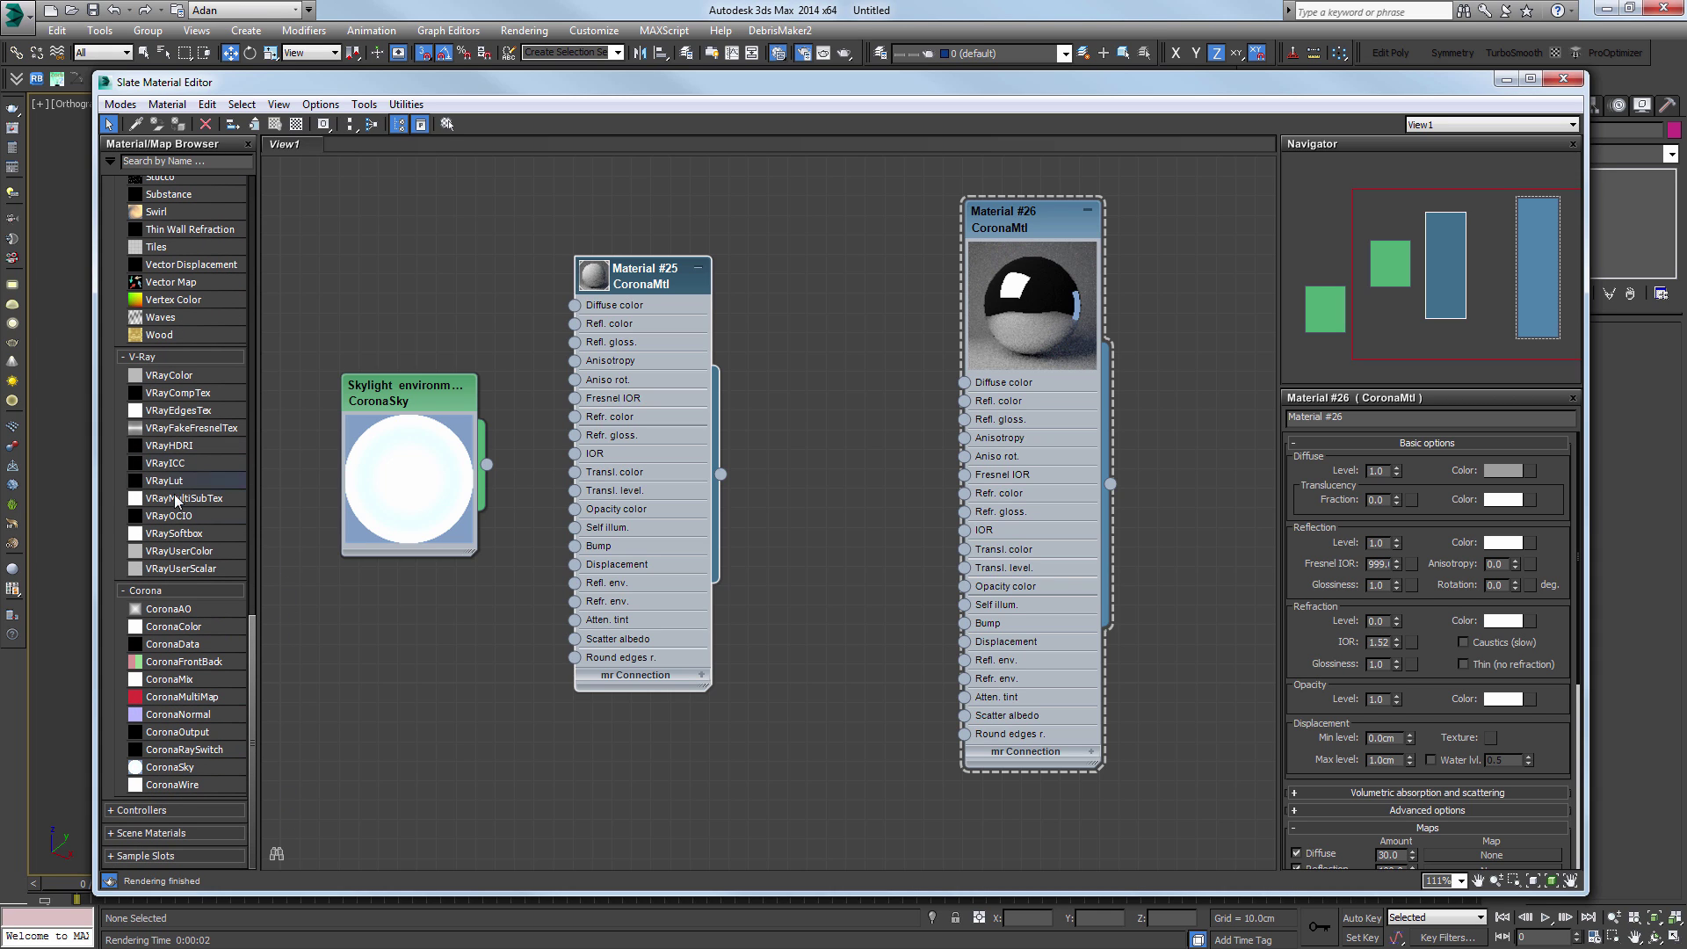
drag(180, 446, 391, 711)
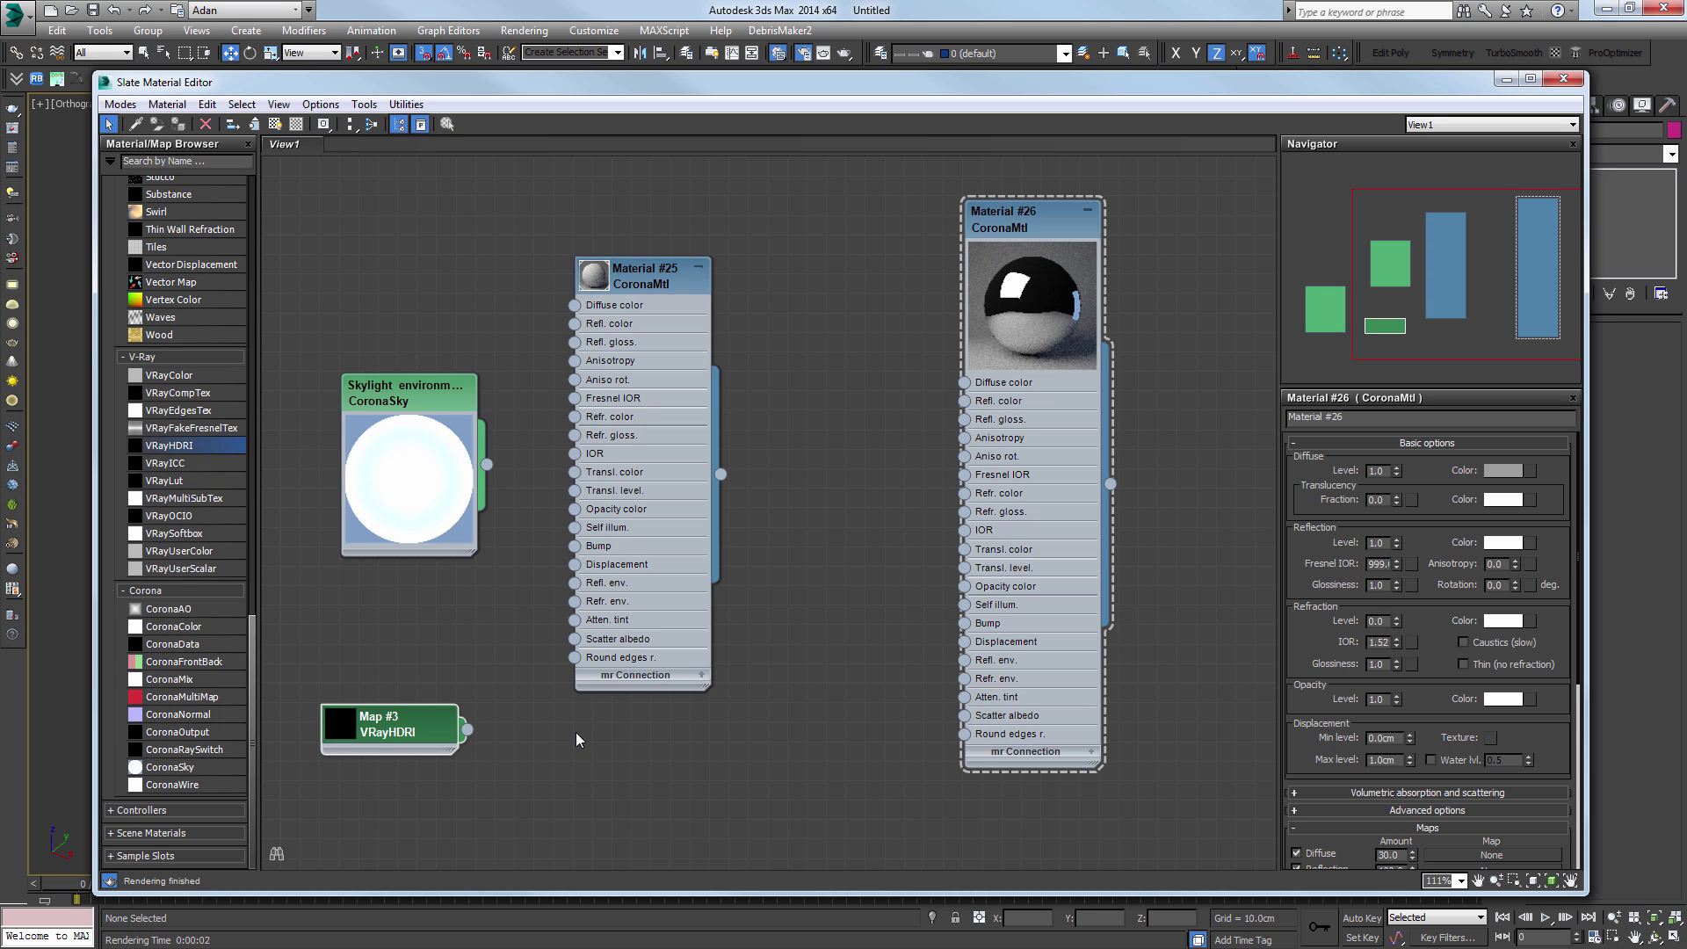
scroll(762, 494, down, 2)
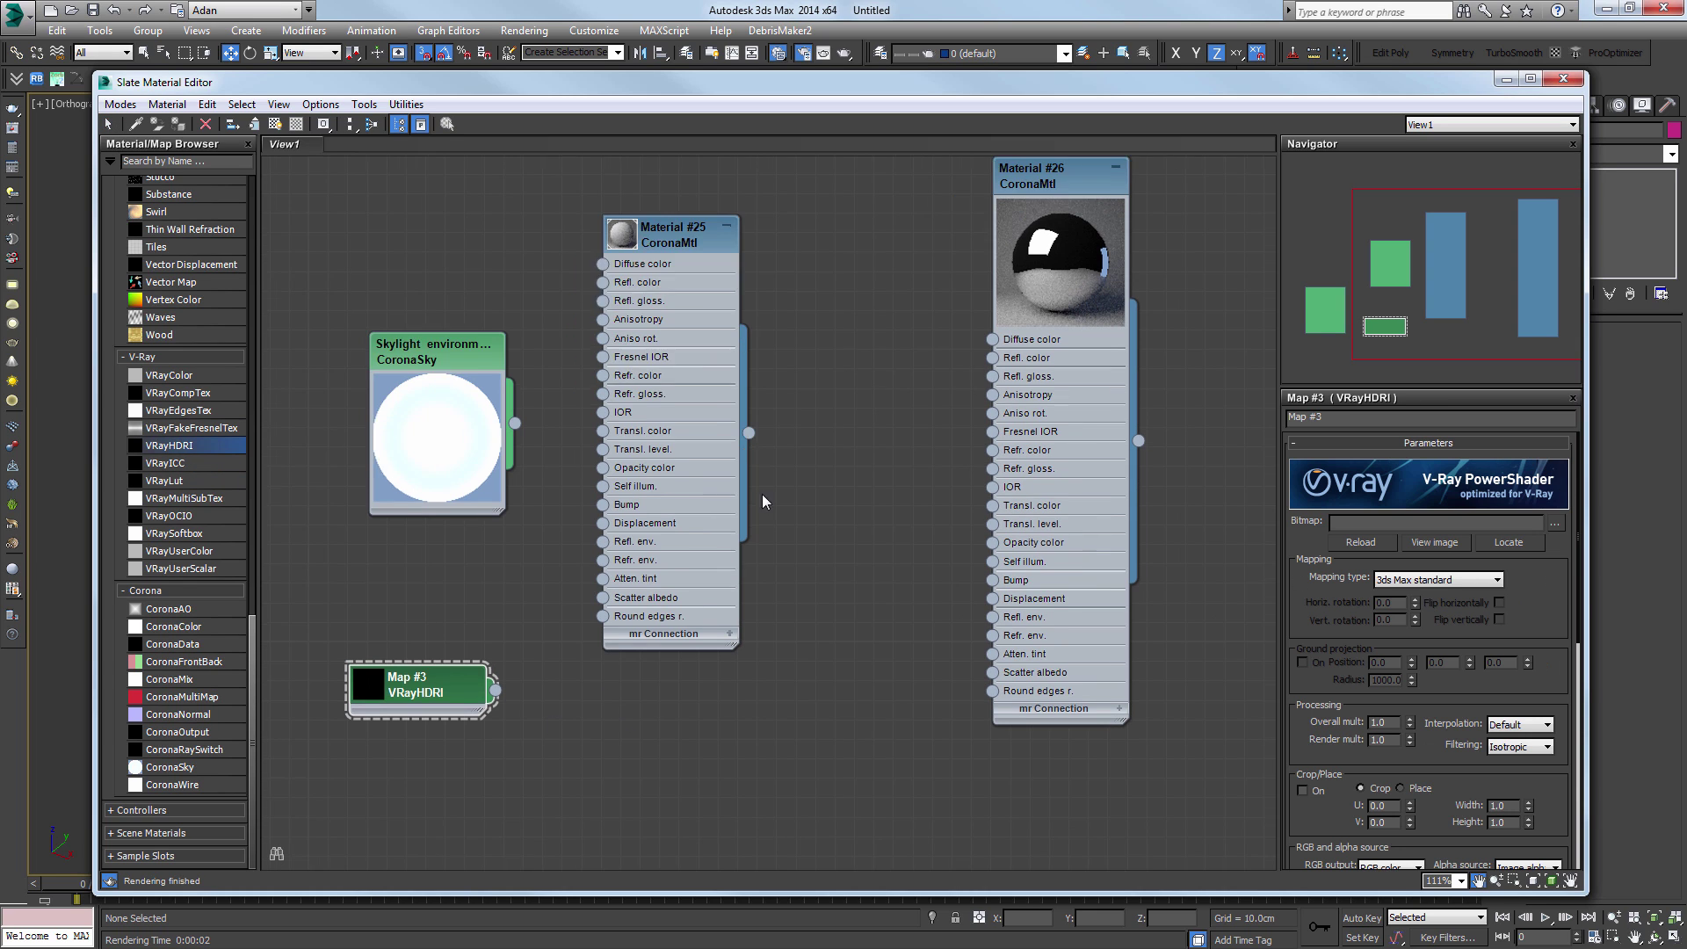
middle_drag(542, 575, 704, 545)
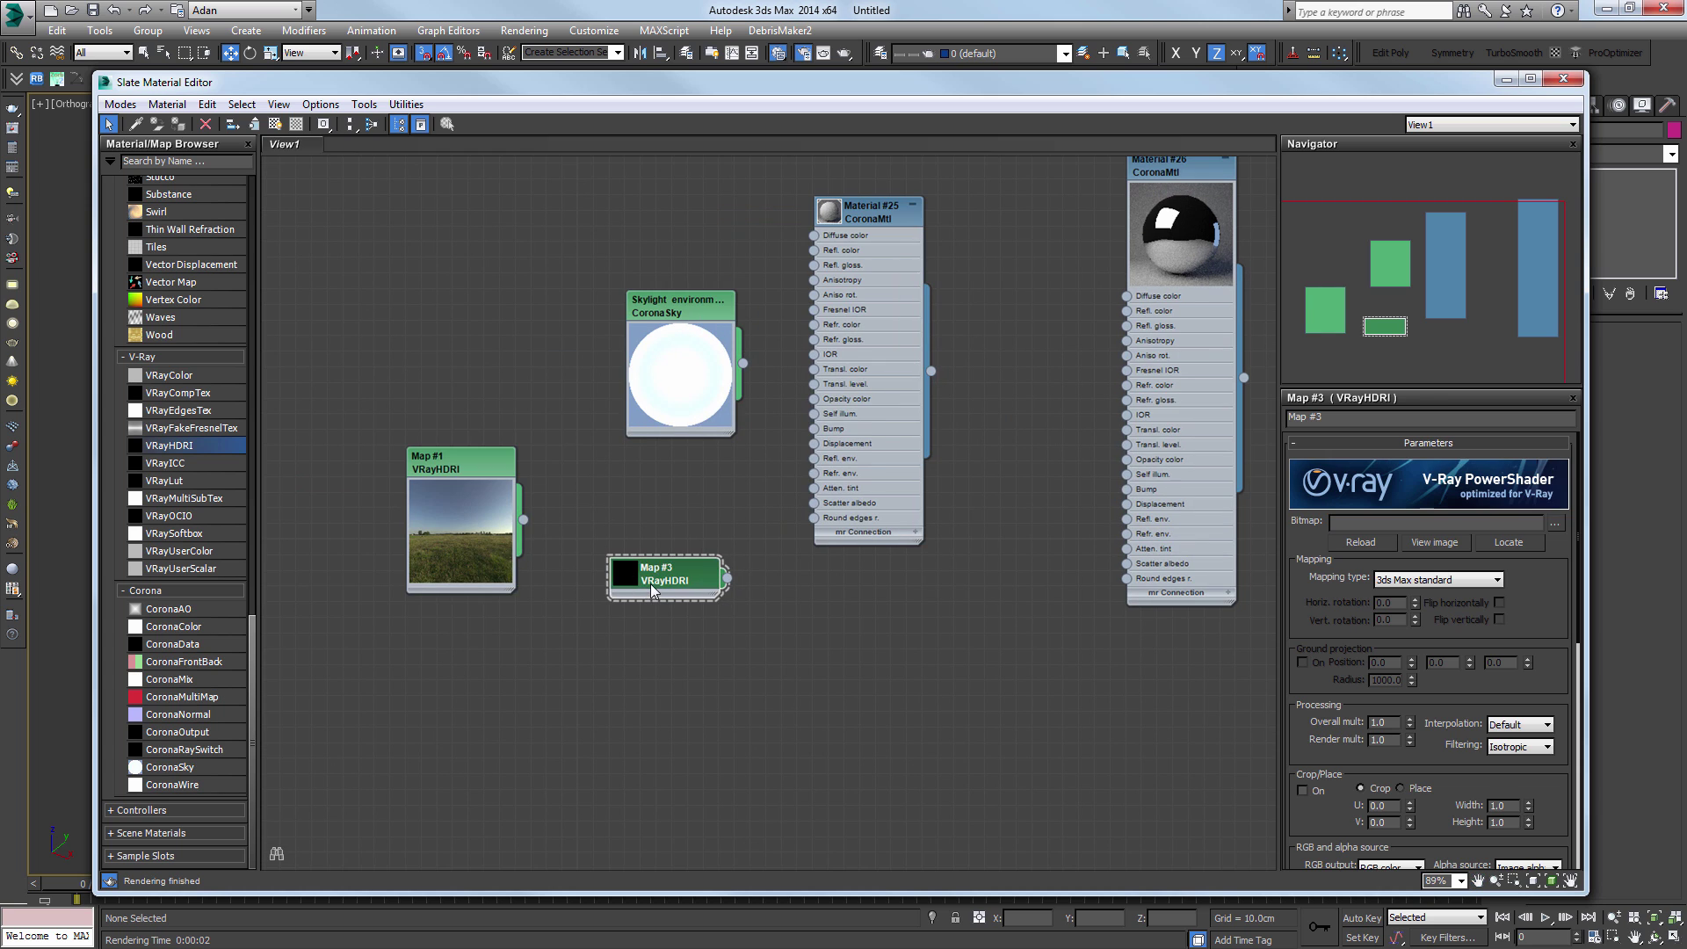
key(Delete)
Step: Assign the existing VRayHDRI field panorama to the environment map as an instance and close the open dialogs
double_click(440, 467)
drag(1122, 86, 965, 123)
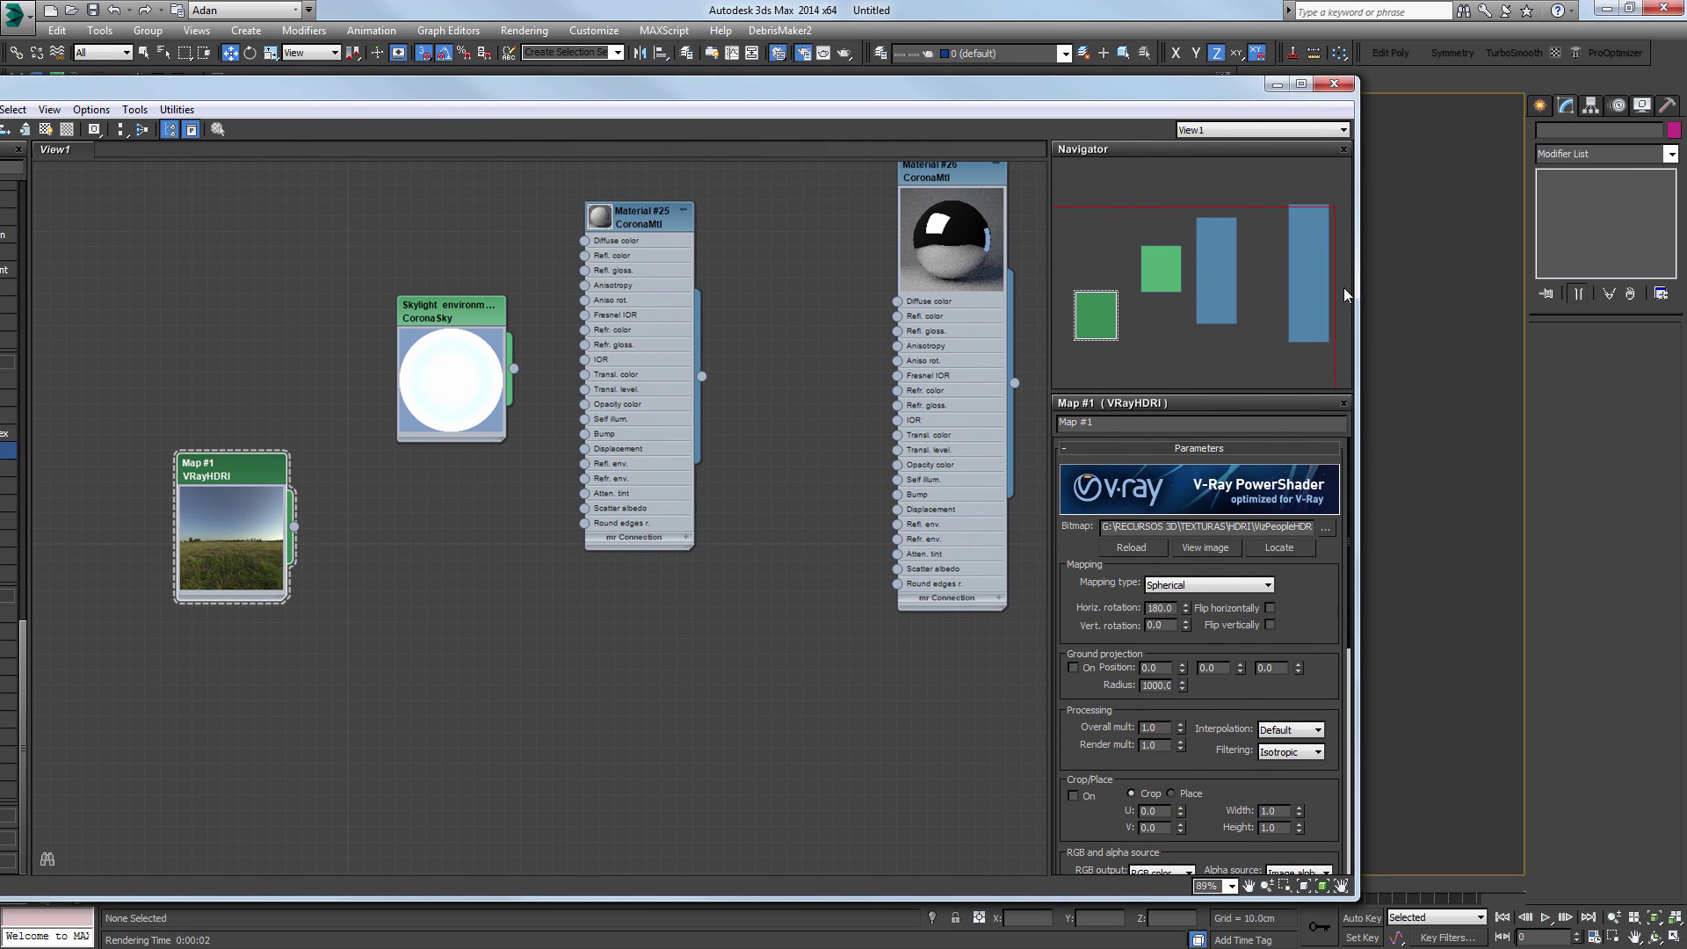
drag(1347, 295, 692, 296)
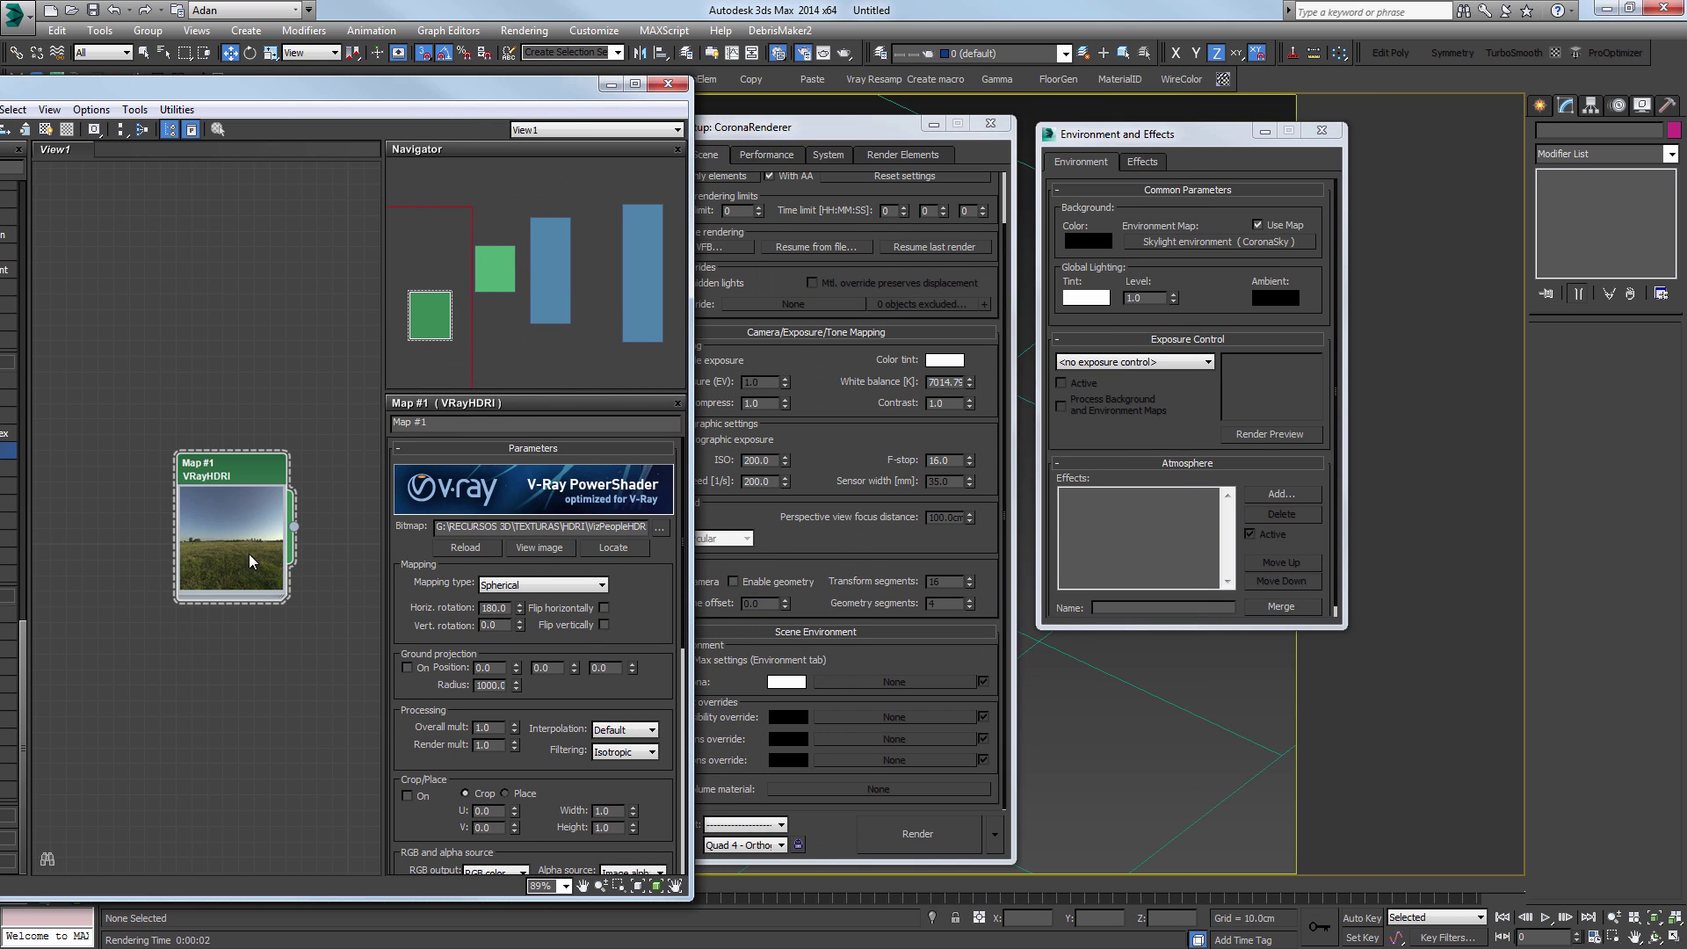
drag(294, 526, 1238, 248)
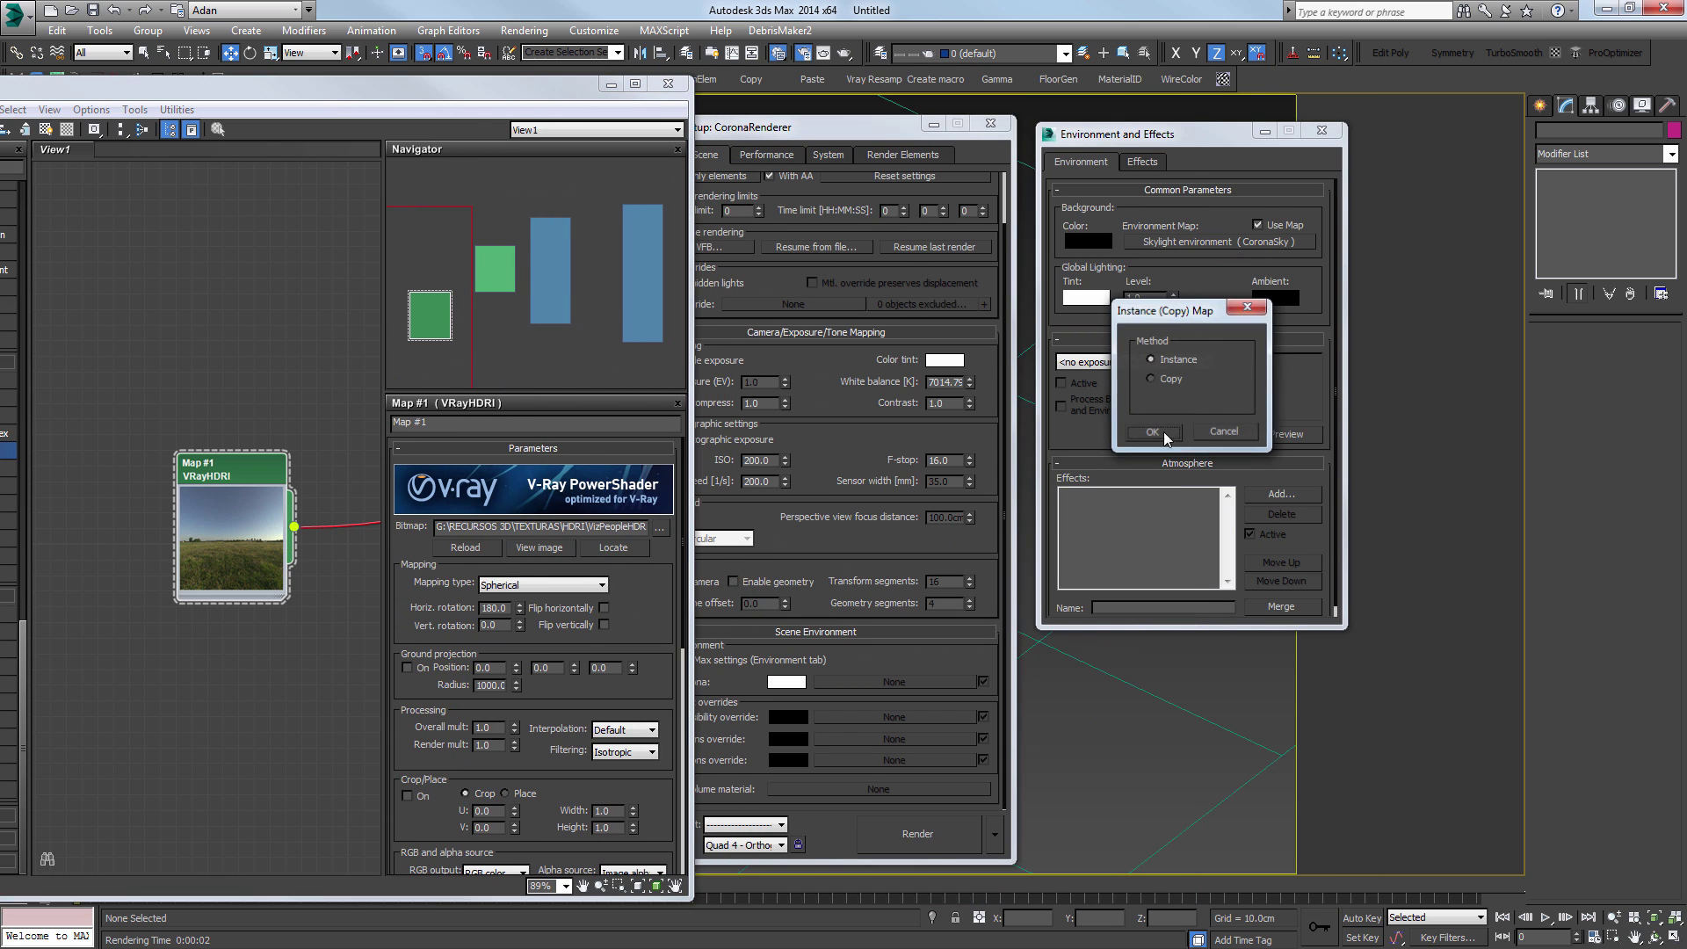
click(1158, 435)
click(1321, 131)
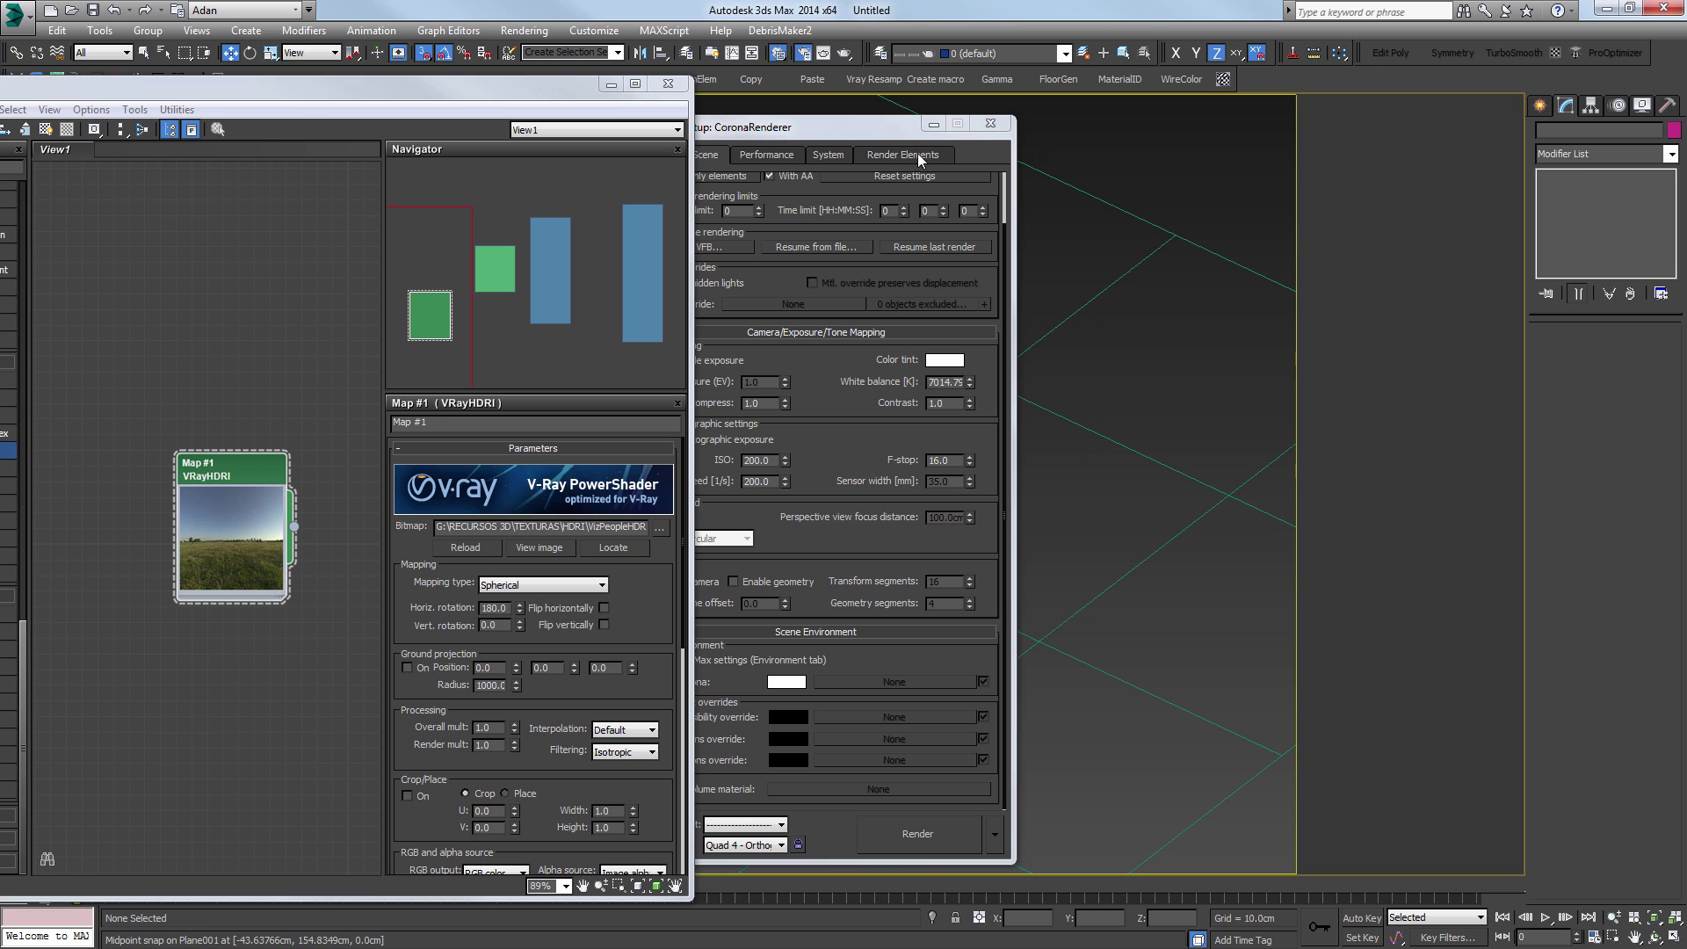
click(991, 124)
click(667, 83)
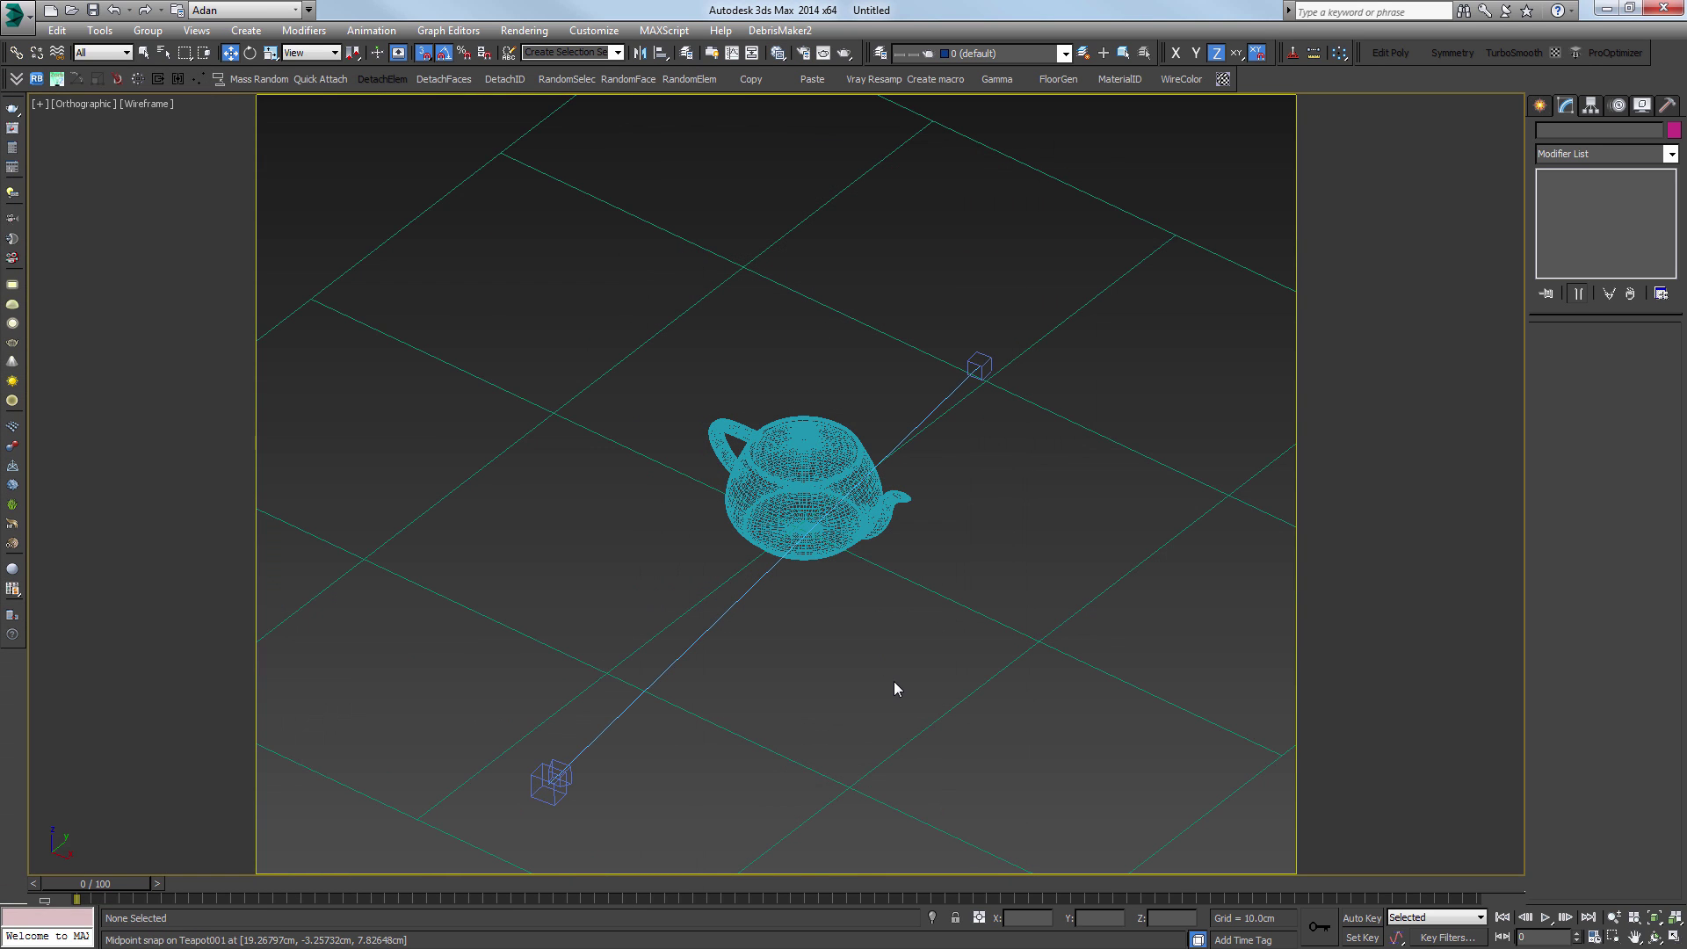
Step: Test-render the VRay camera view with the HDRI environment, check it beside the exposure settings and stop the render
key(c)
key(shift+q)
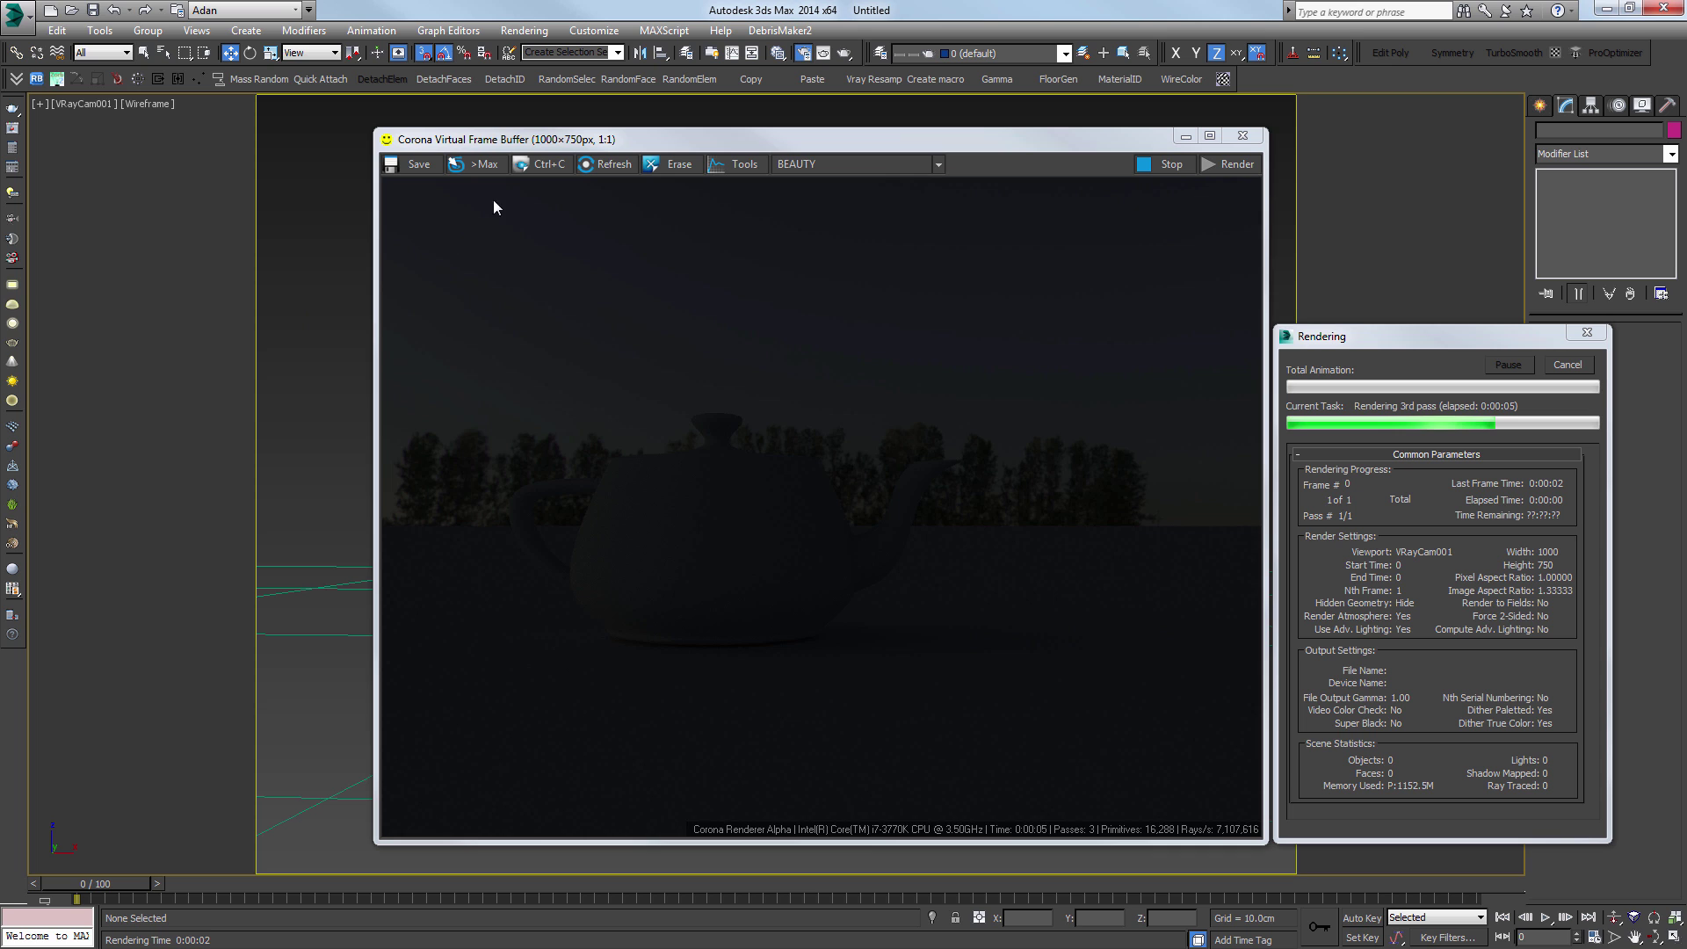
key(F10)
drag(745, 126, 146, 126)
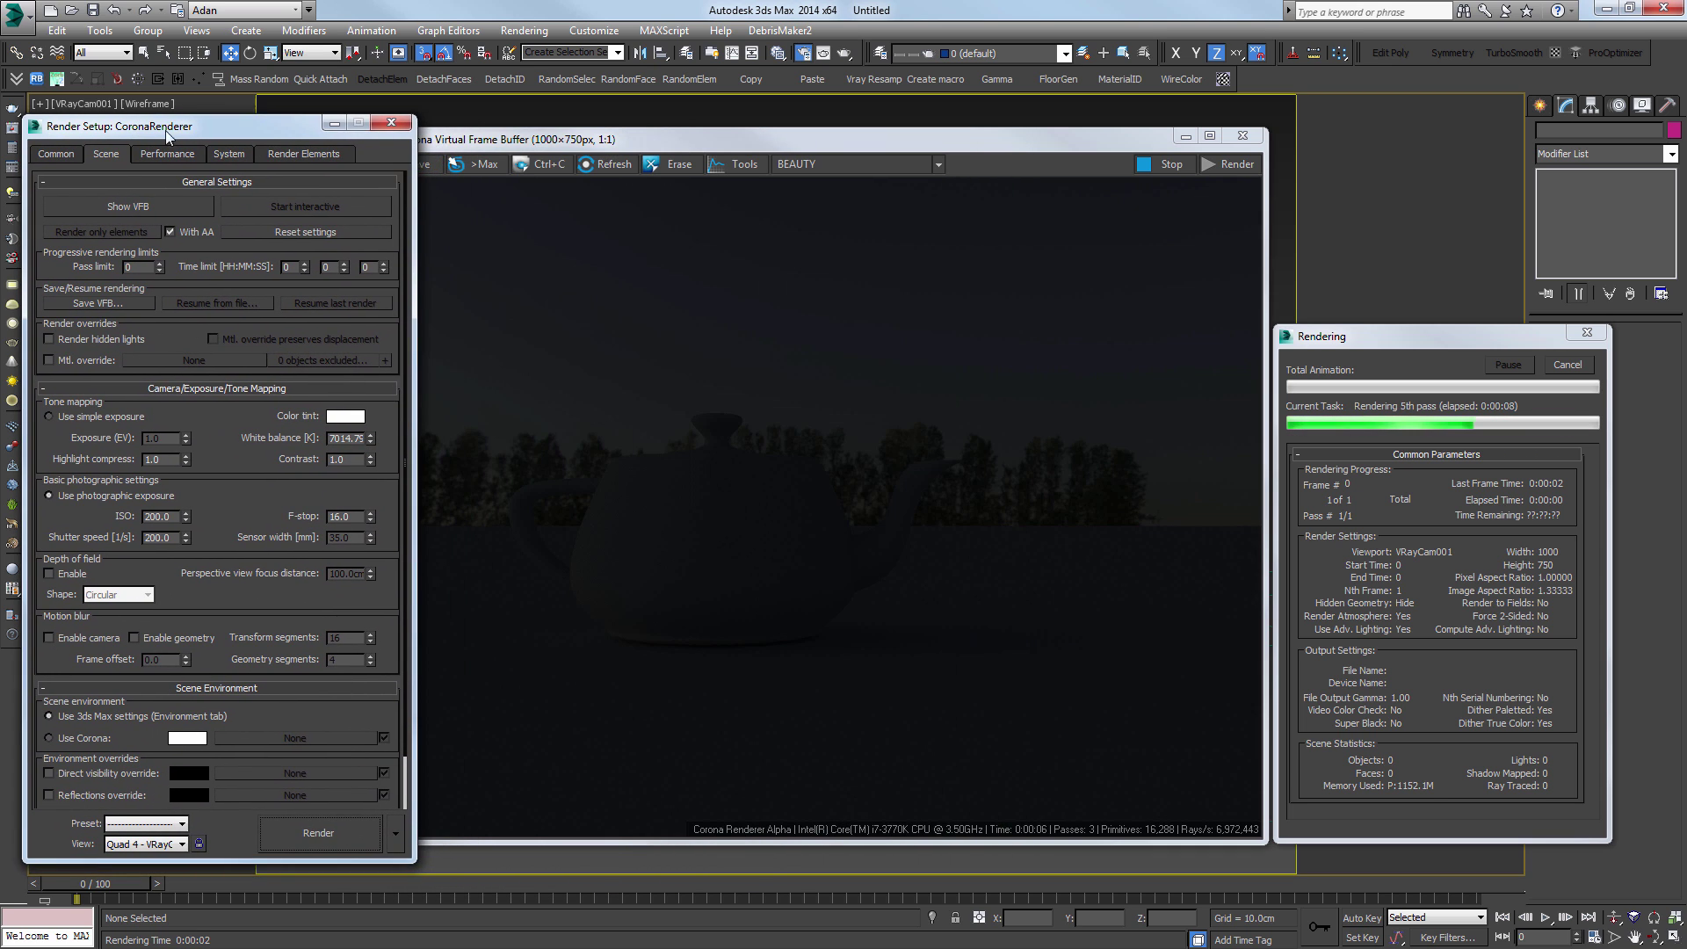
click(609, 138)
drag(609, 138, 684, 122)
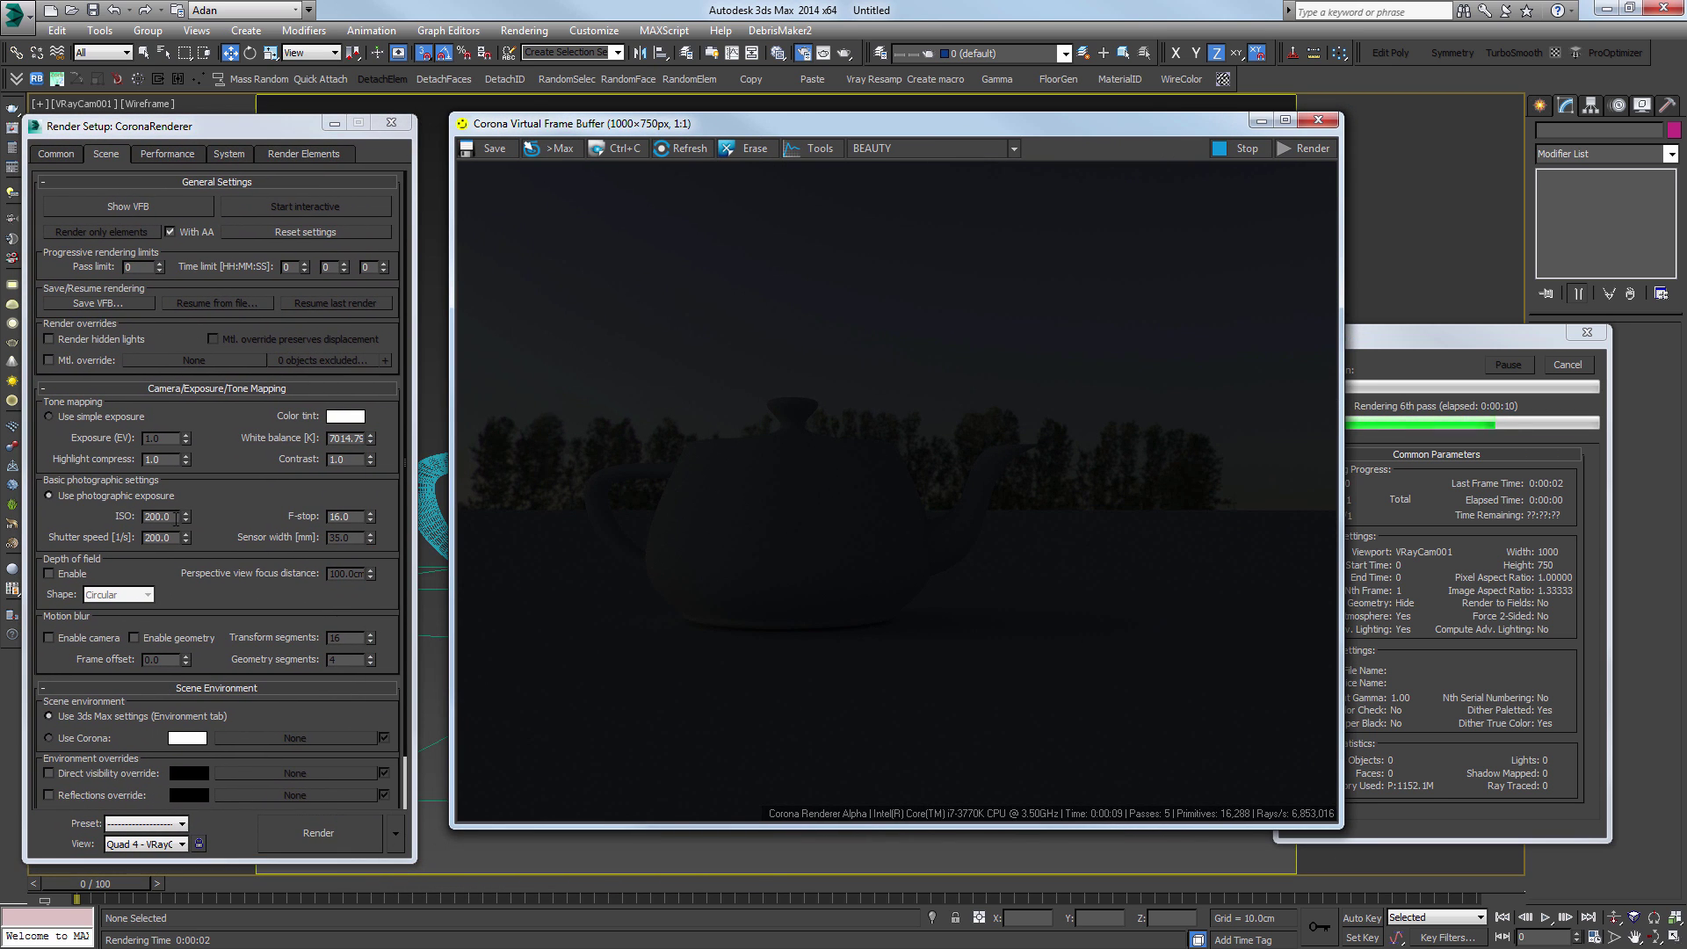
click(40, 520)
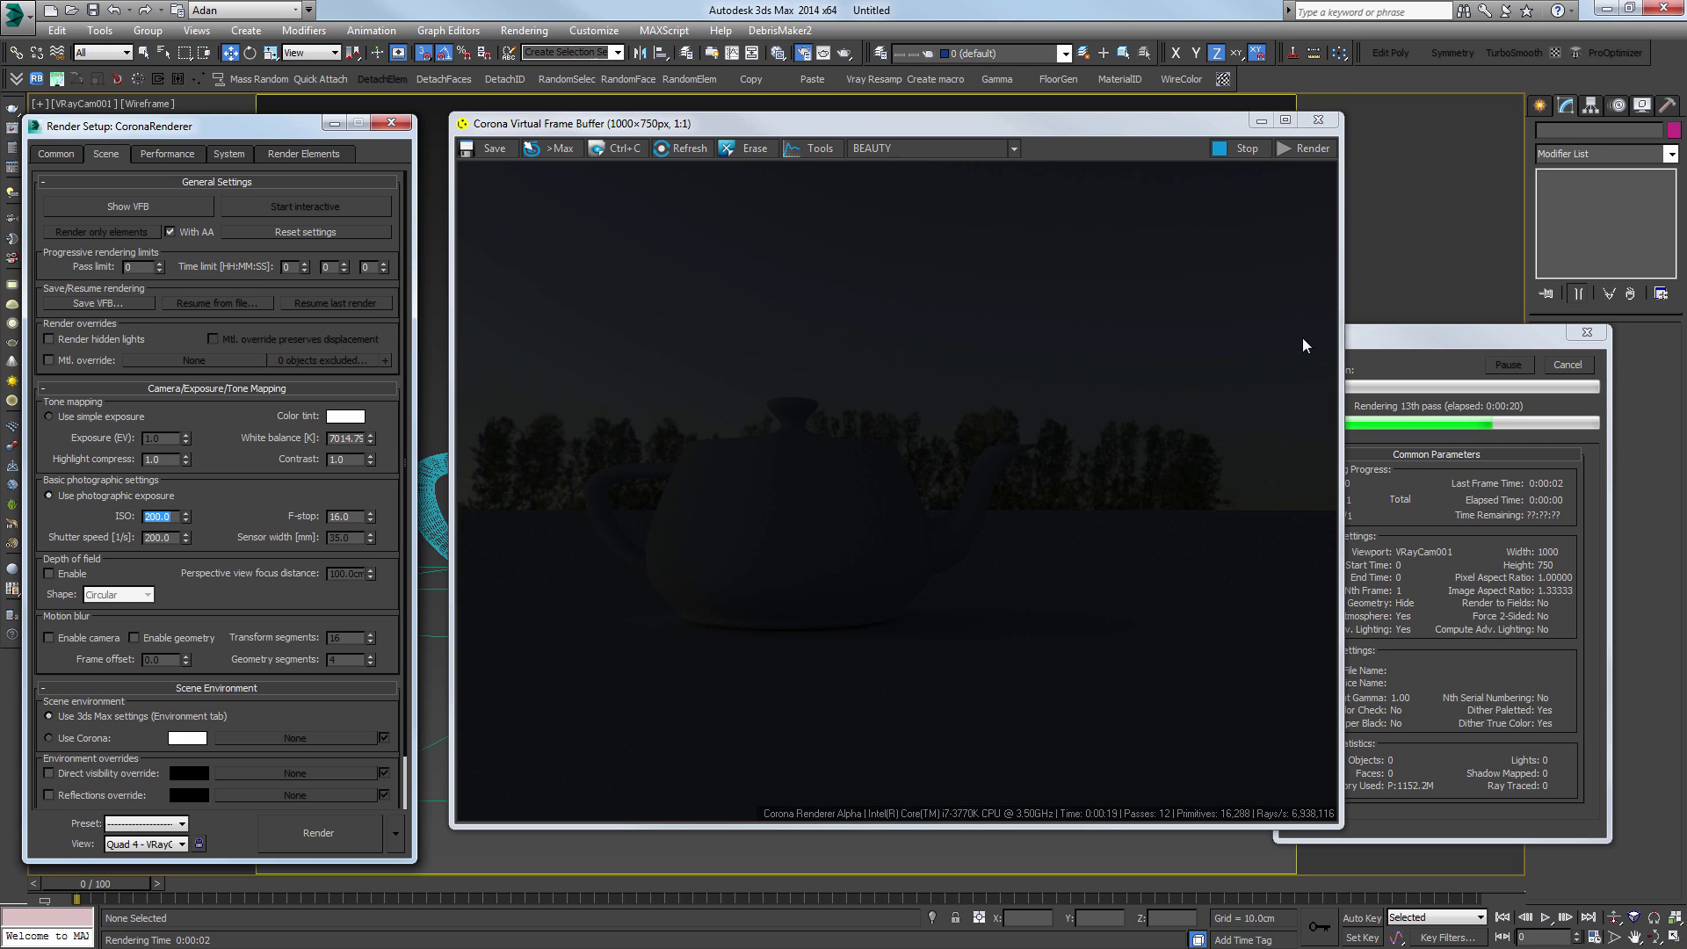
click(1587, 331)
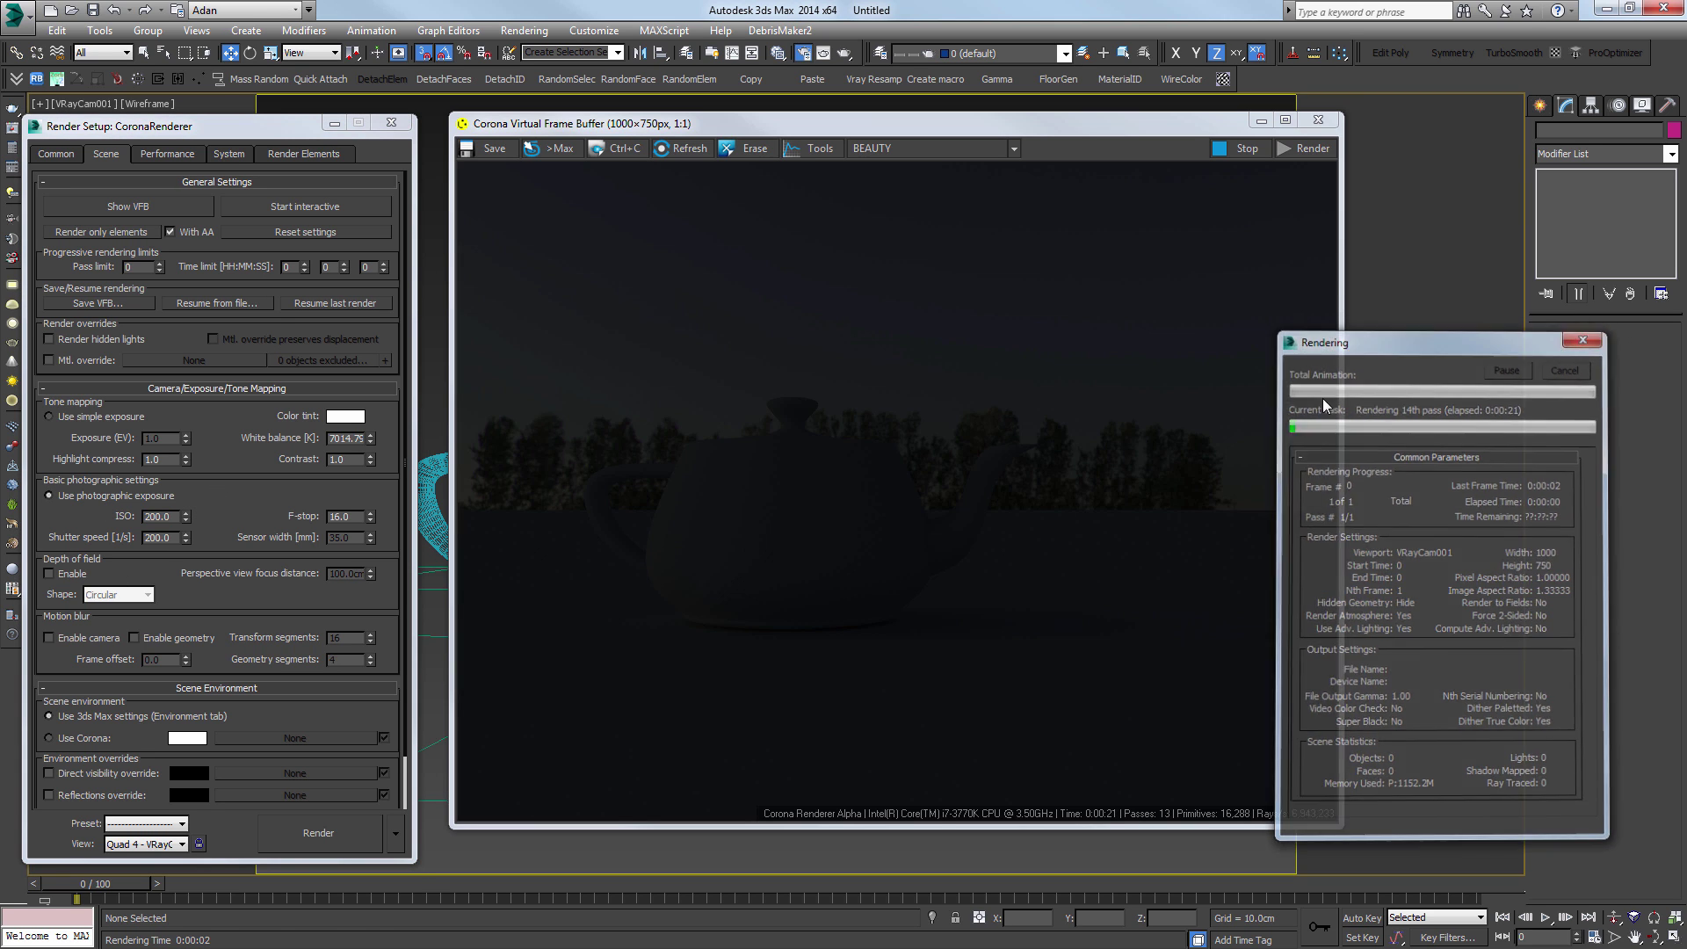
Step: Reopen the Slate Material Editor and place it beside the render setup with the VRayHDRI parameters visible
key(m)
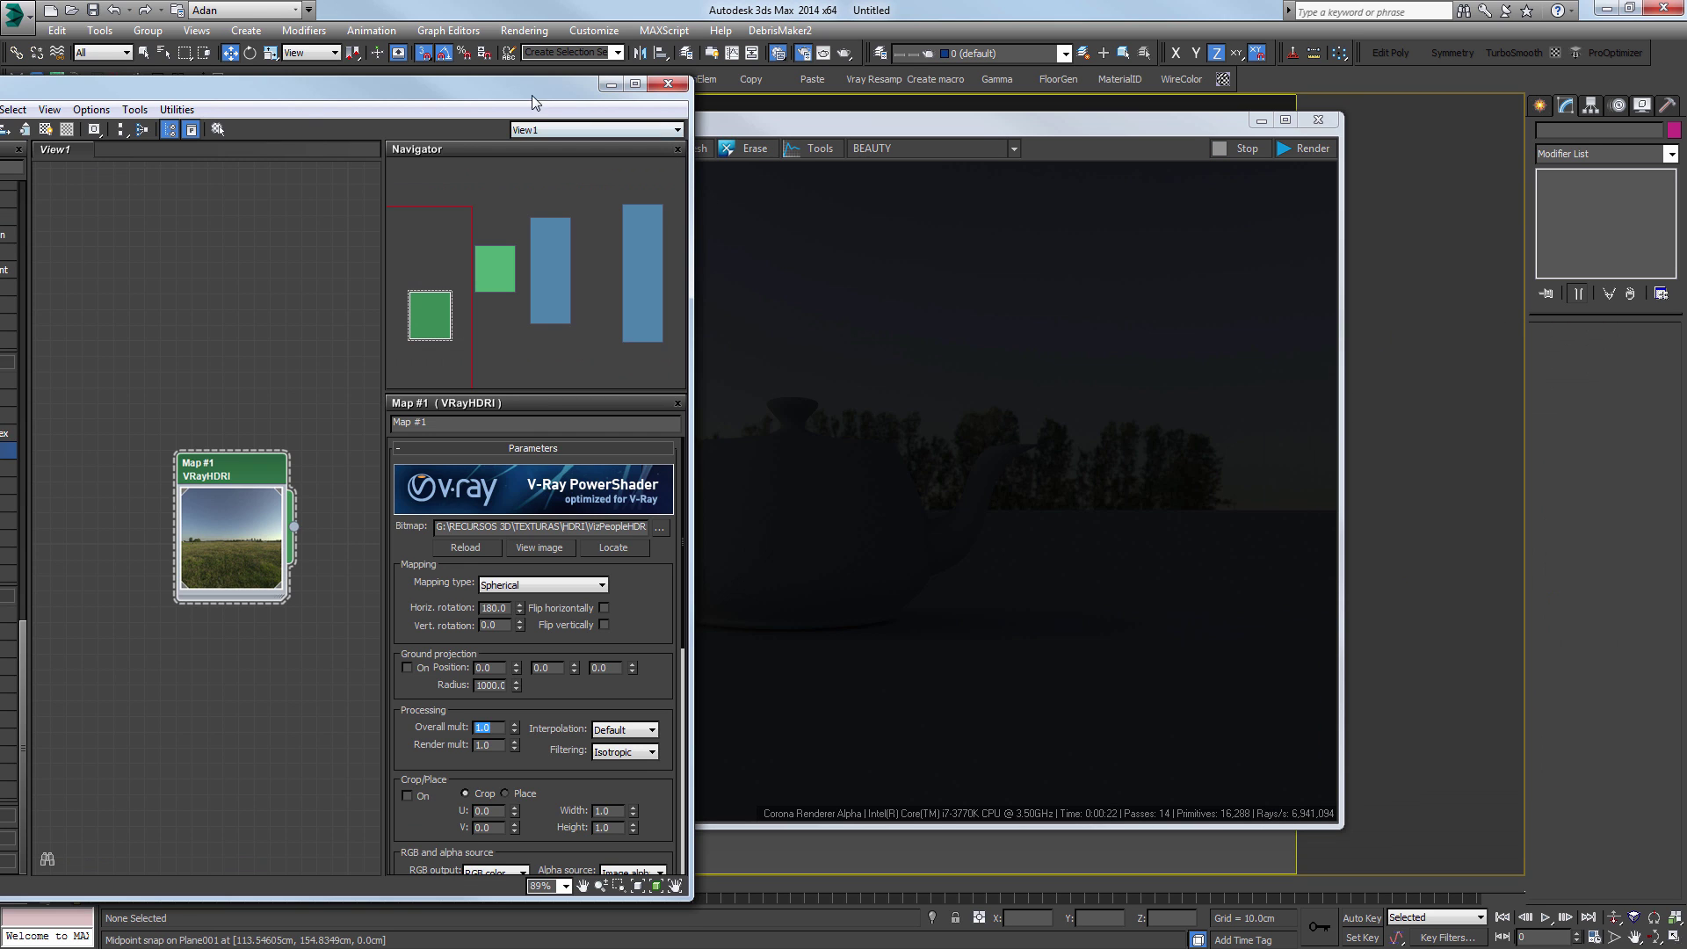
drag(533, 94, 1586, 147)
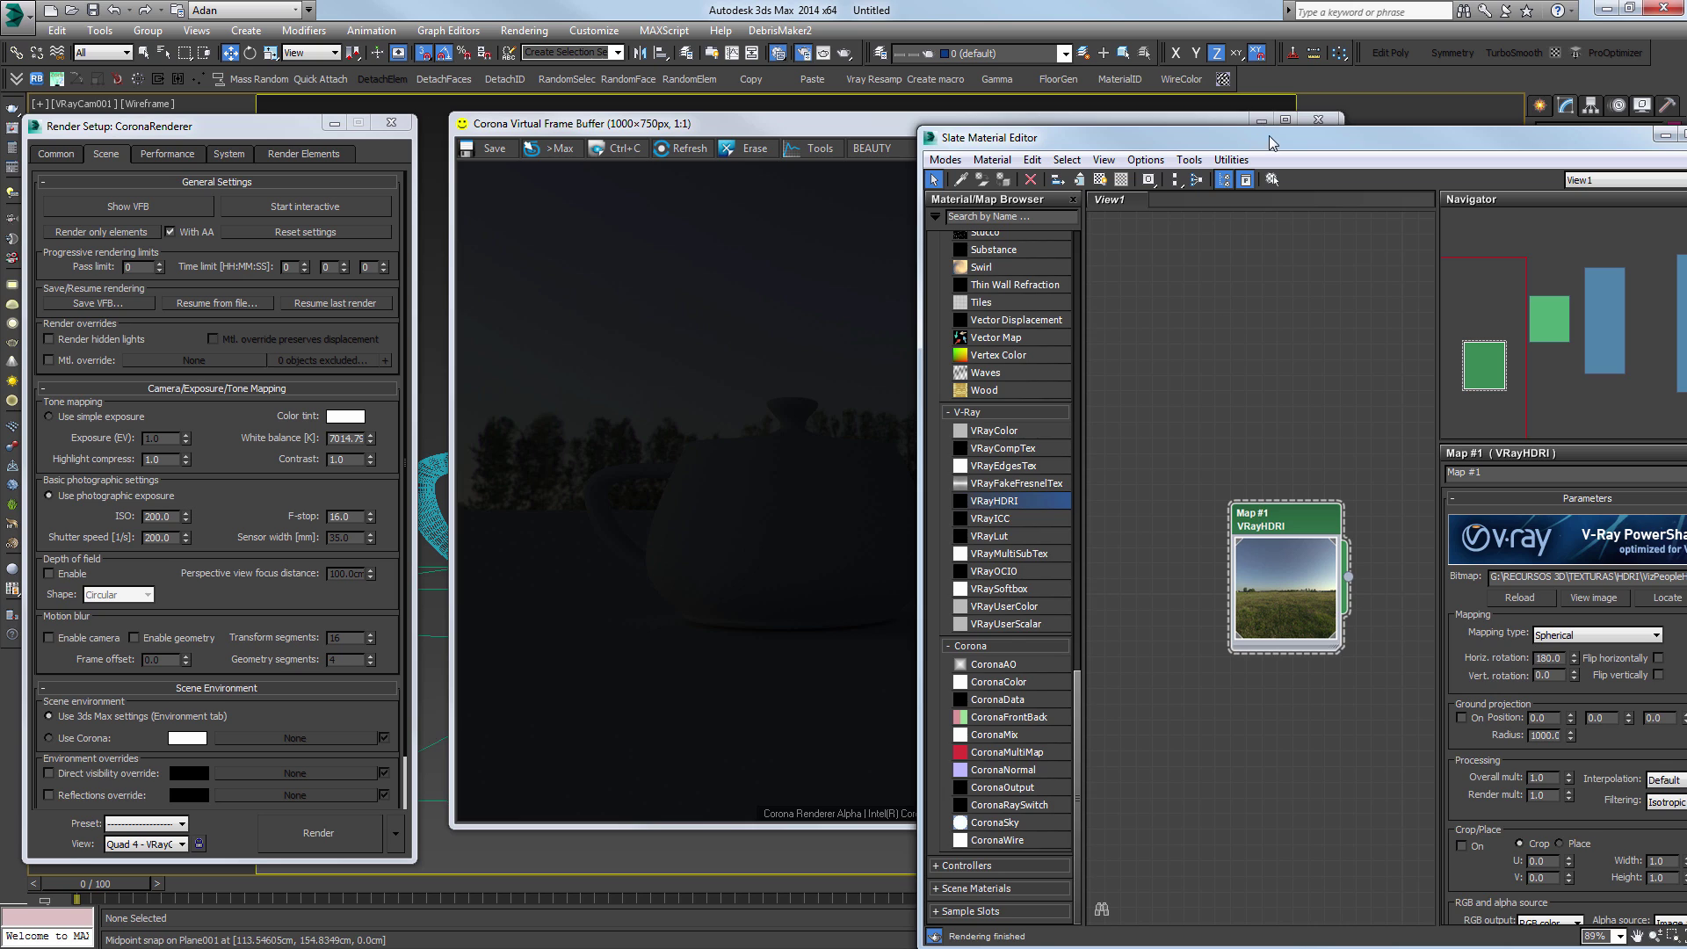
drag(1272, 140, 1160, 106)
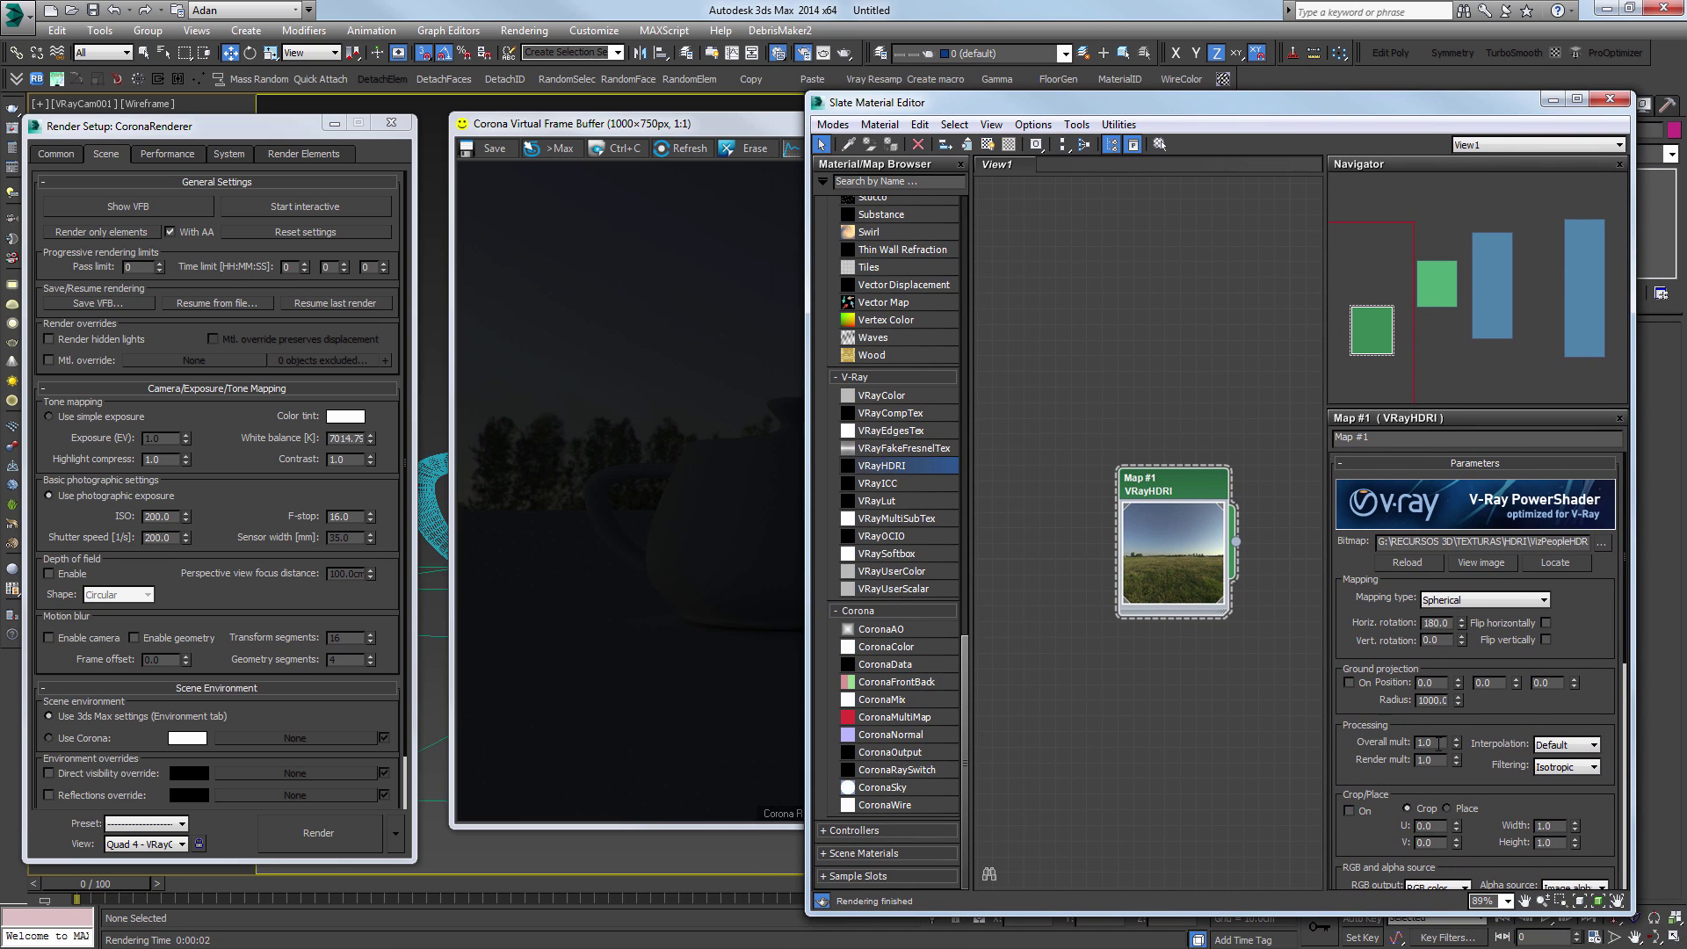
Step: Set the VRayHDRI map's overall multiplier to 10, test-render the camera view and stop the render
text(10)
key(Return)
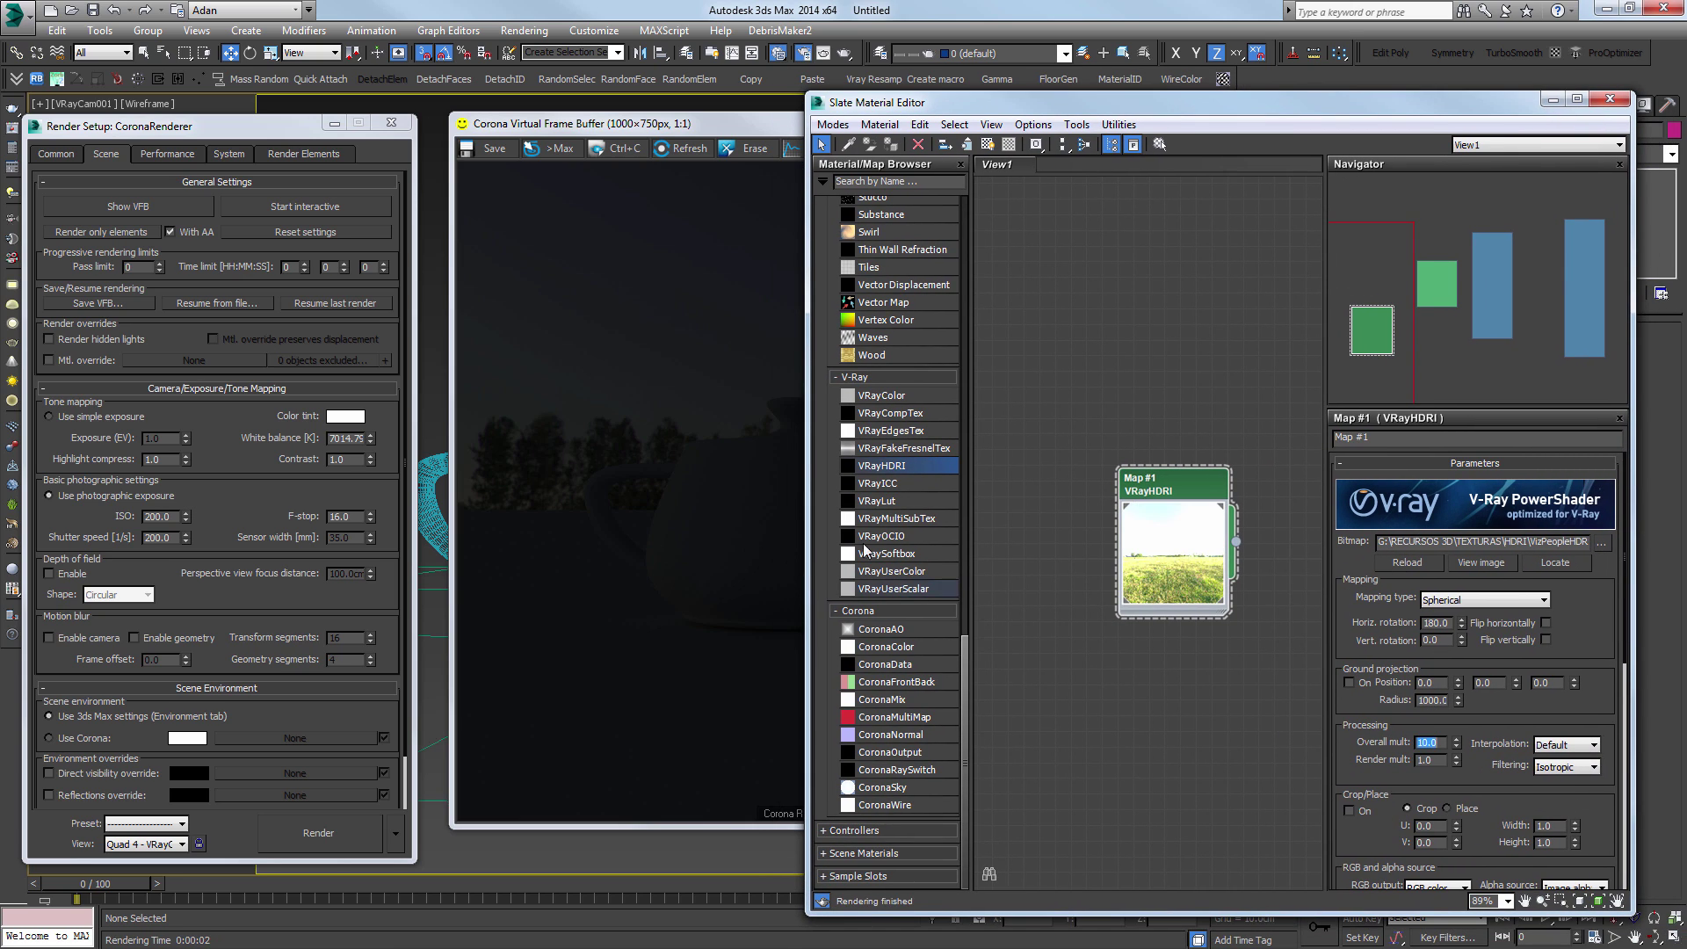
key(shift+q)
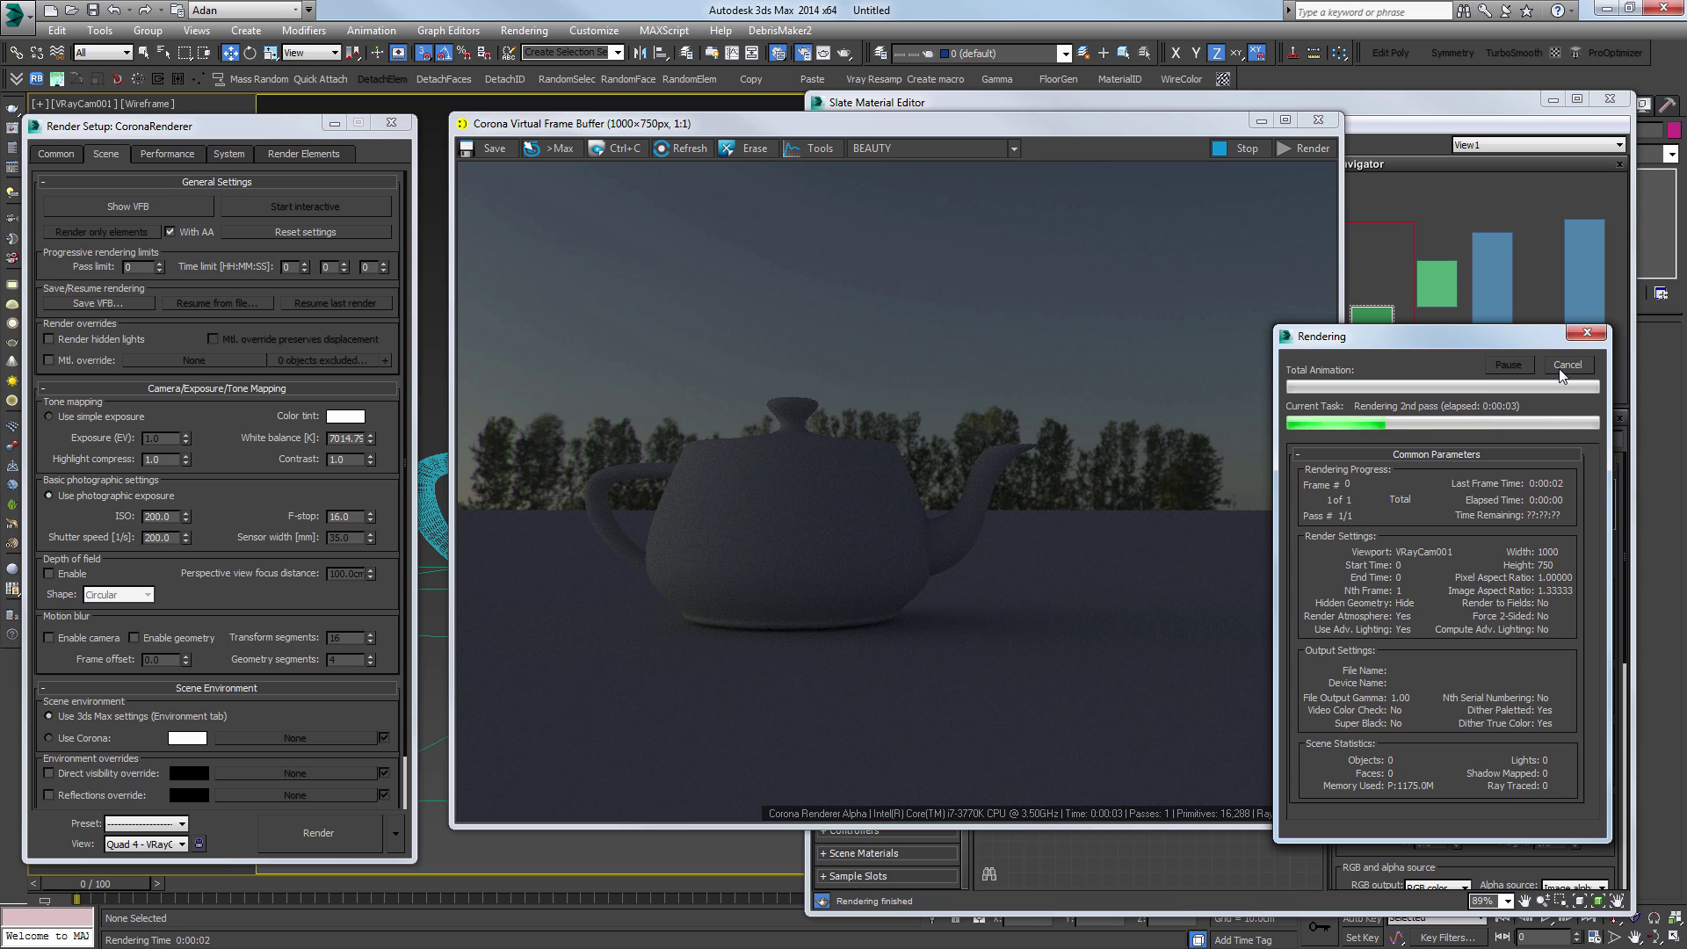
click(1567, 363)
Step: Set the VRayHDRI map's overall multiplier to 30, test-render the camera view and stop the render
click(1476, 655)
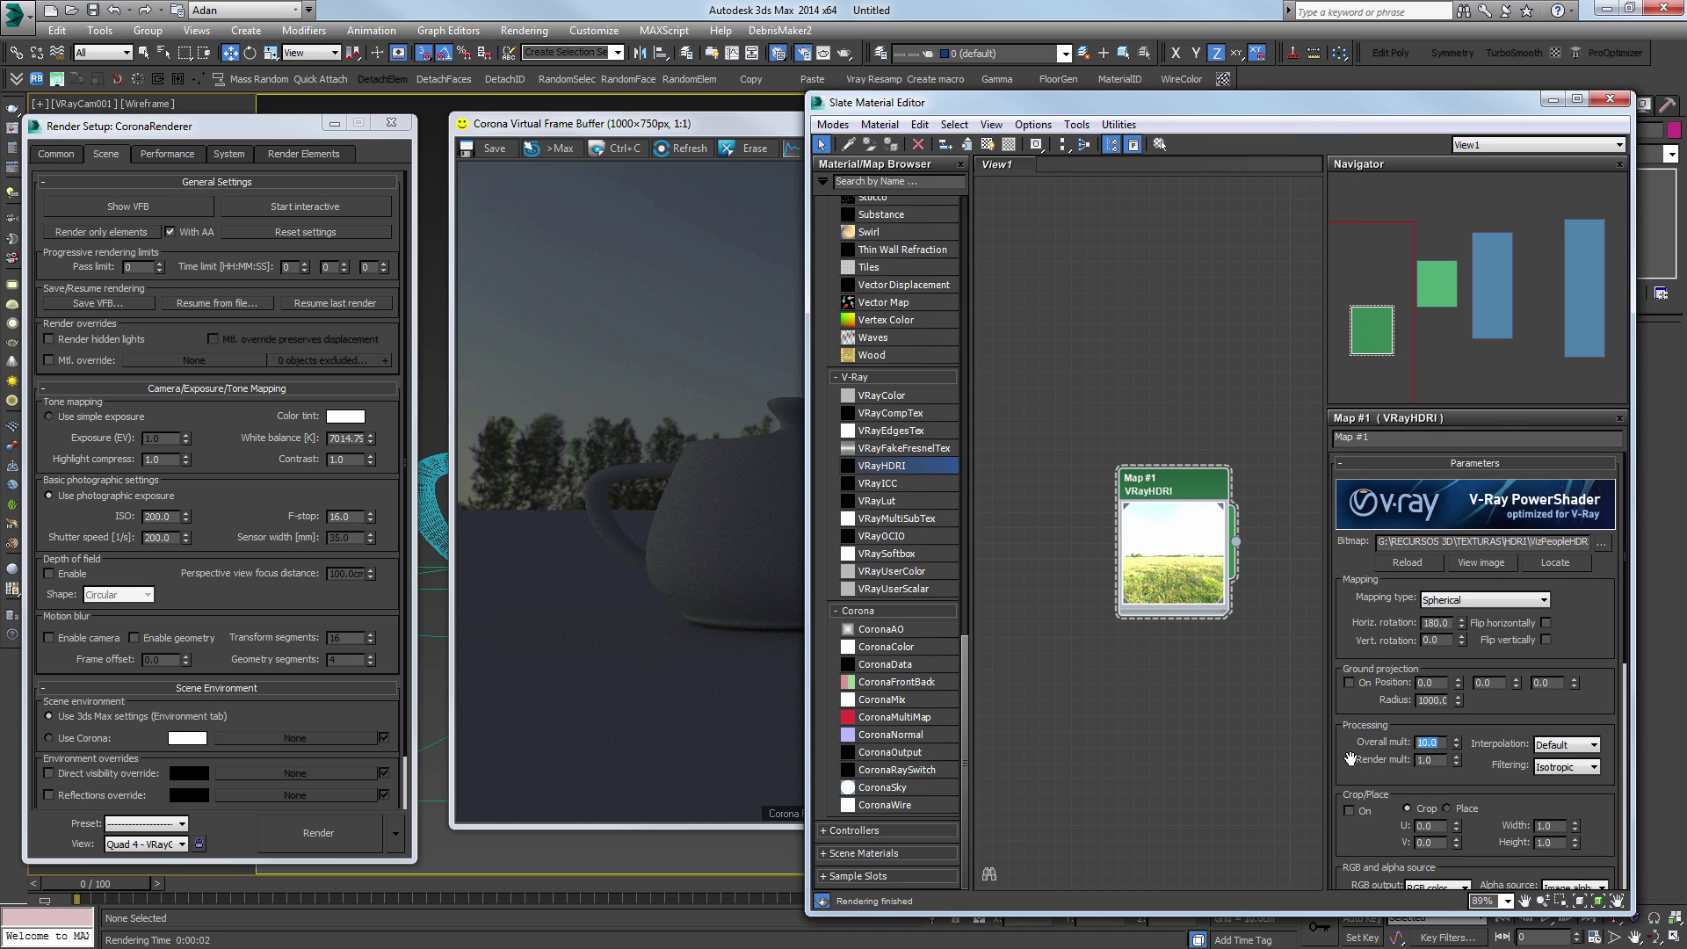
text(30)
key(Return)
click(701, 456)
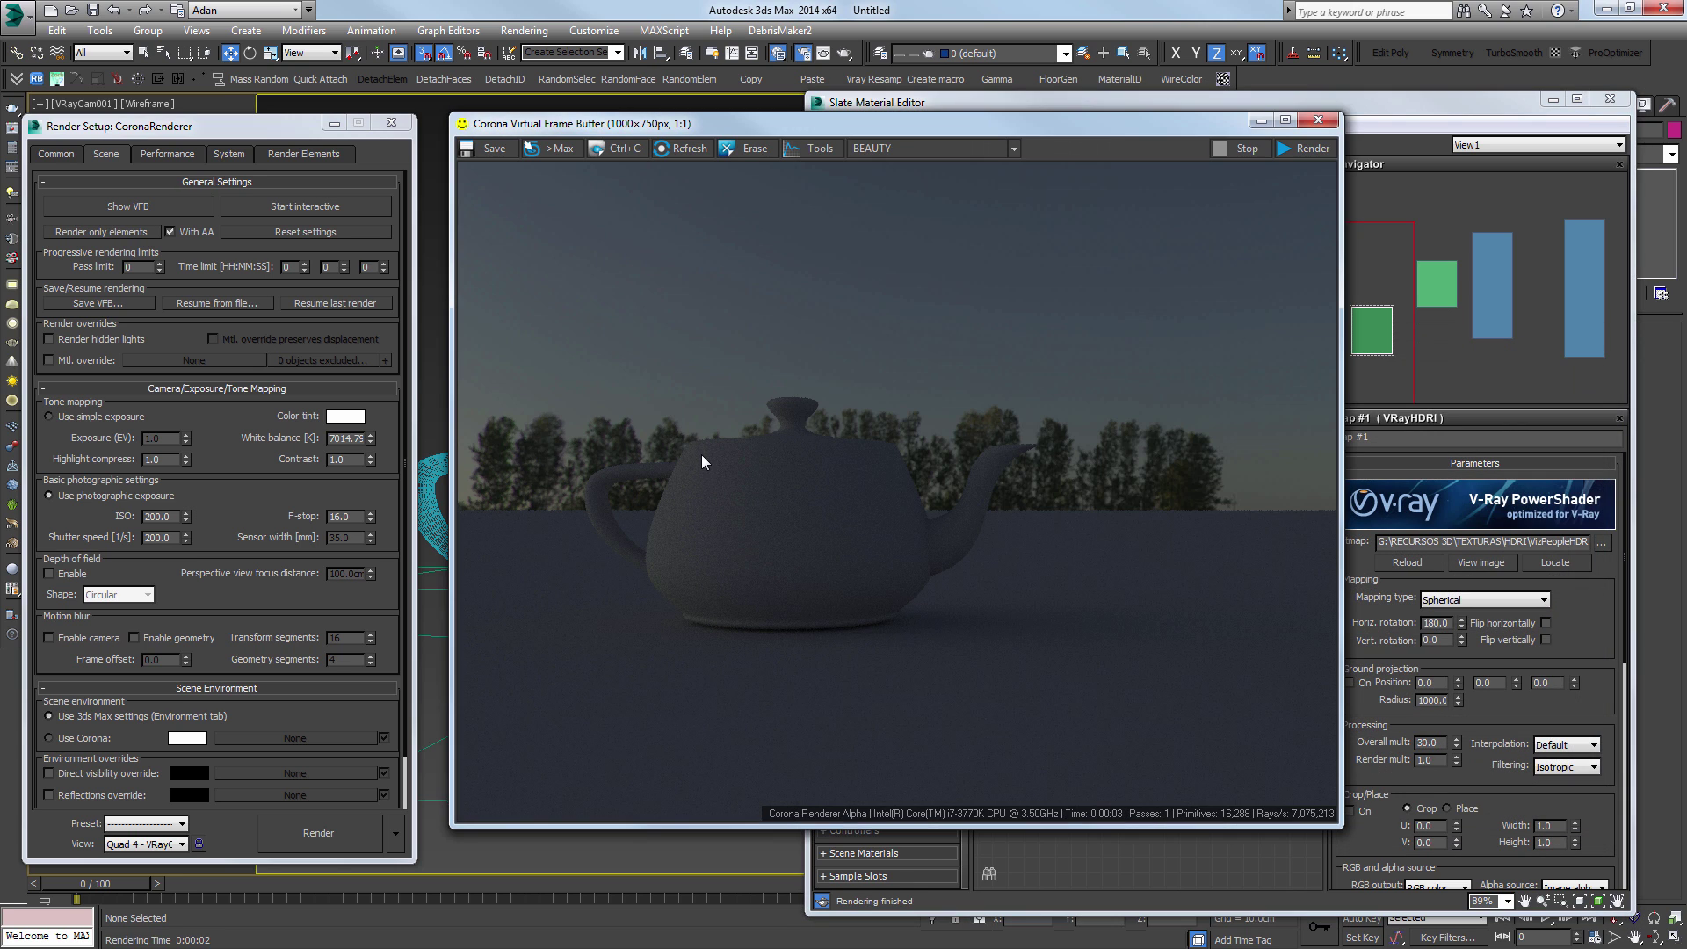
key(shift+q)
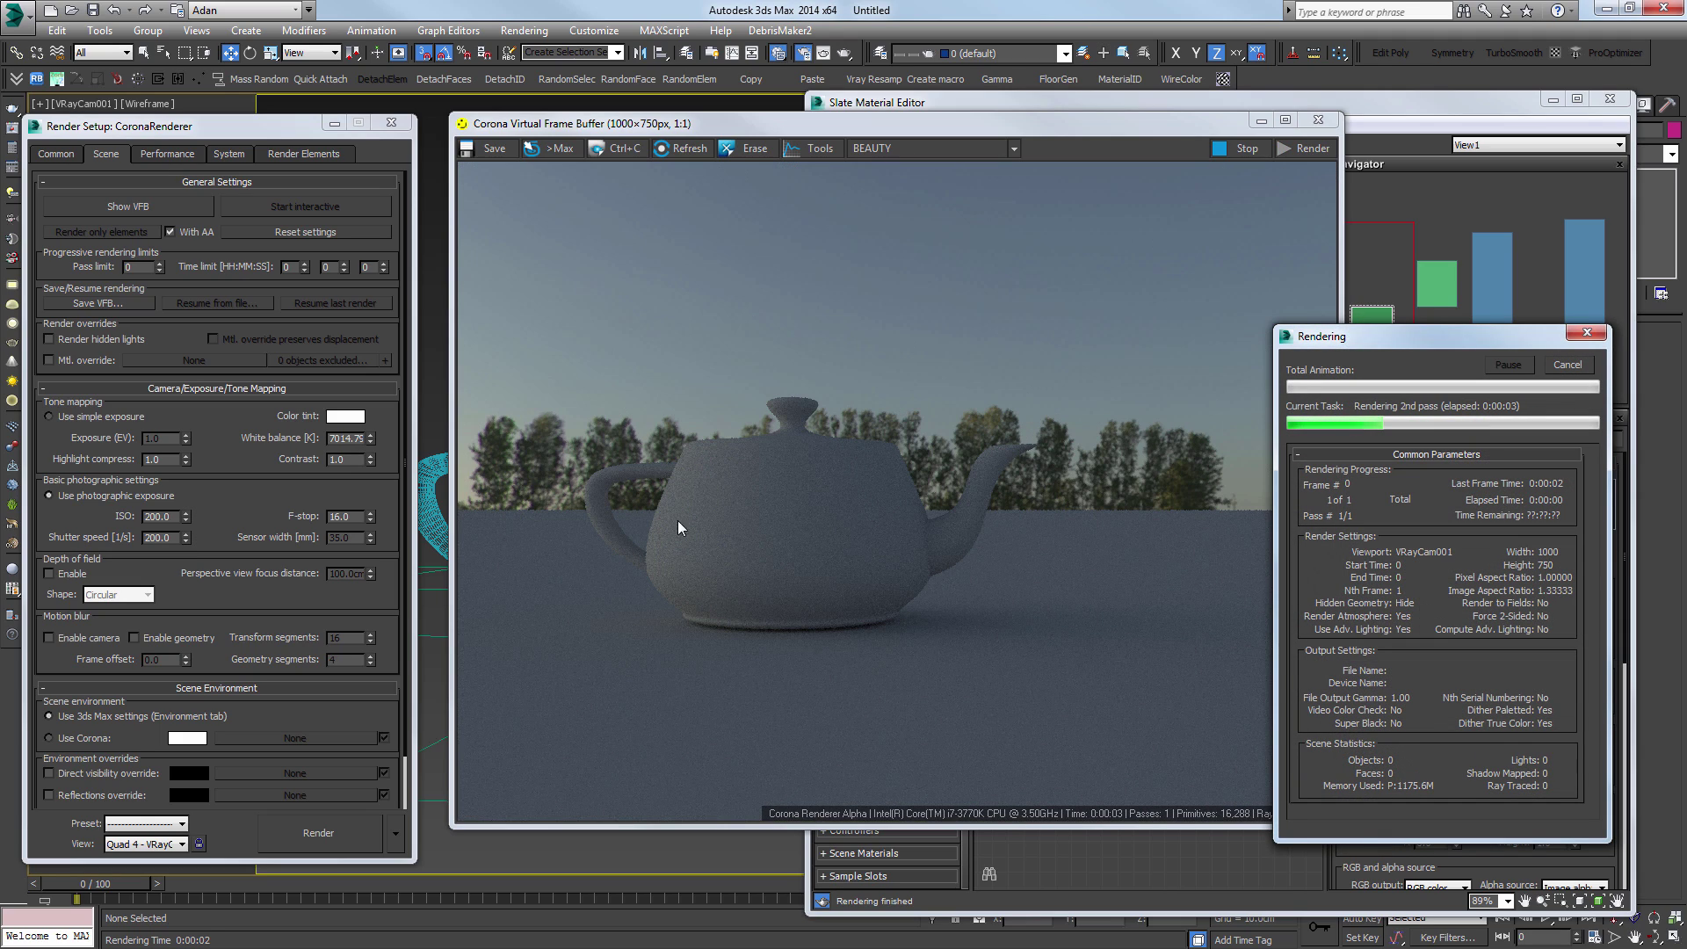
click(966, 540)
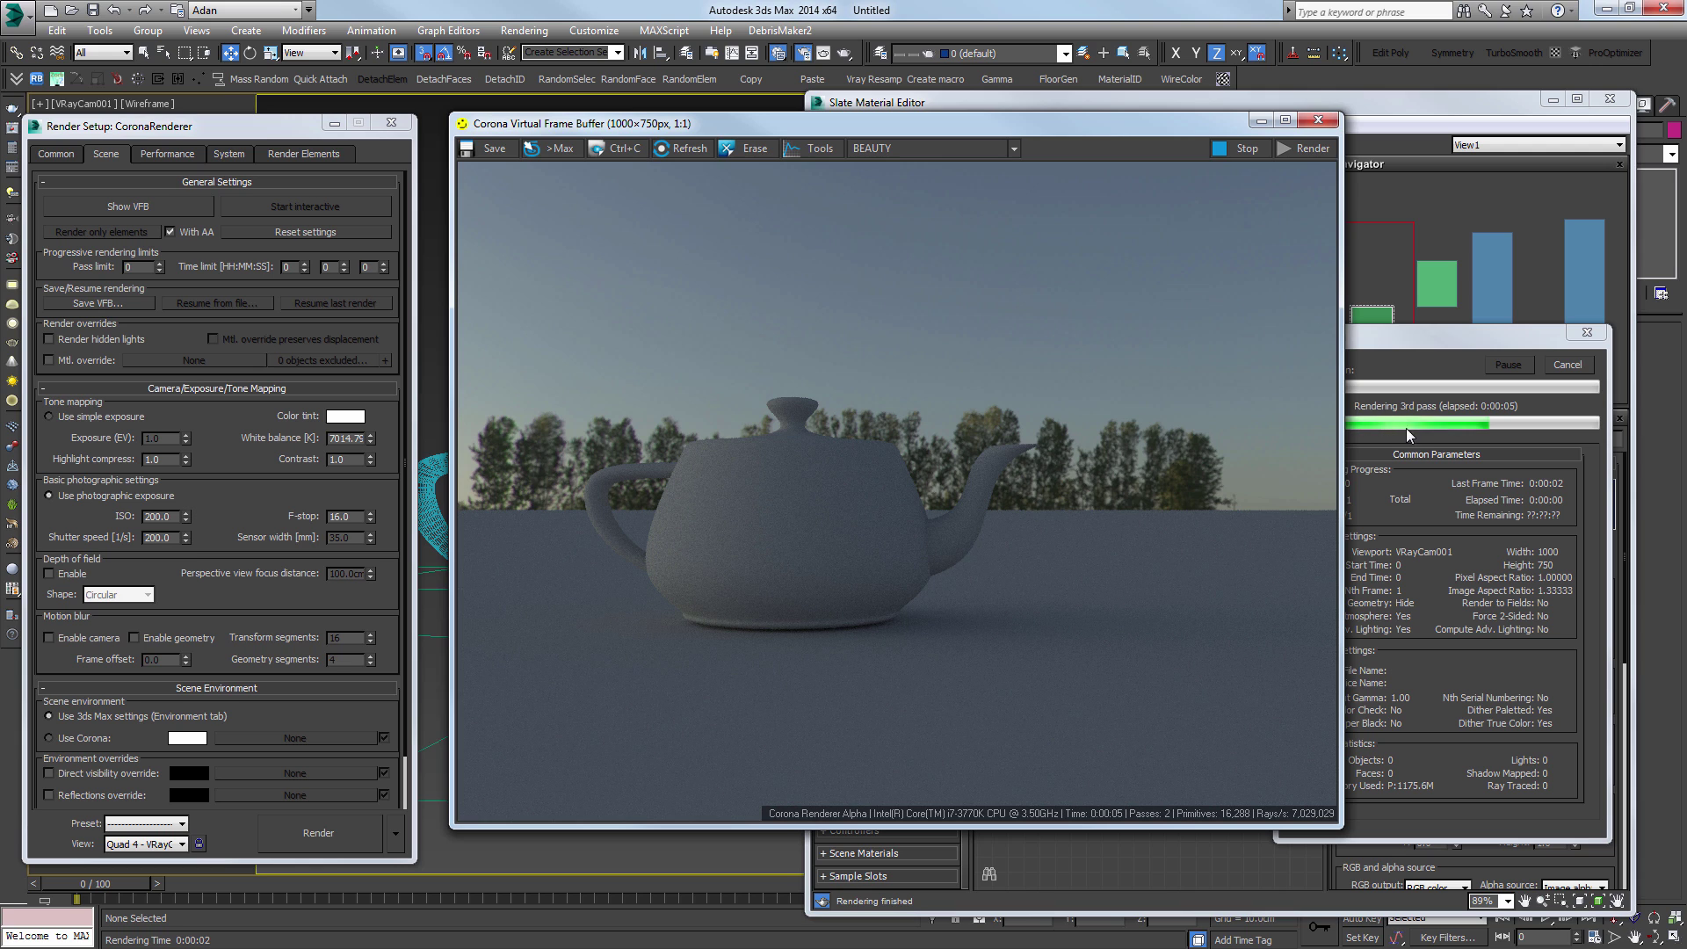
click(1572, 365)
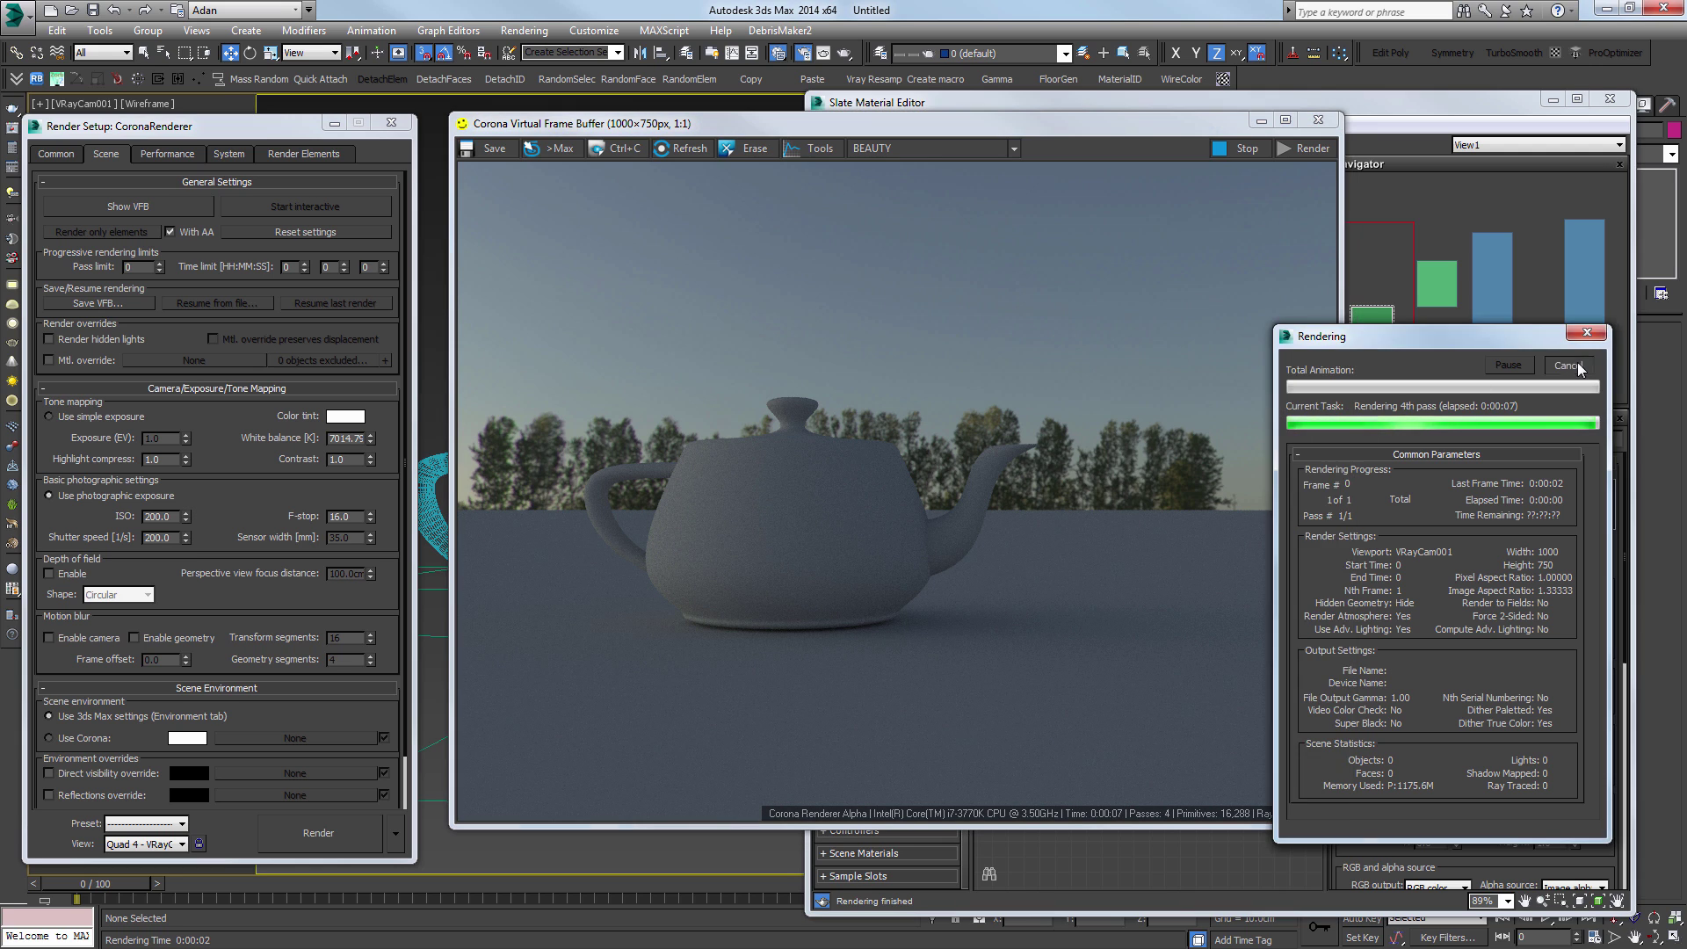
Step: Set the VRayHDRI map's inverse gamma to 0.8, test-render the camera view, and close the frame buffer and material editor
drag(1581, 704, 1584, 677)
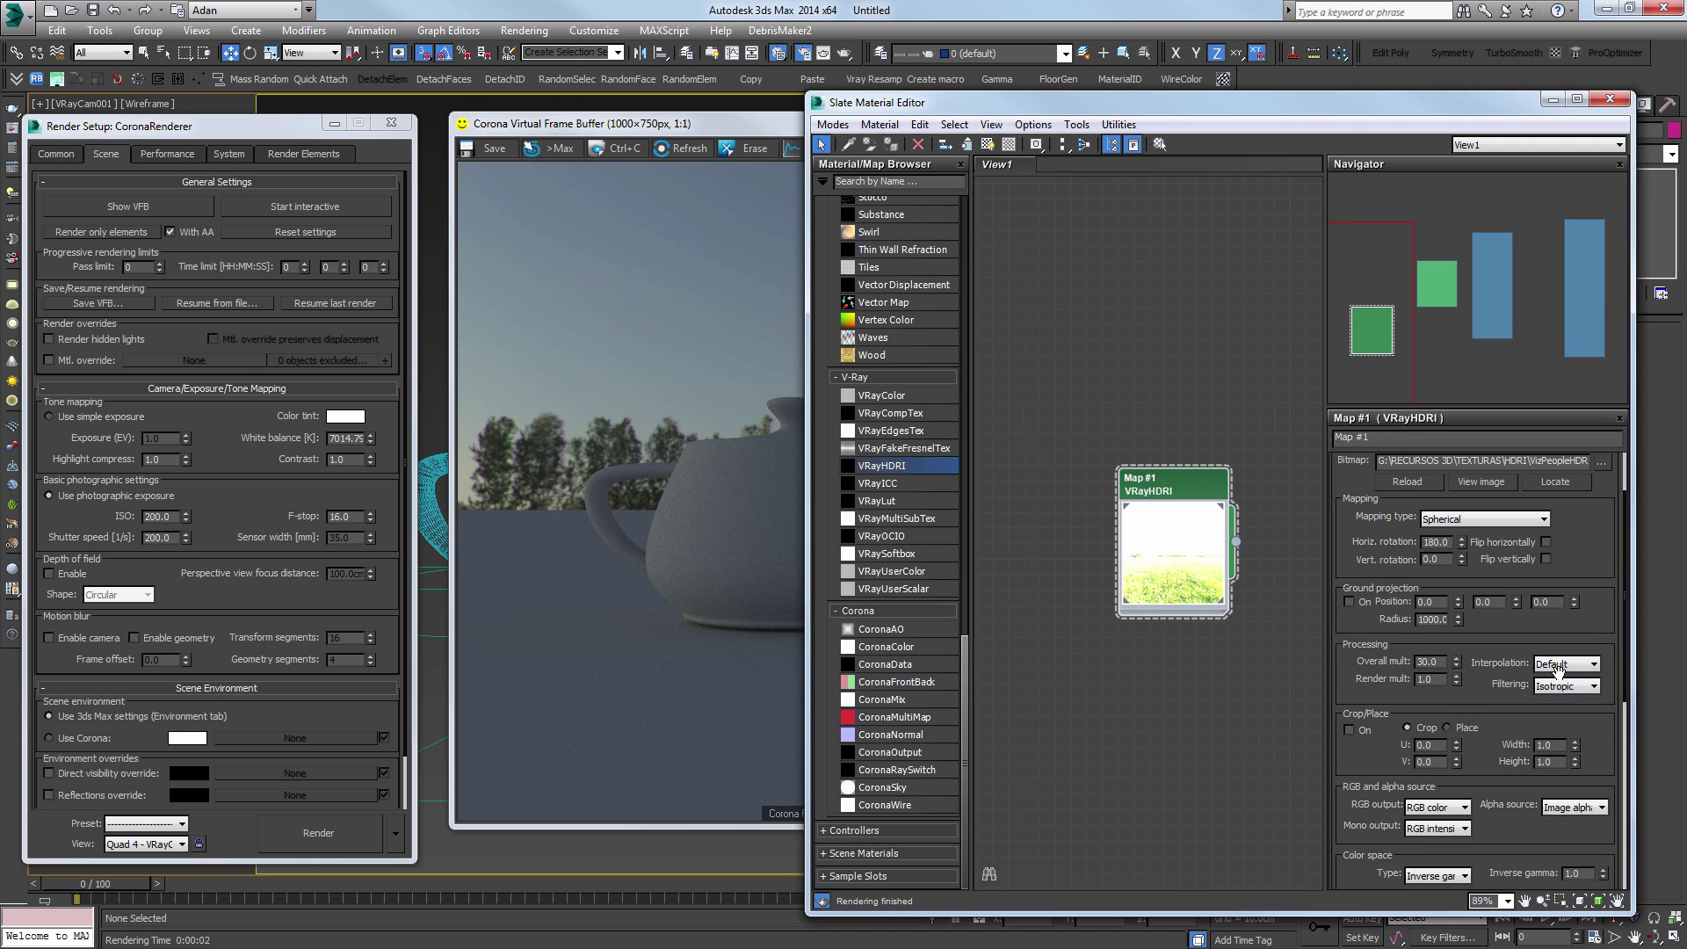
scroll(1603, 543, up, 3)
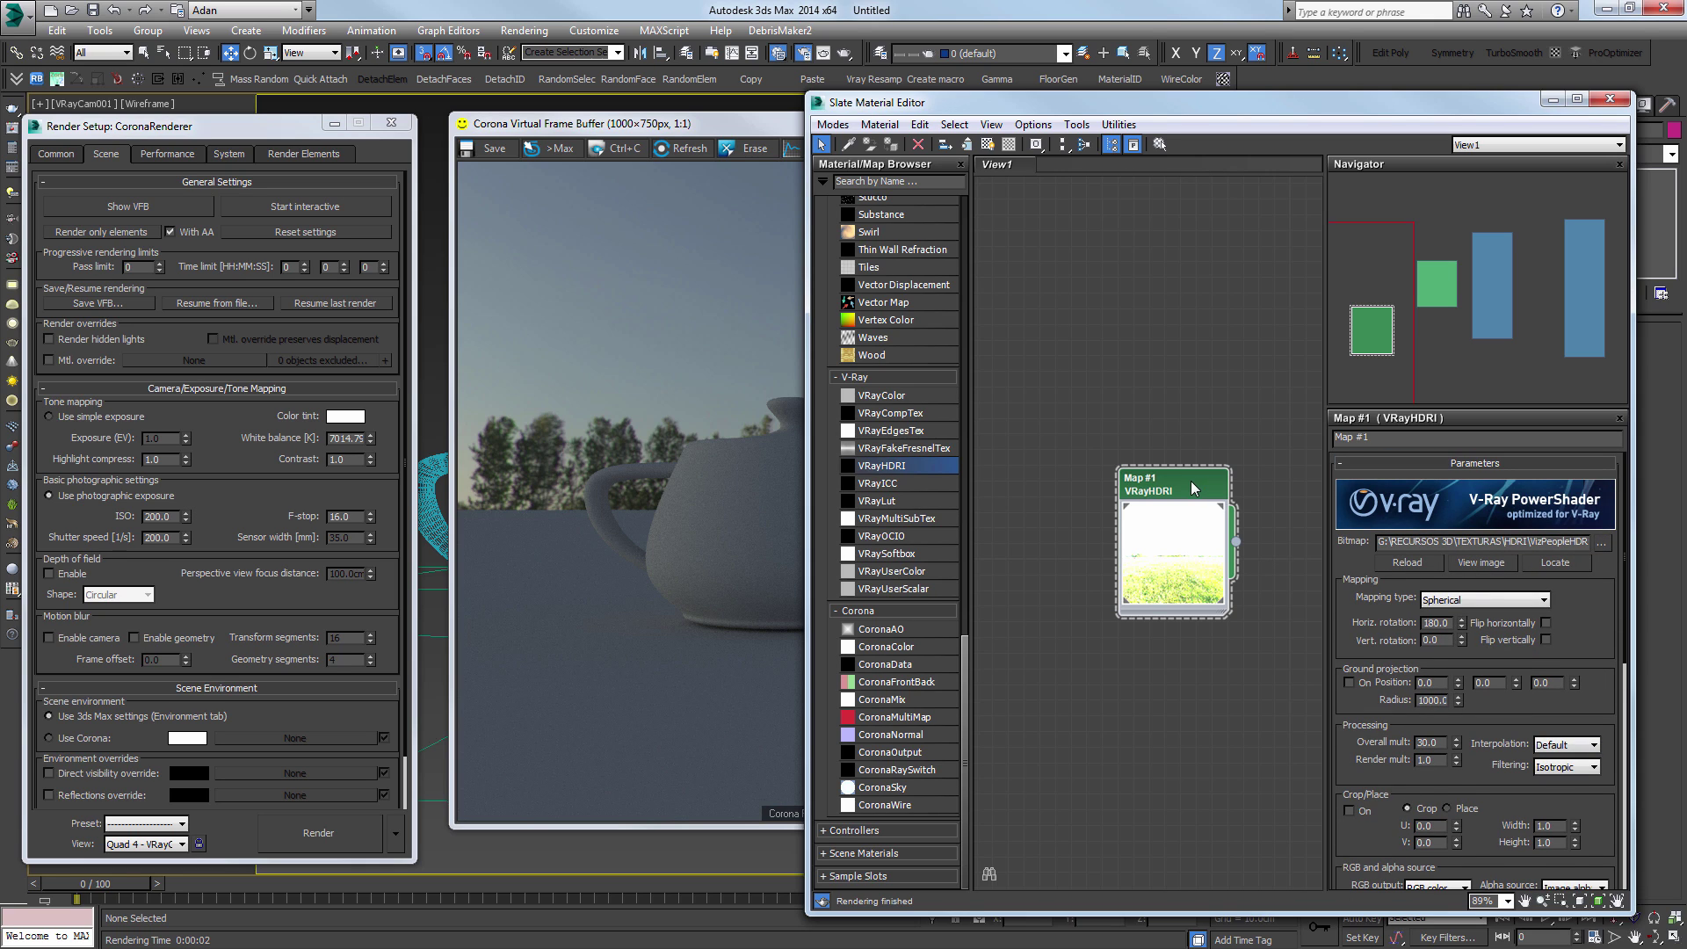
scroll(1609, 652, down, 7)
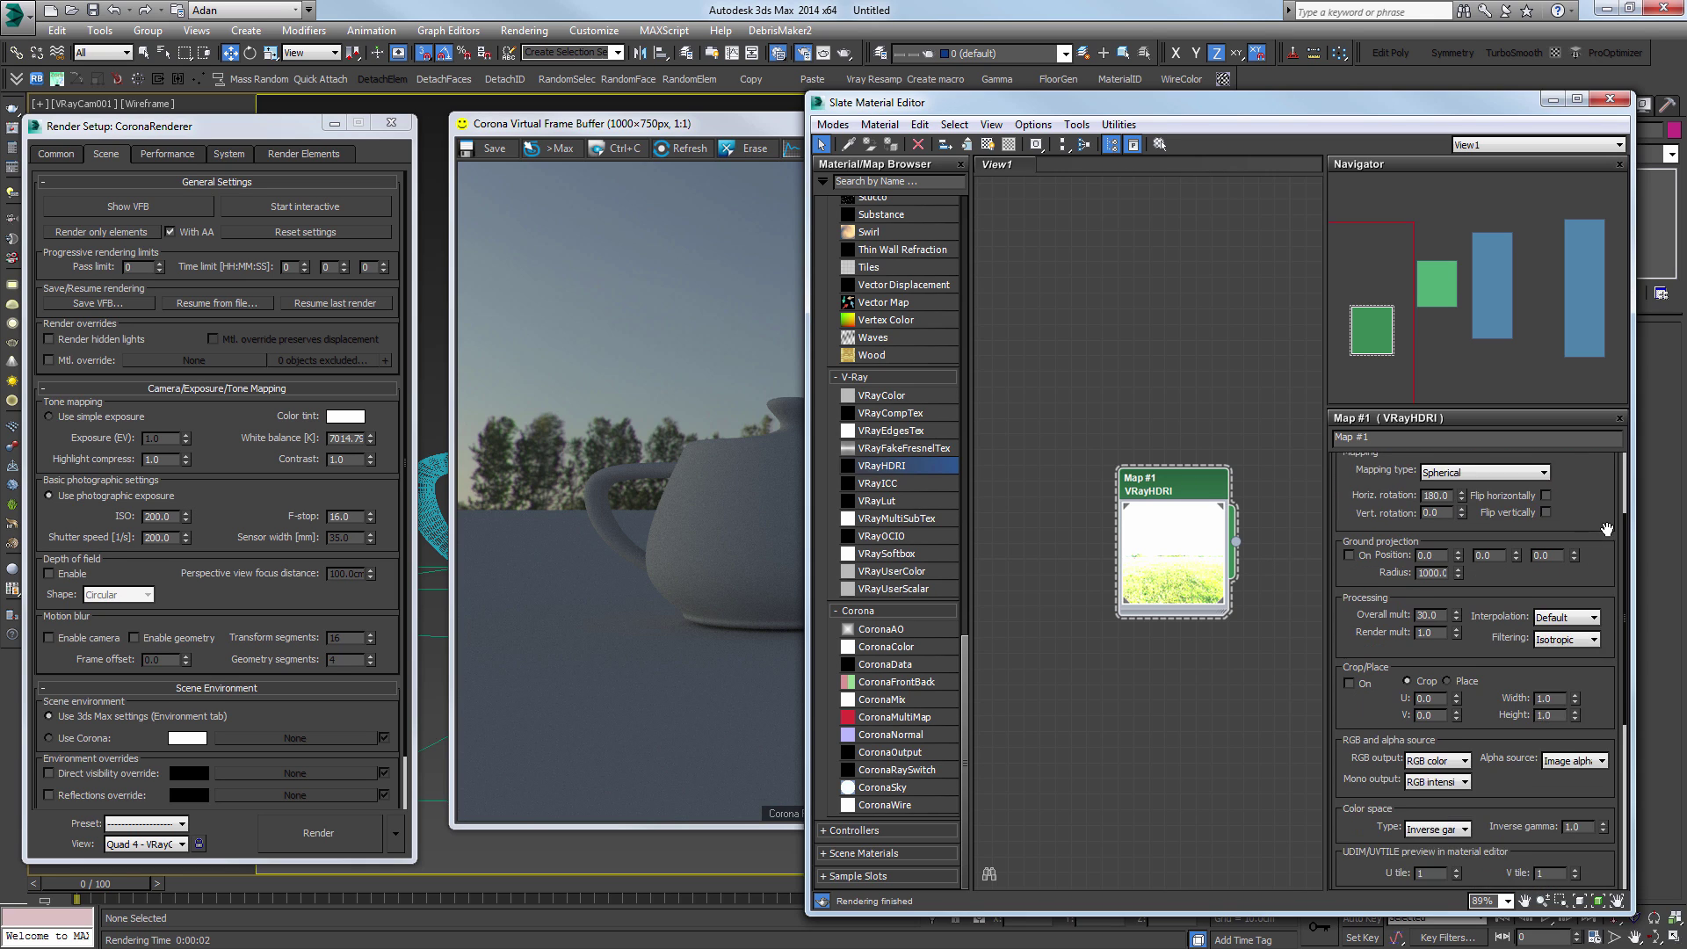
double_click(1591, 772)
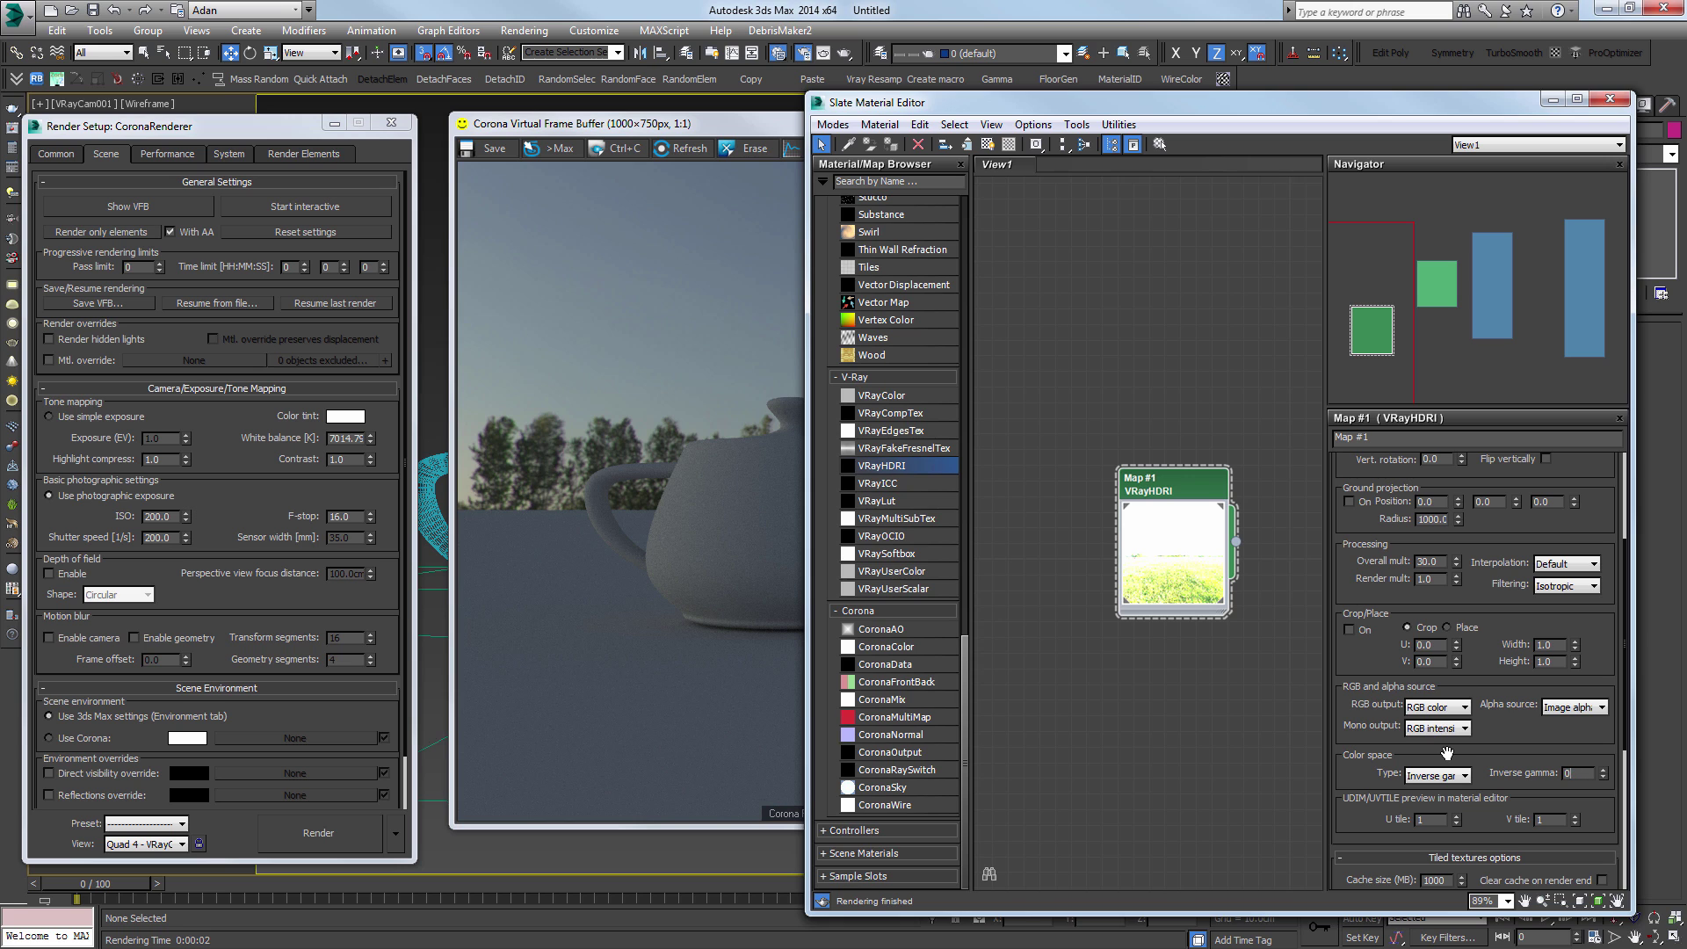
click(418, 566)
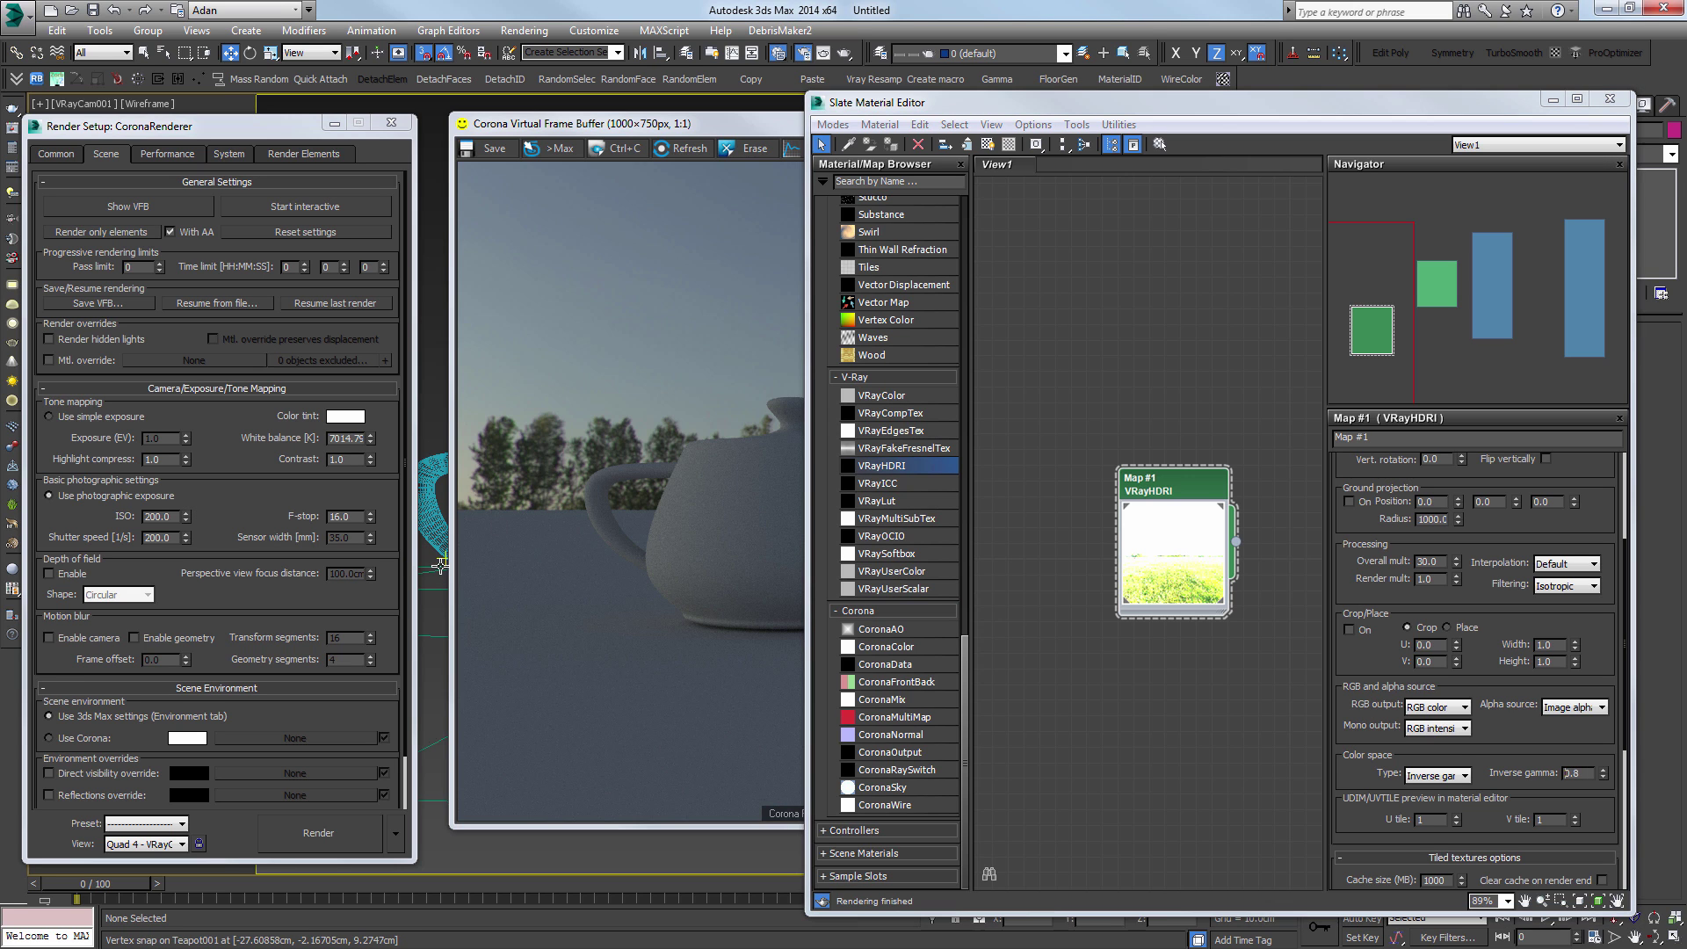
key(shift+q)
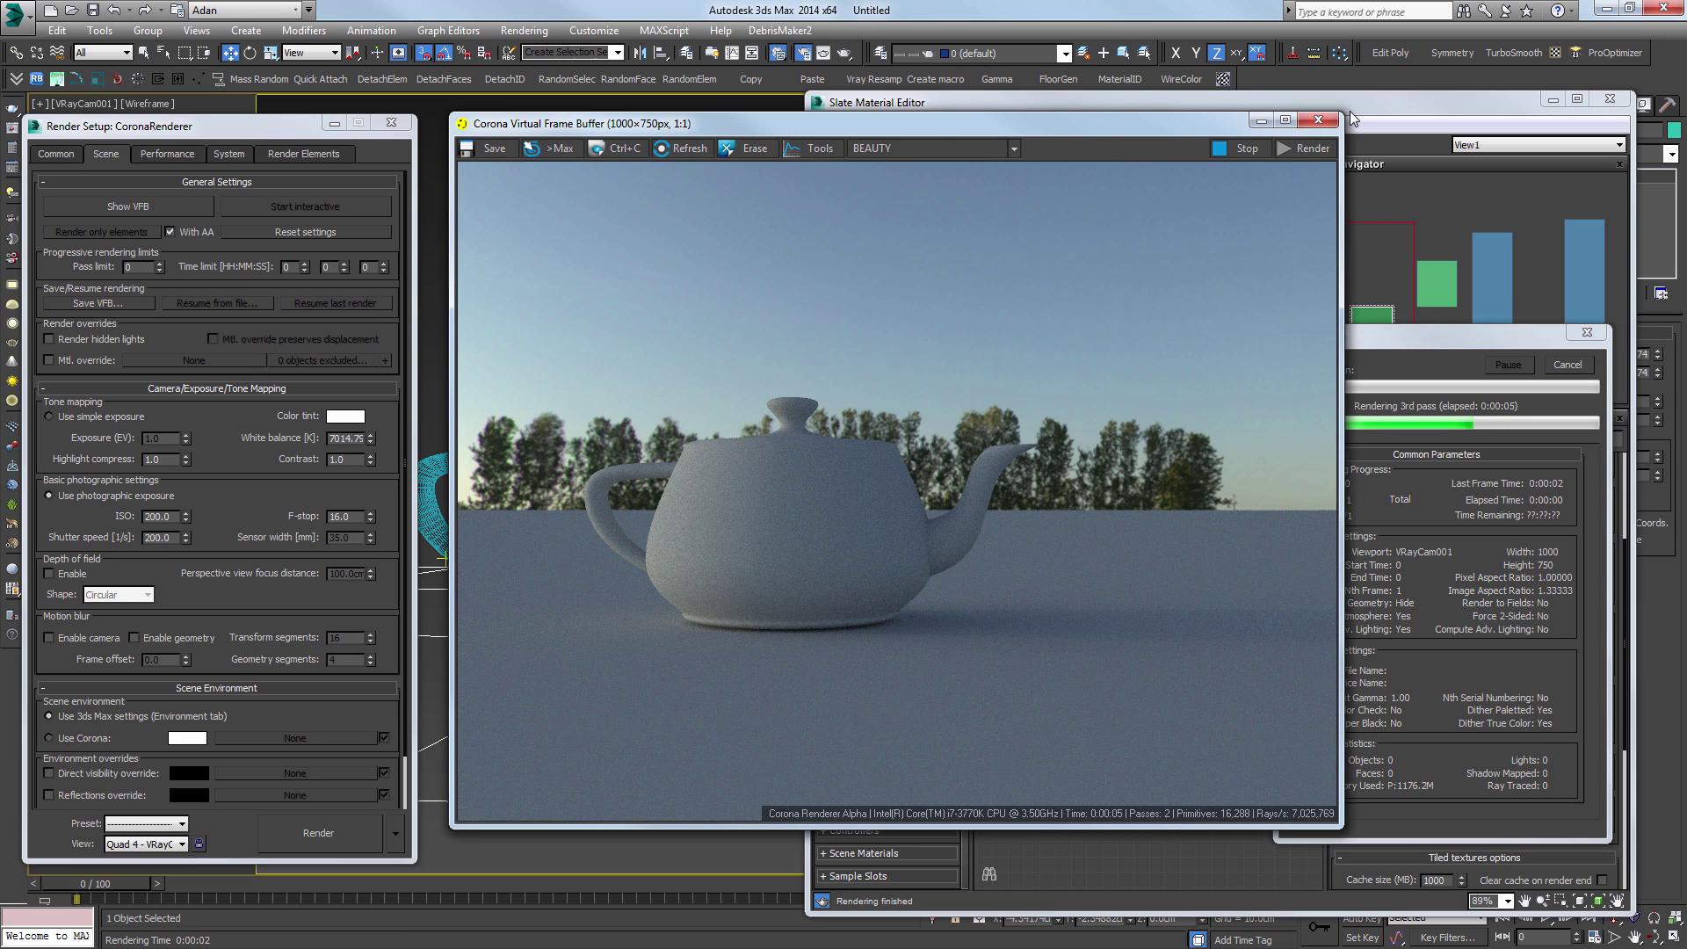
click(1318, 120)
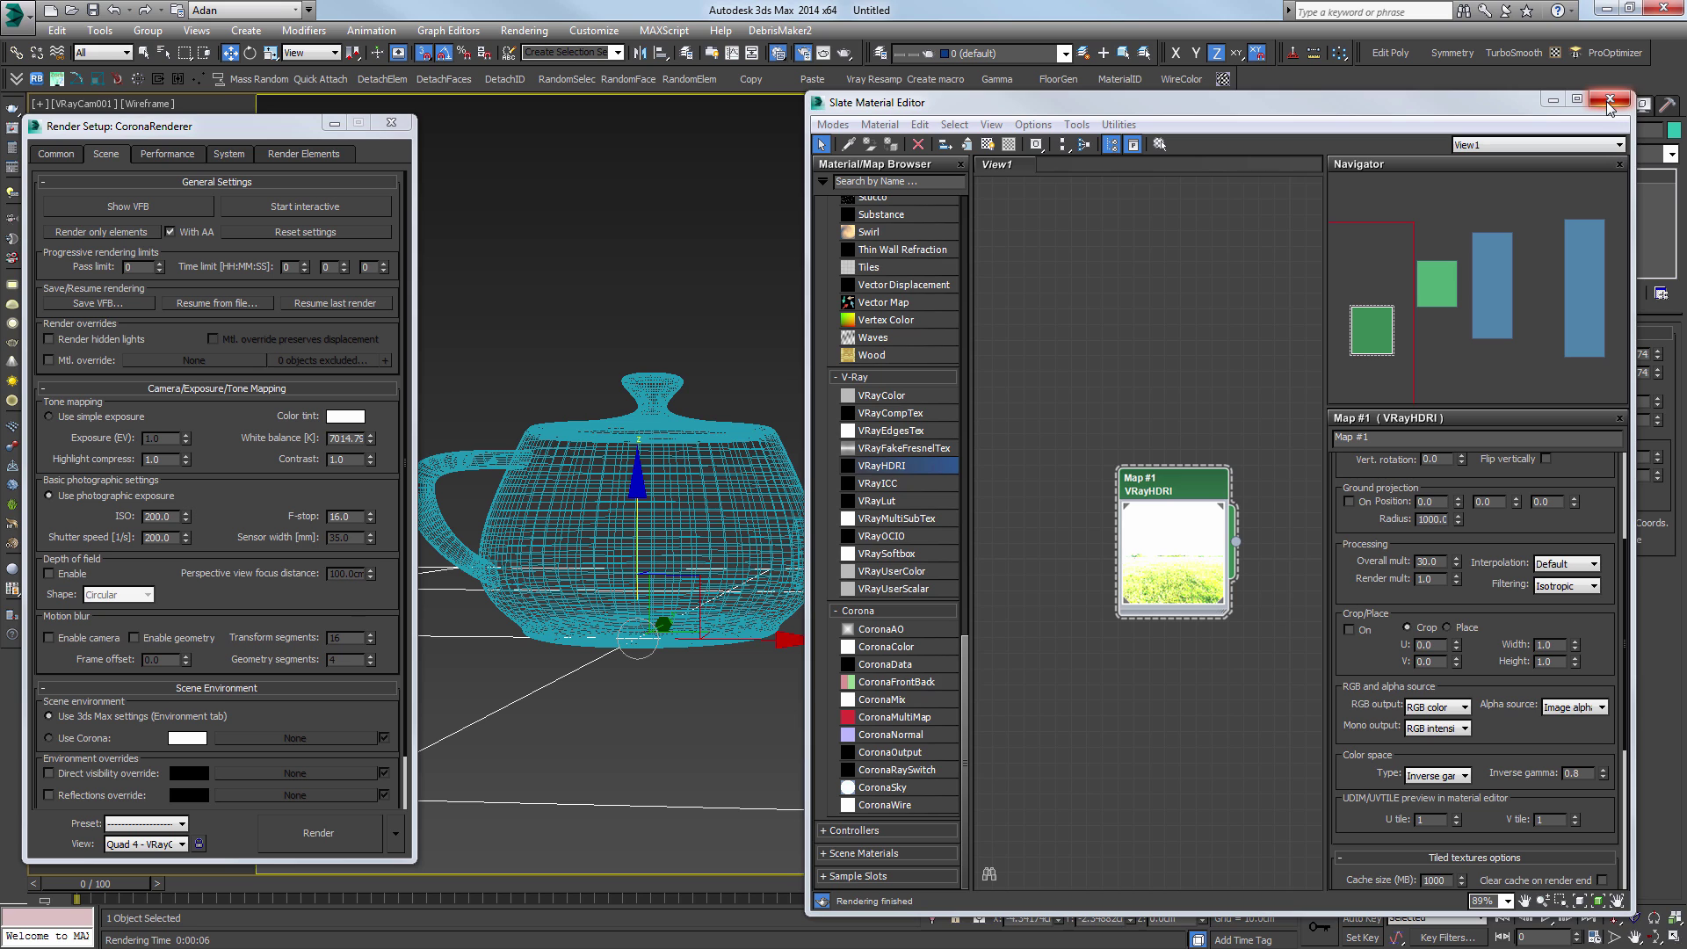
click(1609, 101)
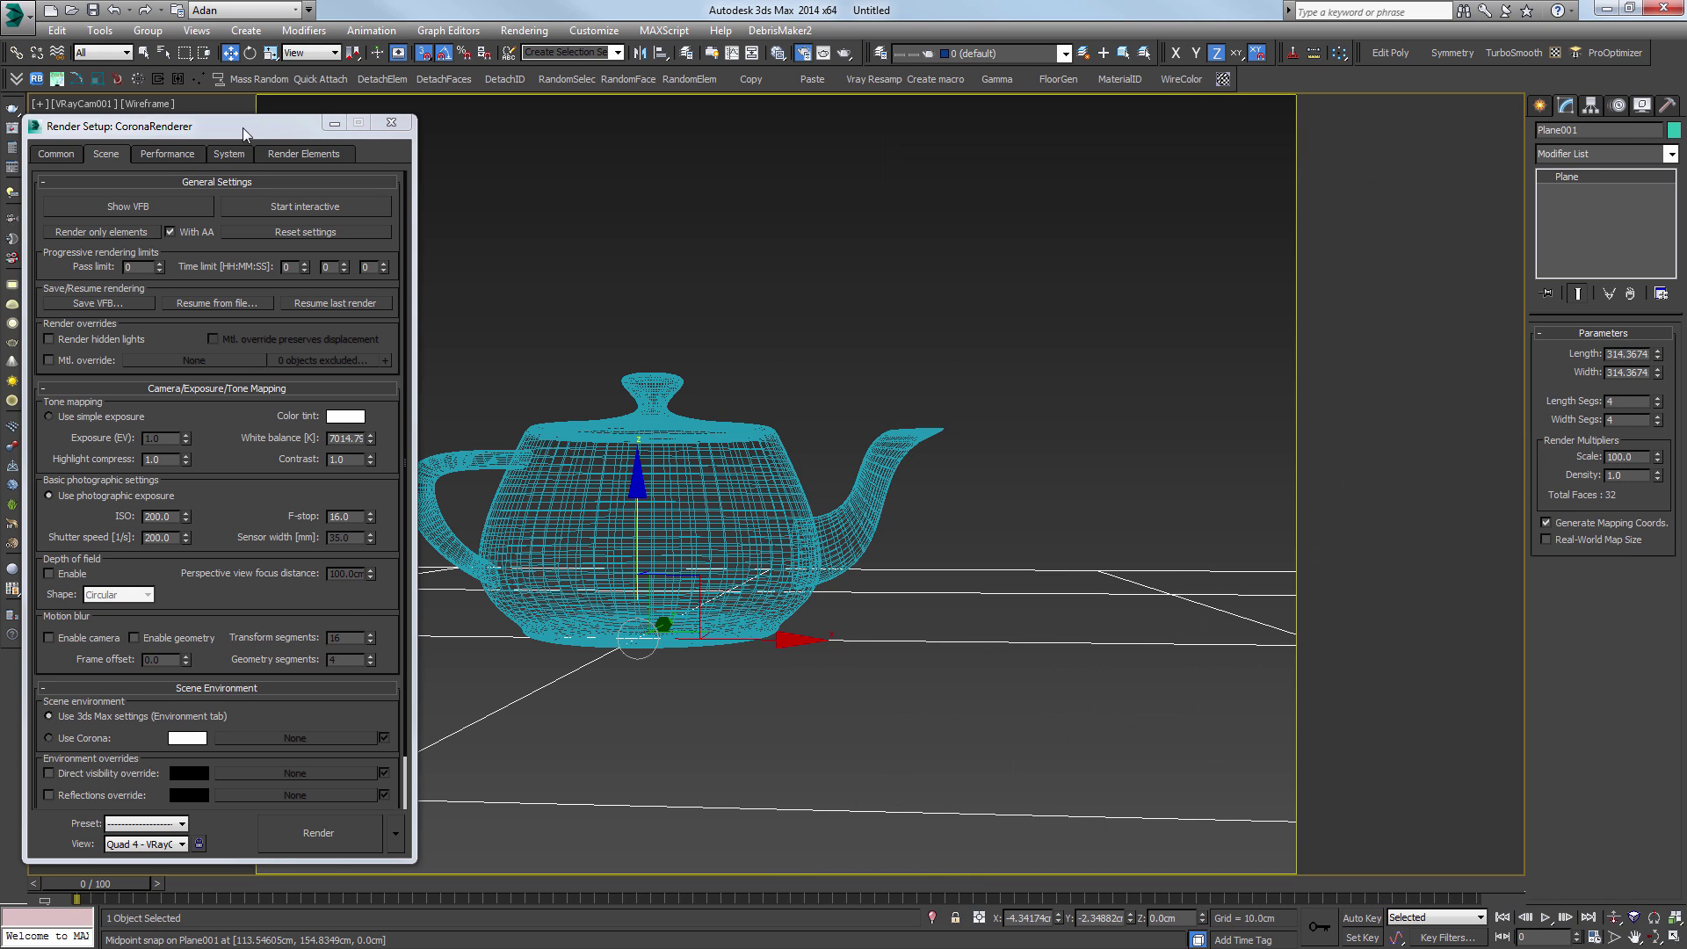
Step: Set the VRay camera's Corona Camera Modifier to ISO 200, shutter speed 200 and f-stop 16
click(88, 103)
click(114, 443)
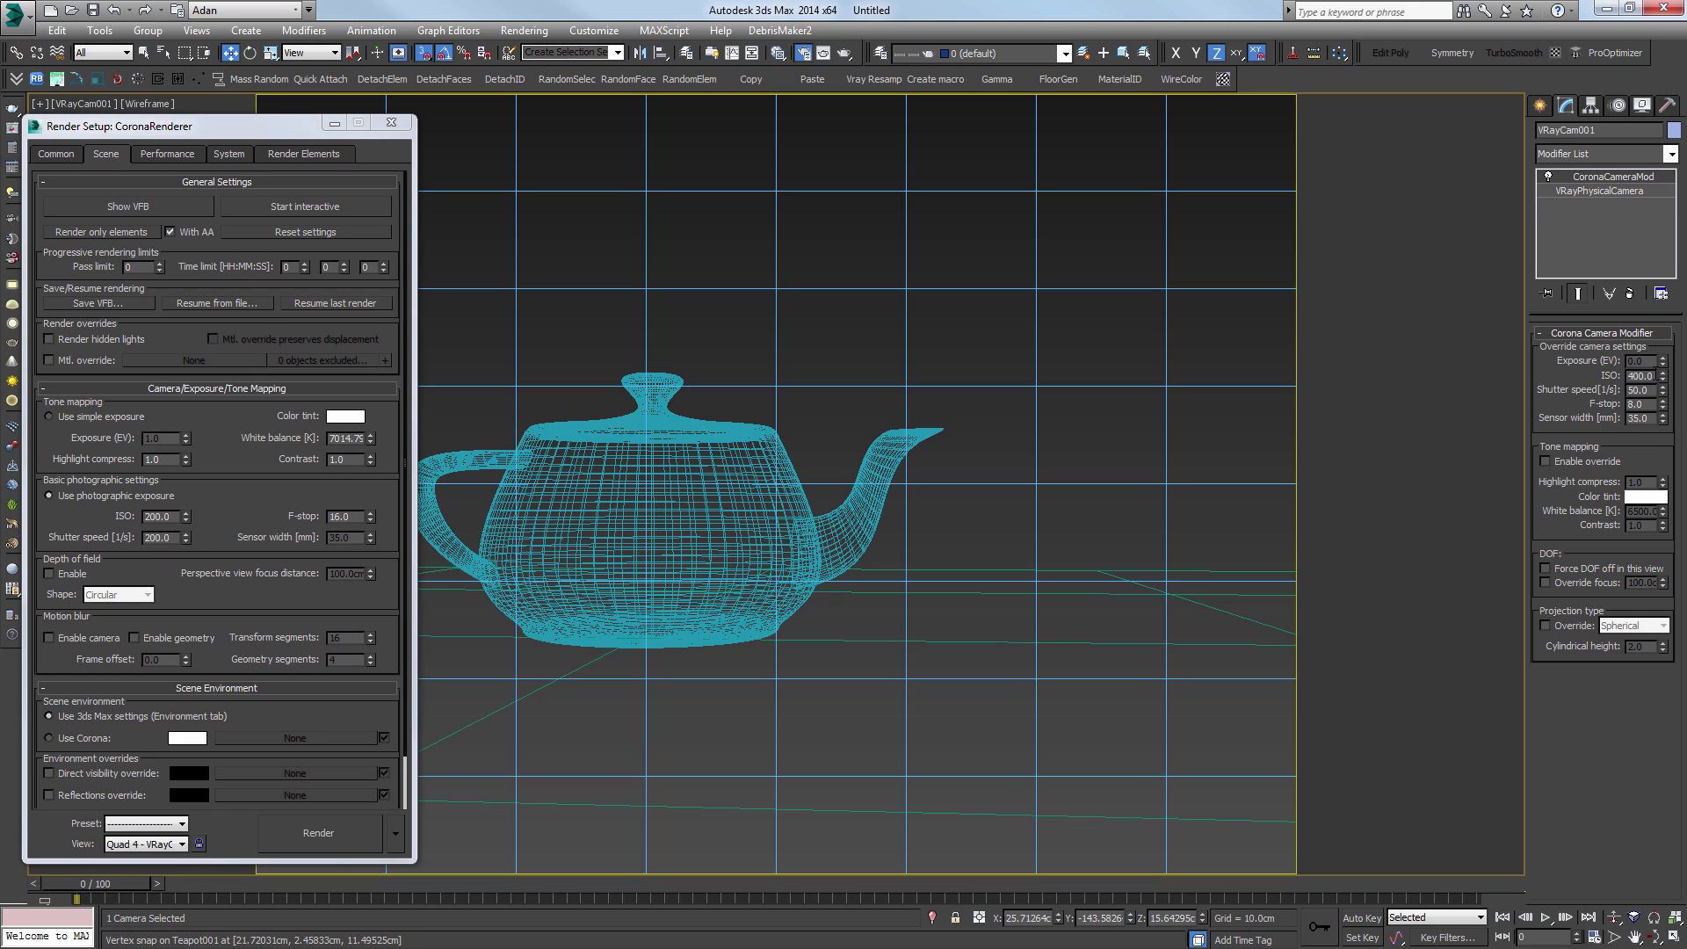
text(200)
key(Tab)
text(200)
key(Tab)
text(16)
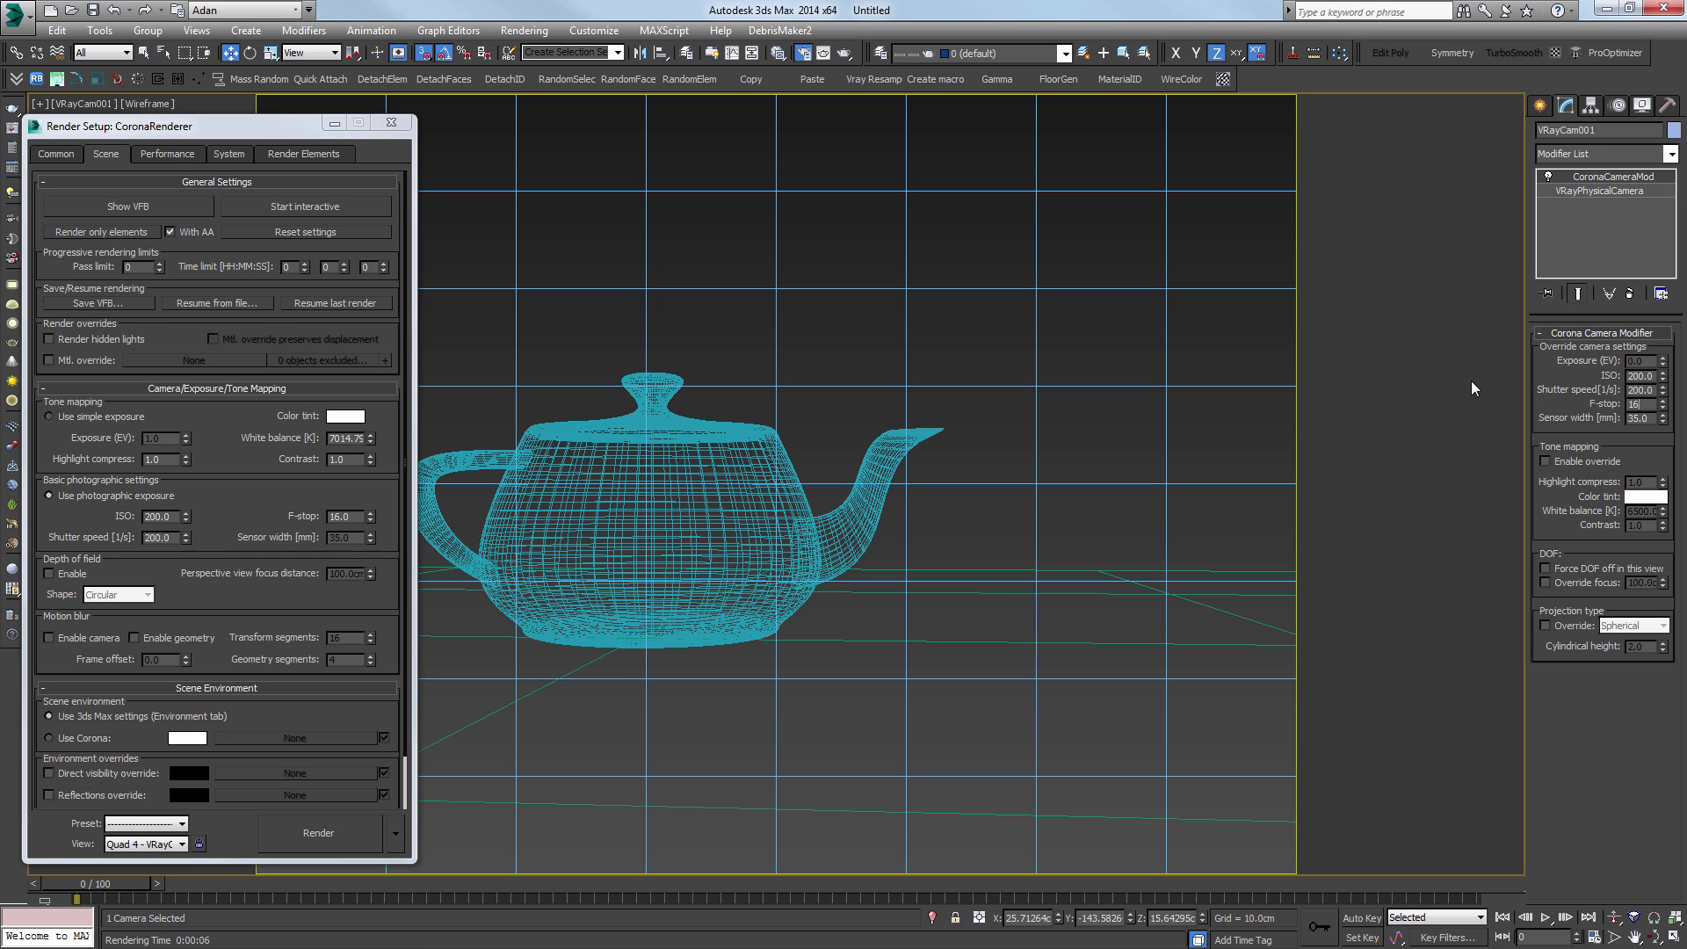
key(Return)
Step: Test-render the camera view, stop the render, and recheck the camera modifier's override settings
click(778, 320)
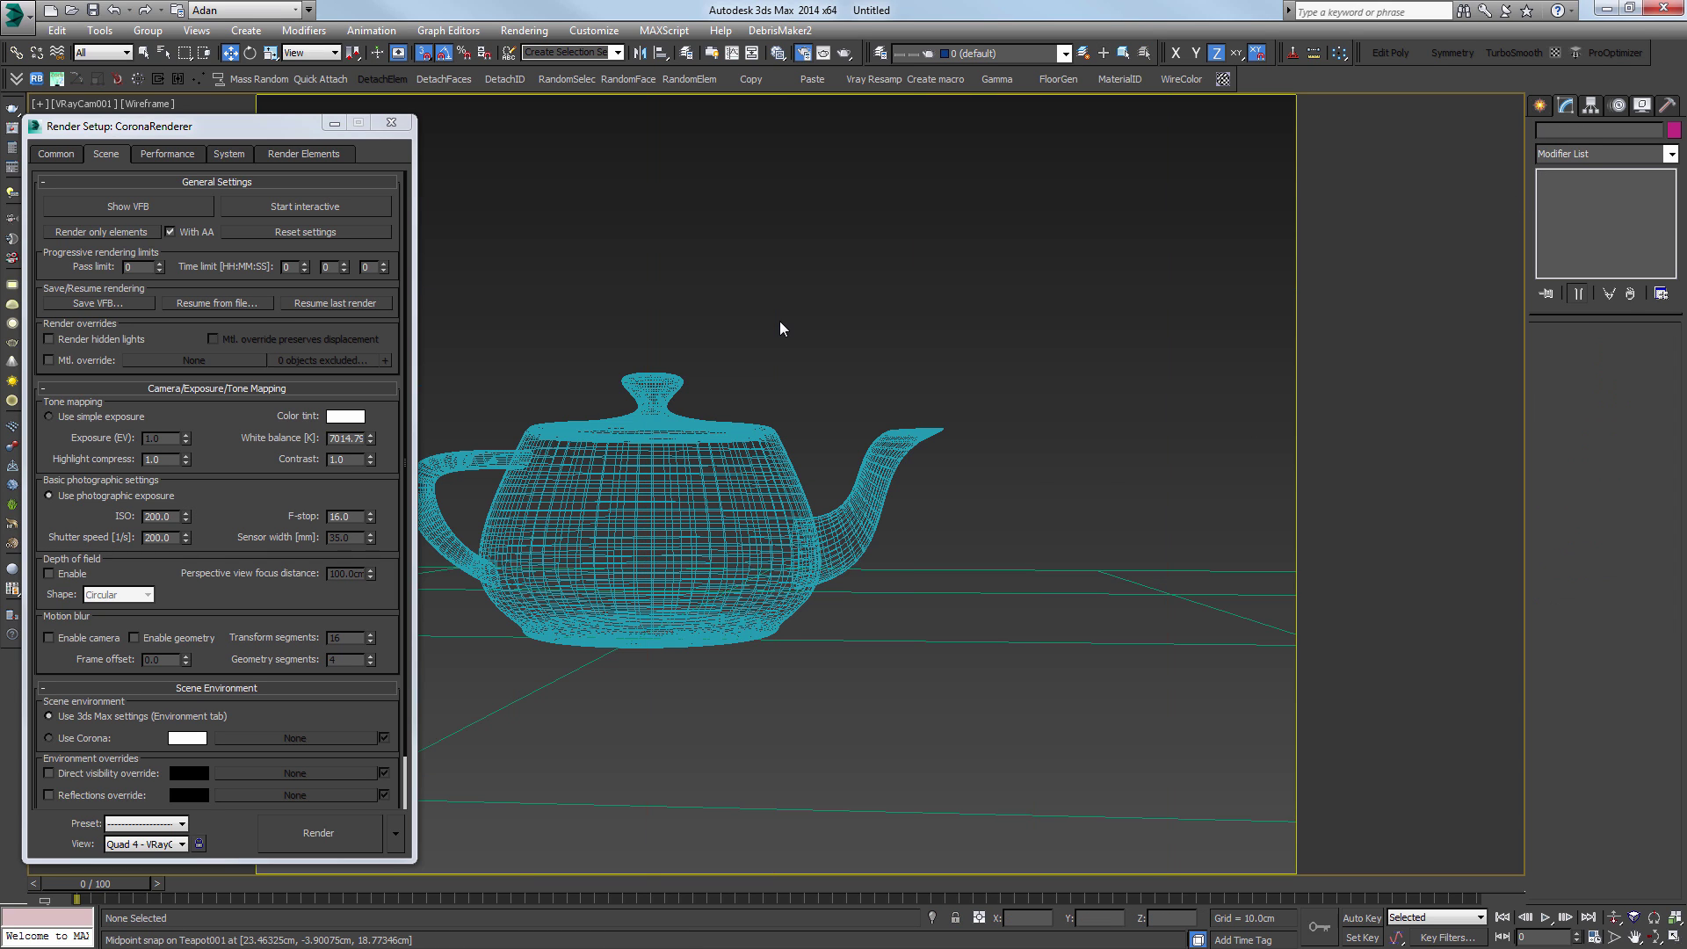
key(shift+q)
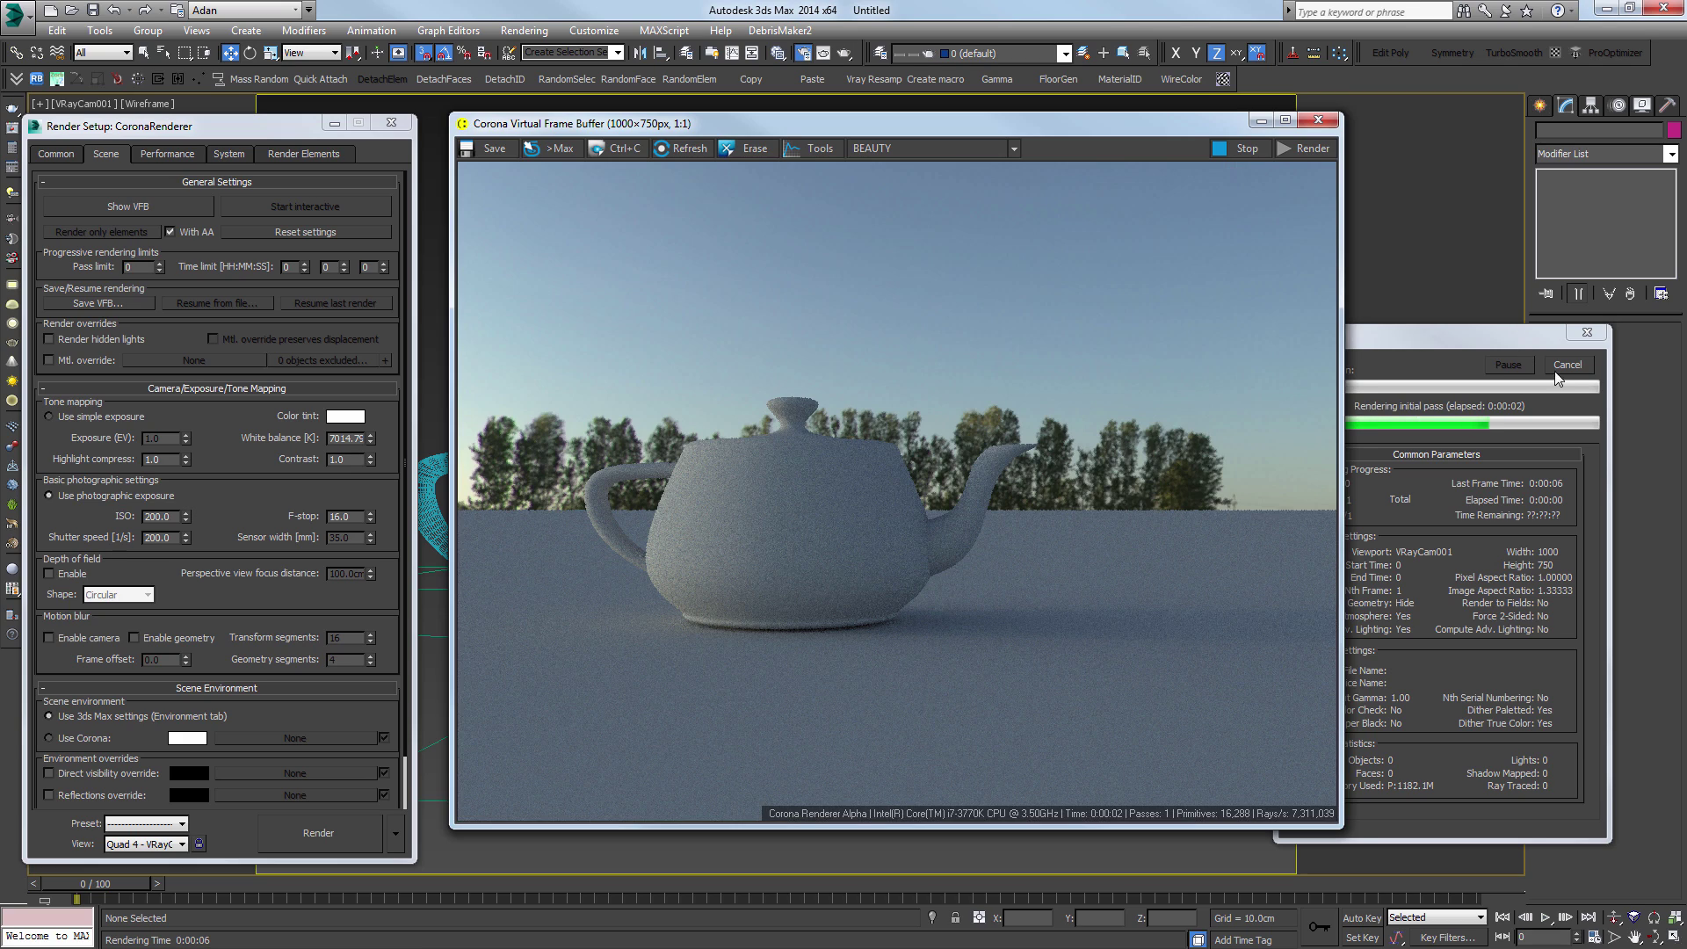
click(1565, 364)
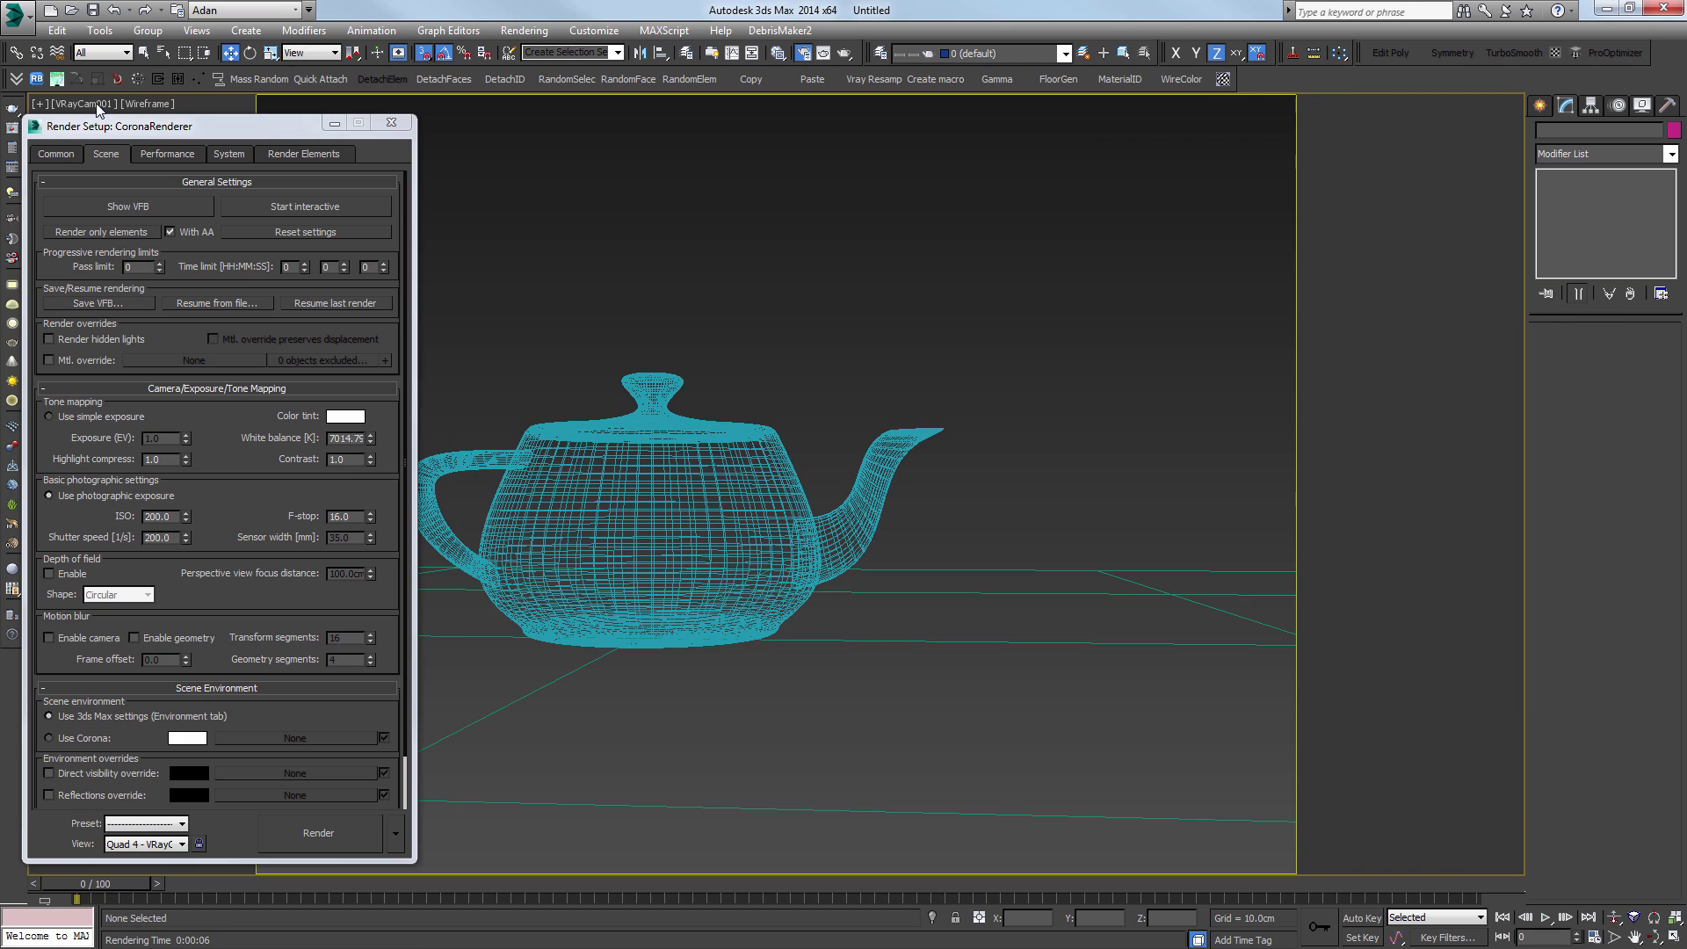
click(99, 107)
click(176, 429)
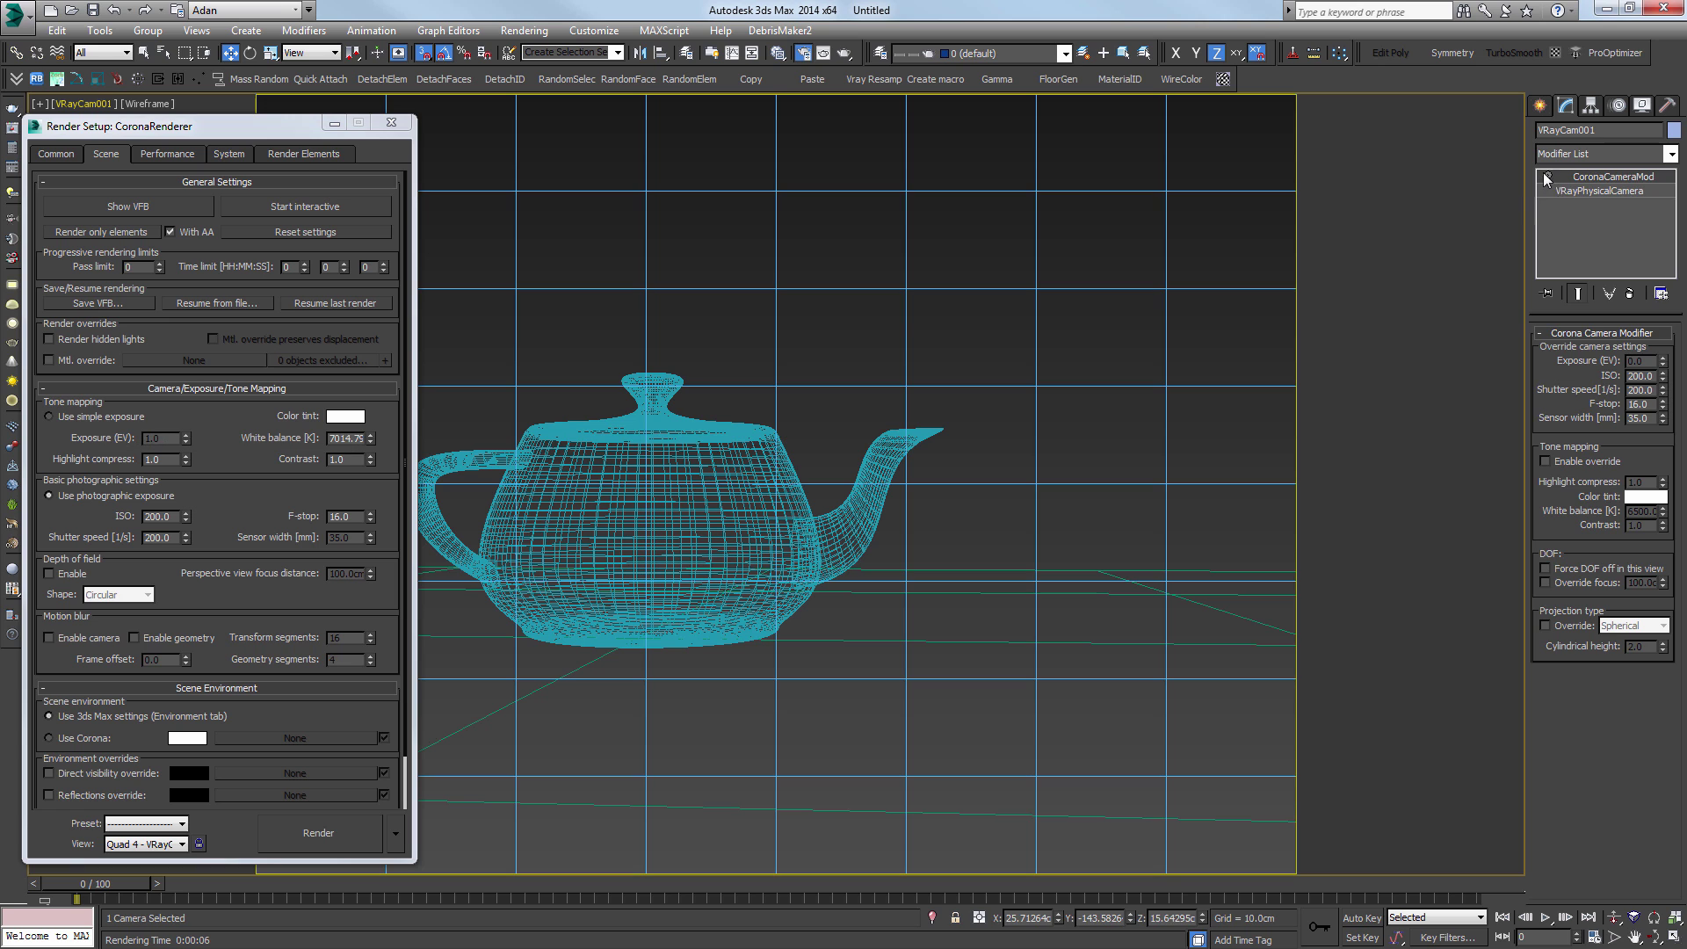
click(833, 362)
Step: Reopen and widen the Slate Material Editor, and delete the VRayHDRI and CoronaSky nodes from the node view
key(m)
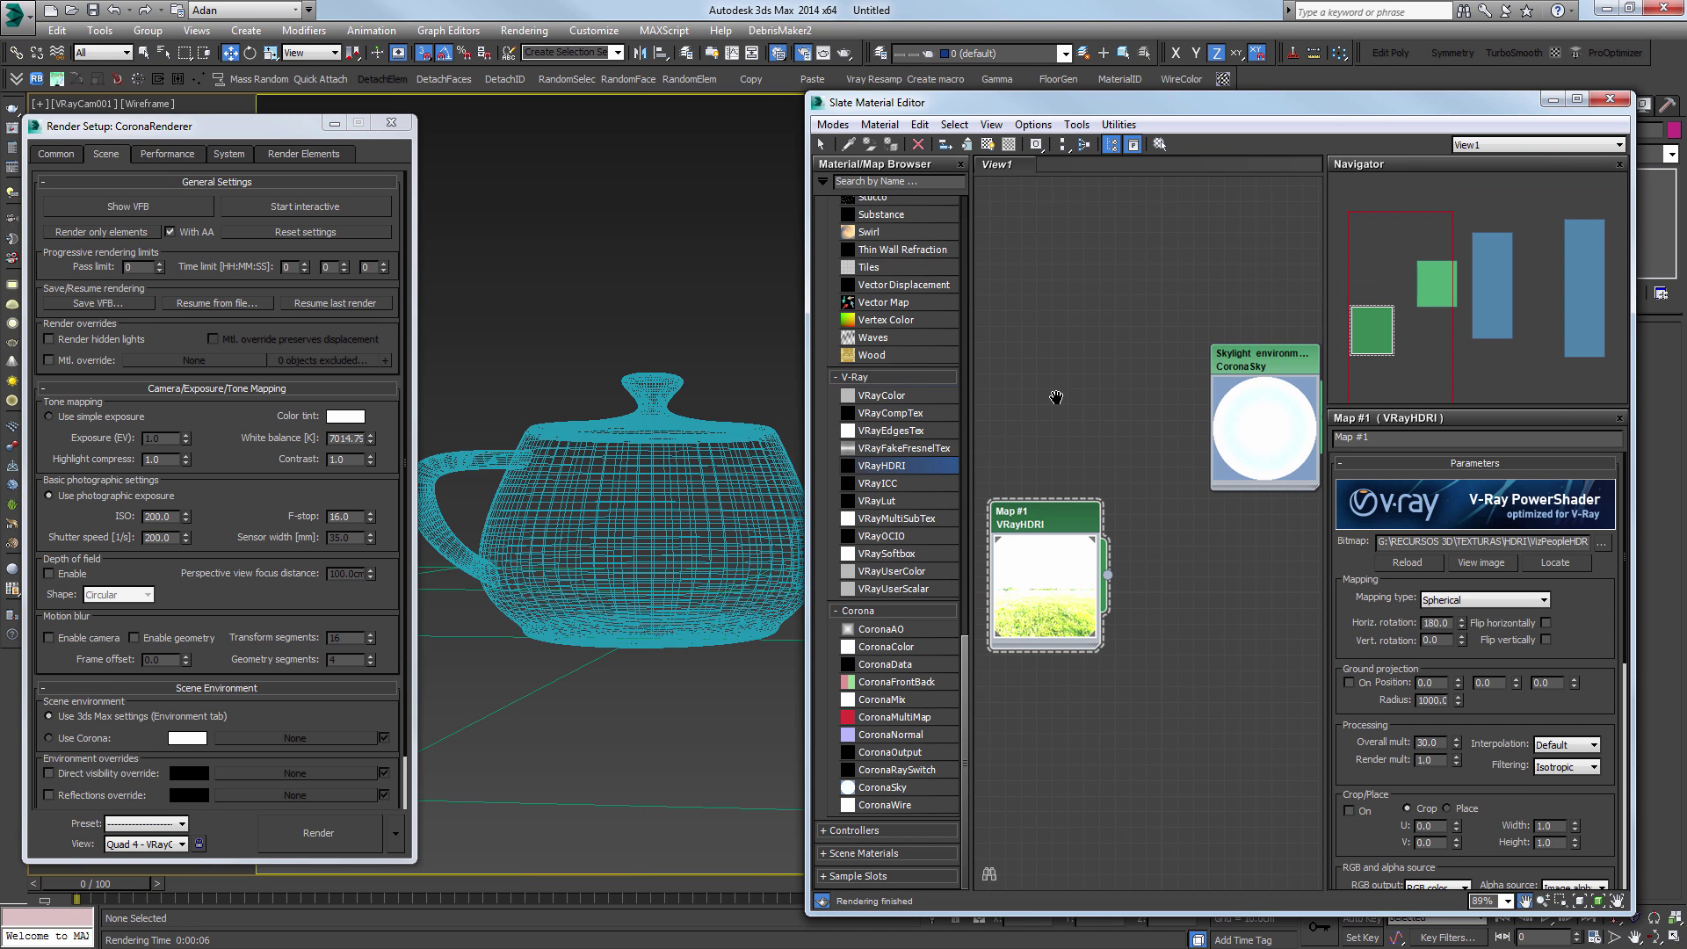
drag(806, 459, 445, 459)
middle_drag(987, 446, 1035, 460)
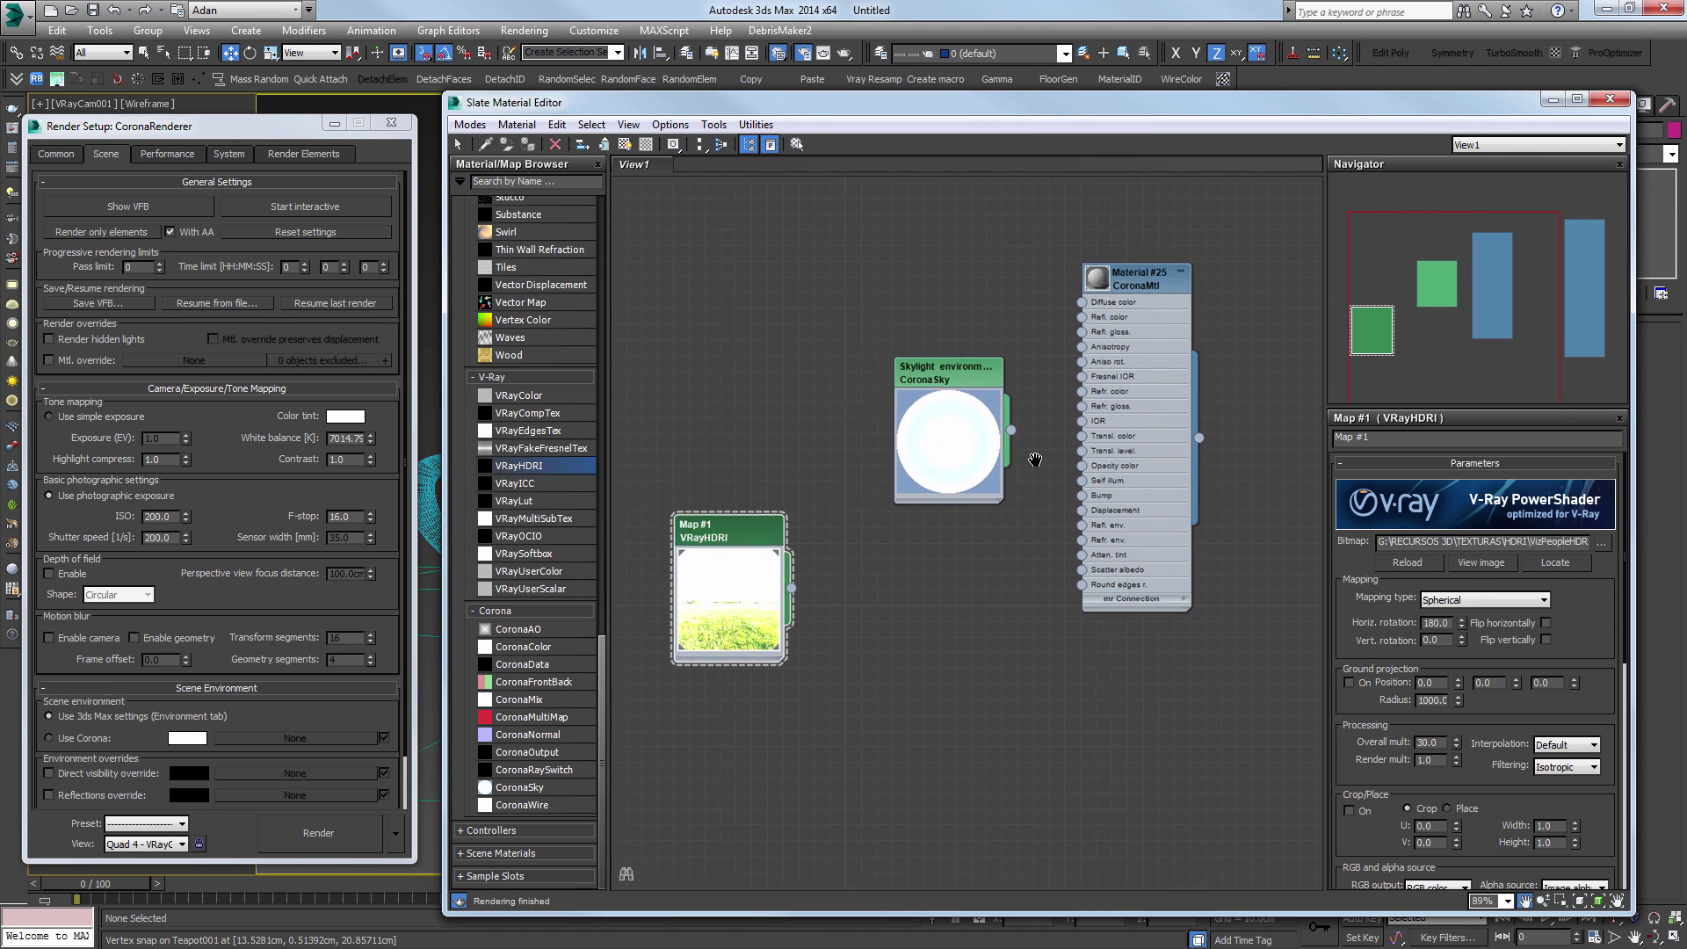
scroll(1142, 459, down, 3)
mouse_move(814, 300)
mouse_down()
mouse_move(1049, 704)
mouse_move(1053, 756)
mouse_up()
key(Delete)
Step: Display the parameters of the CoronaMtl Material #25, center its node and collapse its Maps rollout
click(1156, 331)
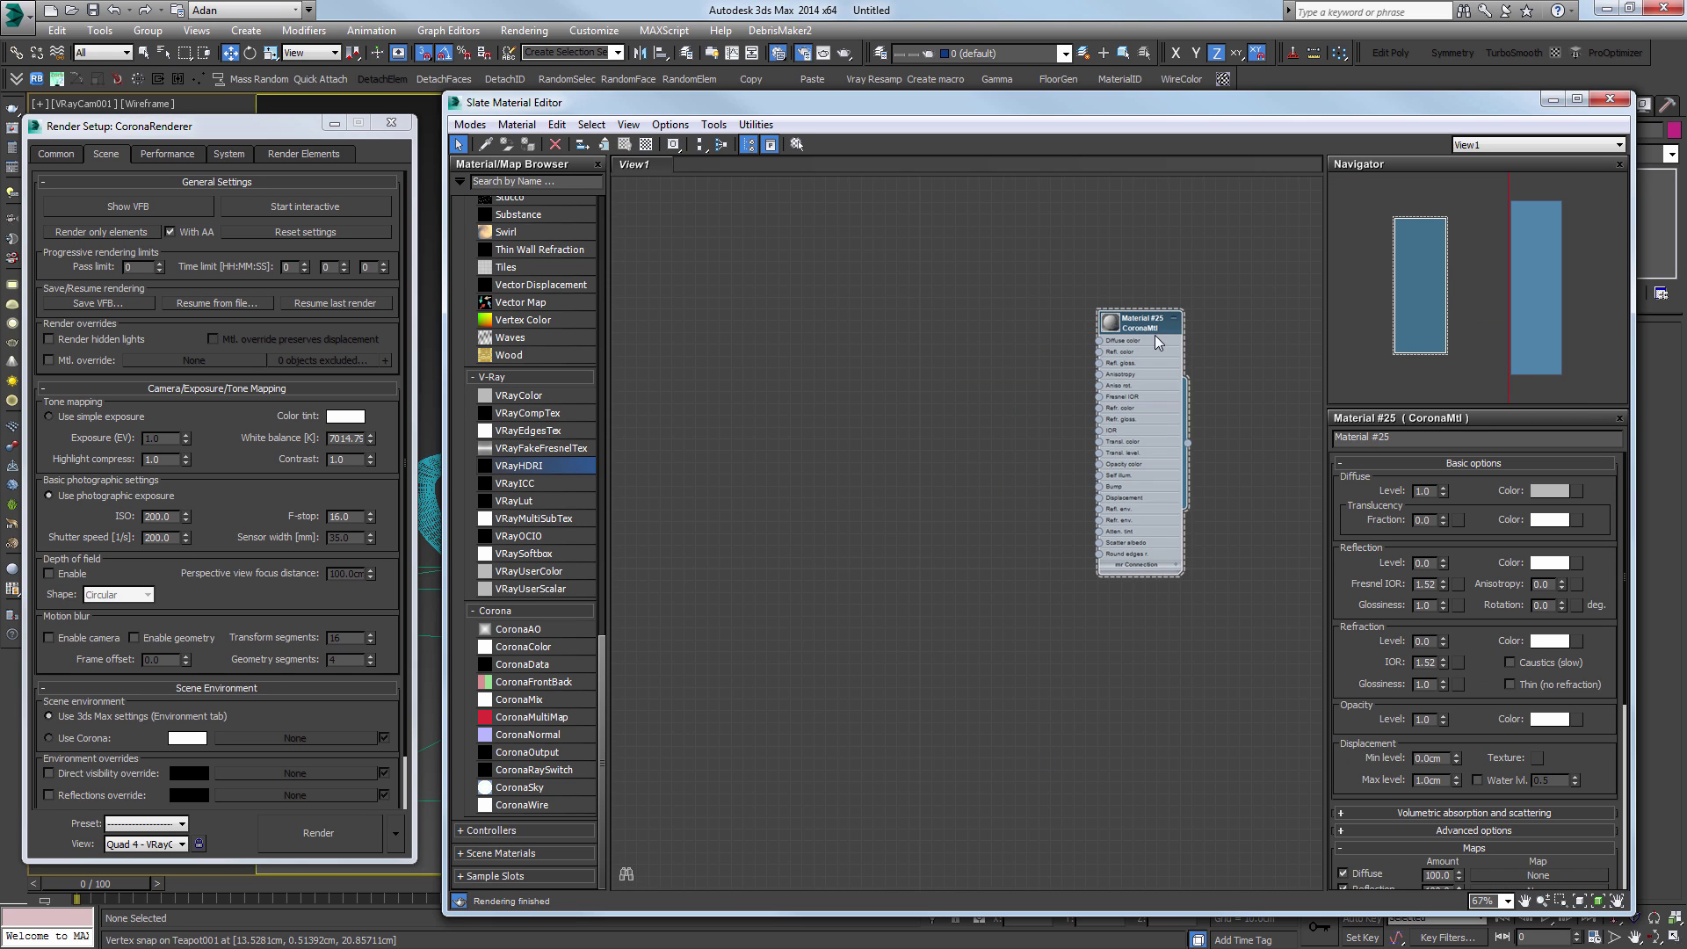
scroll(1155, 333, up, 3)
drag(1145, 323, 915, 374)
scroll(1030, 409, up, 1)
middle_drag(790, 483, 931, 404)
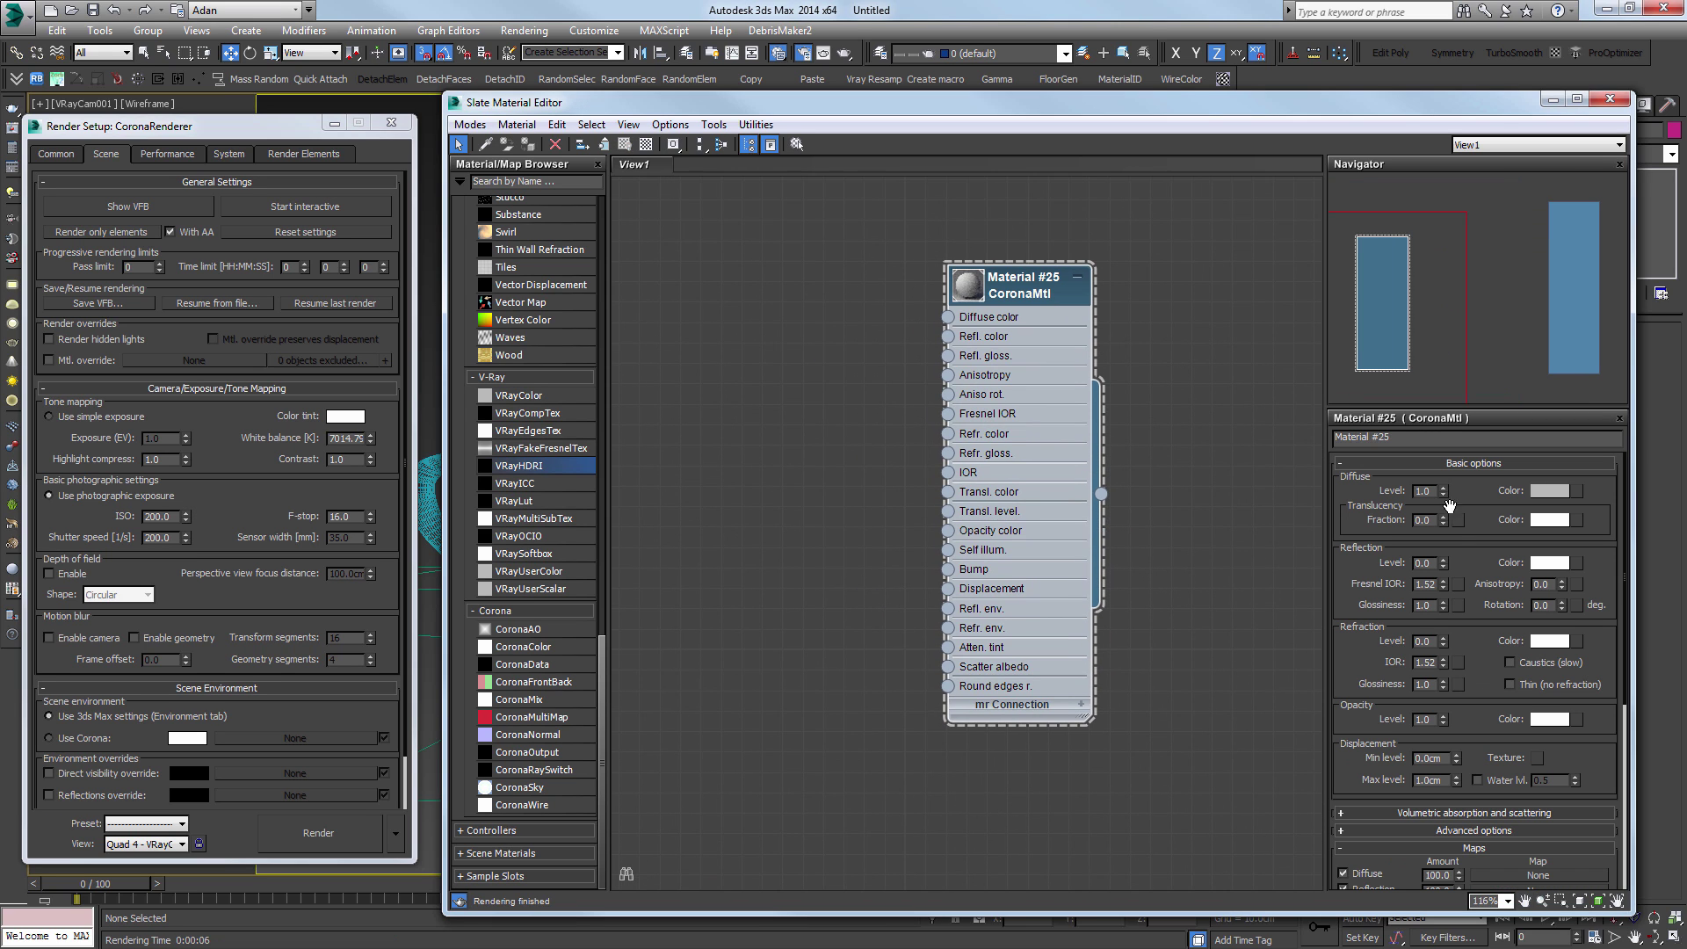
drag(1471, 558, 1473, 479)
scroll(1481, 568, down, 3)
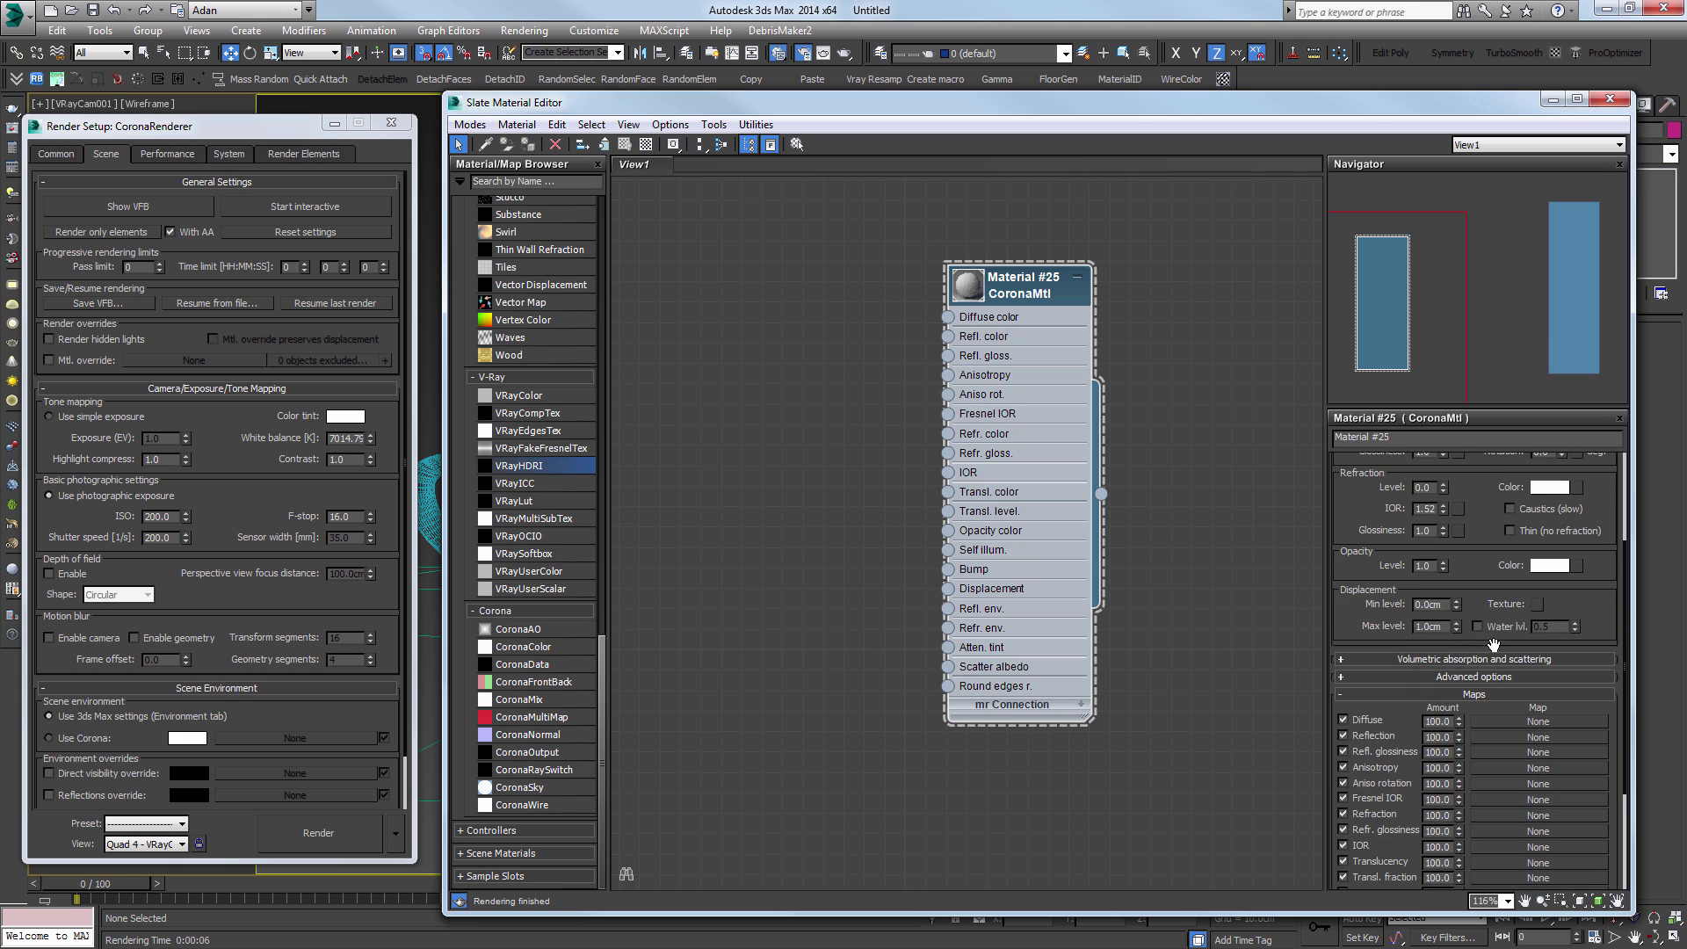
click(1464, 692)
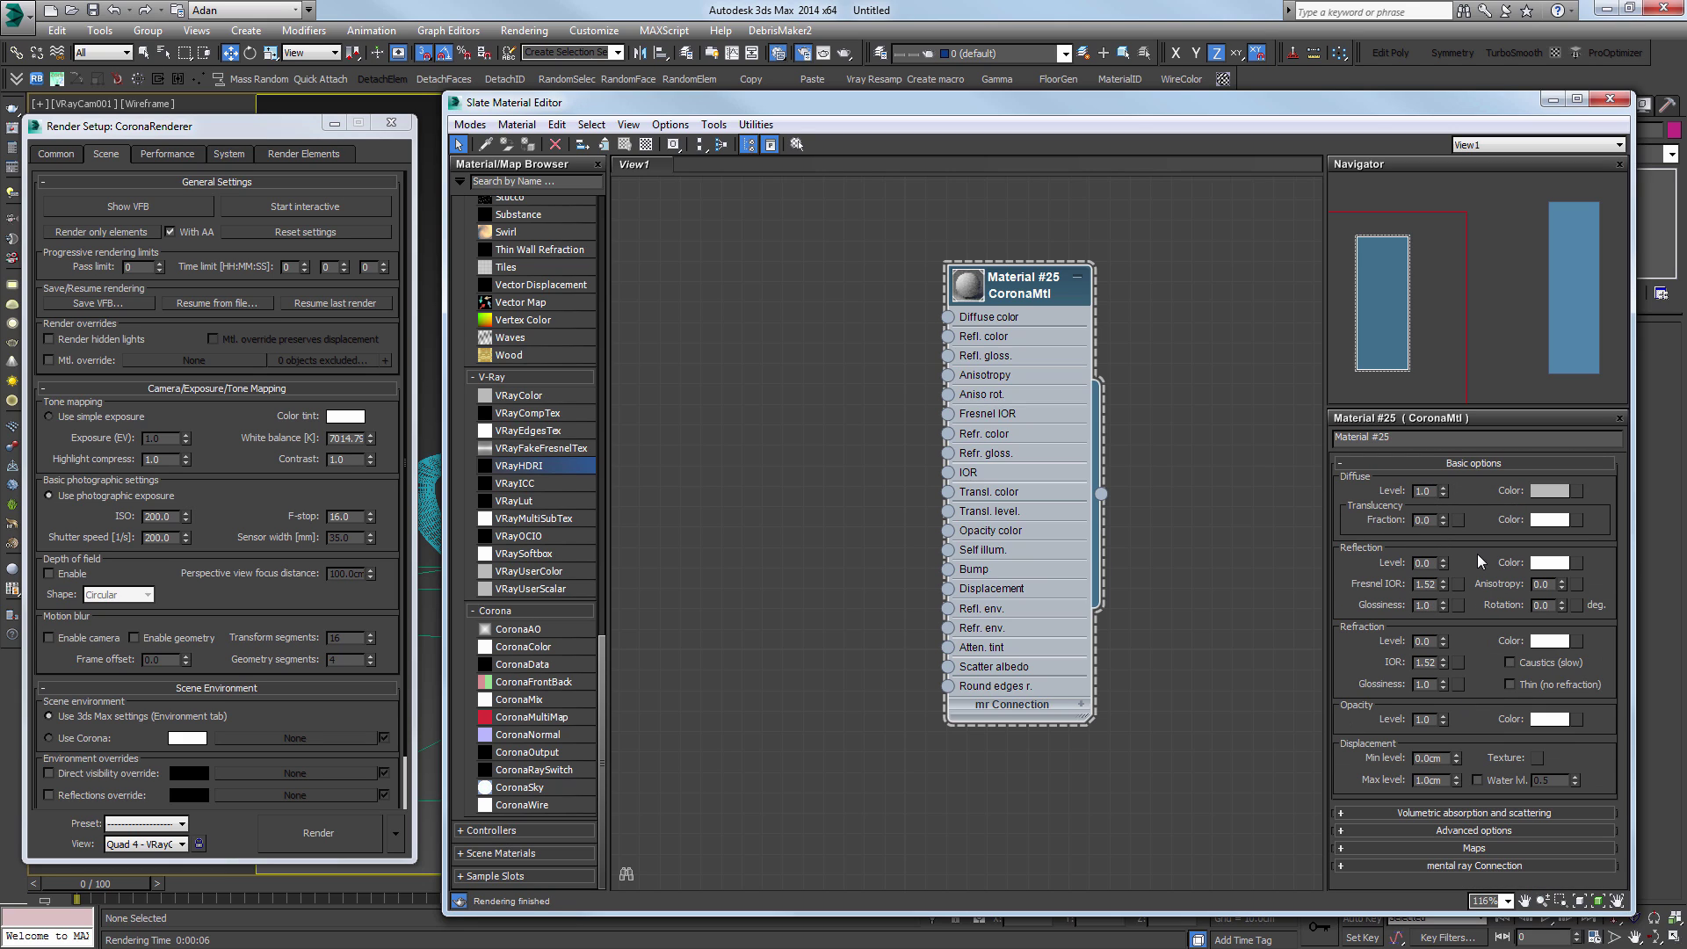
Step: Try black and white as the CoronaMtl material's diffuse color
click(1556, 490)
drag(514, 186, 514, 244)
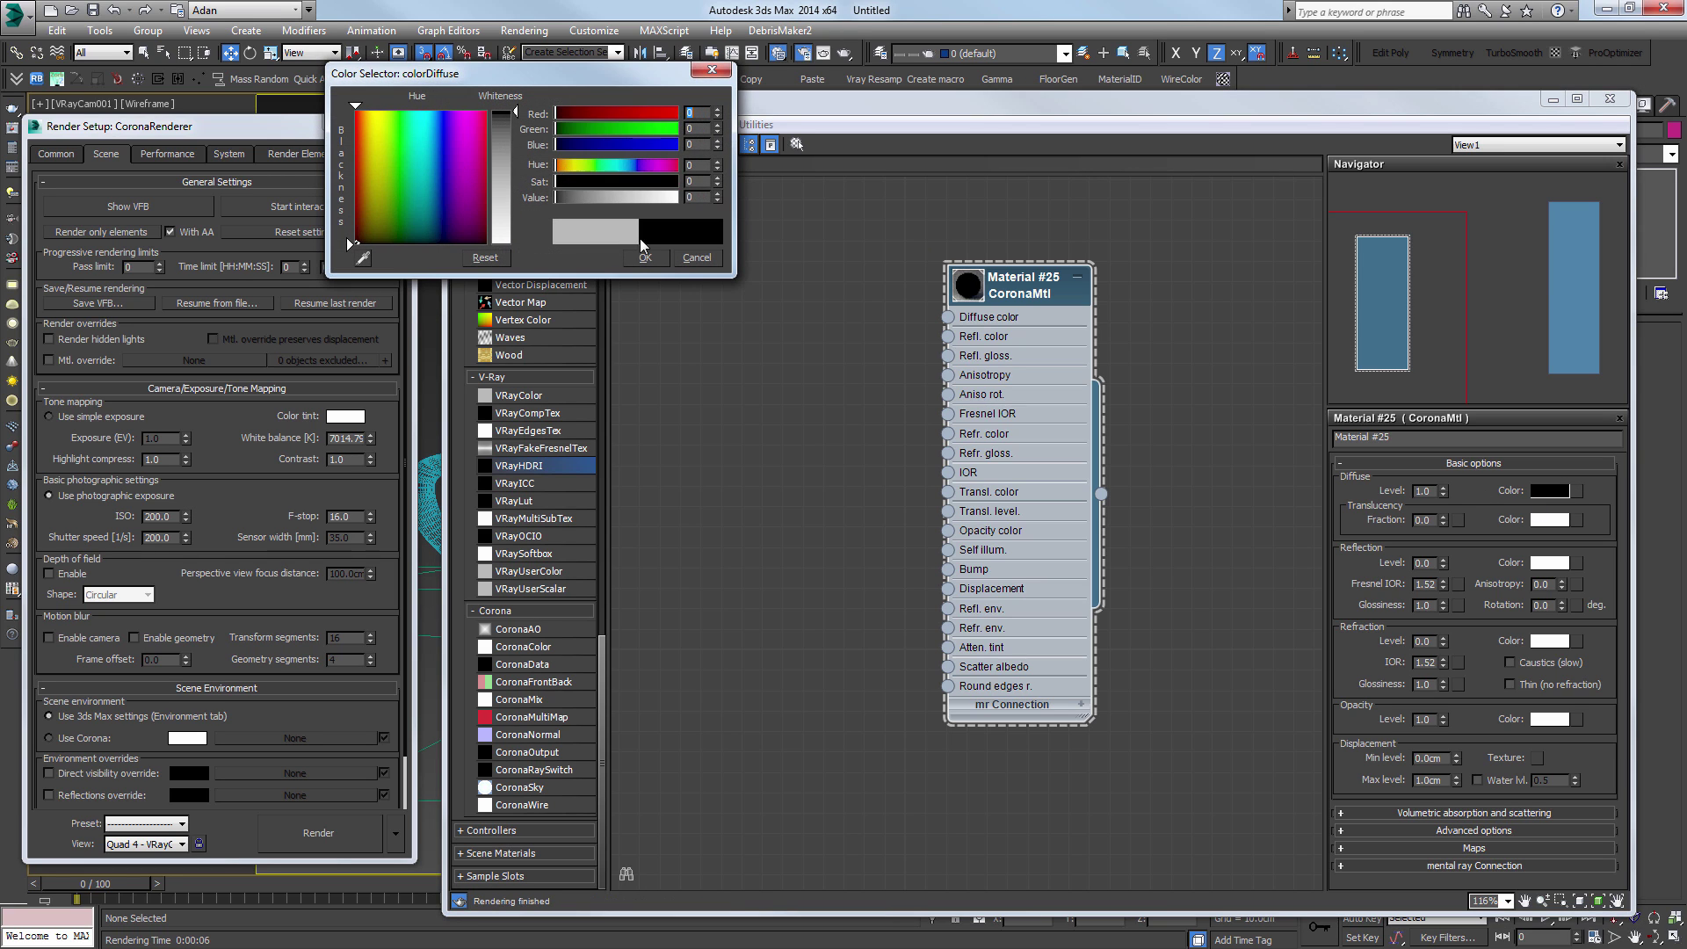
click(645, 258)
click(1546, 489)
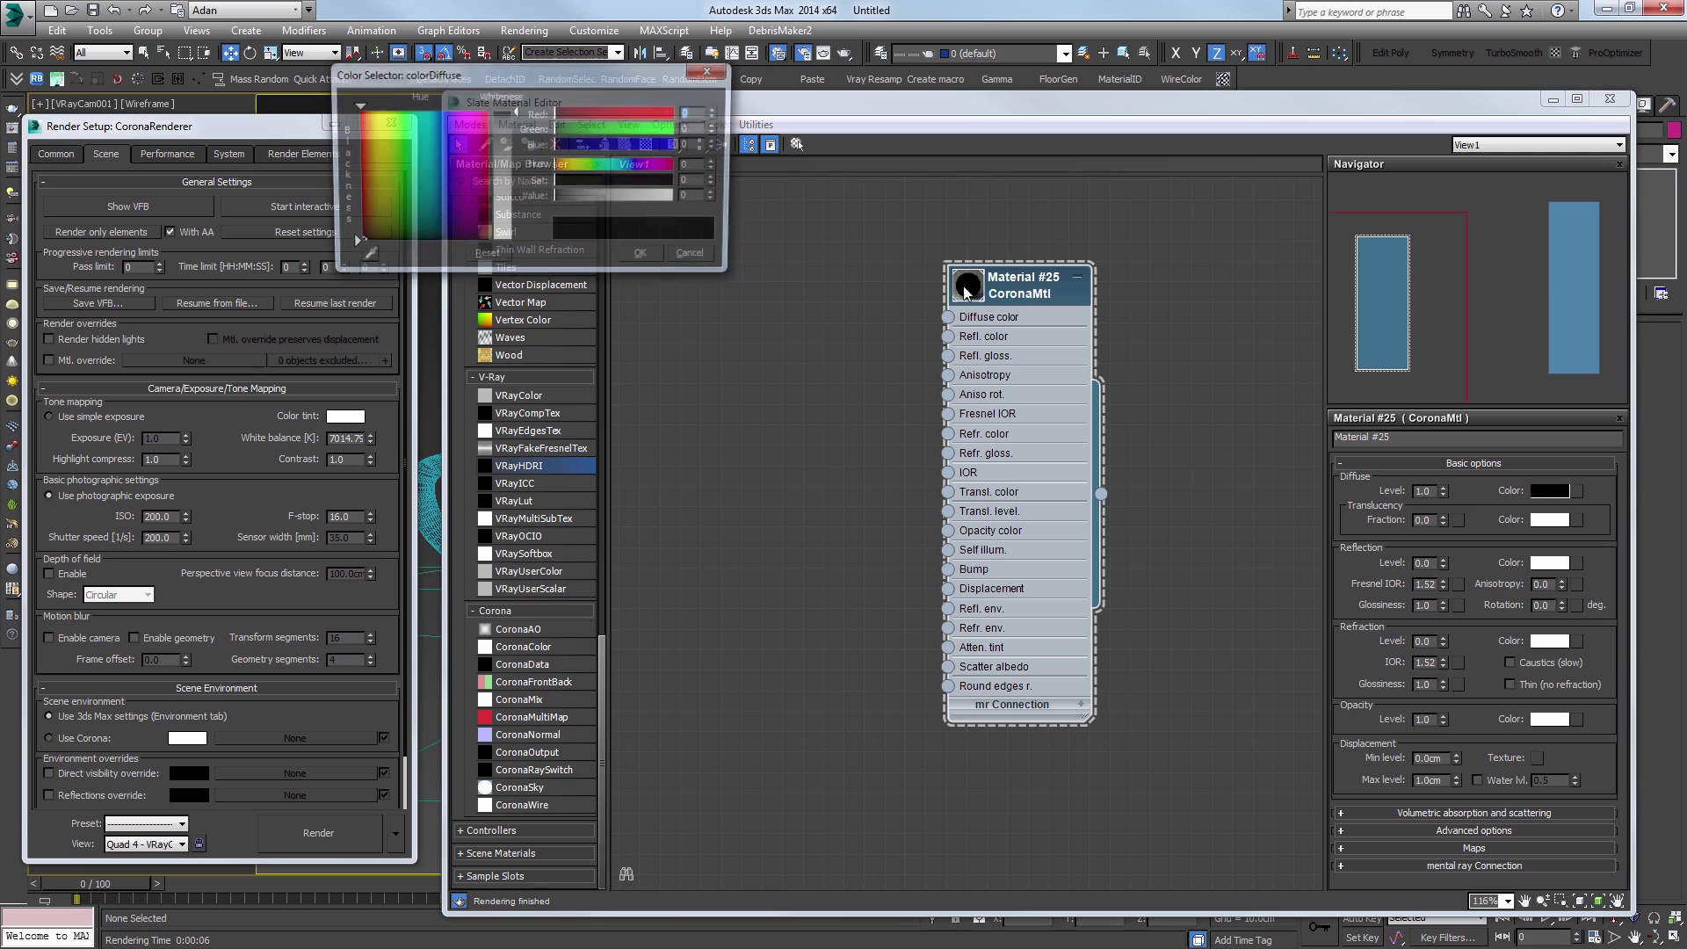
drag(557, 202, 679, 207)
click(645, 257)
Step: Try a diffuse level of 0.5 on the CoronaMtl material, and return it to 1
double_click(1424, 490)
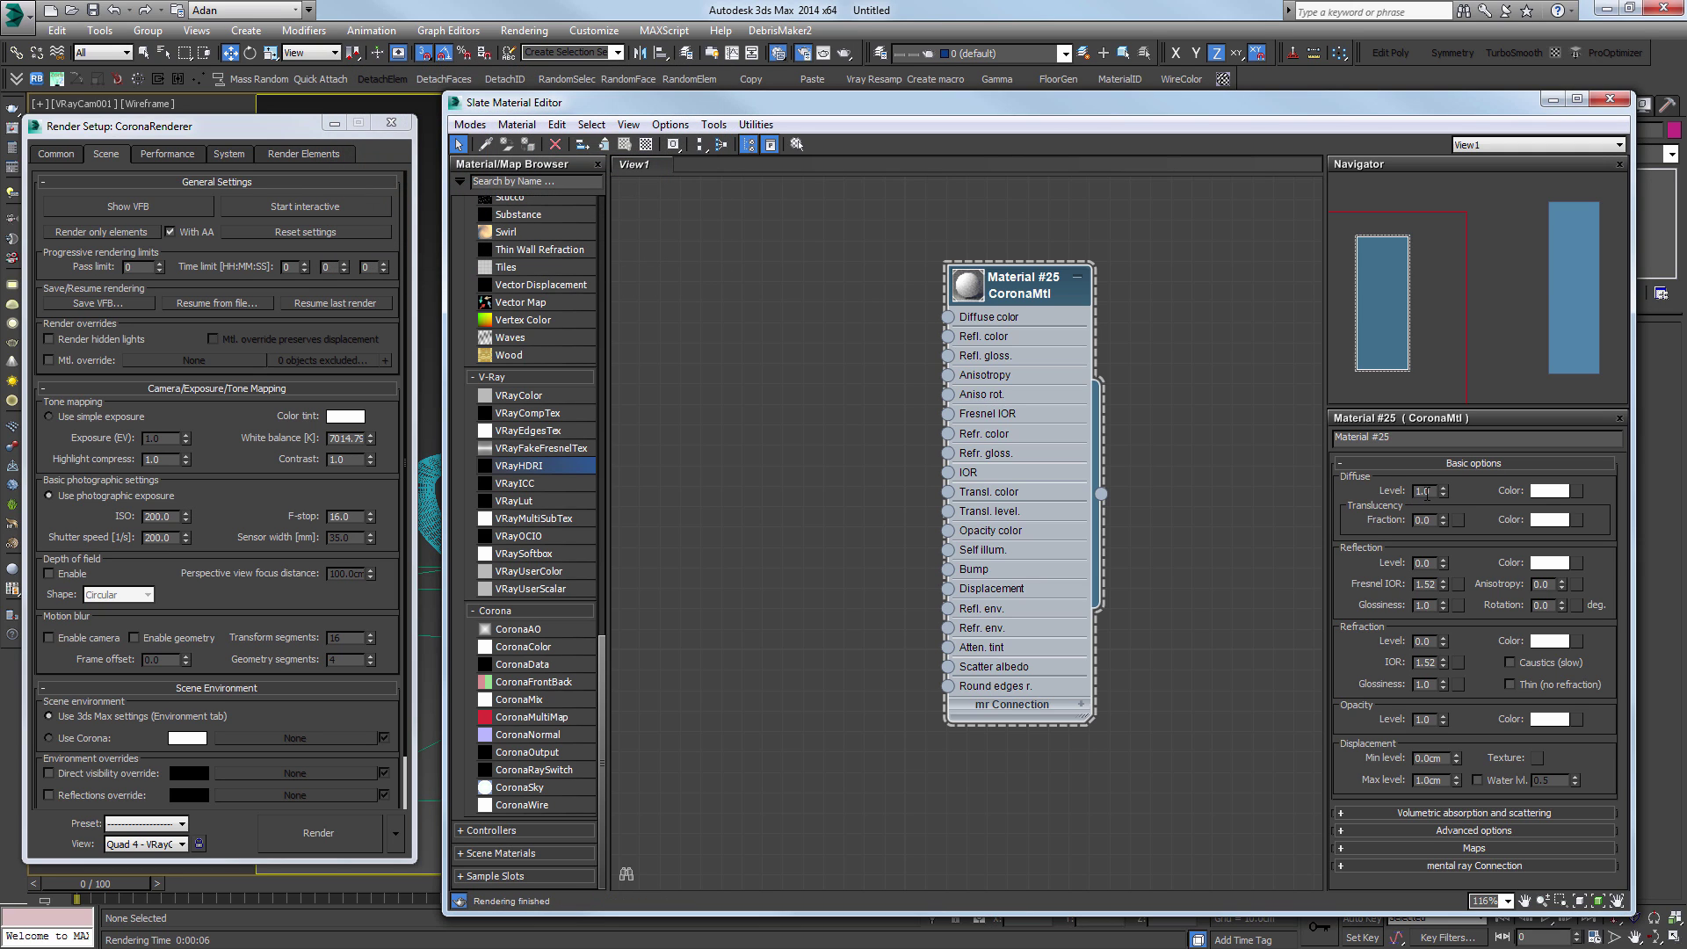
text(0.5)
key(Return)
click(1433, 492)
text(1)
key(Return)
text(1)
key(Return)
Step: Set the CoronaMtl material's diffuse color to a mid gray with value 107 and reposition its node
click(1548, 490)
drag(514, 241, 514, 167)
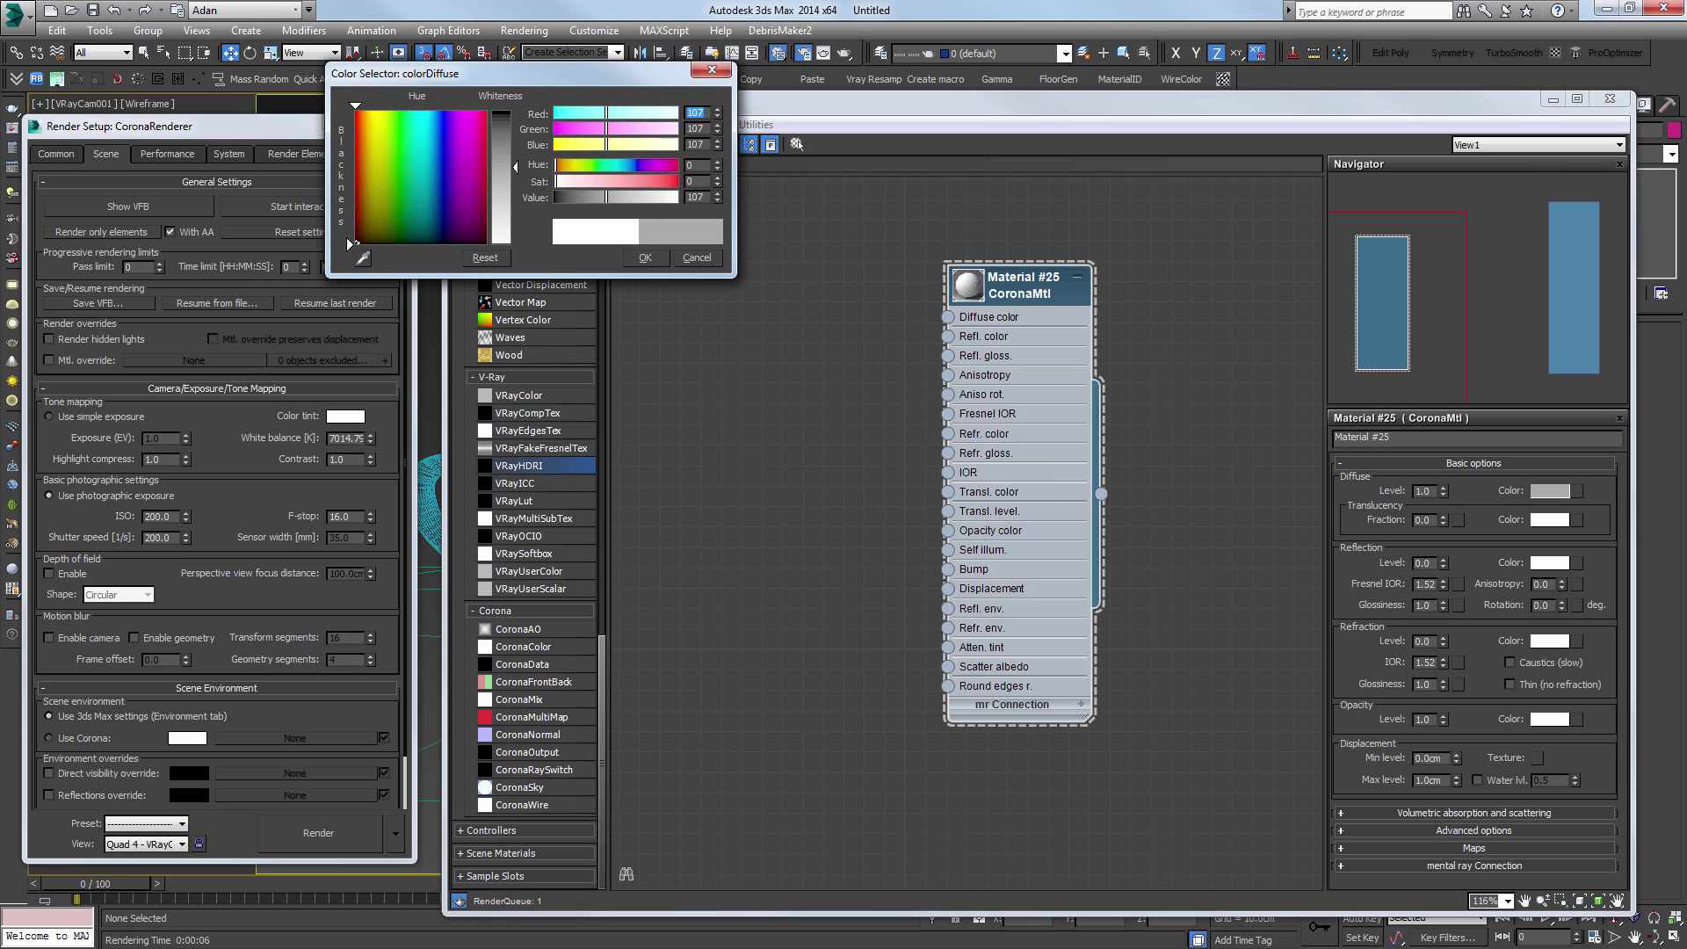
click(644, 258)
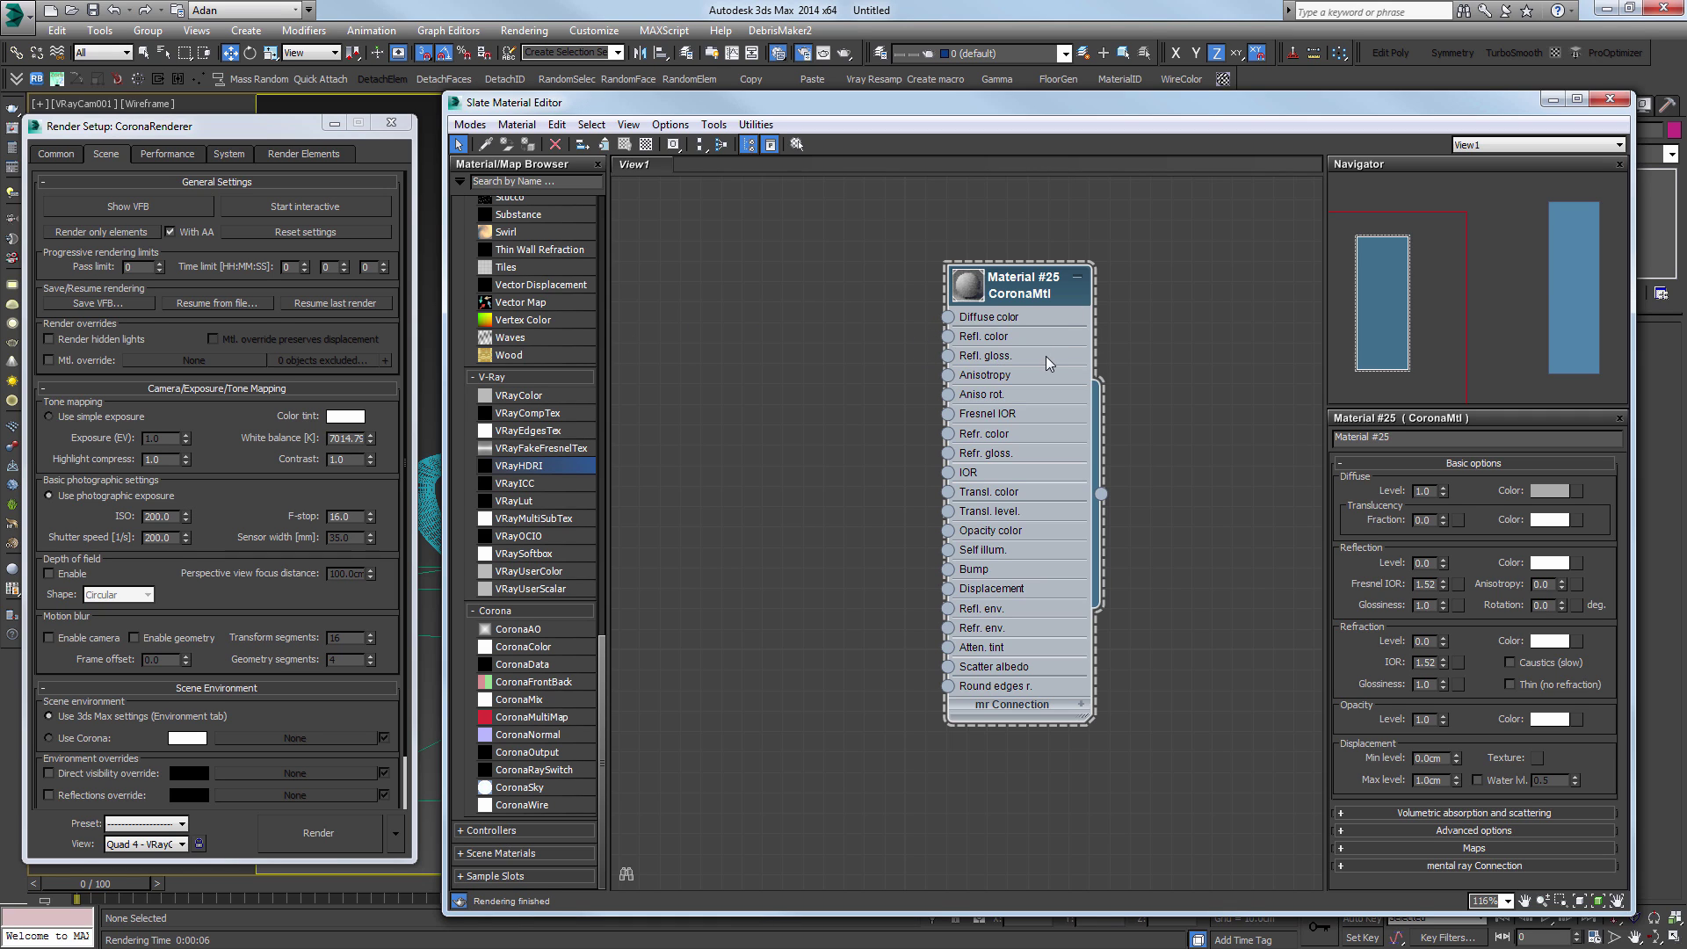
drag(1033, 298, 952, 320)
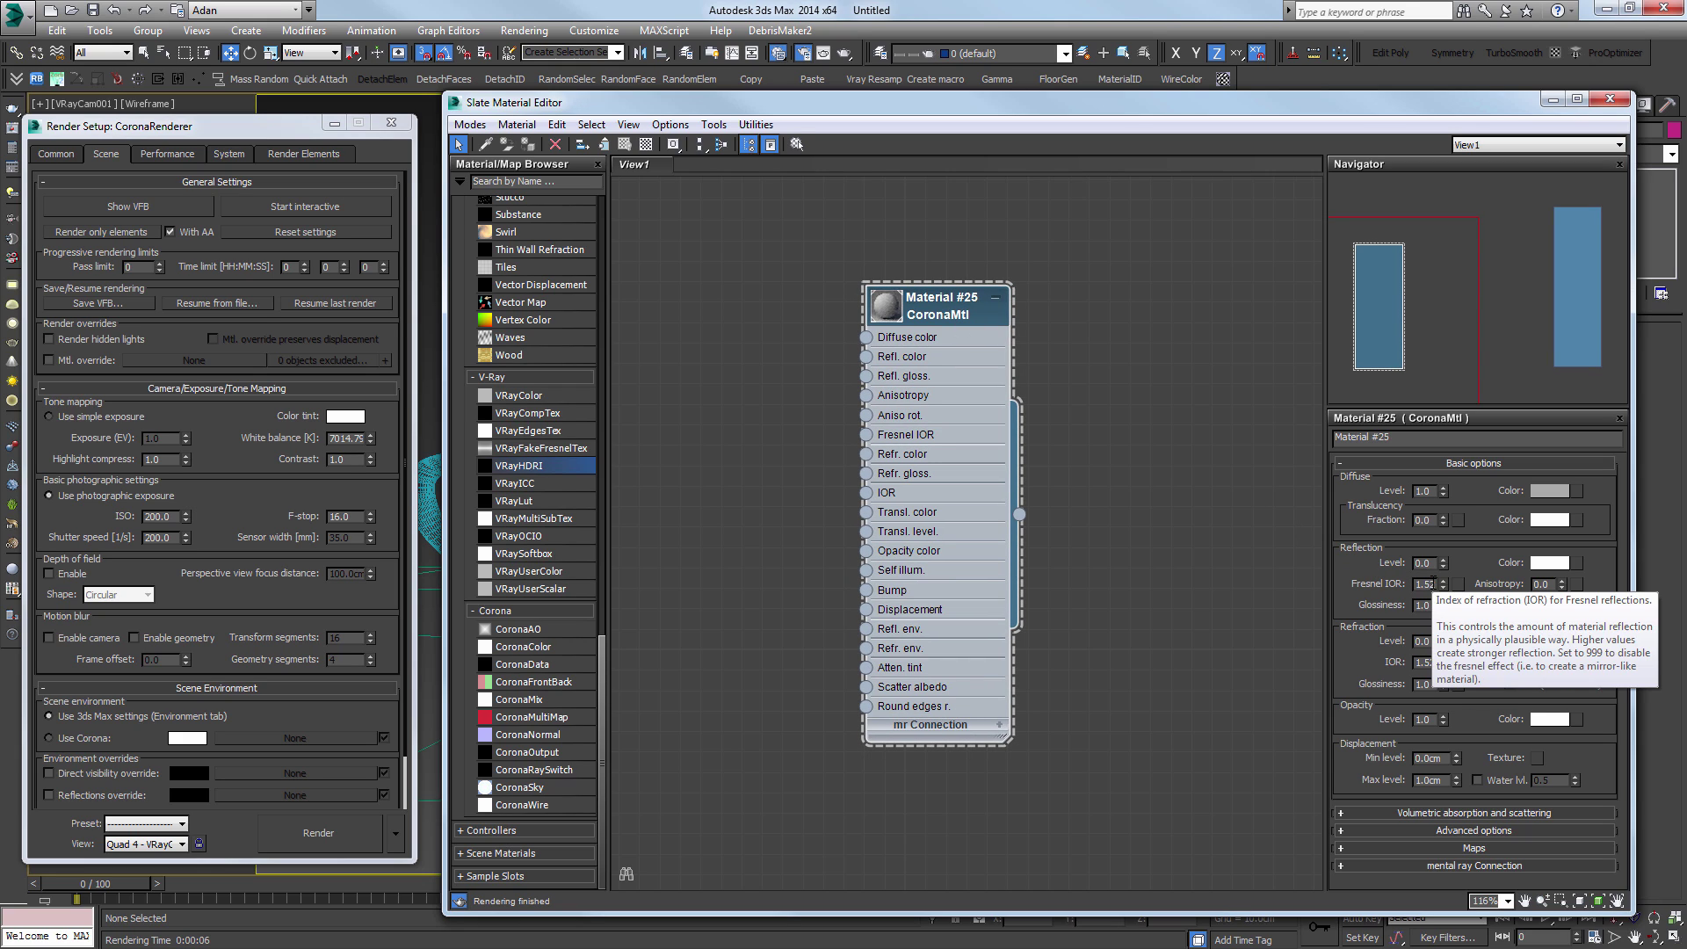
Step: Raise the CoronaMtl material's Fresnel IOR to 999 to demonstrate mirror-like reflection
double_click(1424, 584)
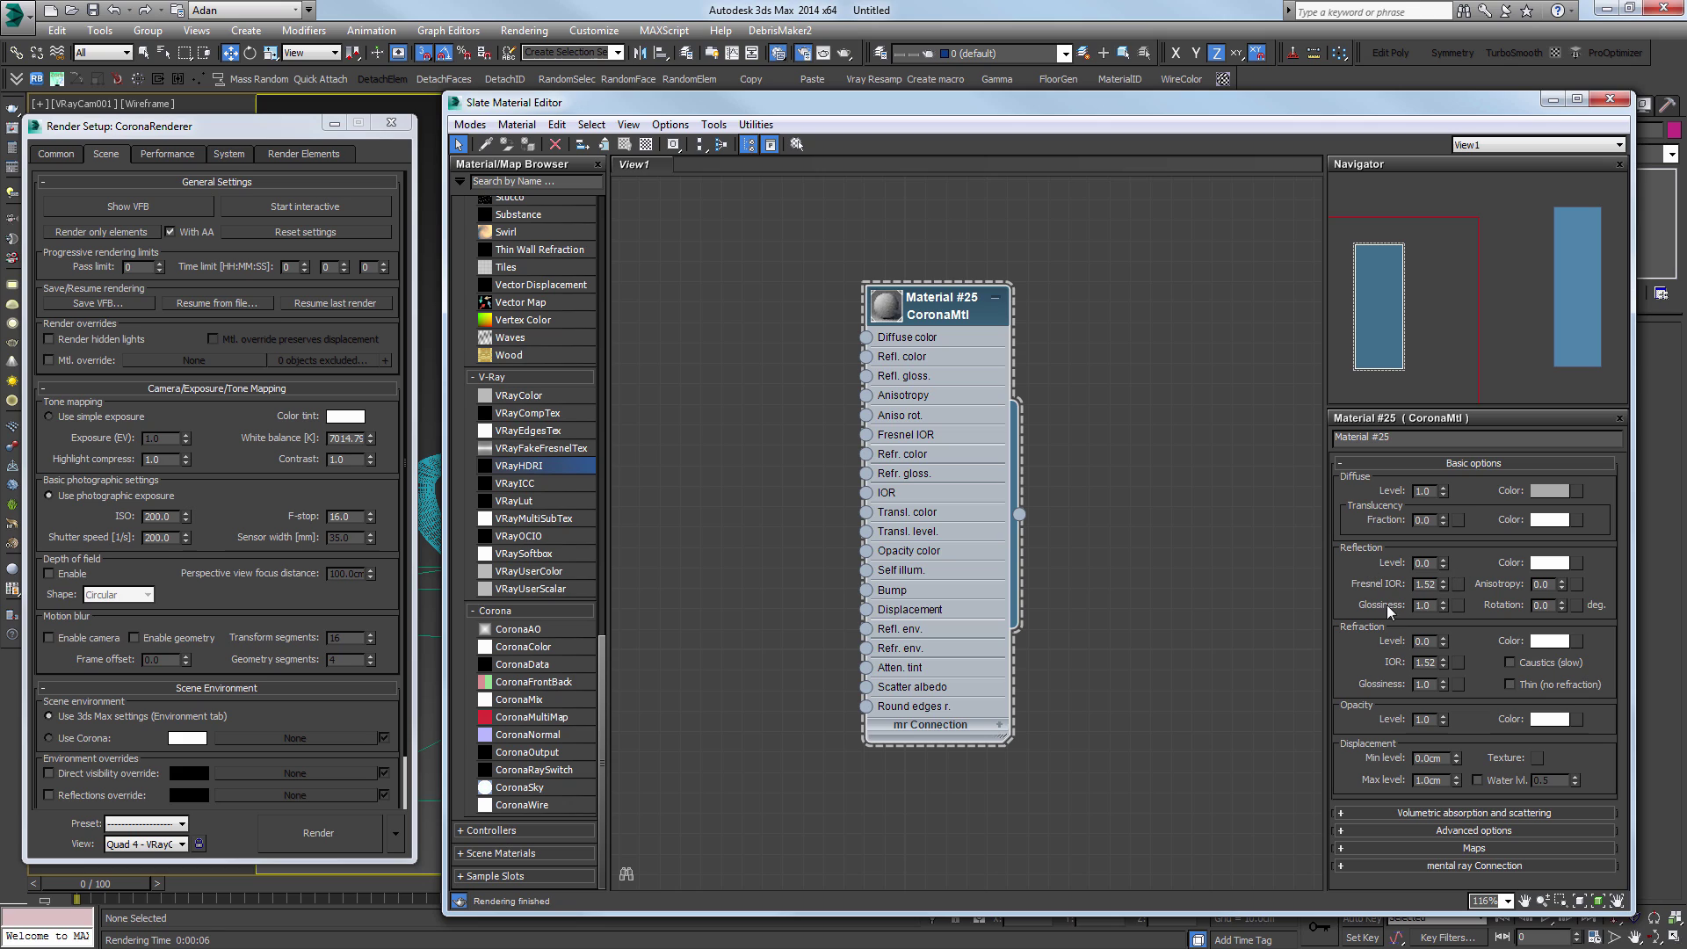
drag(1435, 584, 1289, 579)
text(9999)
key(Return)
text(998)
key(Return)
Step: Make room beside the CoronaMtl node and add a Falloff map to the node view
drag(900, 356, 1105, 397)
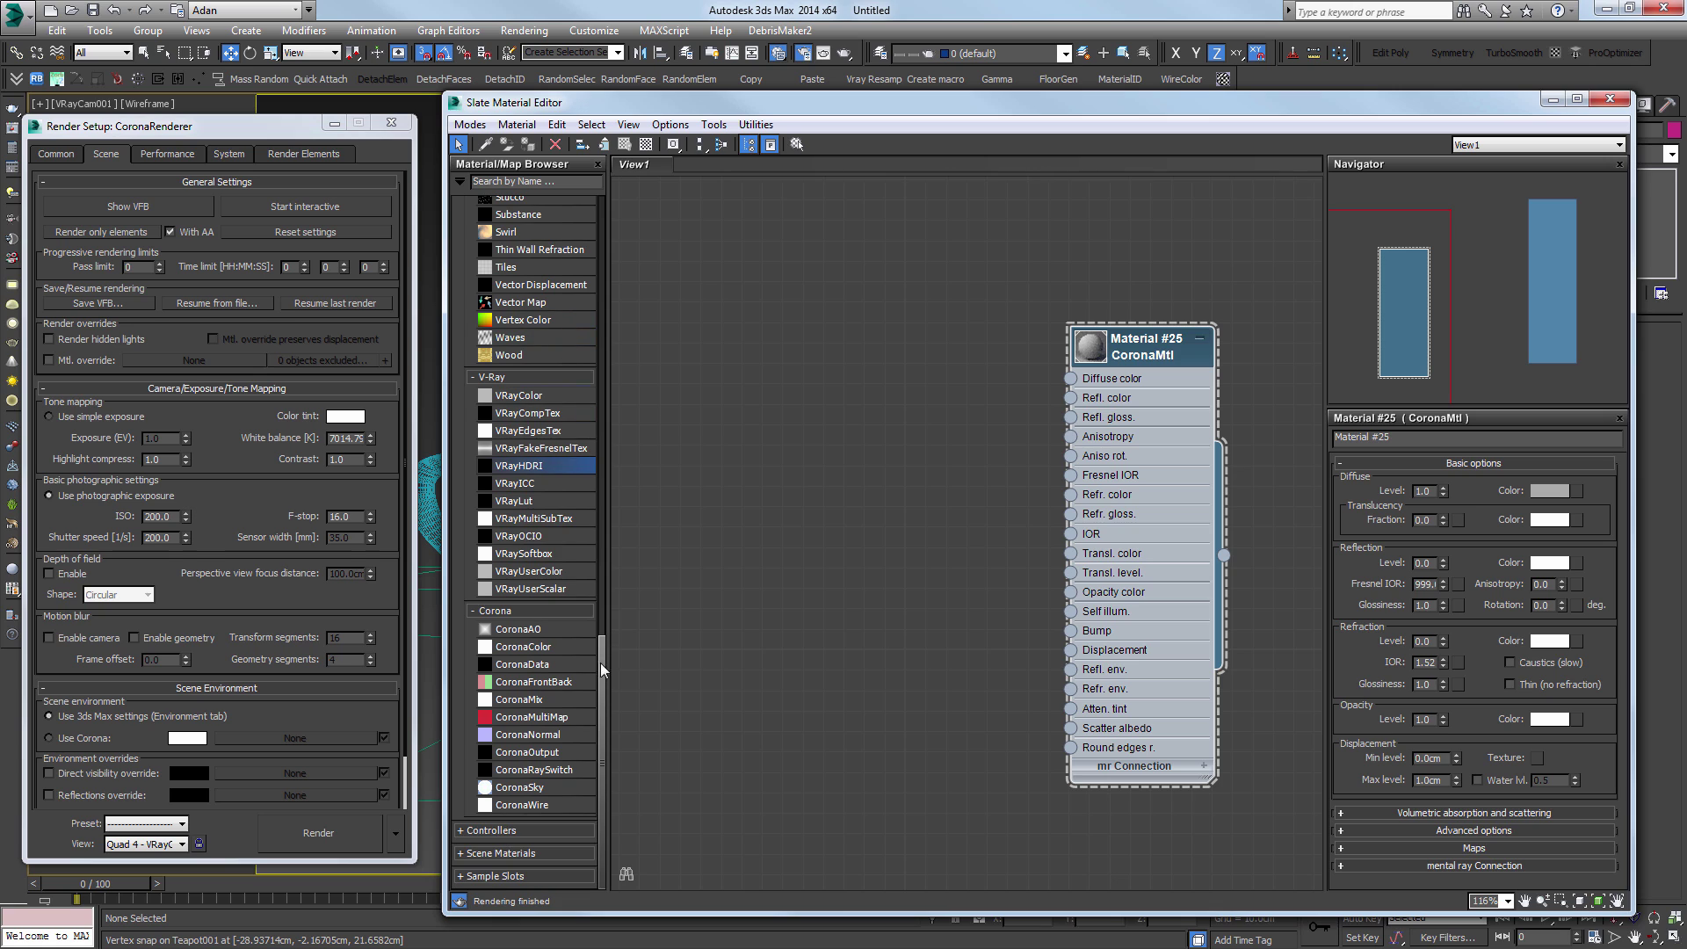
drag(603, 671, 602, 388)
drag(511, 527, 1002, 373)
click(894, 446)
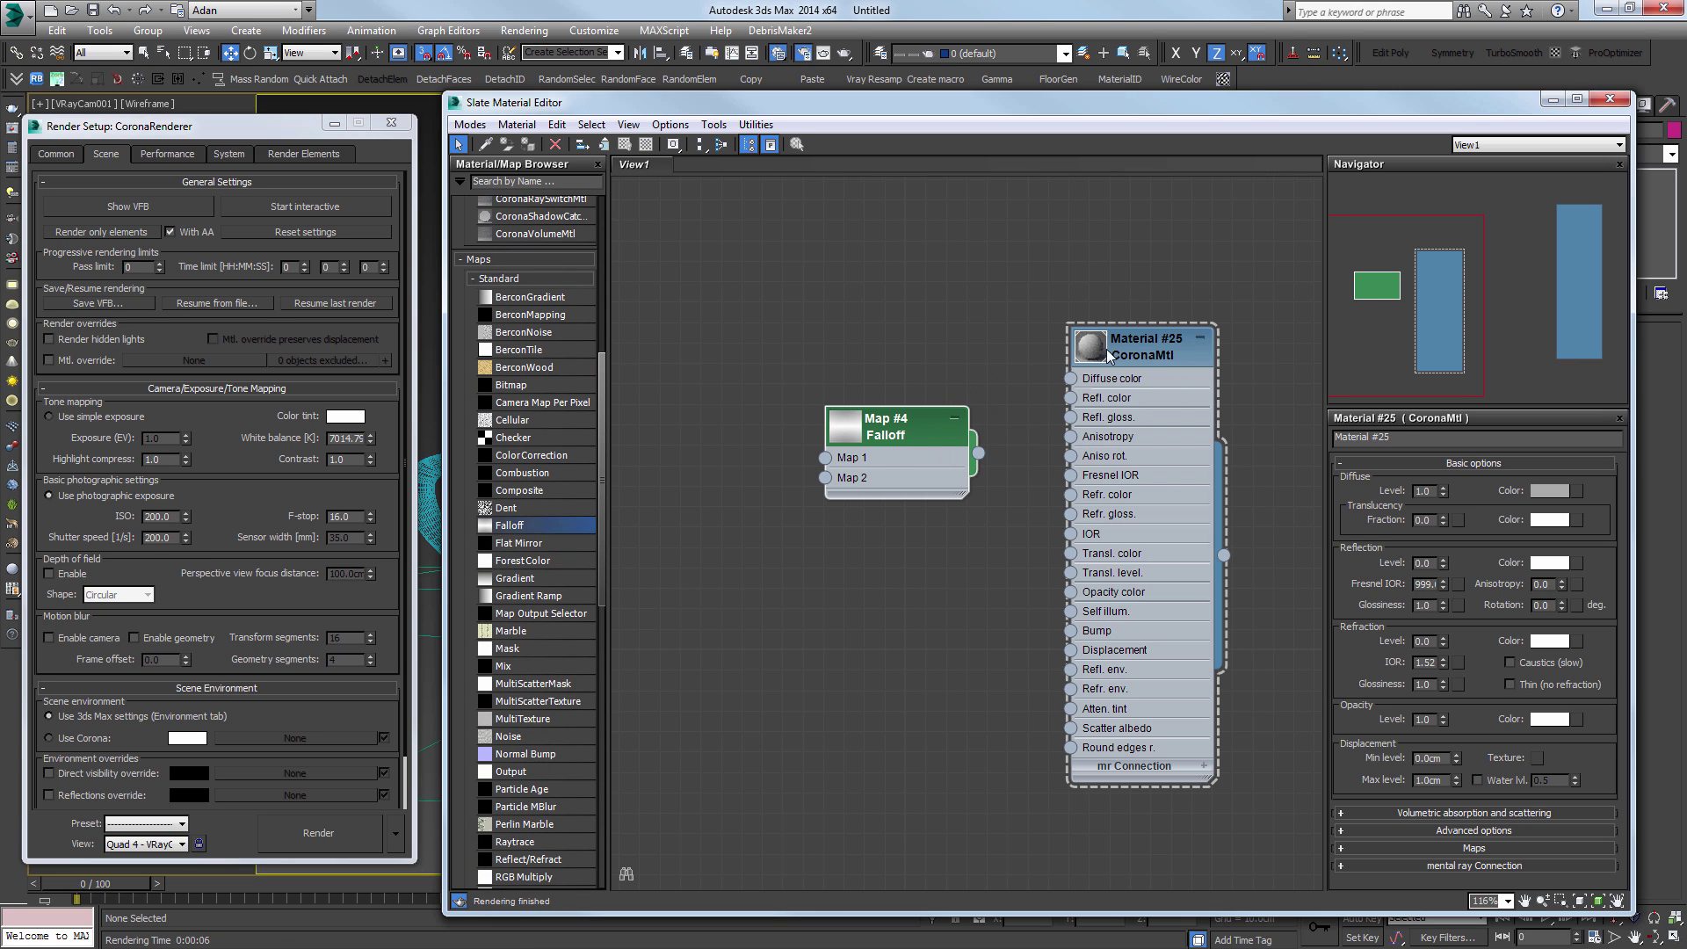
Step: Set the CoronaMtl material's reflection to Fresnel IOR 999 and level 1, with its node preview enlarged
click(1113, 355)
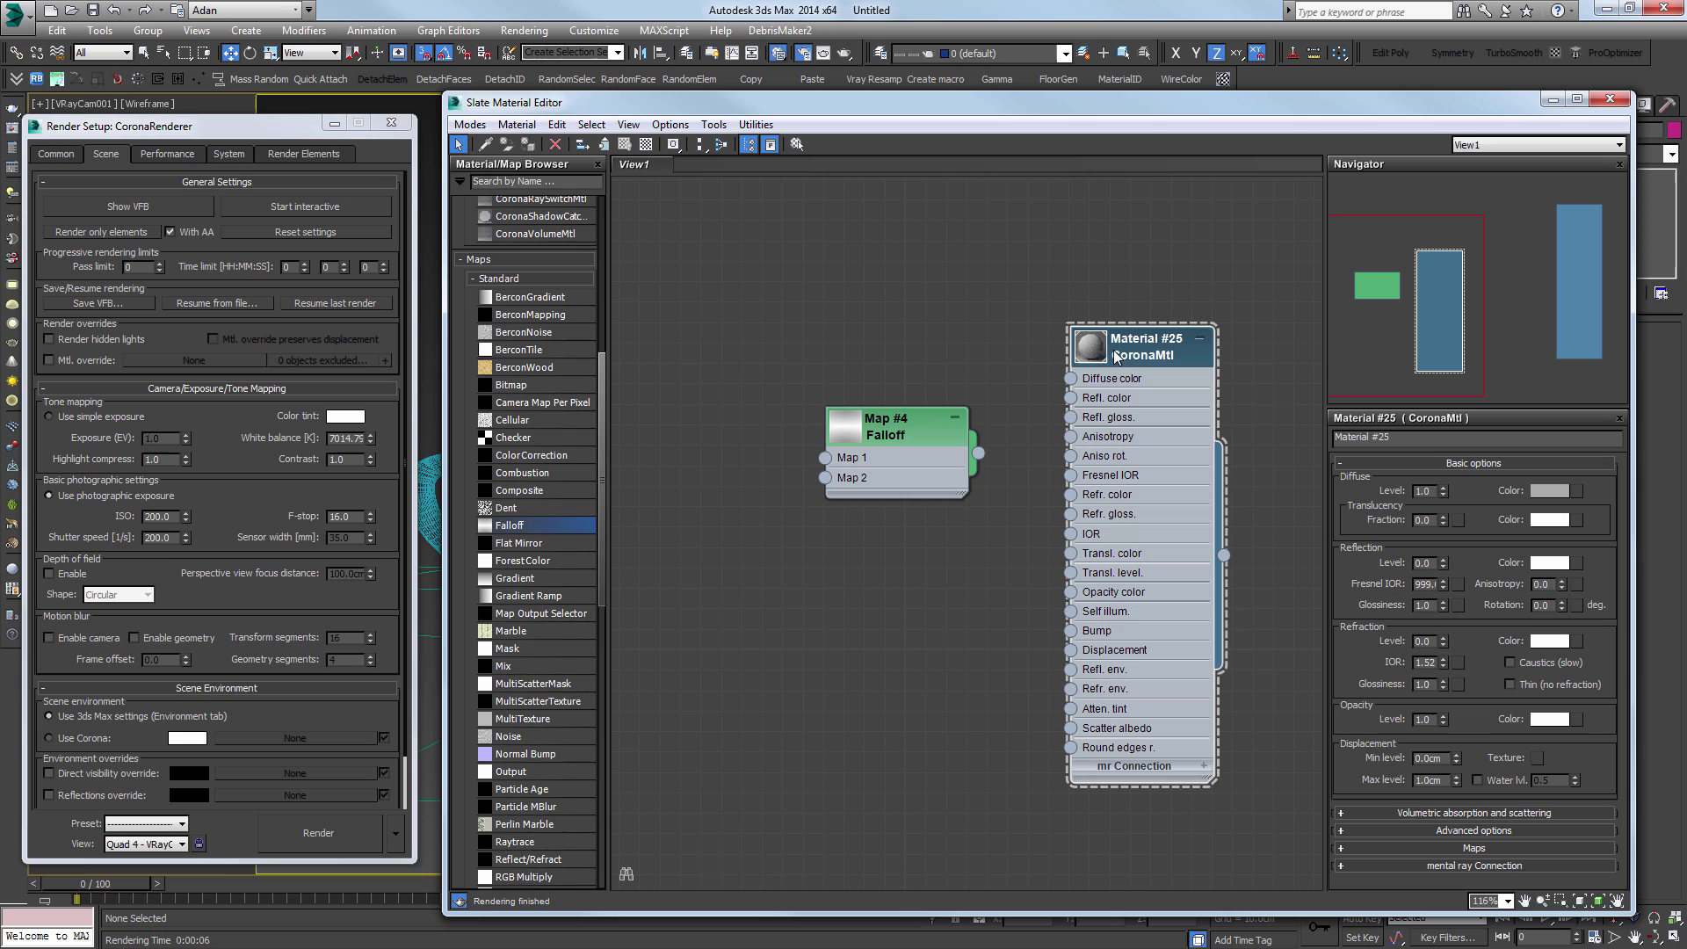
double_click(1425, 584)
text(999)
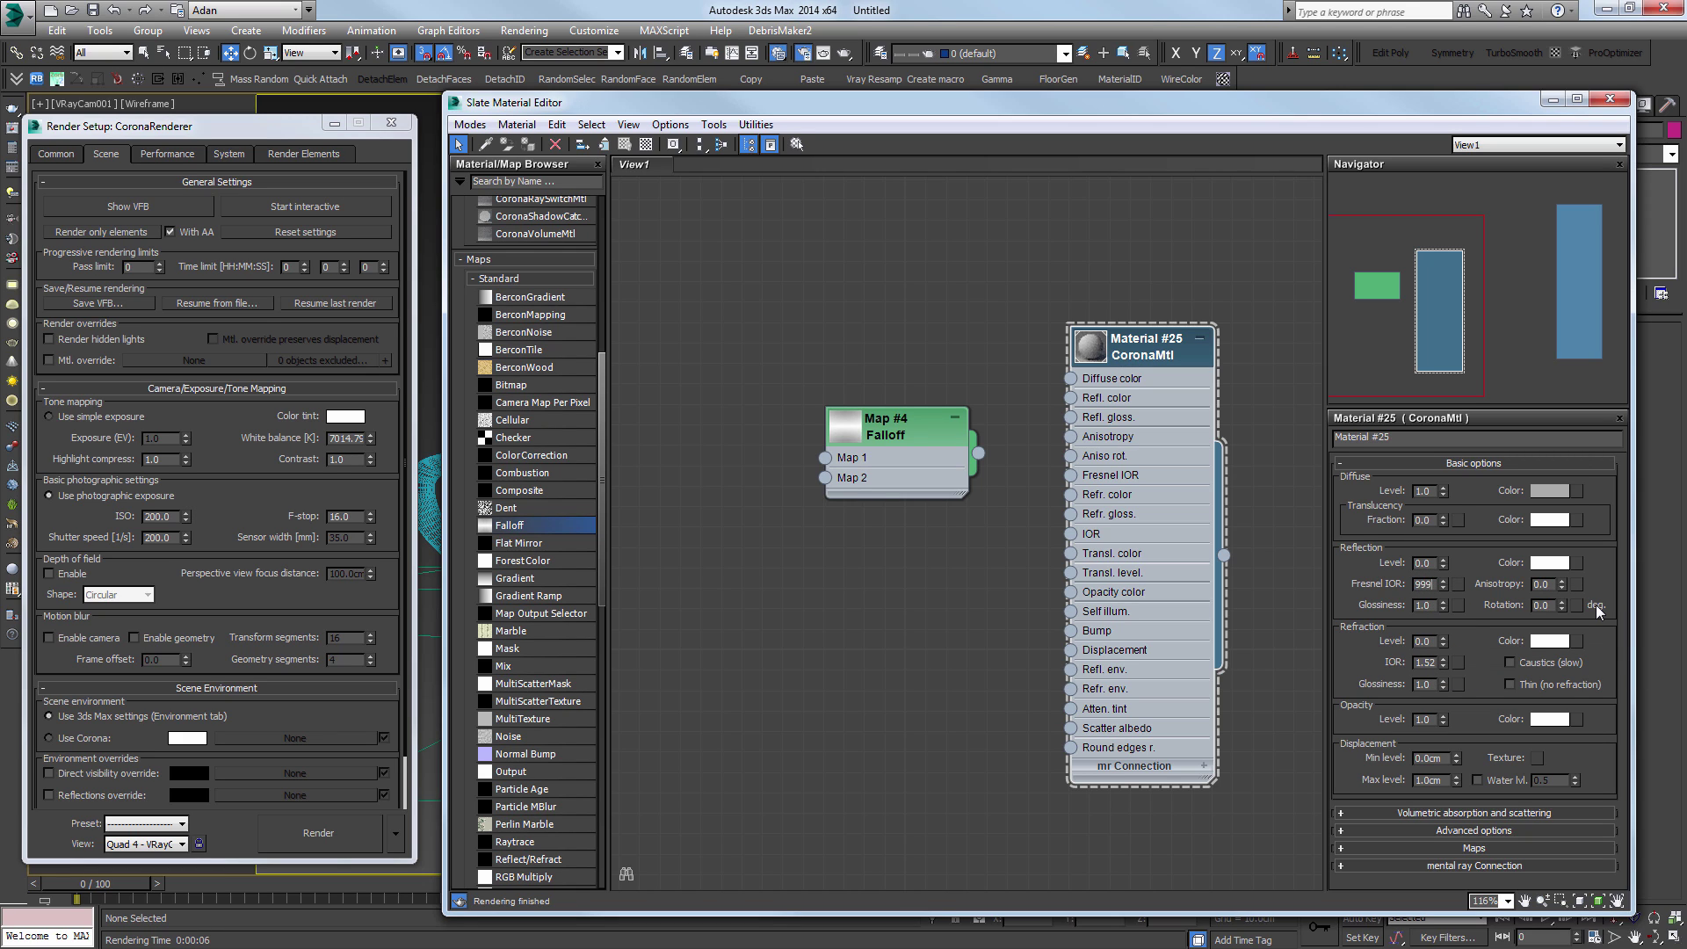
key(Return)
double_click(1090, 350)
drag(1444, 562, 1447, 511)
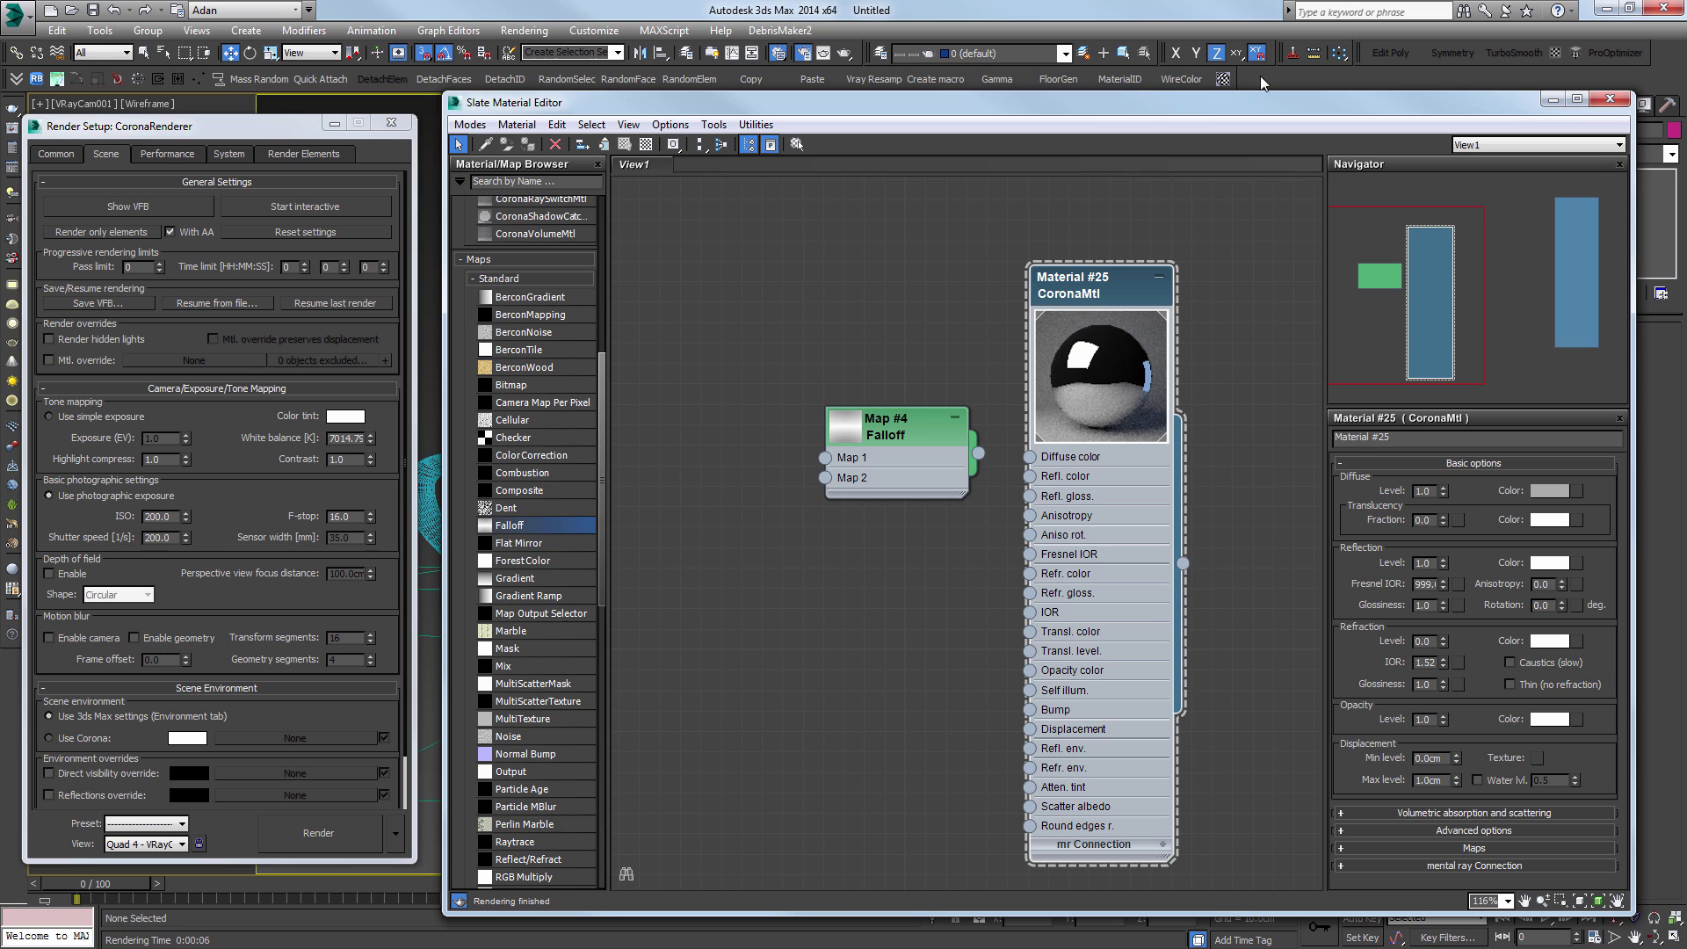
Step: Move the material editor aside, select the teapot and the CoronaMtl node, and test-render the camera view with the mirror-like material
drag(1260, 102, 1354, 285)
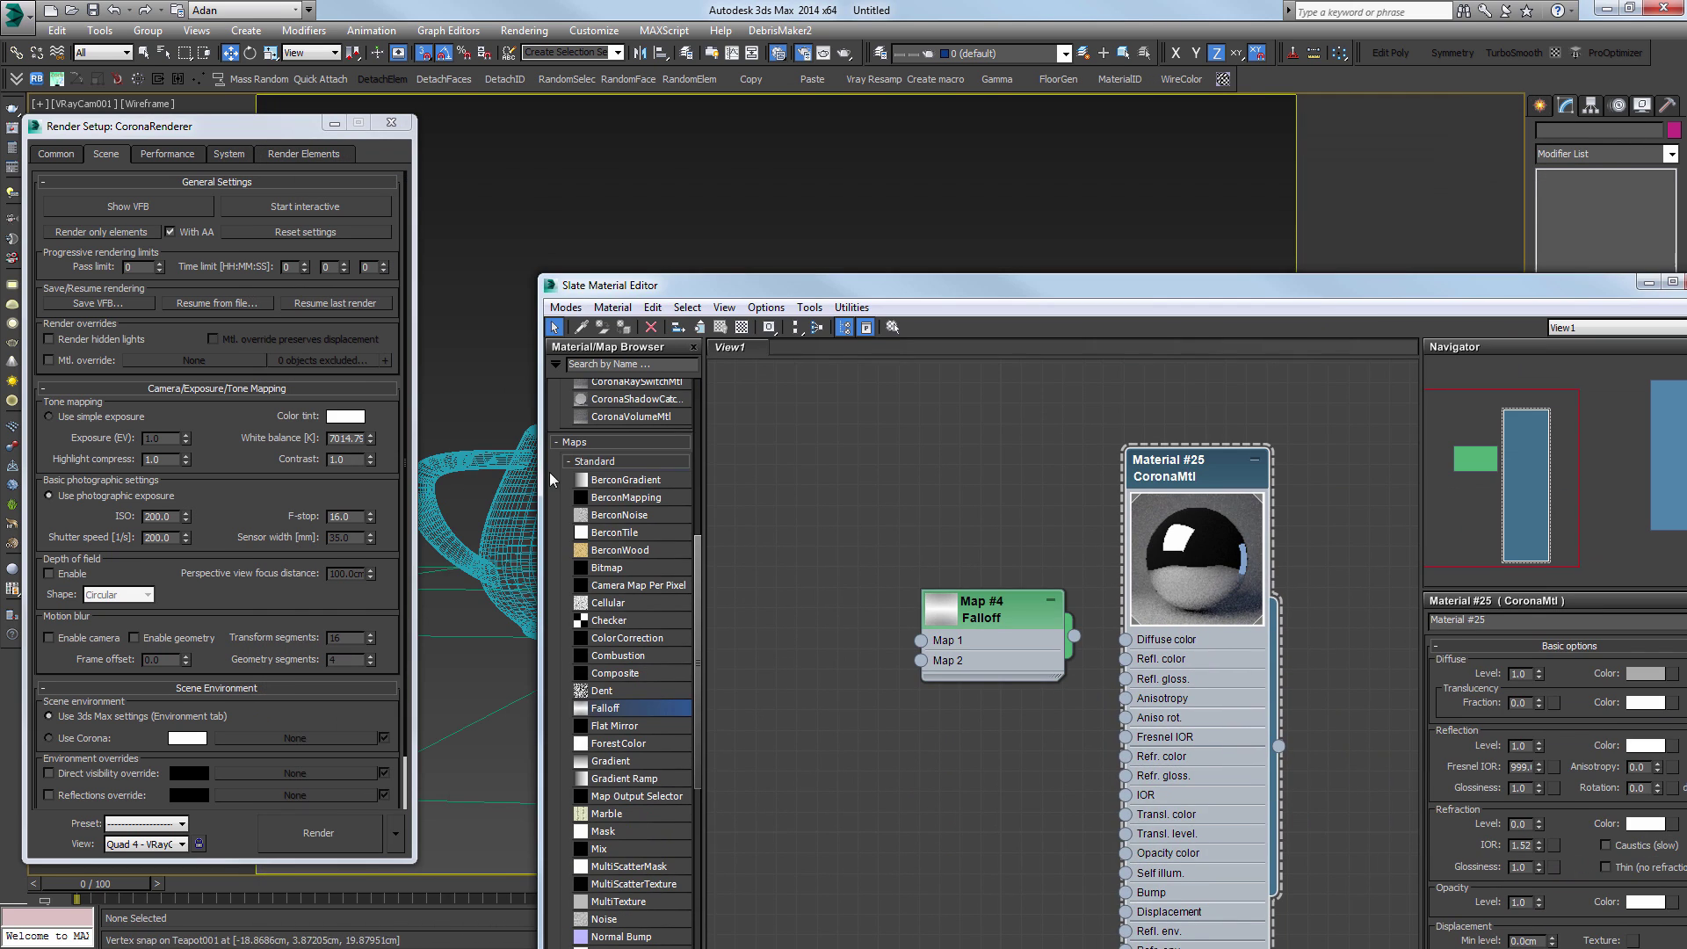
click(550, 474)
click(530, 475)
click(1205, 476)
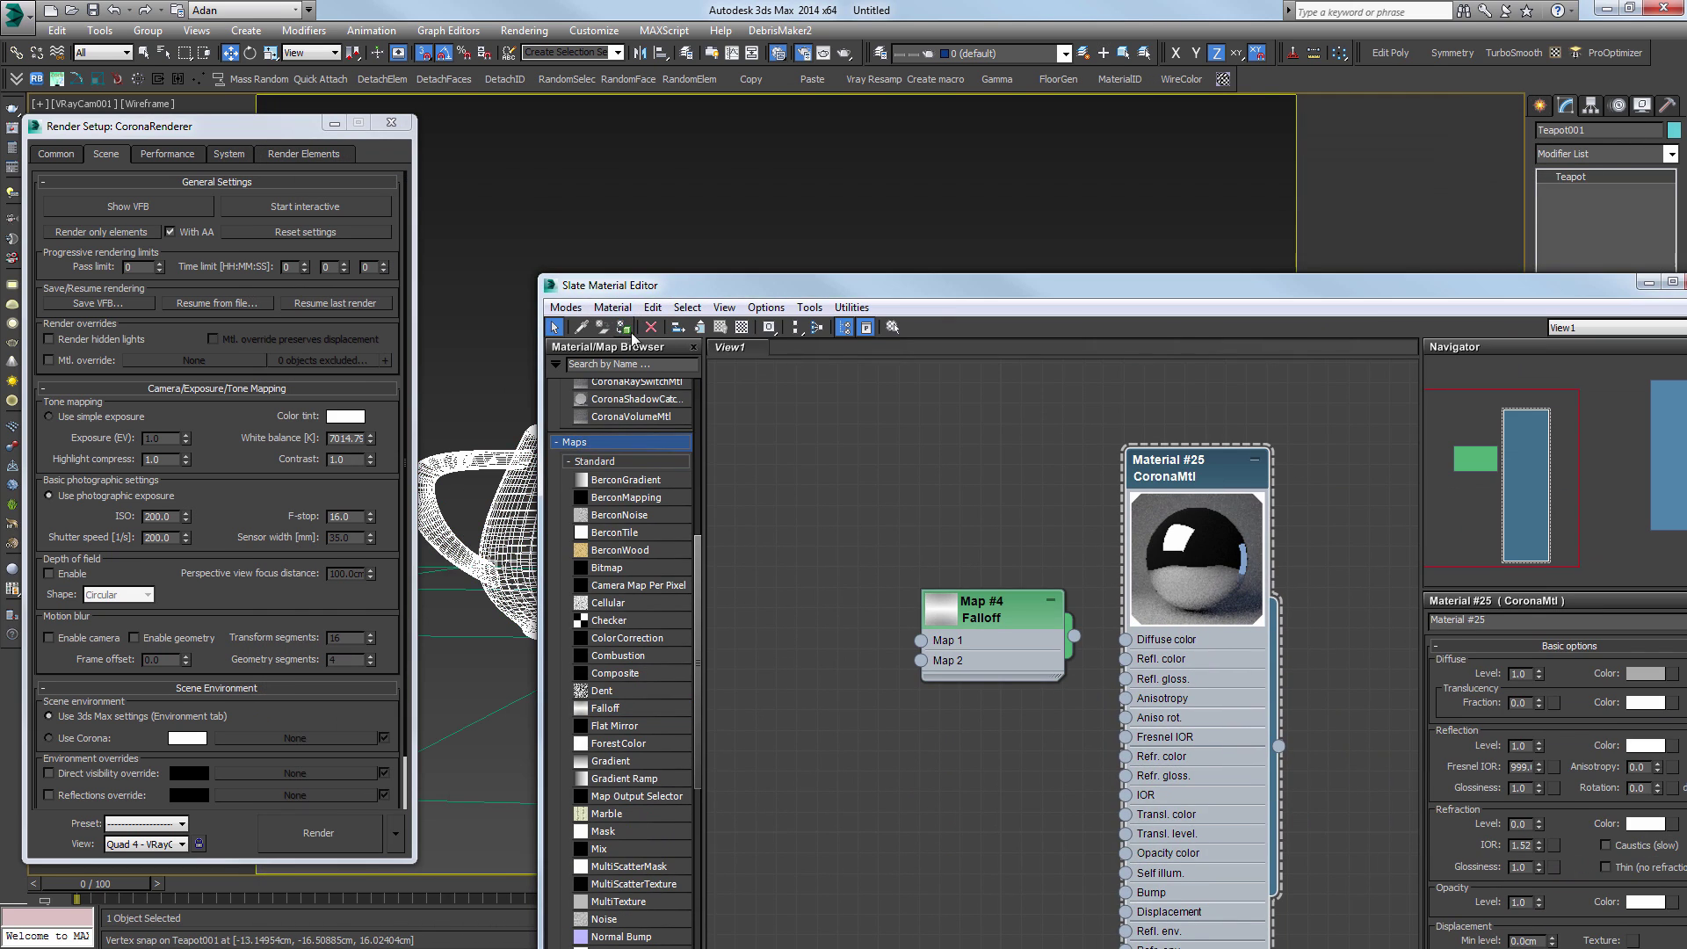
click(872, 195)
key(shift+q)
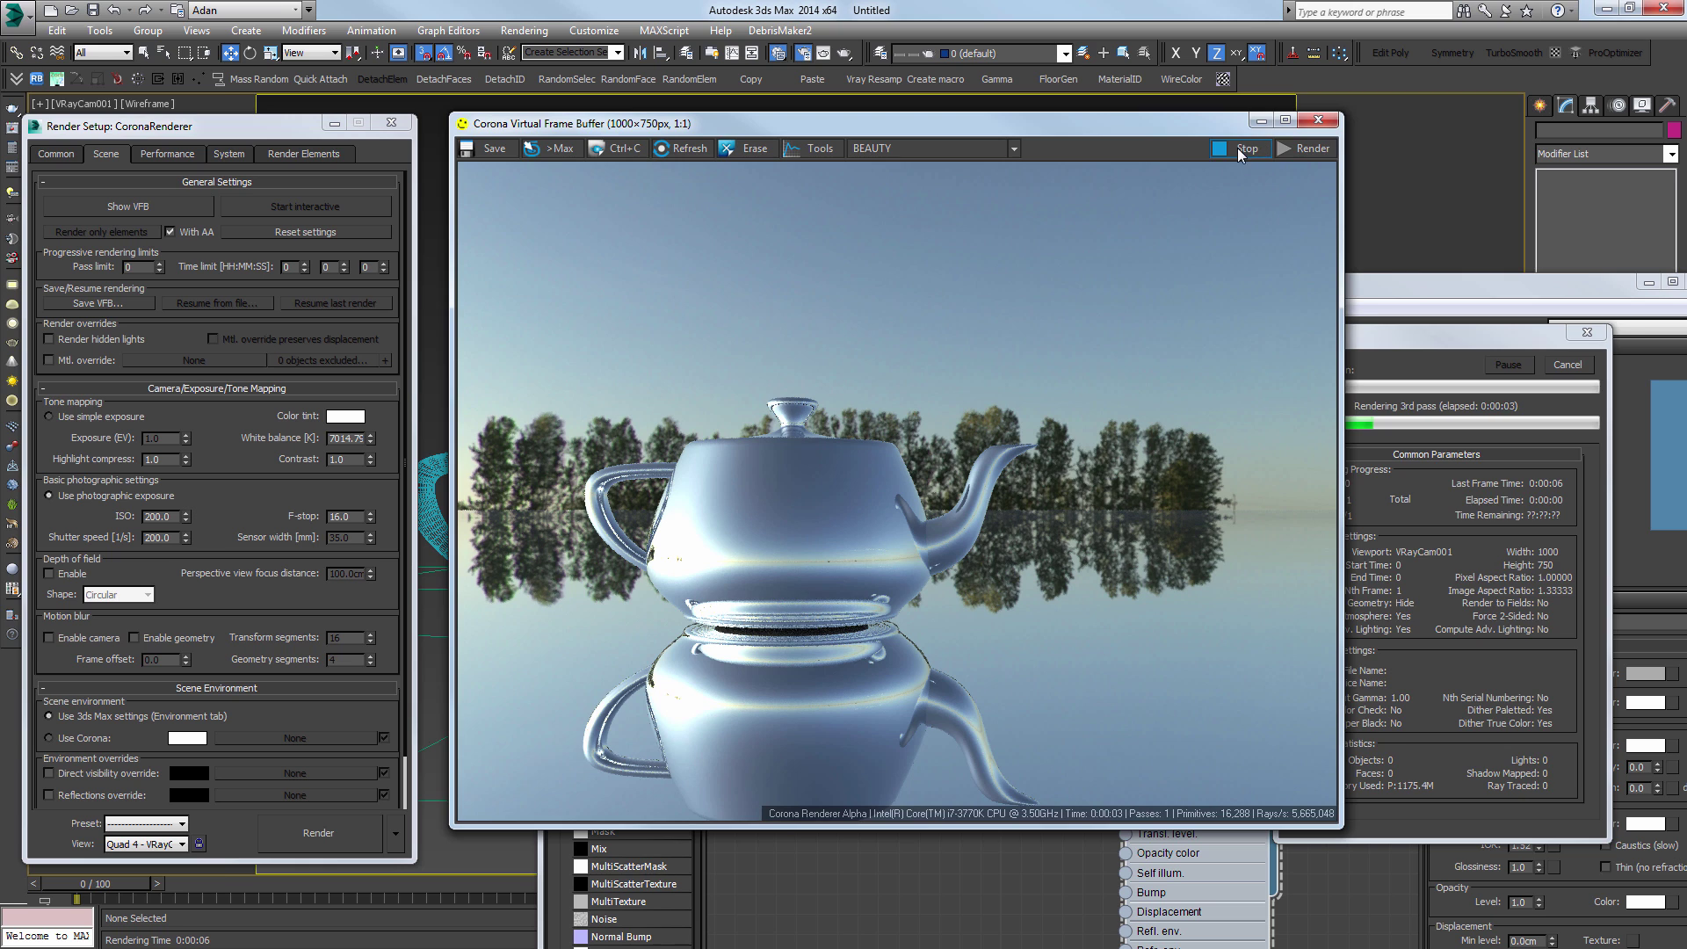
Step: Stop the running test render, close its frame buffer, and set the teapot material's reflection Fresnel IOR to 5
click(1238, 149)
click(1318, 121)
drag(1364, 290, 1230, 133)
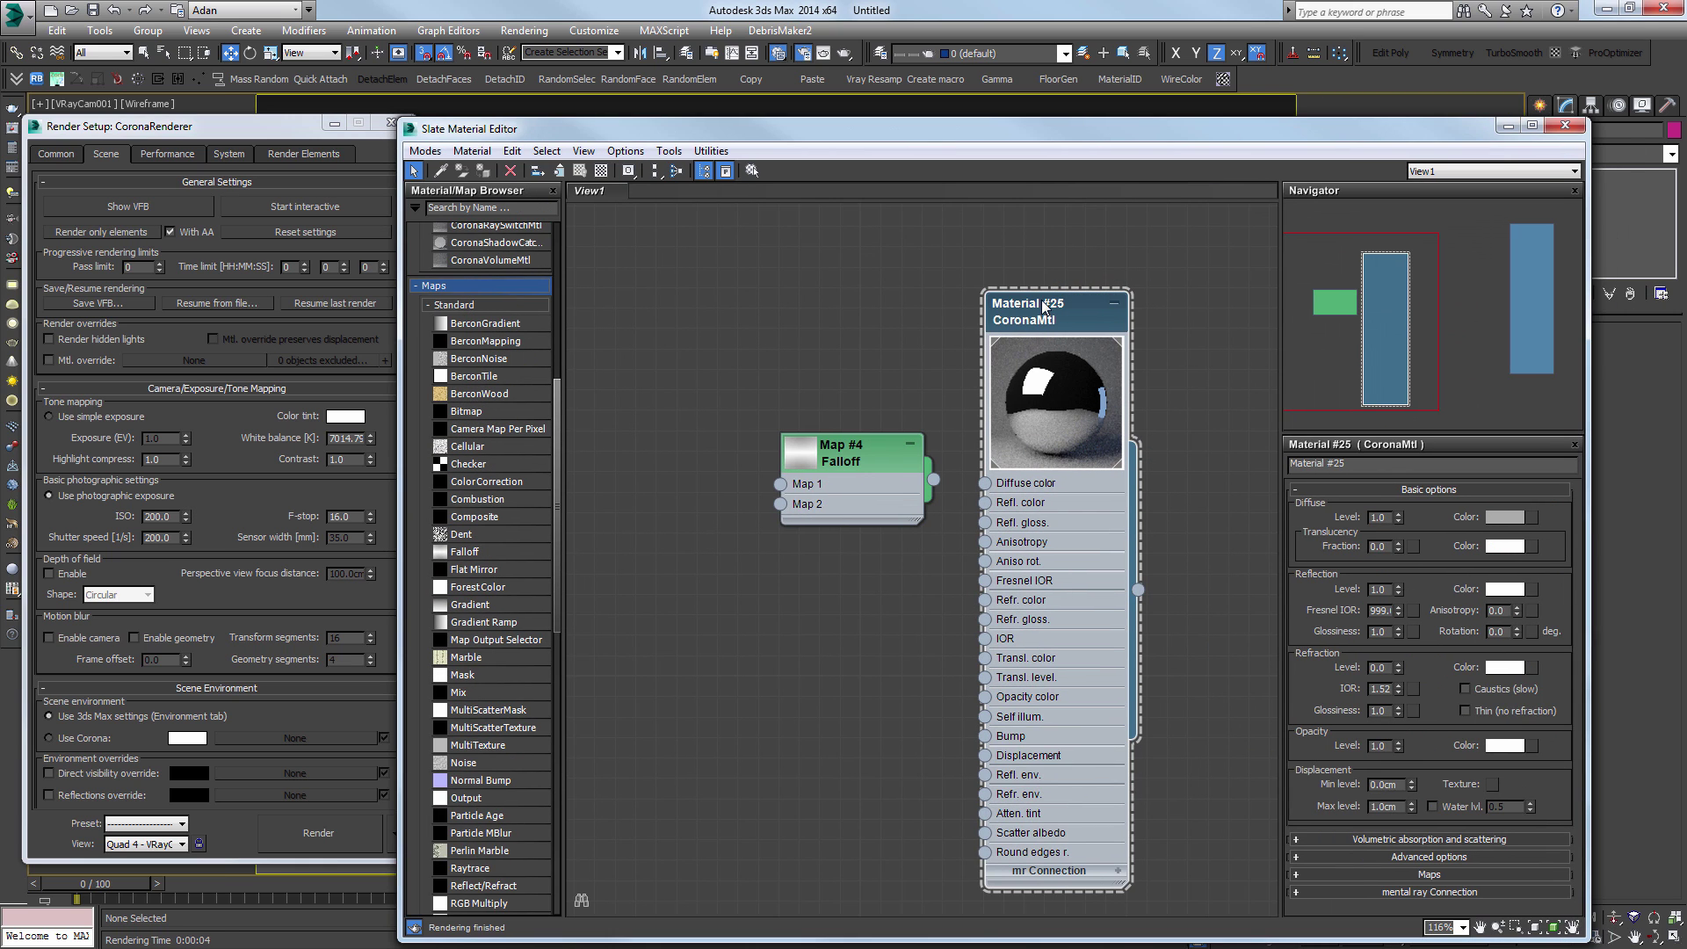
drag(1373, 610, 1652, 640)
key(BackSpace)
text(5)
key(Return)
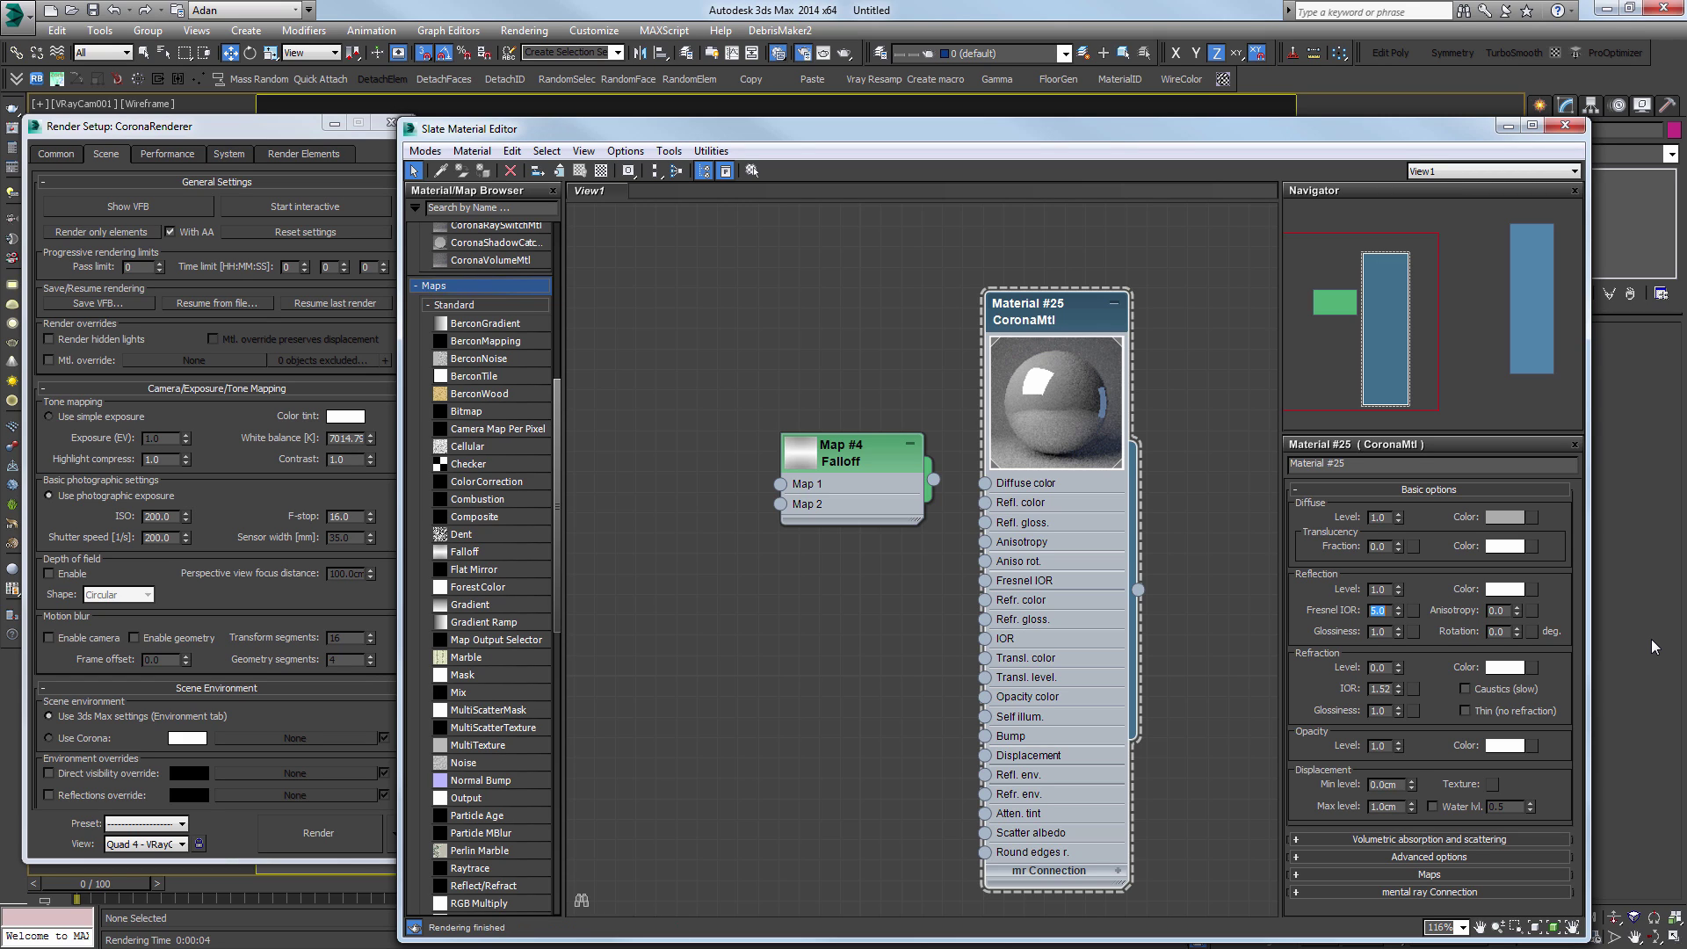
Step: Set the teapot CoronaMtl material's diffuse color to black
click(1500, 517)
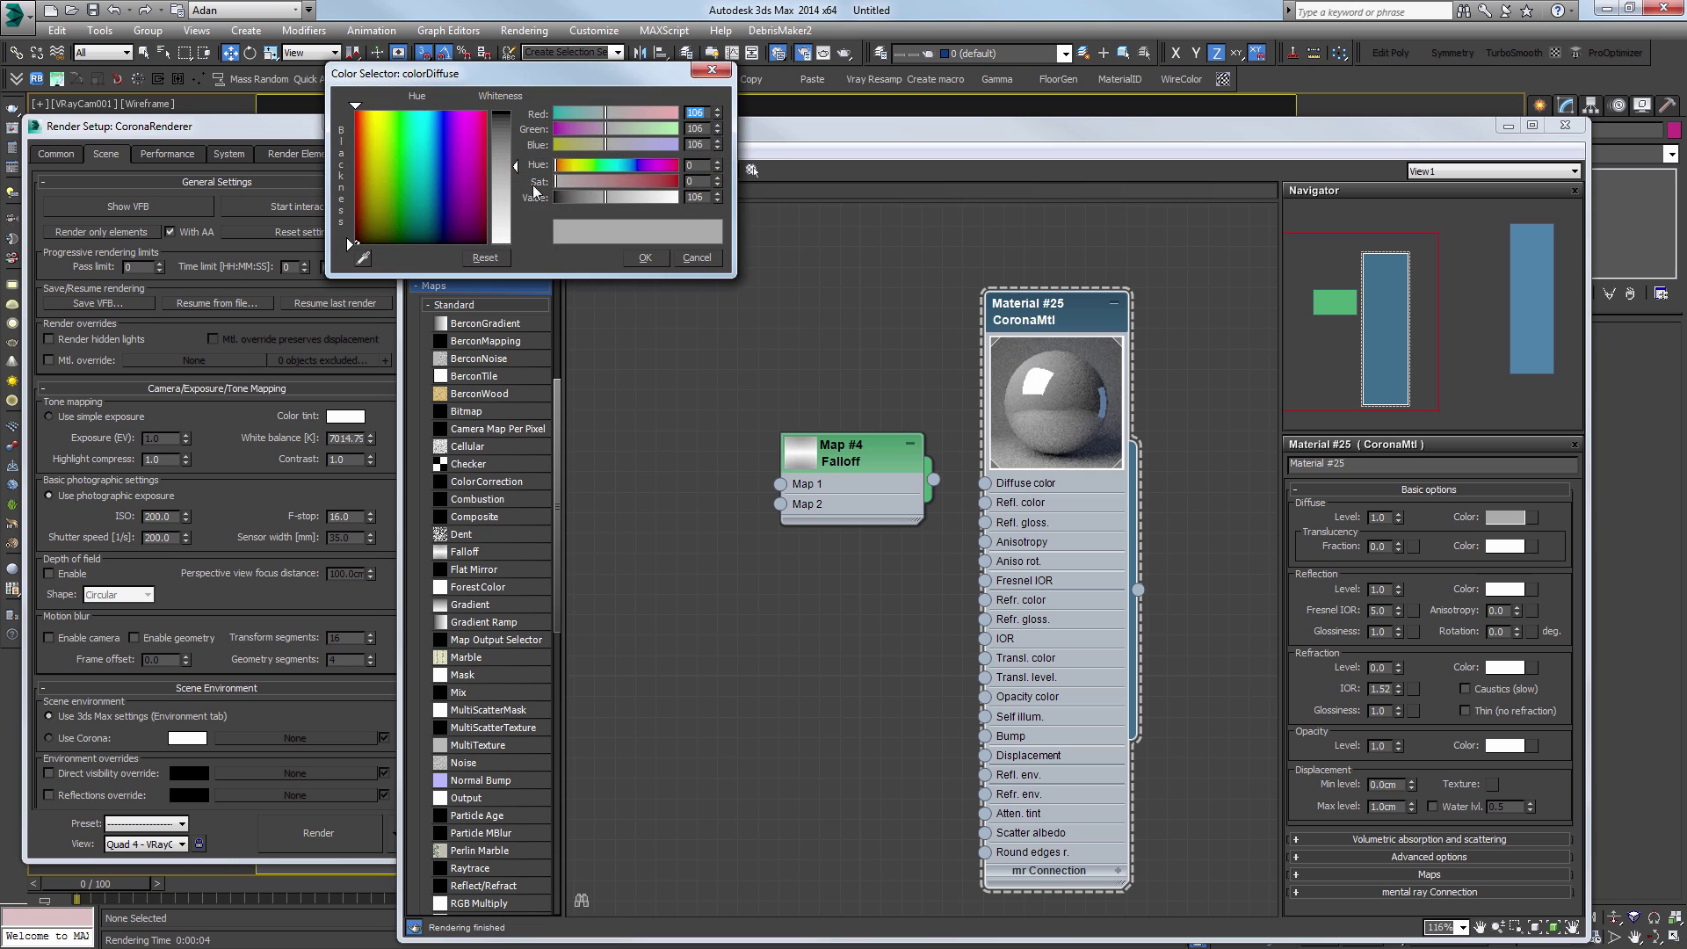
drag(515, 199, 518, 111)
click(645, 257)
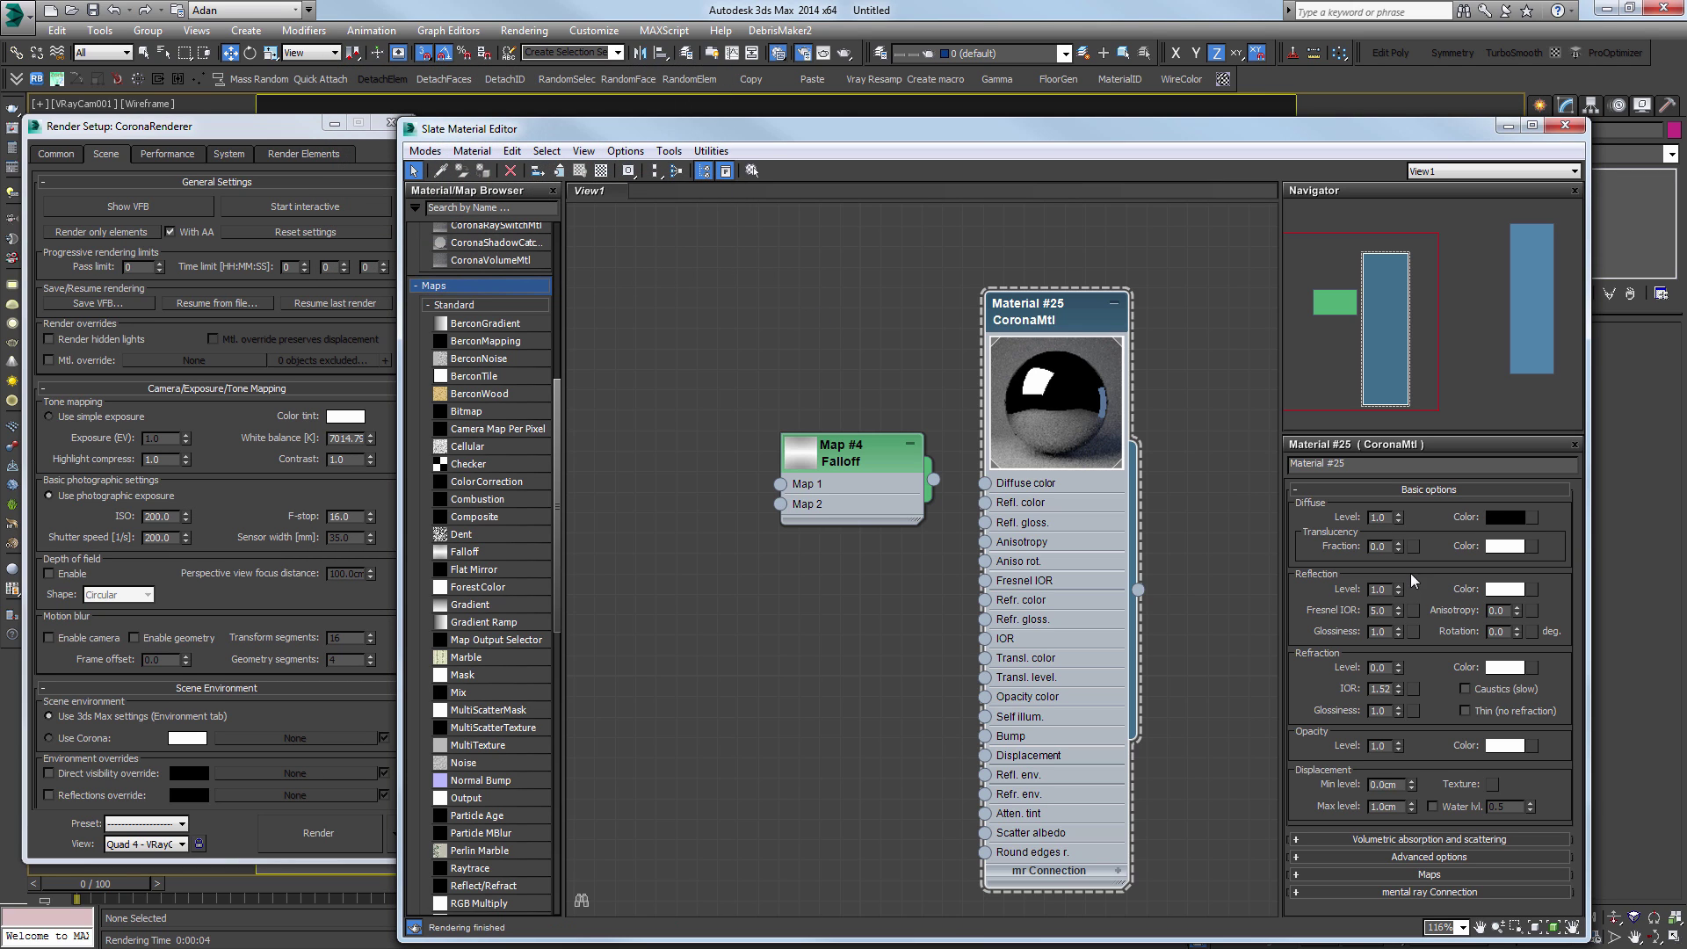
Step: Try reflection glossiness values of 0.8, 0.7, 0.3 and 0.2 on the teapot material, settling on 0.4
double_click(1386, 635)
text(0.8)
key(Return)
text(0.7)
key(Return)
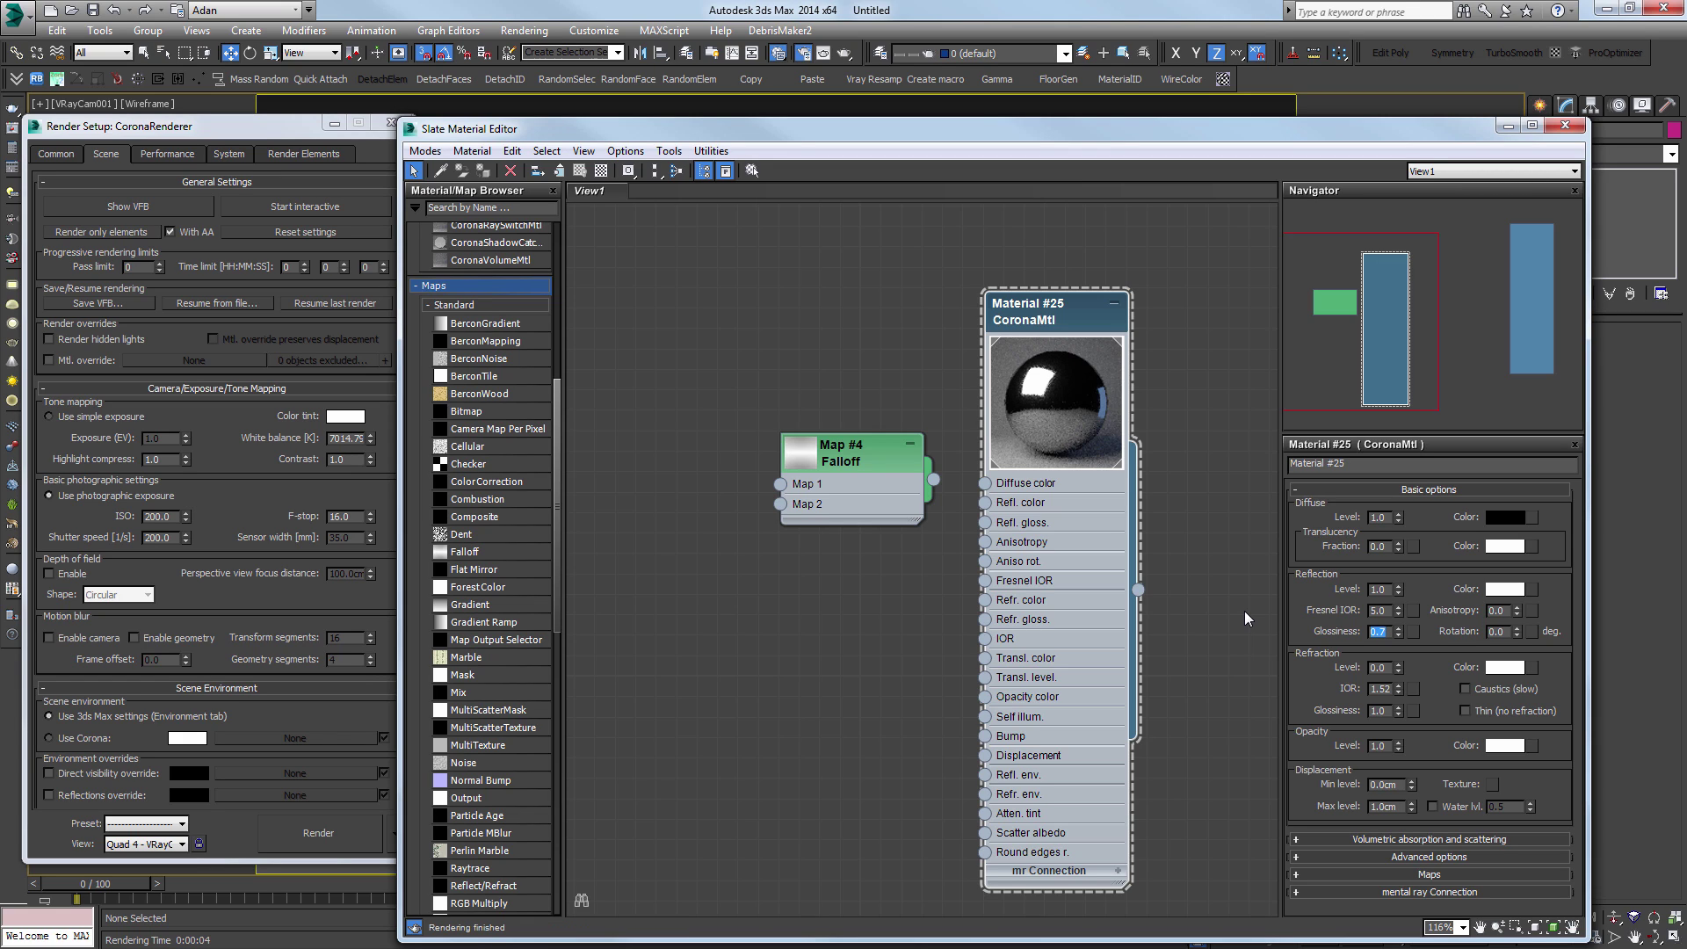
text(0.6)
text(3)
key(Return)
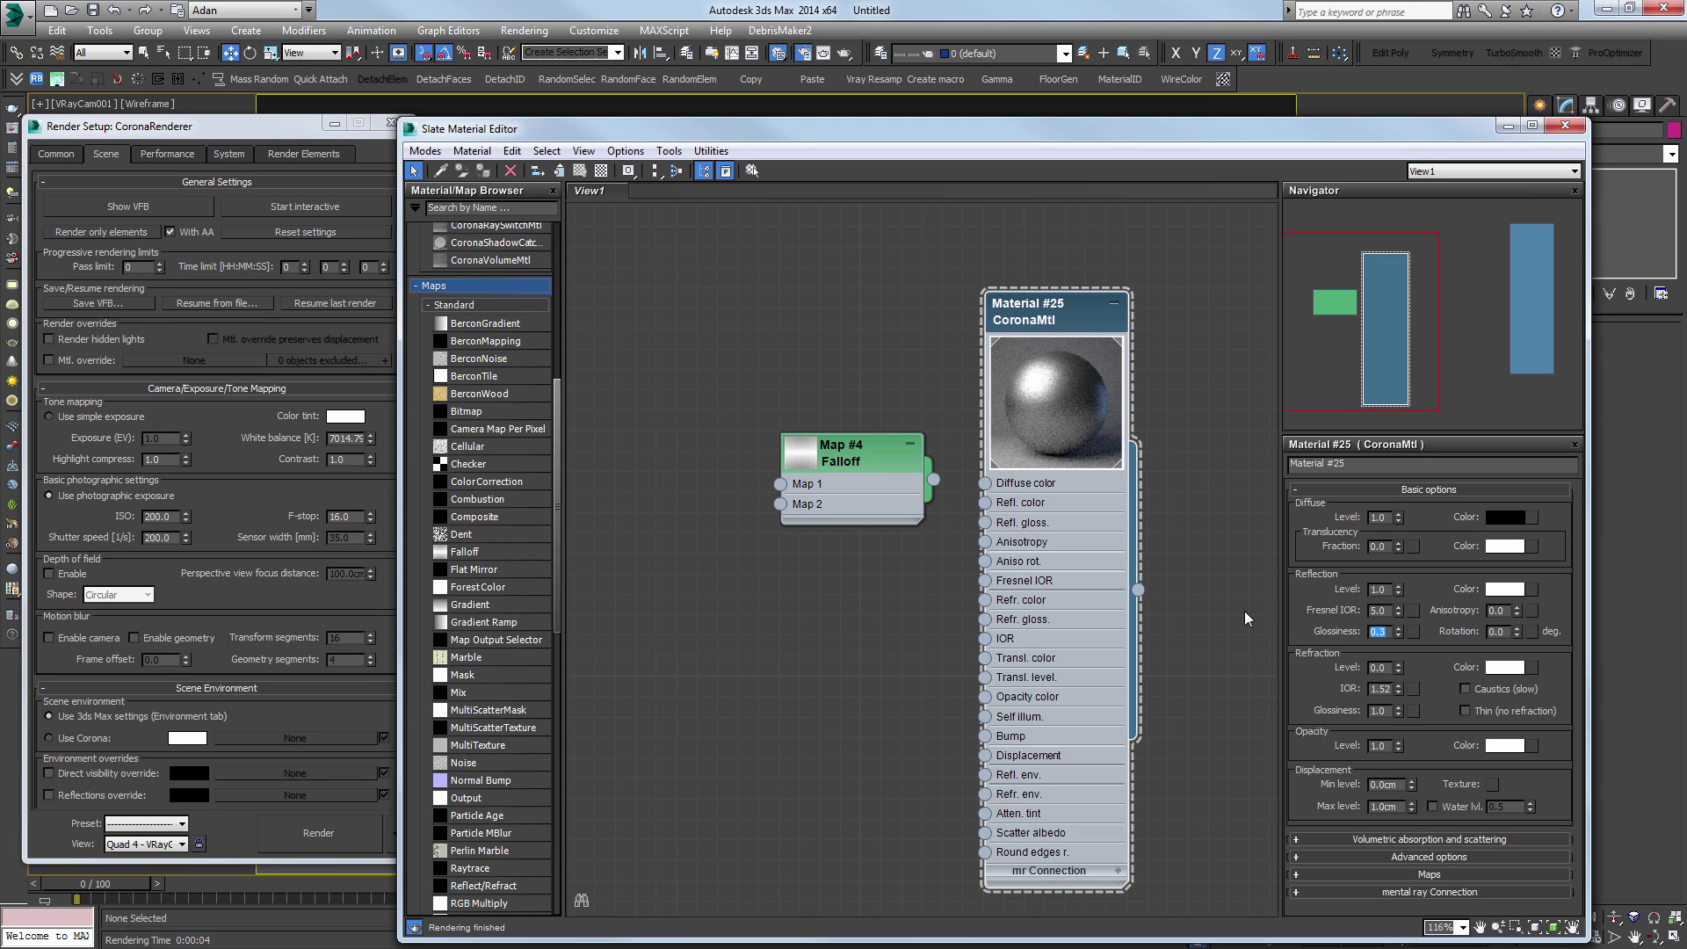
text(0.1)
key(Return)
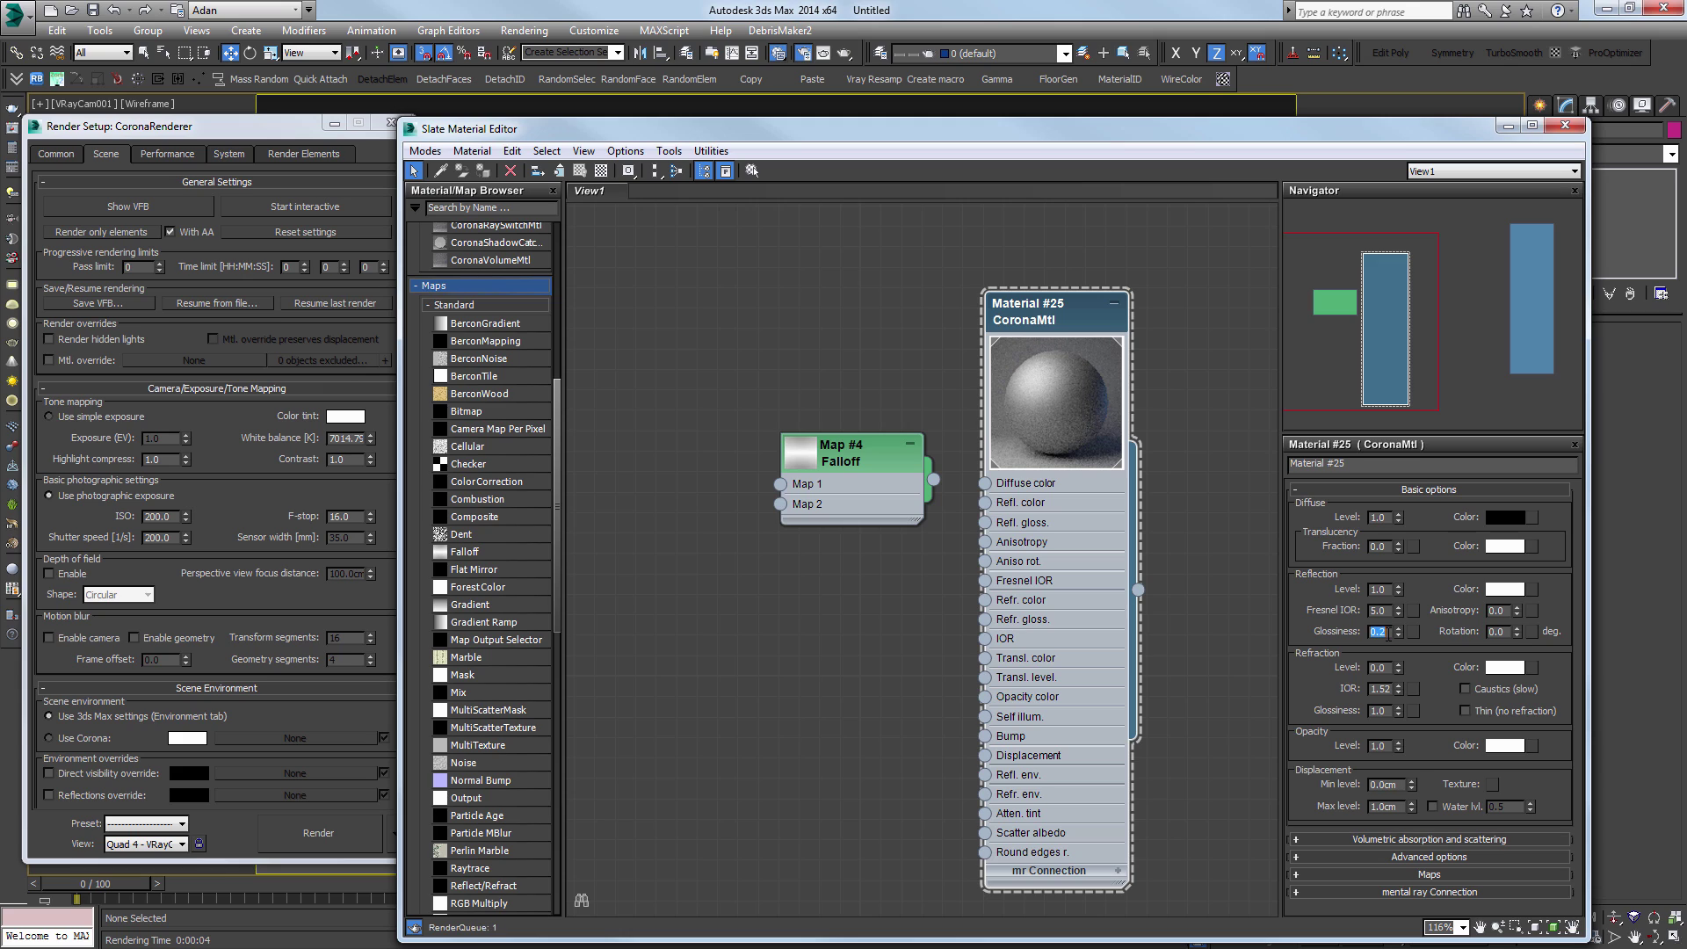
text(4)
key(Return)
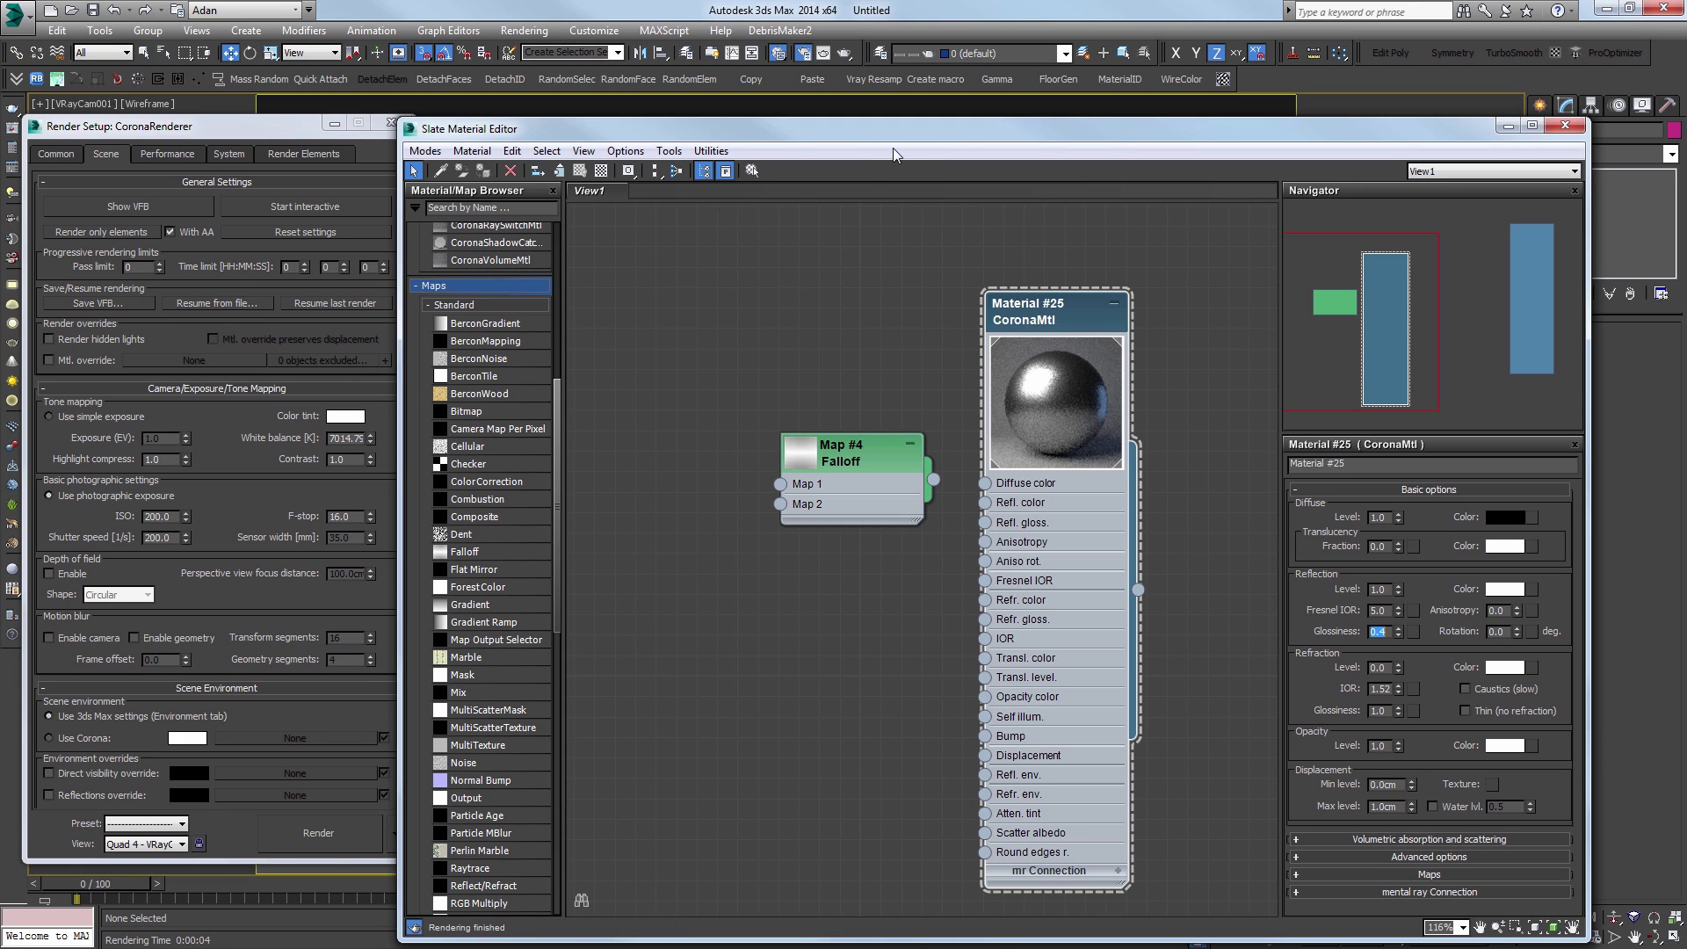
Step: Select the ground plane, assign it a new CoronaMtl material, and clear the selection
drag(971, 132, 1063, 297)
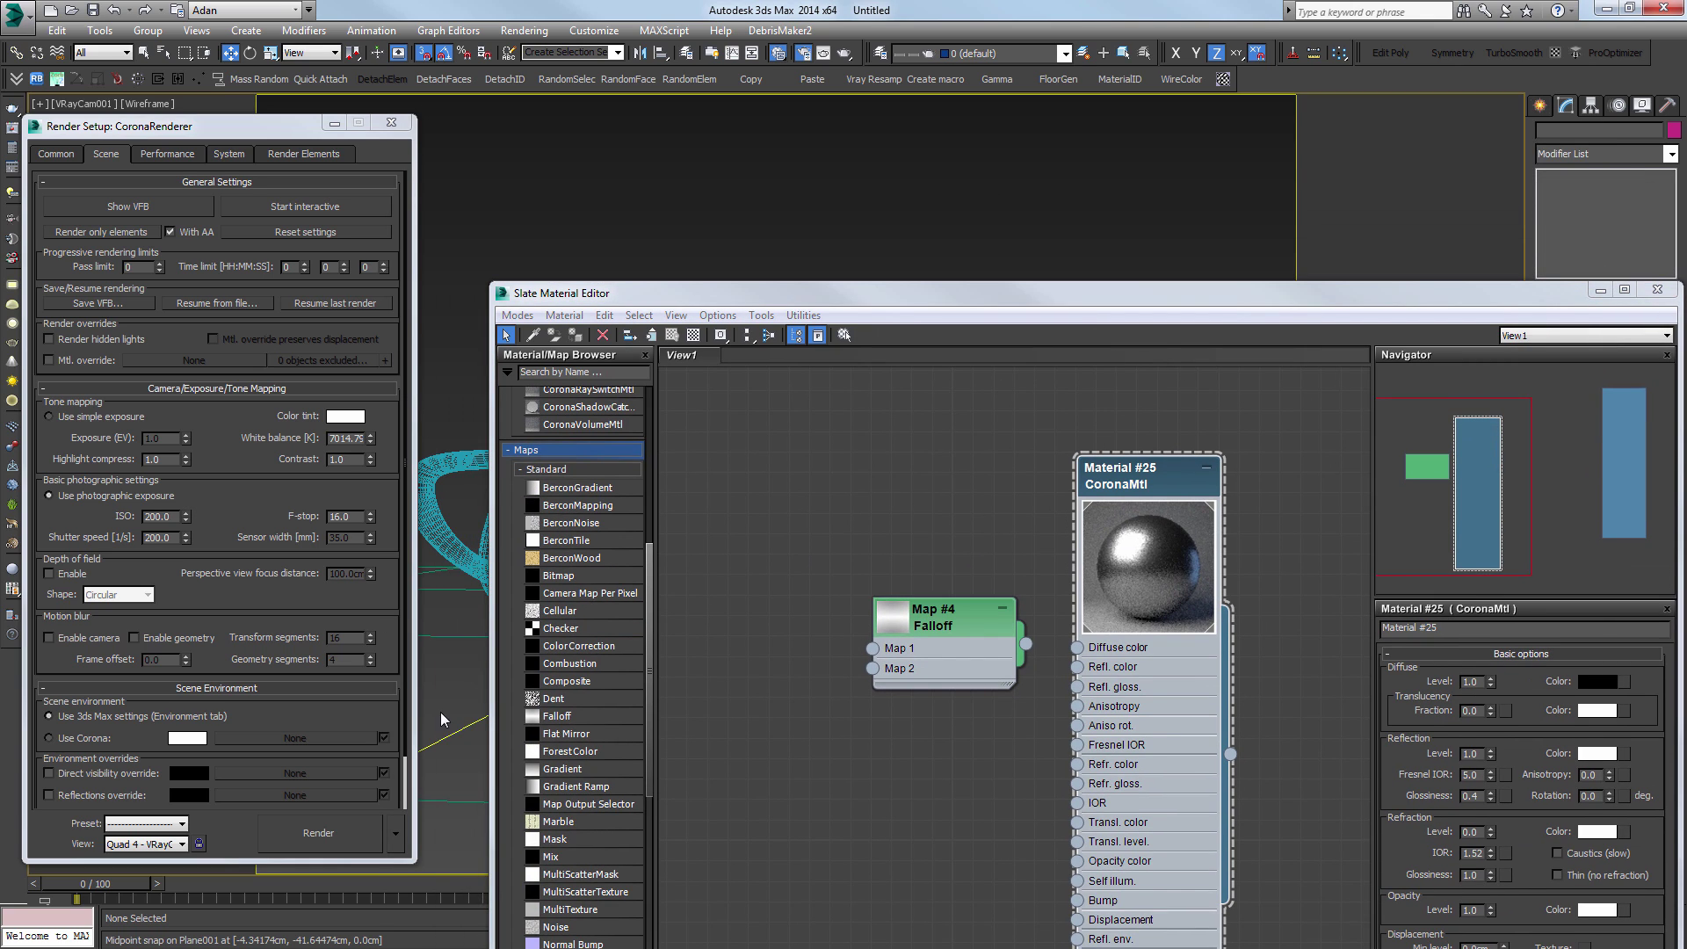
click(445, 740)
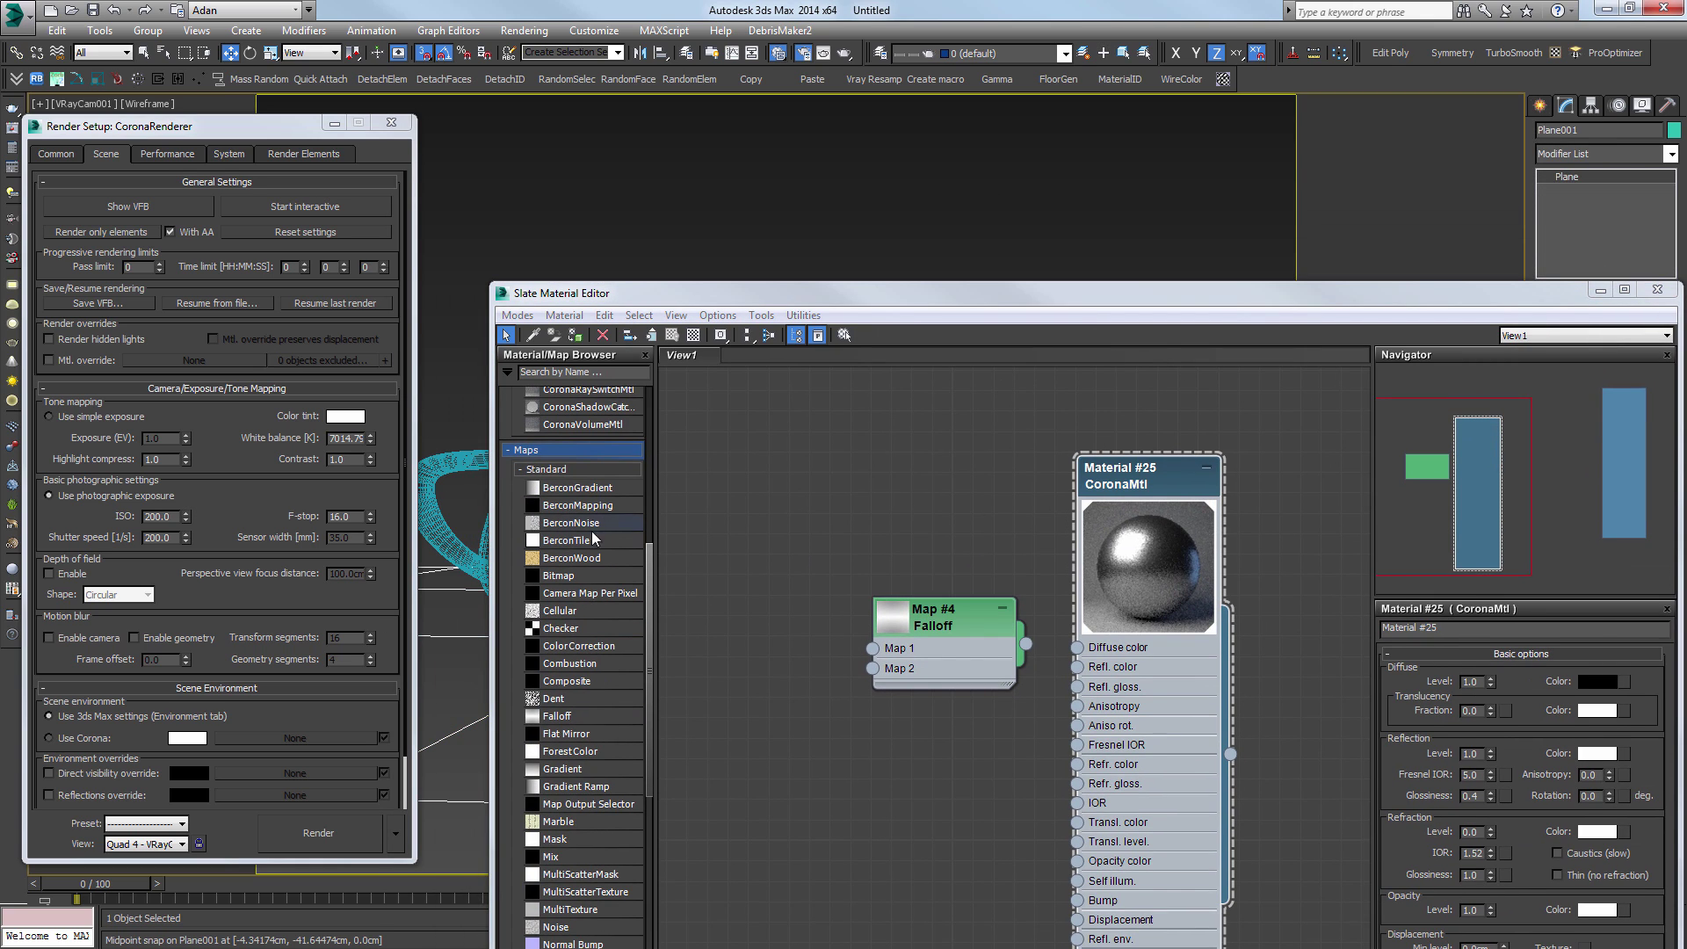
drag(650, 568, 677, 420)
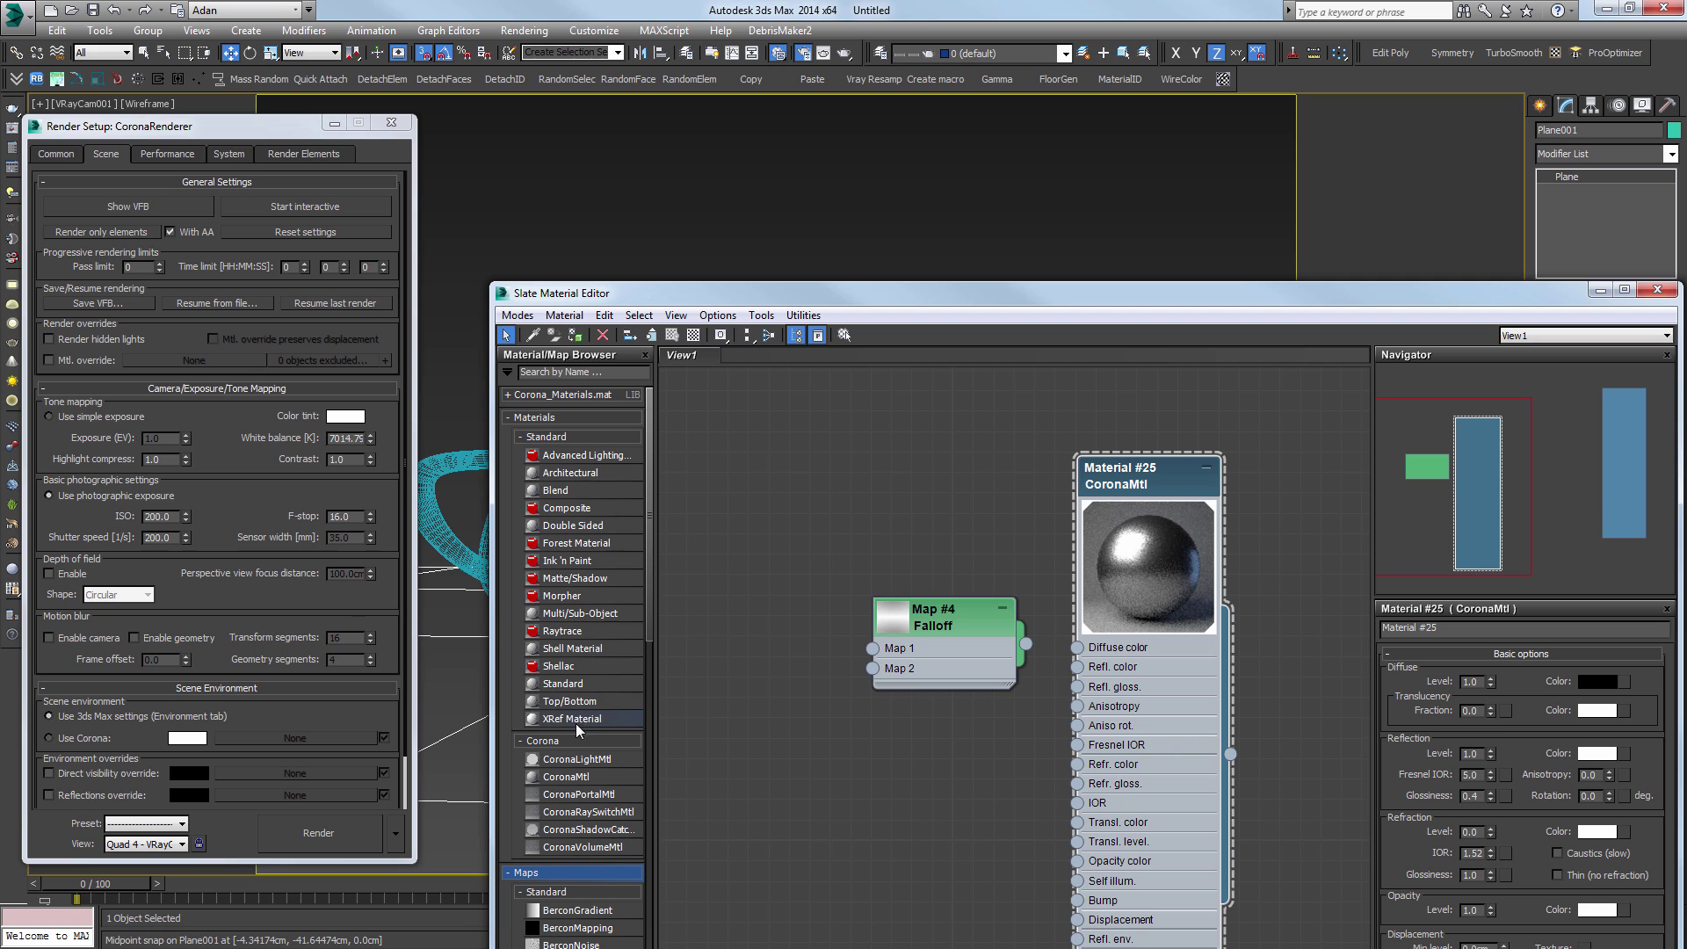
drag(565, 776, 677, 514)
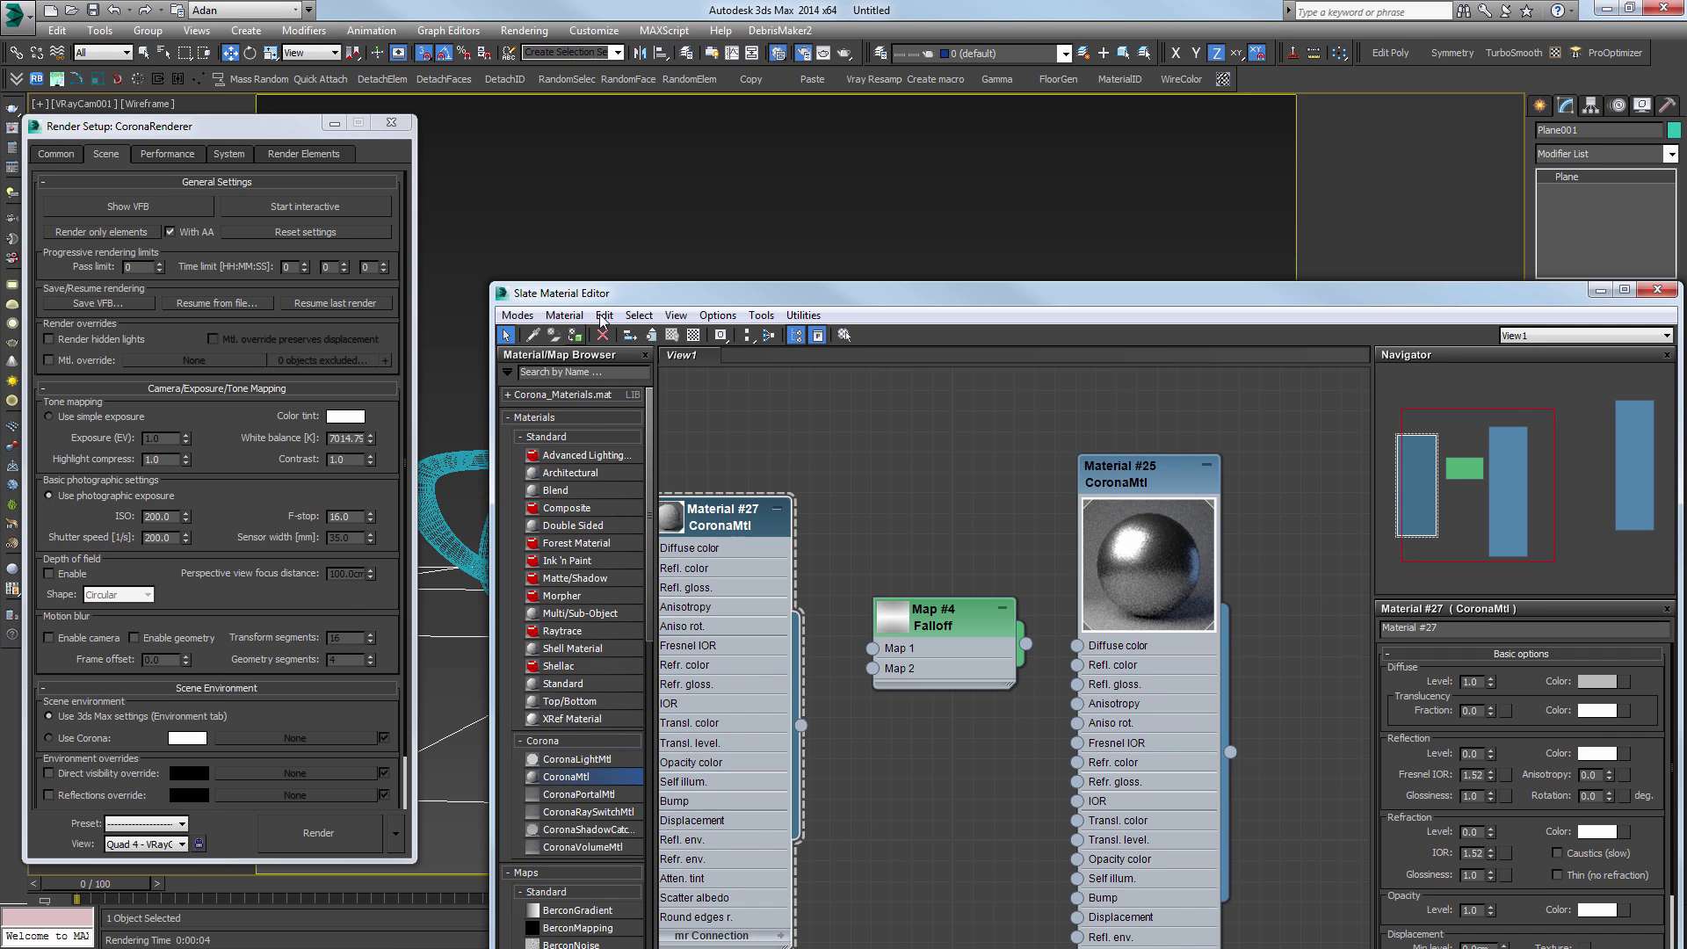
click(722, 176)
Step: Test-render the camera view with the blurry metal teapot on the new ground material, and stop after a few passes
key(shift+q)
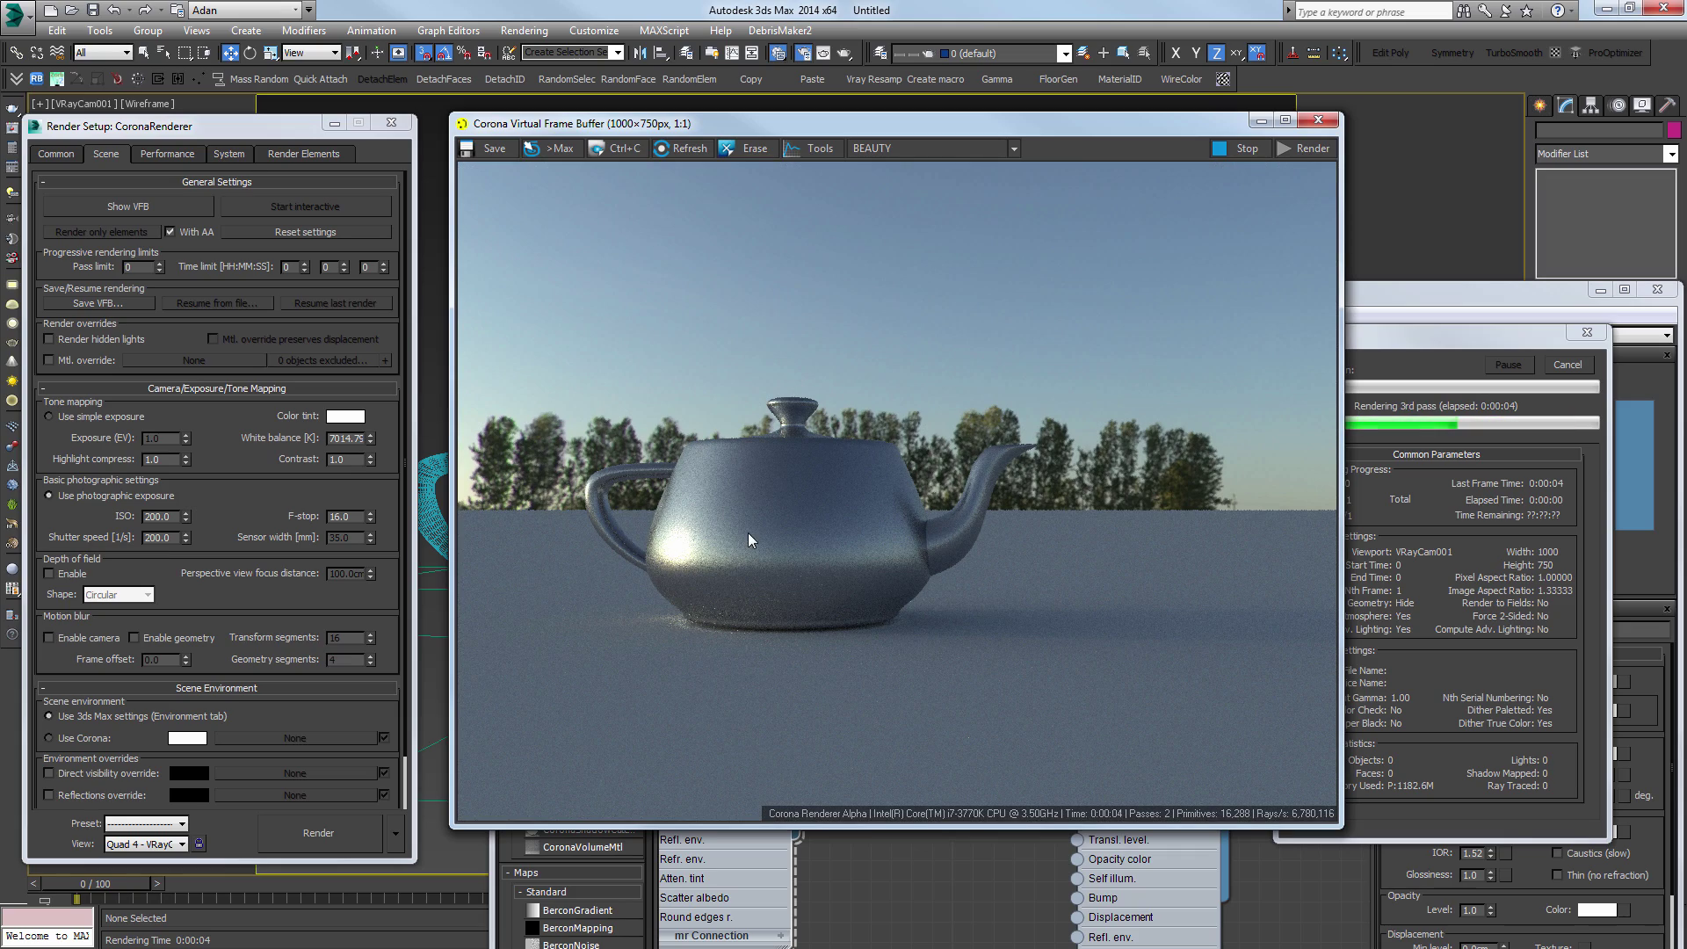
scroll(778, 537, up, 1)
scroll(786, 550, down, 1)
click(1568, 364)
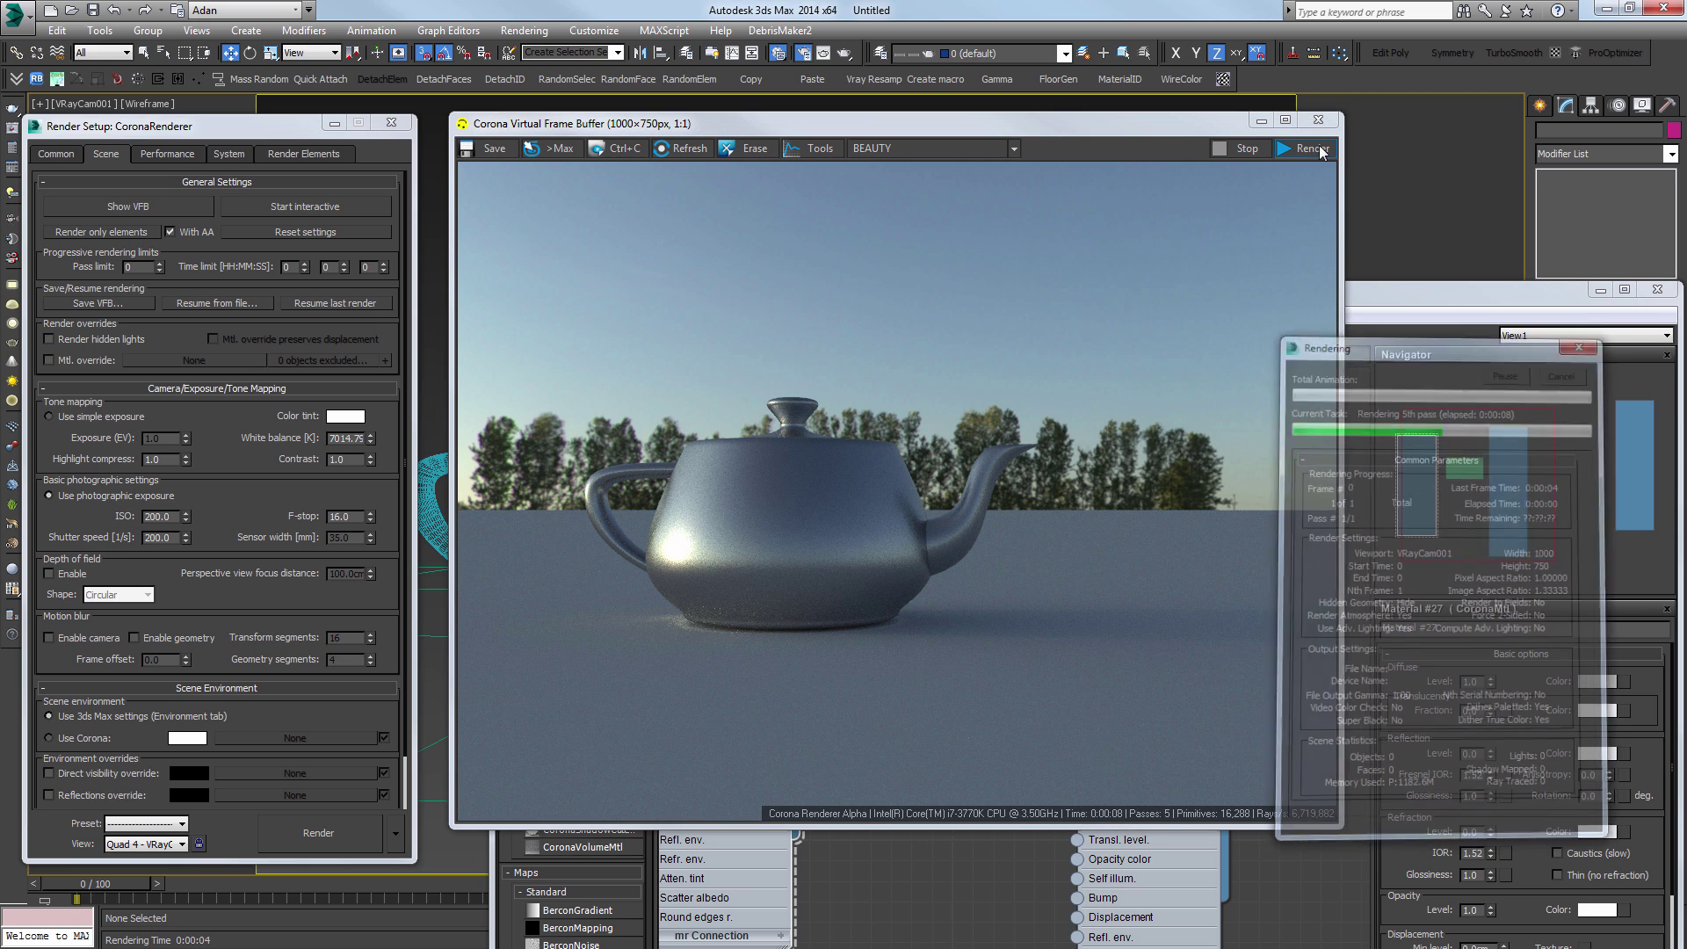
Step: Collapse the teapot material's enlarged preview and set the ground CoronaMtl material's diffuse color to dark red
click(1426, 335)
double_click(1140, 510)
drag(1459, 292, 1379, 167)
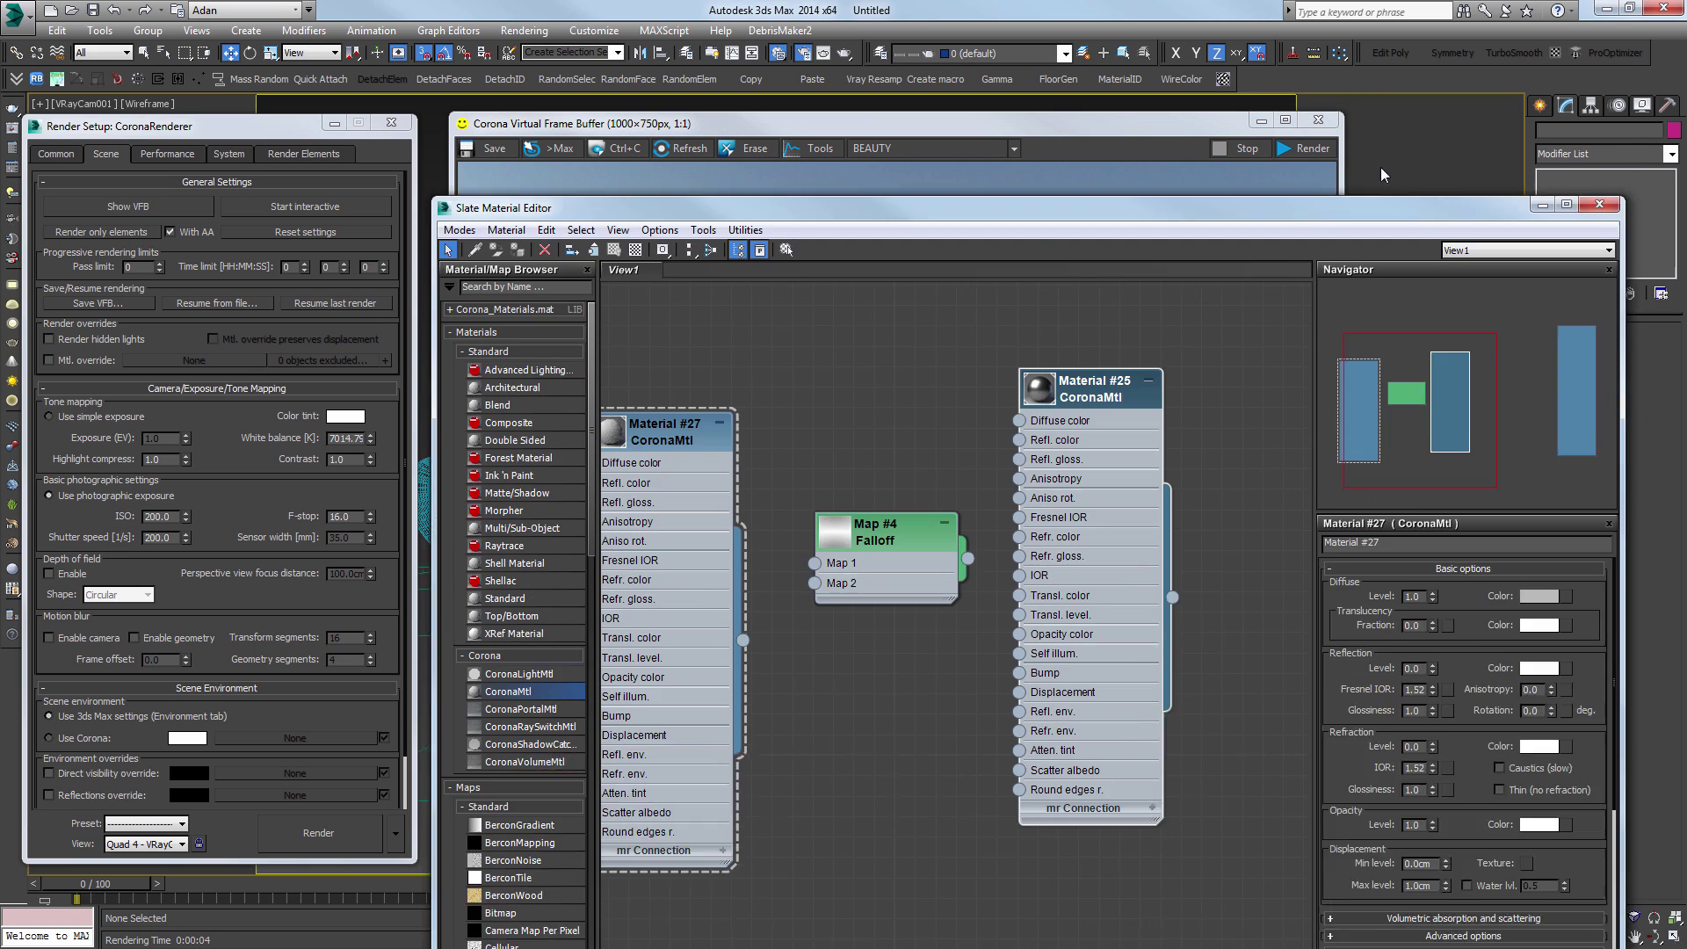
click(1495, 547)
drag(397, 195, 486, 112)
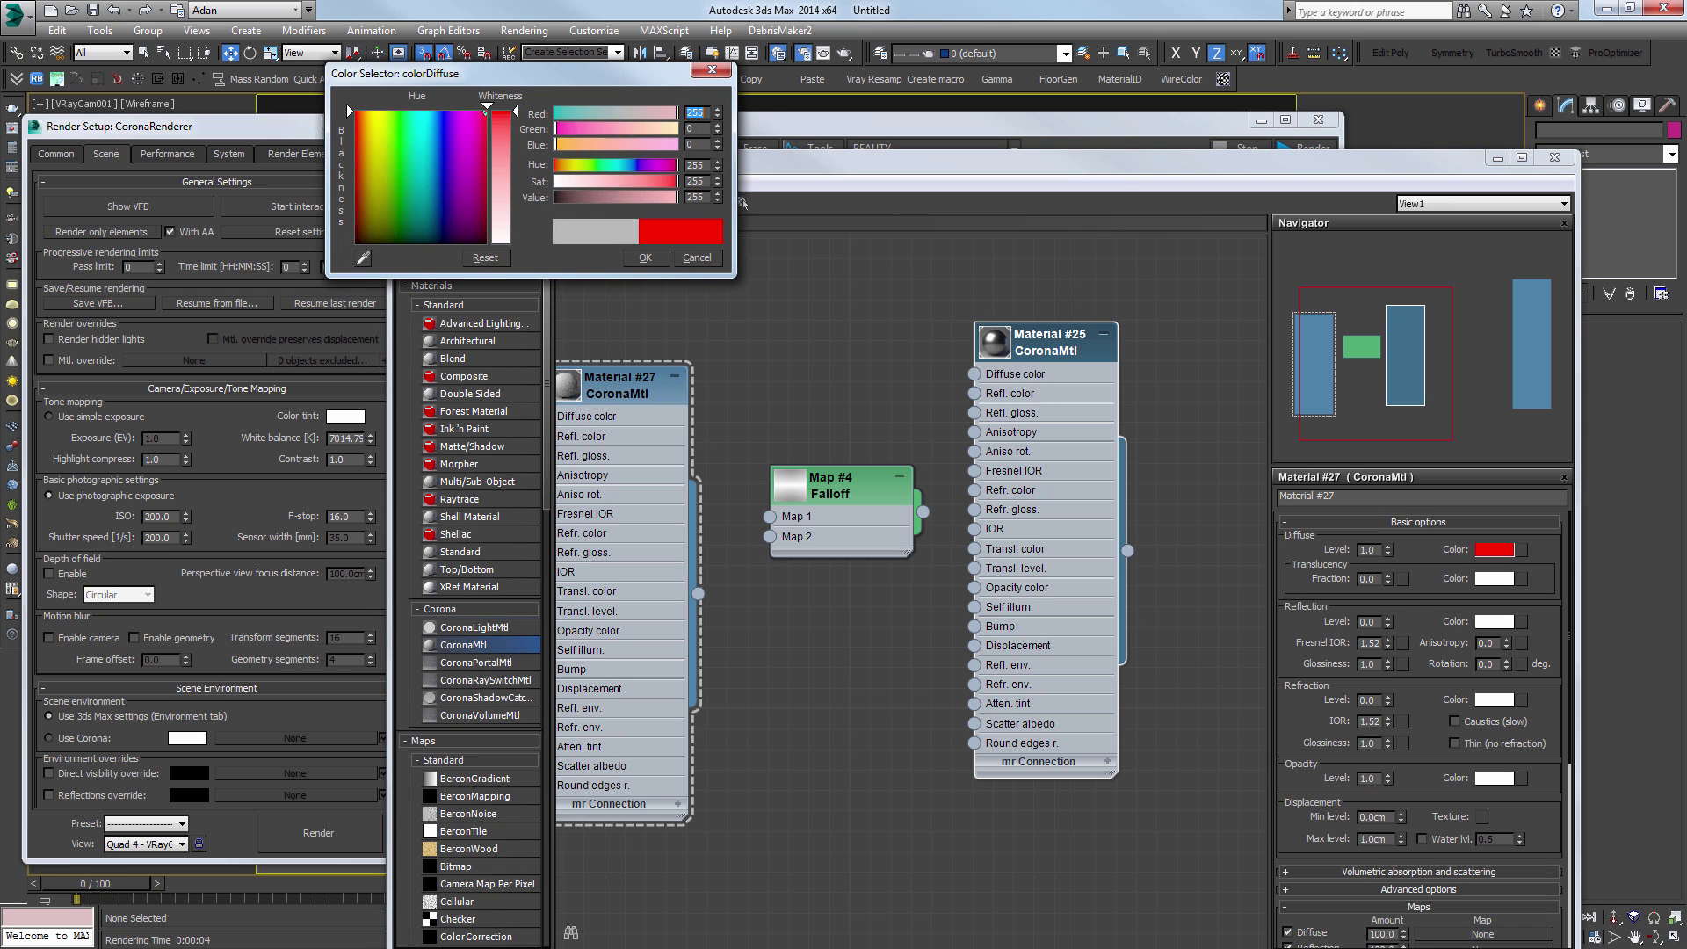
drag(608, 197, 604, 203)
click(644, 257)
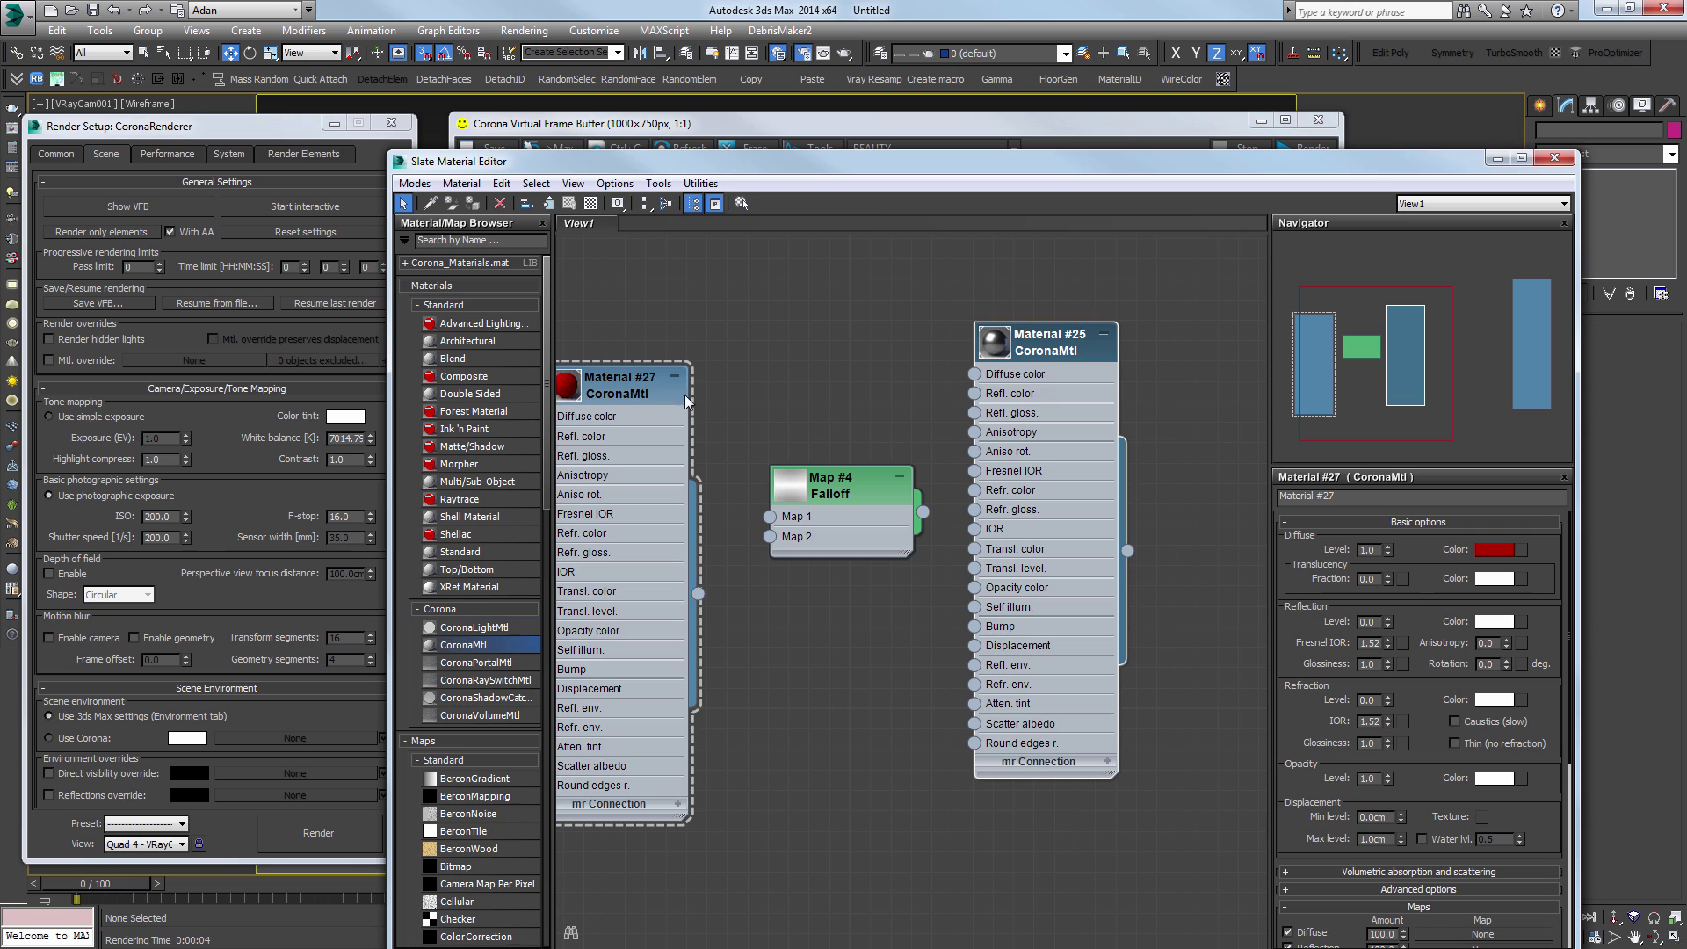
middle_drag(738, 447, 905, 457)
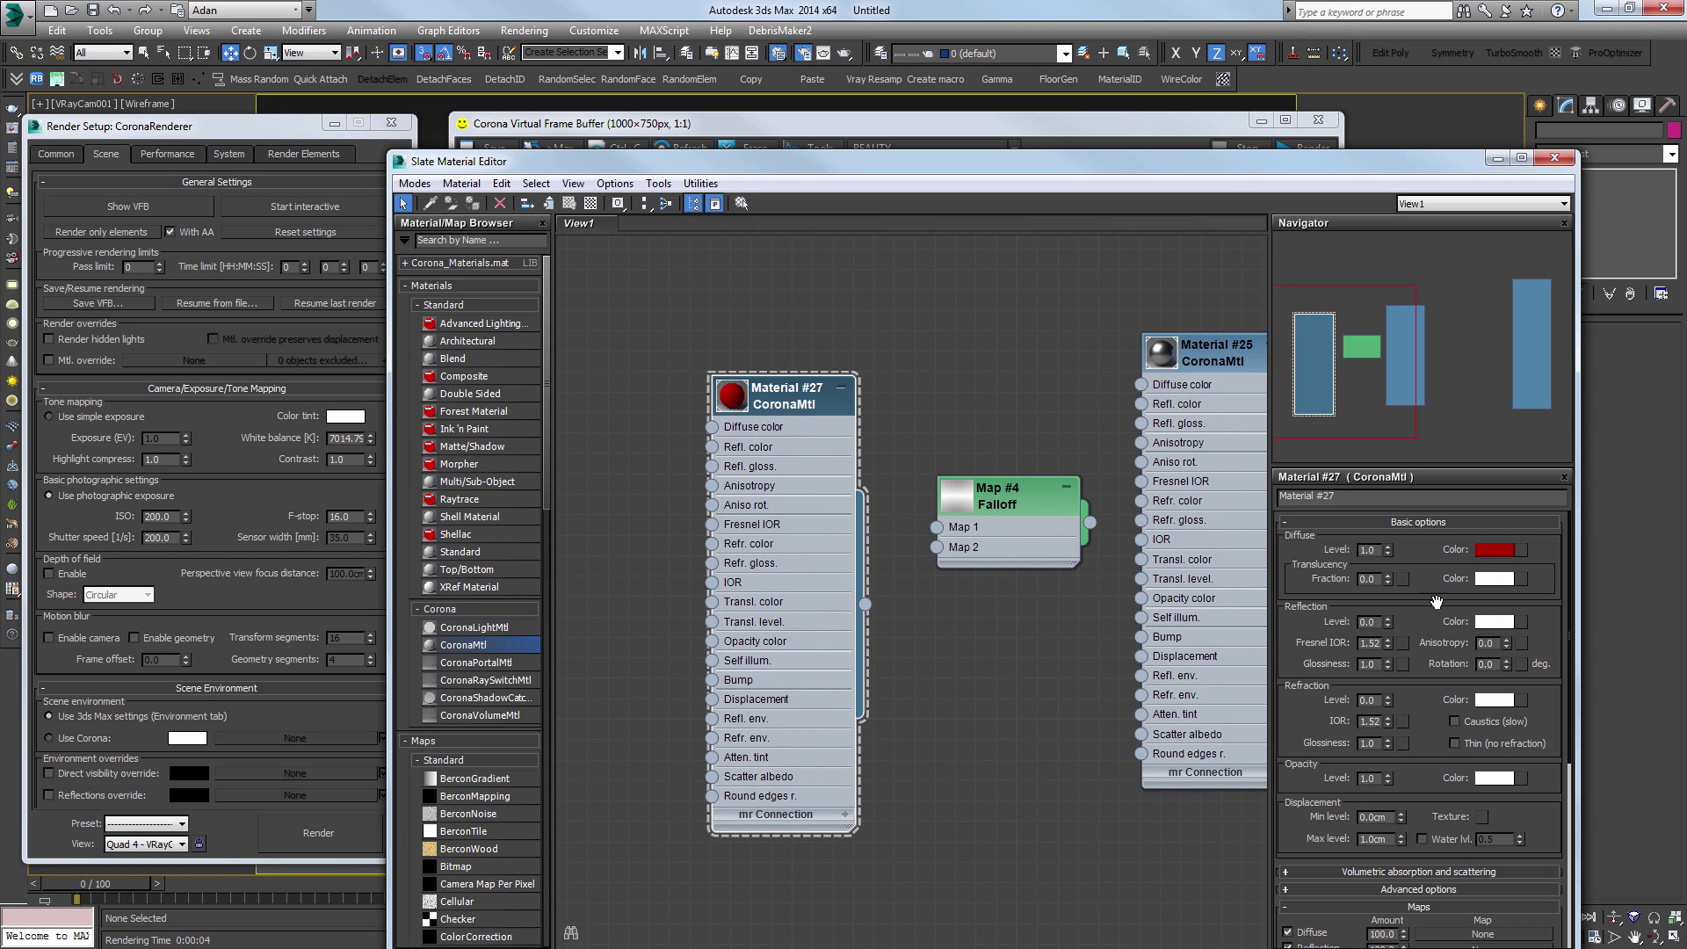
Step: Change the ground CoronaMtl material's diffuse color to dark grey
click(1494, 550)
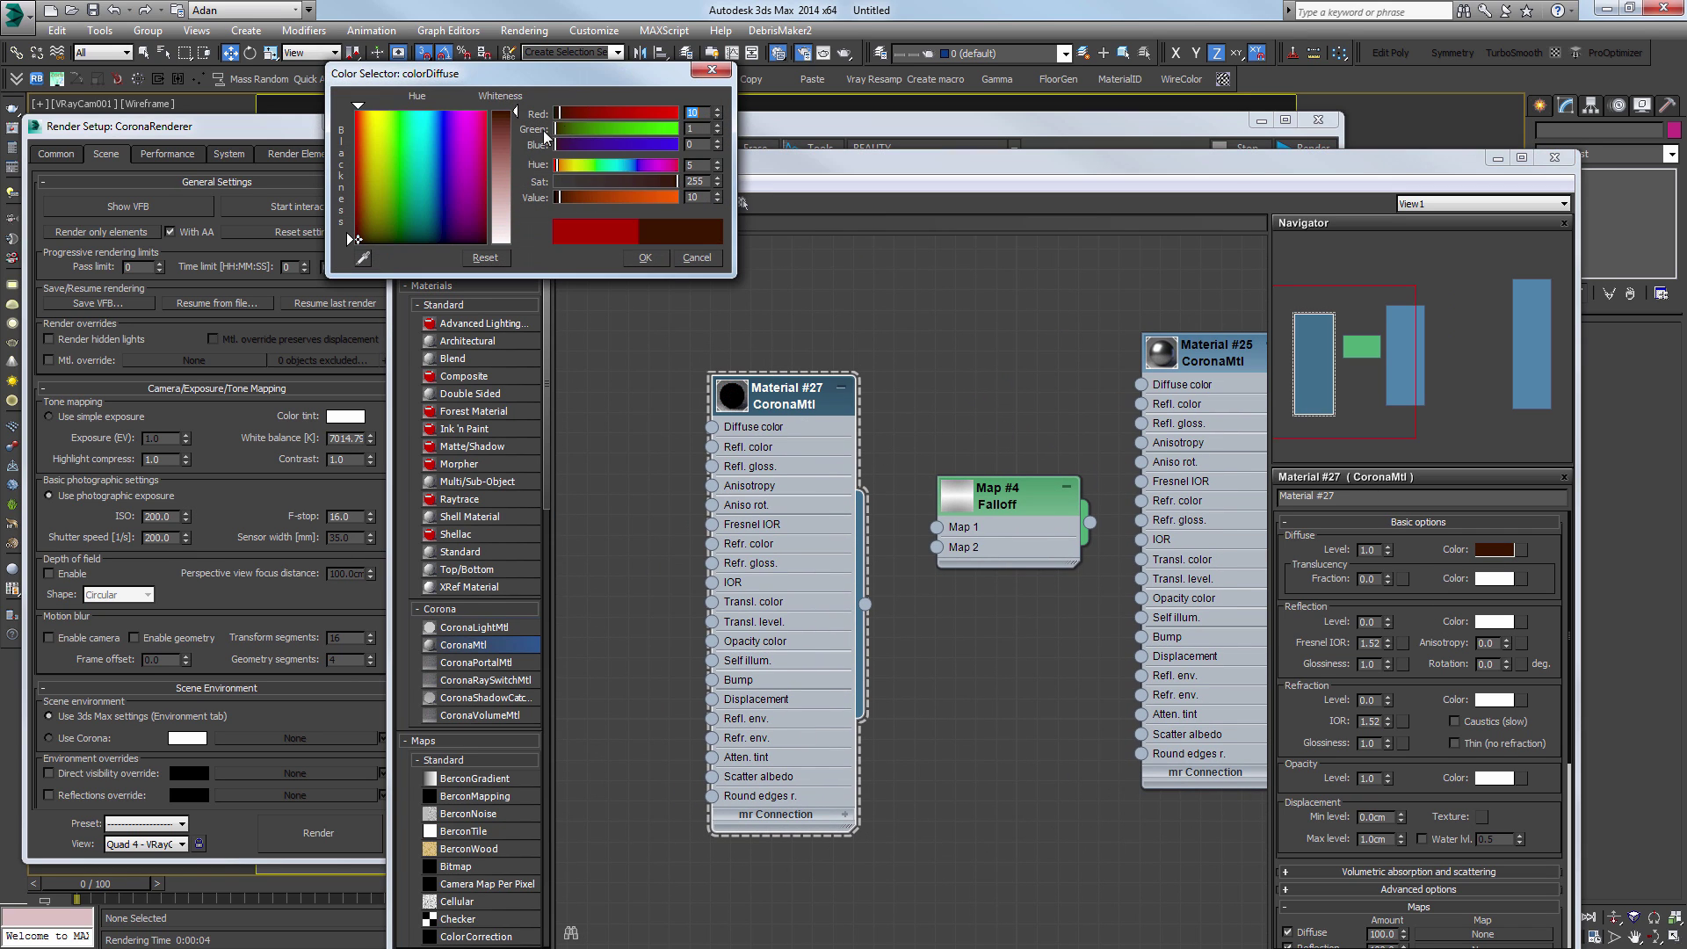
drag(496, 167, 498, 142)
click(641, 257)
Step: Select the teapot's CoronaMtl node and set its diffuse color to dark red
click(1220, 363)
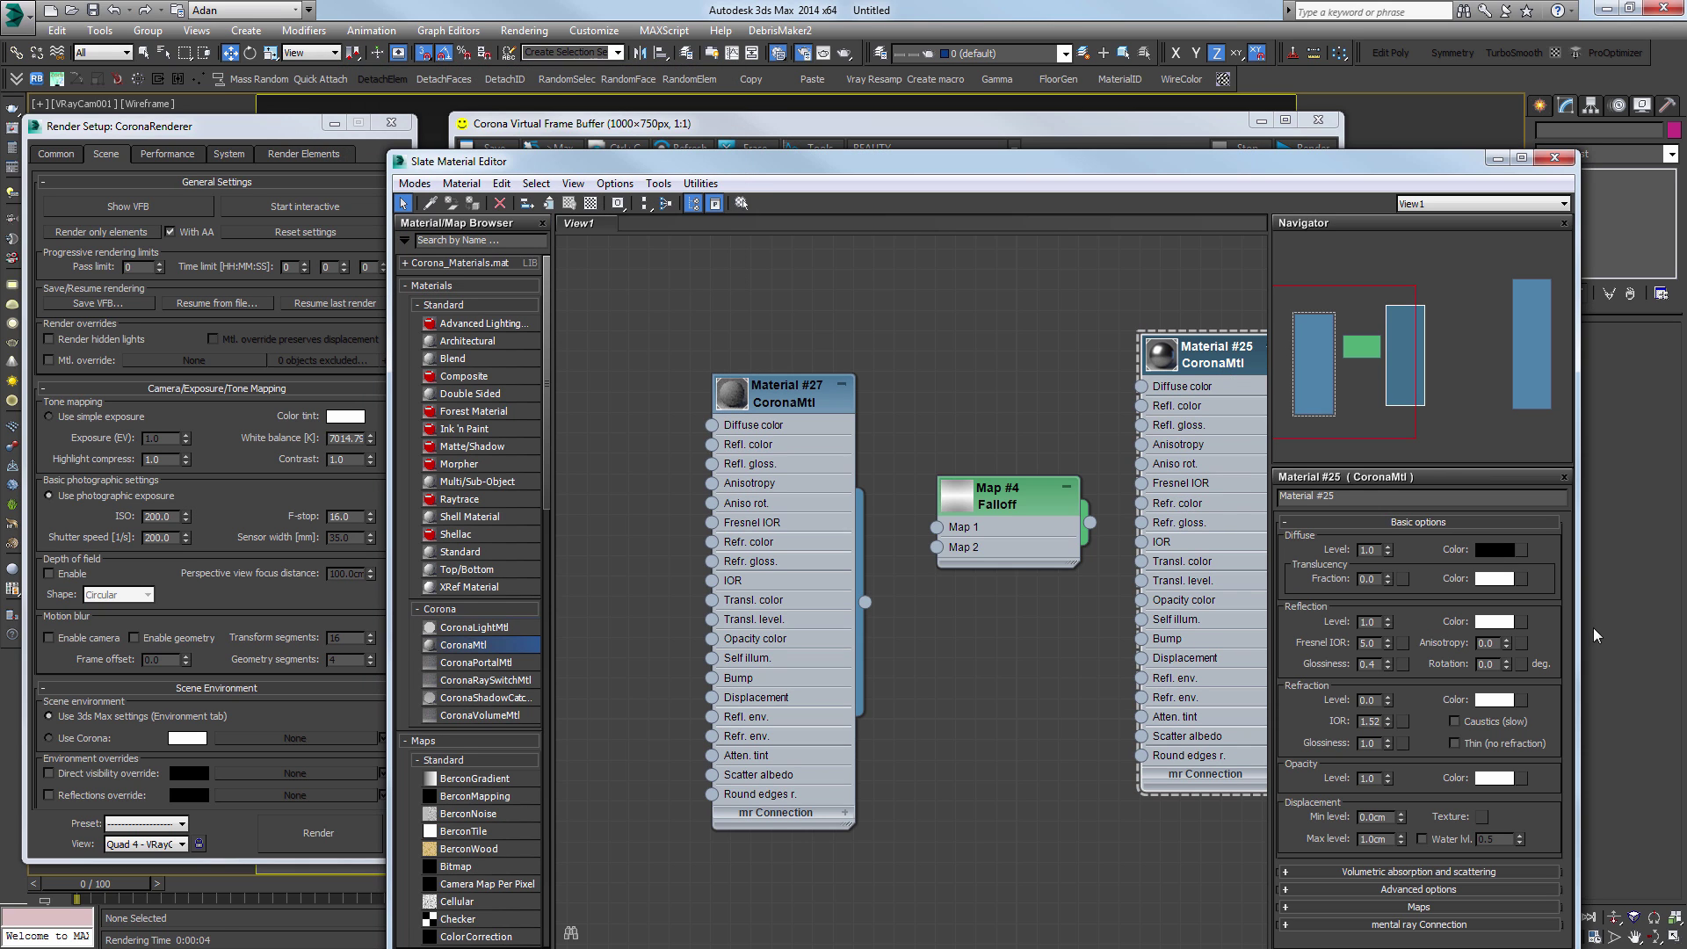
click(1494, 550)
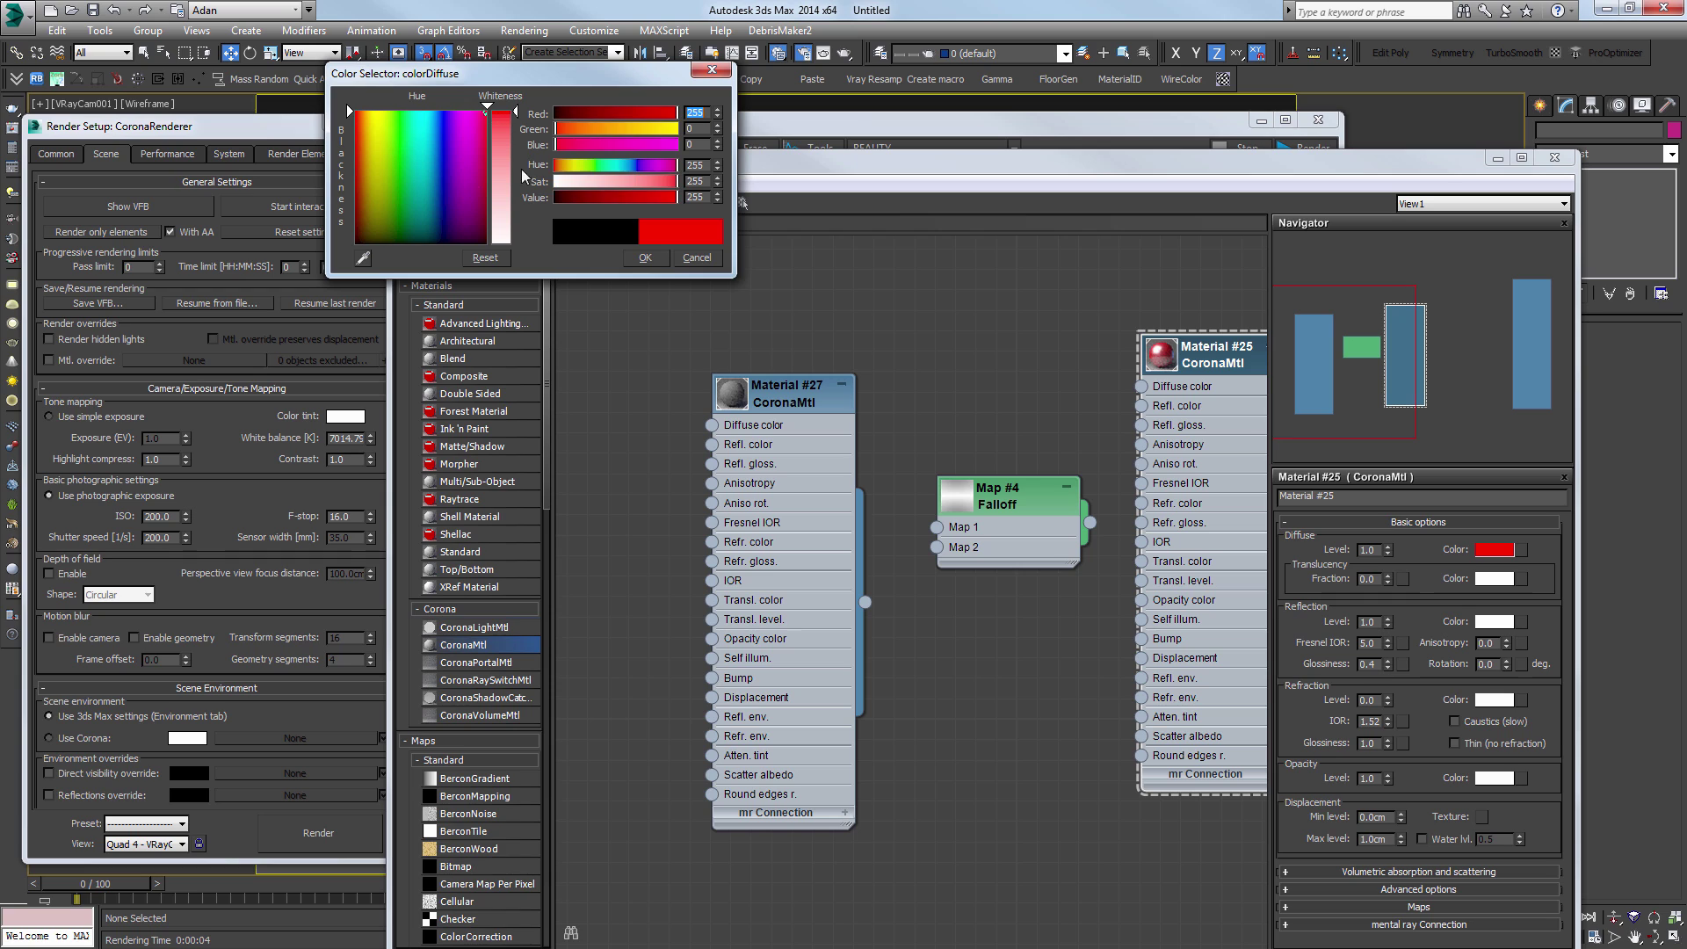
drag(604, 113, 619, 113)
click(644, 257)
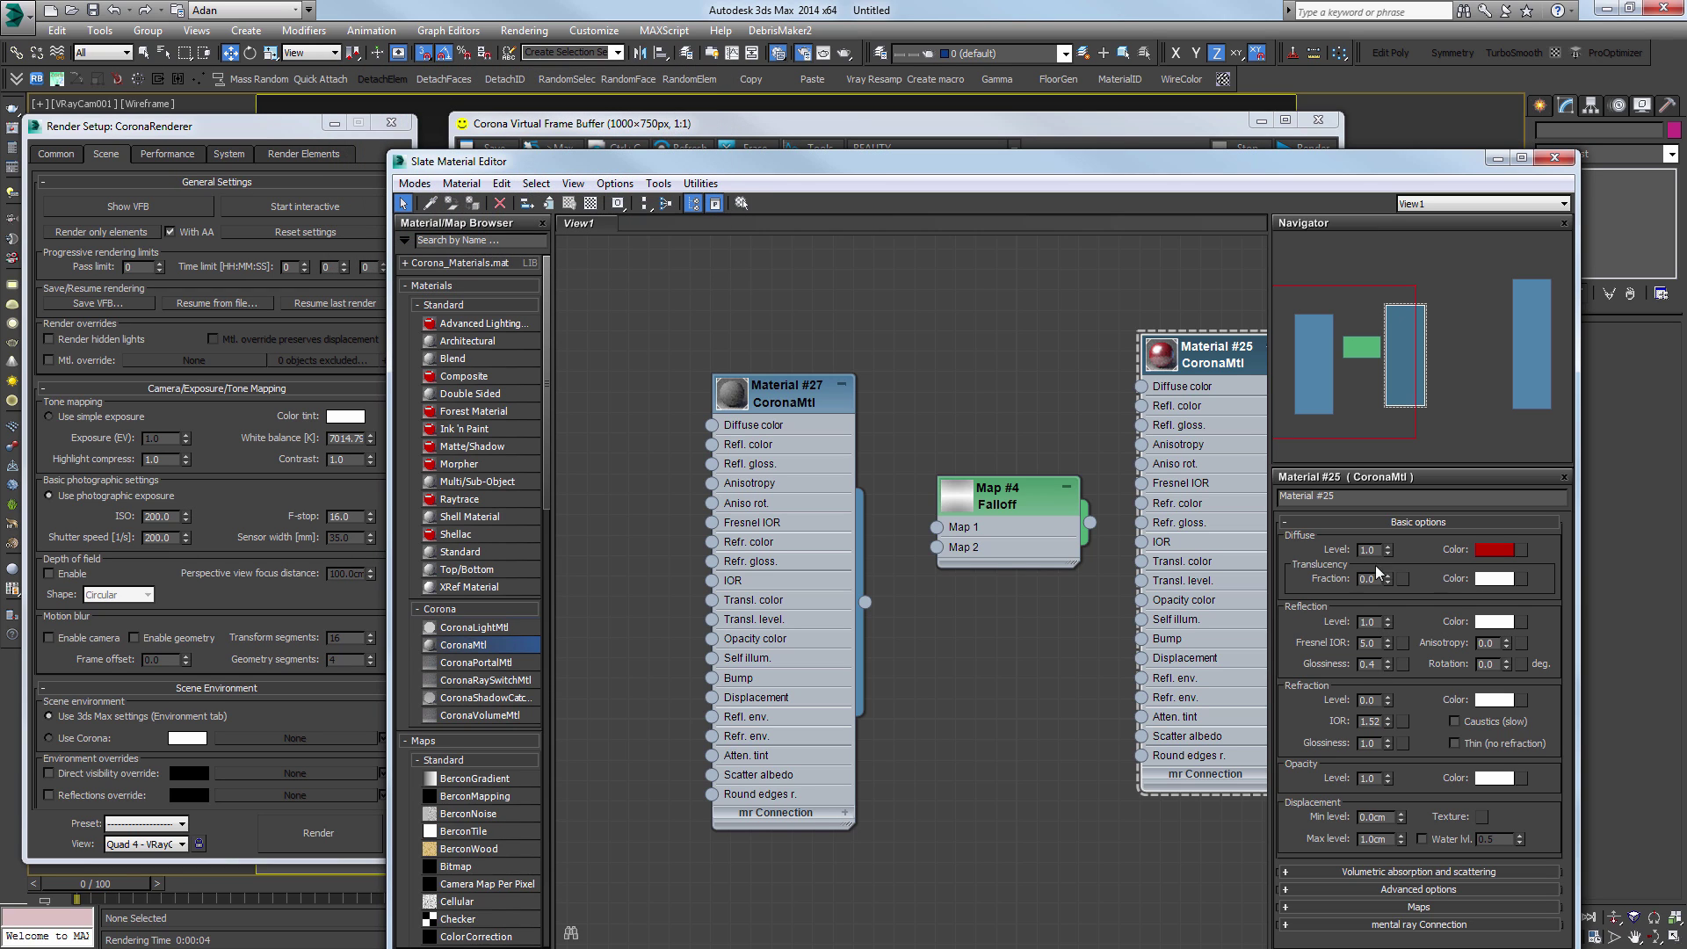
Step: Set the teapot material's reflection Fresnel IOR to 1.5 and enlarge its node preview
double_click(1373, 645)
text(1.5)
key(Return)
double_click(1169, 366)
click(820, 424)
middle_drag(854, 432, 519, 503)
Step: Test-render the camera view with the red teapot material, and cancel after a few passes
click(1152, 126)
click(1302, 147)
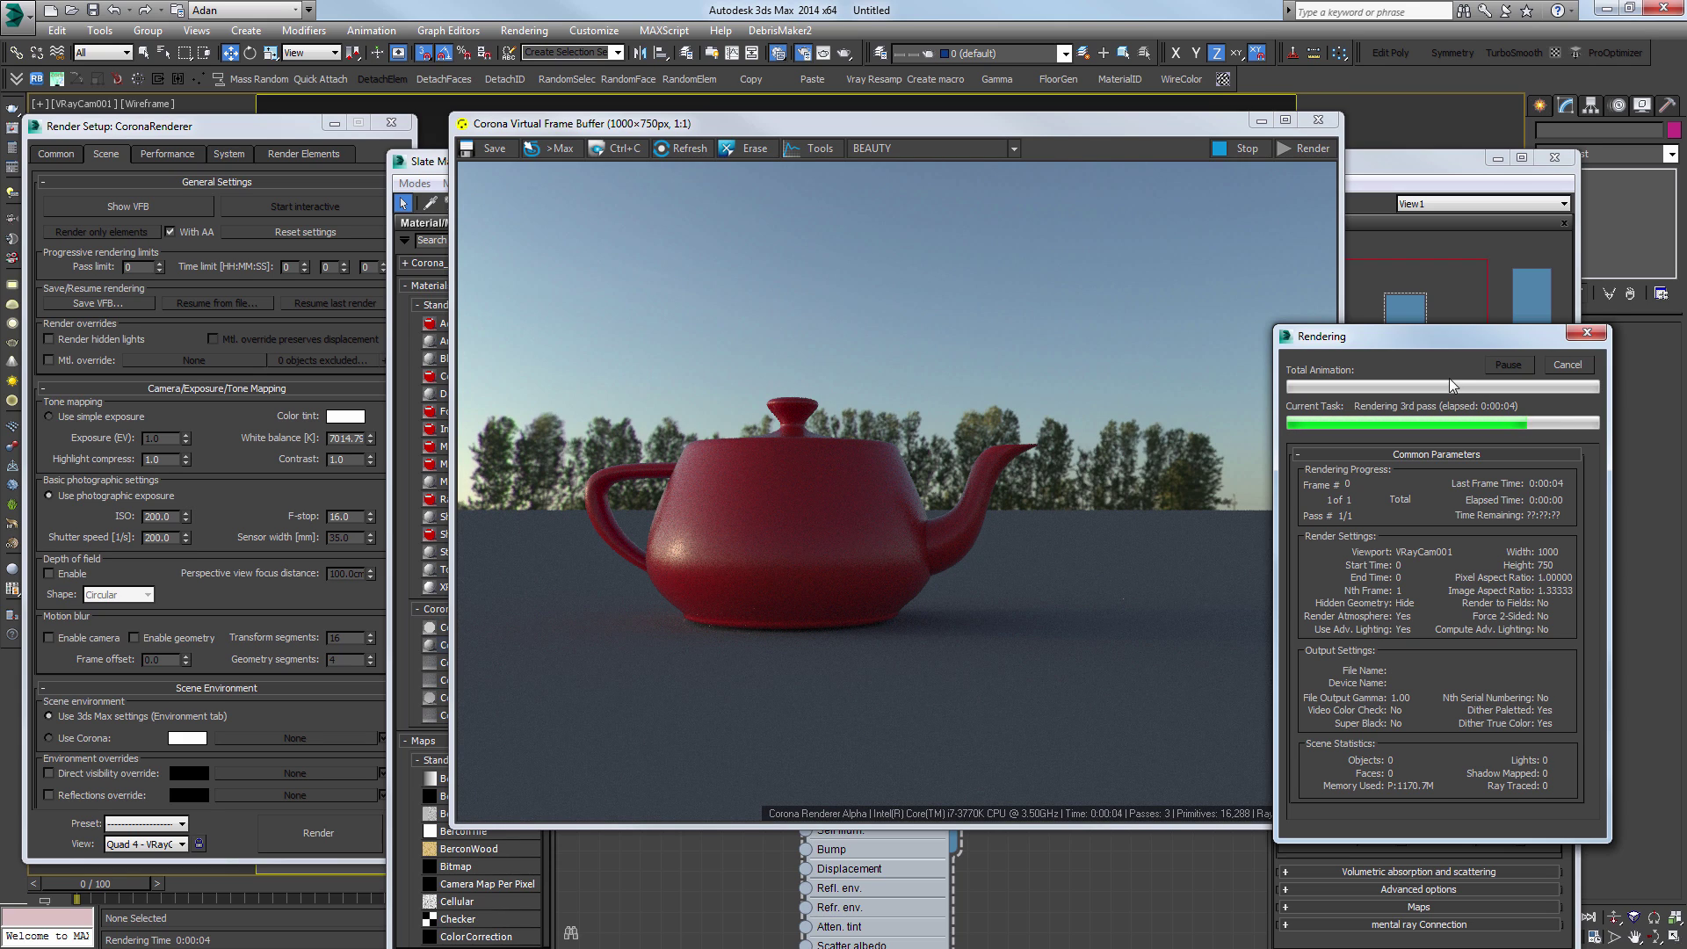
click(1567, 363)
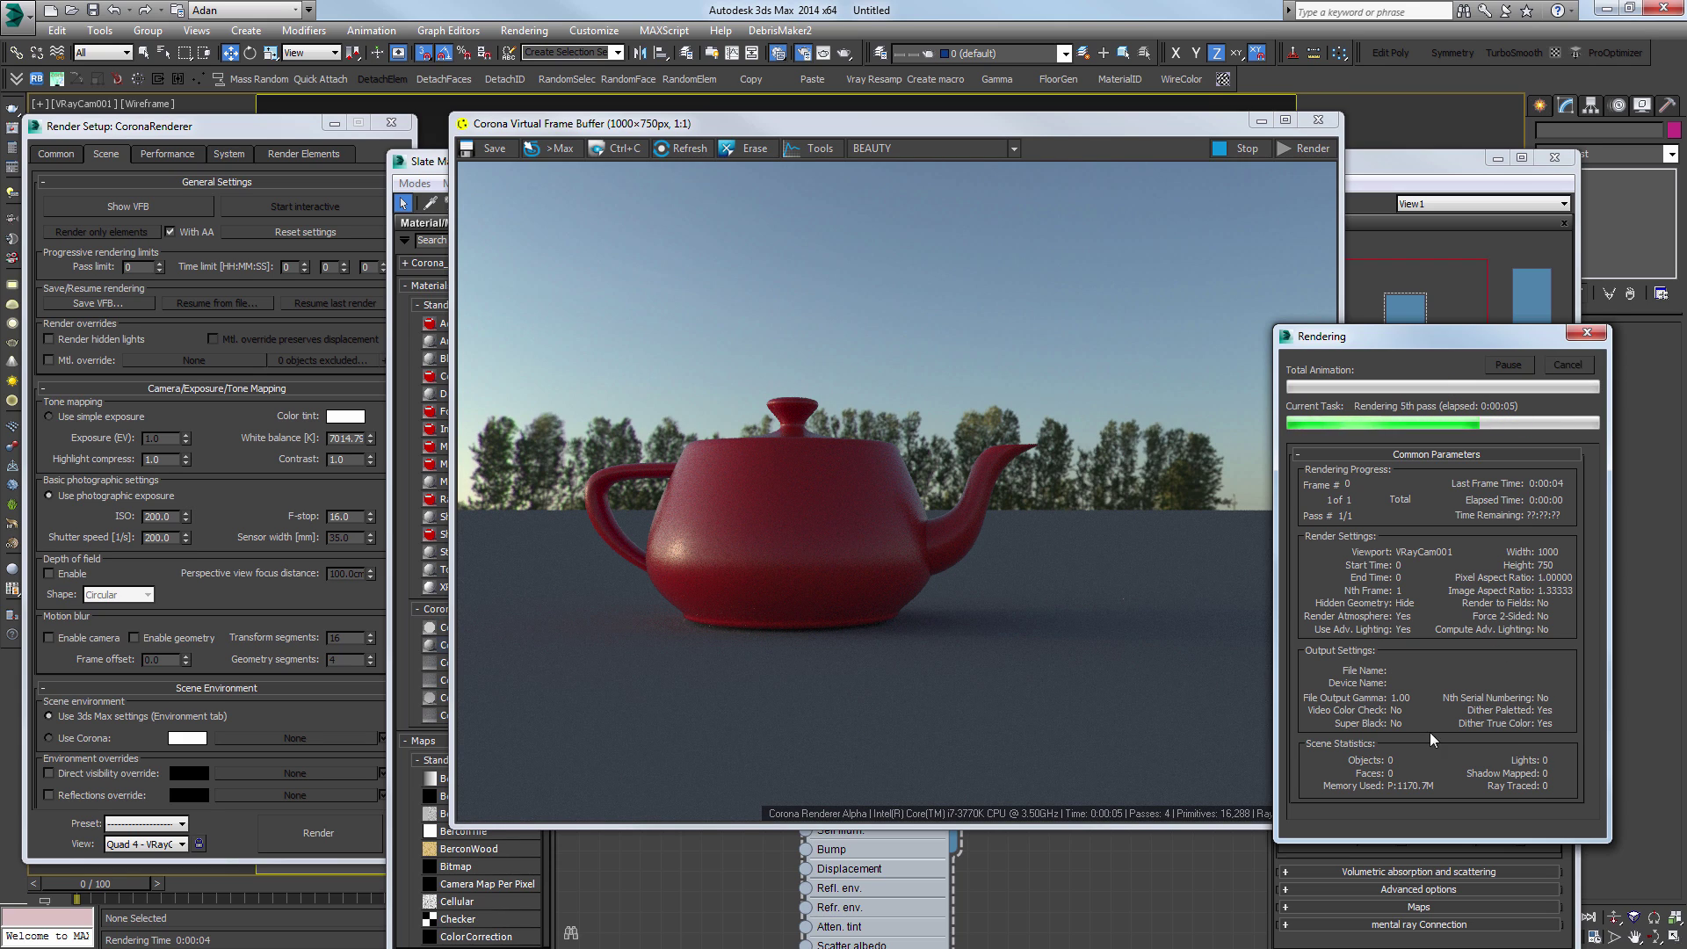
Step: Set the teapot material's reflection glossiness to 0.7, test-render the camera view, and close the frame buffer
click(1168, 880)
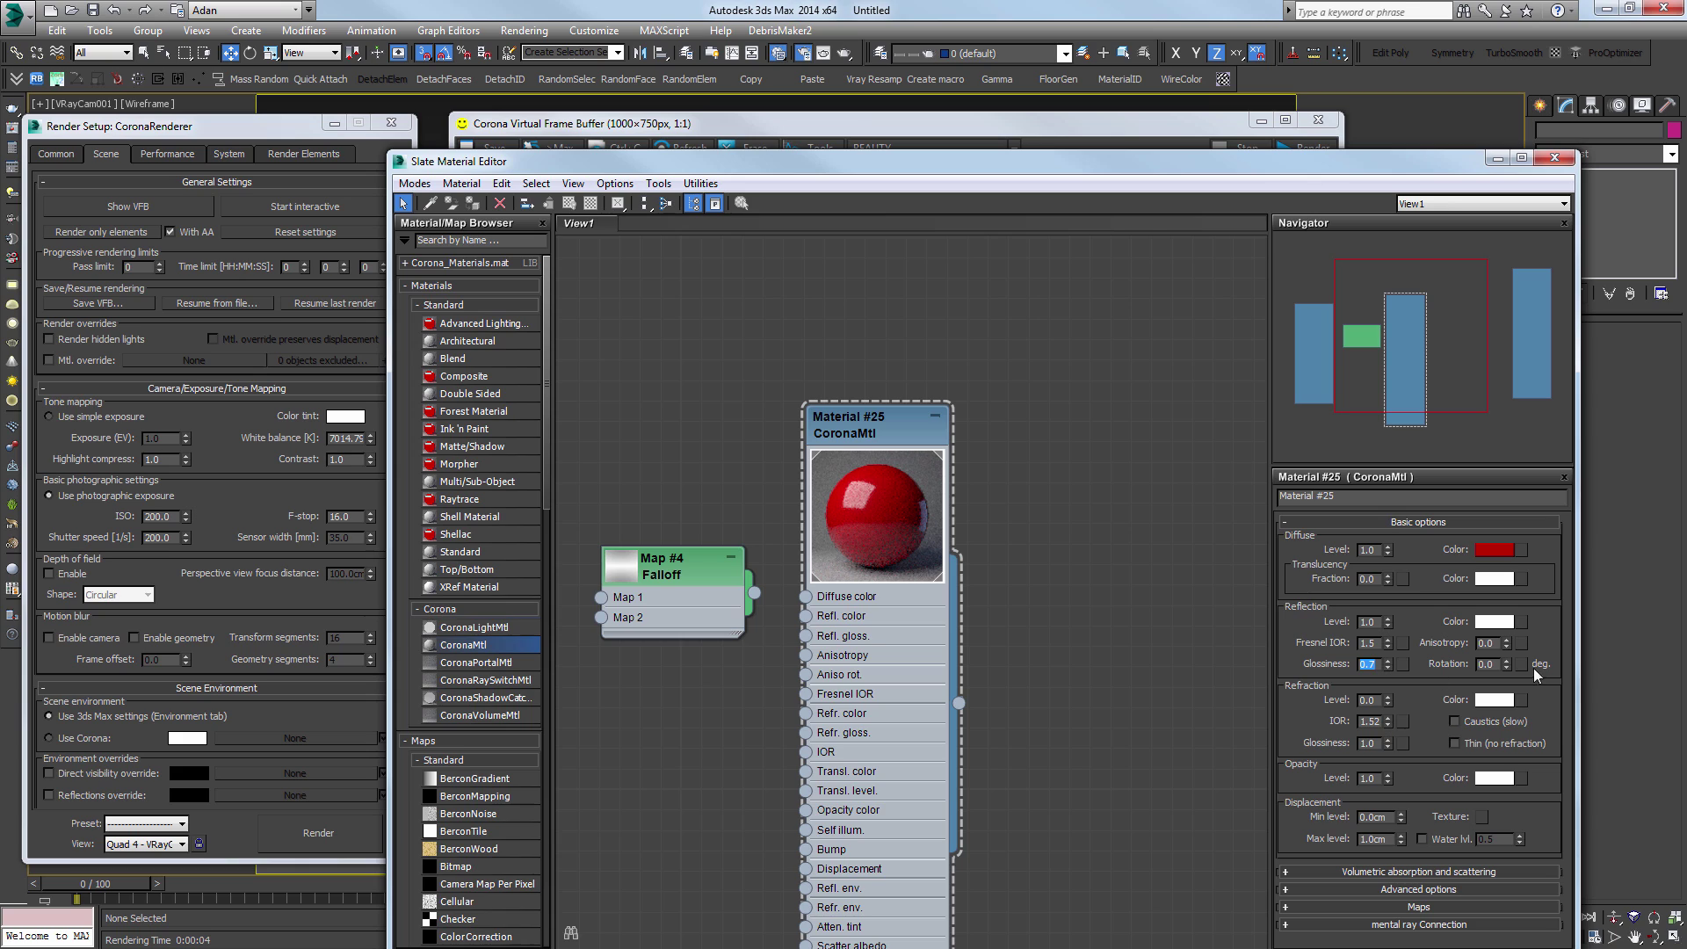
click(1295, 148)
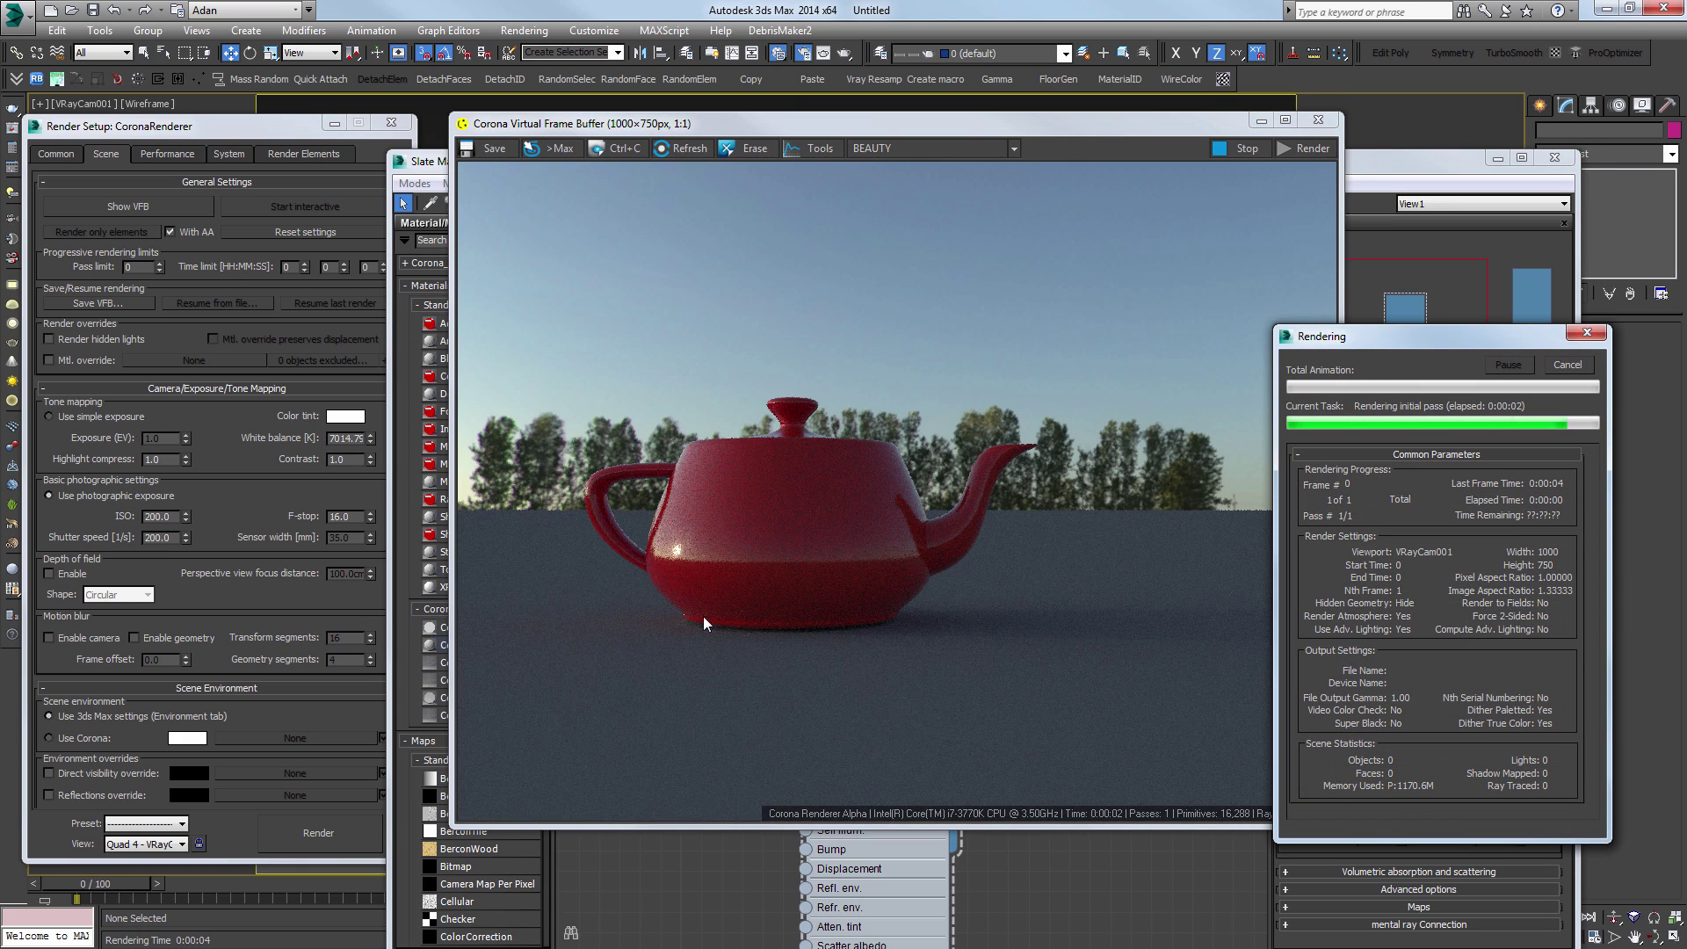
click(717, 531)
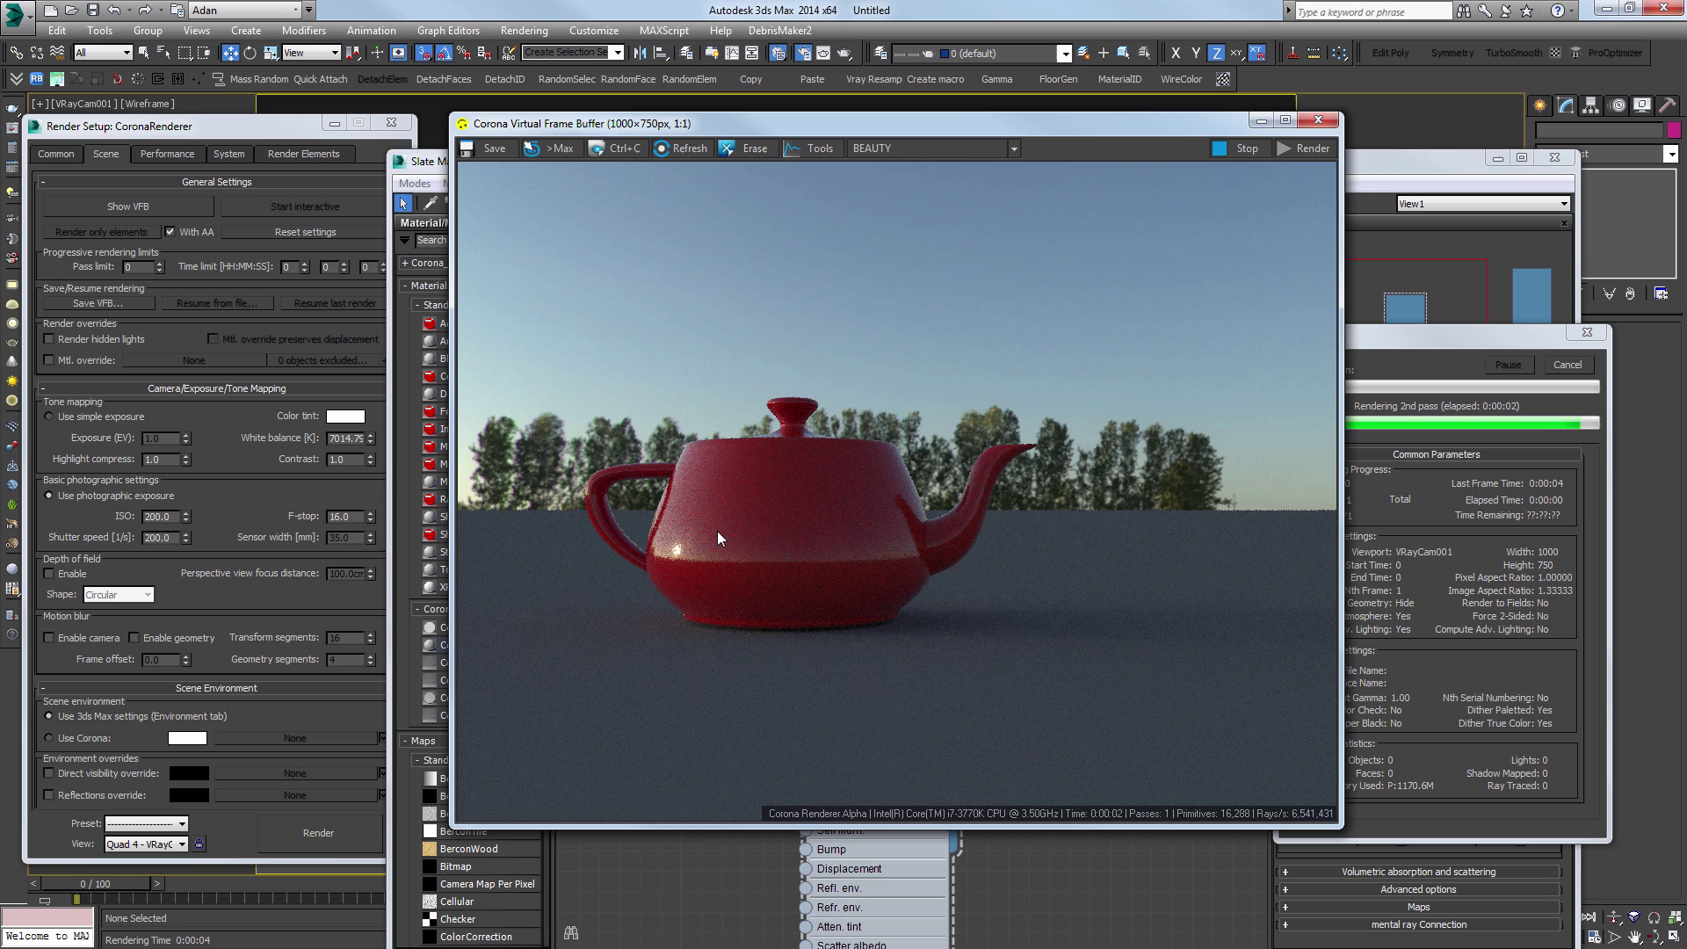
click(1234, 146)
click(1321, 120)
Step: Close the material editor, test-render the selected teapot from a raised perspective view, and leave Render Setup open
click(1553, 159)
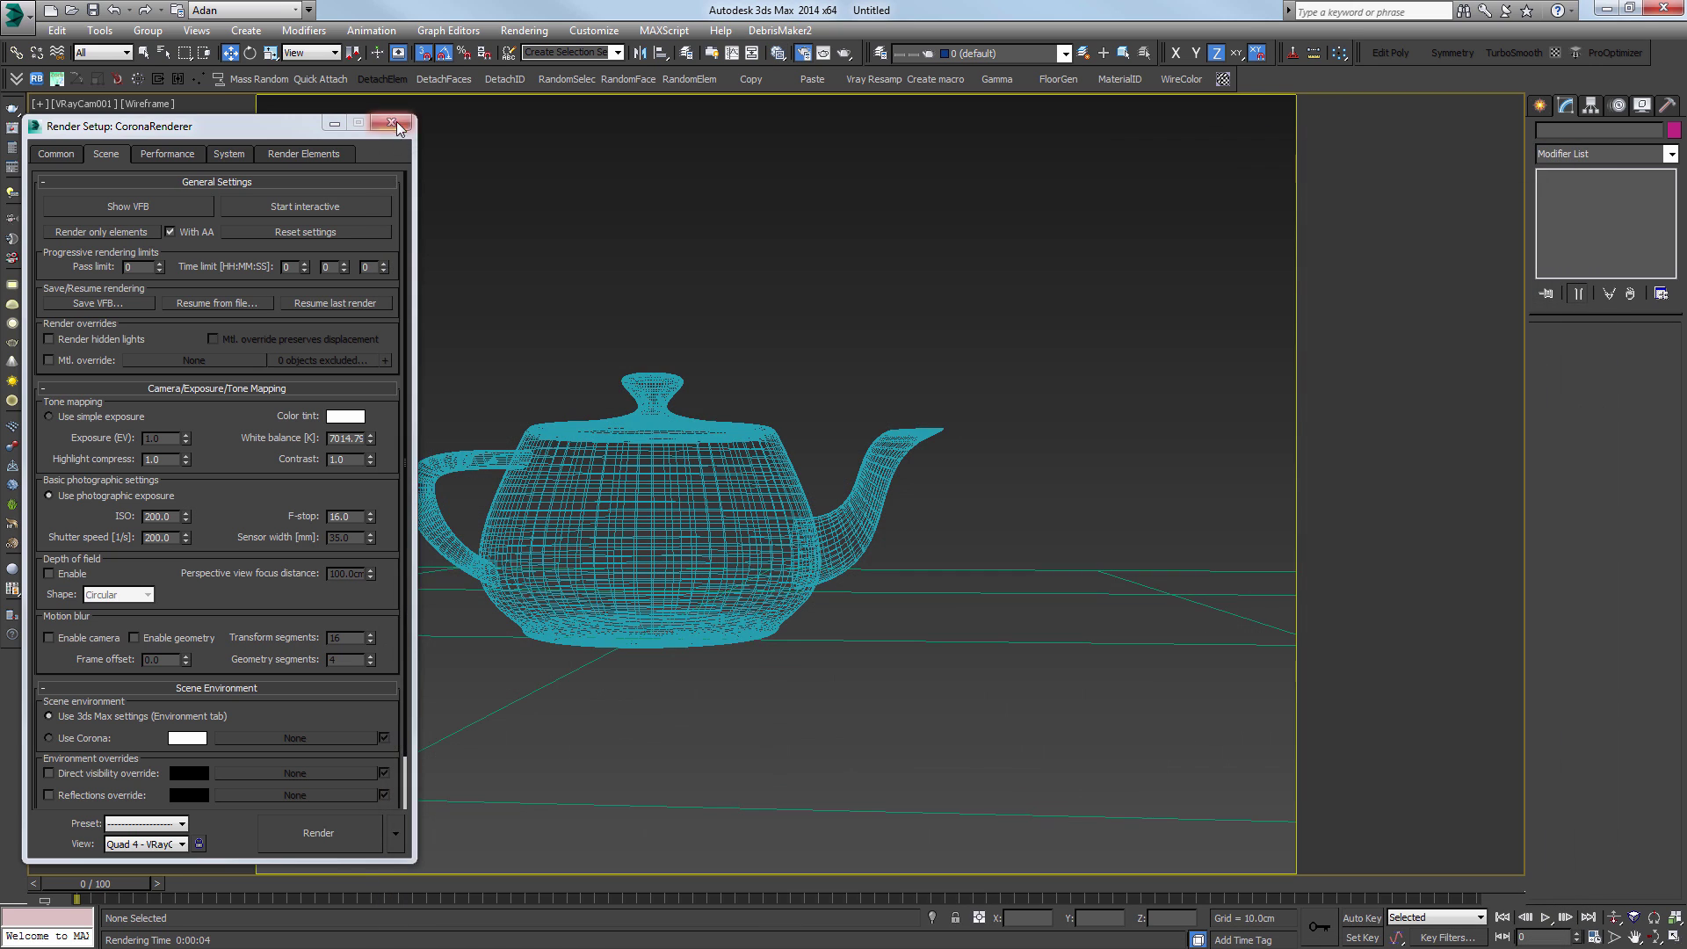
click(396, 124)
click(694, 580)
key(p)
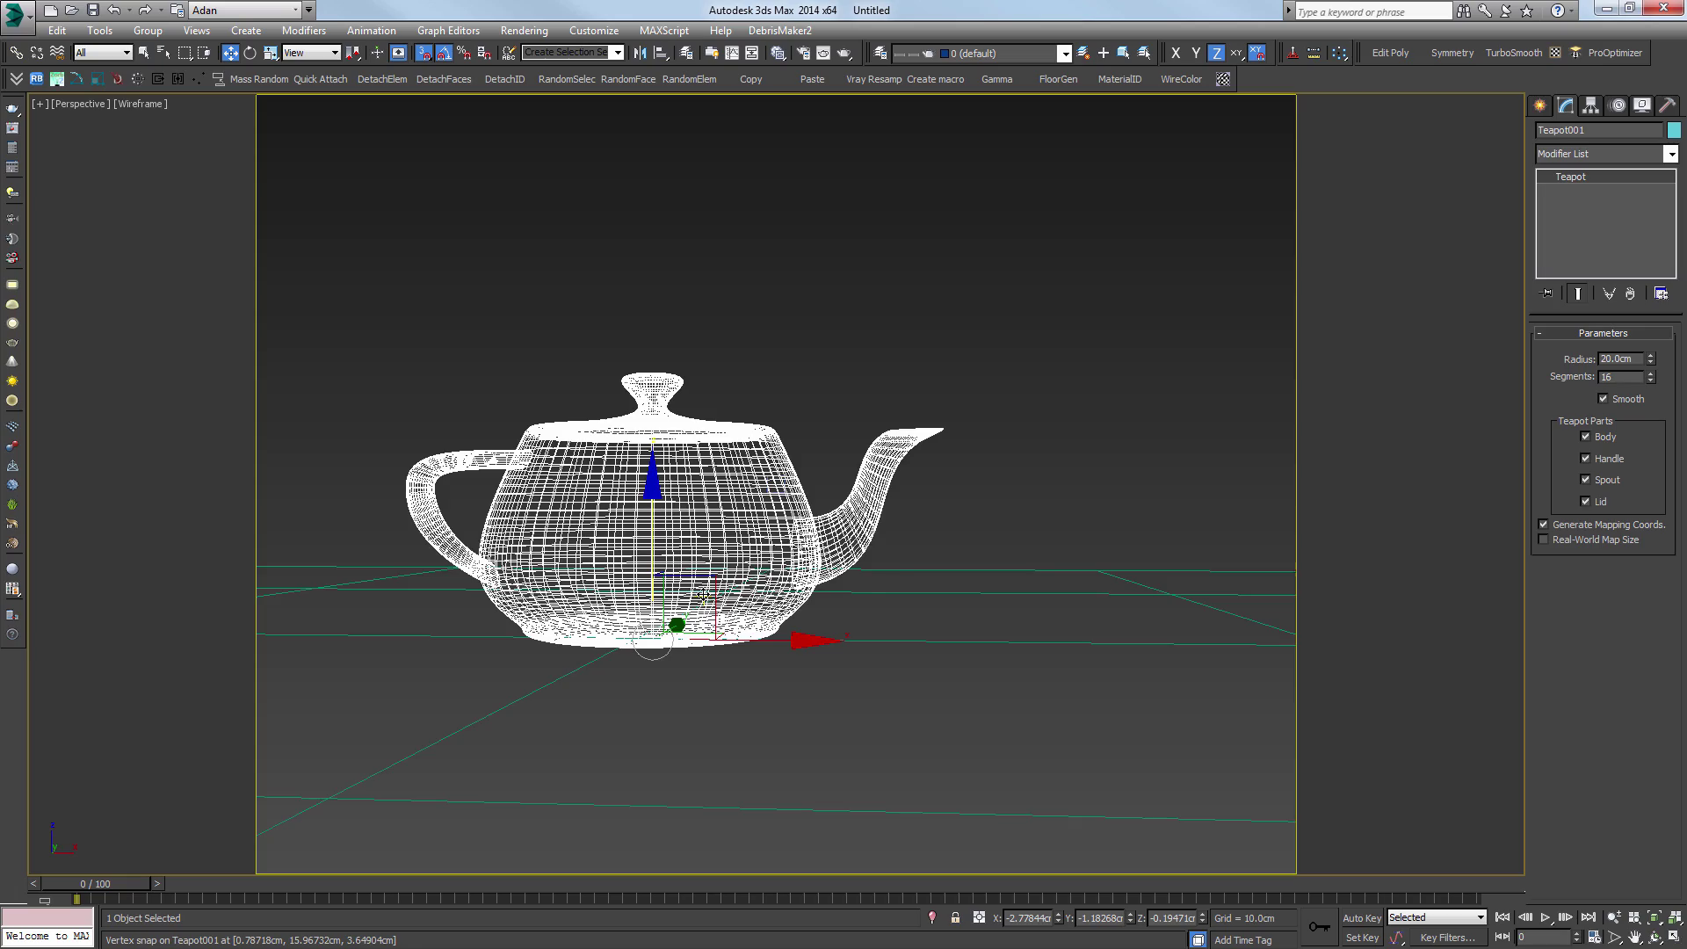
alt+middle_drag(703, 593, 796, 533)
key(shift+q)
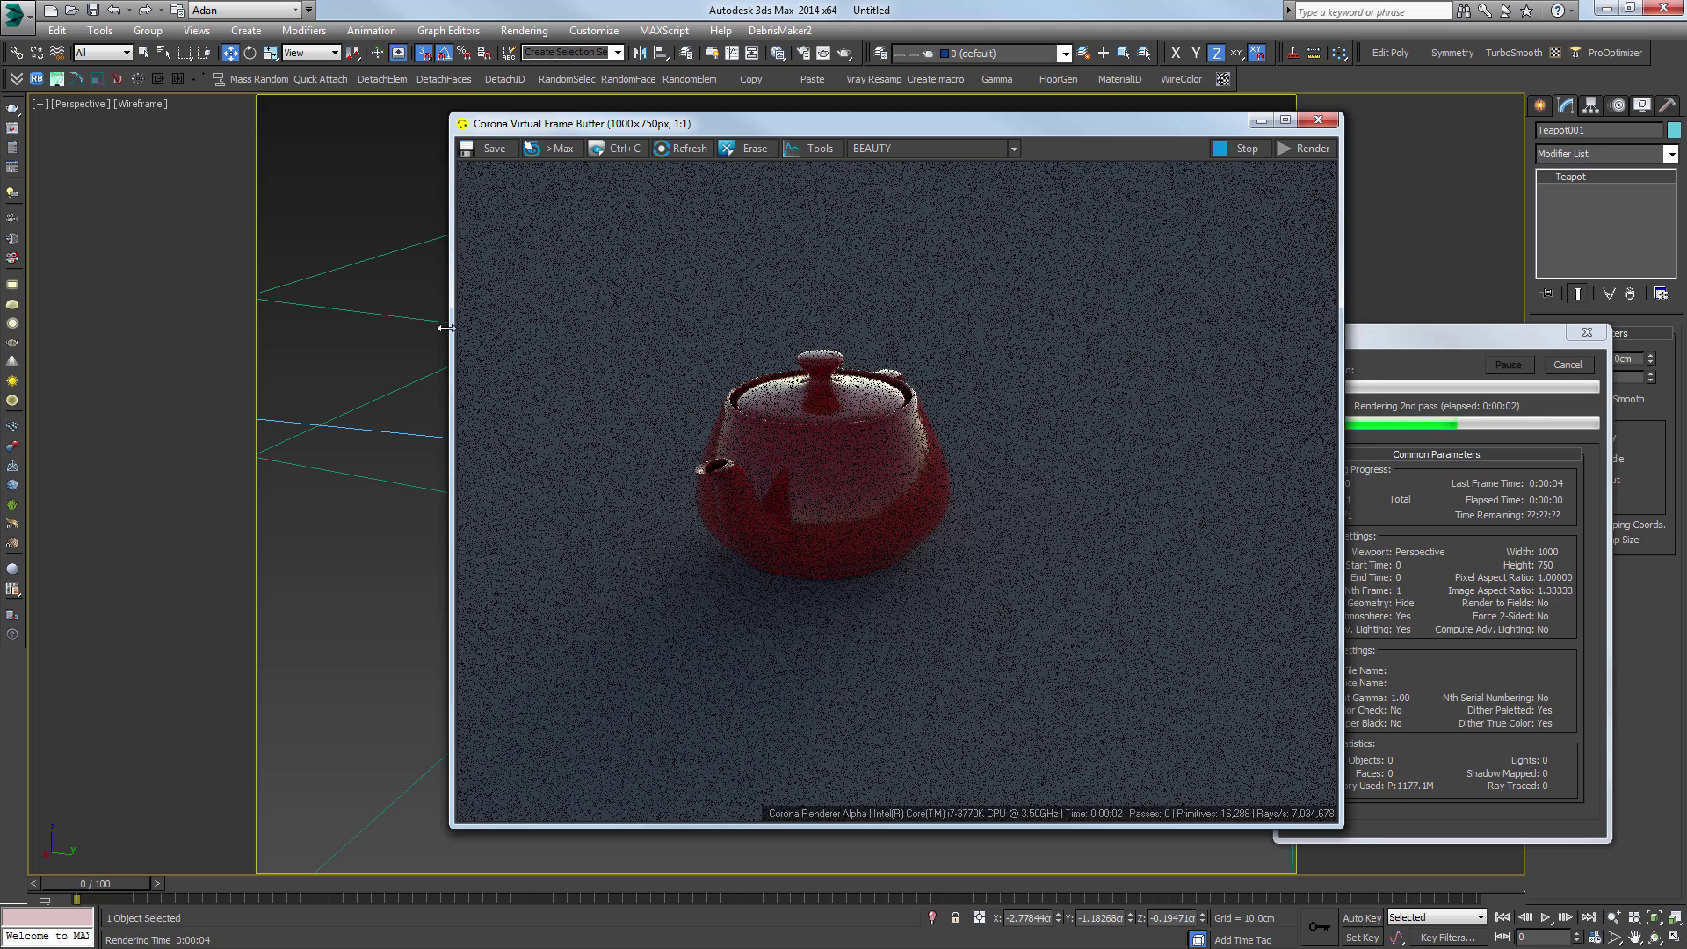
key(F10)
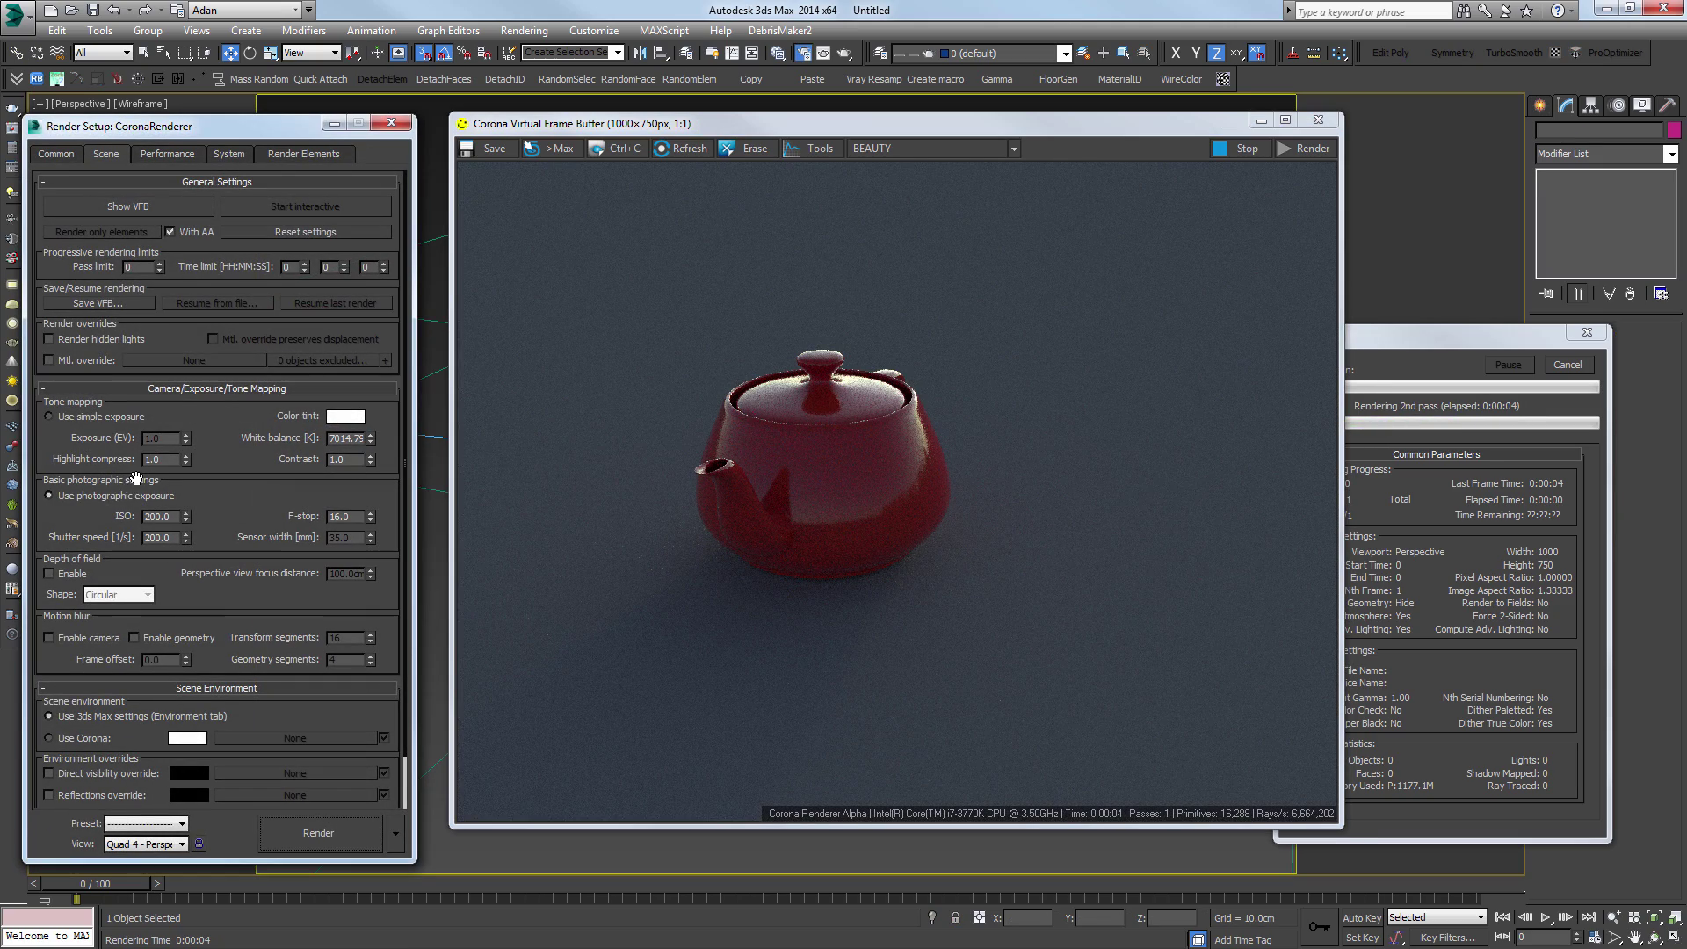
click(1241, 153)
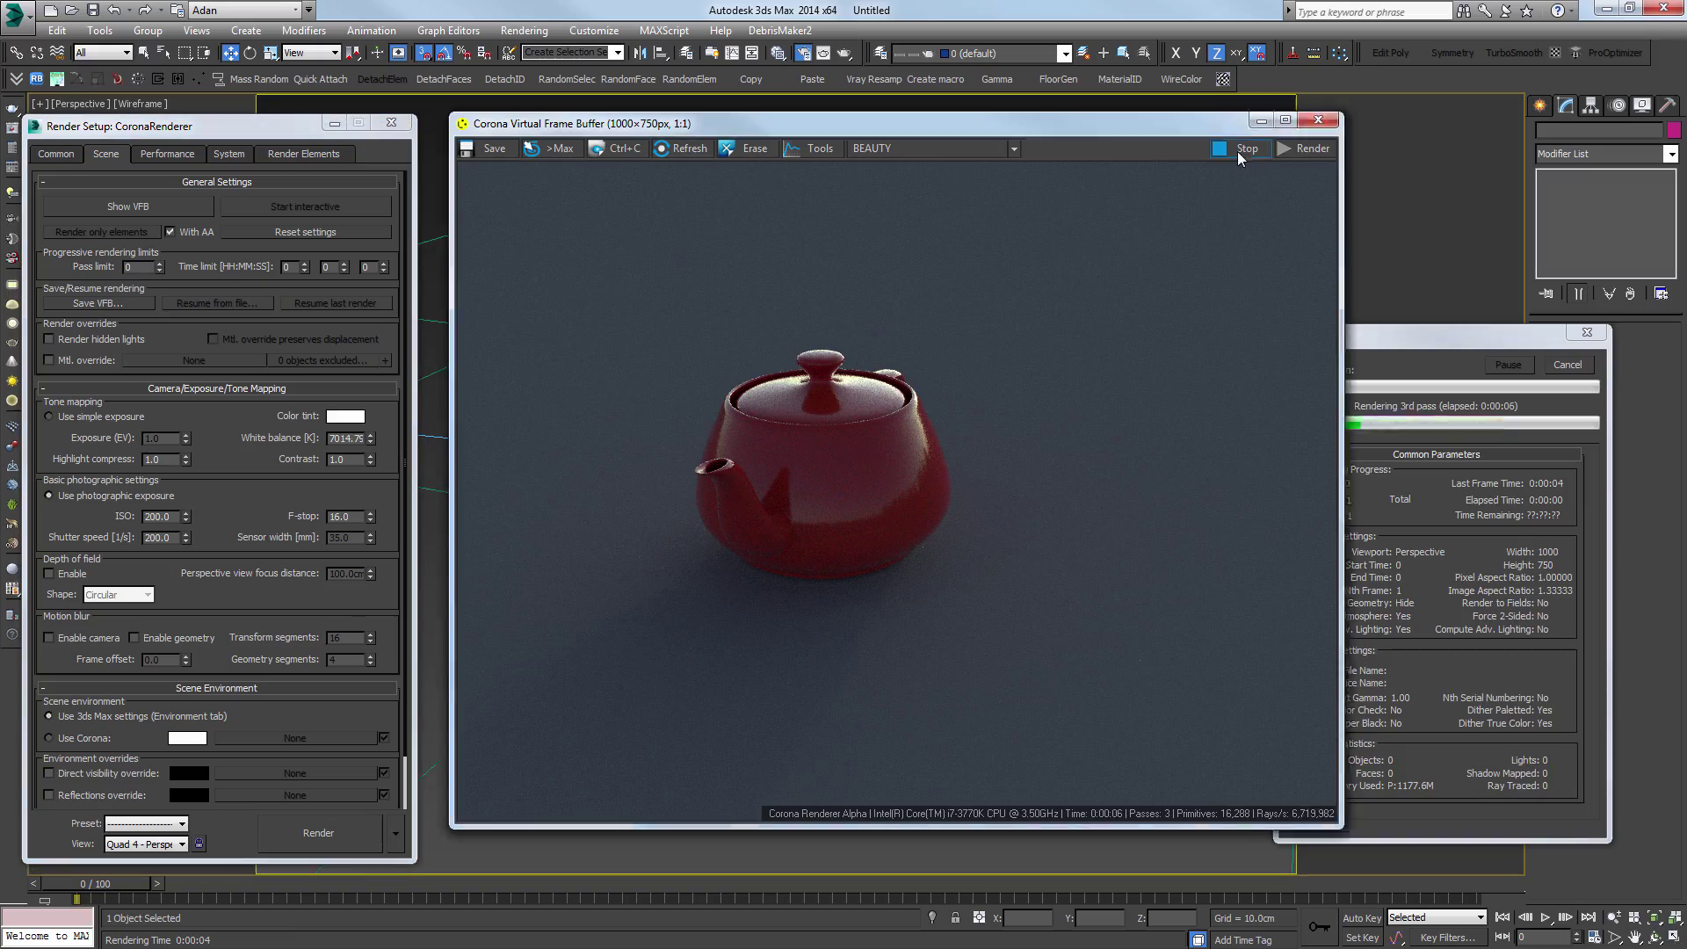
click(1314, 121)
Step: Test-render the teapot from a low perspective view on its handle side while lowering the white balance to about 6243 K
alt+middle_drag(975, 527, 764, 514)
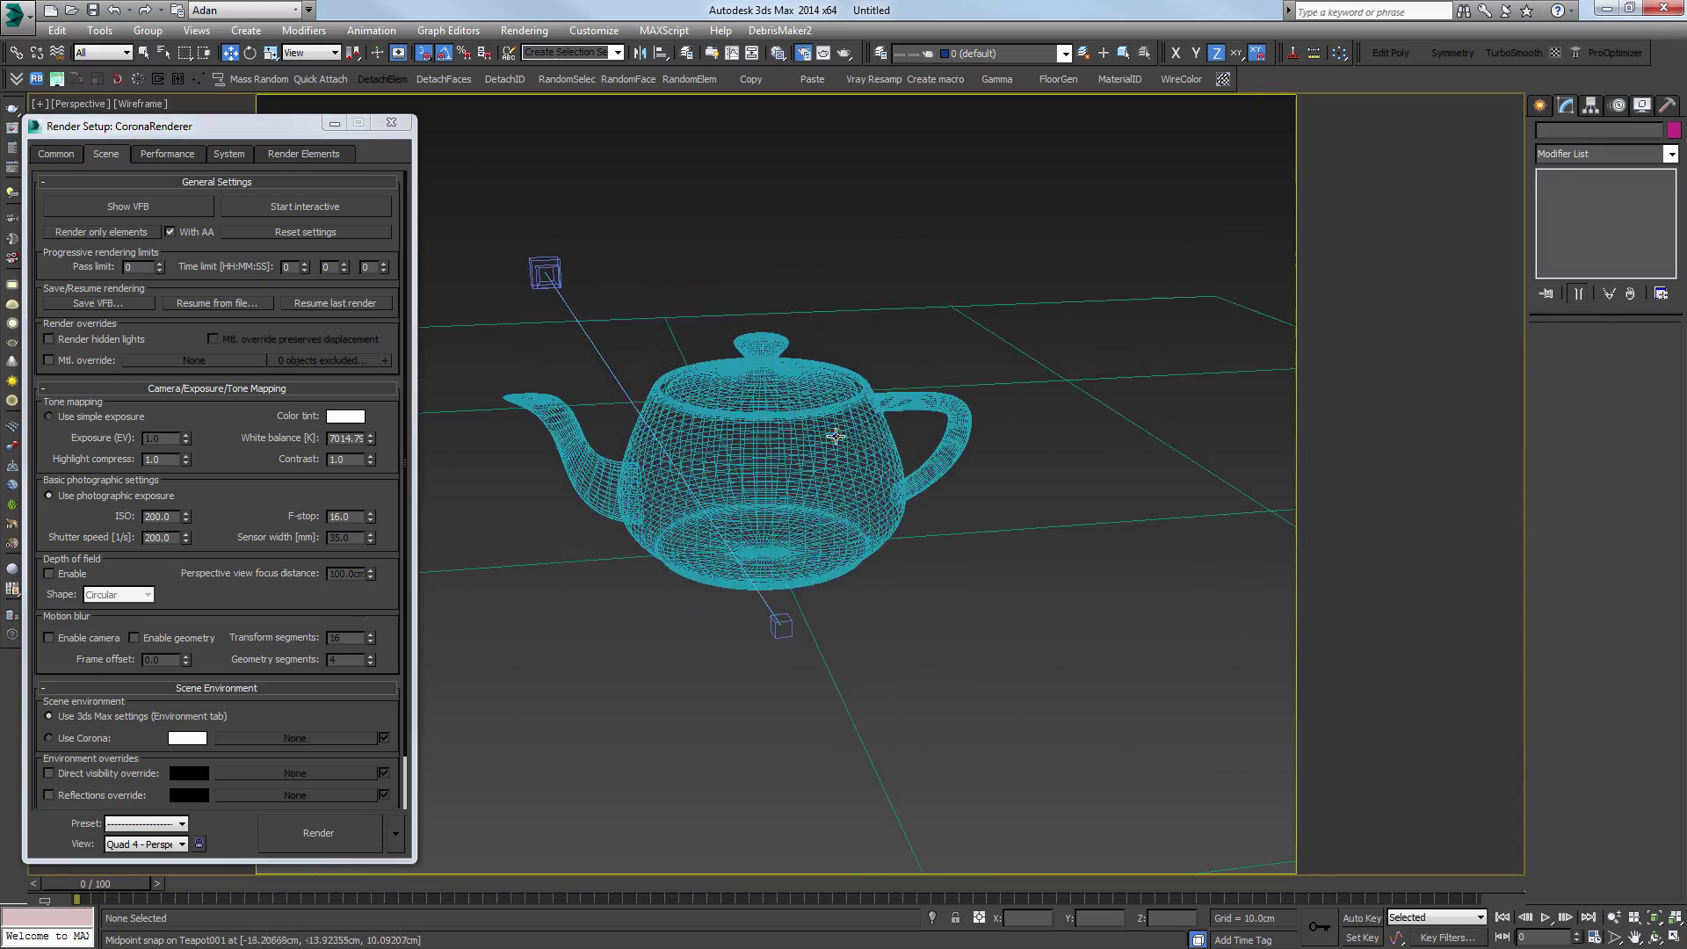
click(833, 437)
alt+middle_drag(833, 437, 777, 413)
scroll(857, 444, up, 5)
mouse_move(865, 444)
middle_down()
mouse_move(936, 439)
mouse_move(855, 436)
middle_up()
scroll(861, 440, down, 5)
key(shift+q)
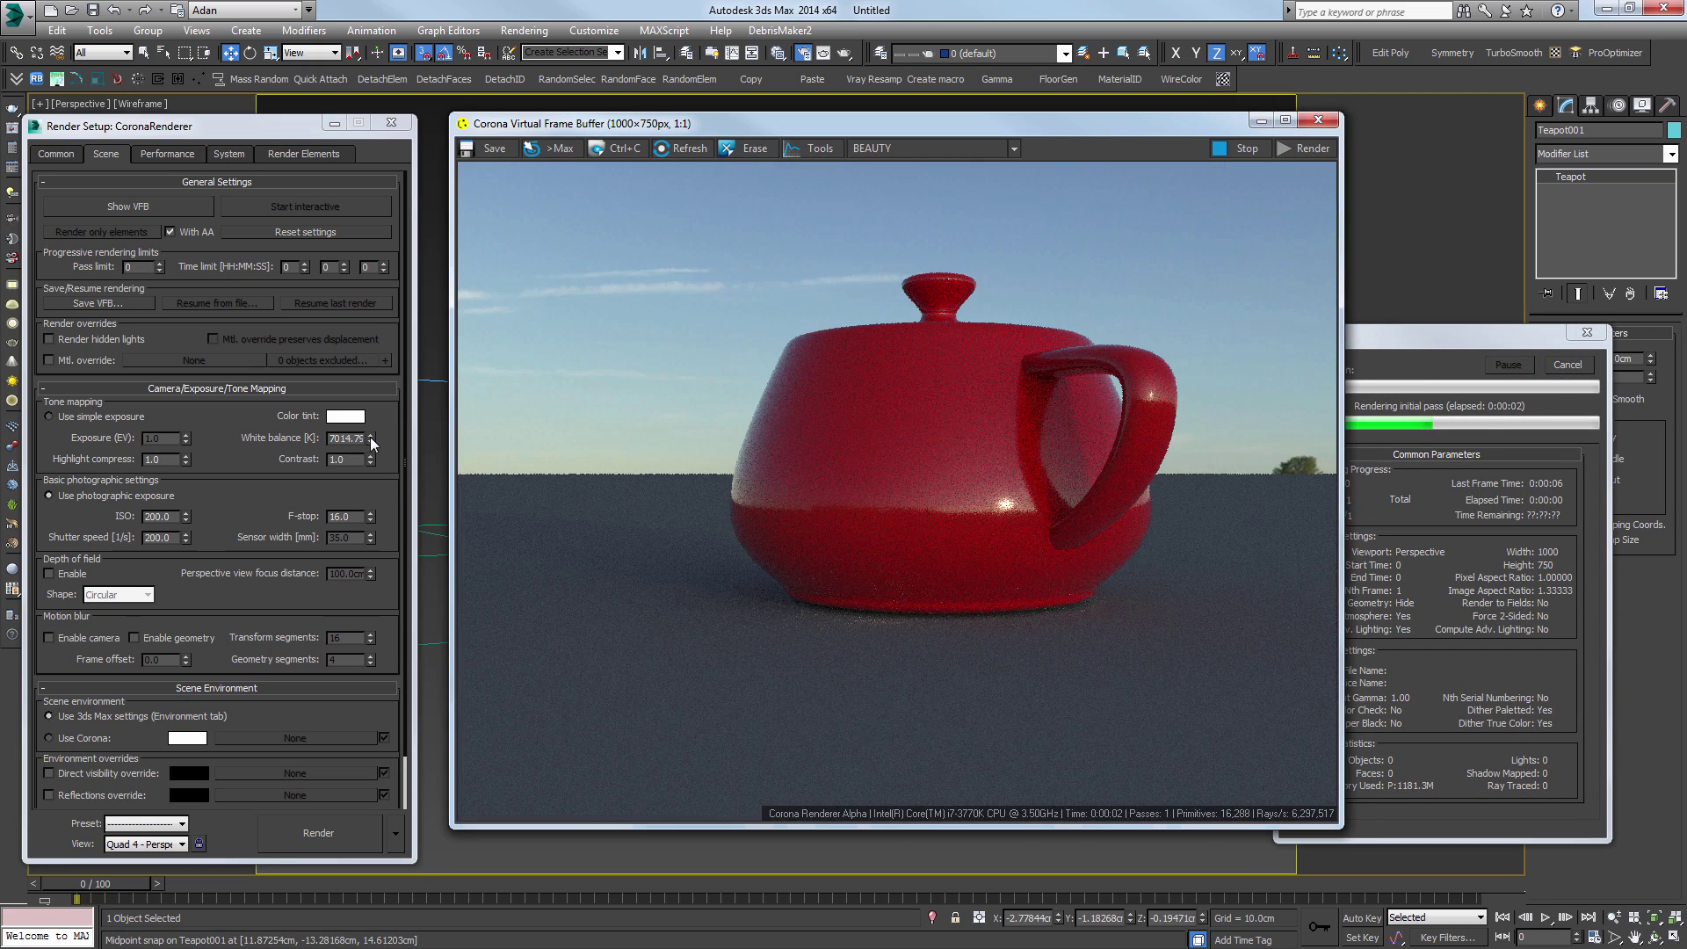
drag(371, 439, 368, 446)
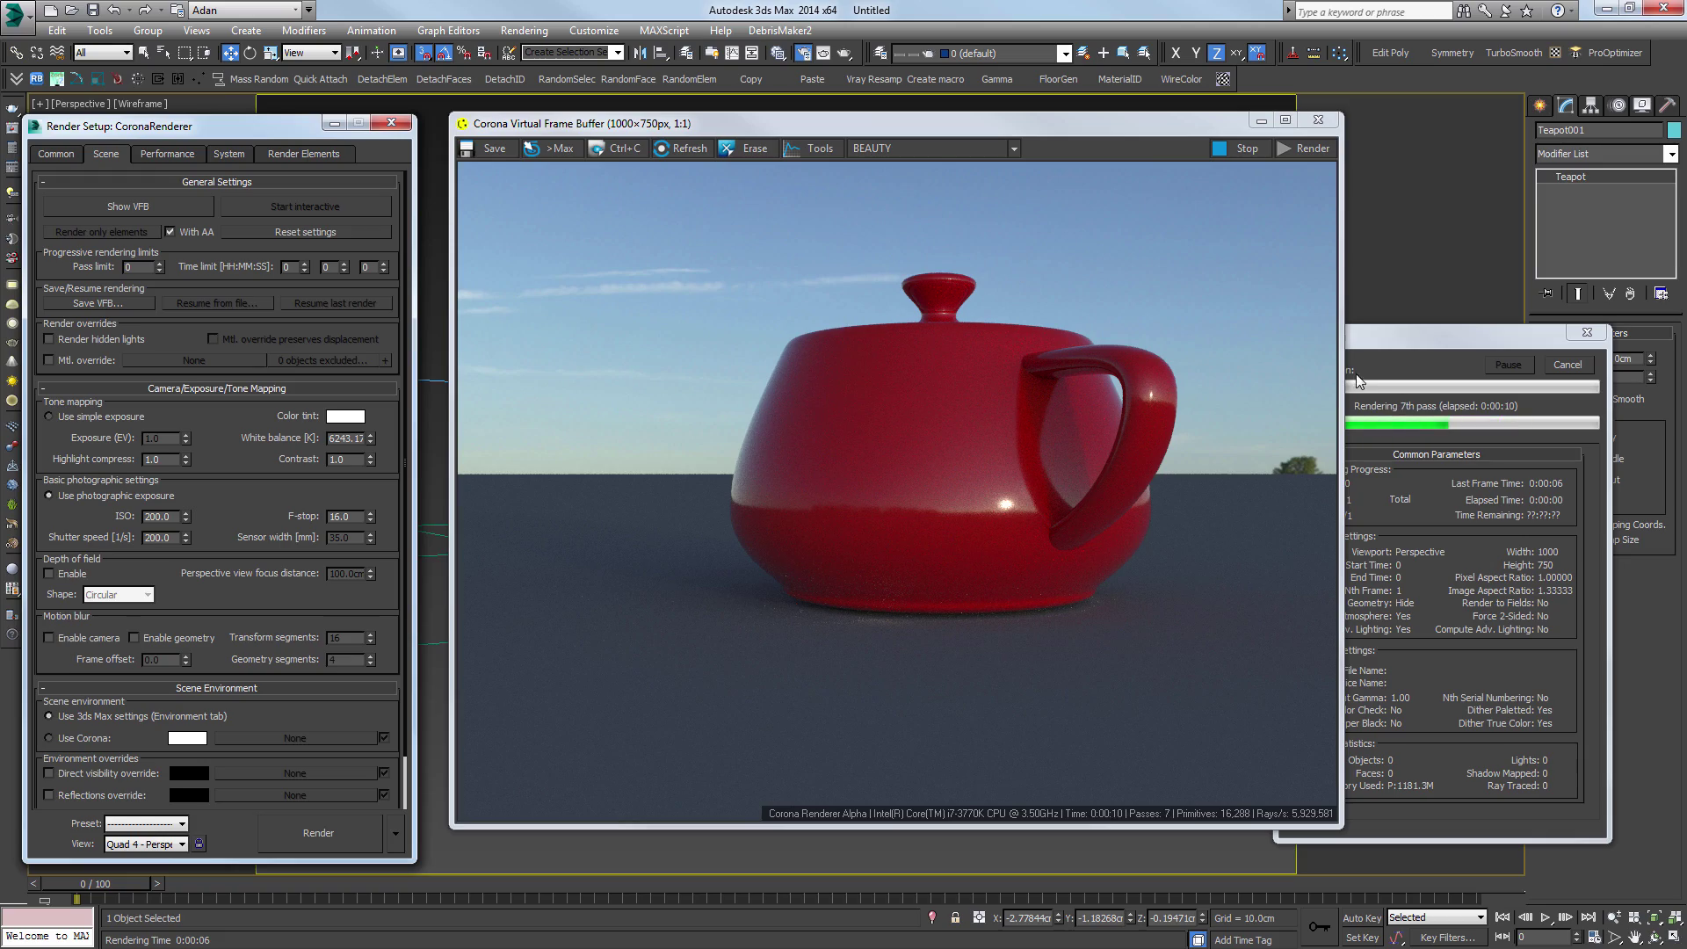
Step: Stop the teapot test render and close both the frame buffer and Render Setup
click(1256, 151)
click(1317, 120)
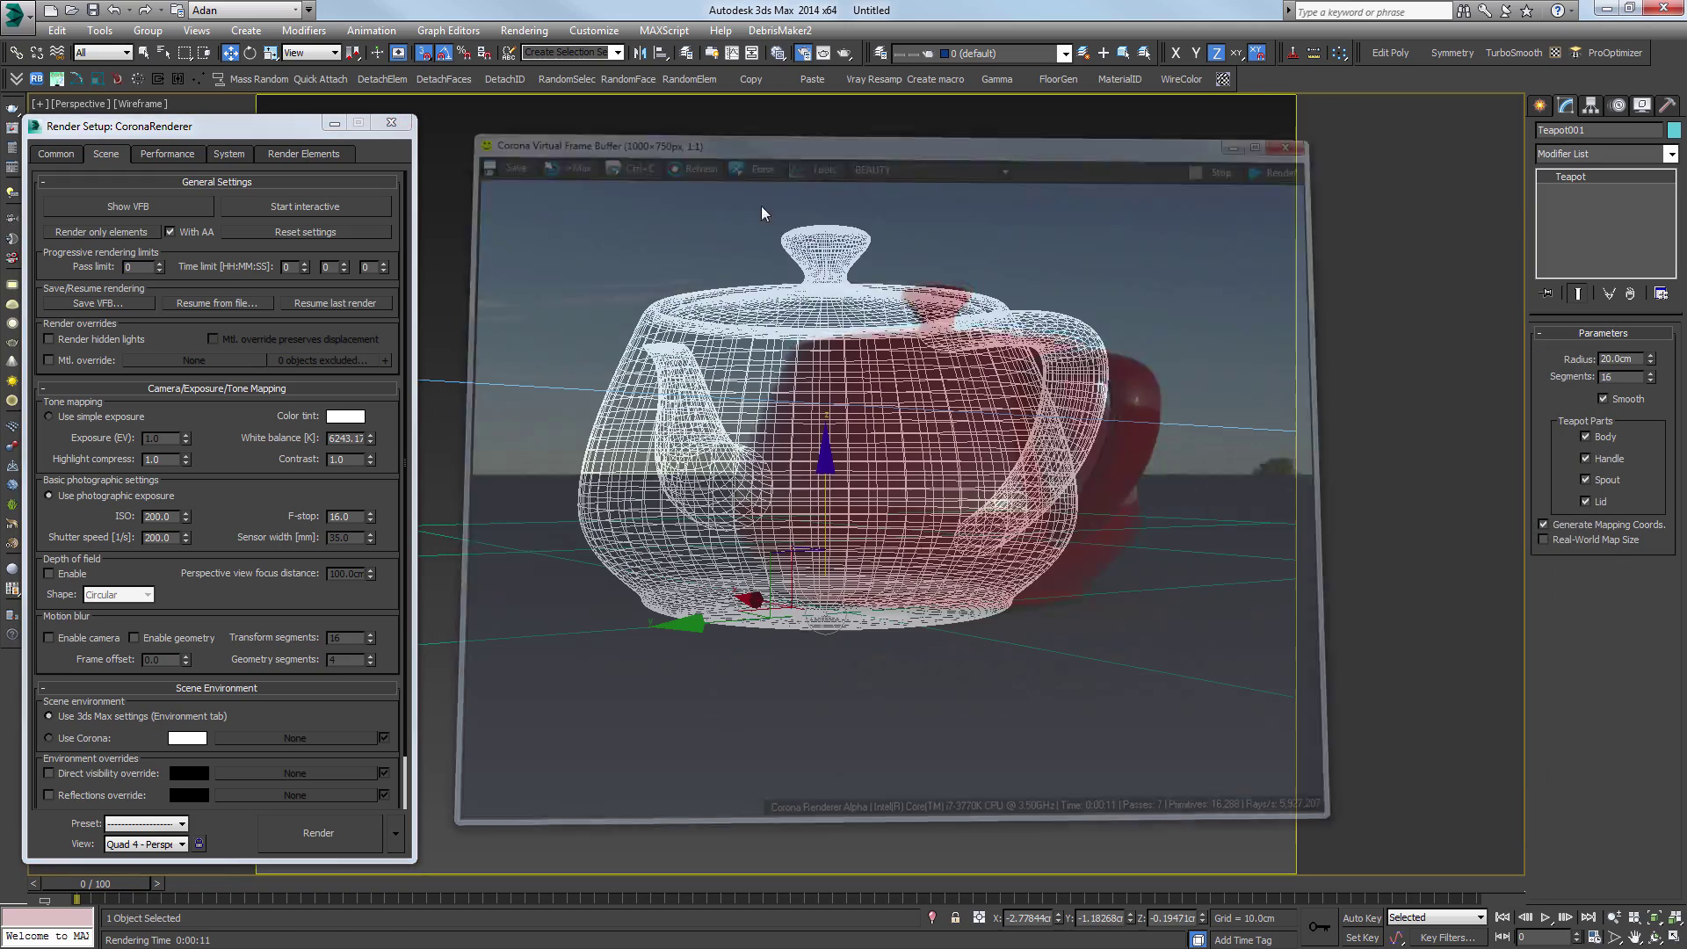
click(391, 122)
Step: Show the perspective view in realistic shading and frame the teapot from a raised angle on its handle side
alt+middle_drag(1212, 219, 883, 360)
click(1037, 308)
key(F3)
scroll(1046, 316, down, 2)
click(1090, 160)
scroll(773, 434, up, 2)
middle_drag(758, 446, 727, 475)
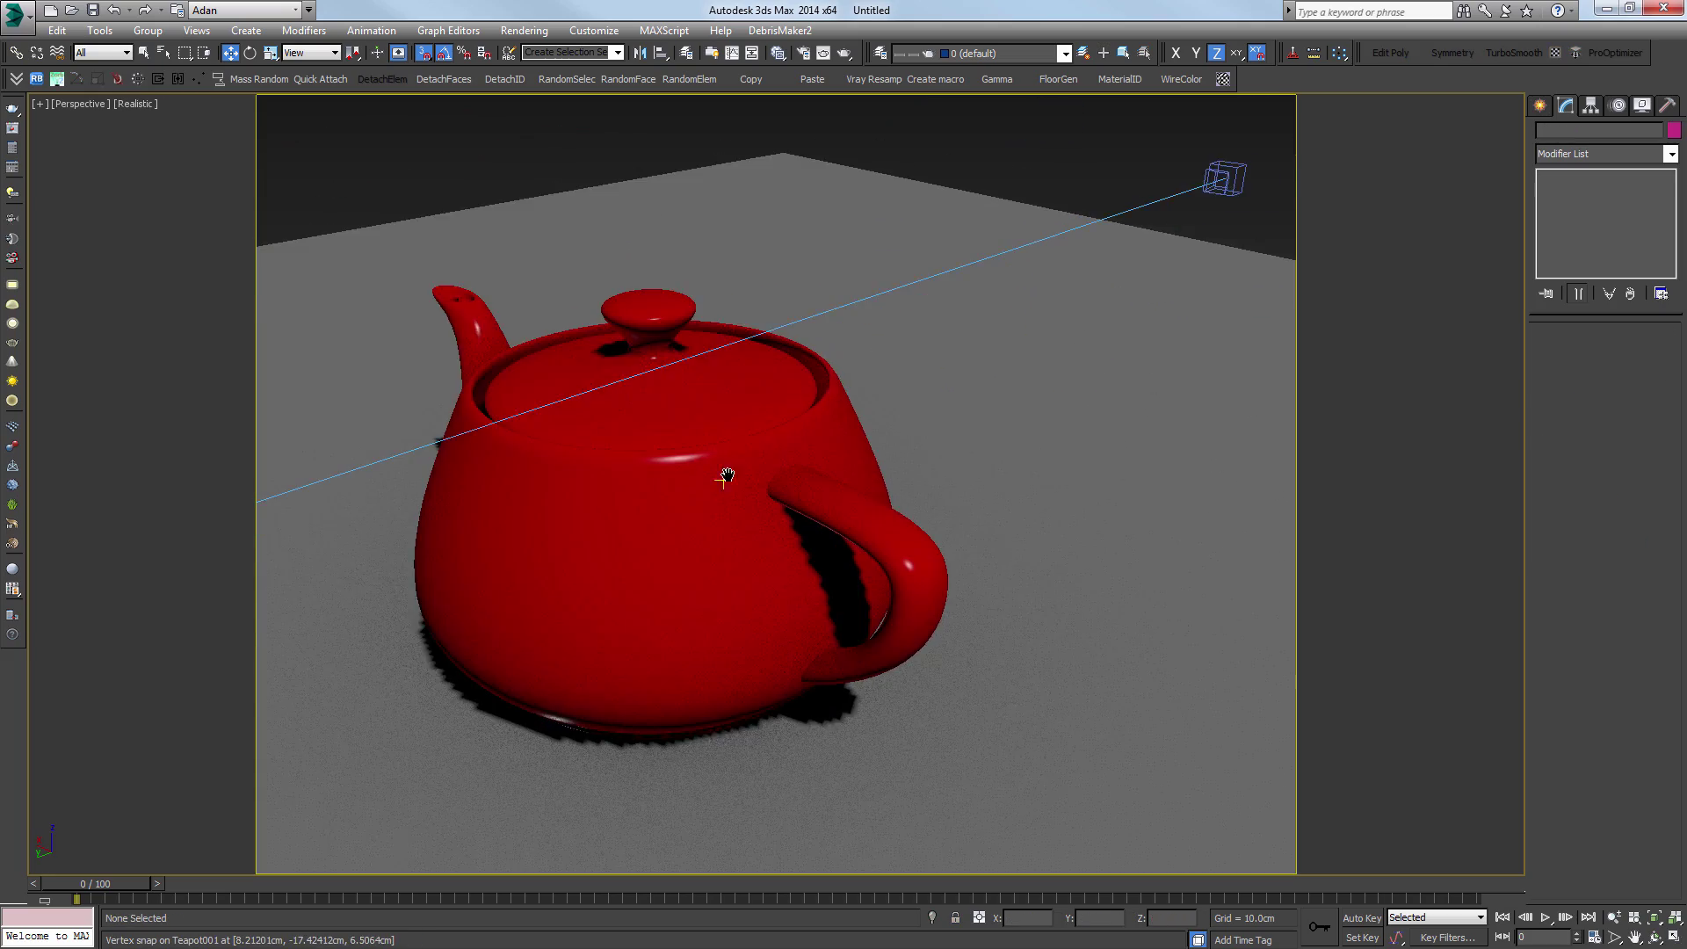
Step: Display edged faces in the perspective view and select the teapot
key(F4)
key(F4)
key(F4)
click(790, 388)
scroll(857, 448, up, 2)
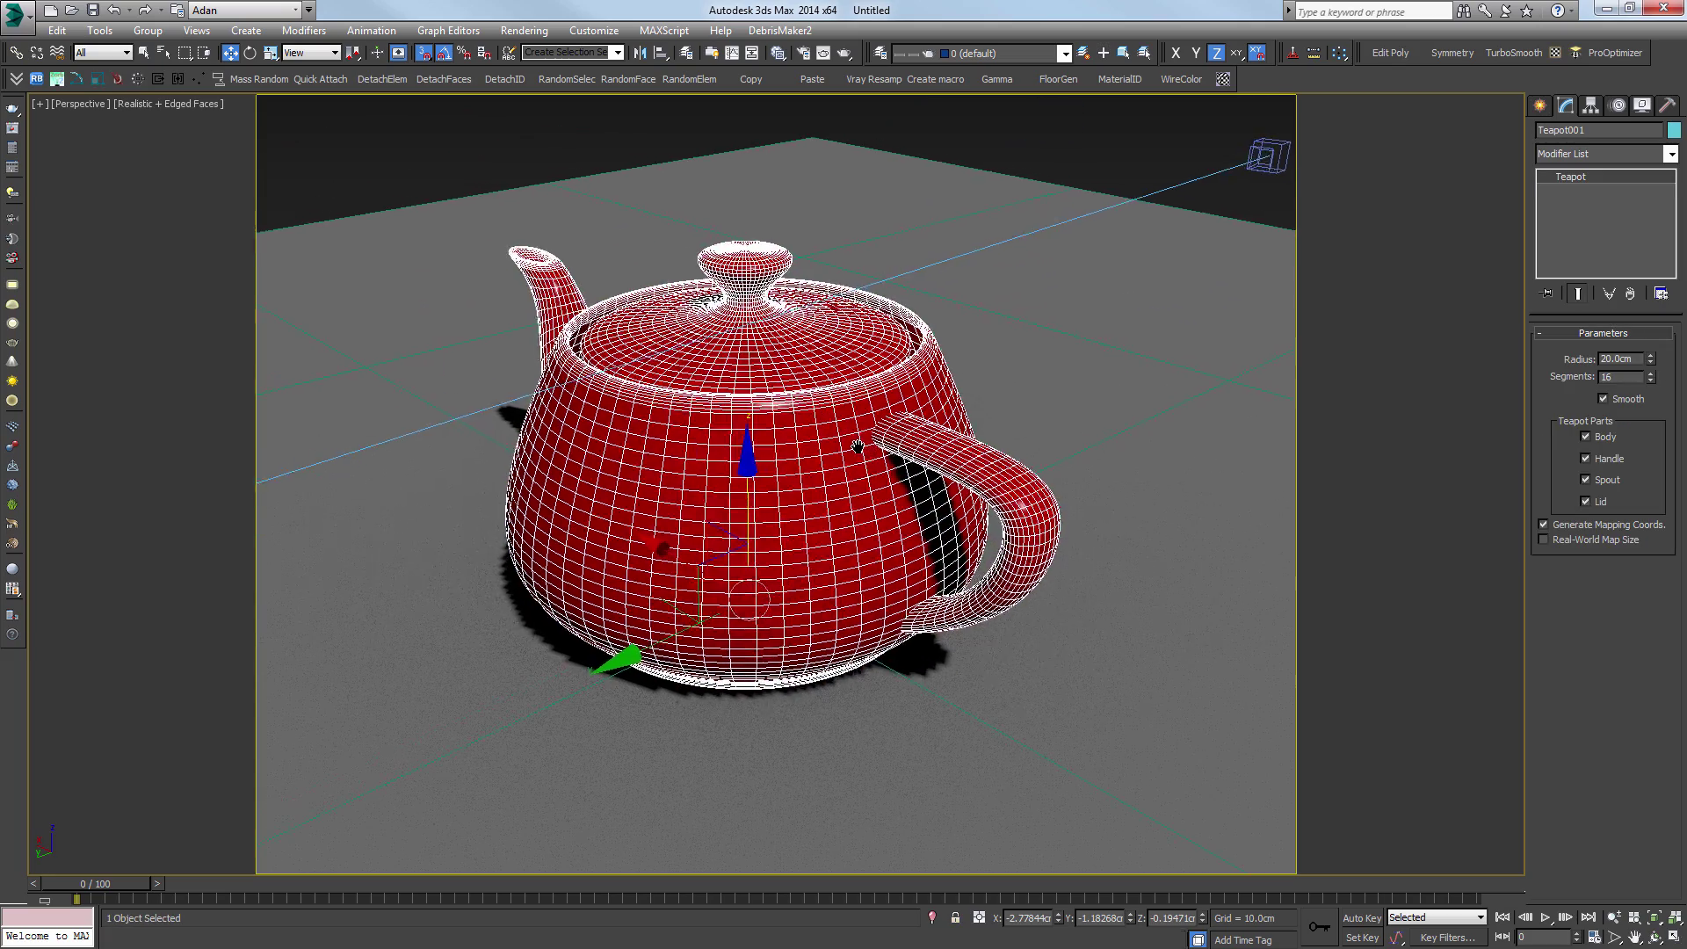
mouse_move(858, 447)
alt+middle_down()
mouse_move(805, 406)
mouse_move(883, 429)
mouse_move(856, 457)
alt+middle_up()
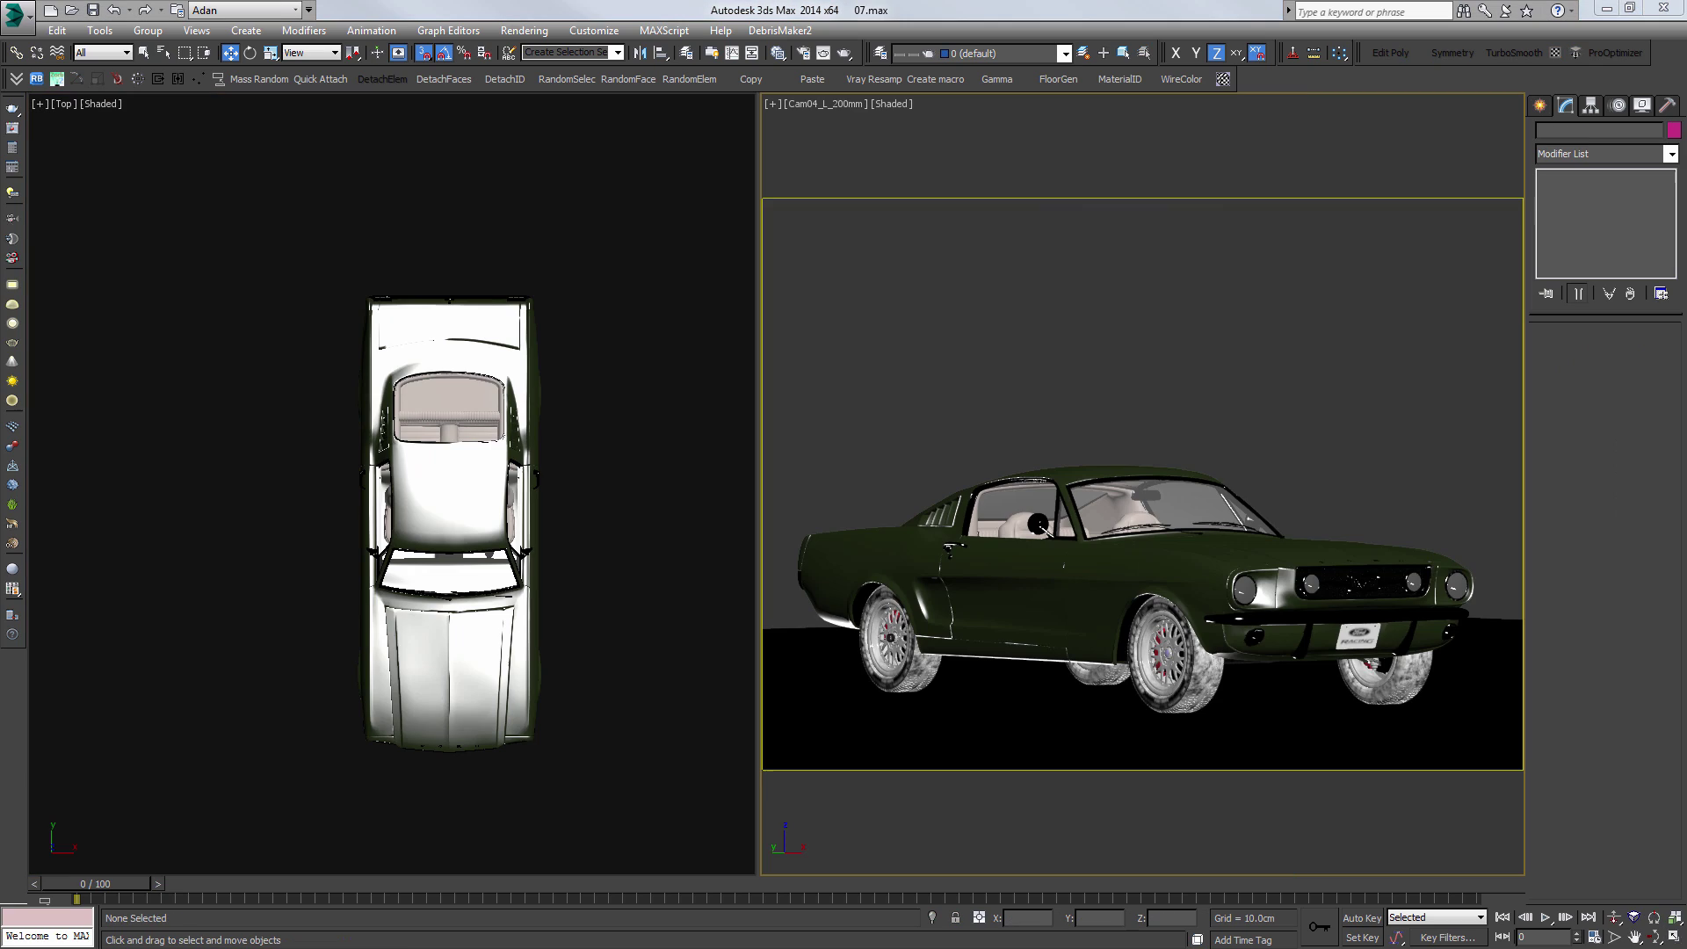
click(437, 501)
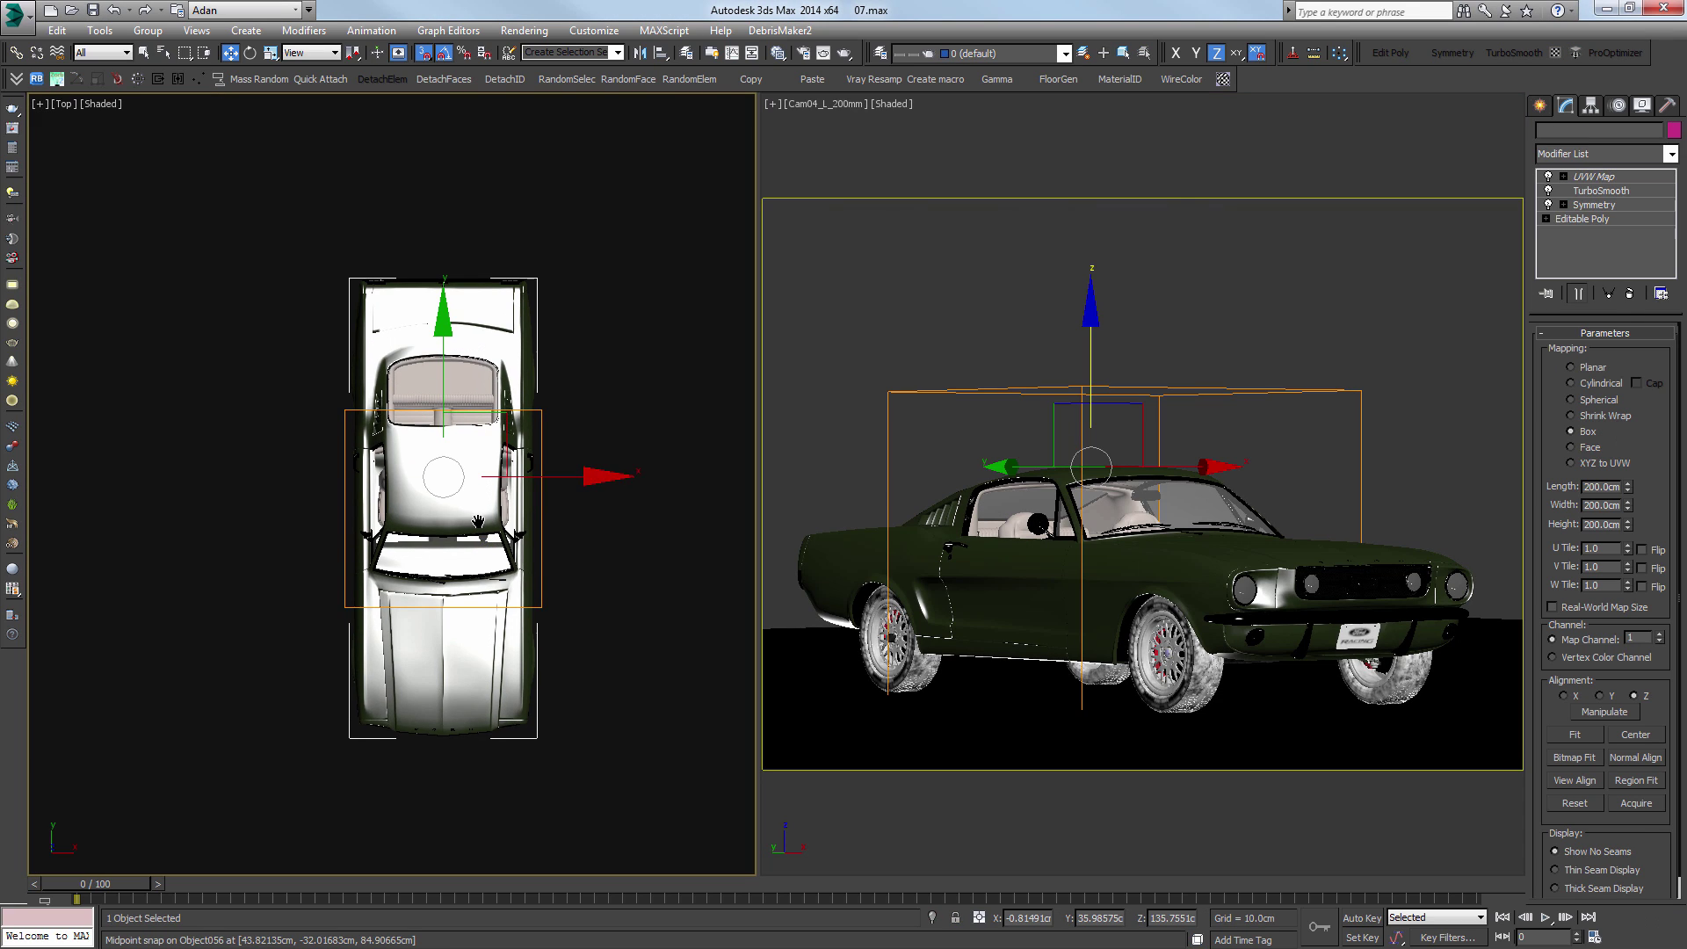
middle_drag(438, 500, 405, 469)
click(1190, 329)
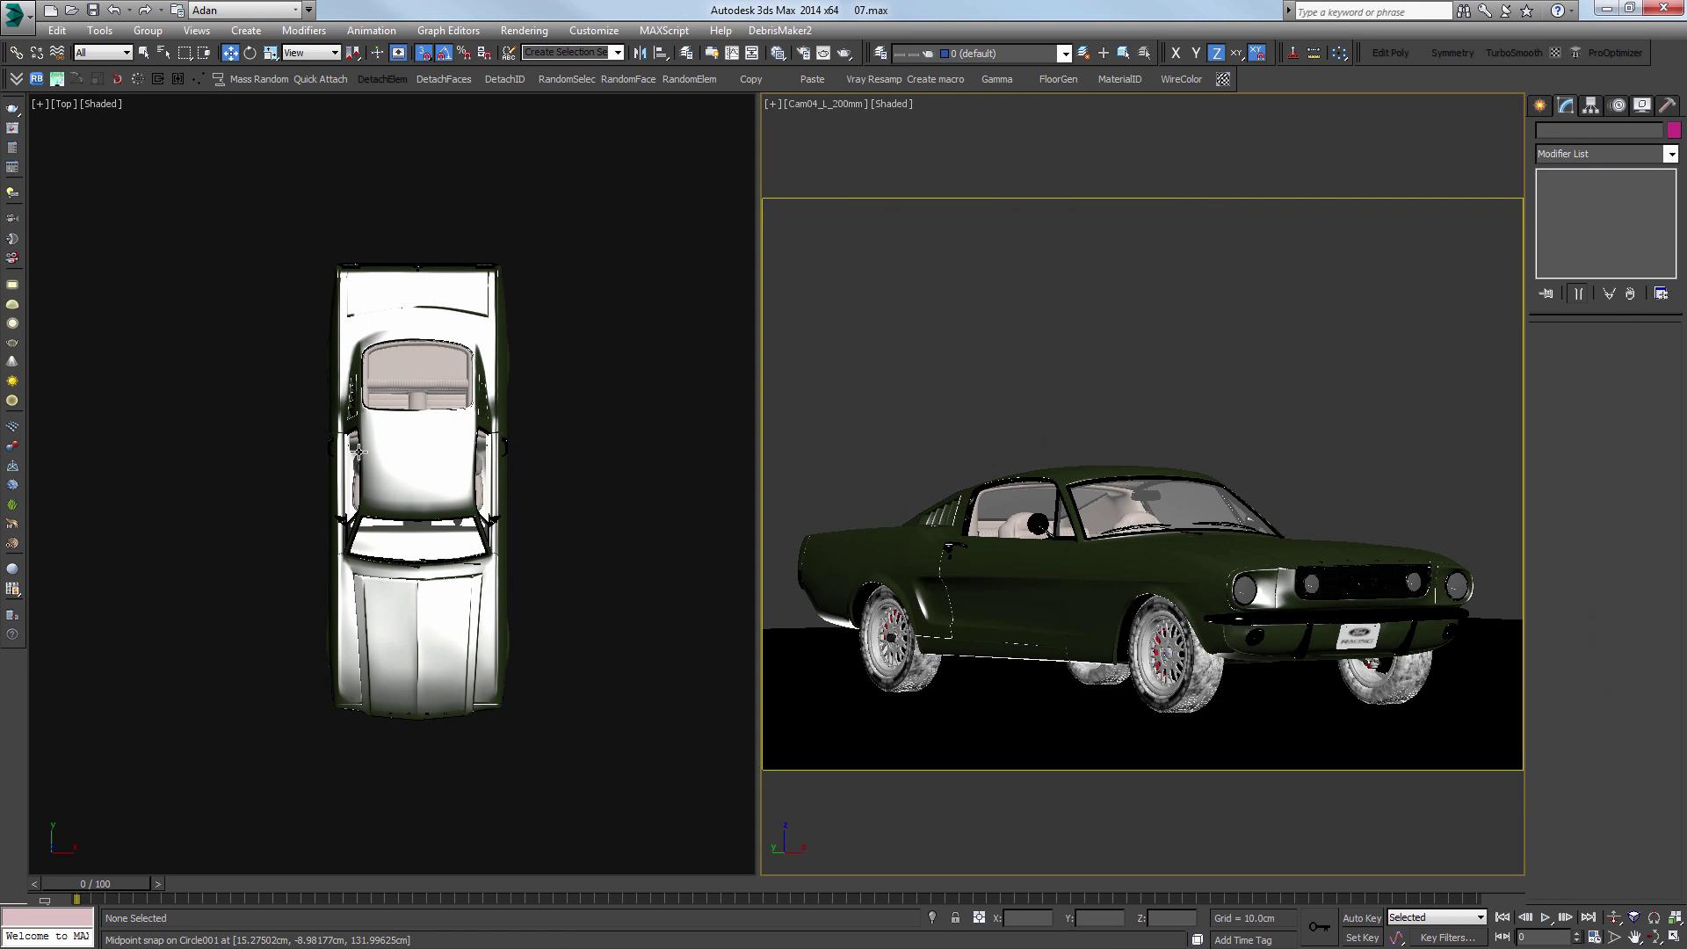
right_click(390, 442)
Step: Start Corona interactive rendering of the car from the Cam04_L_200mm view, and close Render Setup
key(F10)
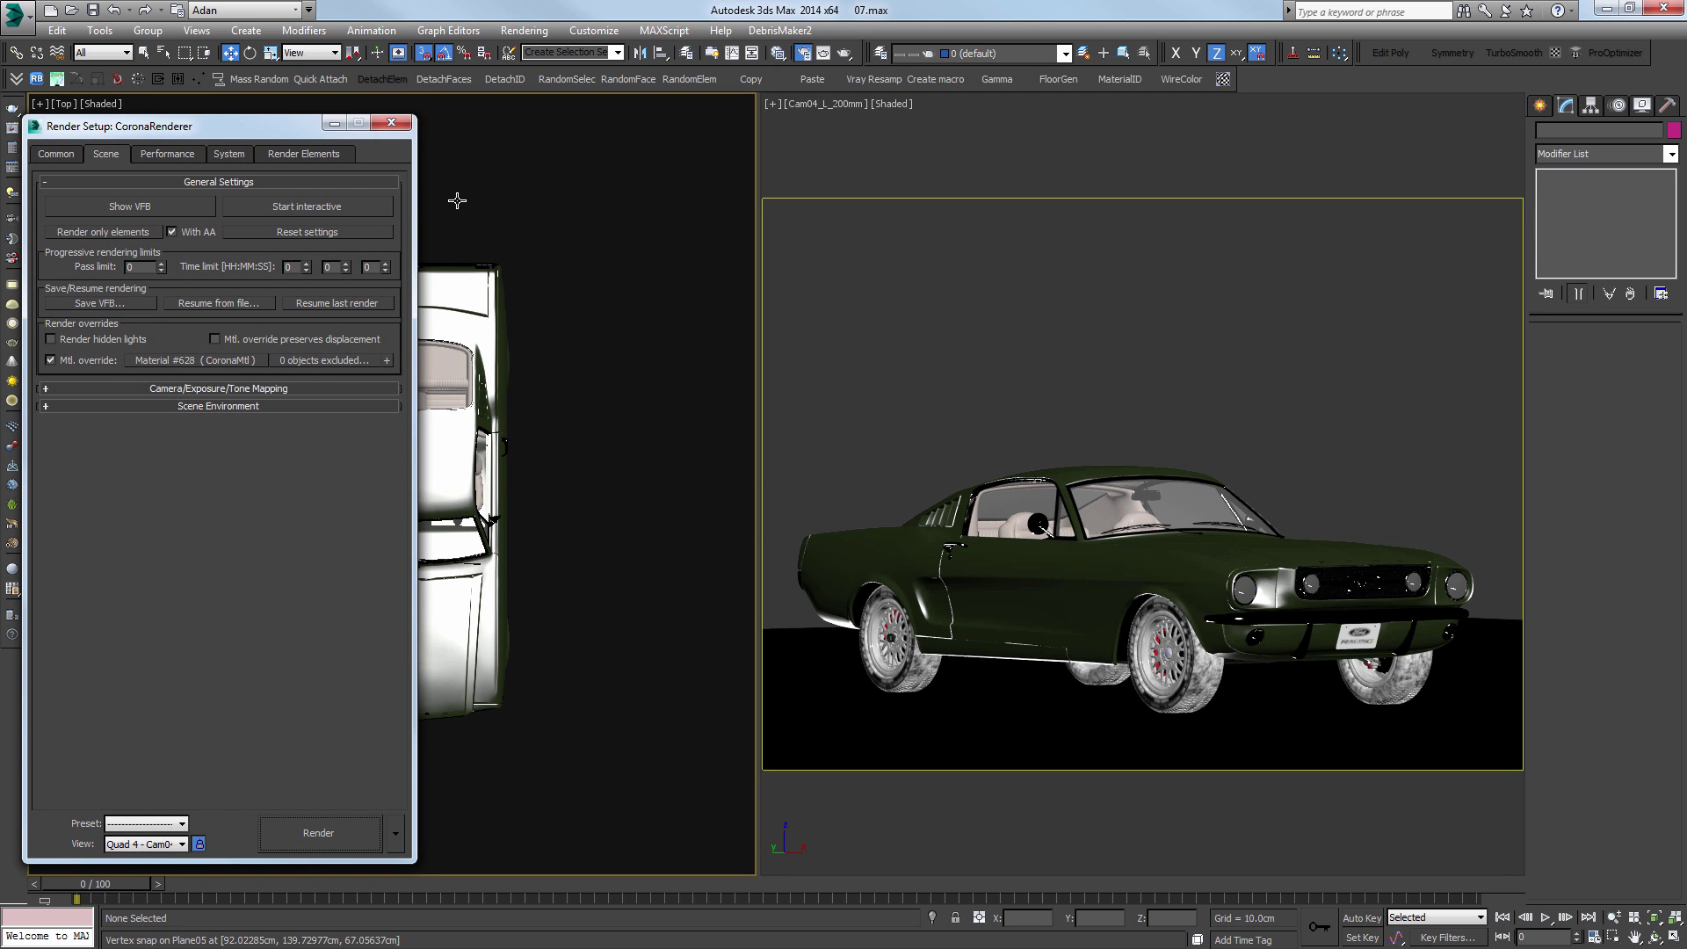
scroll(509, 420, up, 2)
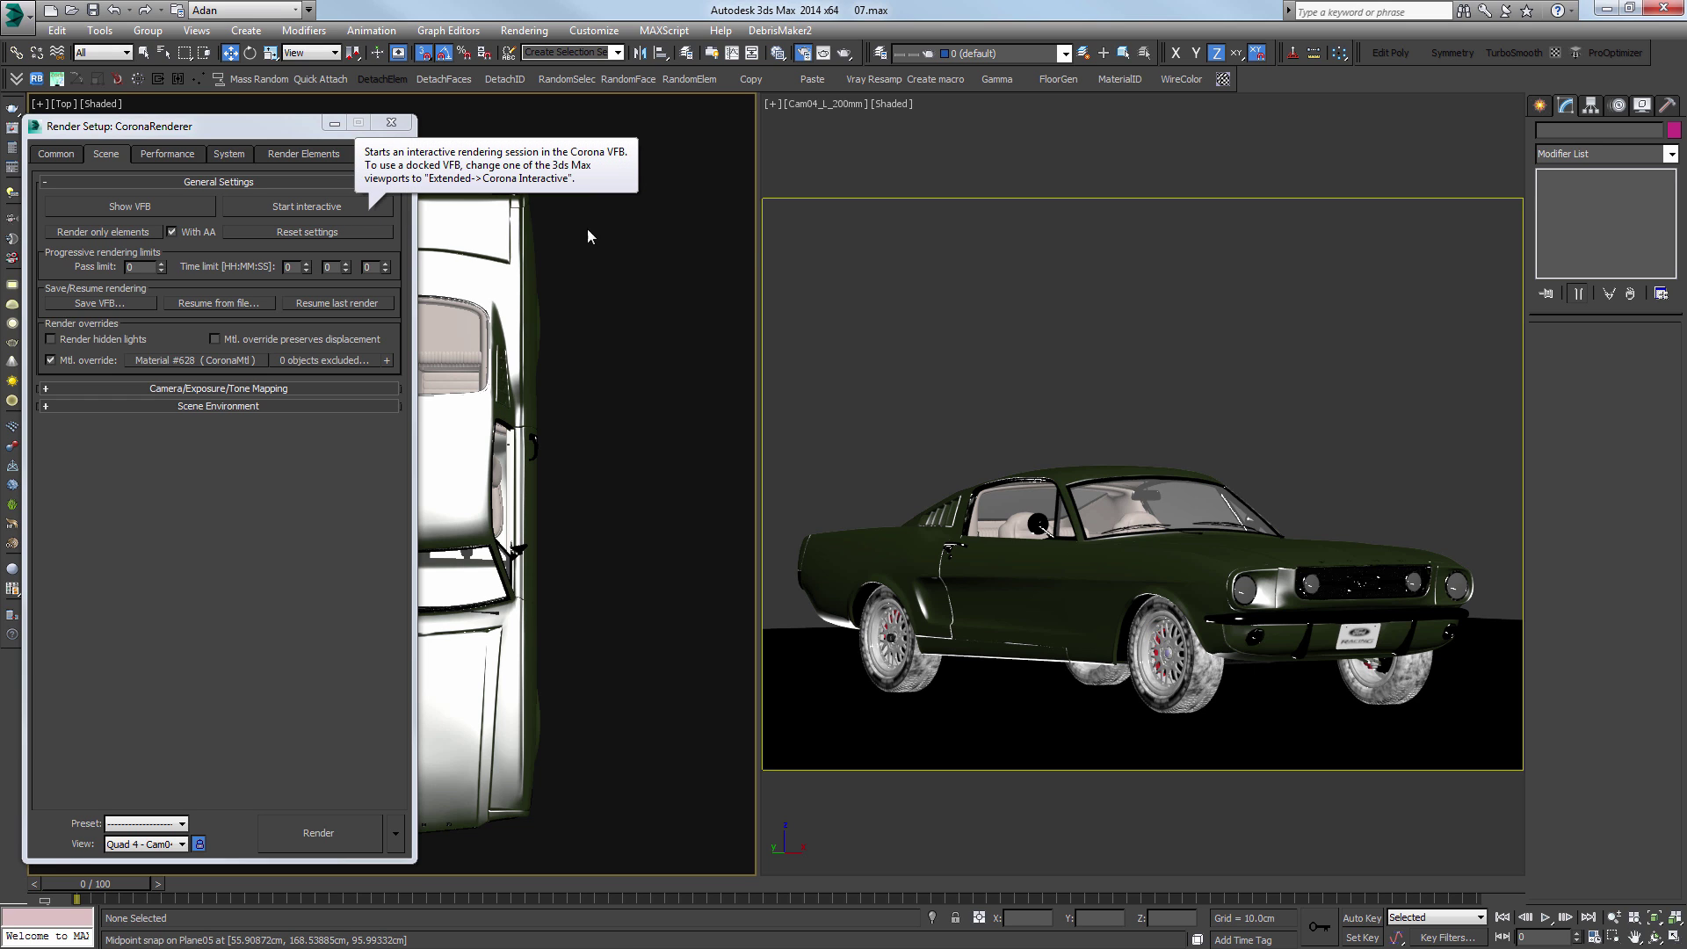
click(932, 275)
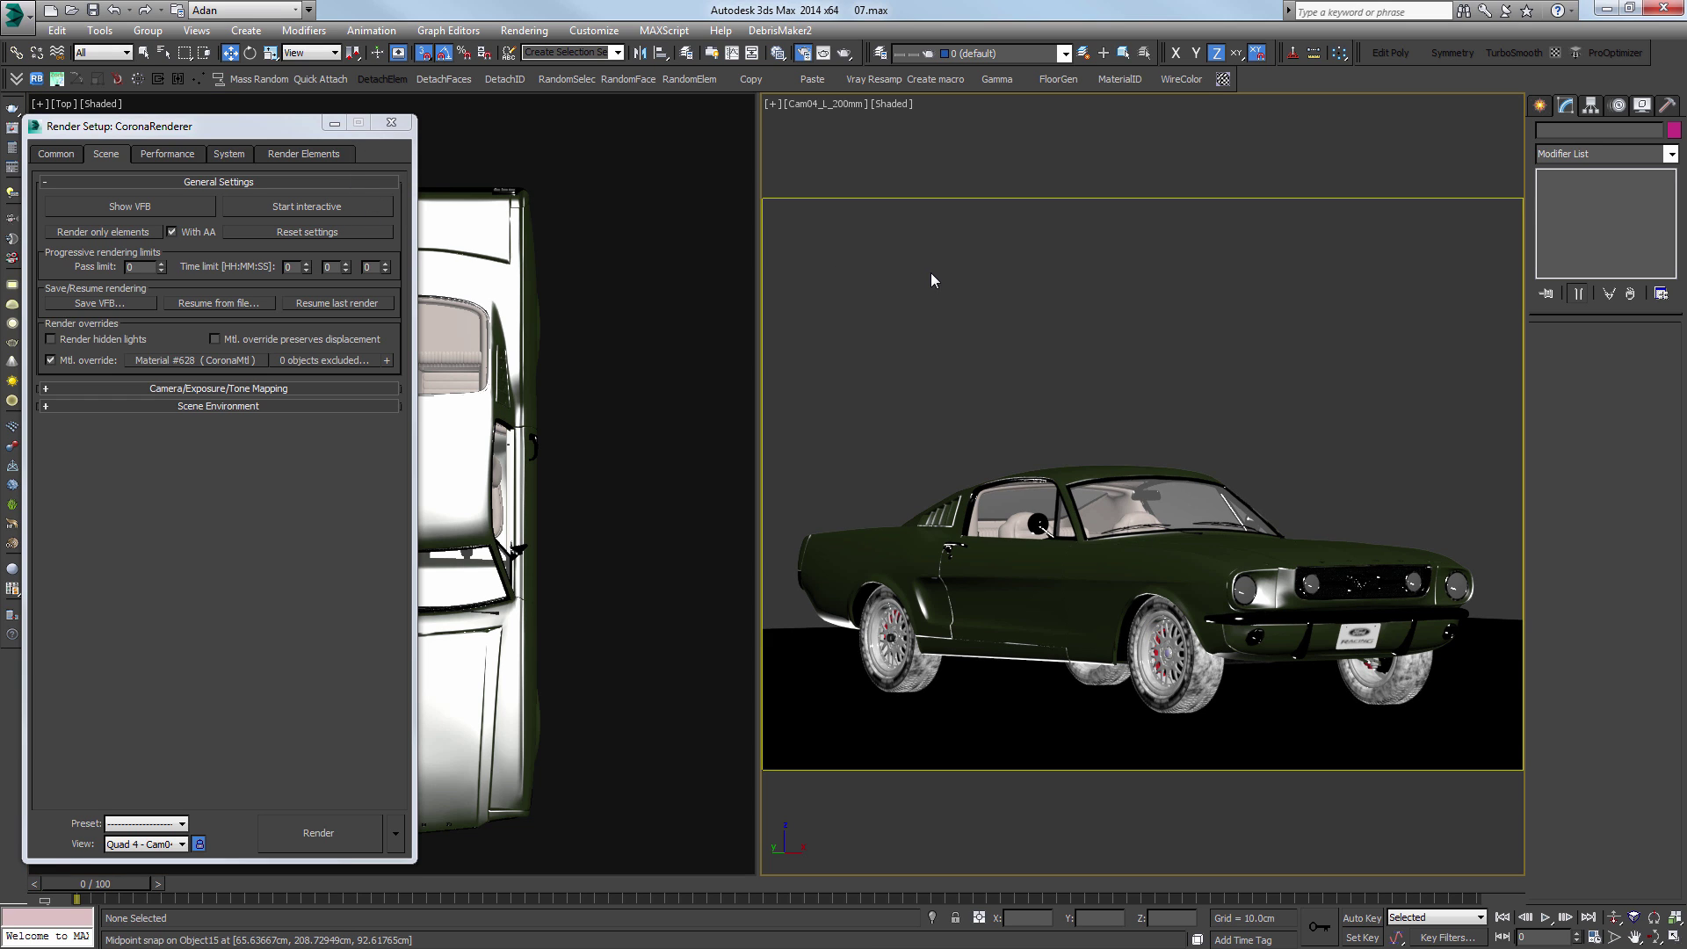
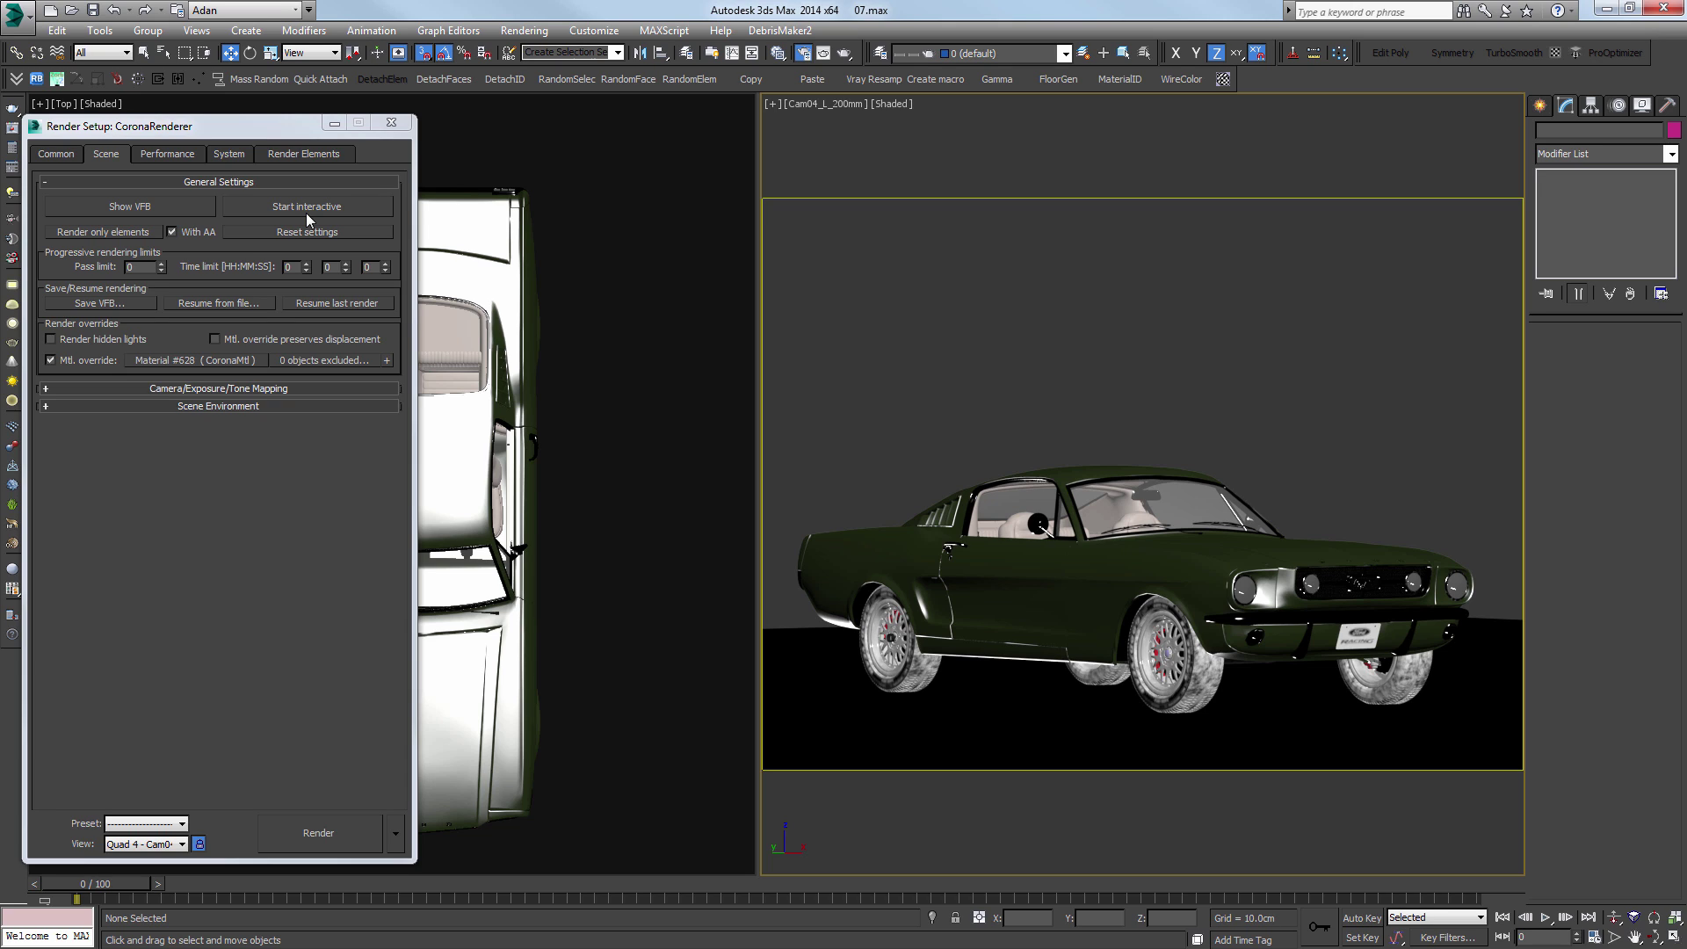
click(328, 208)
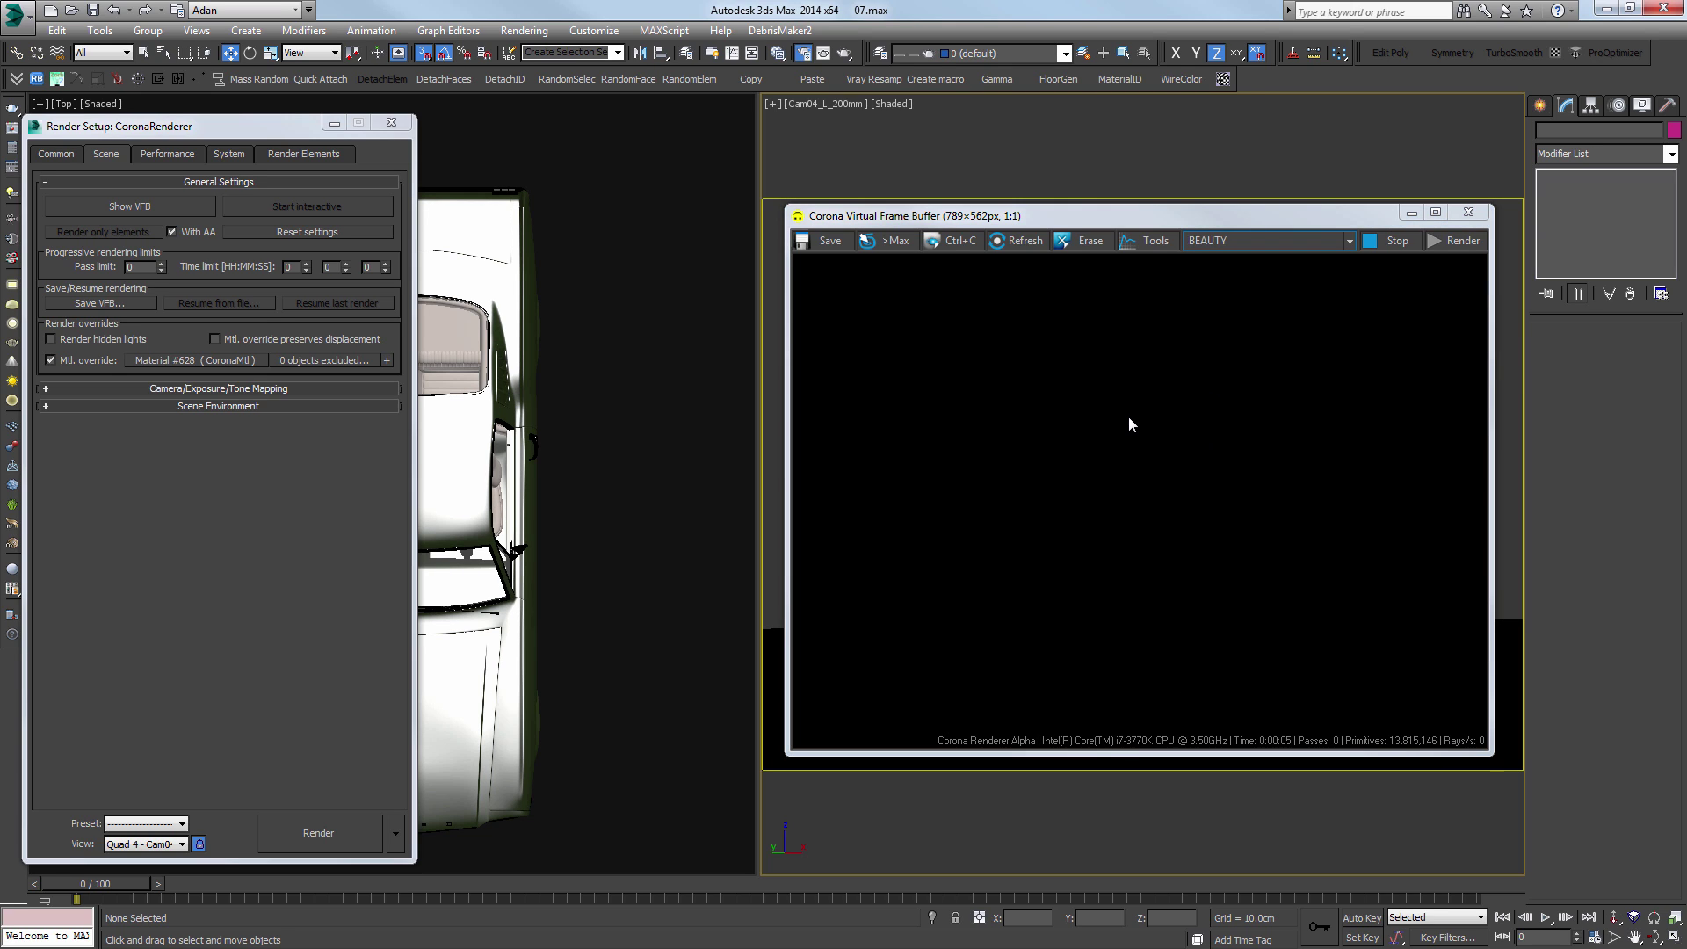
click(408, 122)
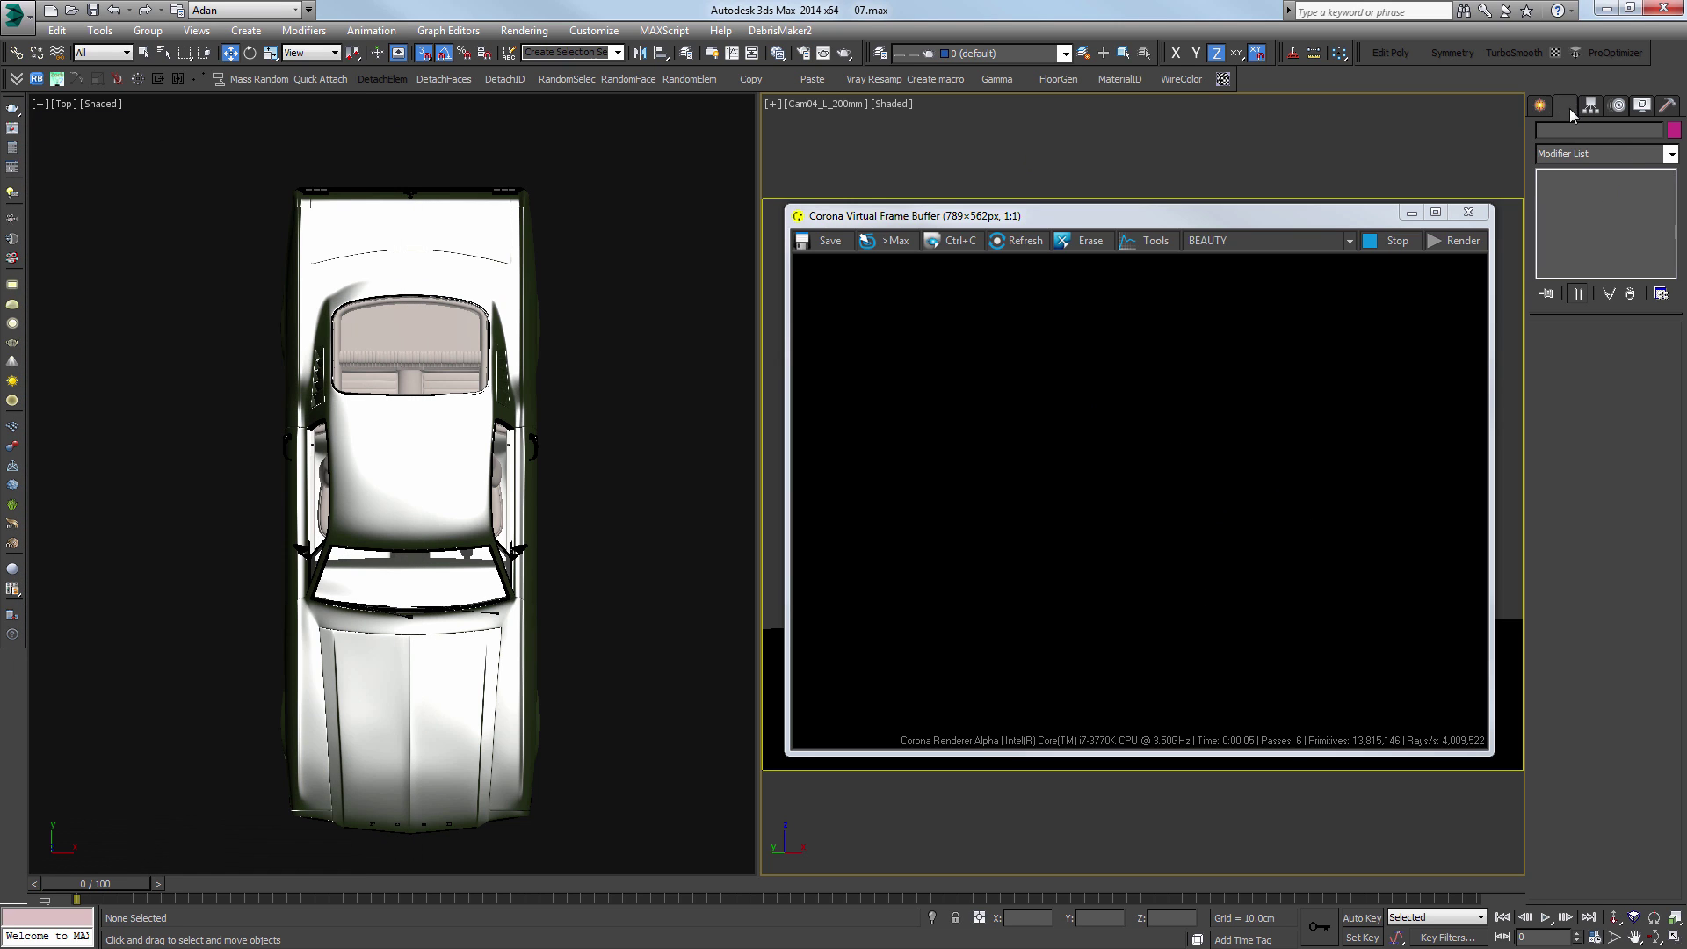
Step: Create a rectangular CoronaLight covering the whole car in the top view, about 191 by 472 cm
click(1541, 105)
click(1573, 219)
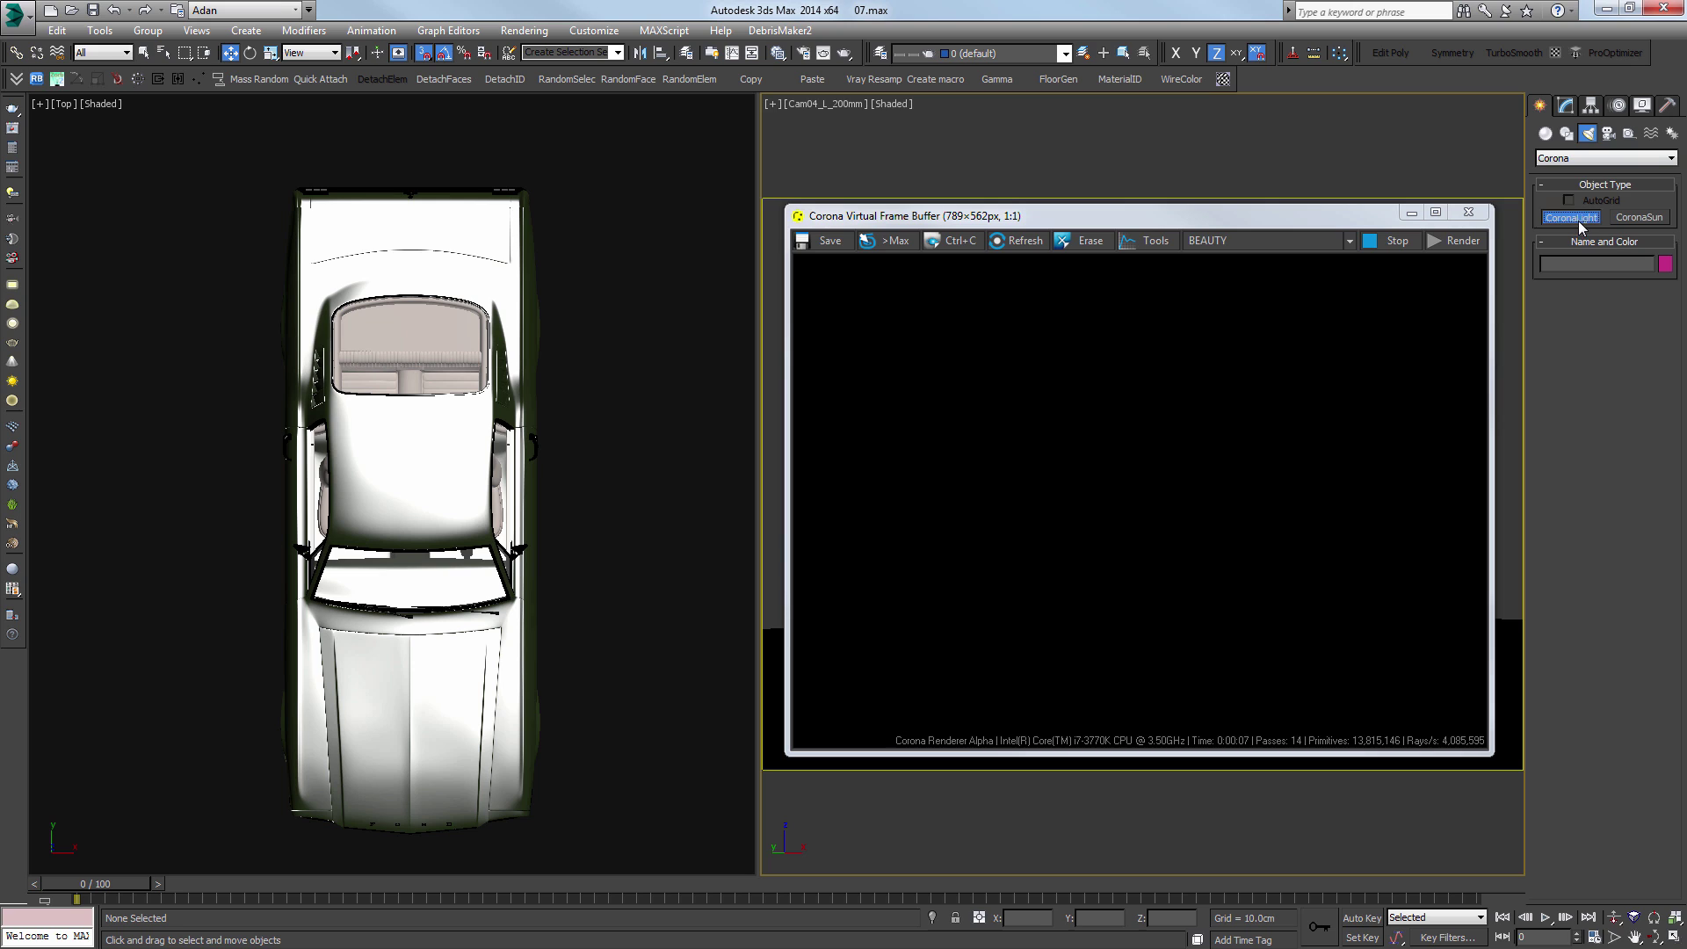
scroll(378, 224, down, 5)
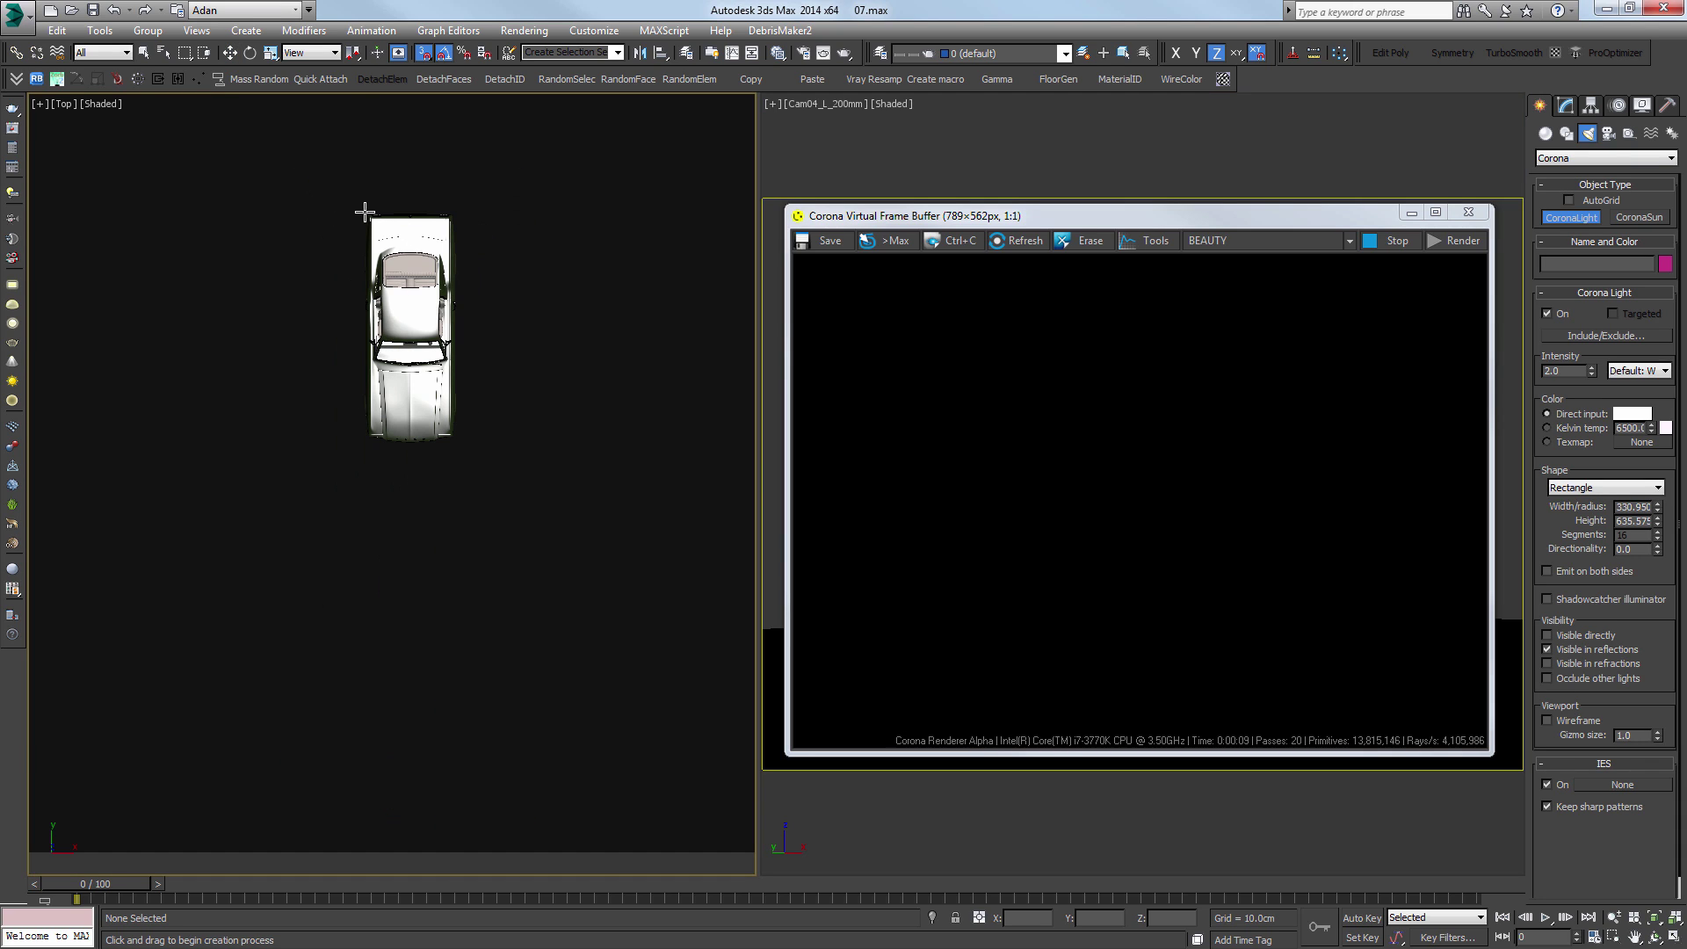
drag(366, 214, 458, 446)
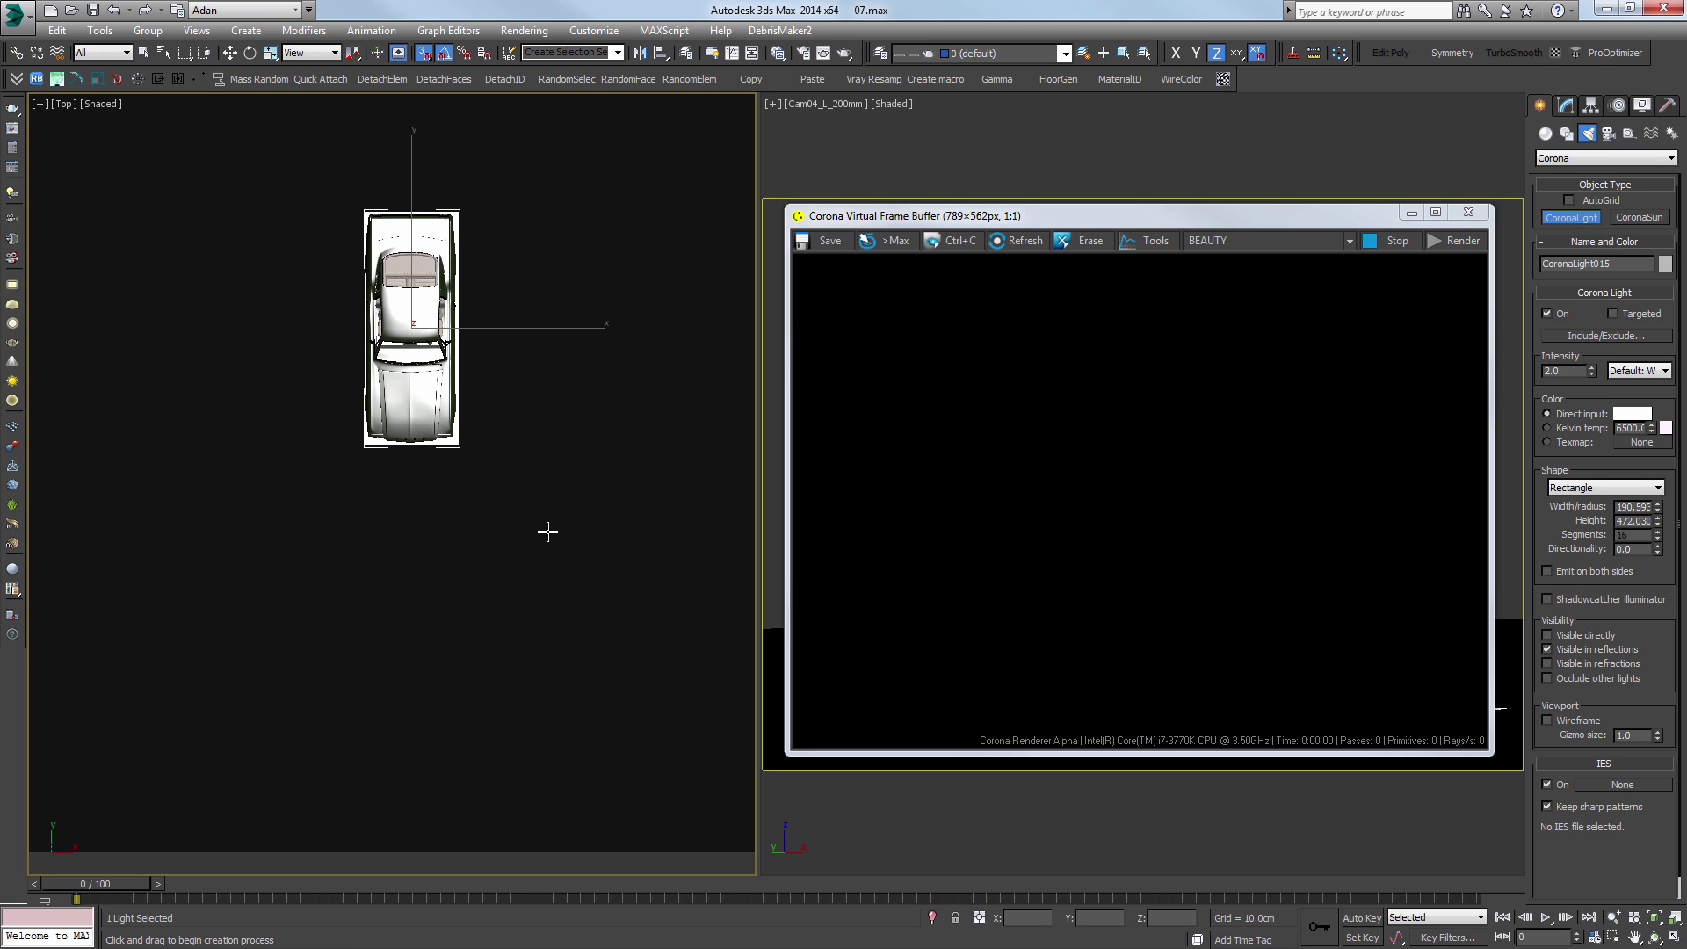
Step: Raise the rectangular light above the car to a height of about 309 cm
key(w)
scroll(497, 474, down, 4)
alt+middle_drag(497, 475, 548, 330)
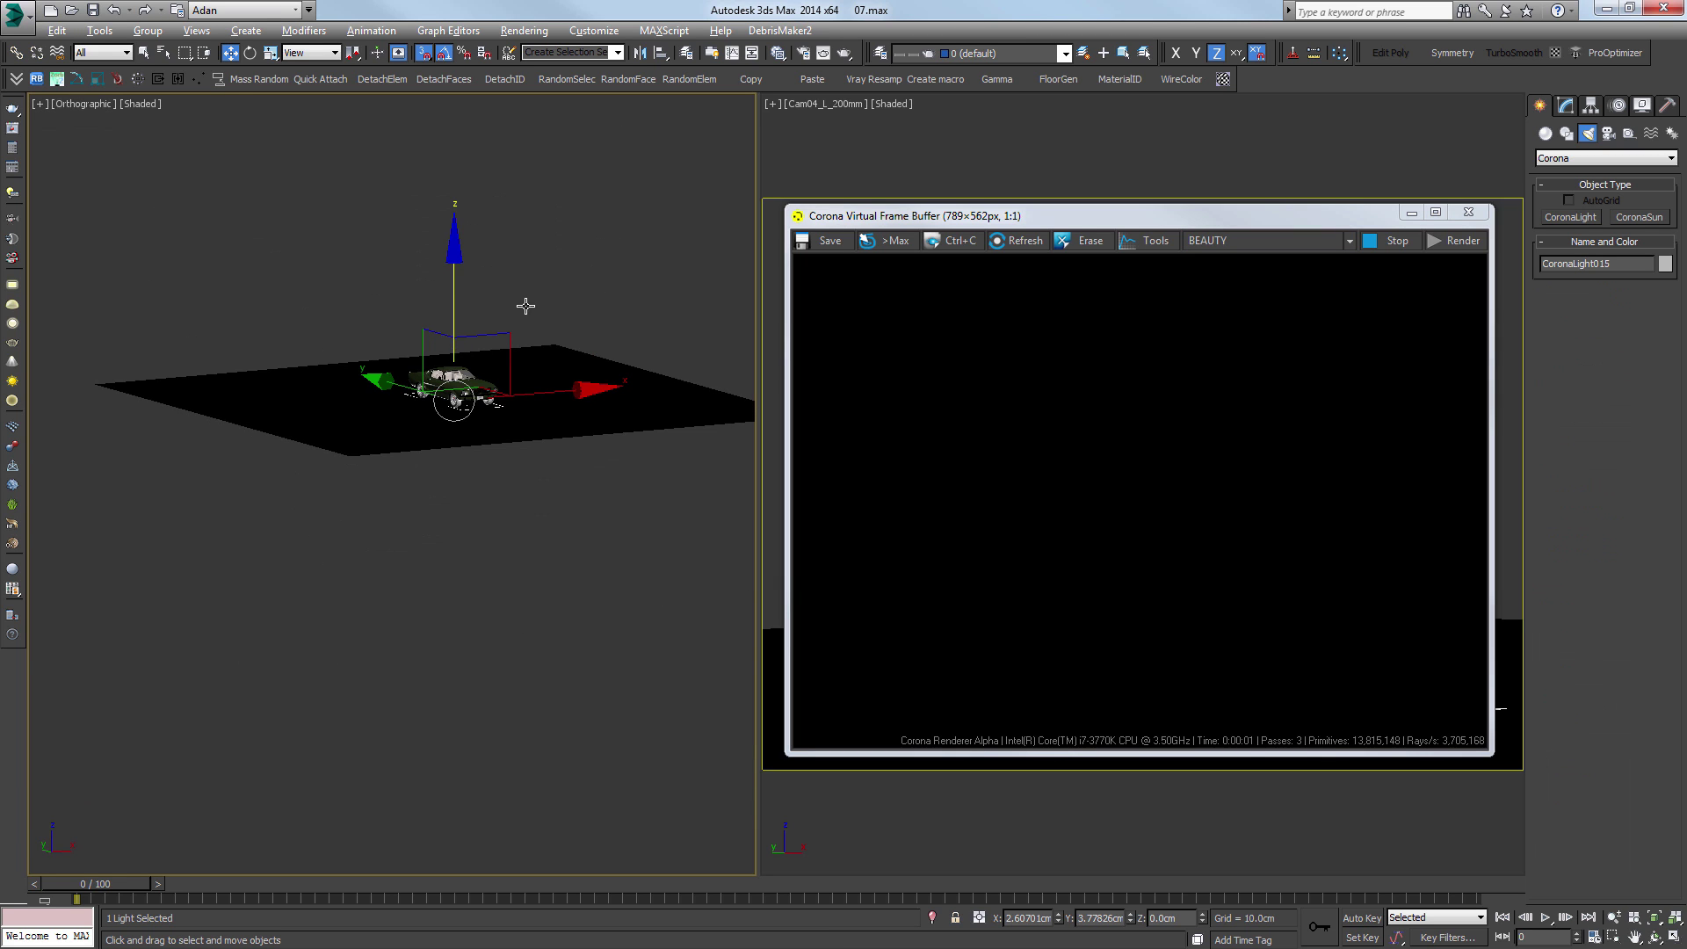
scroll(422, 338, up, 6)
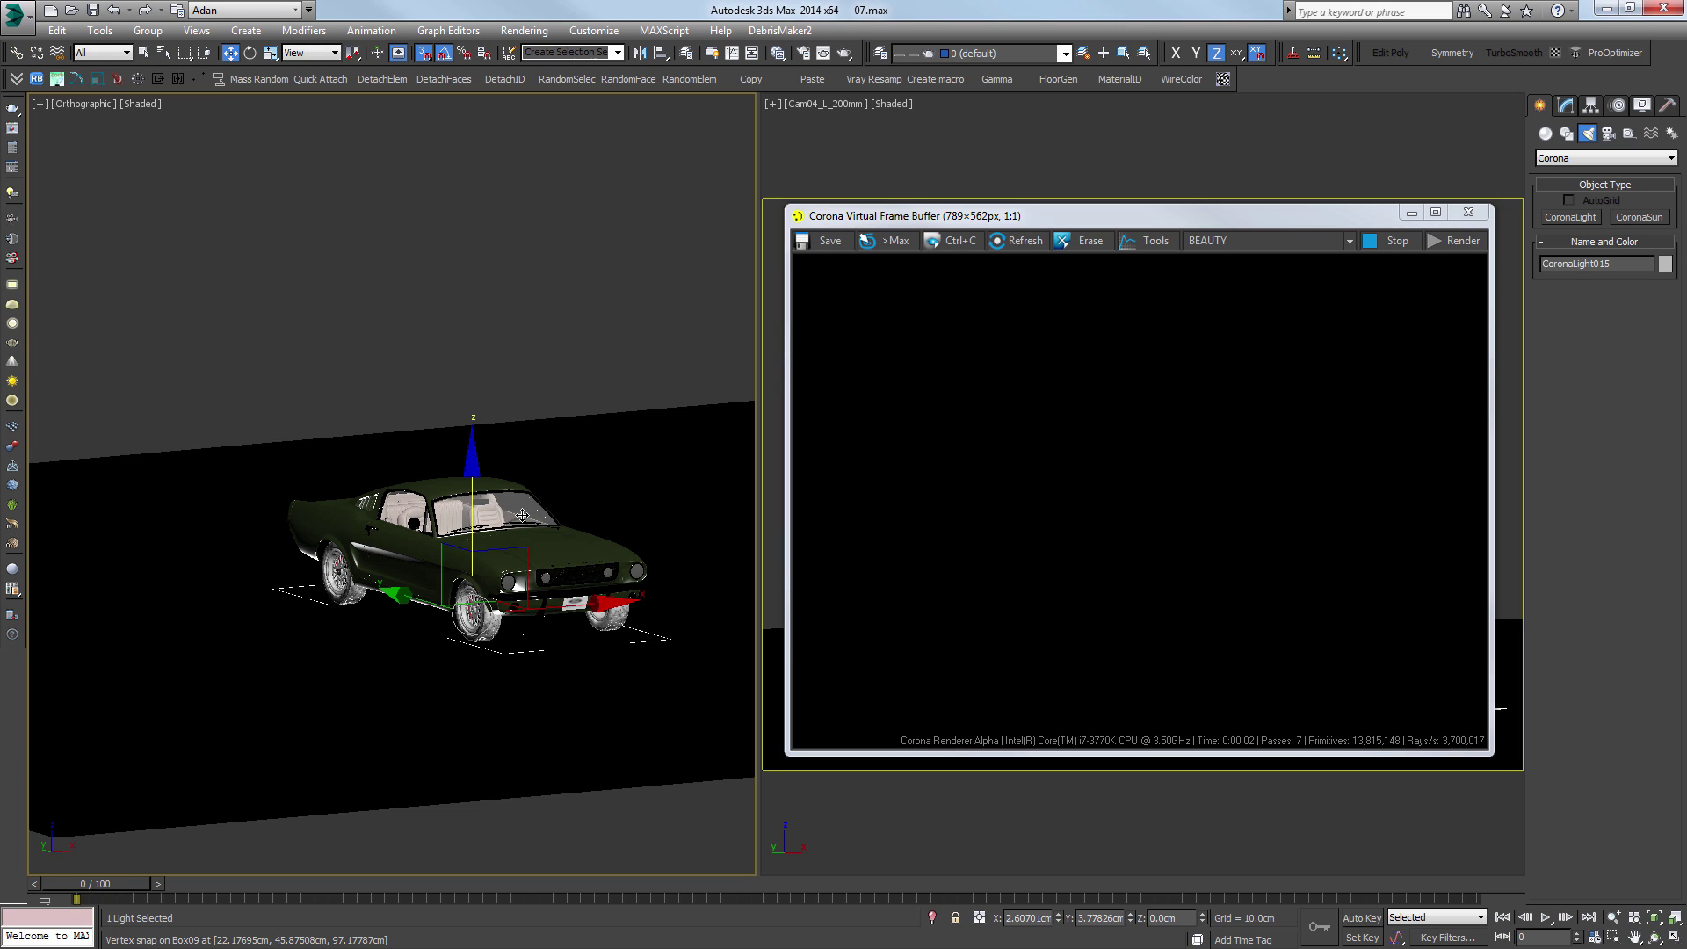
key(ctrl+z)
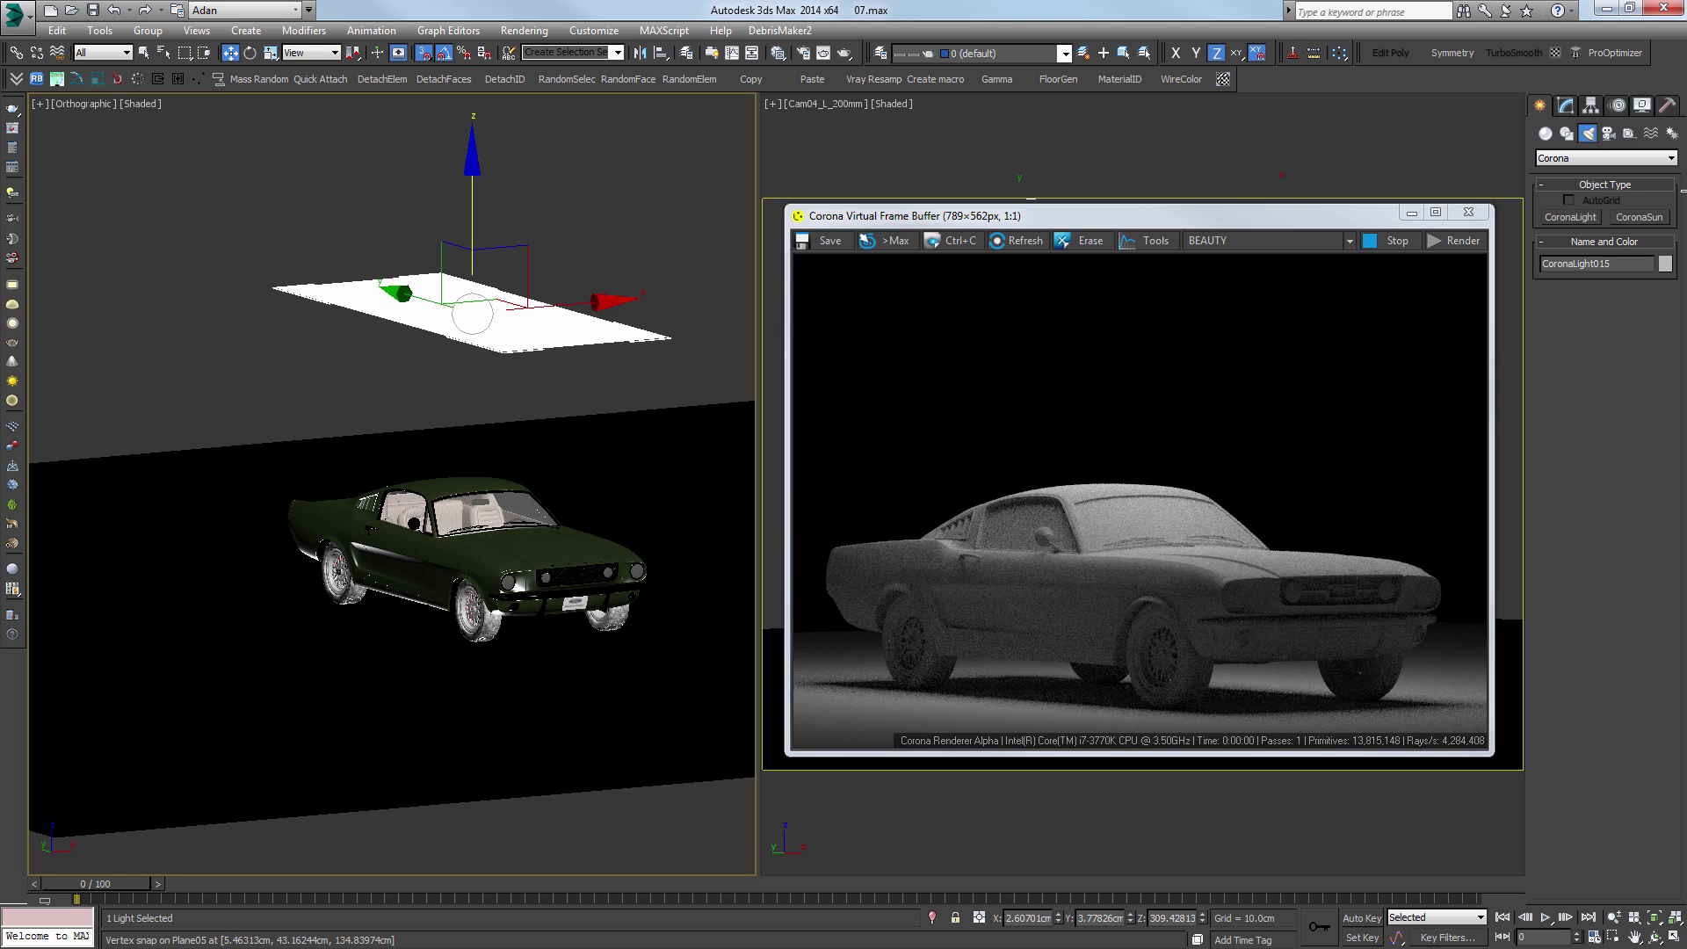
Step: Try a directionality of 0.5 on the overhead light, and reset it to 0.0
click(1567, 106)
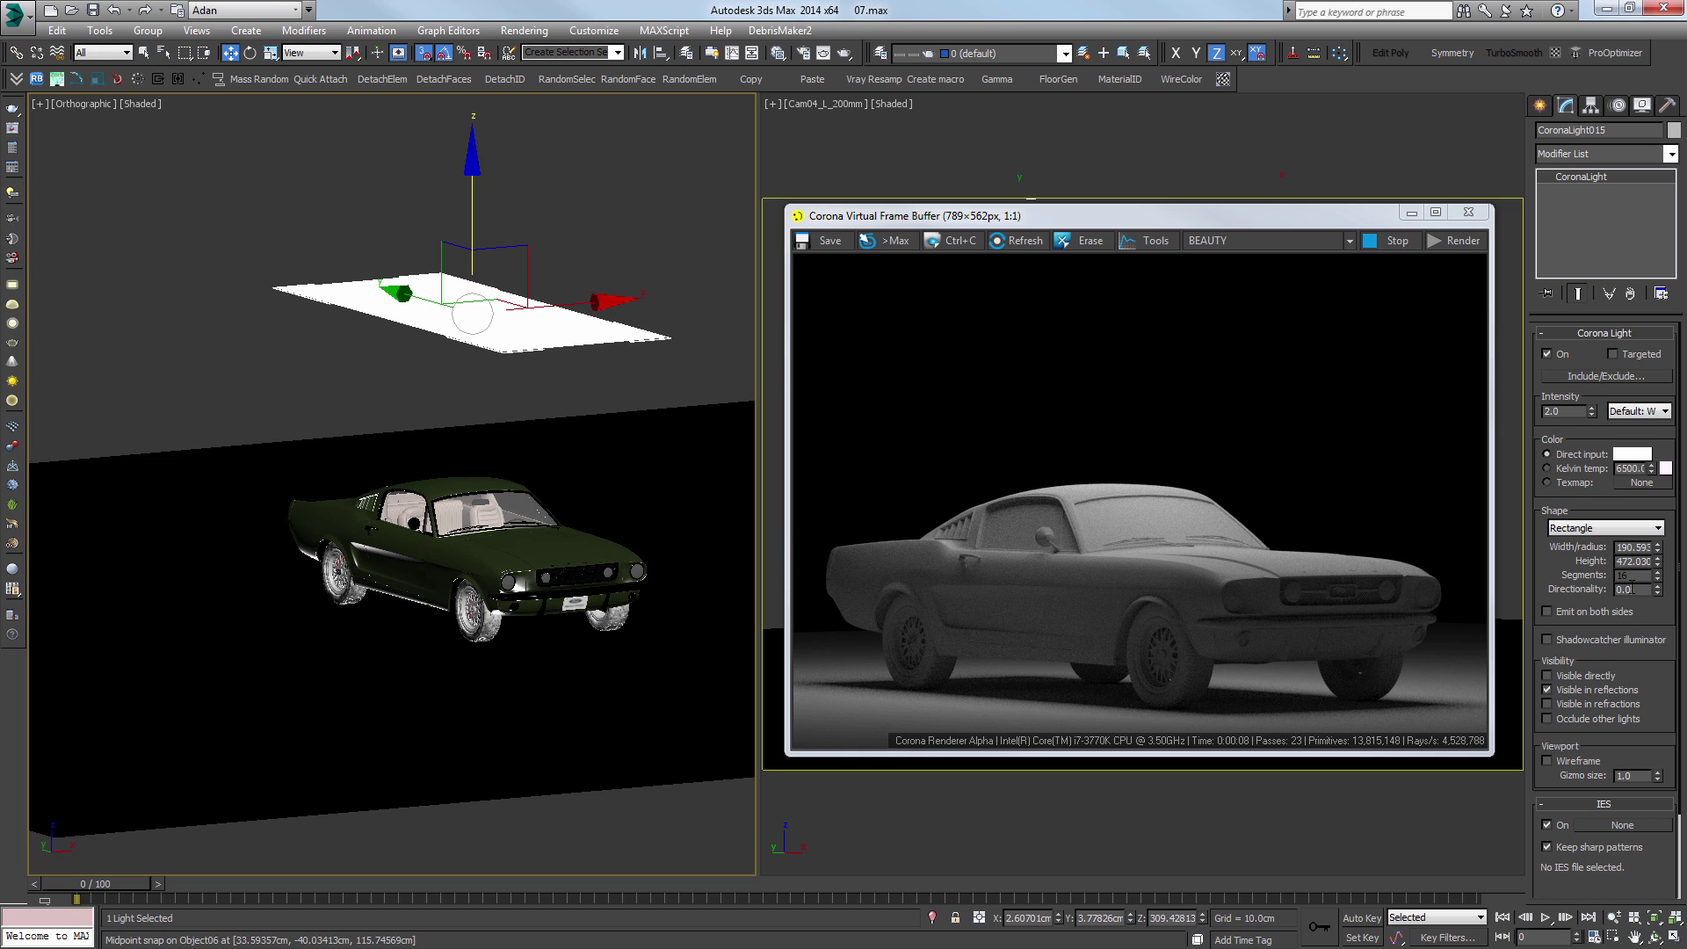
drag(1632, 589, 1542, 585)
text(0.5)
key(Return)
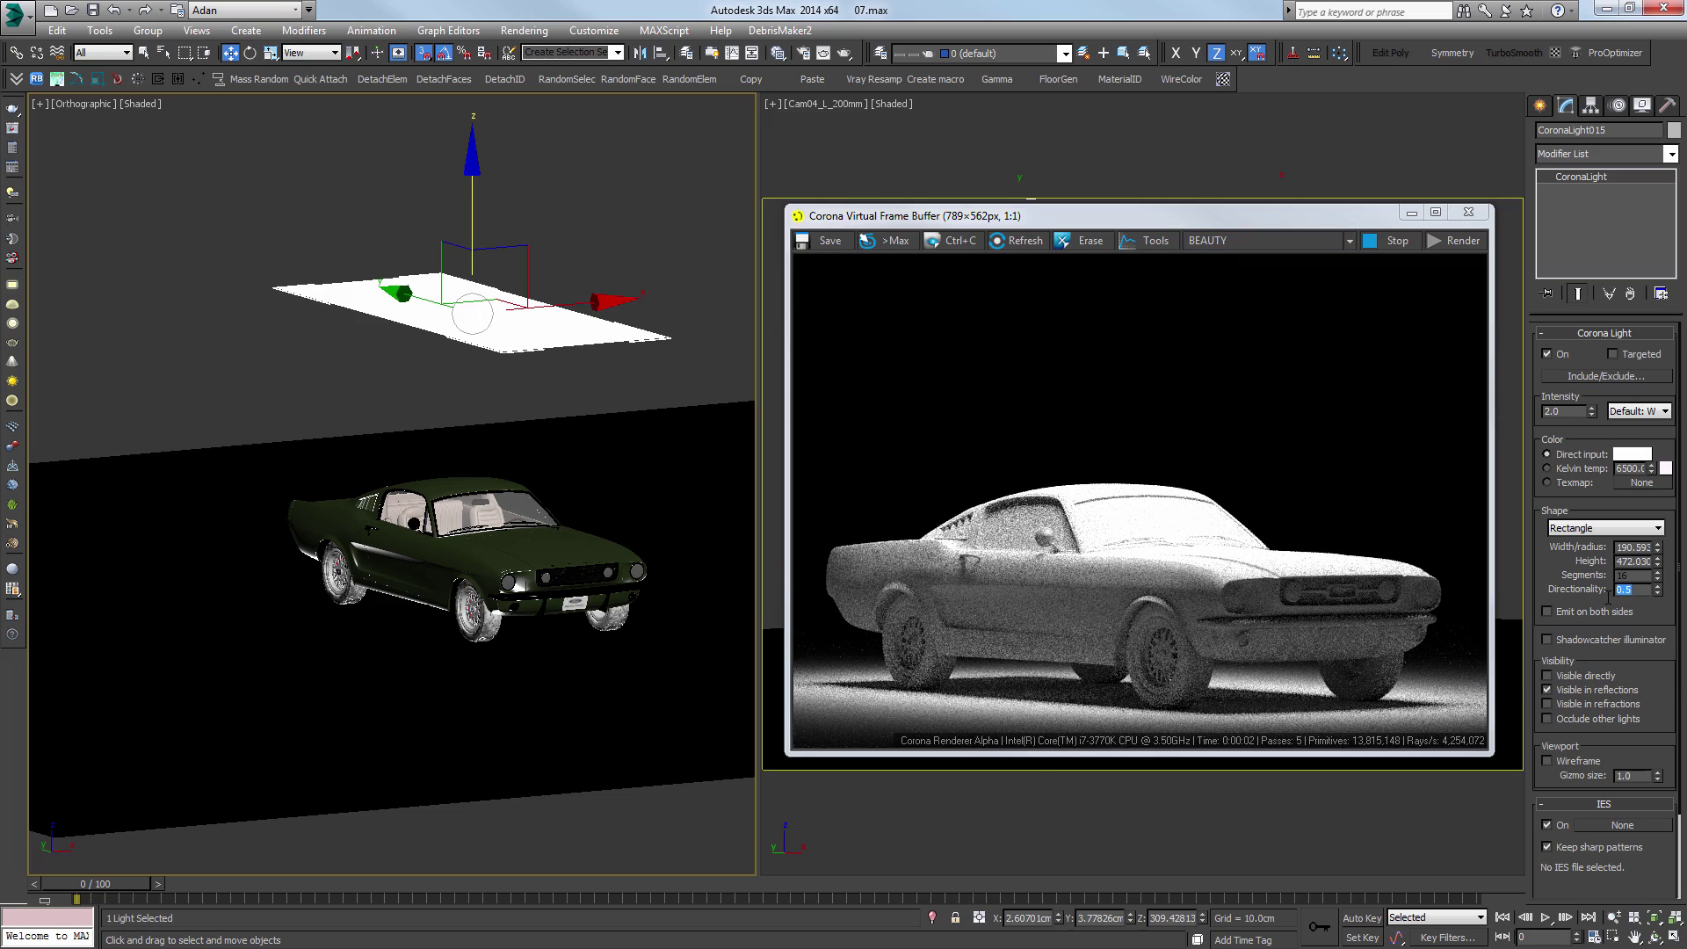
key(Return)
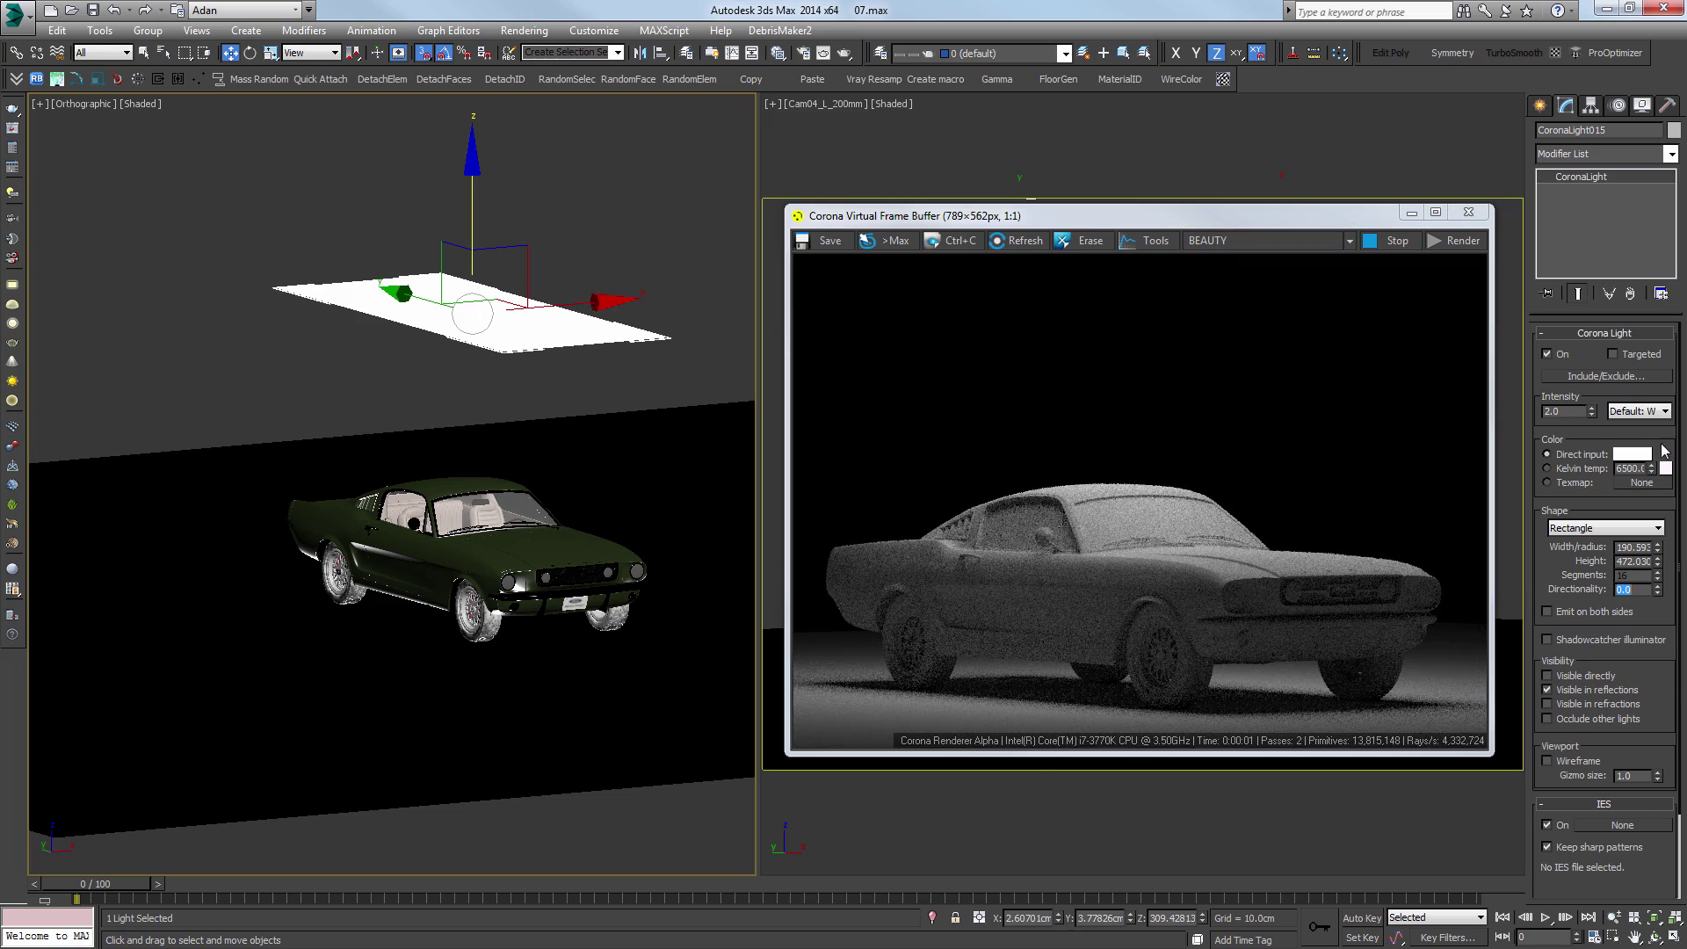
Step: Set the overhead light's intensity to 3.0 and move it sideways to about X 183 cm
text(3)
key(Return)
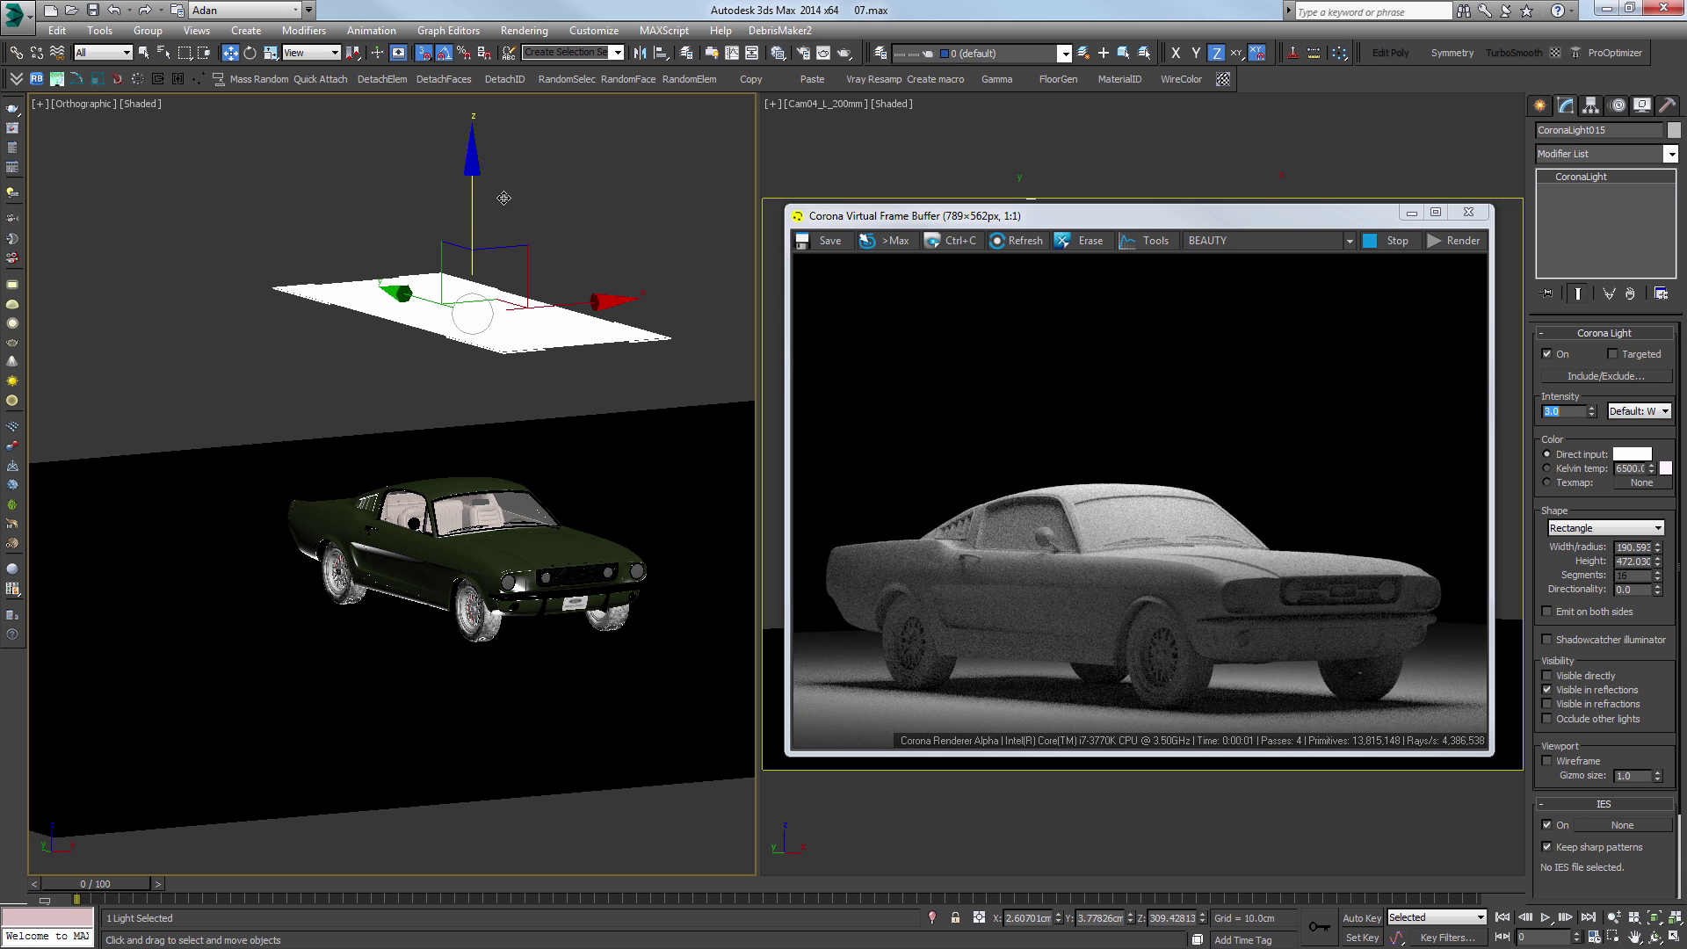
drag(576, 302, 733, 289)
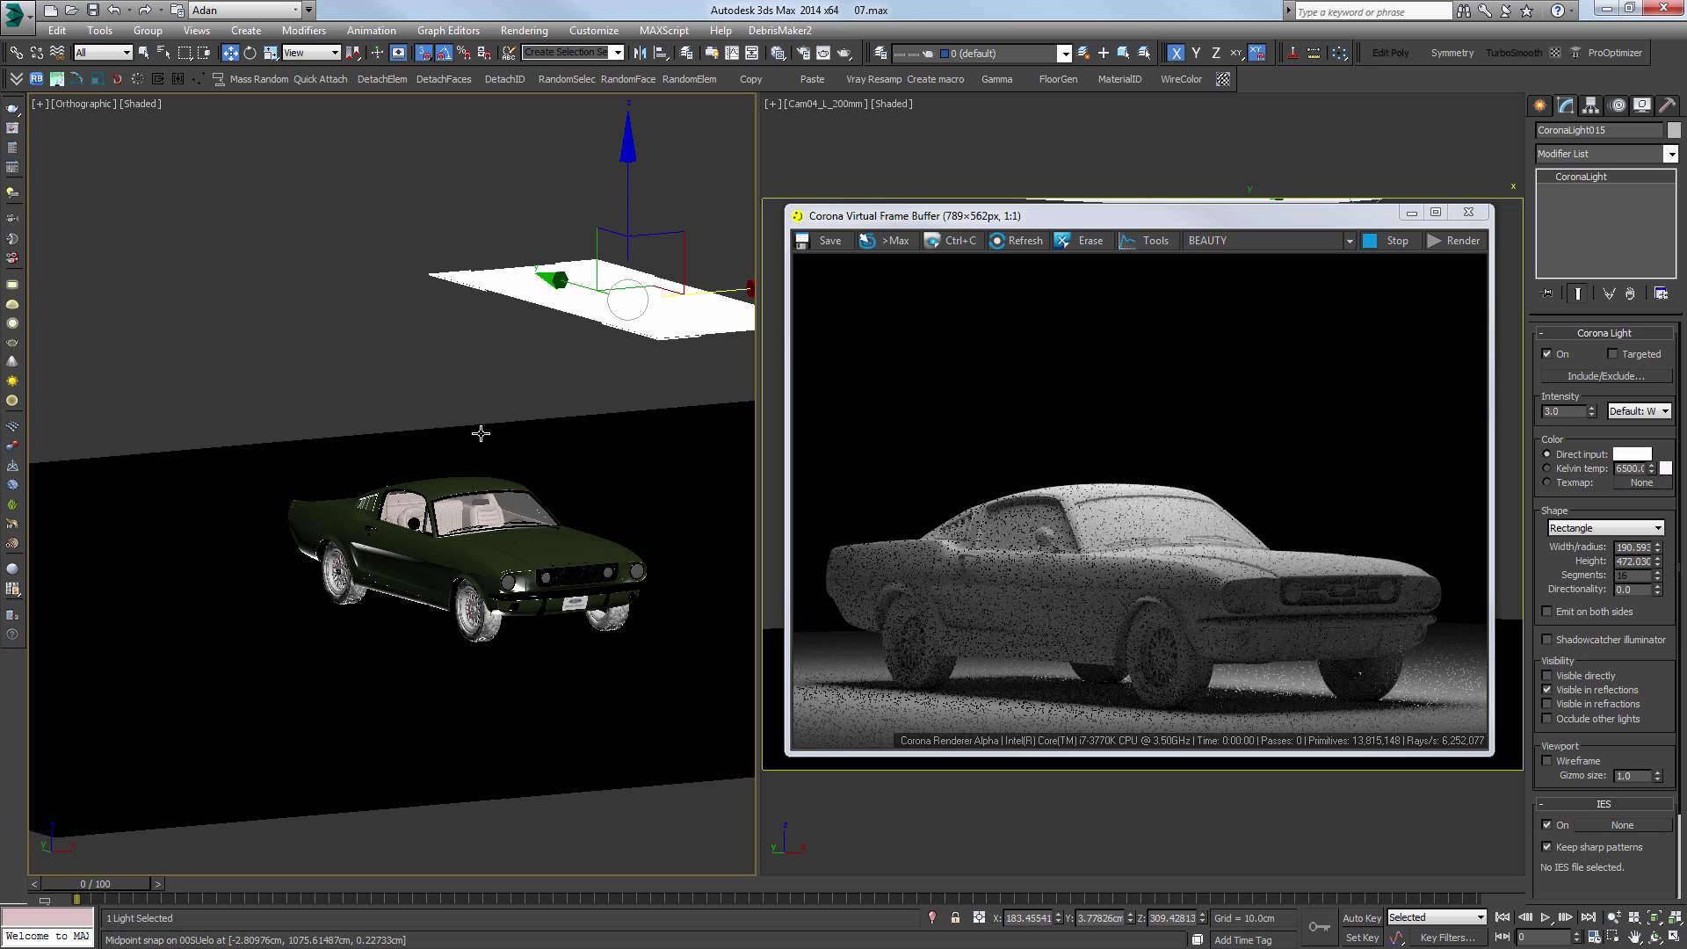
Step: Tilt the light 20 degrees in the front view and move it to about X 166 cm, Z 335 cm
alt+middle_drag(467, 437, 387, 445)
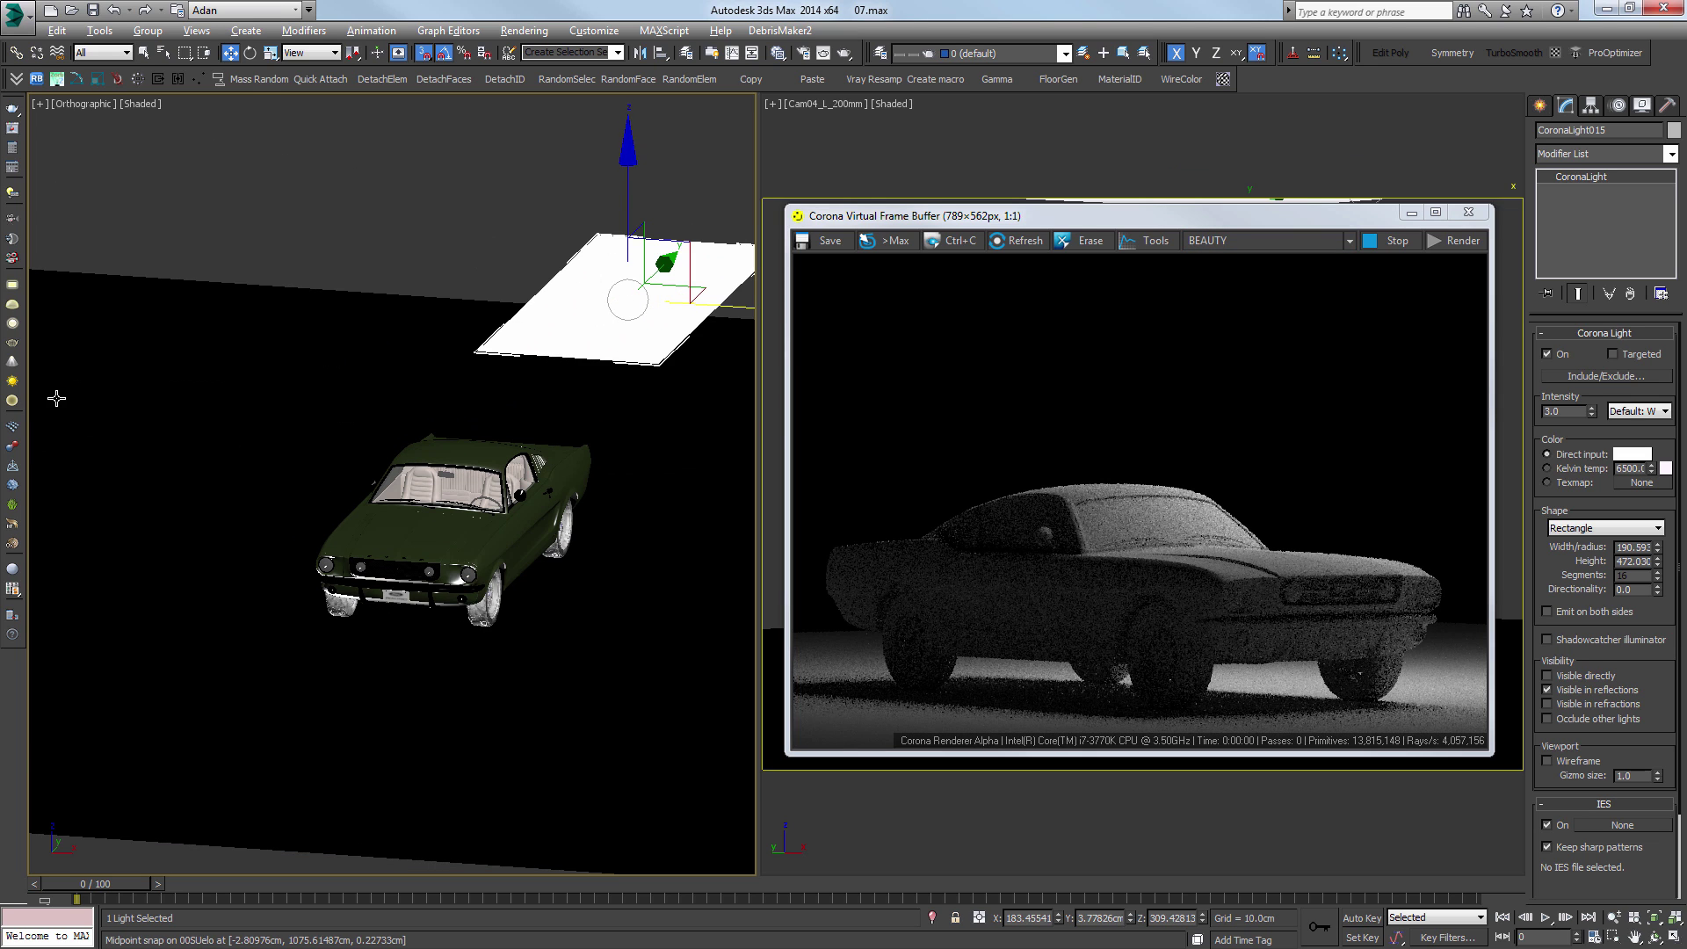
scroll(105, 376, up, 5)
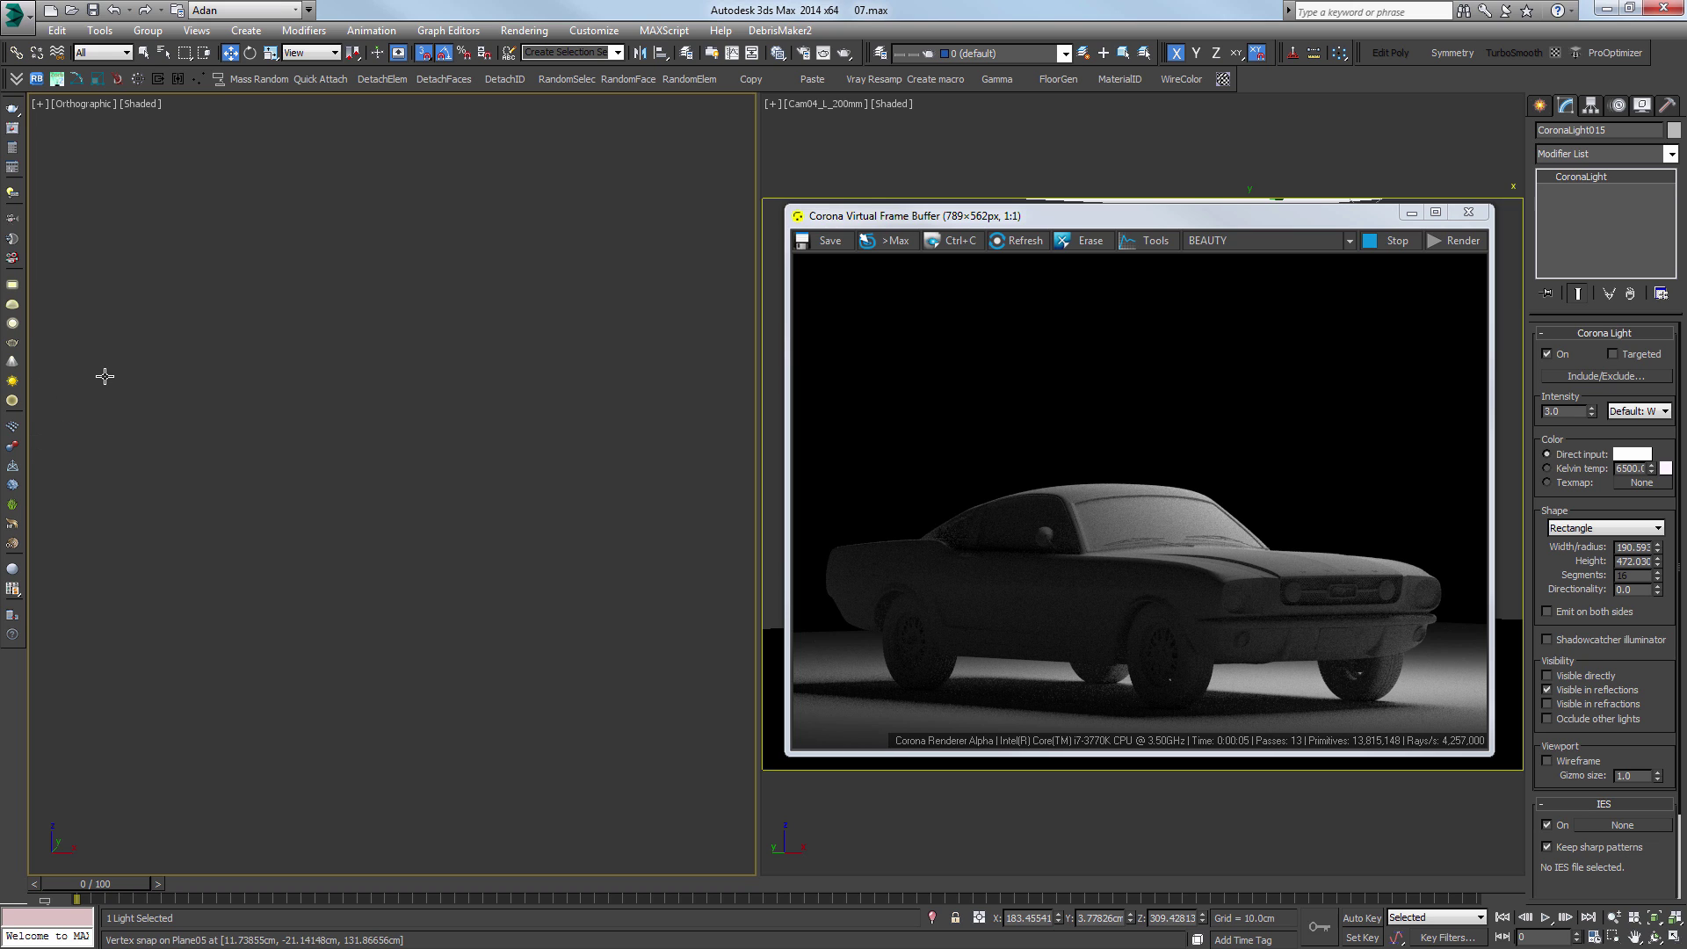
key(t)
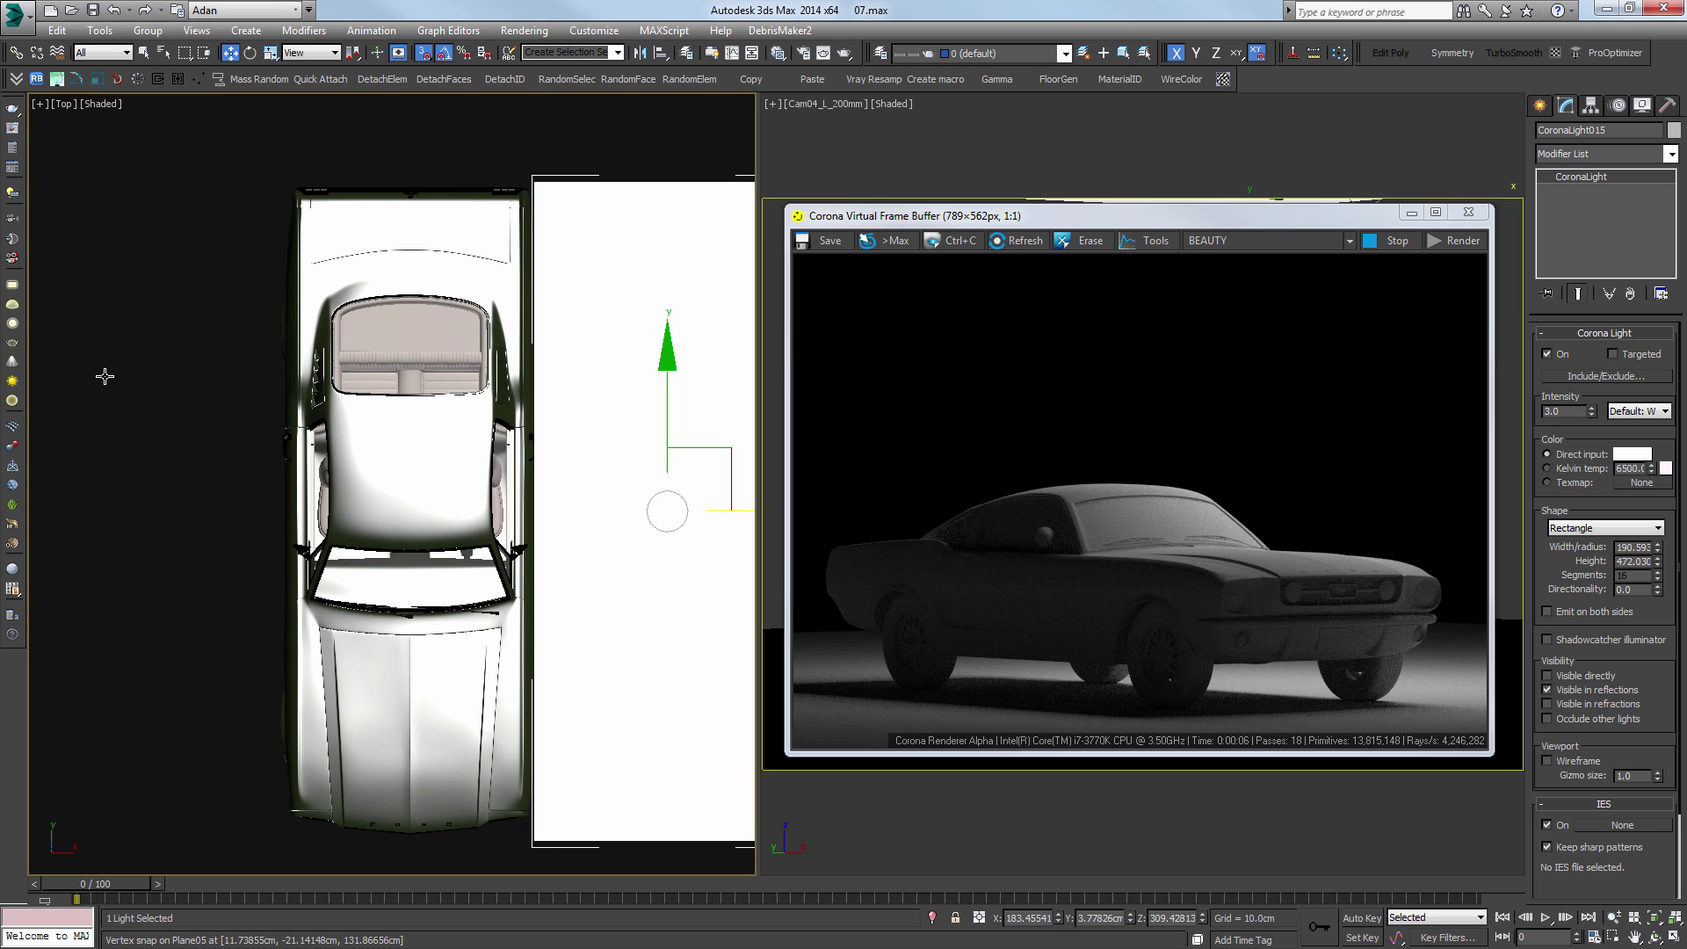
key(f)
key(z)
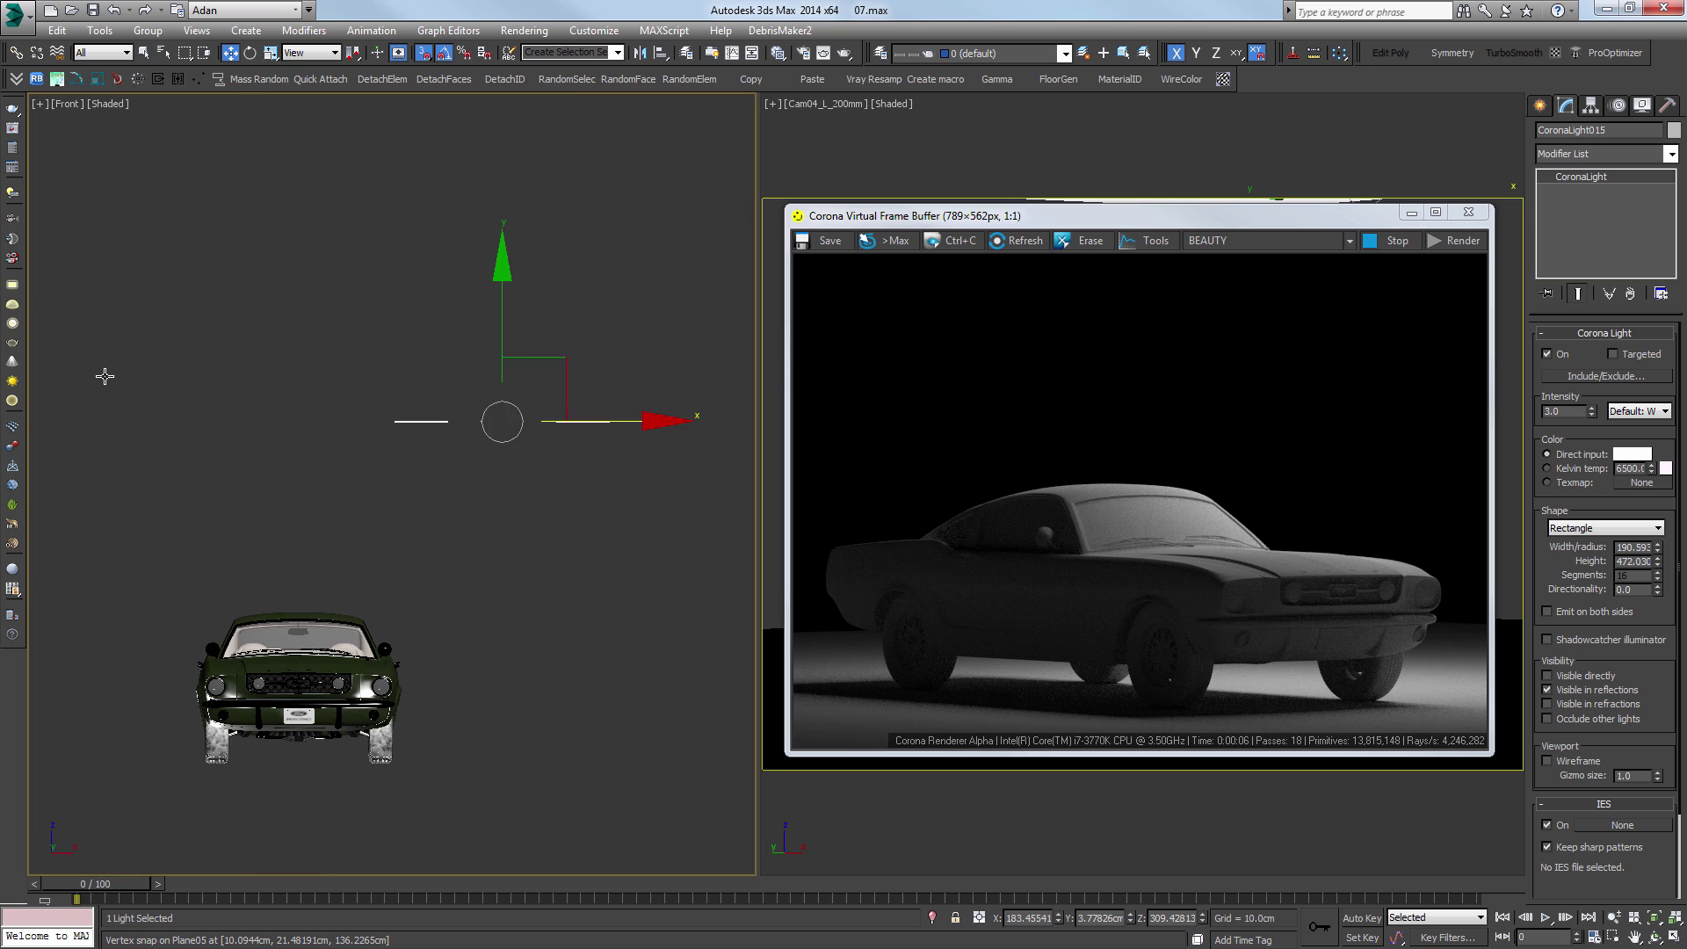
key(e)
drag(600, 316, 572, 290)
key(w)
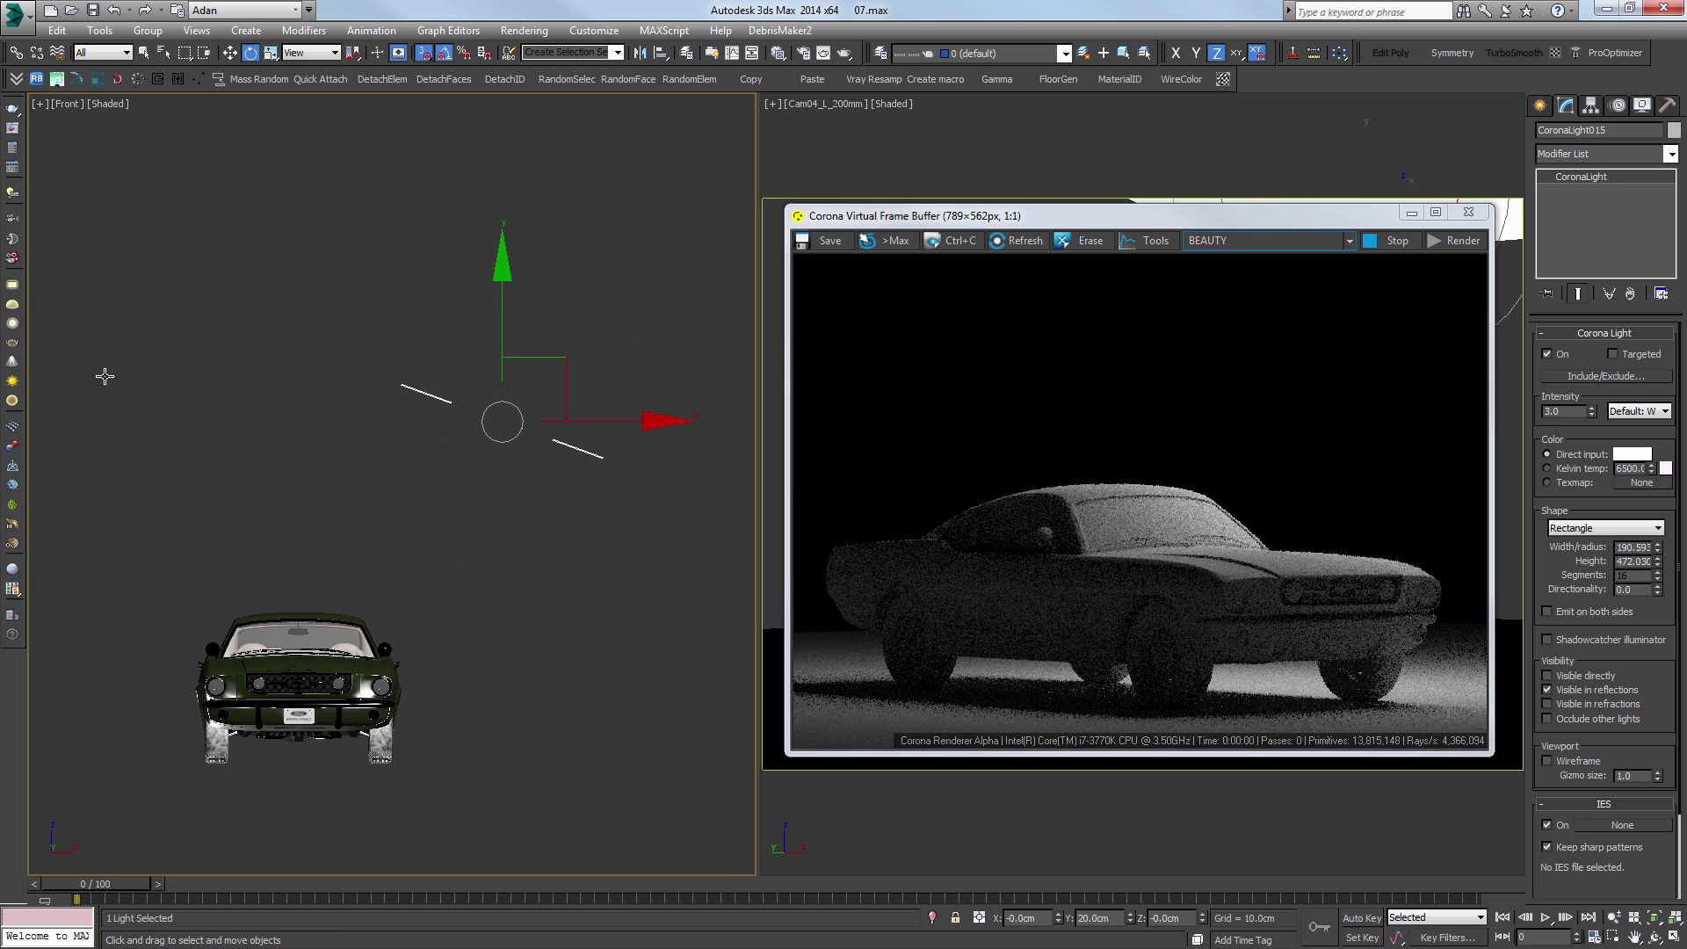
mouse_move(537, 387)
mouse_down()
mouse_move(472, 322)
mouse_move(385, 474)
mouse_move(398, 537)
mouse_move(528, 372)
mouse_move(491, 354)
mouse_move(510, 365)
mouse_up()
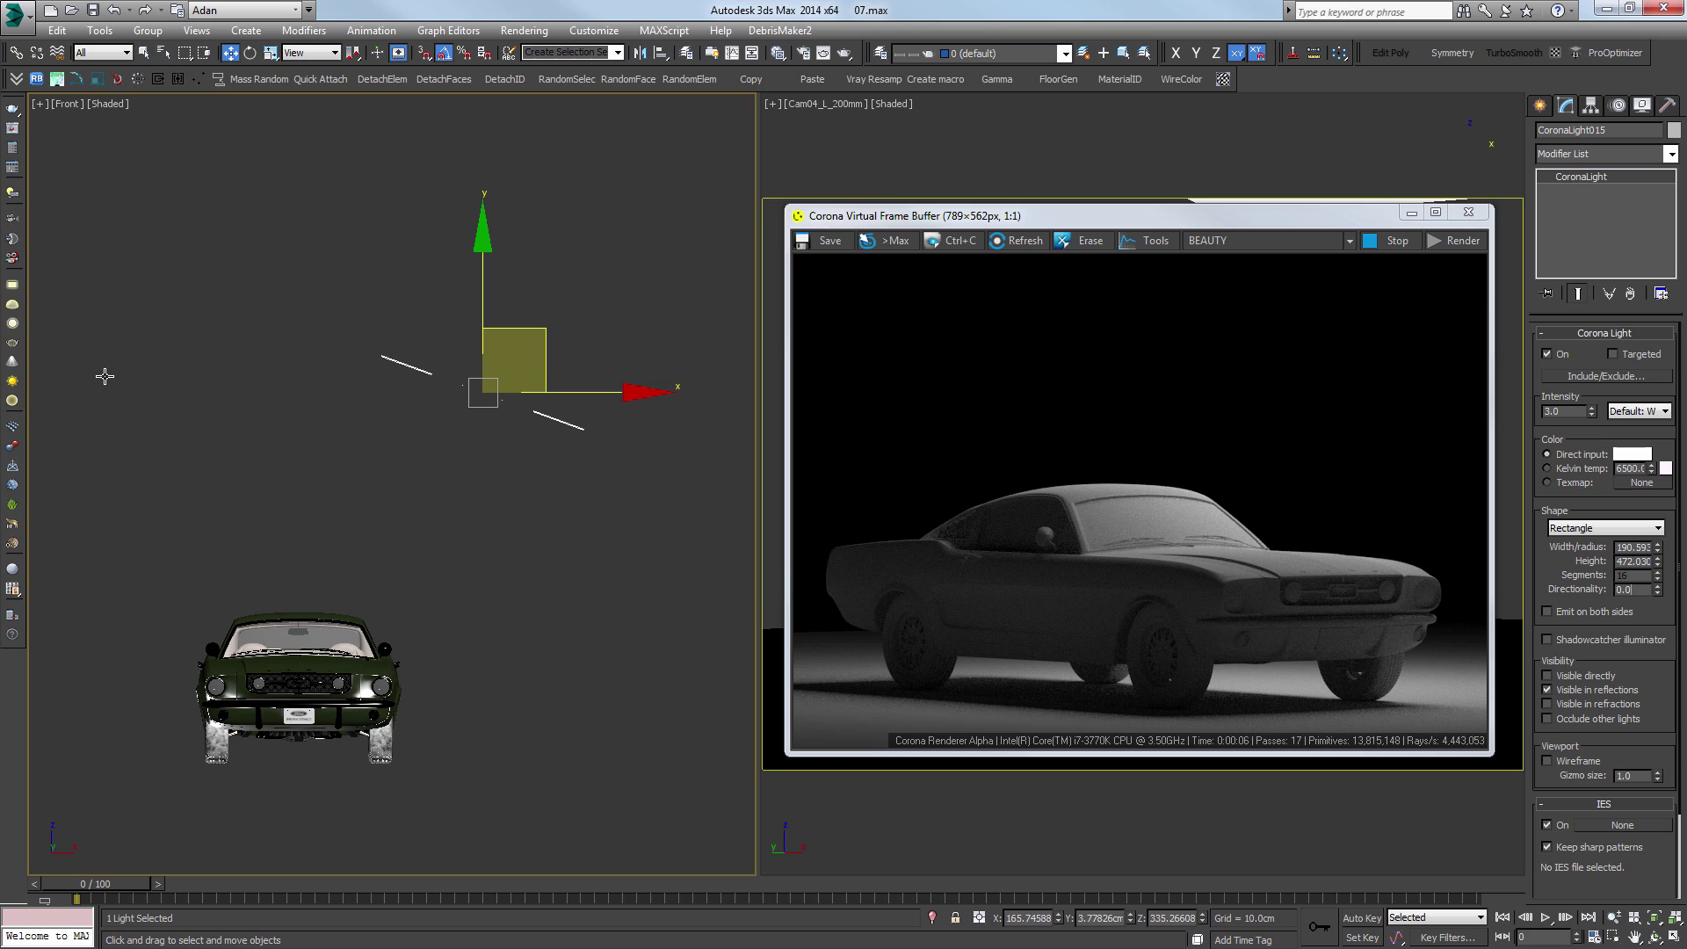
Step: Set the tilted light's directionality to 0.3 and deselect the light
text(0.5)
key(Return)
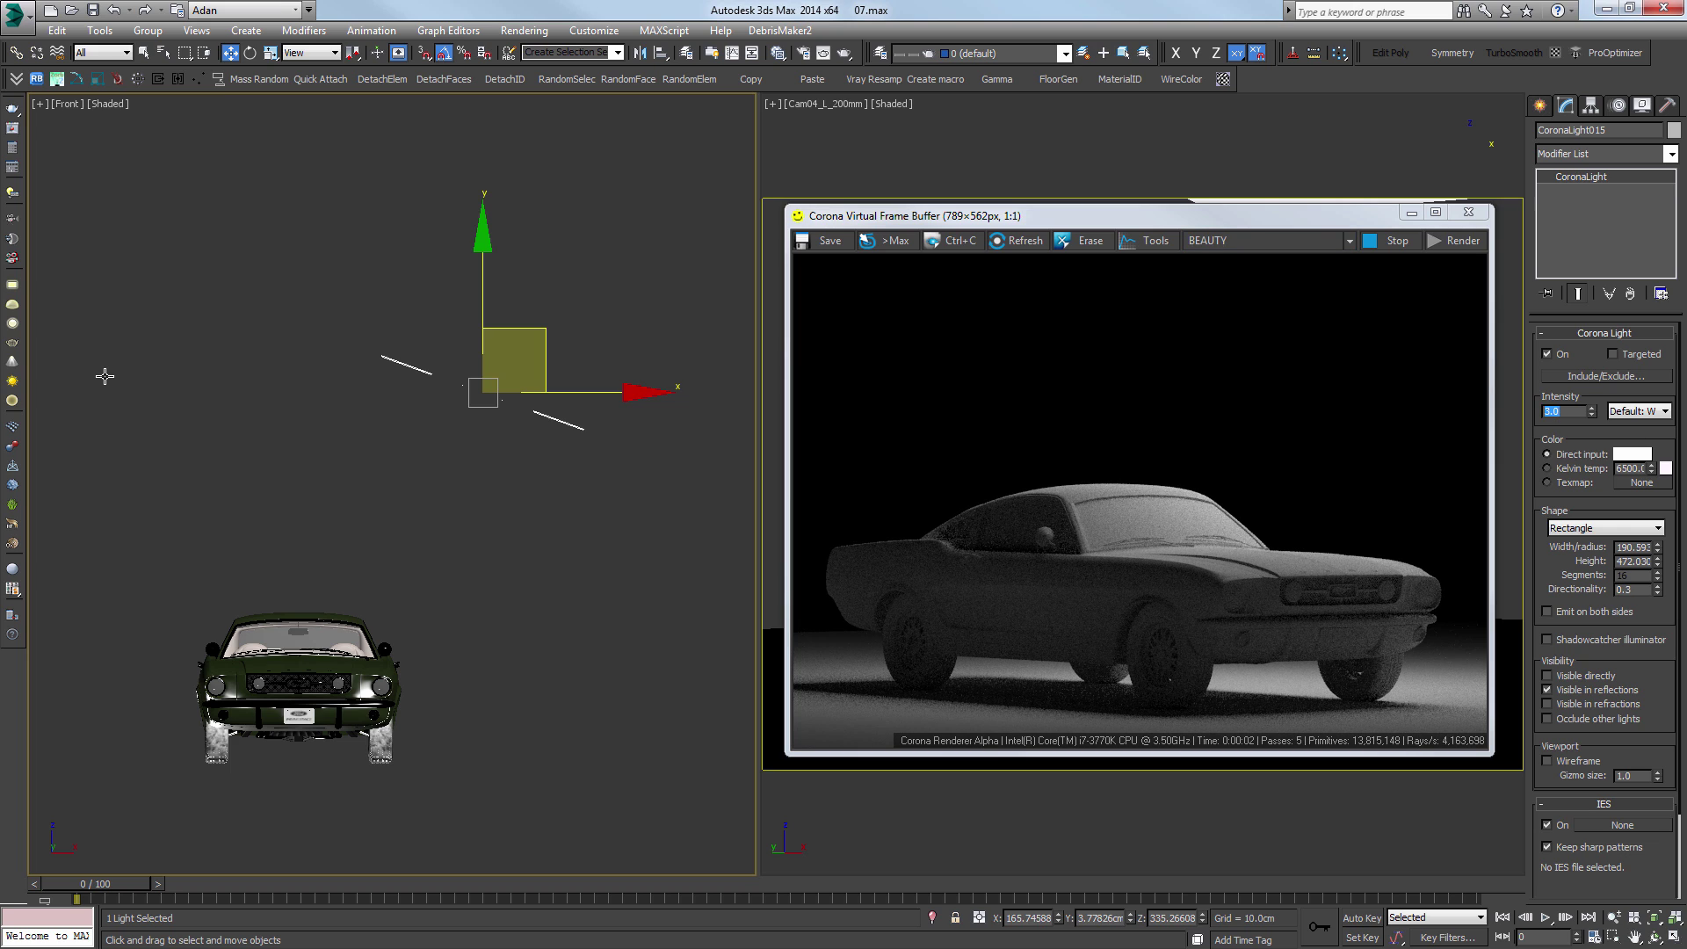
key(Delete)
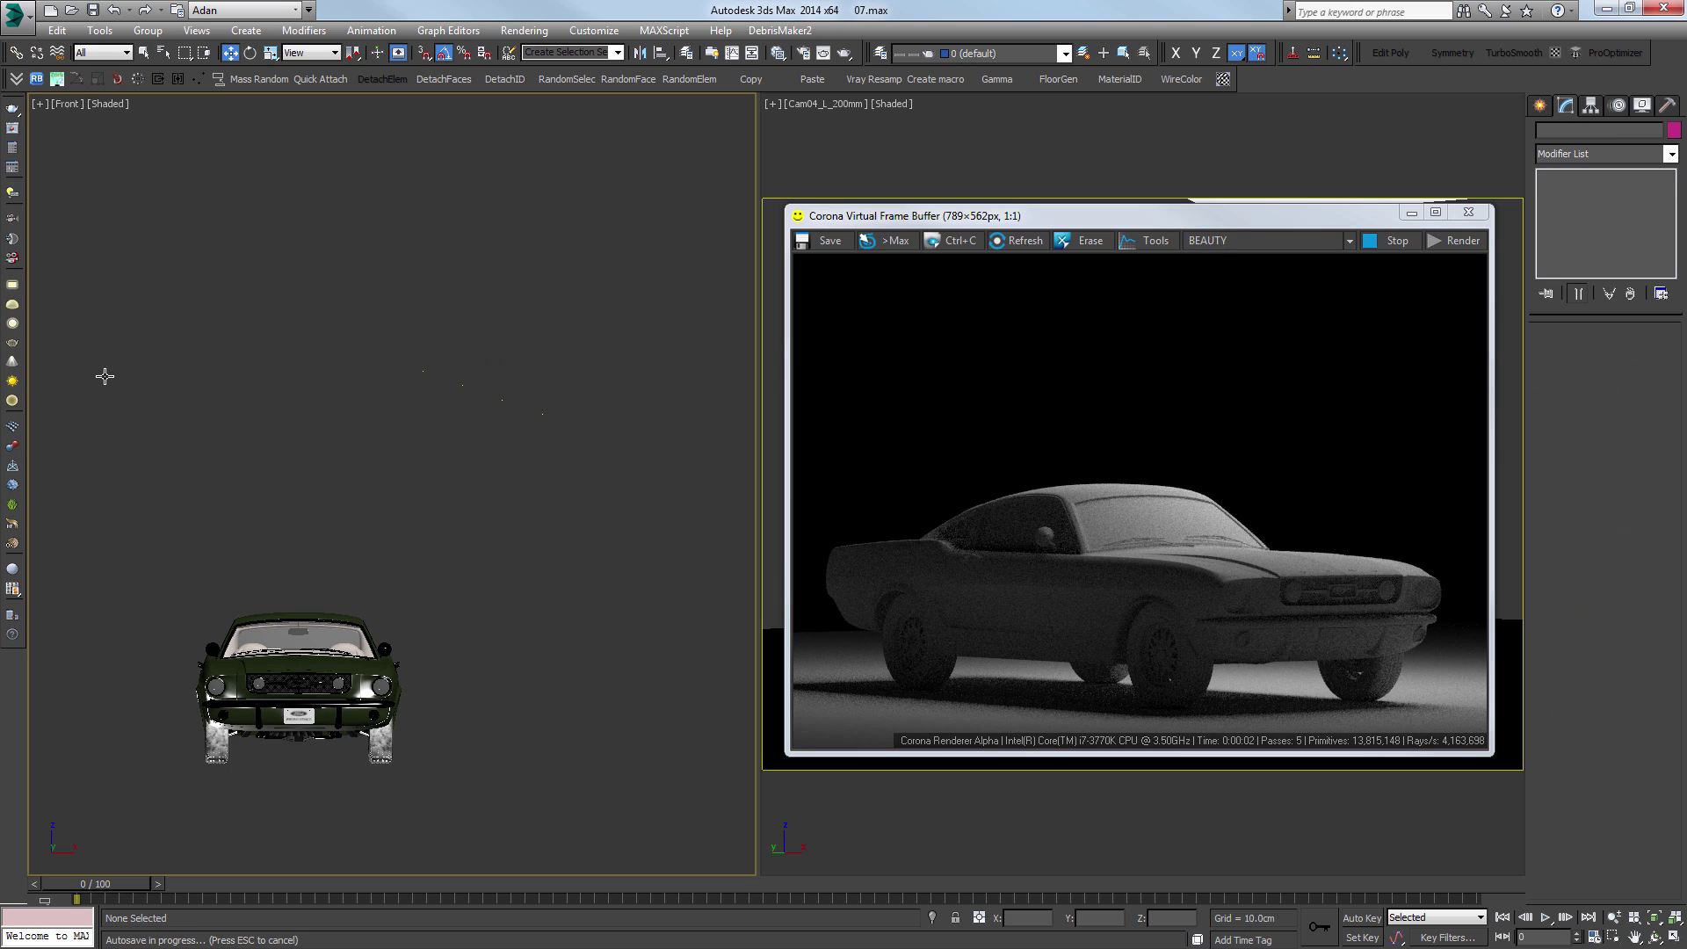
Step: Turn off the material override so the car renders with its own materials, close Render Setup, and reselect the light
key(F10)
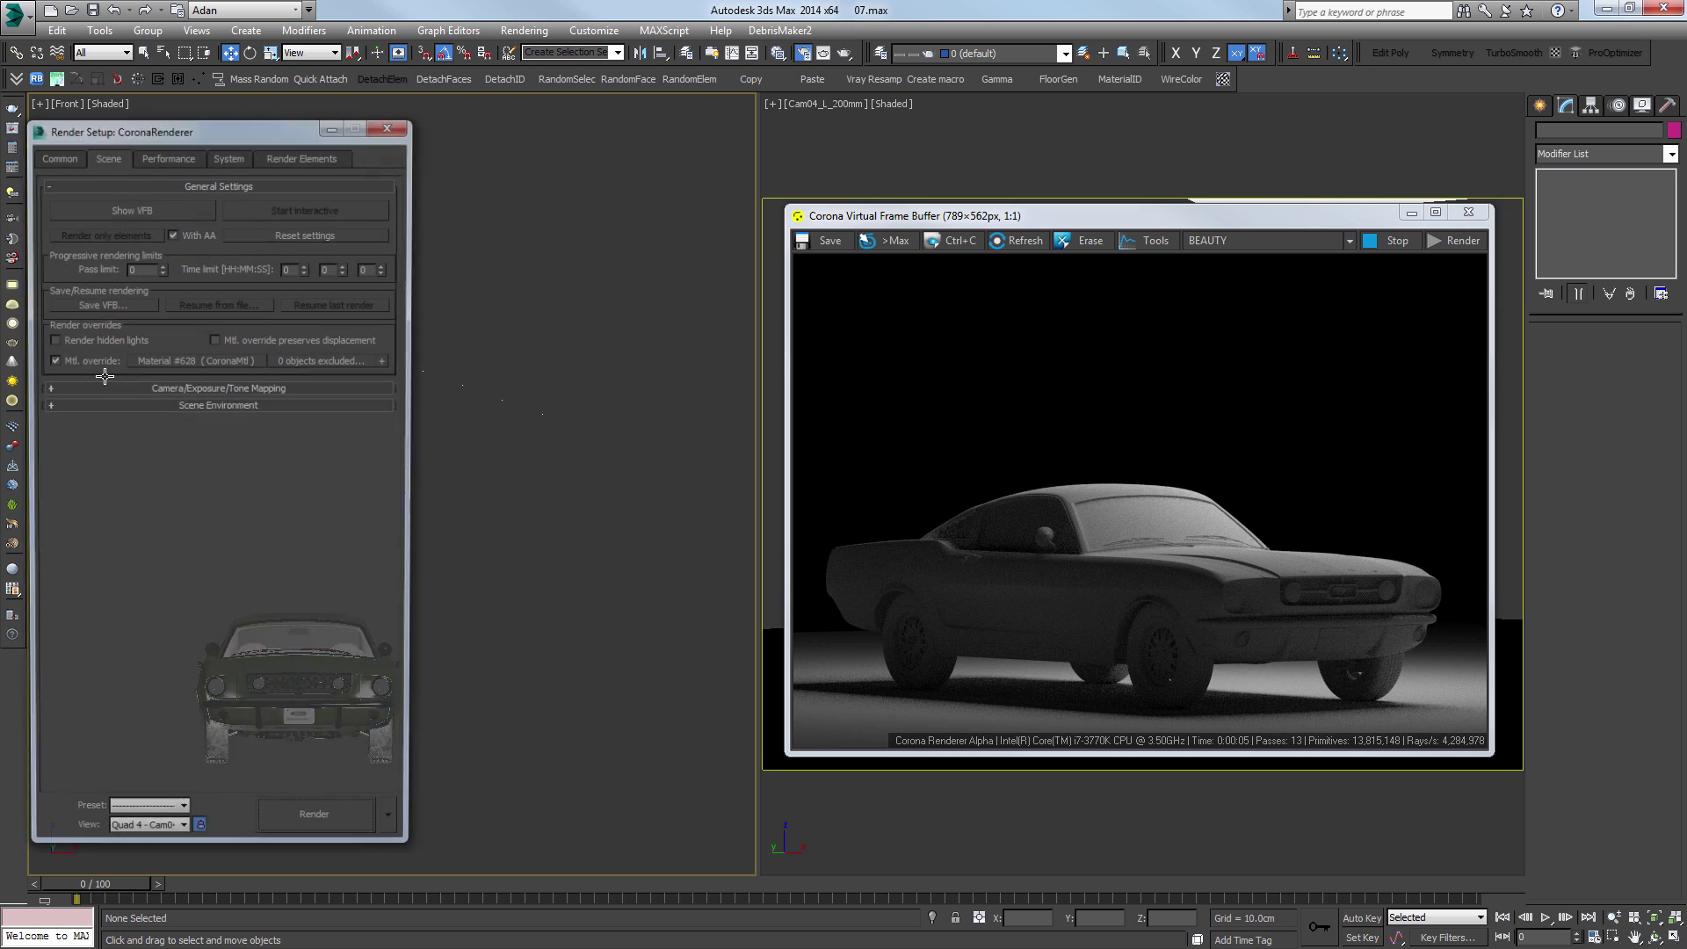
click(50, 360)
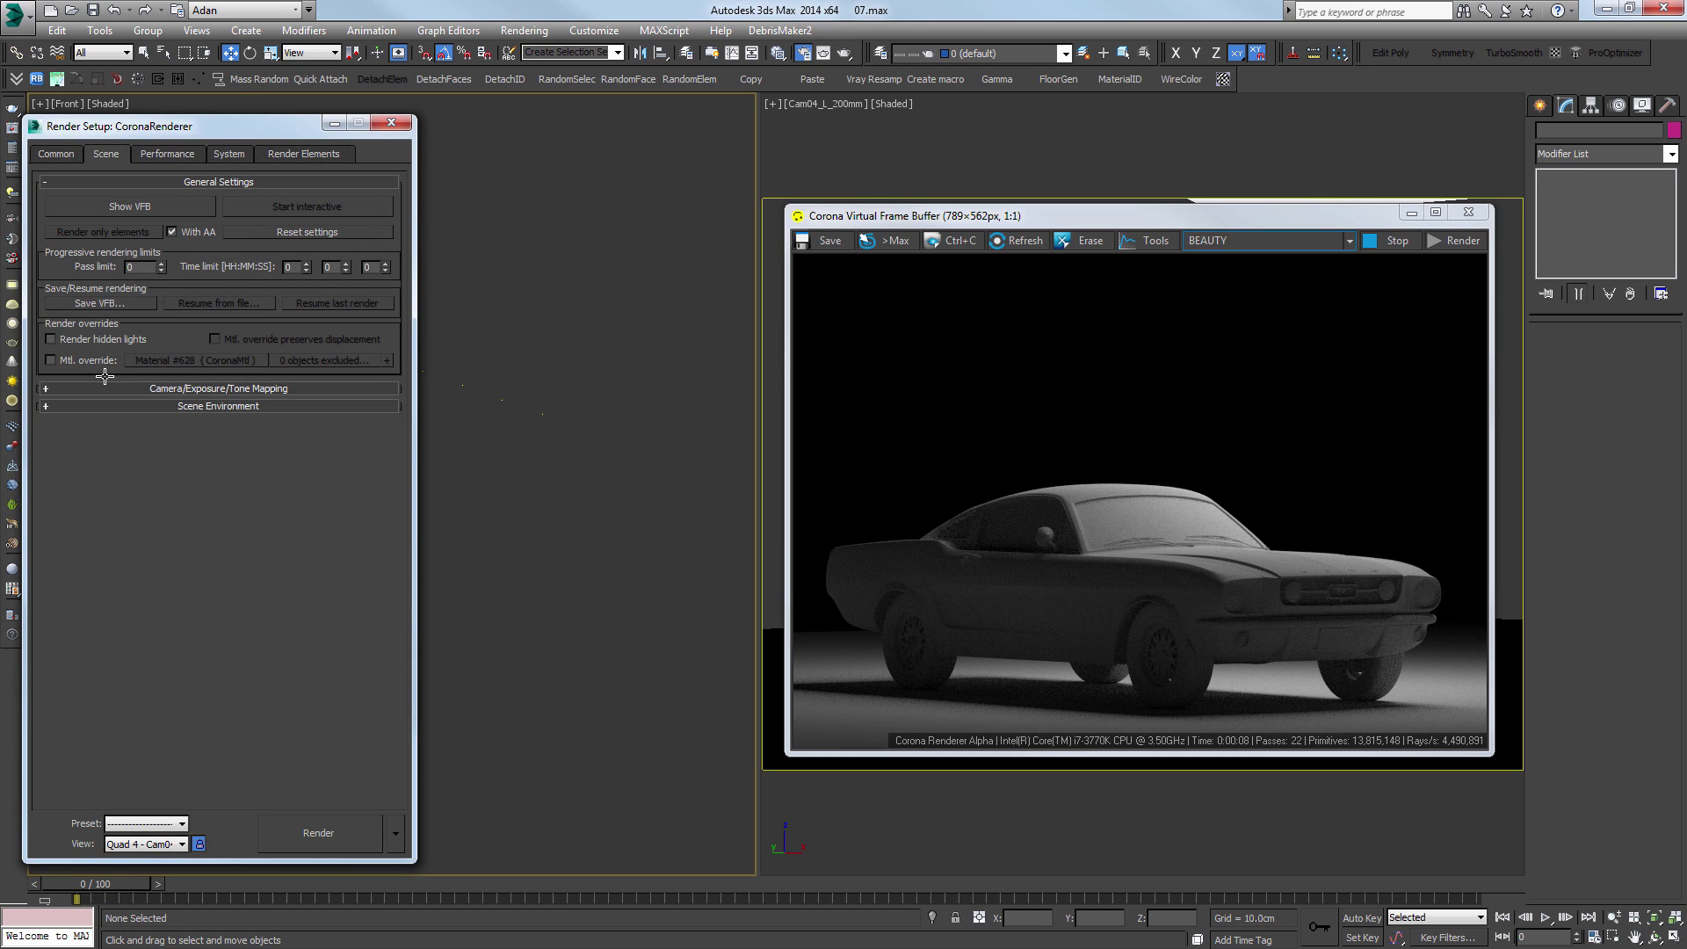
key(shift+q)
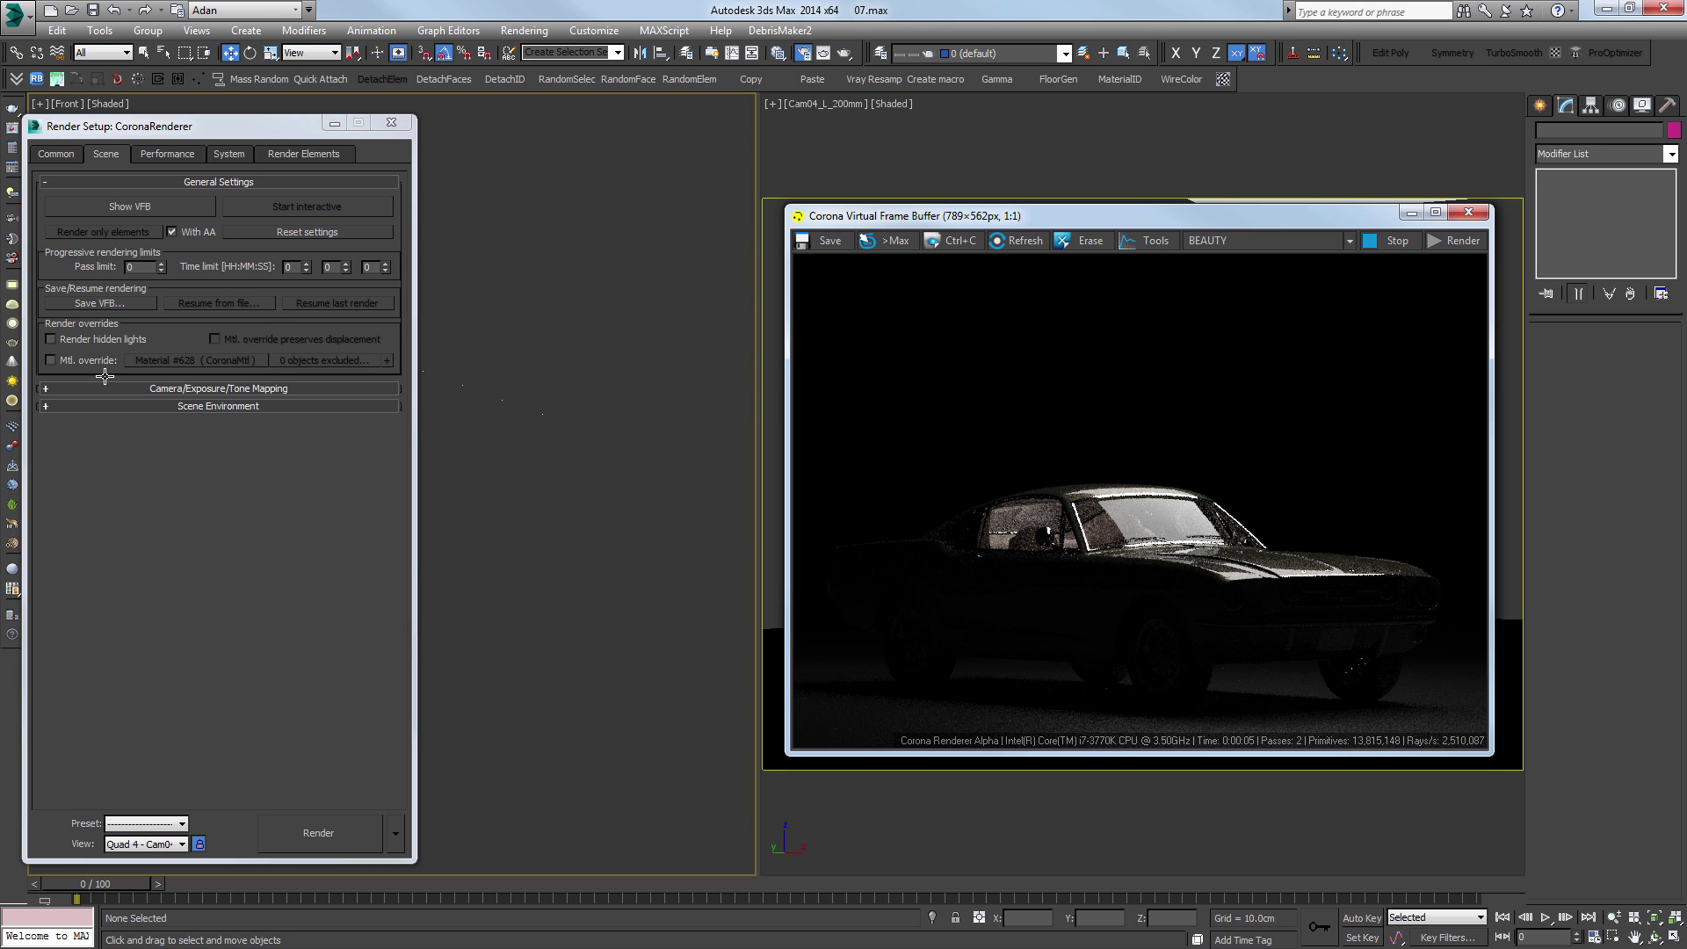
key(F10)
key(ctrl+z)
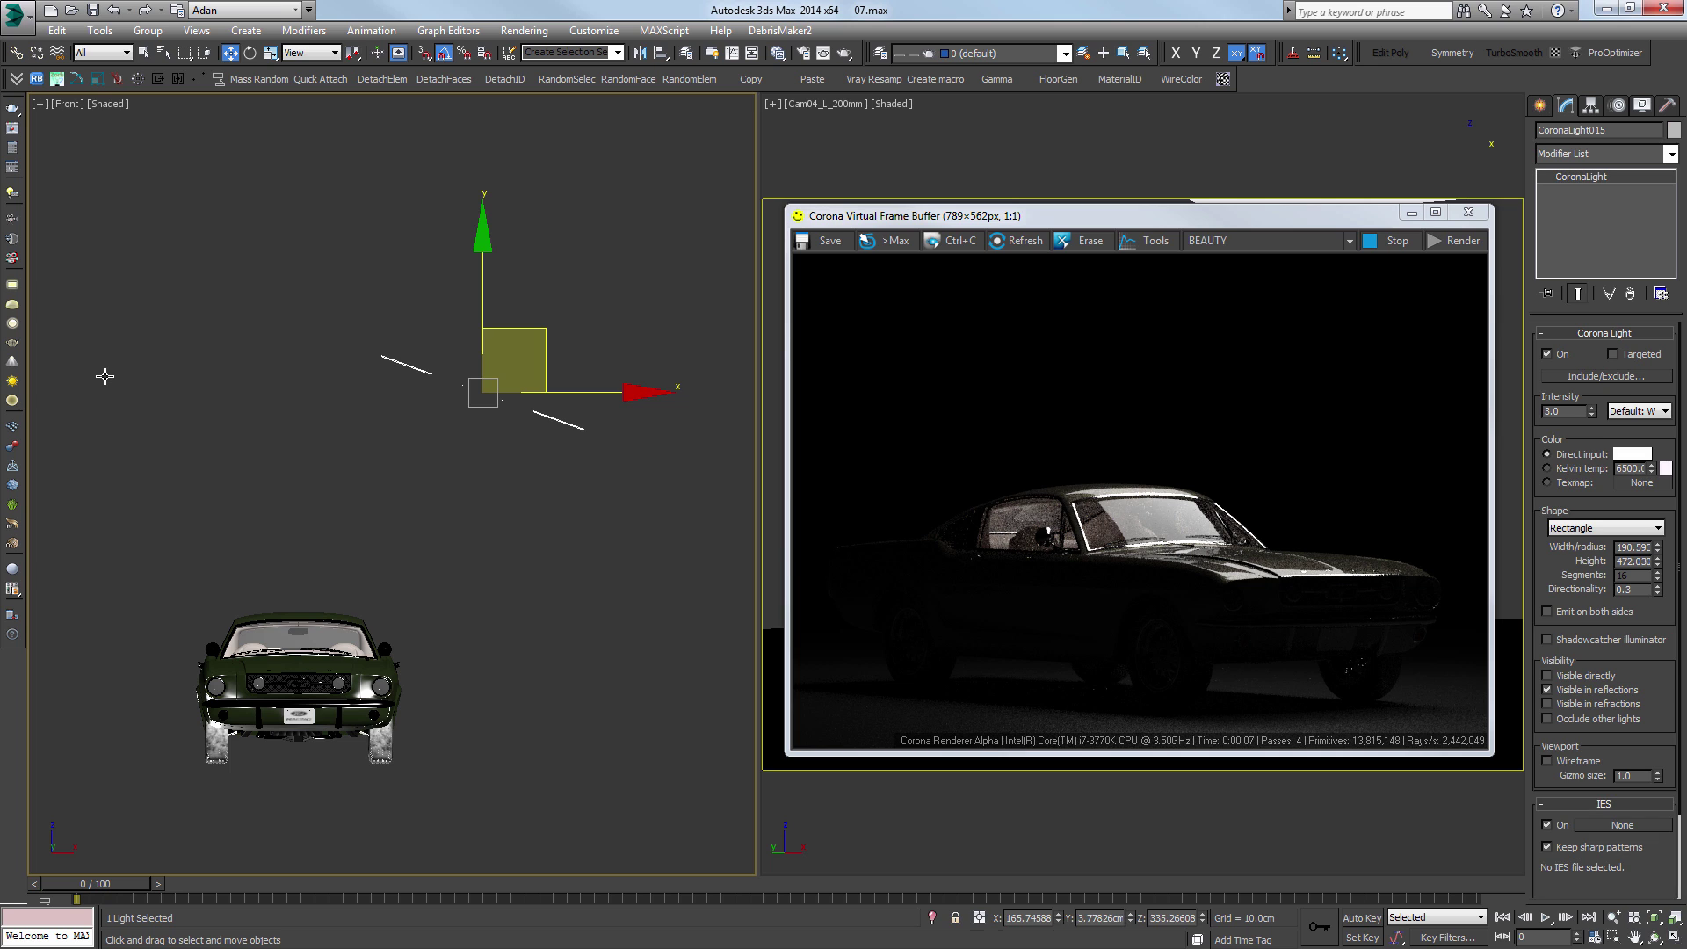
Step: Move the tilted overhead light to about X 135 cm, Z 339 cm, enlarge it to about 463 by 538 cm, and deselect it
key(ctrl+z)
key(ctrl+z)
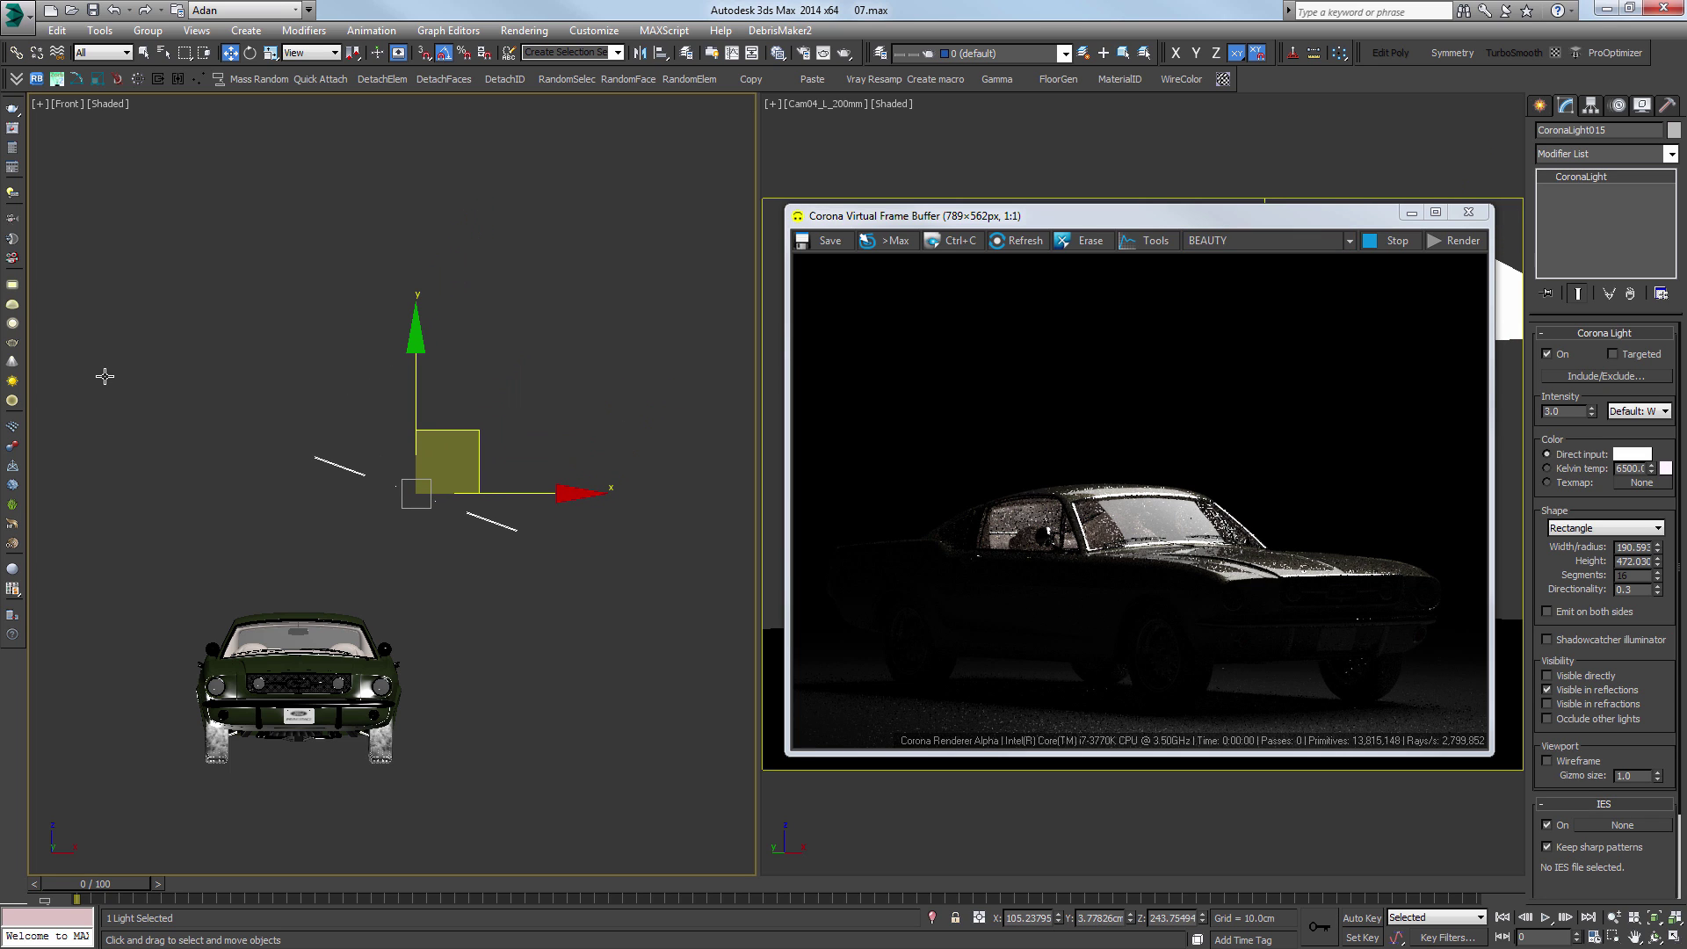
key(ctrl+y)
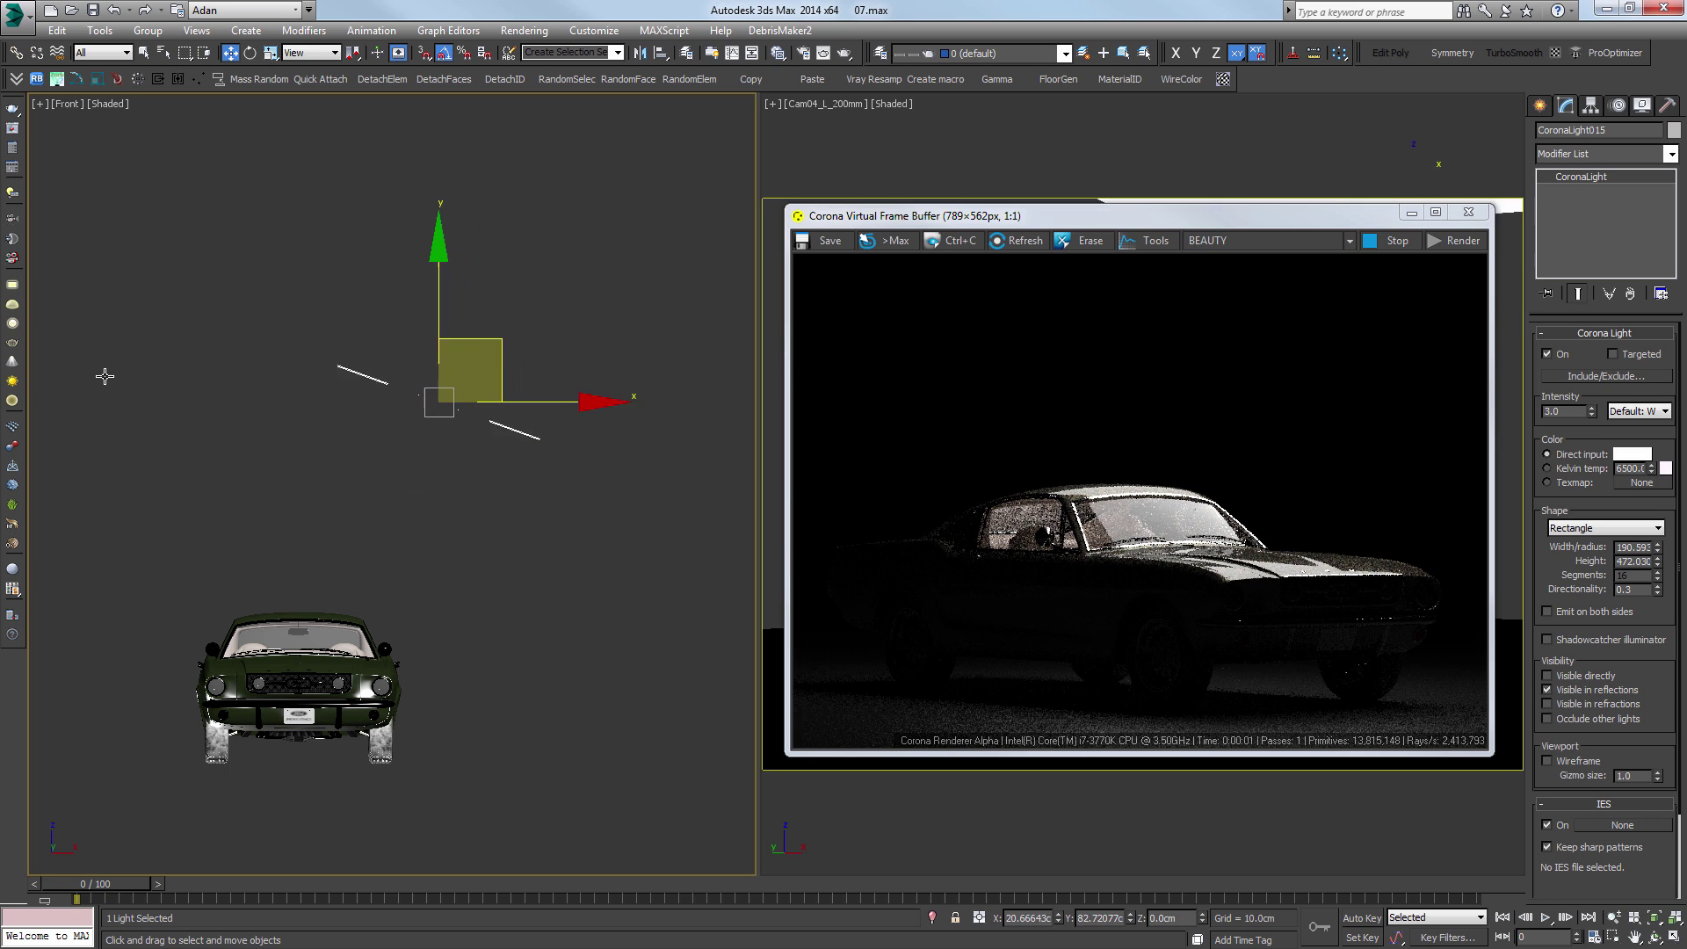
key(r)
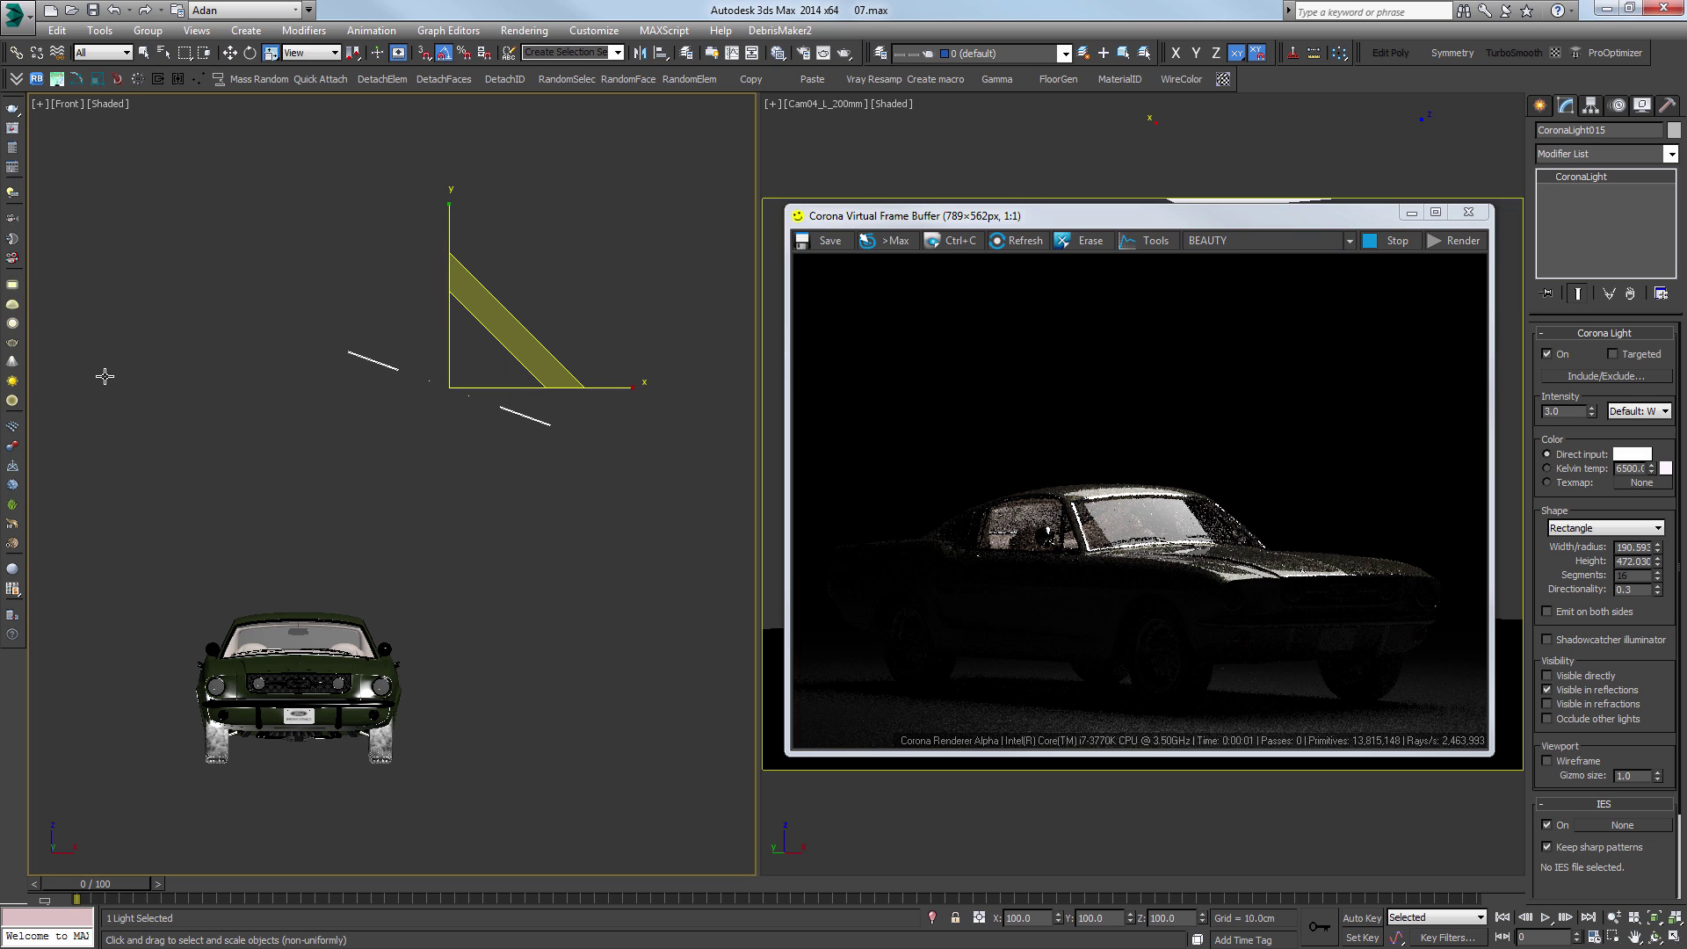
key(ctrl+y)
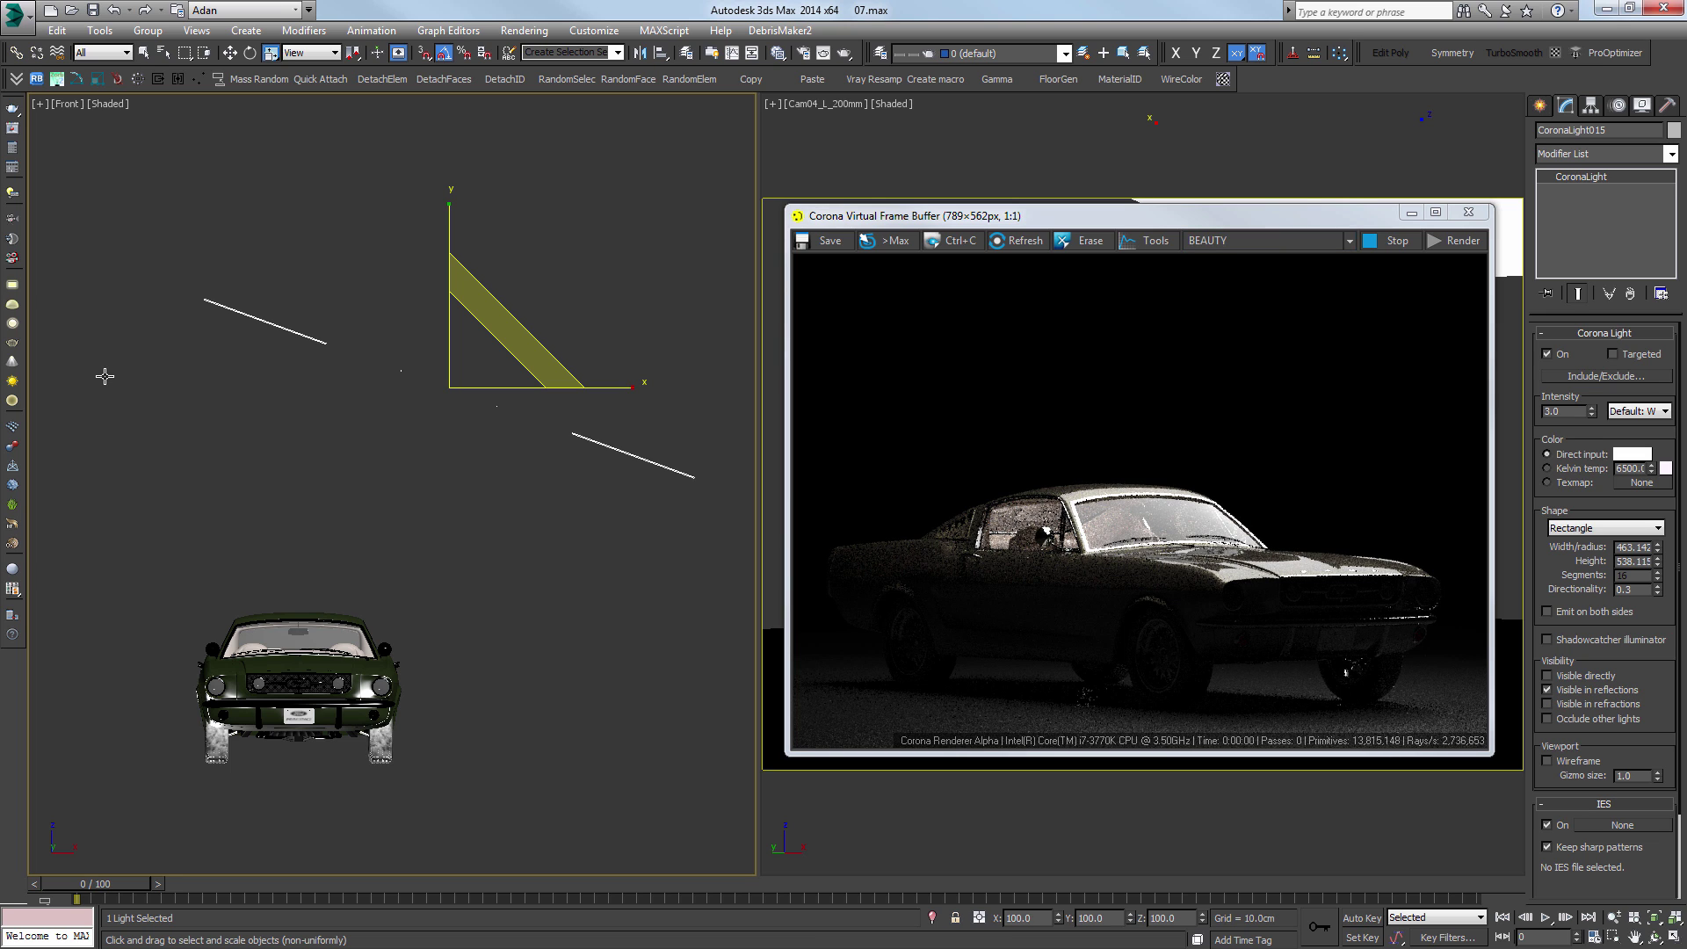
key(Delete)
key(shift+z)
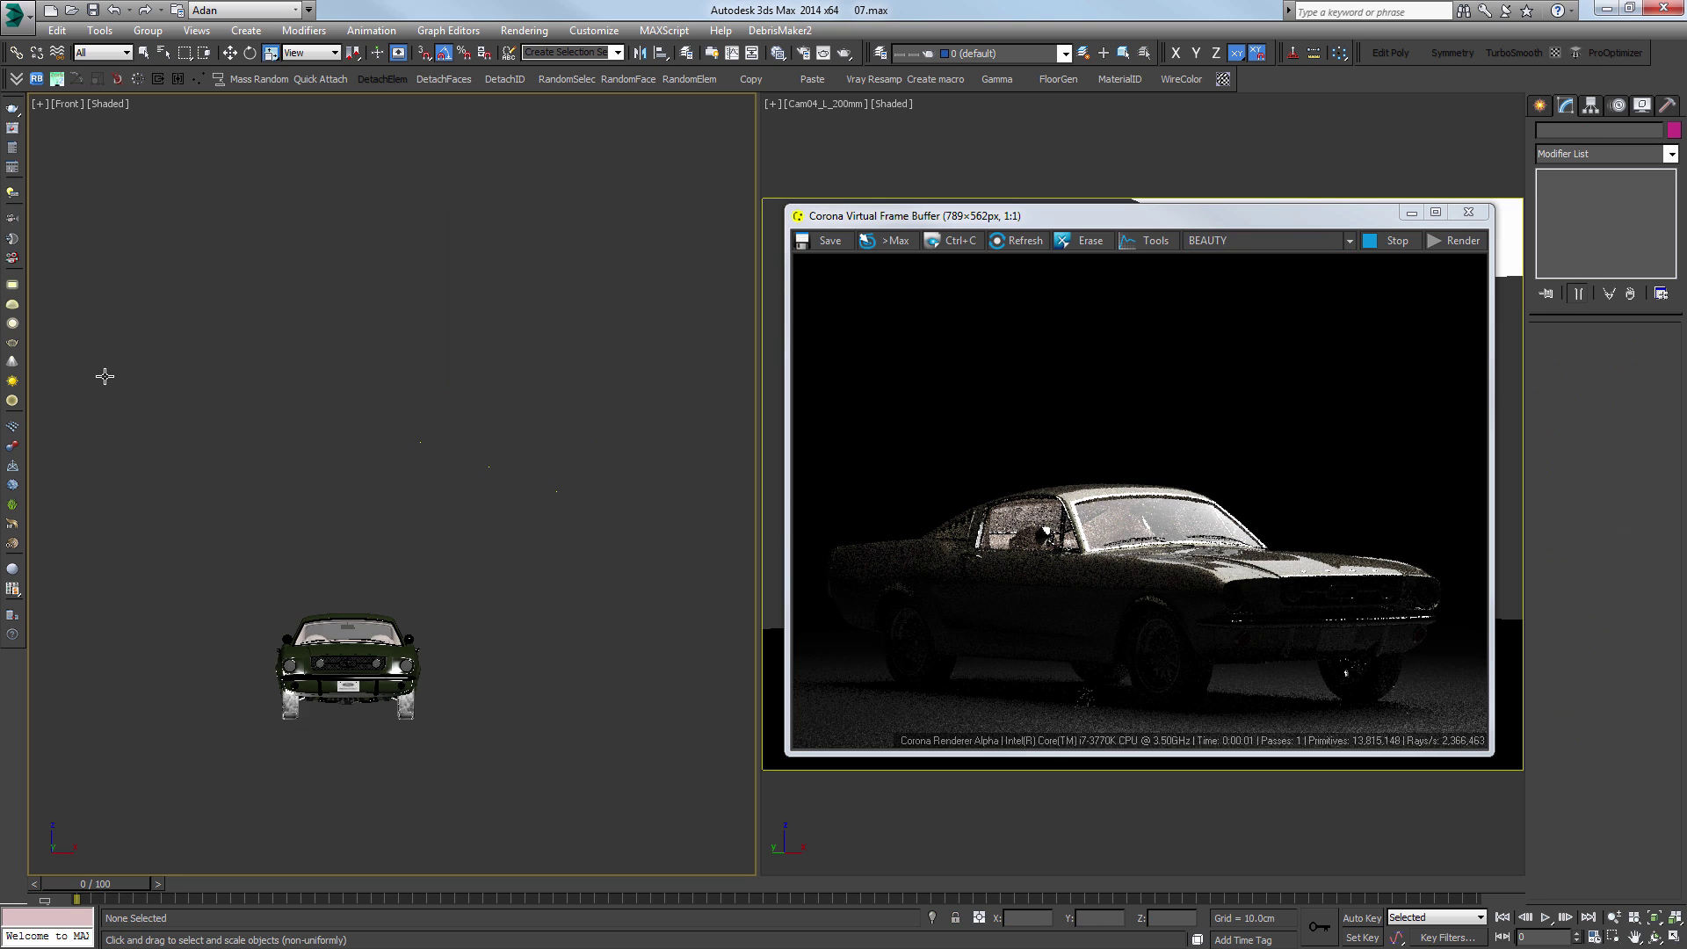
Step: Draw a new rectangular CoronaLight over the car in the front view and move it ahead of the car to about Y -416 cm
key(c)
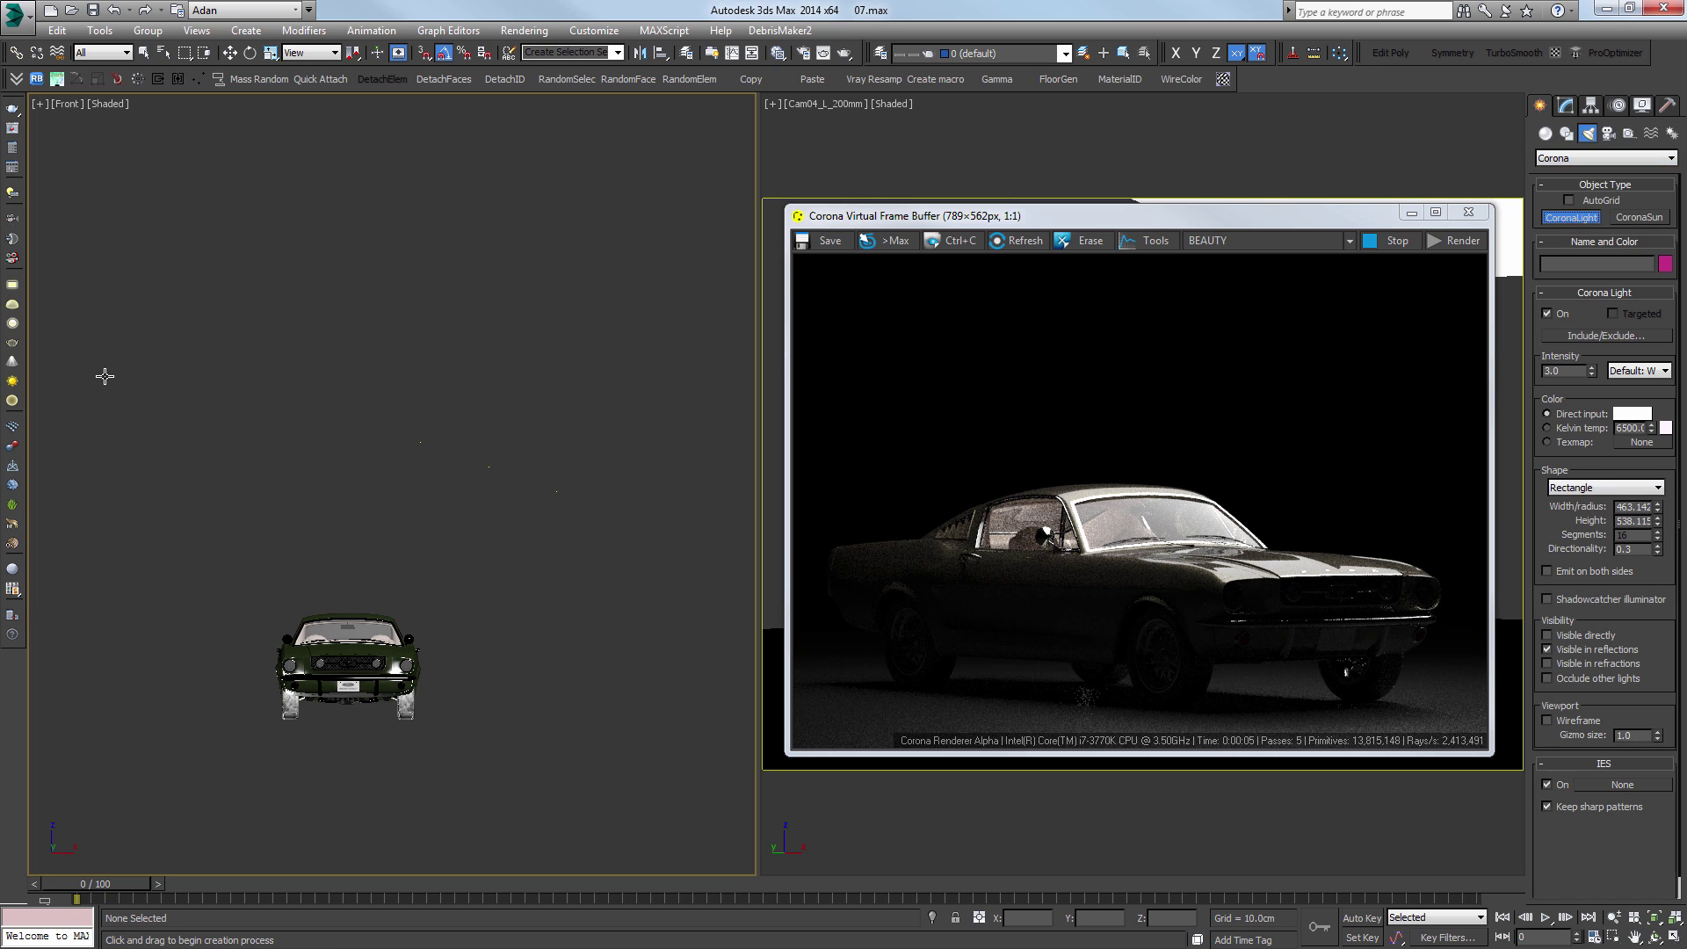
middle_drag(262, 619, 294, 568)
drag(294, 567, 472, 684)
alt+middle_drag(219, 527, 378, 588)
key(w)
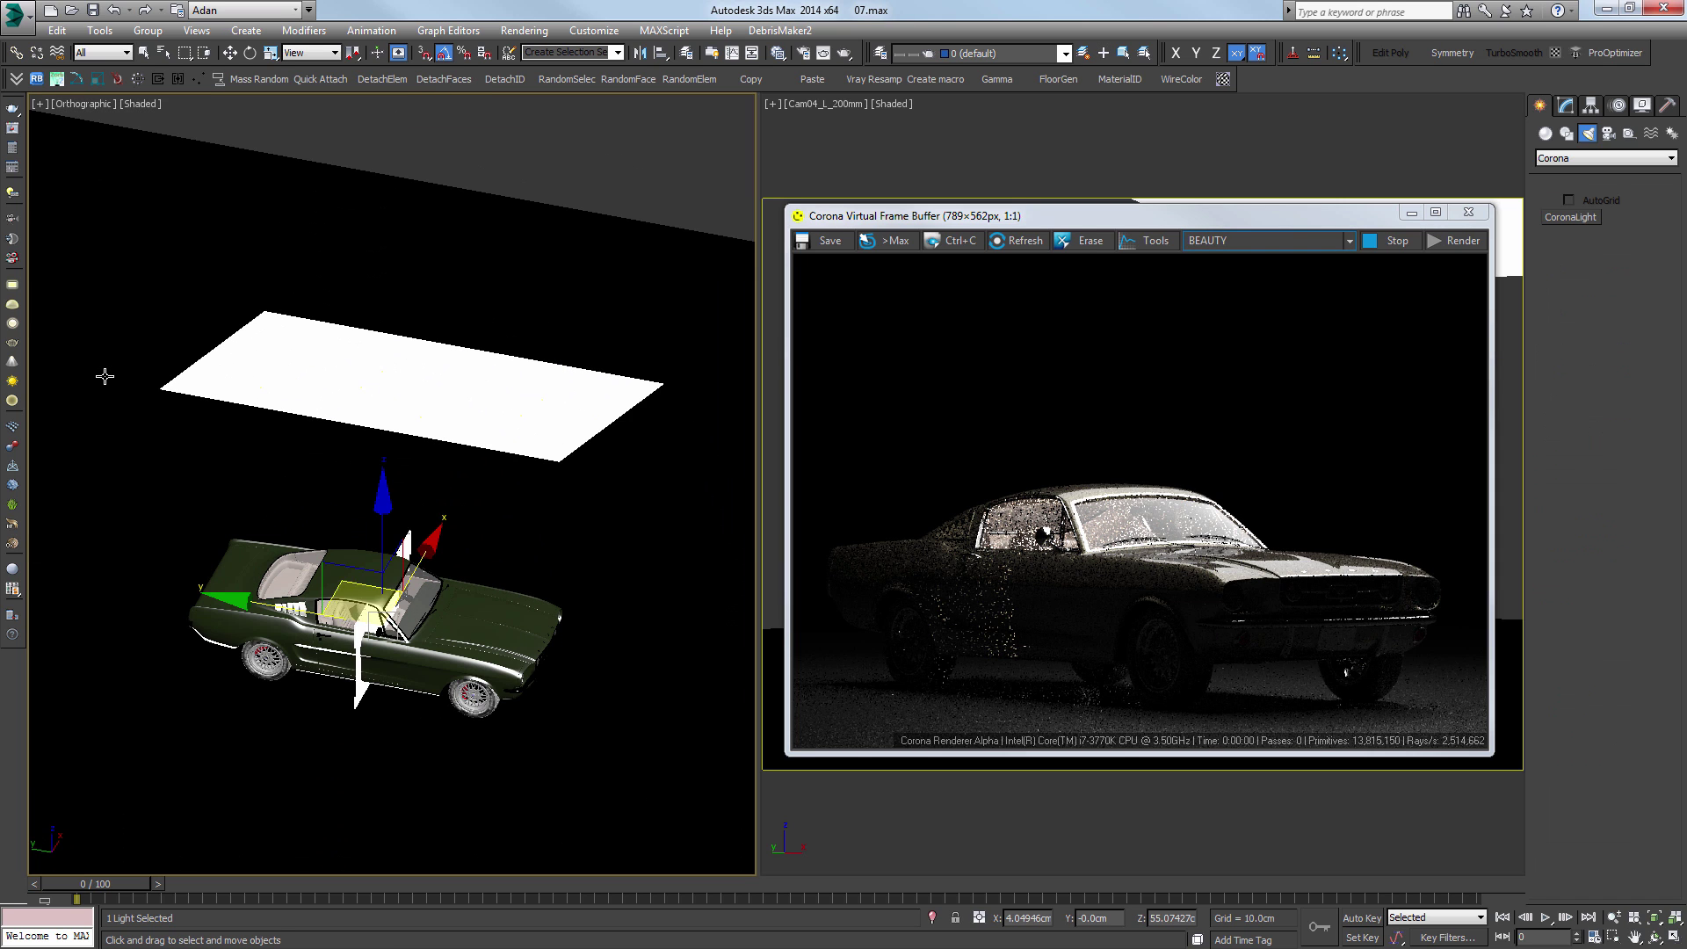
drag(290, 608, 599, 665)
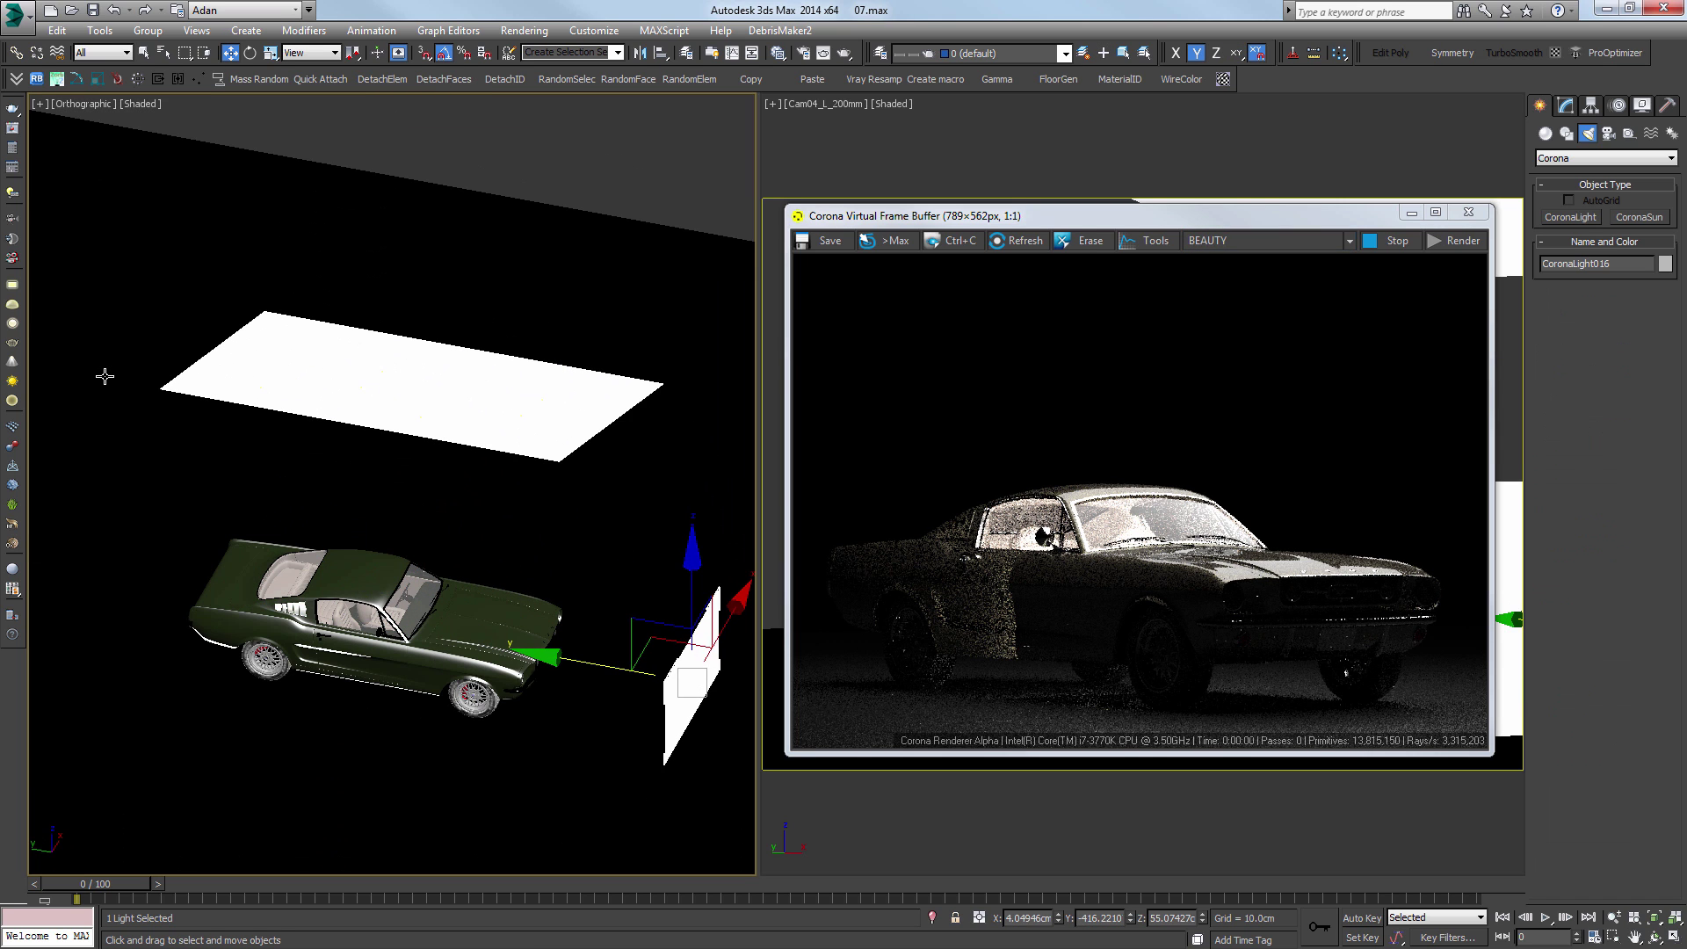
Step: Tilt the light in front of the car and raise it to about Y -361 cm, Z 188 cm
middle_drag(599, 665, 372, 619)
alt+middle_drag(105, 376, 105, 376)
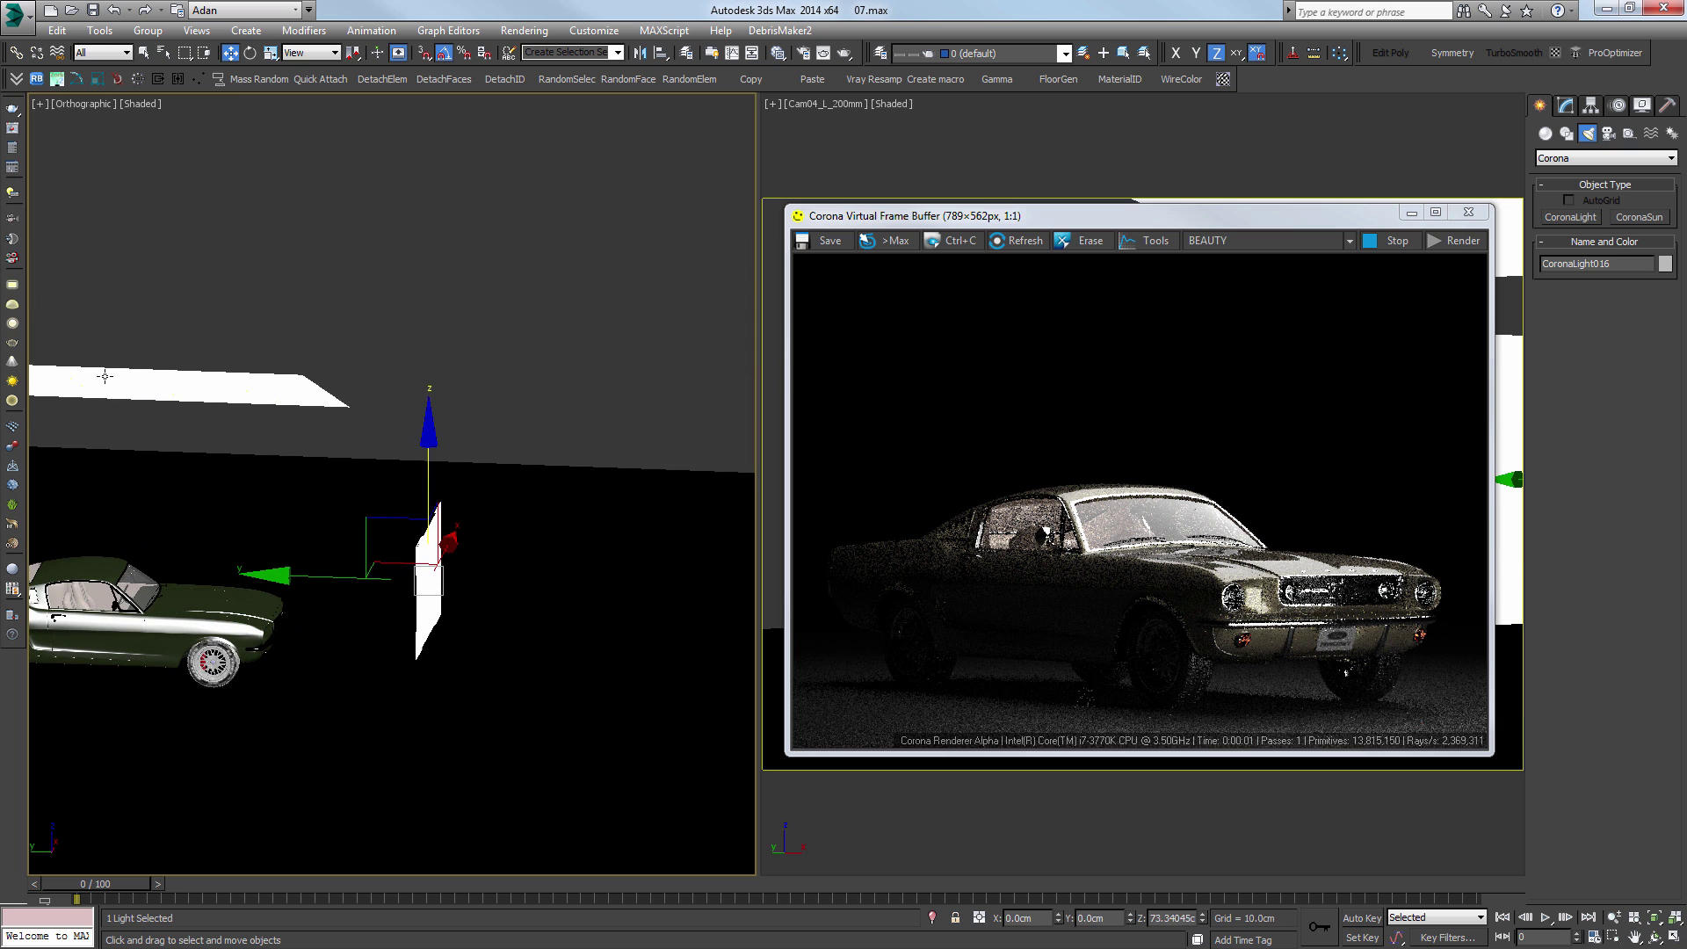
key(e)
drag(542, 489, 494, 434)
key(w)
drag(378, 507, 360, 492)
mouse_move(105, 376)
middle_down()
mouse_move(172, 331)
mouse_move(104, 376)
middle_up()
key(f)
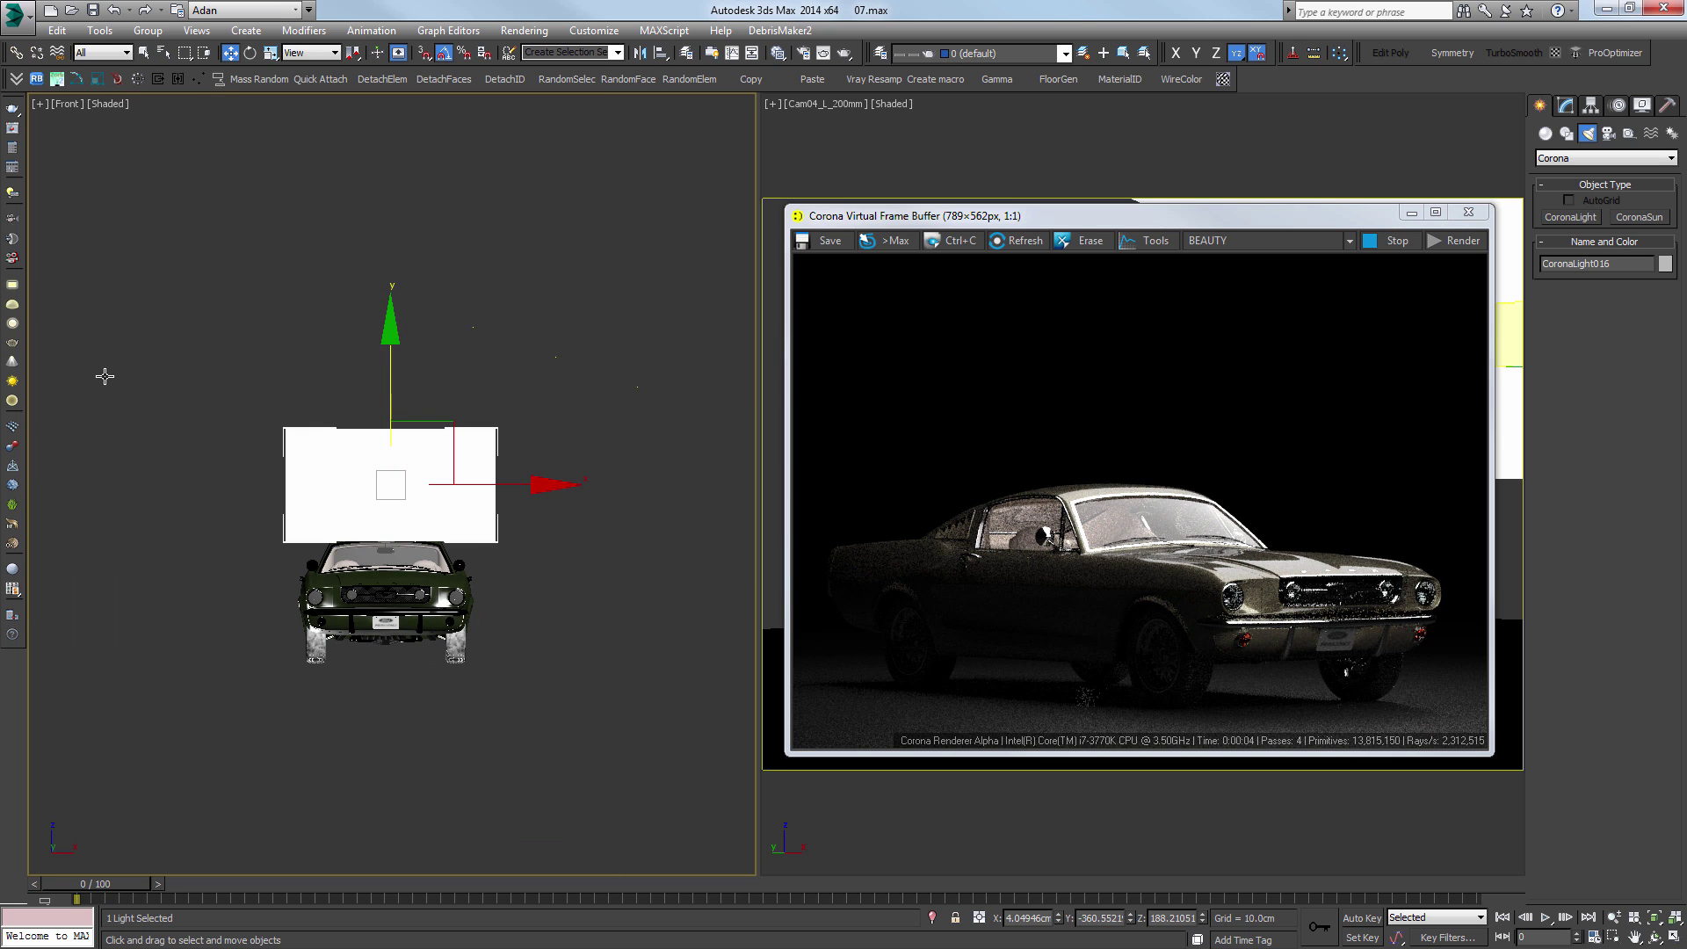
Step: Copy the overhead light to the opposite side of the car, tilt the copy to face the car, and place it at about X -371 cm, Z 259 cm
click(514, 341)
scroll(596, 381, down, 3)
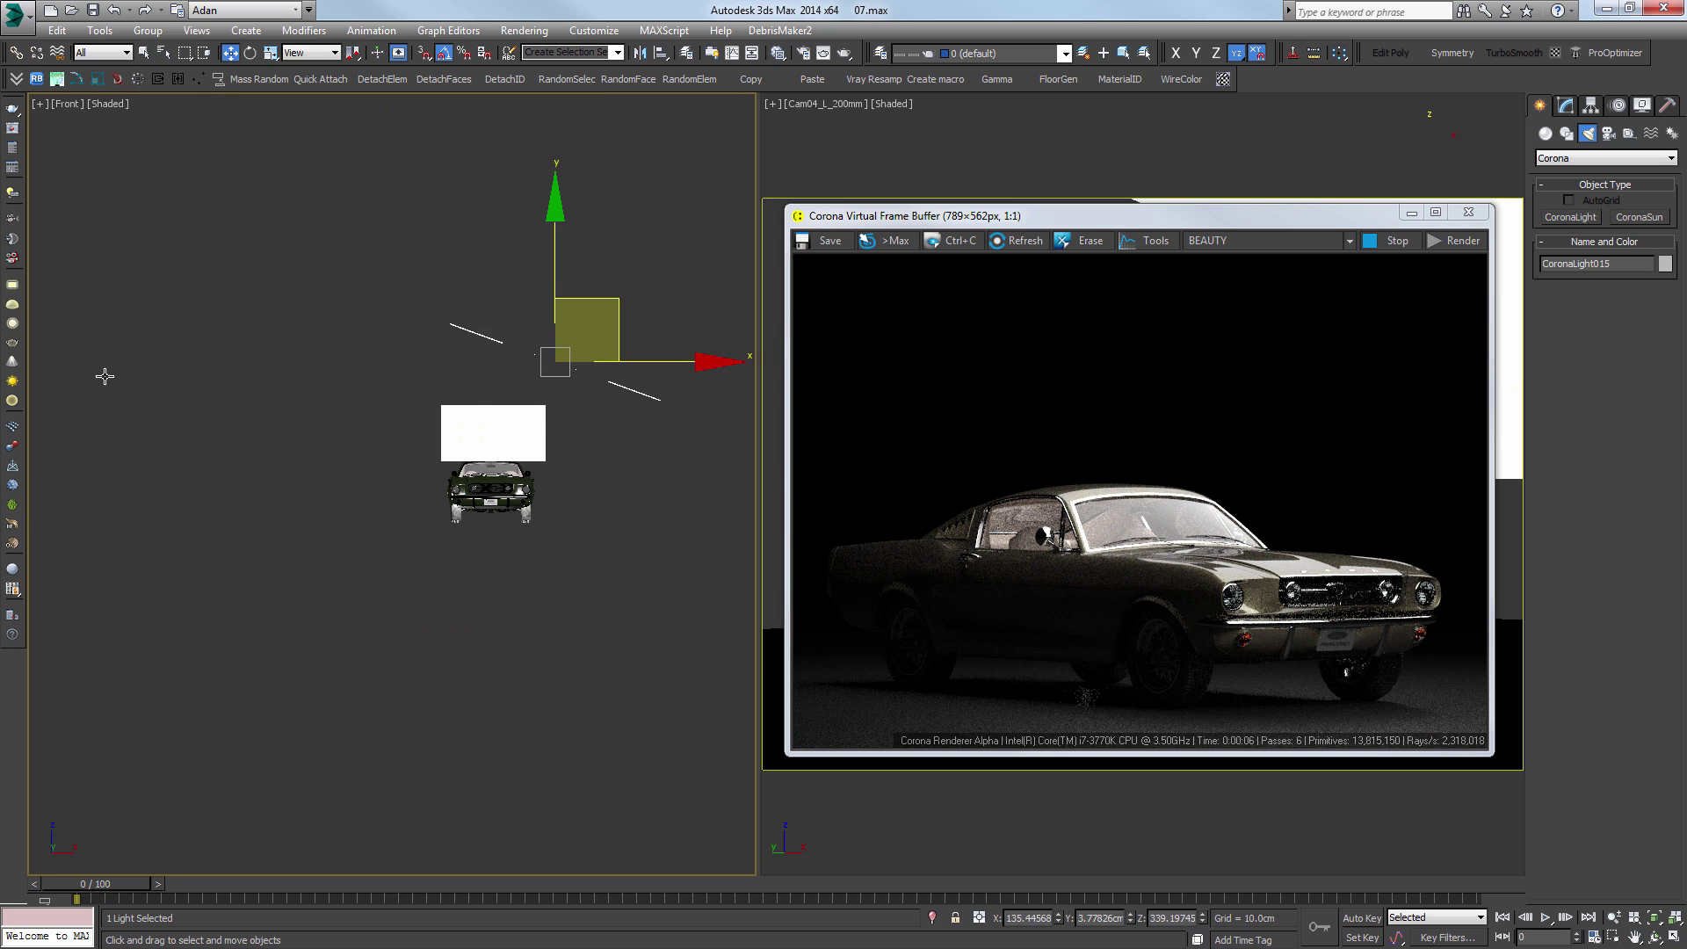
mouse_move(586, 331)
shift+mouse_down()
mouse_move(230, 429)
mouse_move(247, 425)
shift+mouse_up()
key(Return)
key(e)
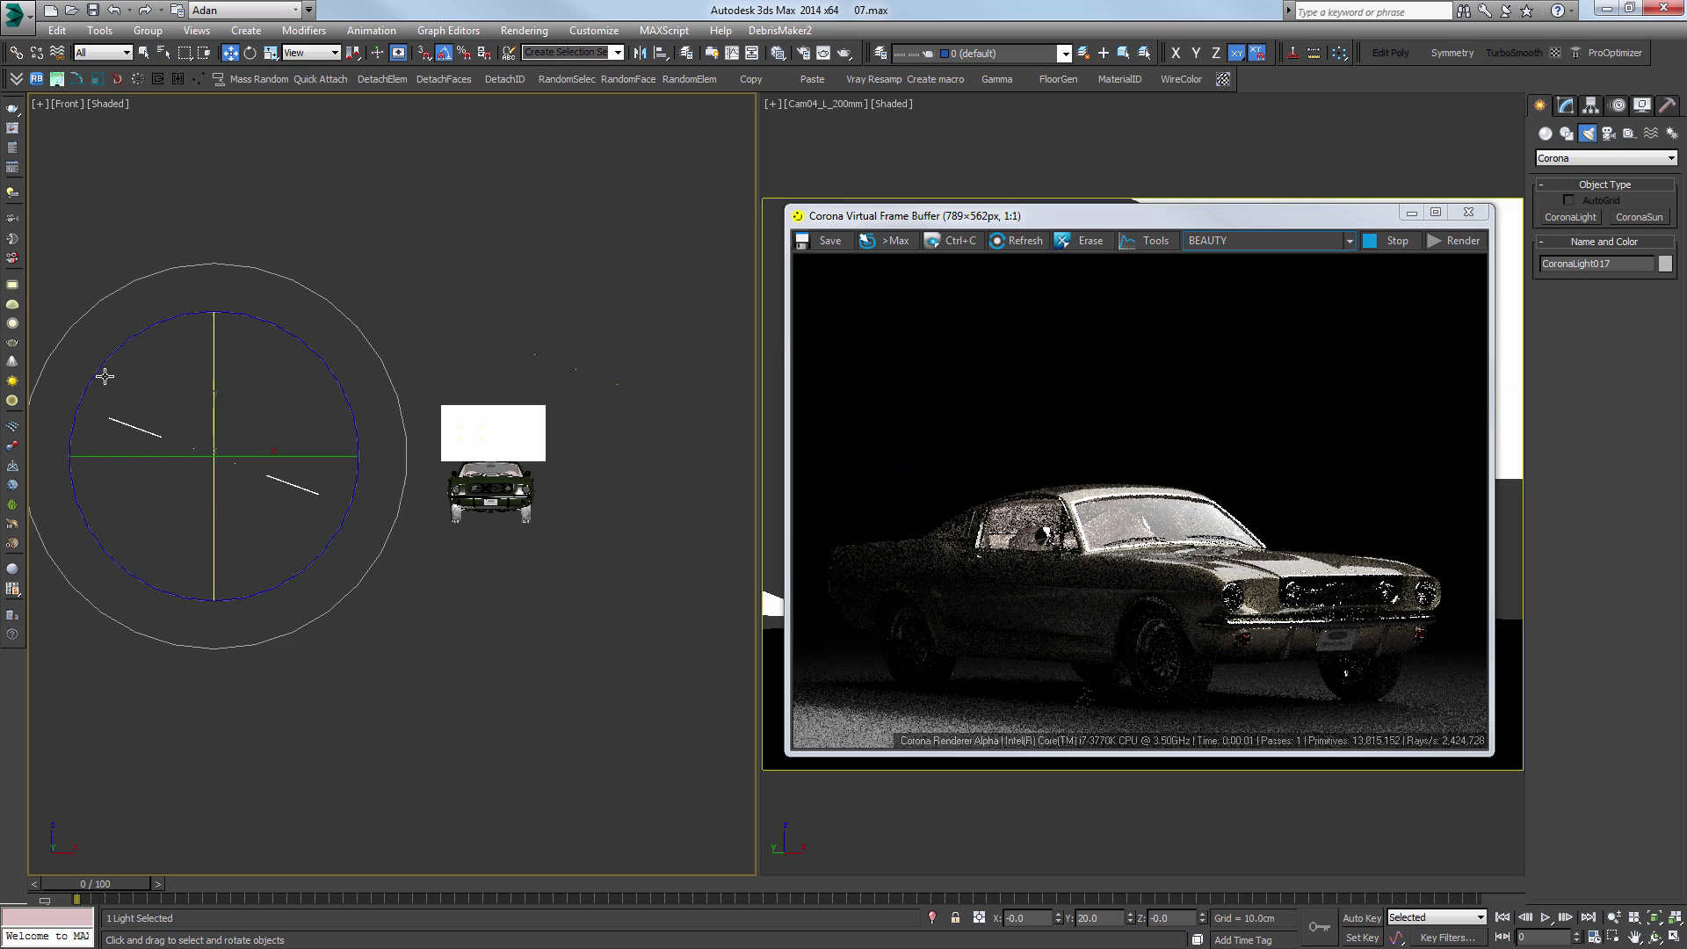
mouse_move(351, 412)
mouse_down()
mouse_move(117, 369)
mouse_move(171, 318)
mouse_up()
drag(104, 376, 105, 376)
key(w)
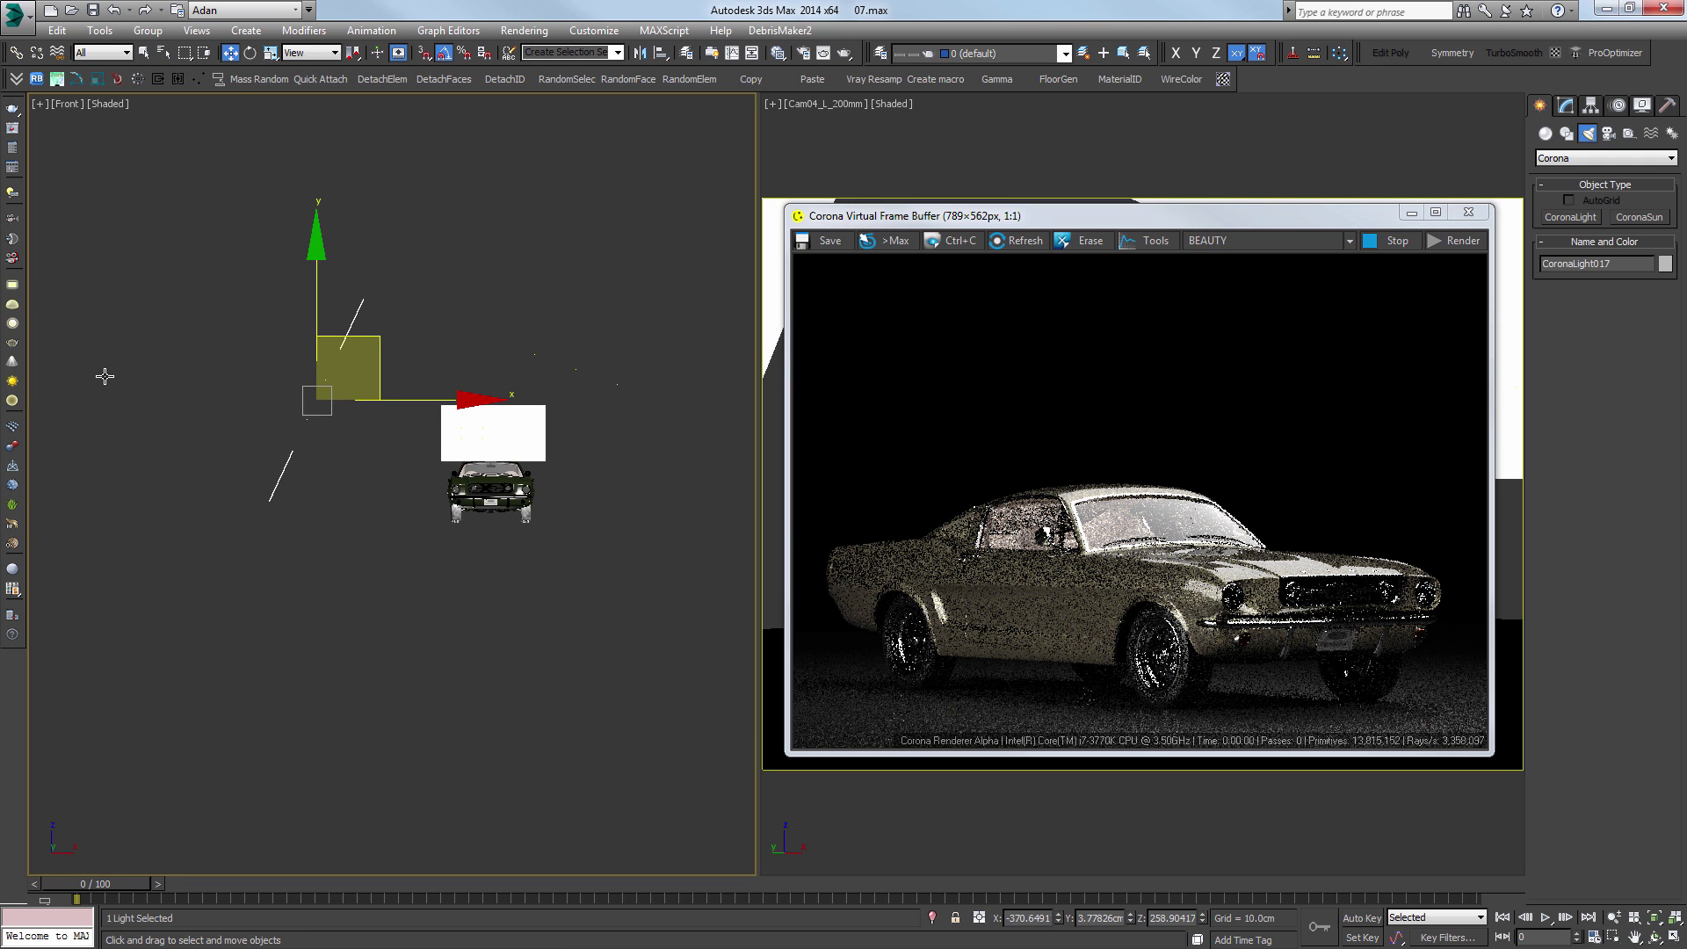
key(e)
drag(105, 376, 105, 376)
alt+middle_drag(104, 376, 105, 376)
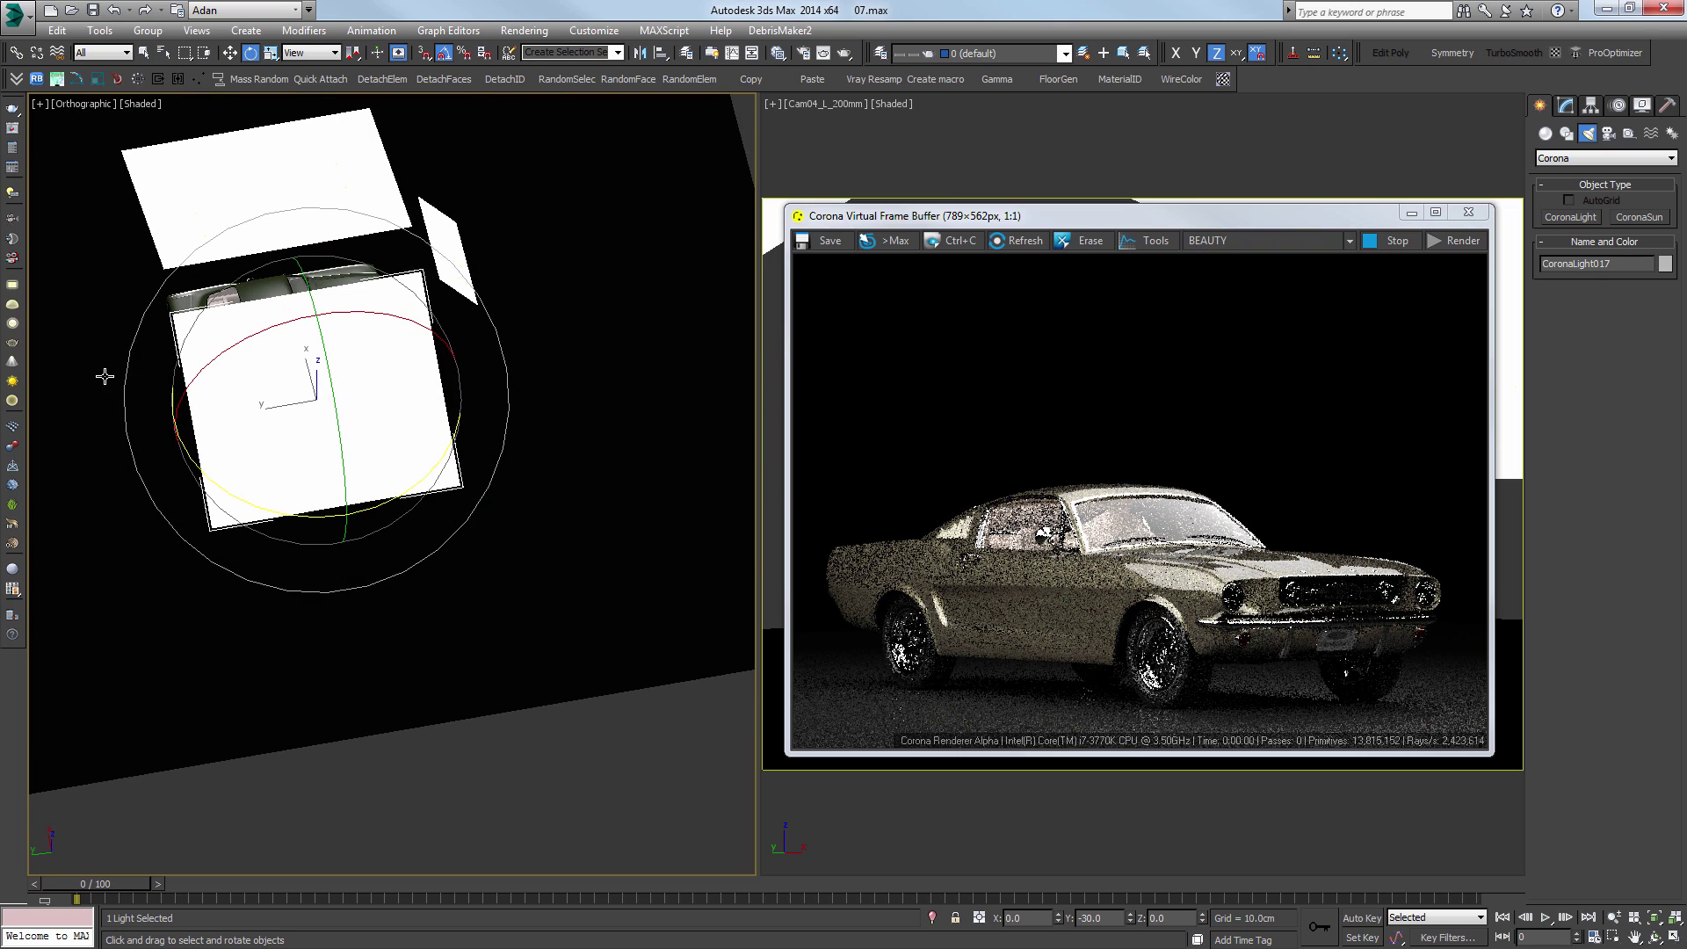
Step: Resize the copied side light to about 162 by 931 cm, then turn and move it to about X -330 cm, Y 227 cm
key(1)
drag(1656, 548, 1657, 694)
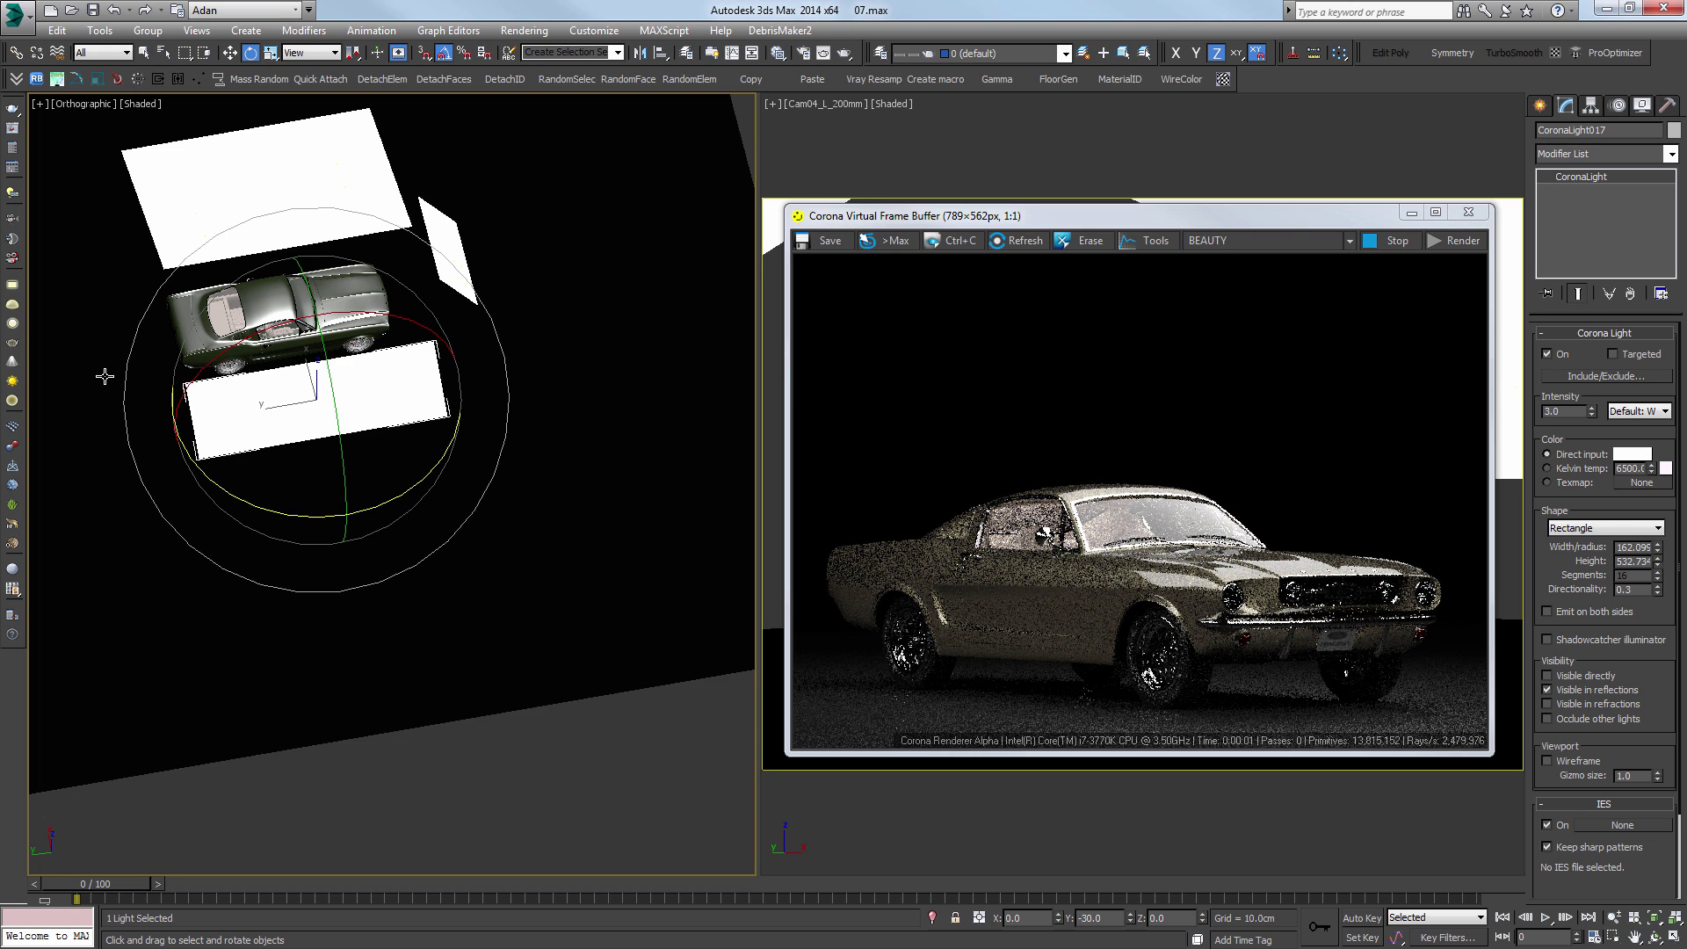
drag(1657, 562, 1656, 439)
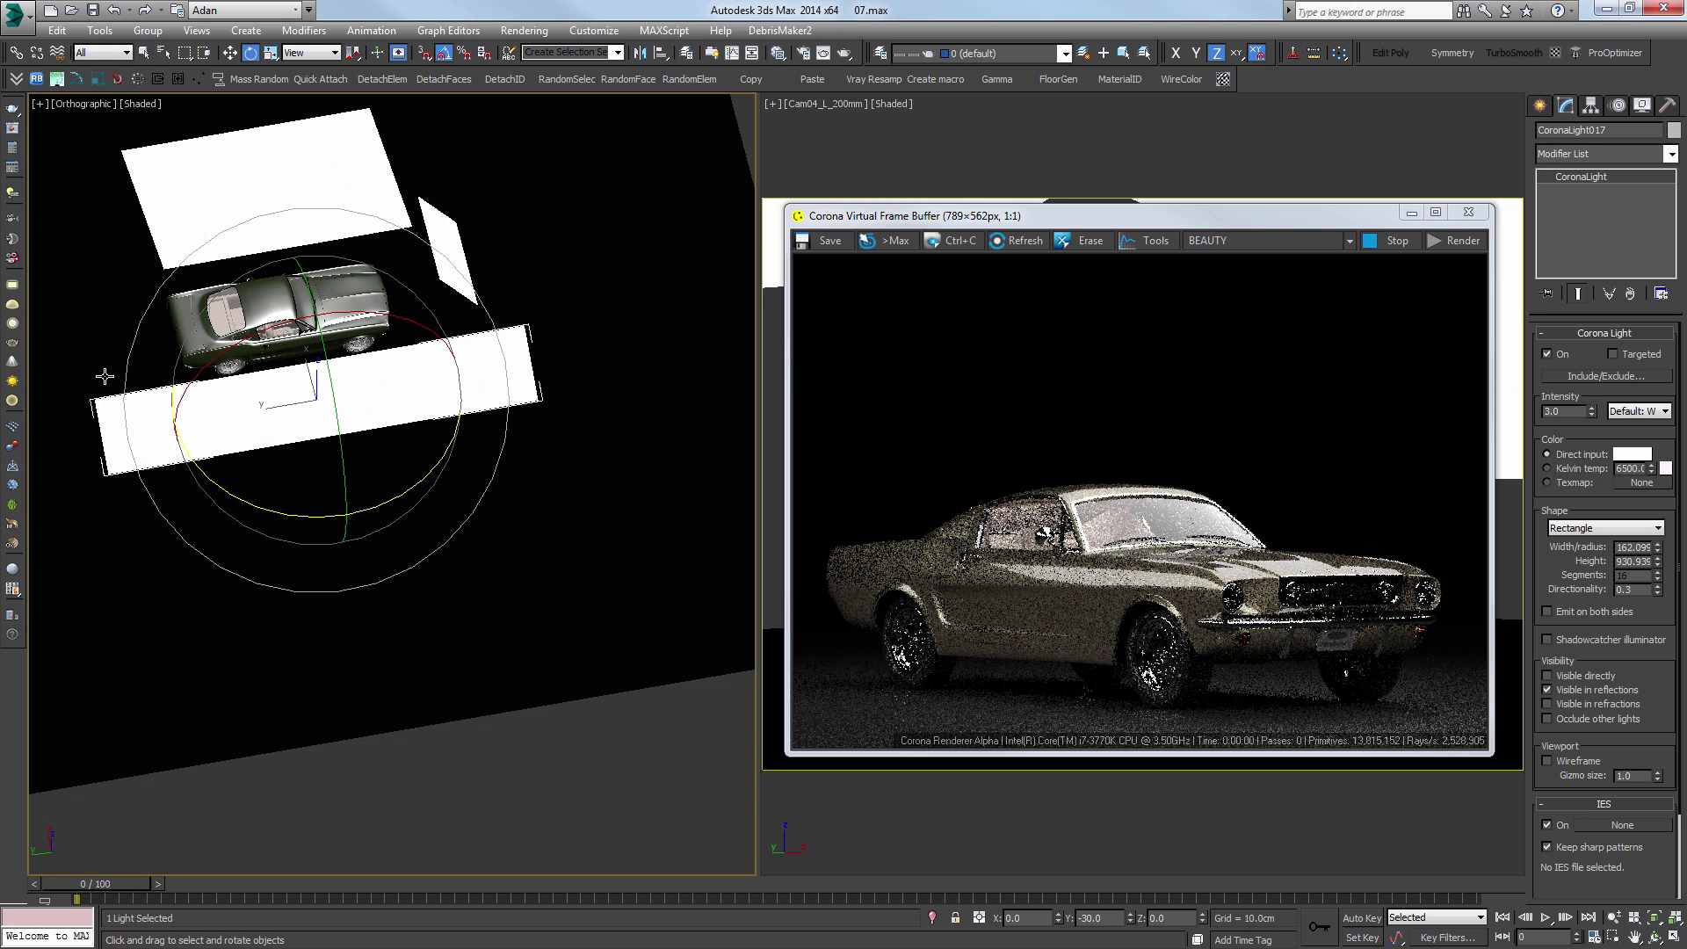
drag(105, 376, 0, 378)
key(w)
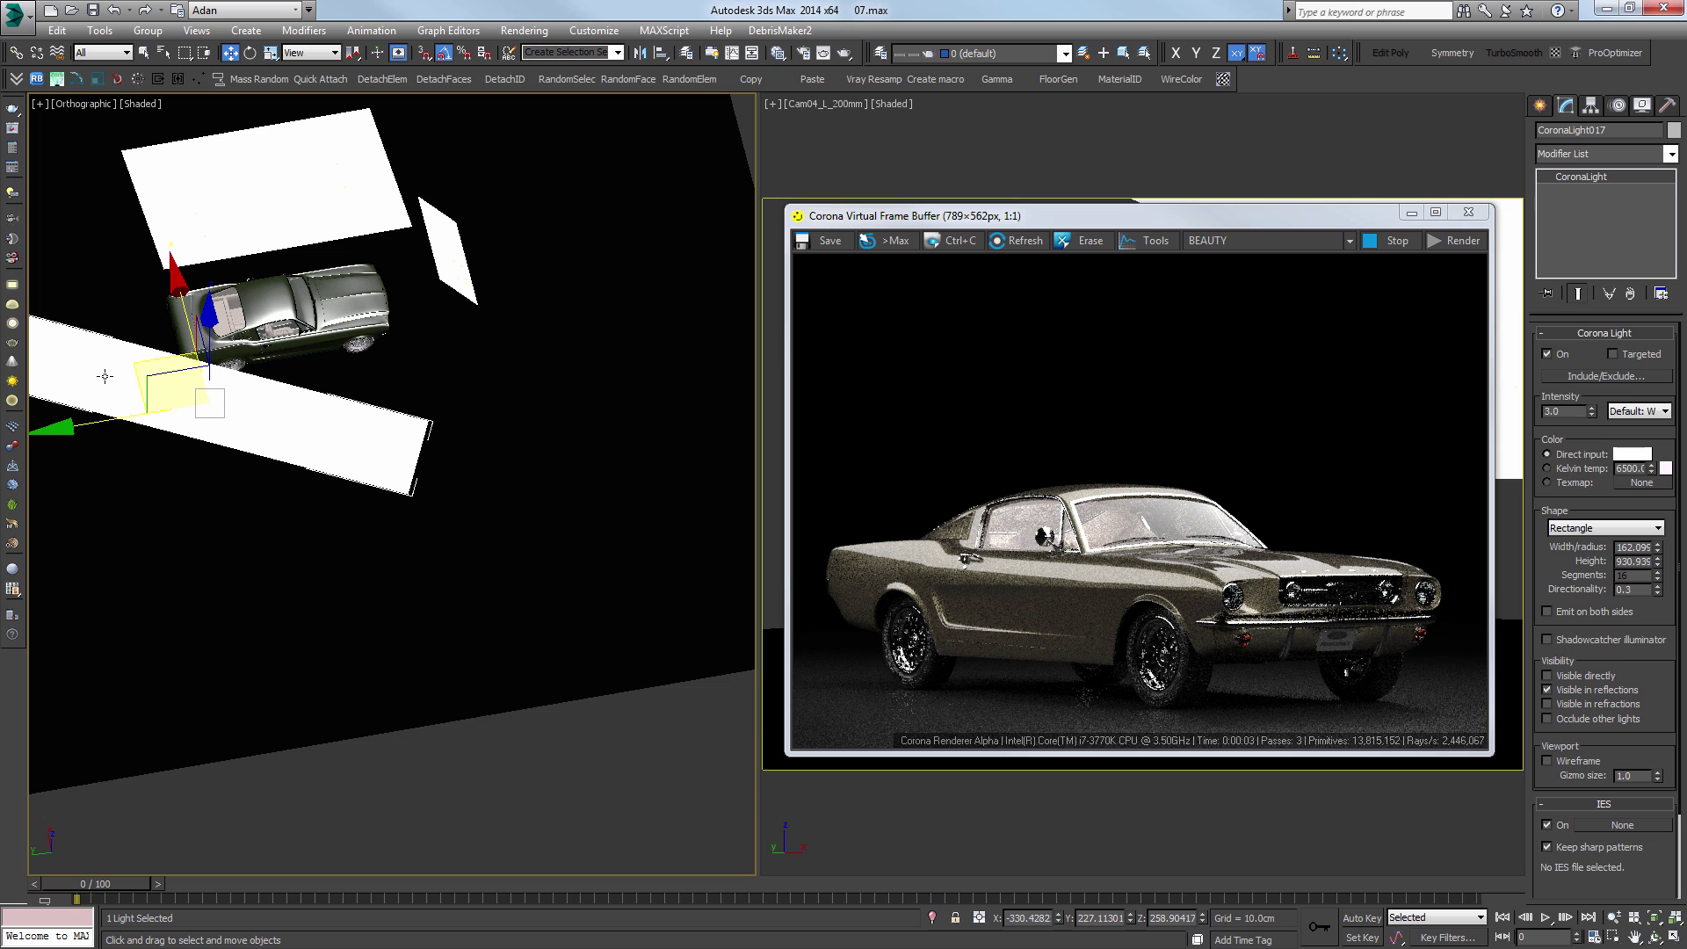
mouse_move(104, 376)
alt+middle_down()
mouse_move(61, 308)
mouse_move(35, 298)
mouse_move(46, 202)
alt+middle_up()
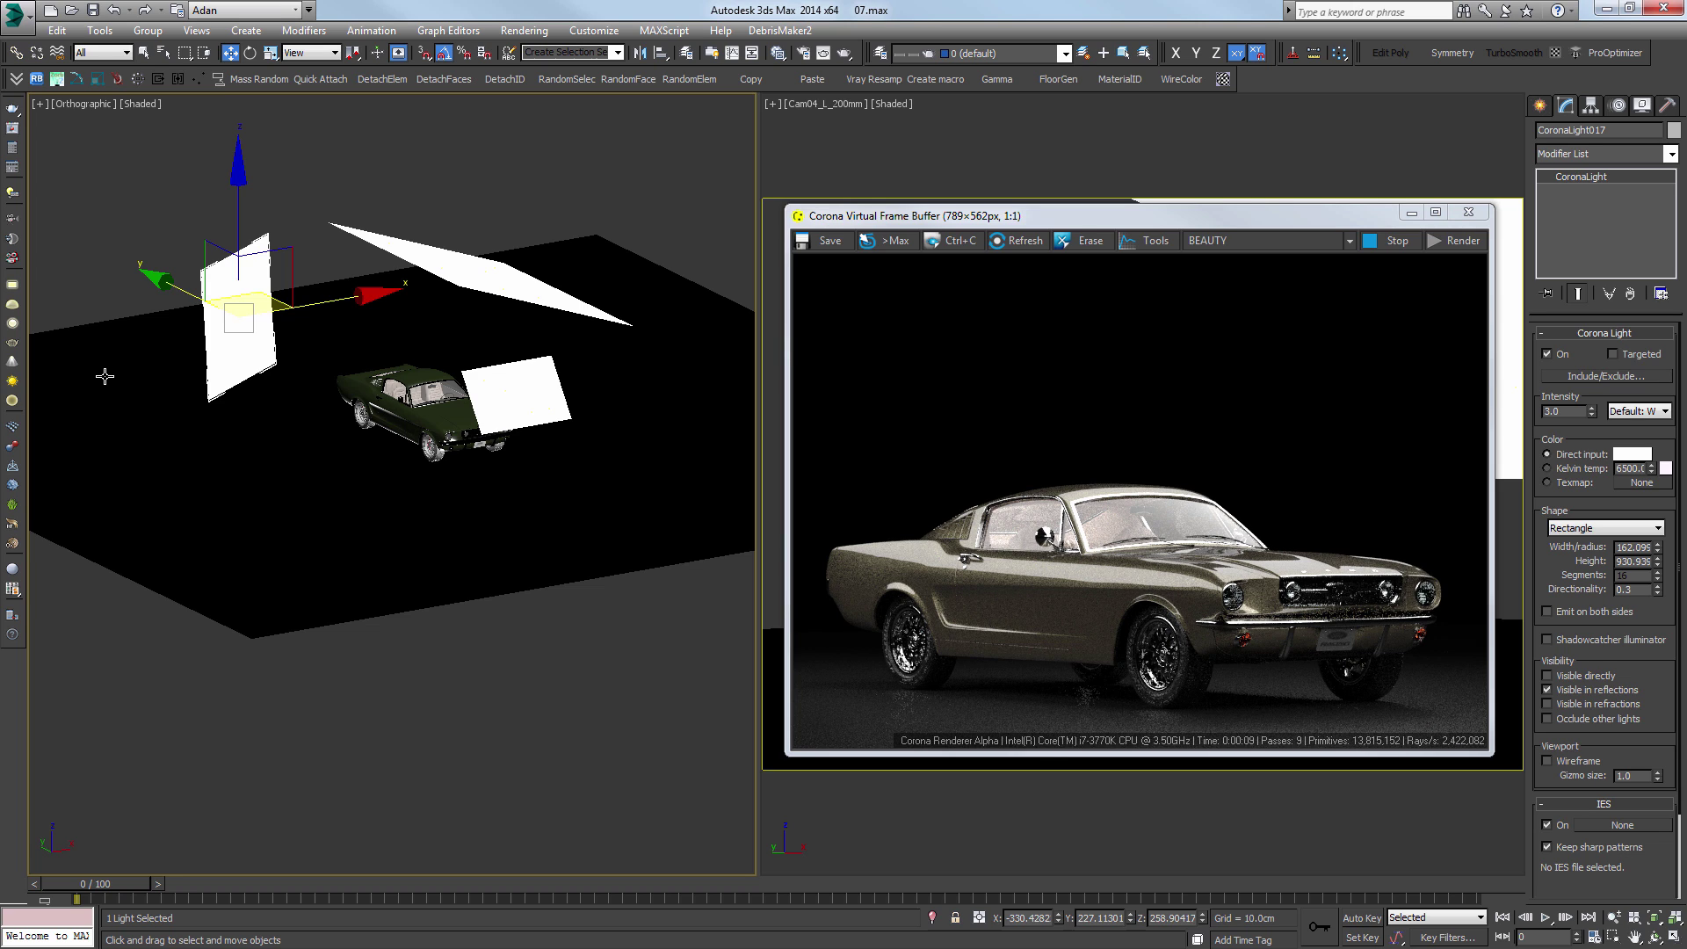
Step: Select all objects on the Chapa layer and open the material editor
key(ctrl+d)
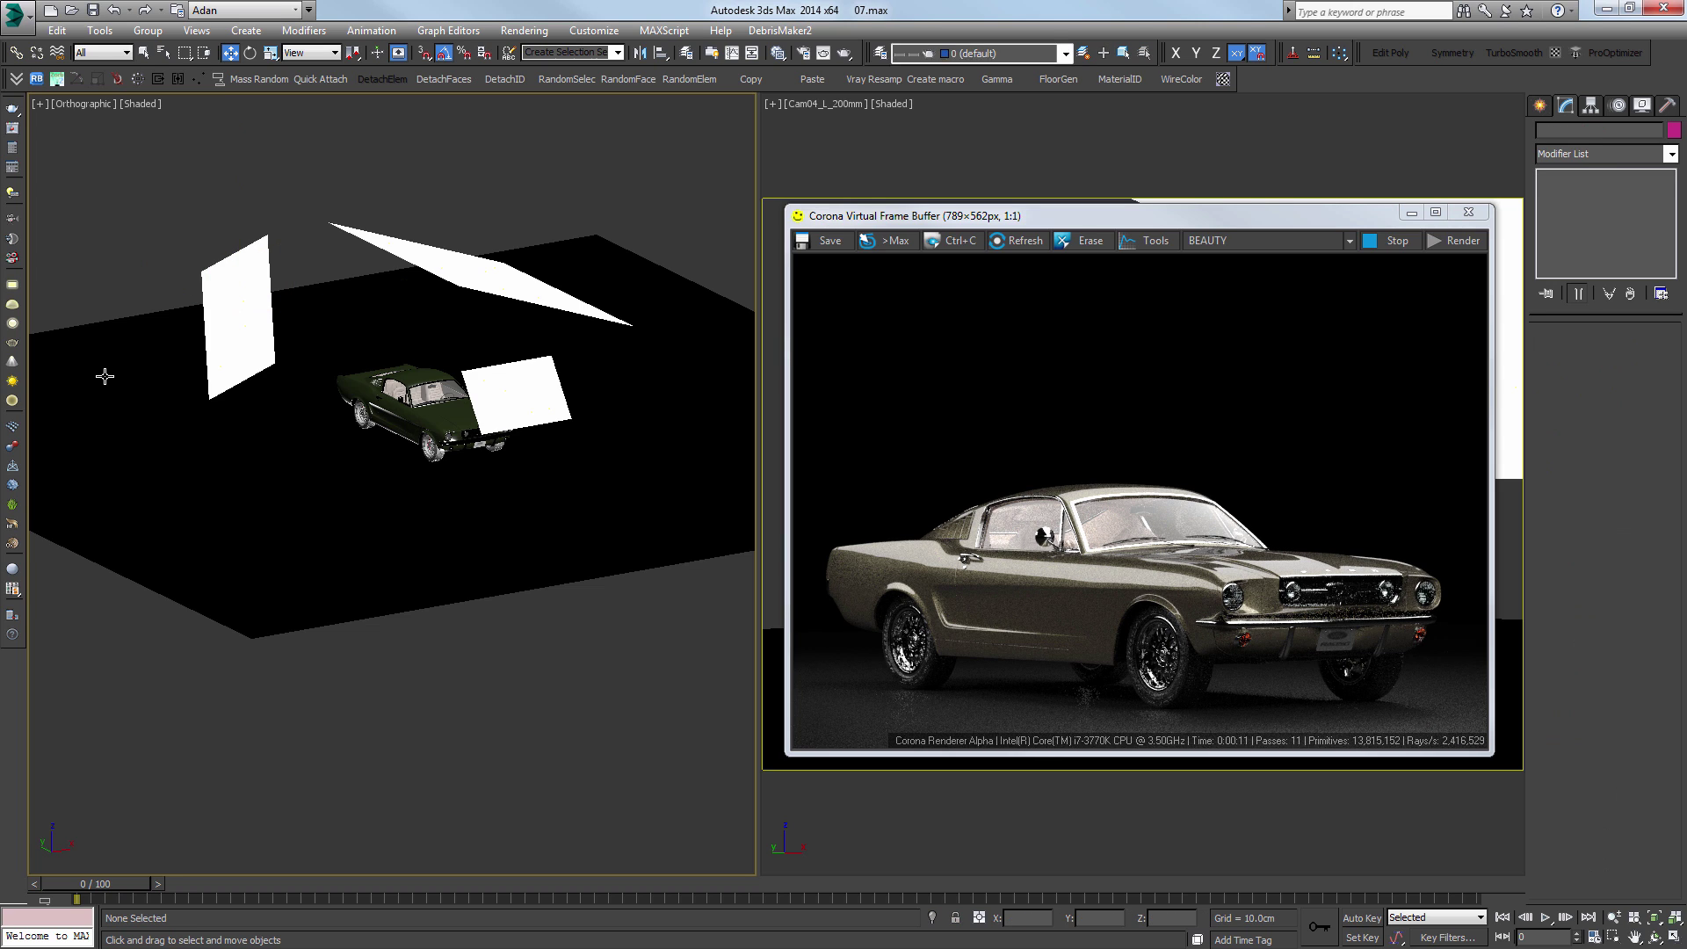
click(879, 53)
click(1055, 207)
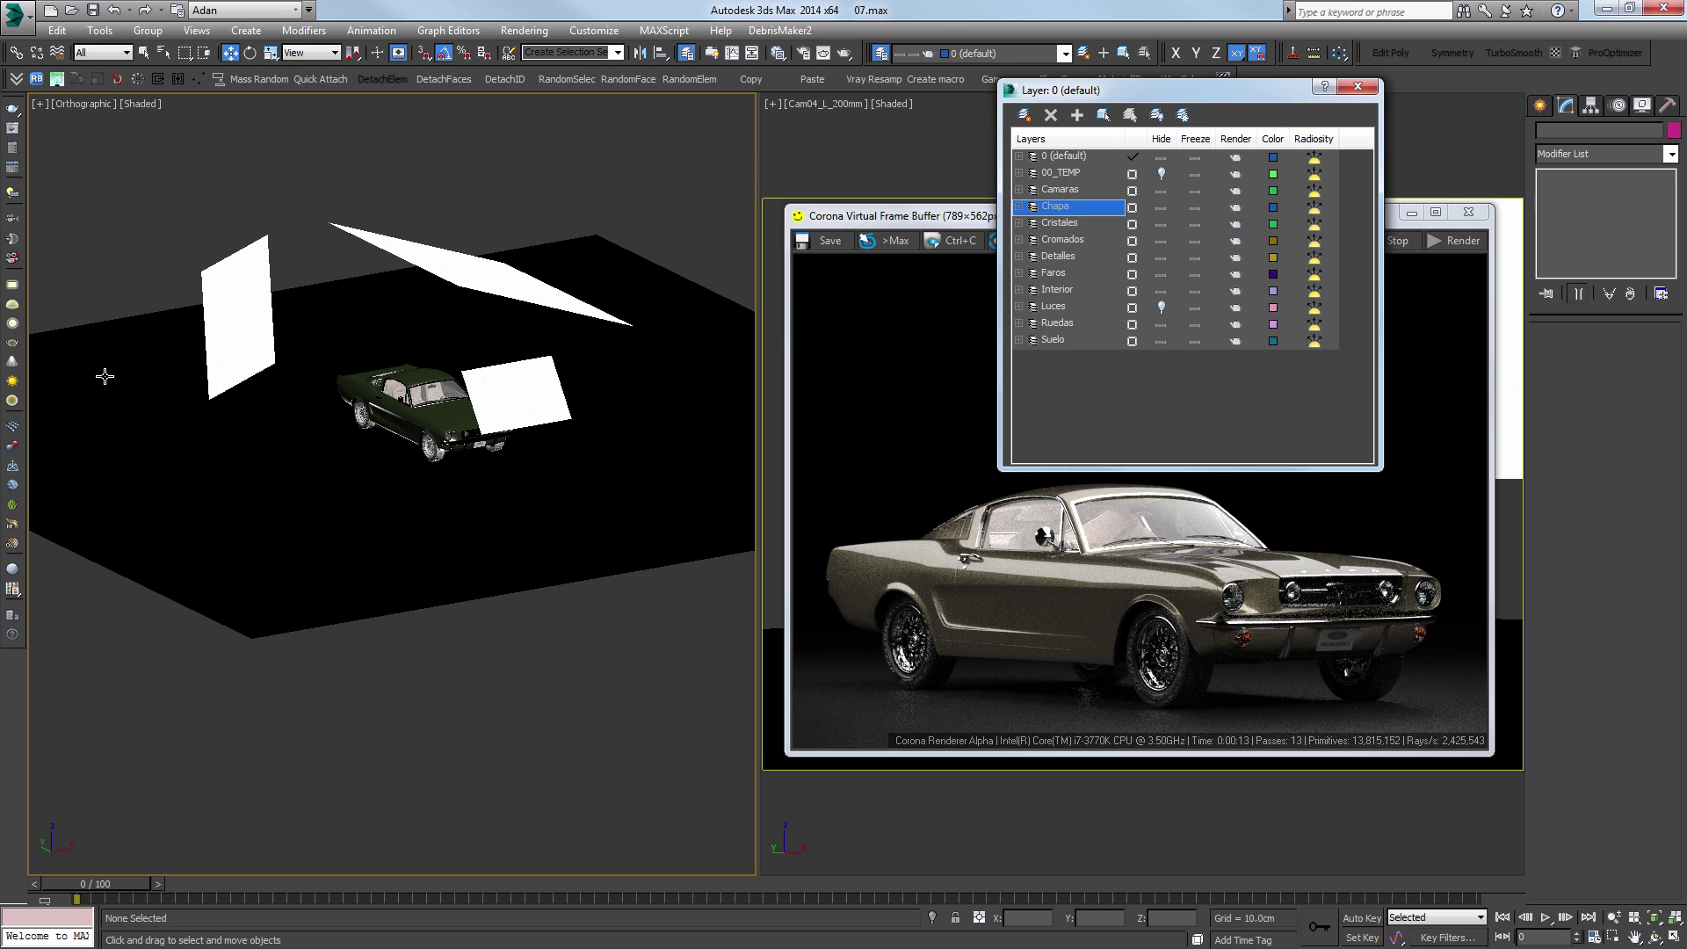
click(1103, 115)
key(alt+l)
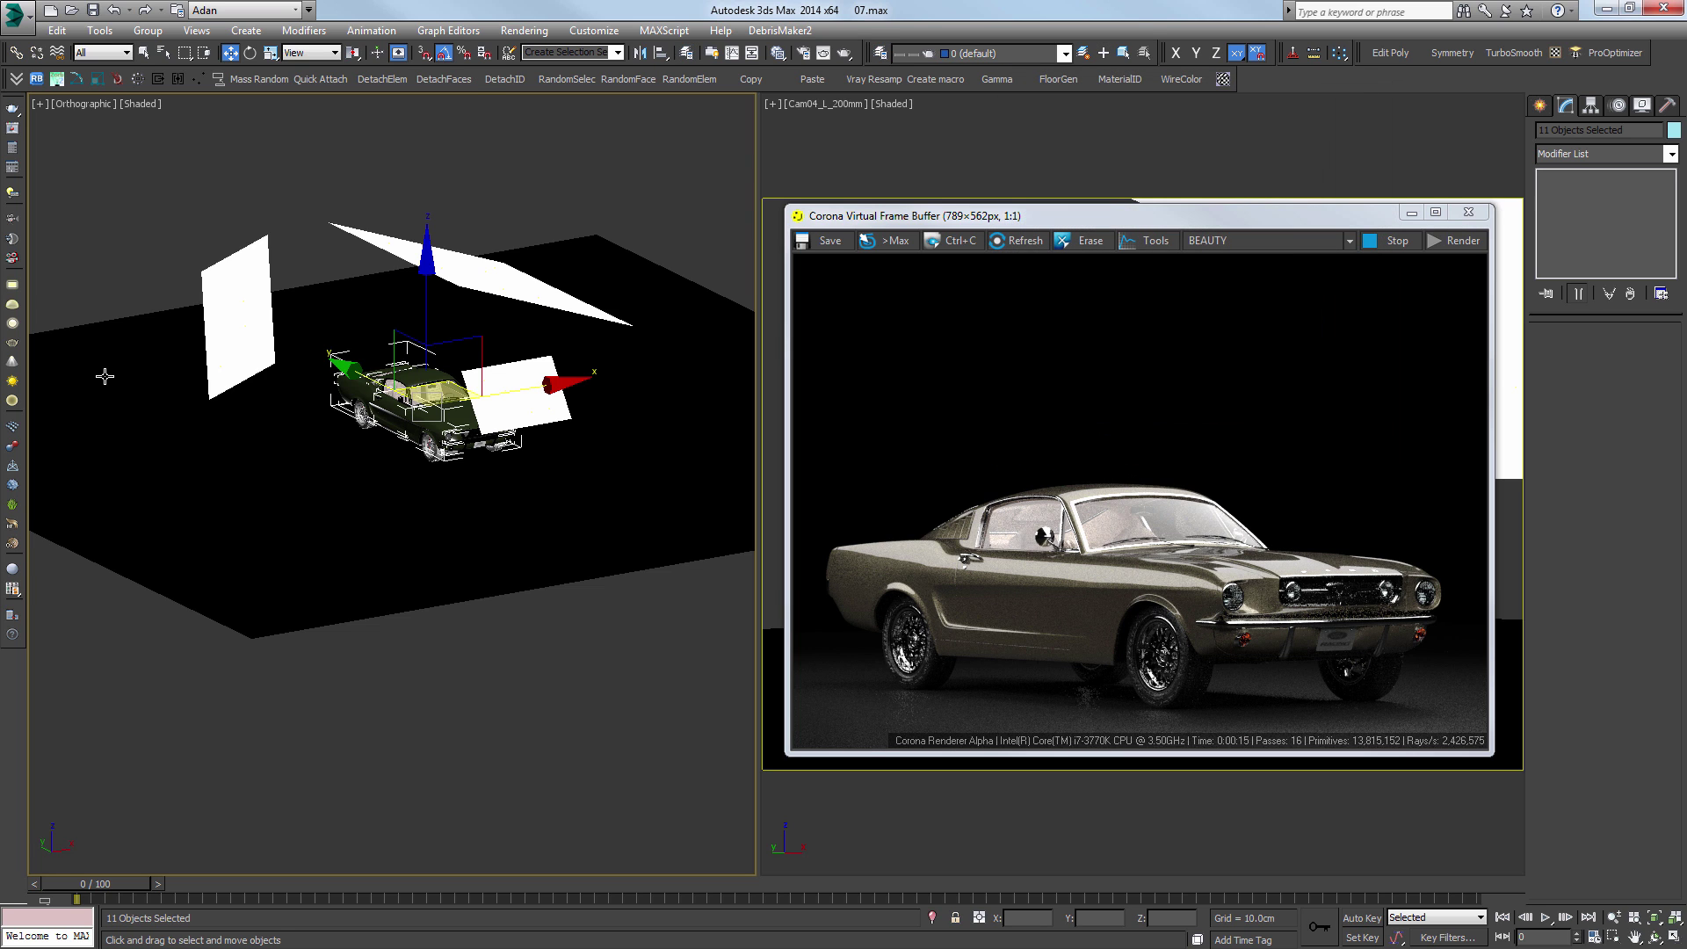
key(m)
Step: Assign the Carpaint_Rubi material to the selected car body objects
middle_drag(422, 479, 366, 338)
scroll(367, 338, up, 4)
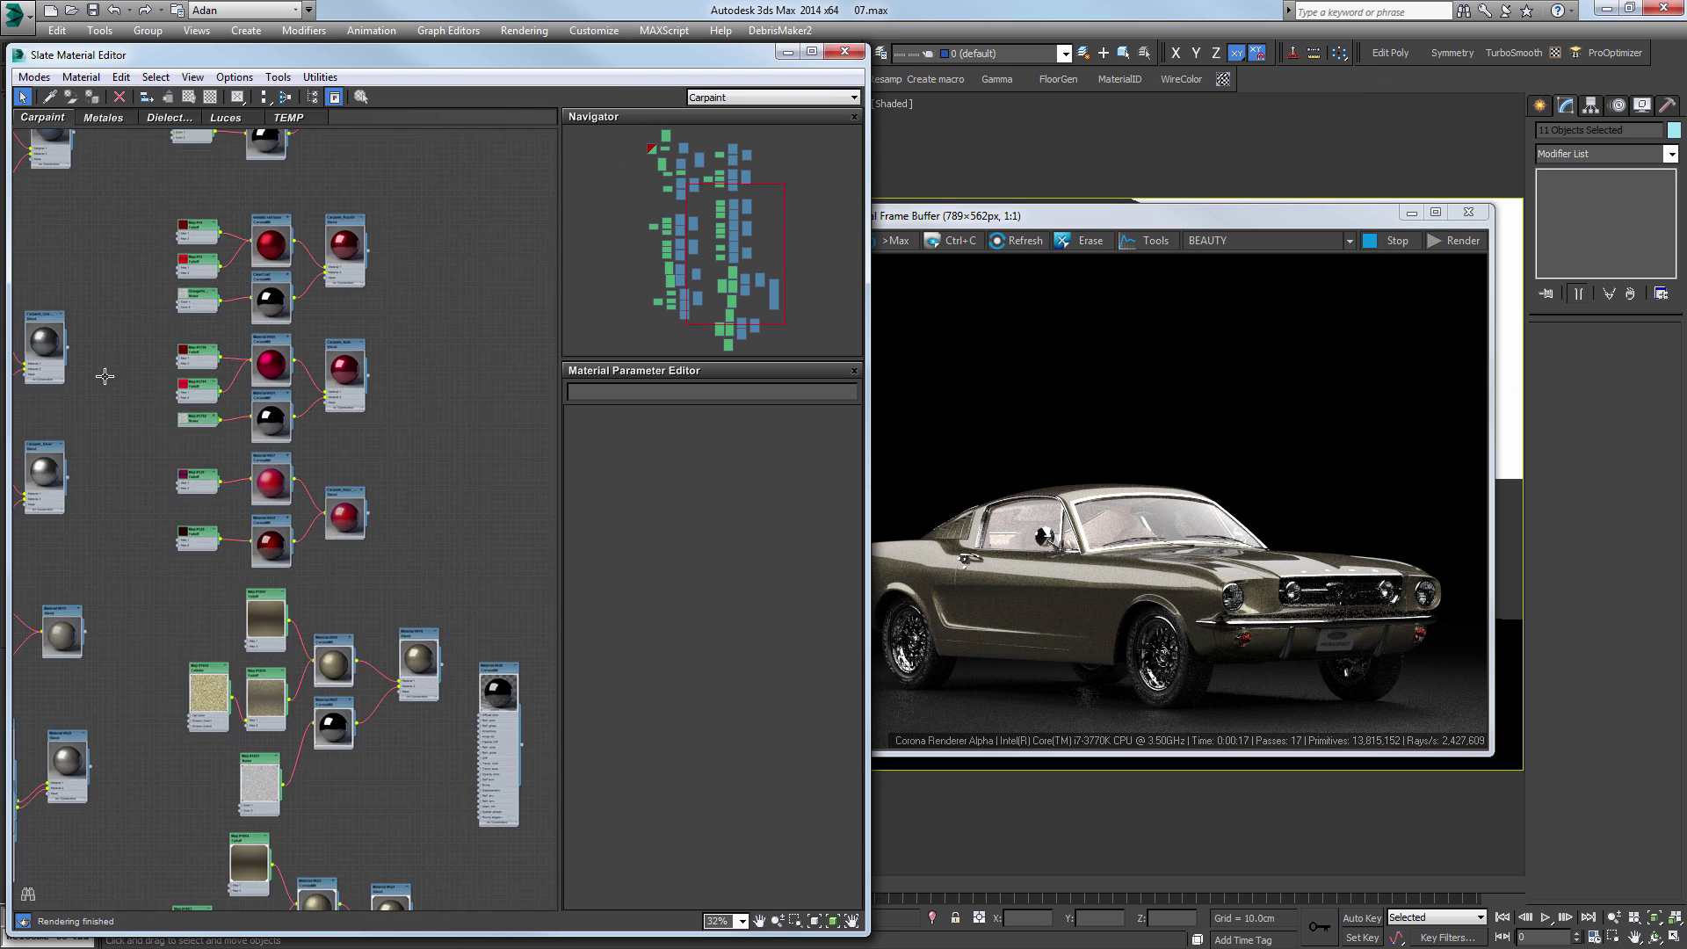
double_click(337, 354)
key(a)
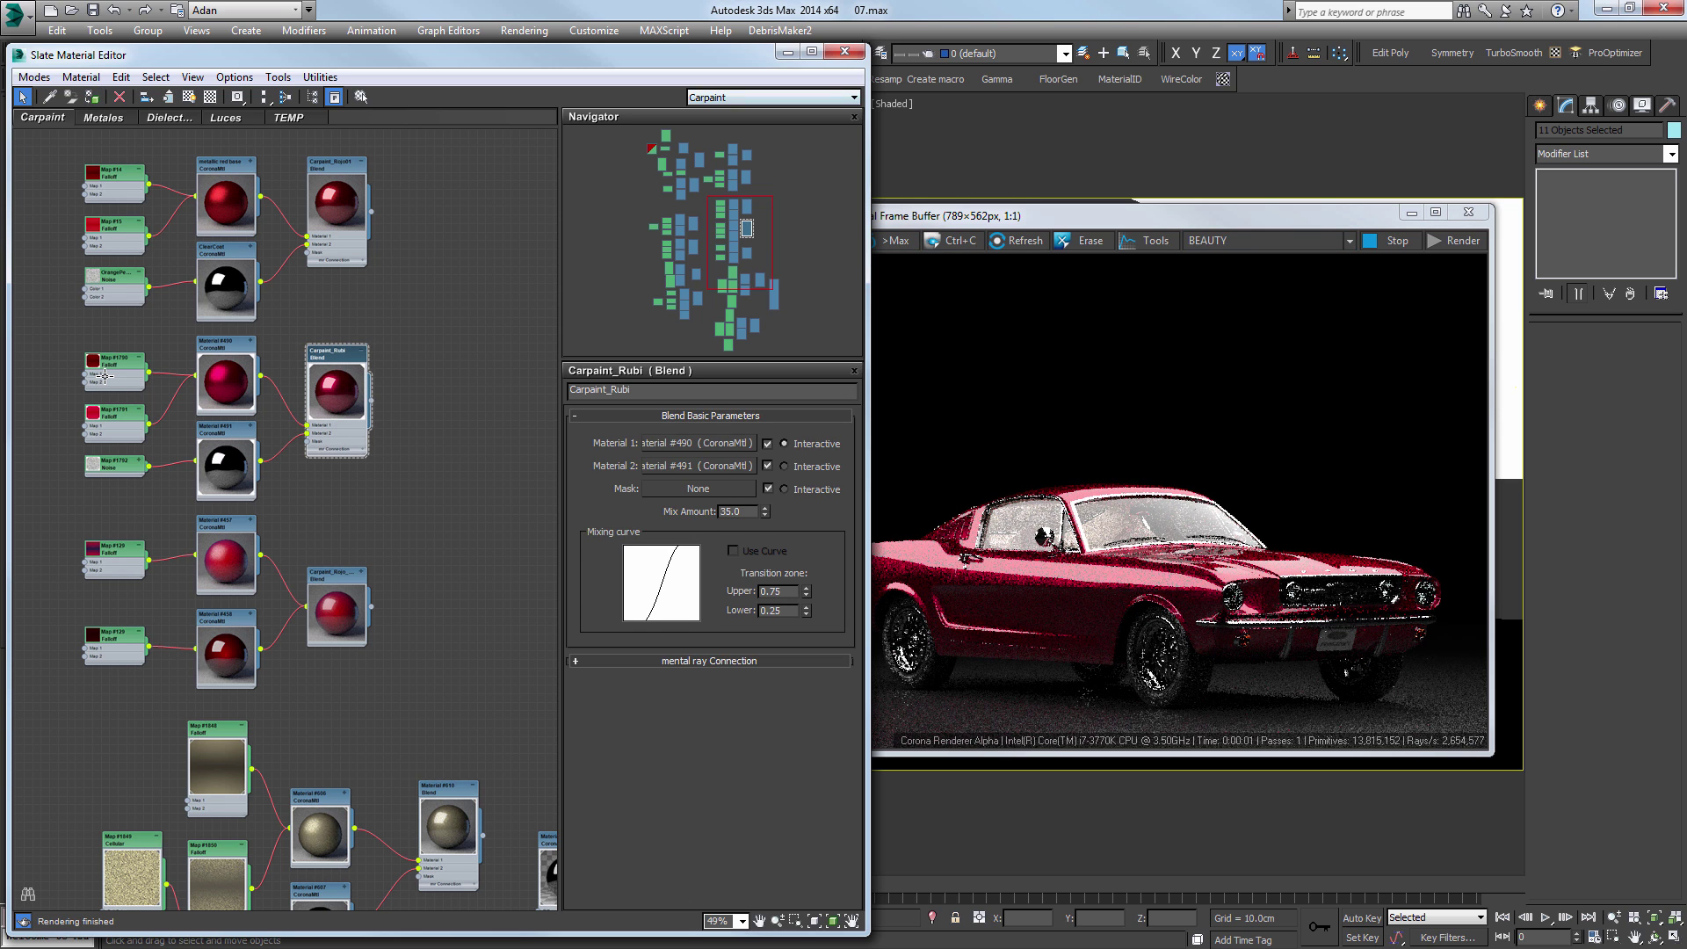
Step: Assign the Carpaint_Silver material to the selected car body objects
mouse_move(334, 668)
middle_down()
mouse_move(162, 321)
mouse_move(211, 294)
mouse_move(524, 235)
middle_up()
scroll(162, 321, down, 1)
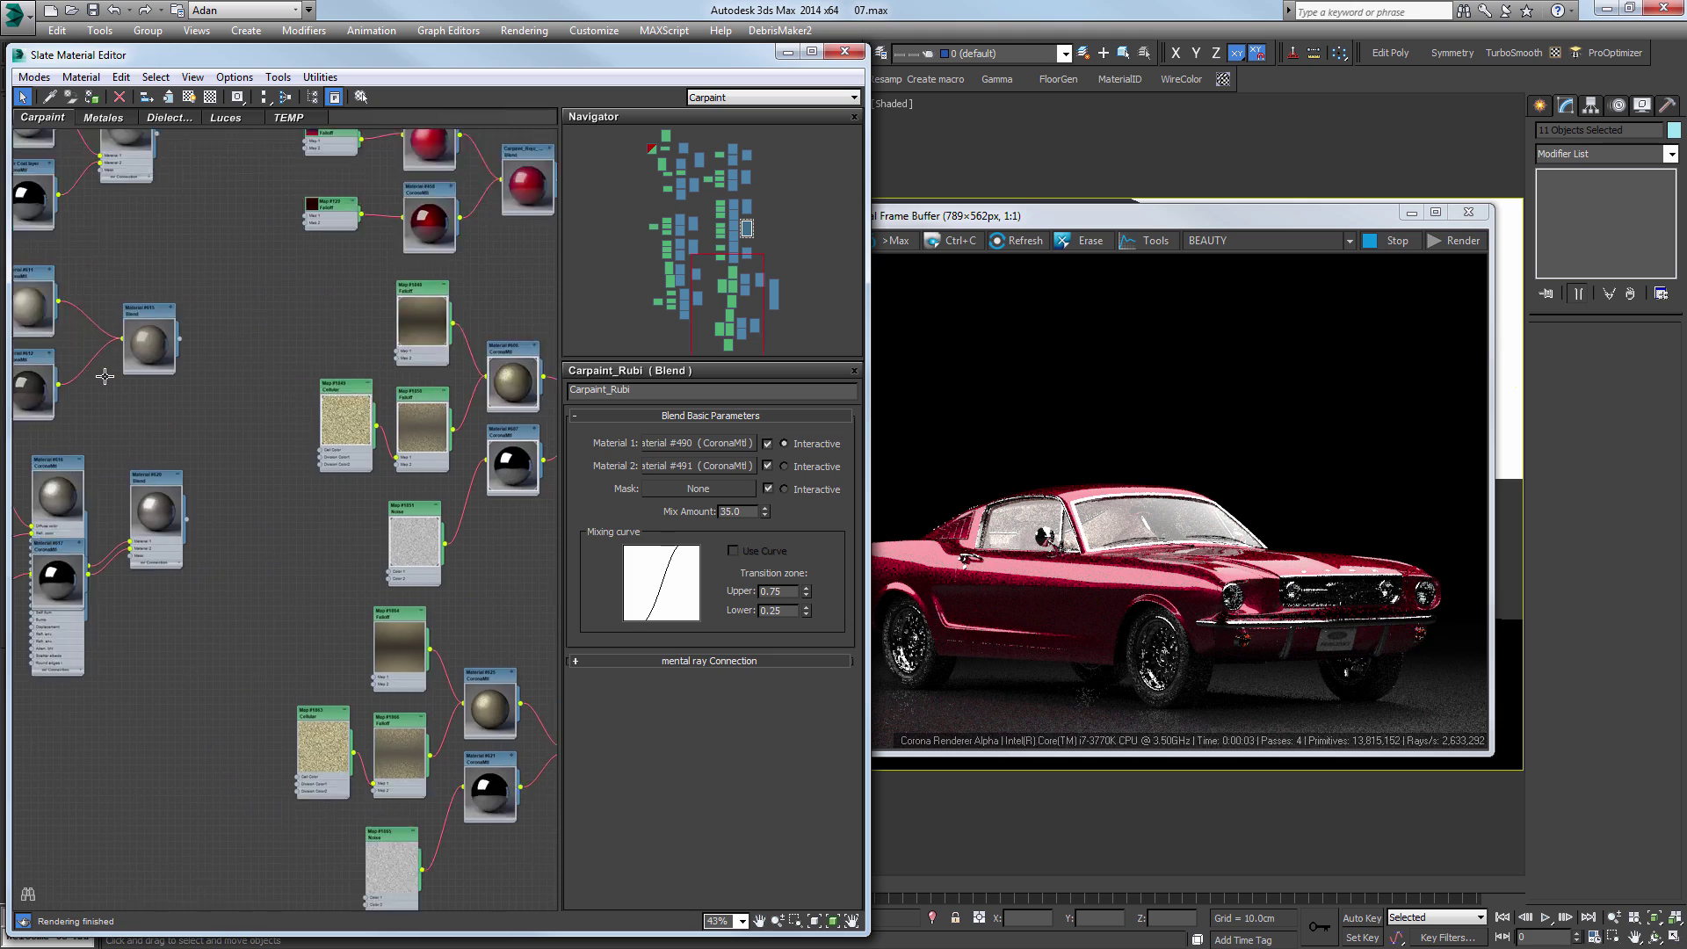
middle_drag(105, 376, 415, 654)
double_click(437, 402)
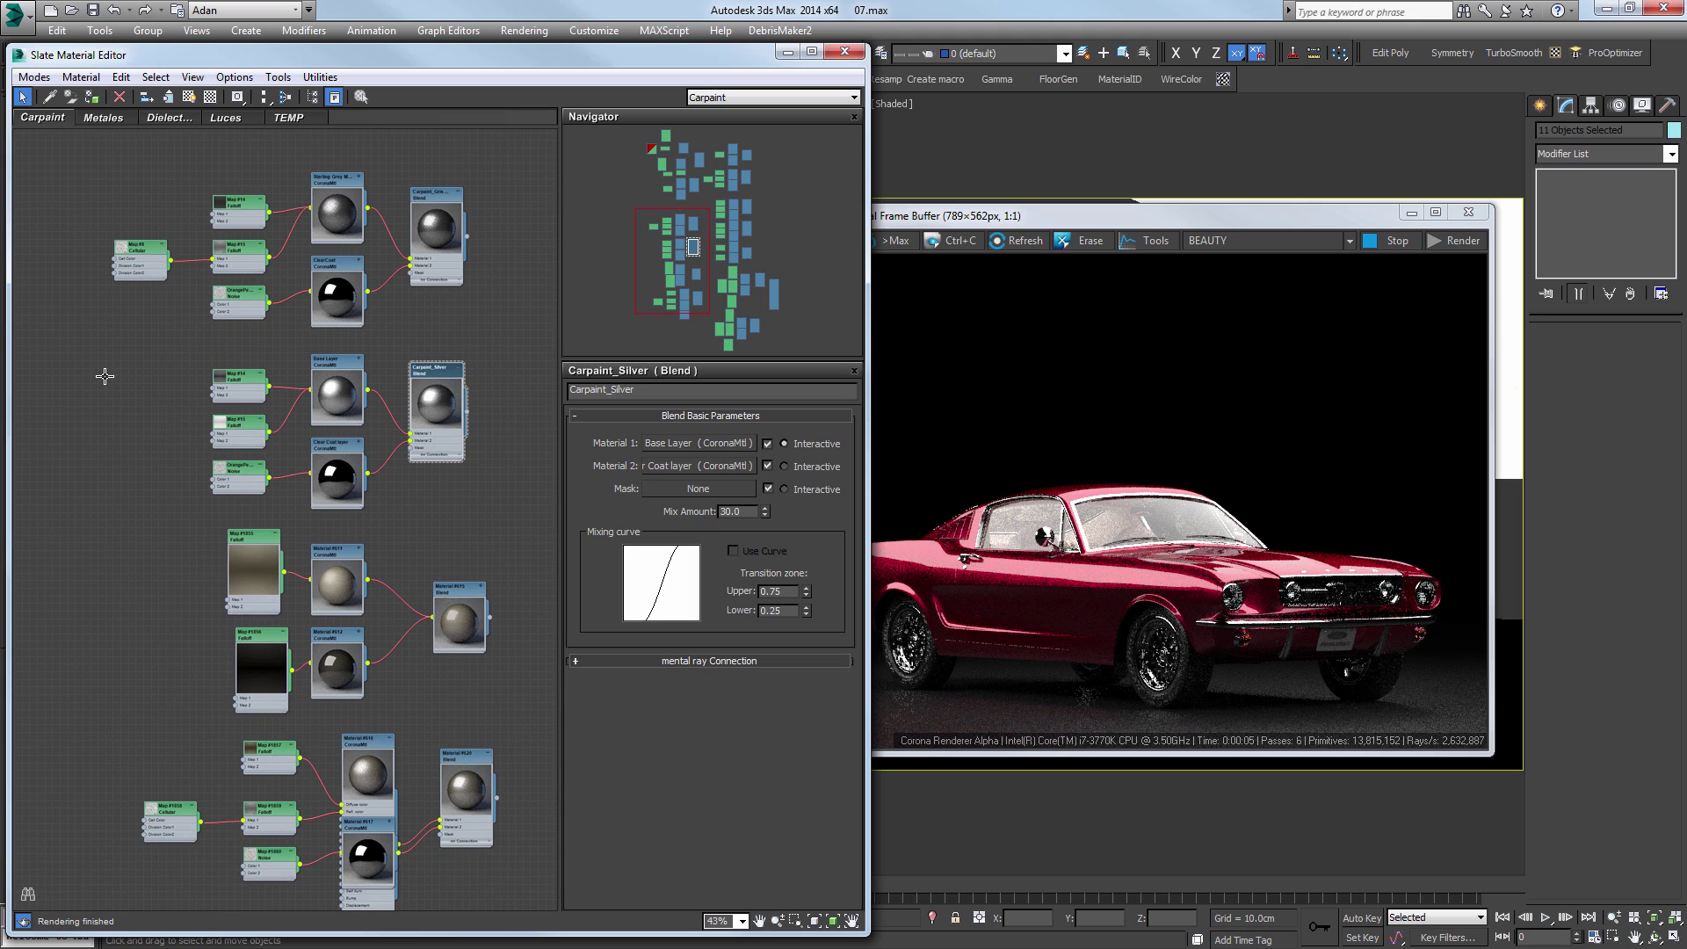
click(91, 97)
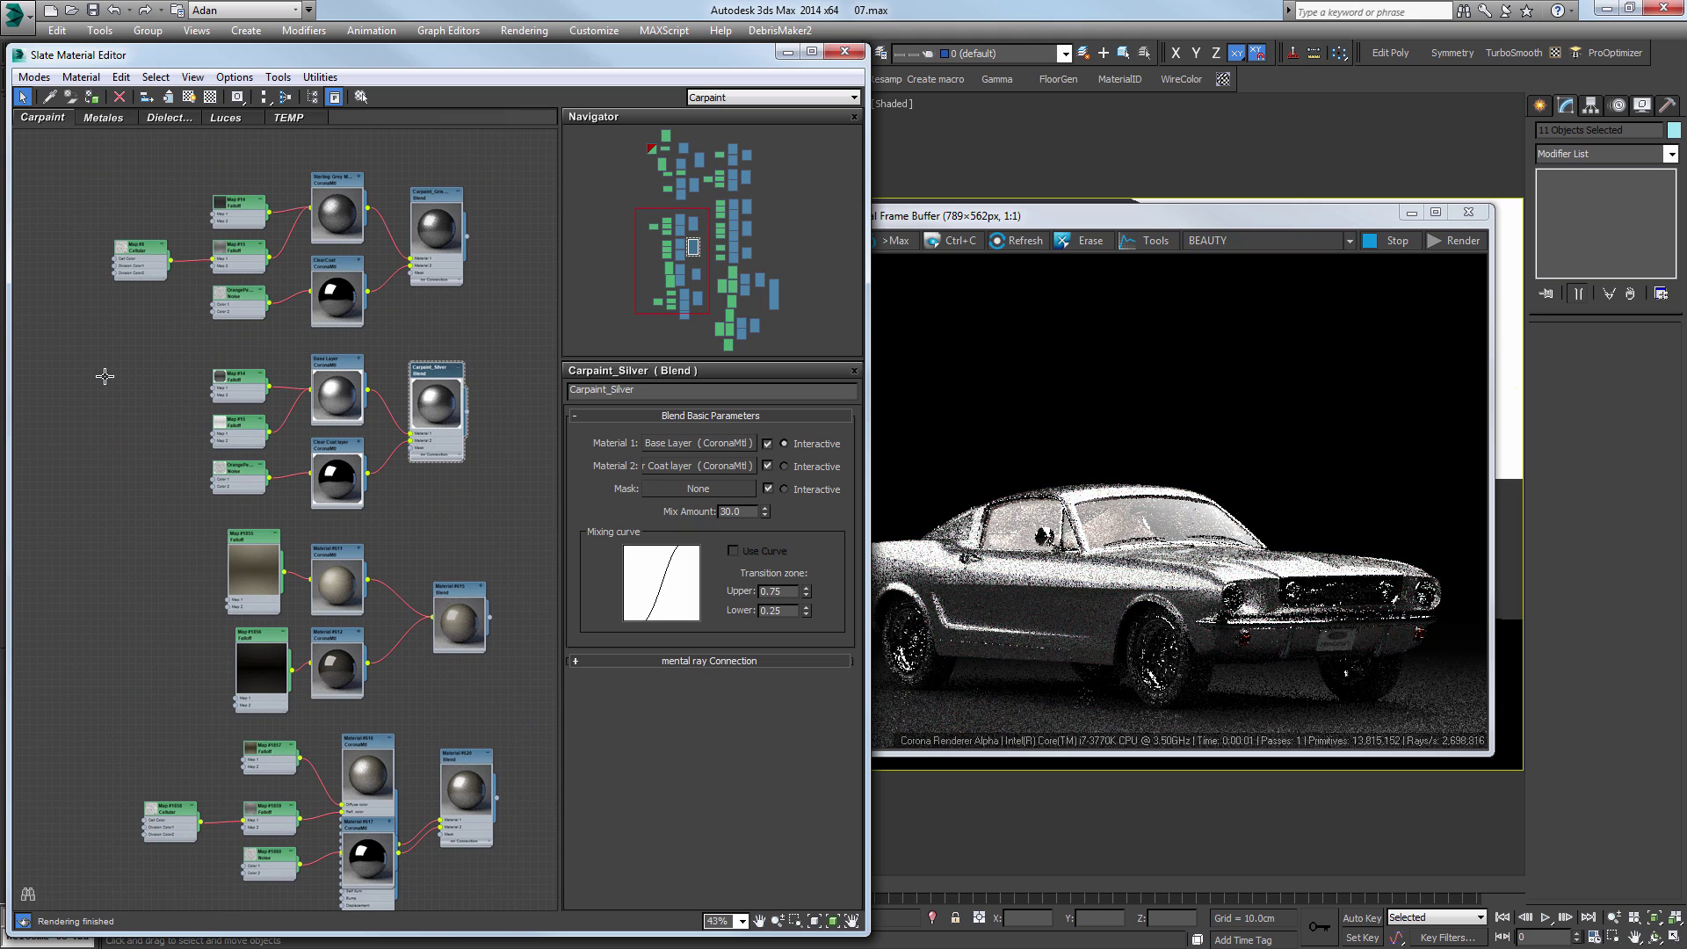
Step: Assign the Carpaint_Azul_Claro material to the selected car body objects
middle_drag(264, 220, 110, 851)
double_click(327, 349)
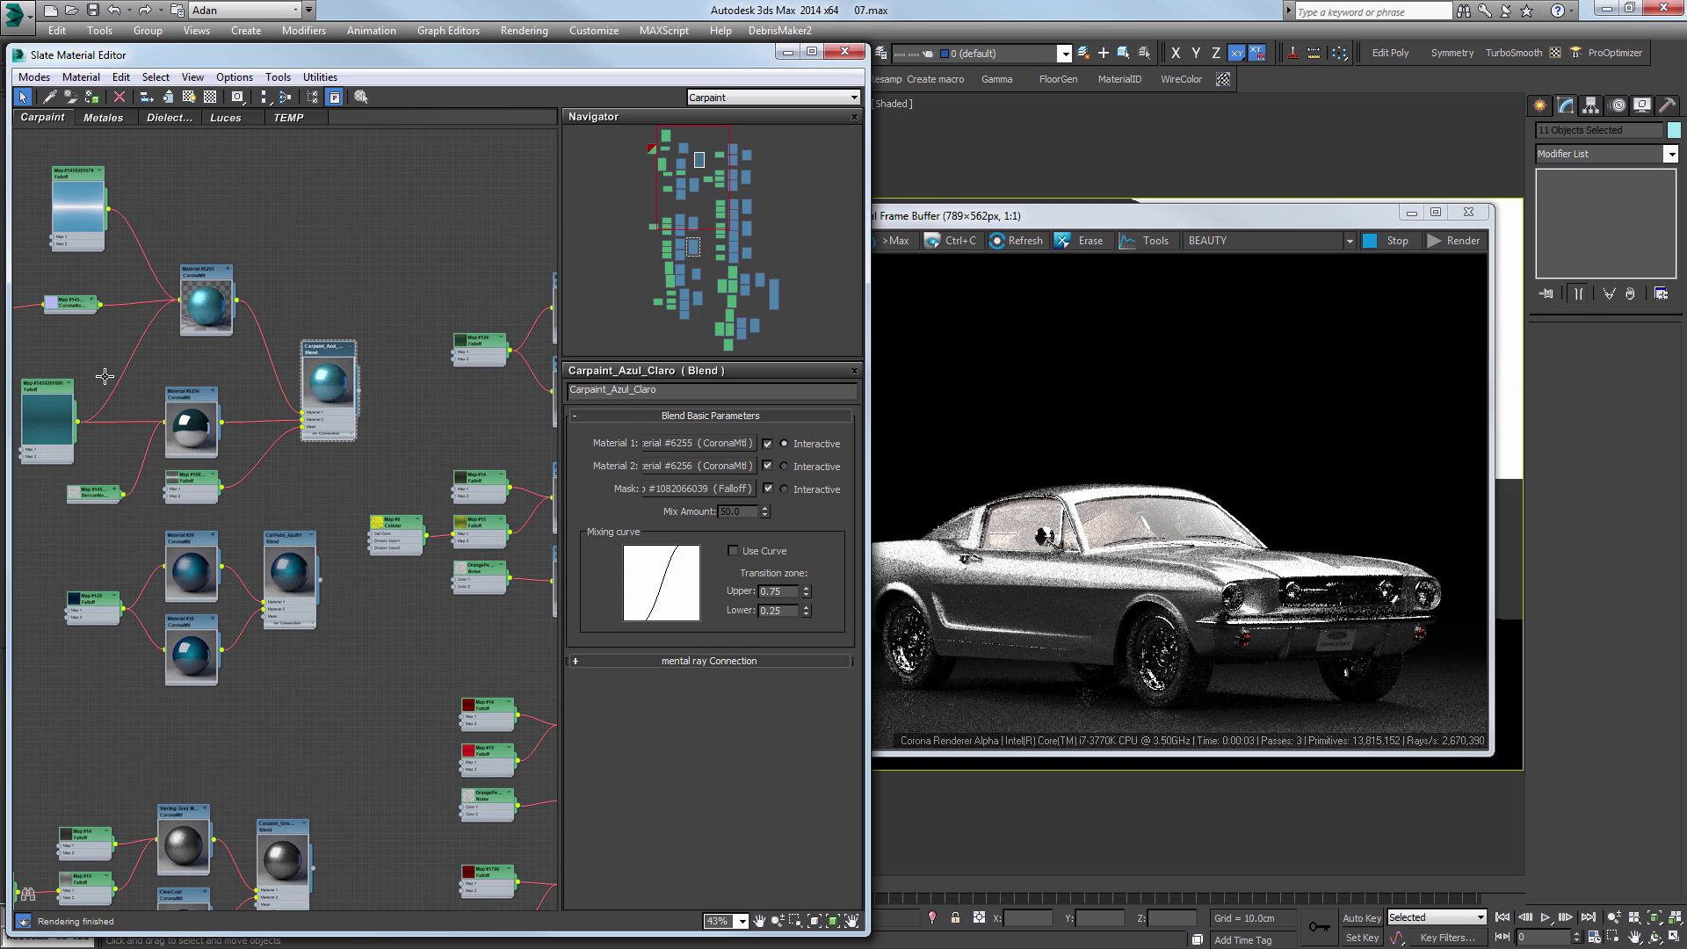
click(92, 97)
Step: Assign the Carpaint_Moss material to the selected car body objects
middle_drag(492, 395, 47, 265)
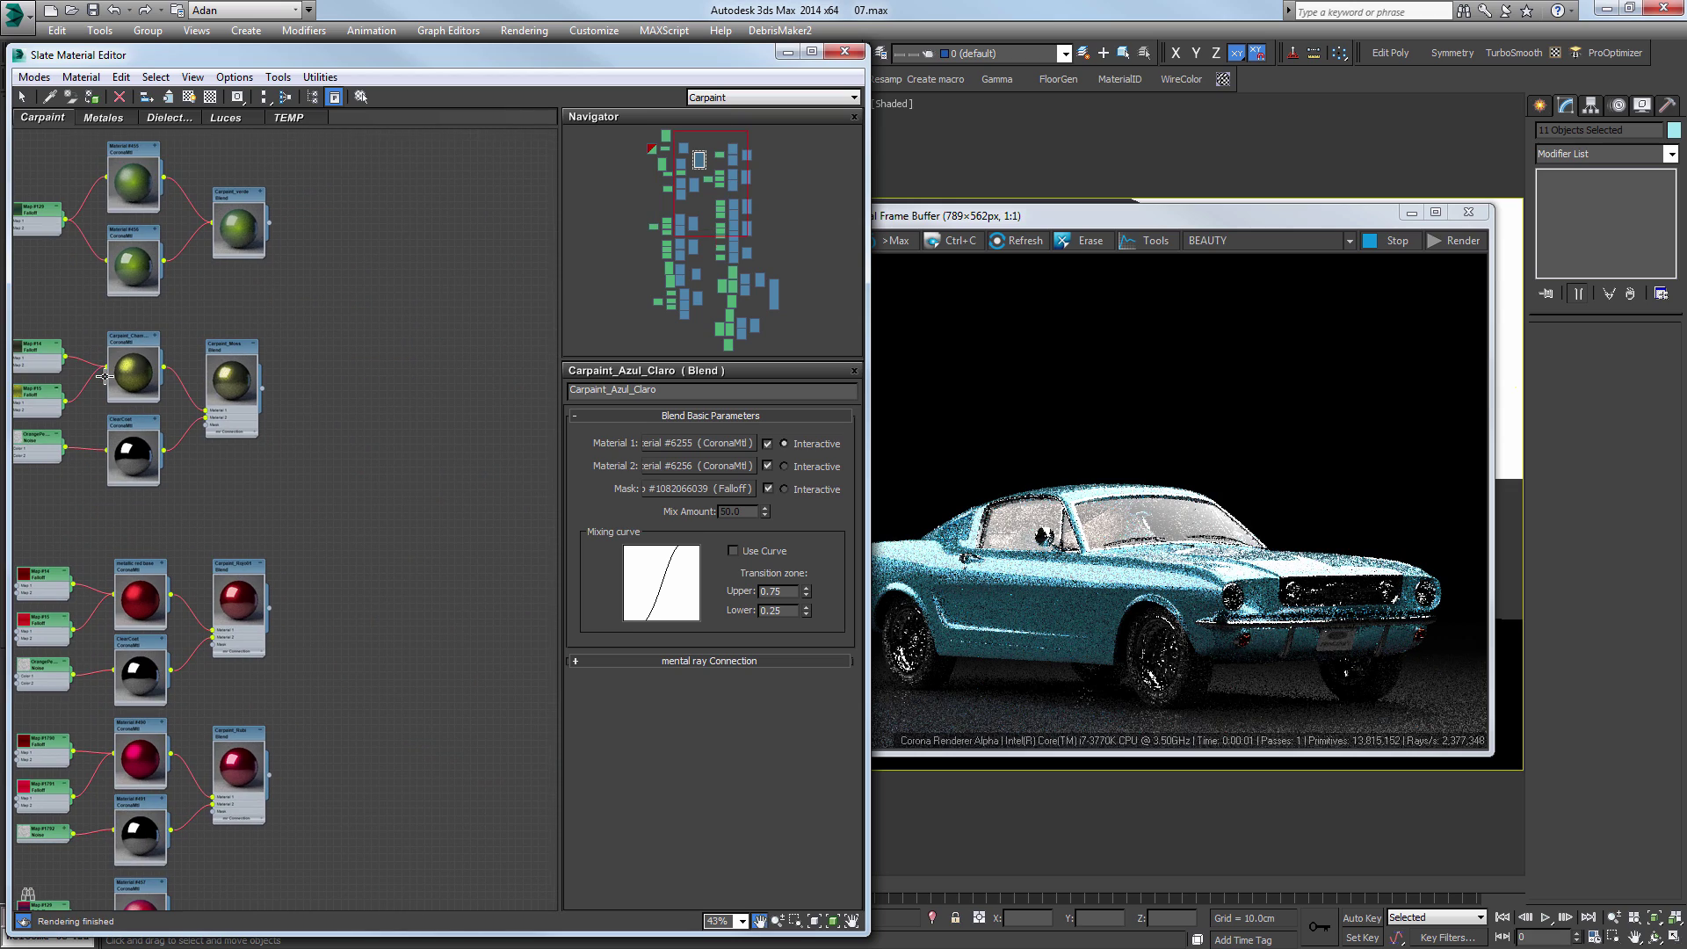
key(s)
double_click(230, 348)
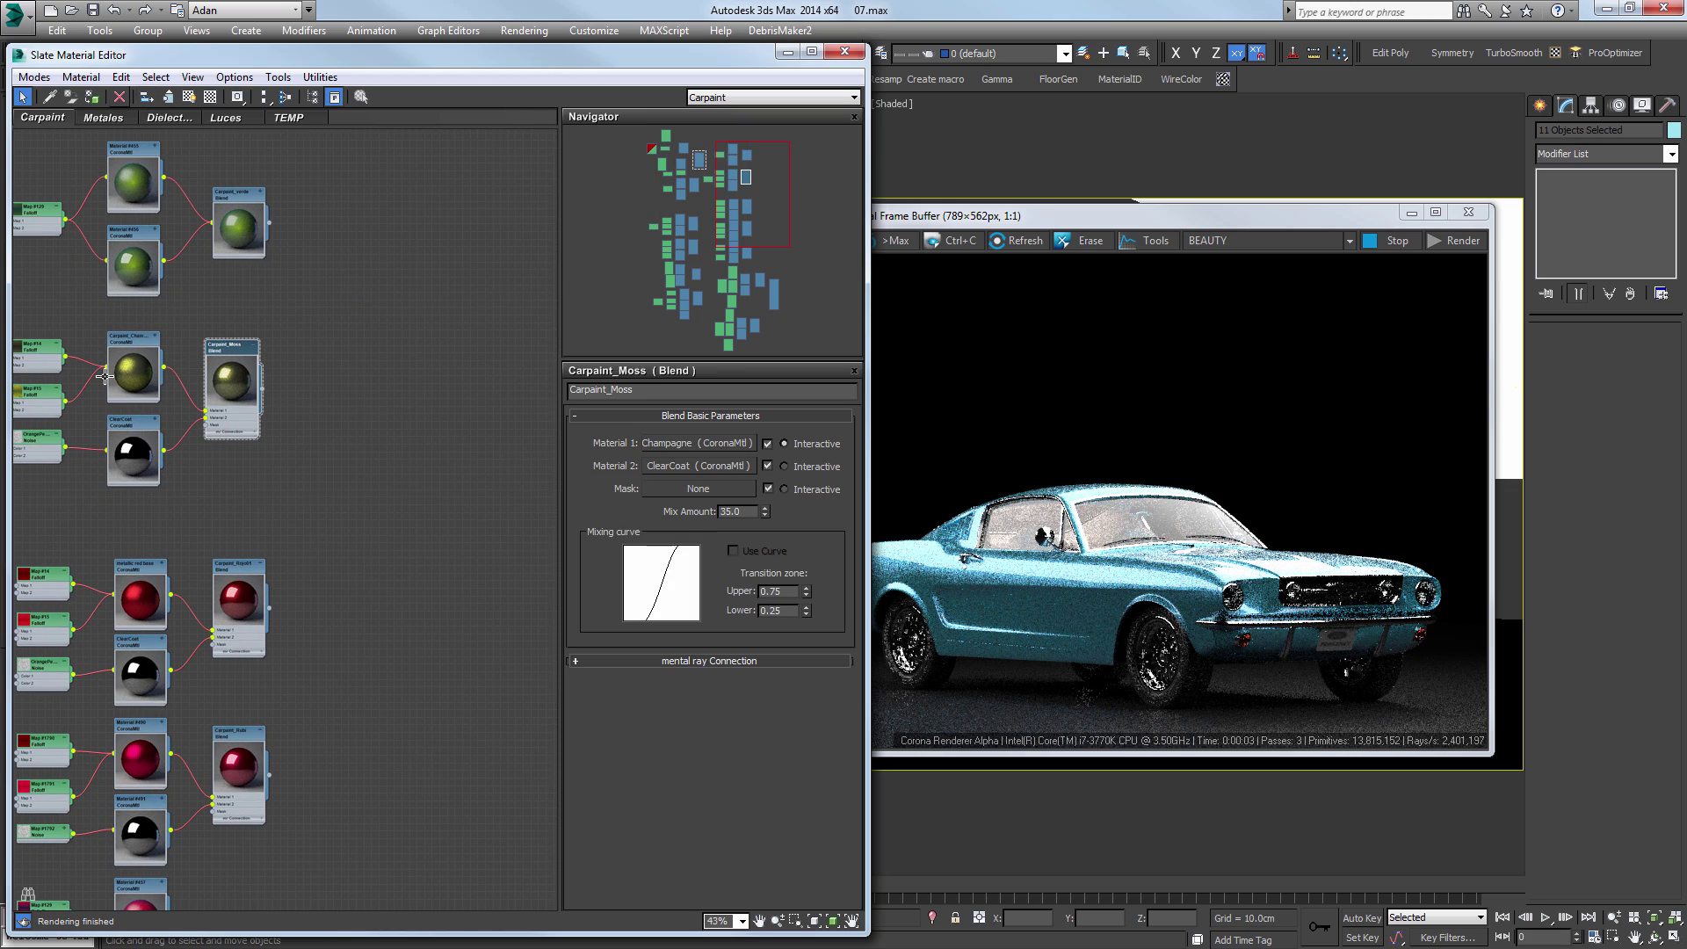
click(92, 97)
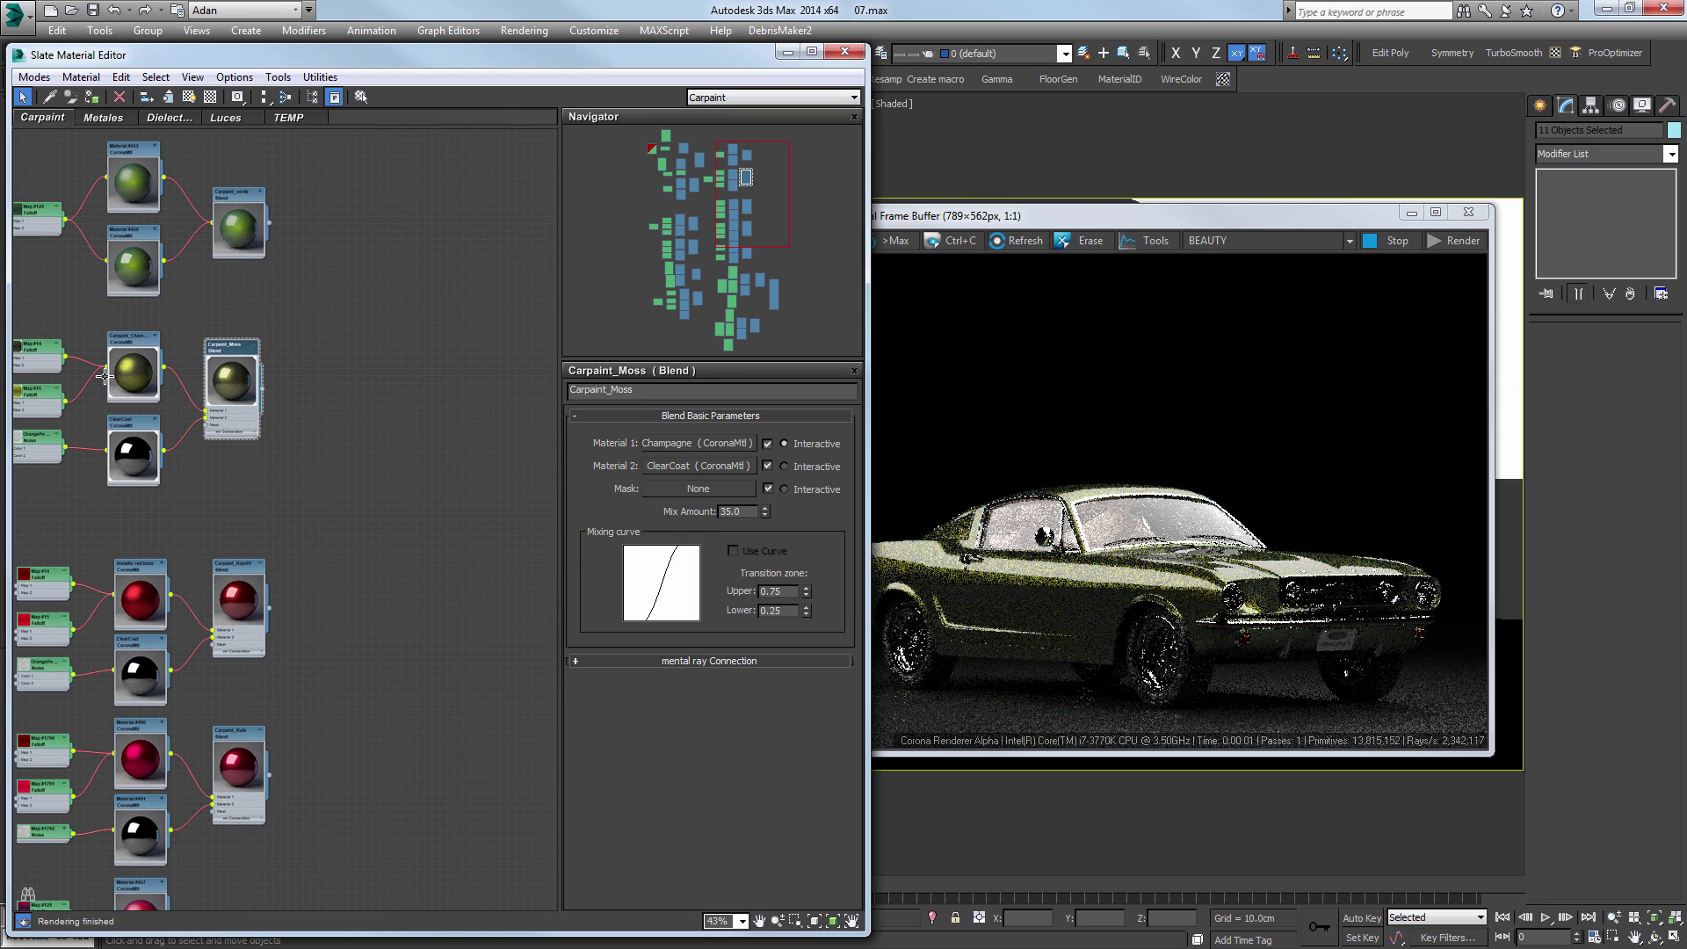
mouse_move(105, 376)
middle_down()
mouse_move(111, 449)
mouse_move(214, 415)
middle_up()
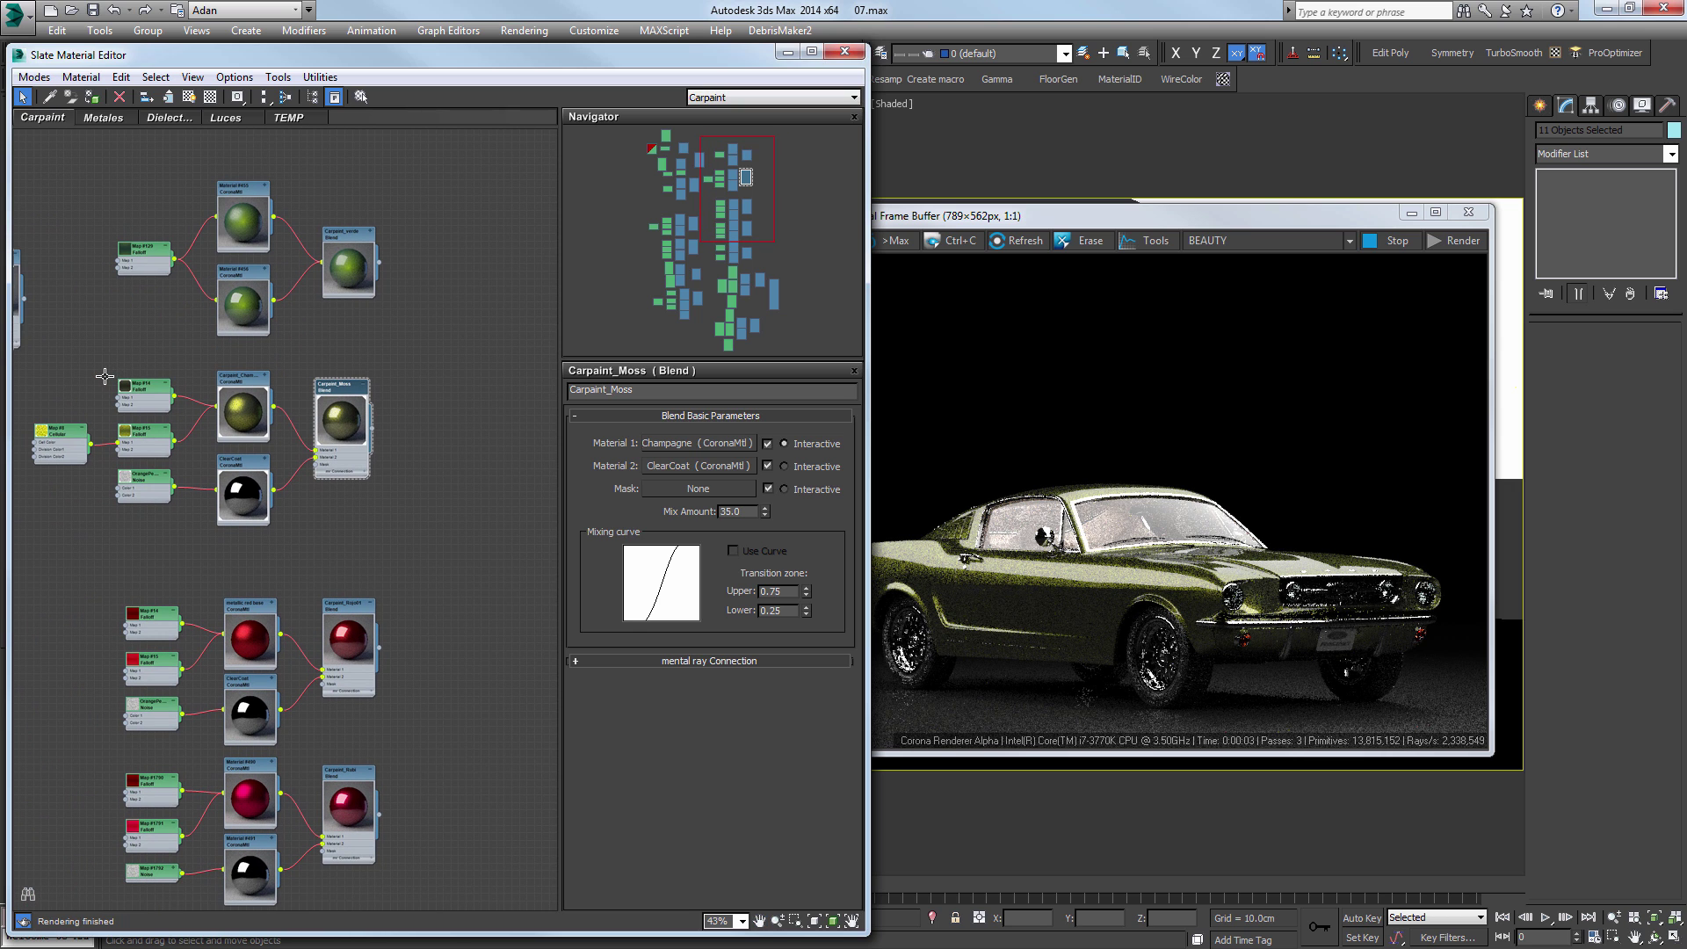
Step: Close the material editor, move the frame buffer over the orthographic view, and activate the camera view
click(844, 52)
middle_drag(105, 376, 121, 411)
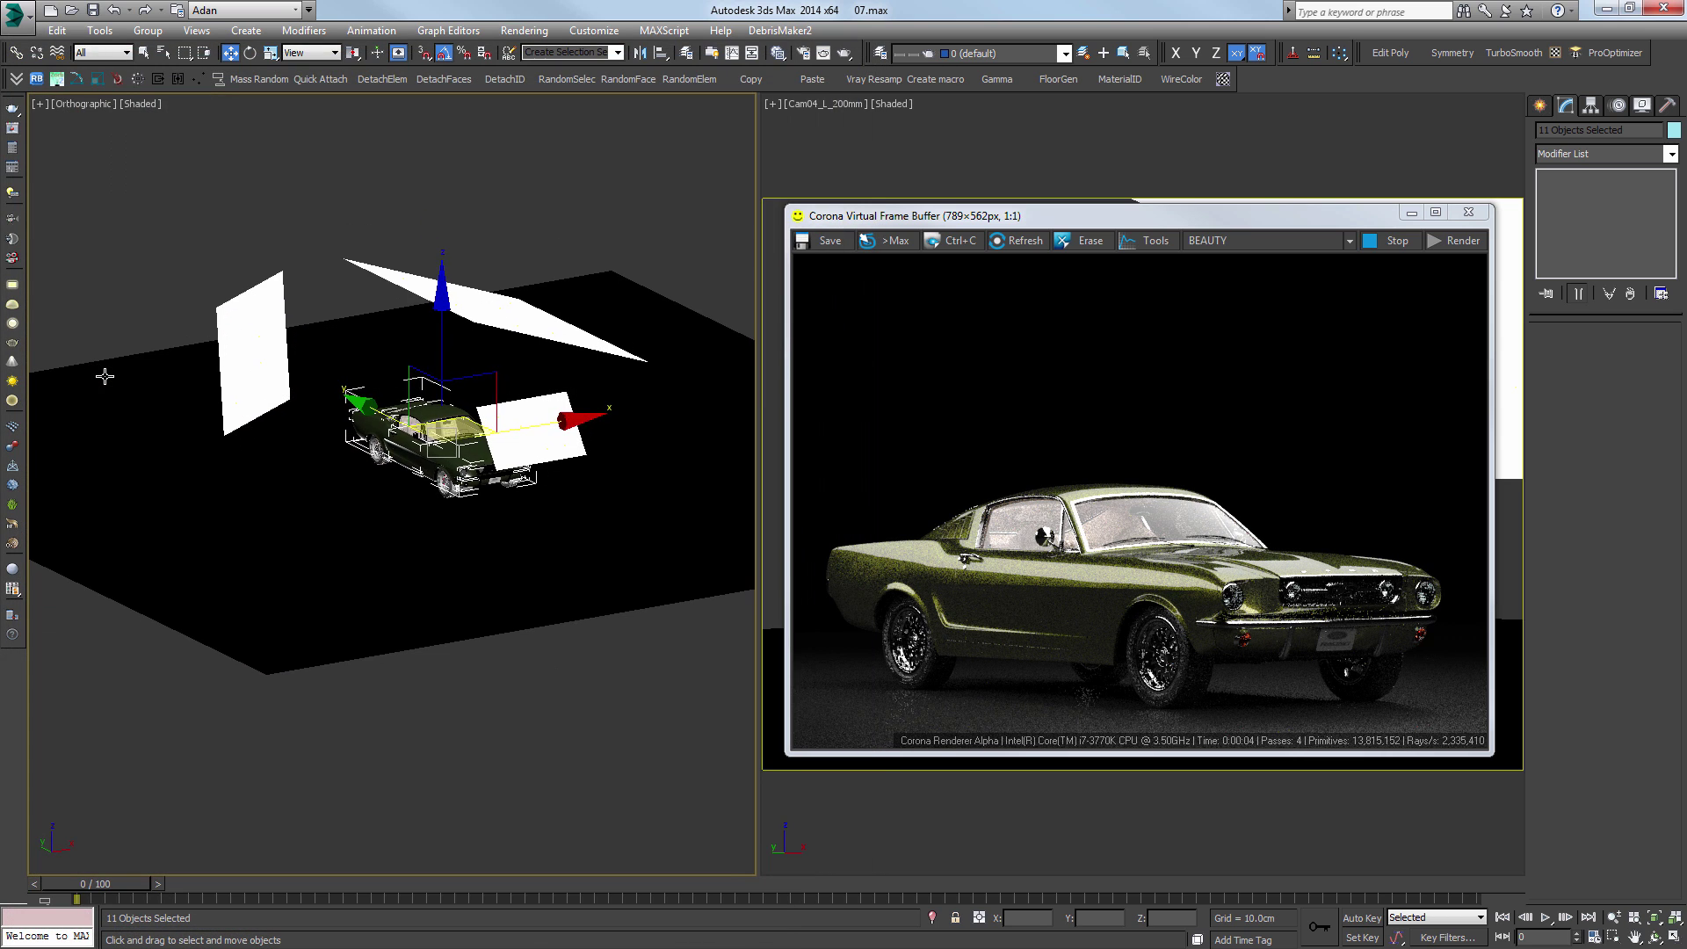
drag(1230, 216, 474, 131)
click(1090, 563)
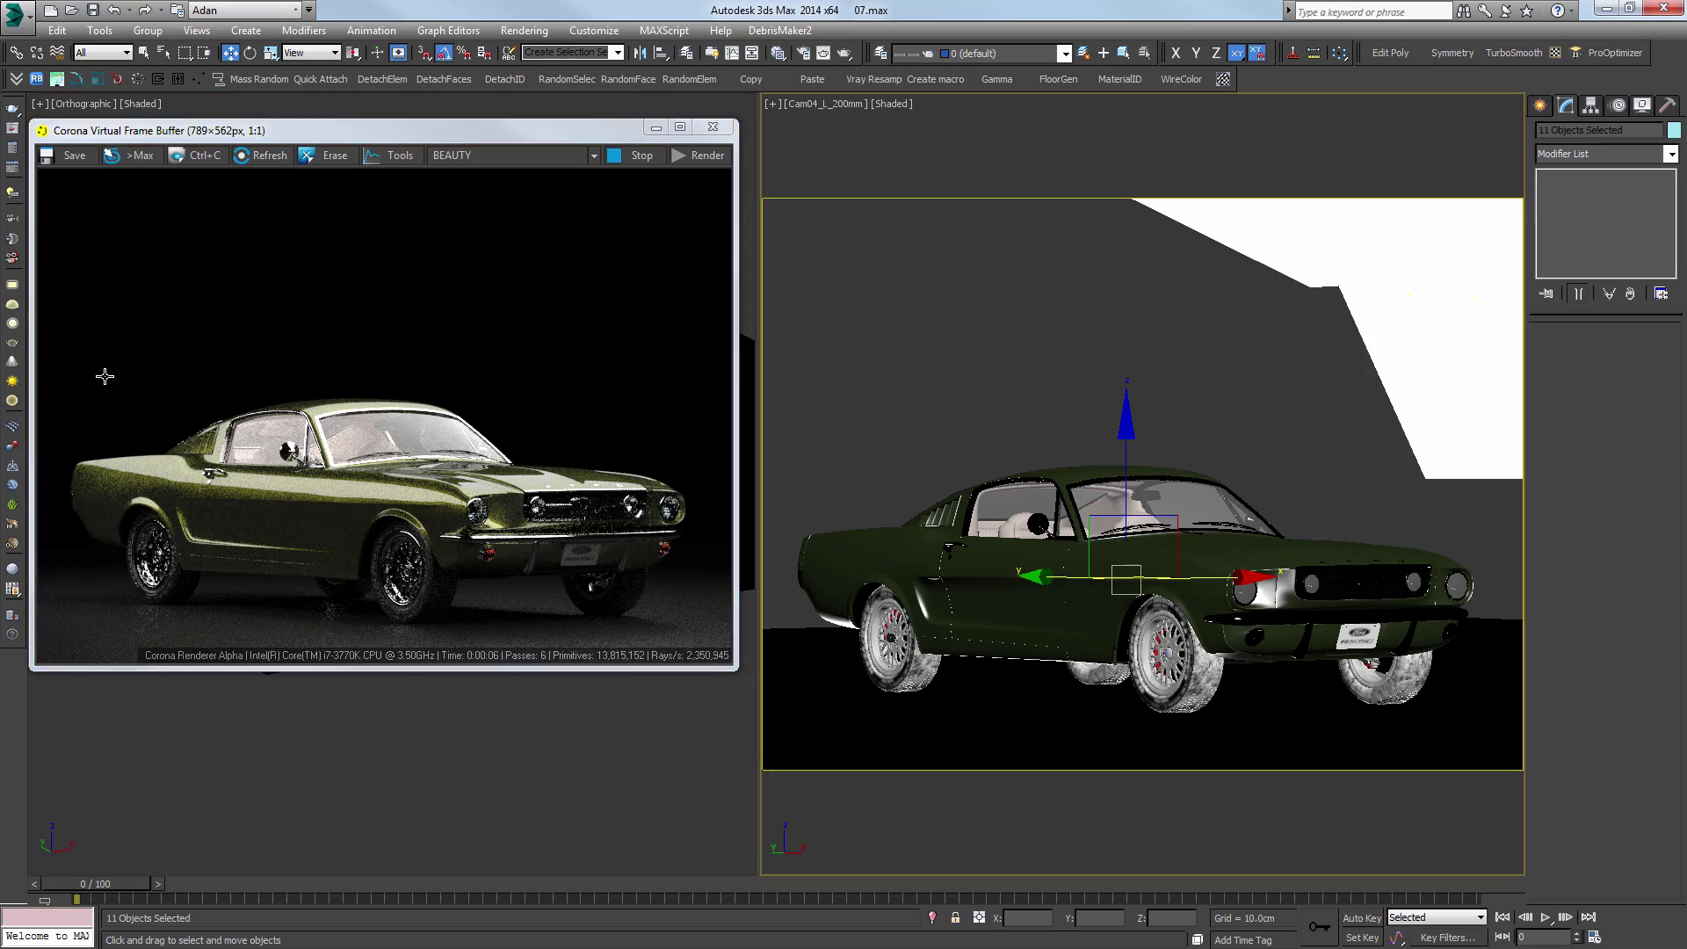
Step: Change the camera view to a free perspective with the lights hidden, framed closely on the car's headlight and front wheel
key(p)
middle_drag(1089, 562, 1108, 451)
mouse_move(1230, 413)
alt+middle_down()
mouse_move(1133, 484)
mouse_move(1055, 439)
mouse_move(1120, 369)
mouse_move(1112, 400)
alt+middle_up()
key(shift+l)
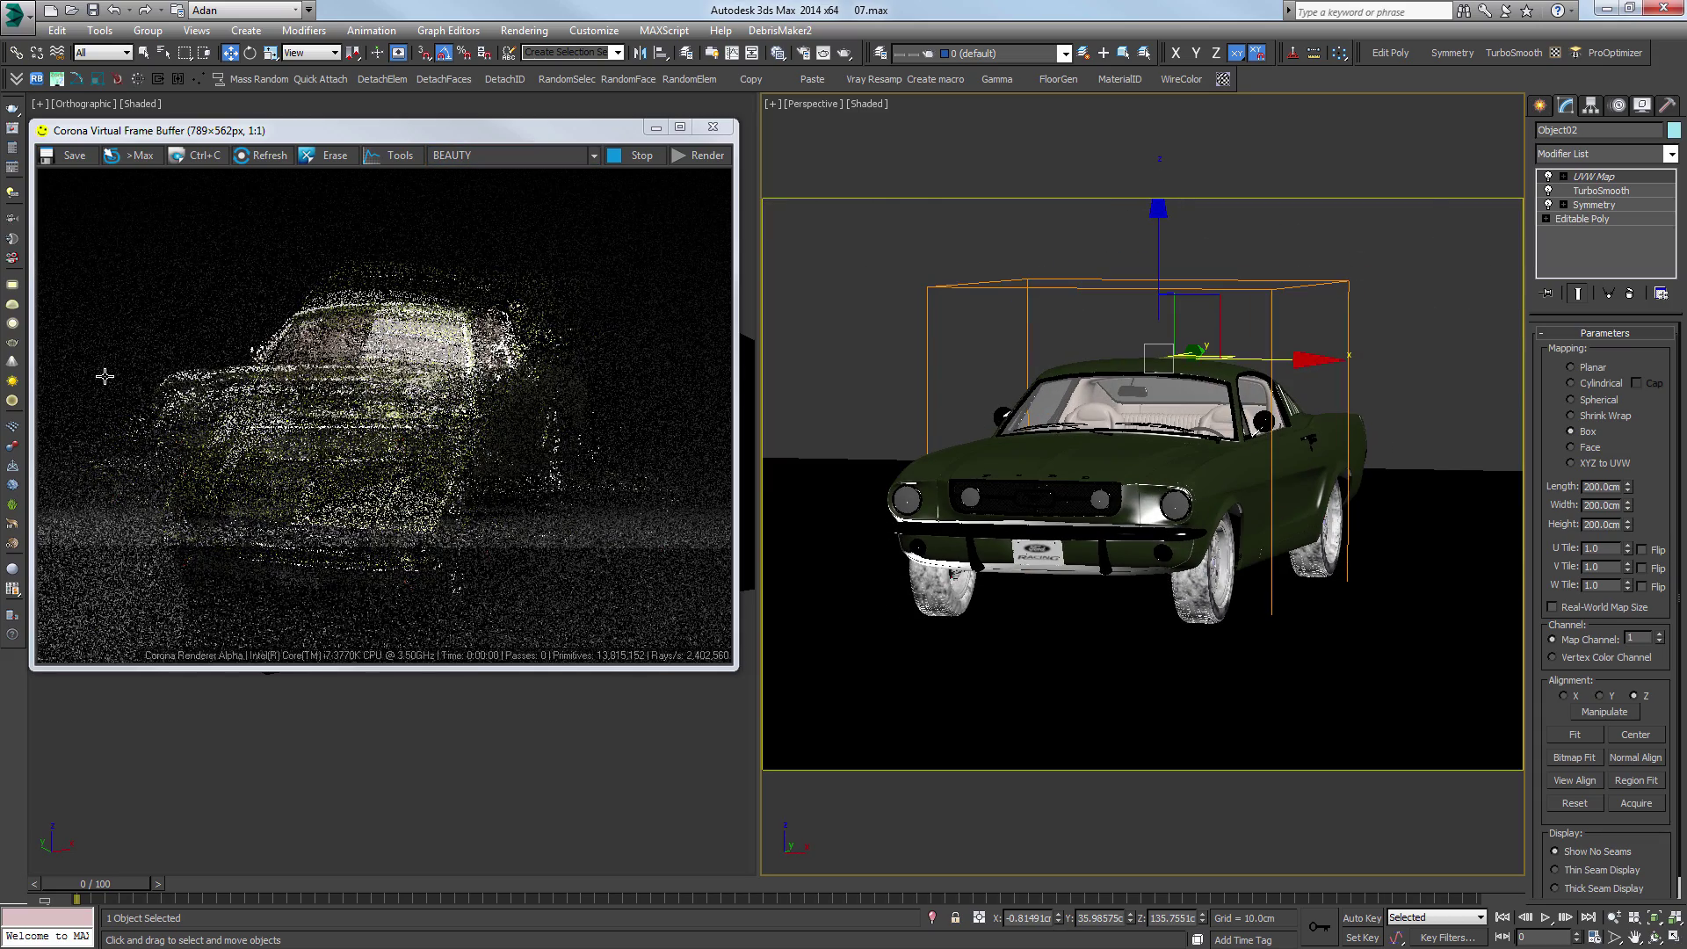
scroll(1169, 562, up, 5)
mouse_move(1169, 562)
alt+middle_down()
mouse_move(1274, 575)
mouse_move(1409, 509)
alt+middle_up()
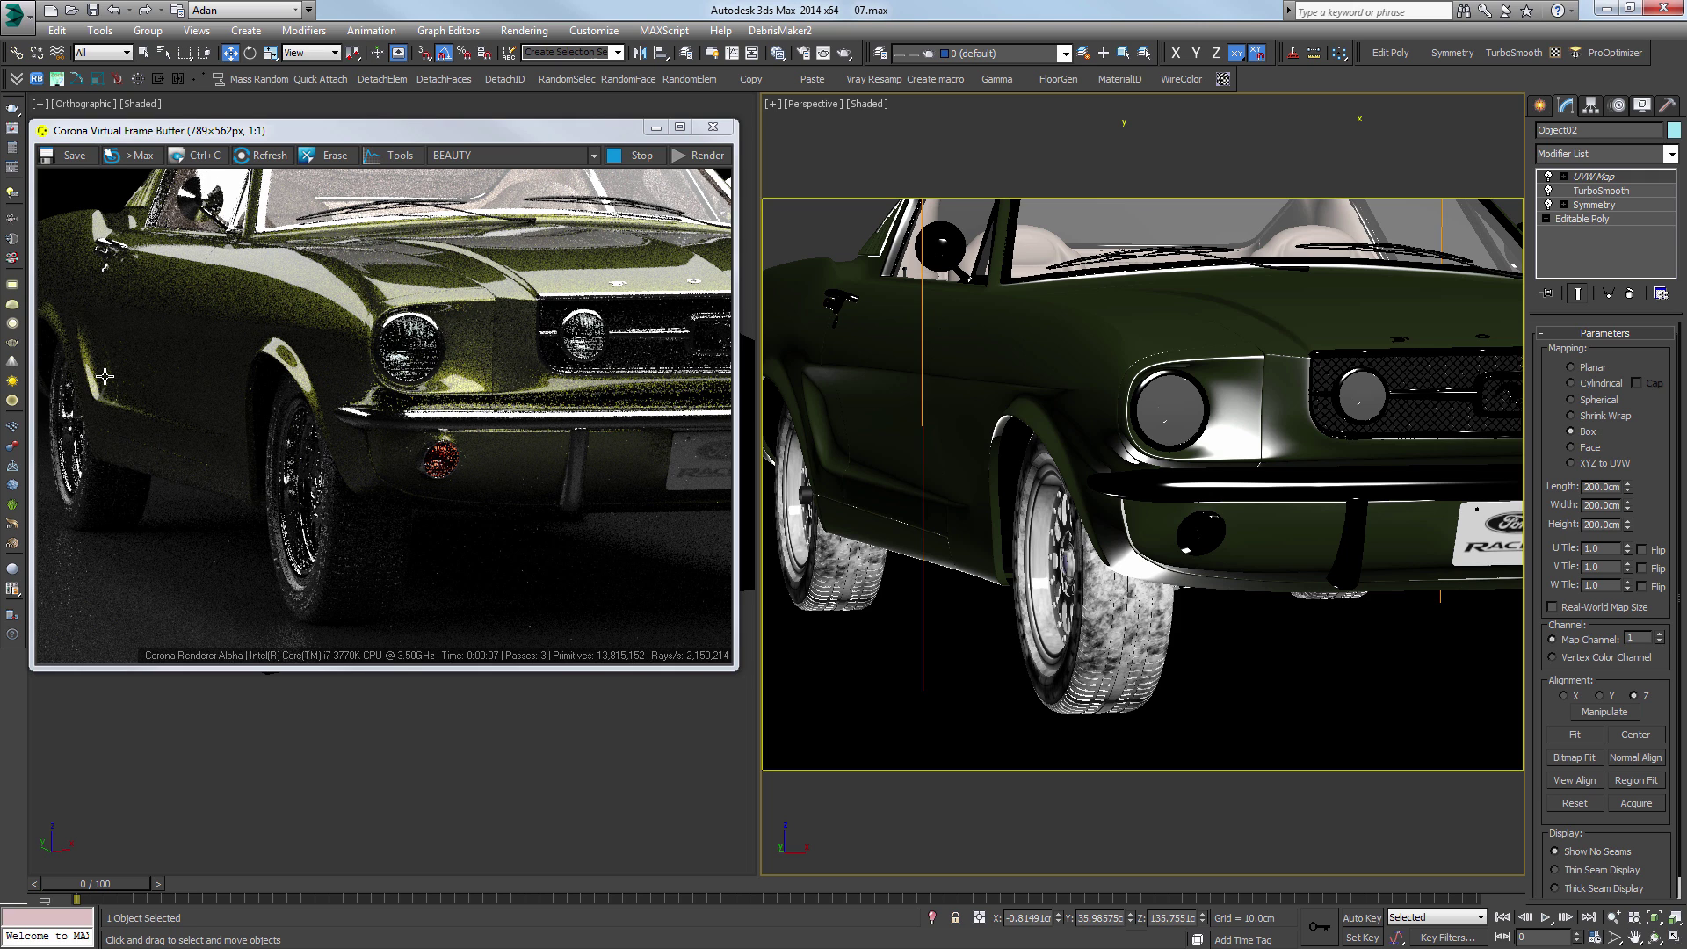
Step: Switch the perspective view to the Cam05_D_85mm camera
mouse_move(1168, 457)
alt+middle_down()
mouse_move(1247, 483)
mouse_move(1313, 461)
mouse_move(1304, 483)
alt+middle_up()
key(c)
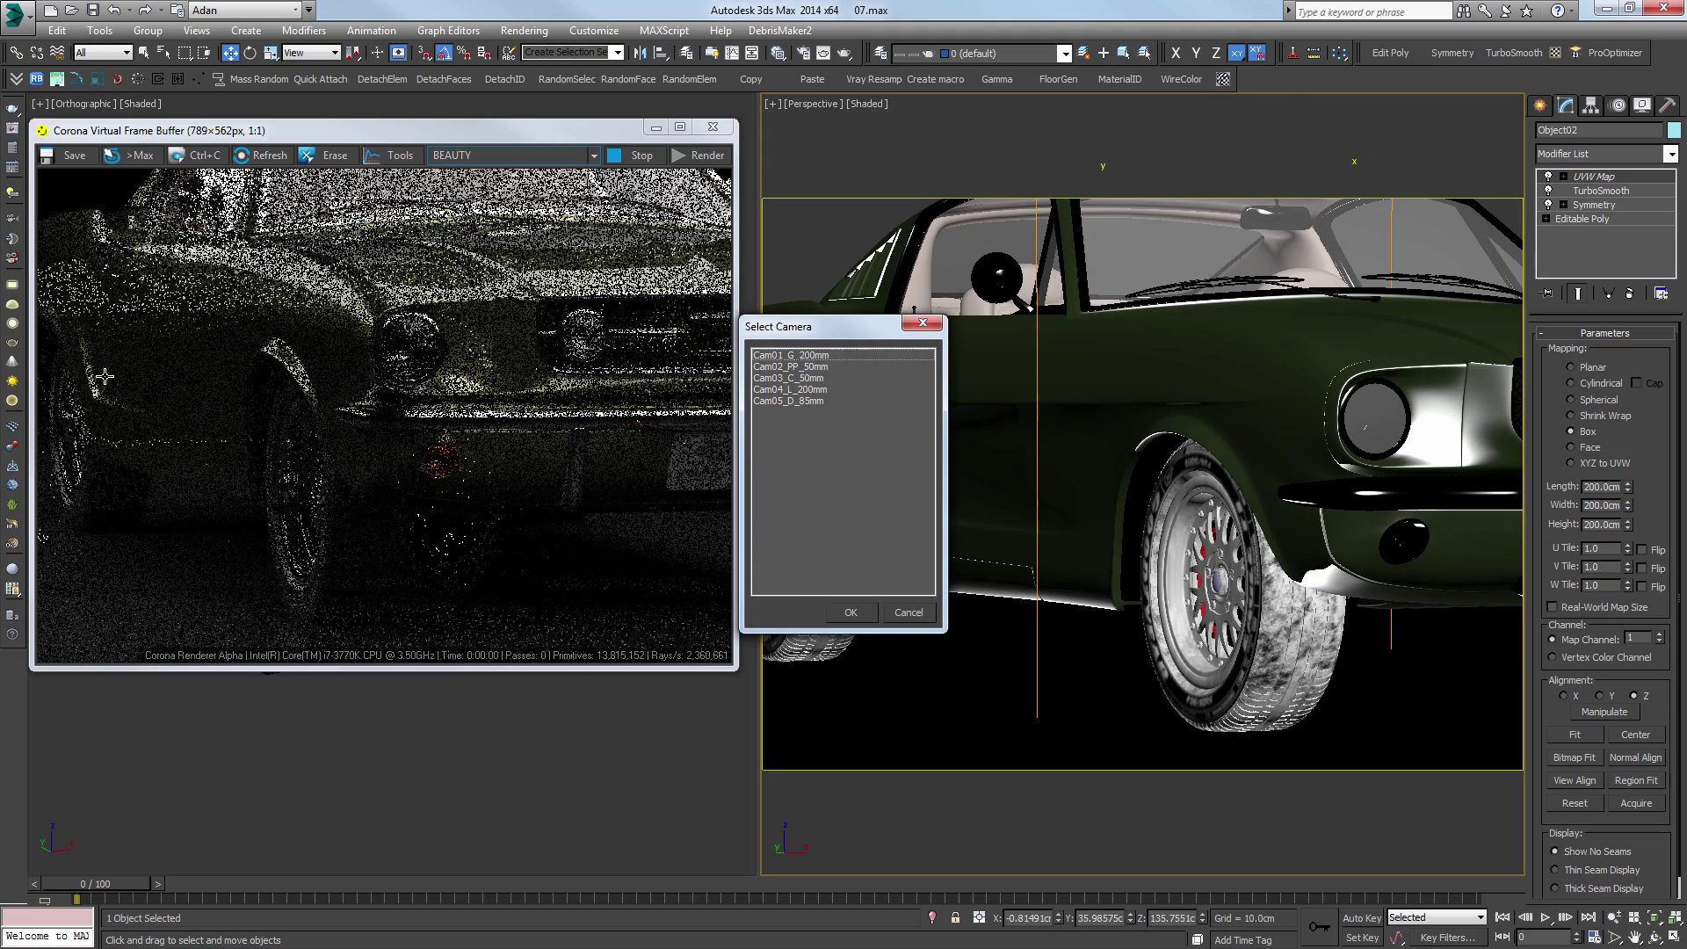
key(Down)
key(Down)
key(Down)
key(Down)
key(Return)
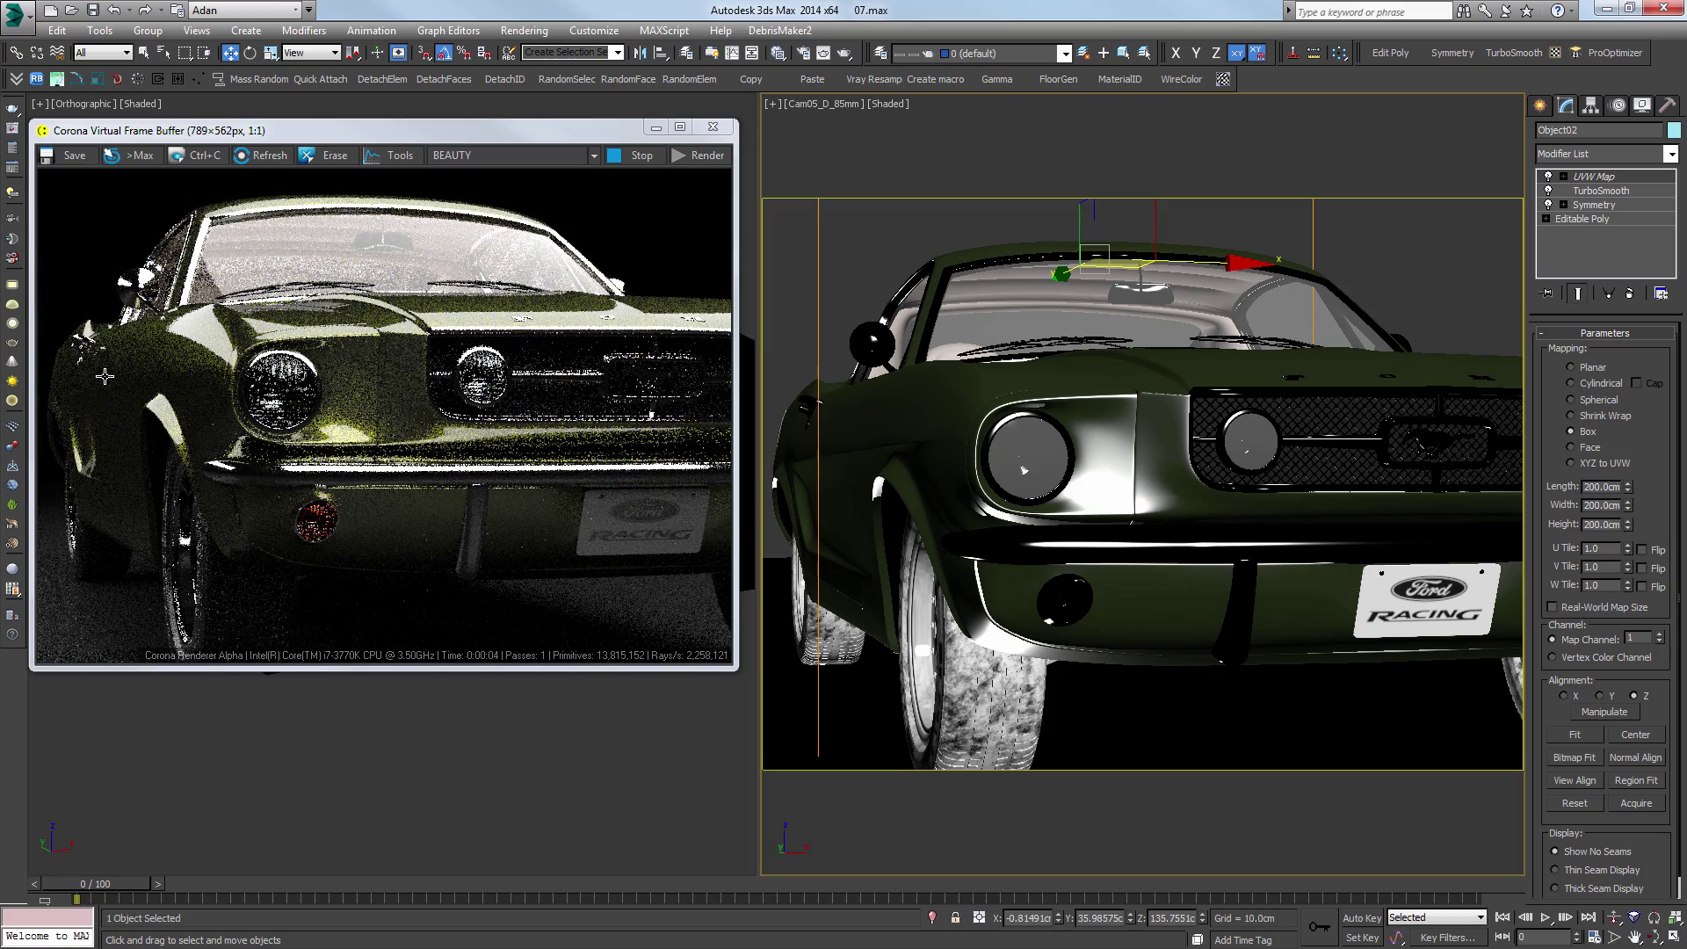
Step: Look at the scene from a zoomed-out top view, and return to the Cam05_D_85mm camera view with nothing selected
click(823, 106)
click(865, 442)
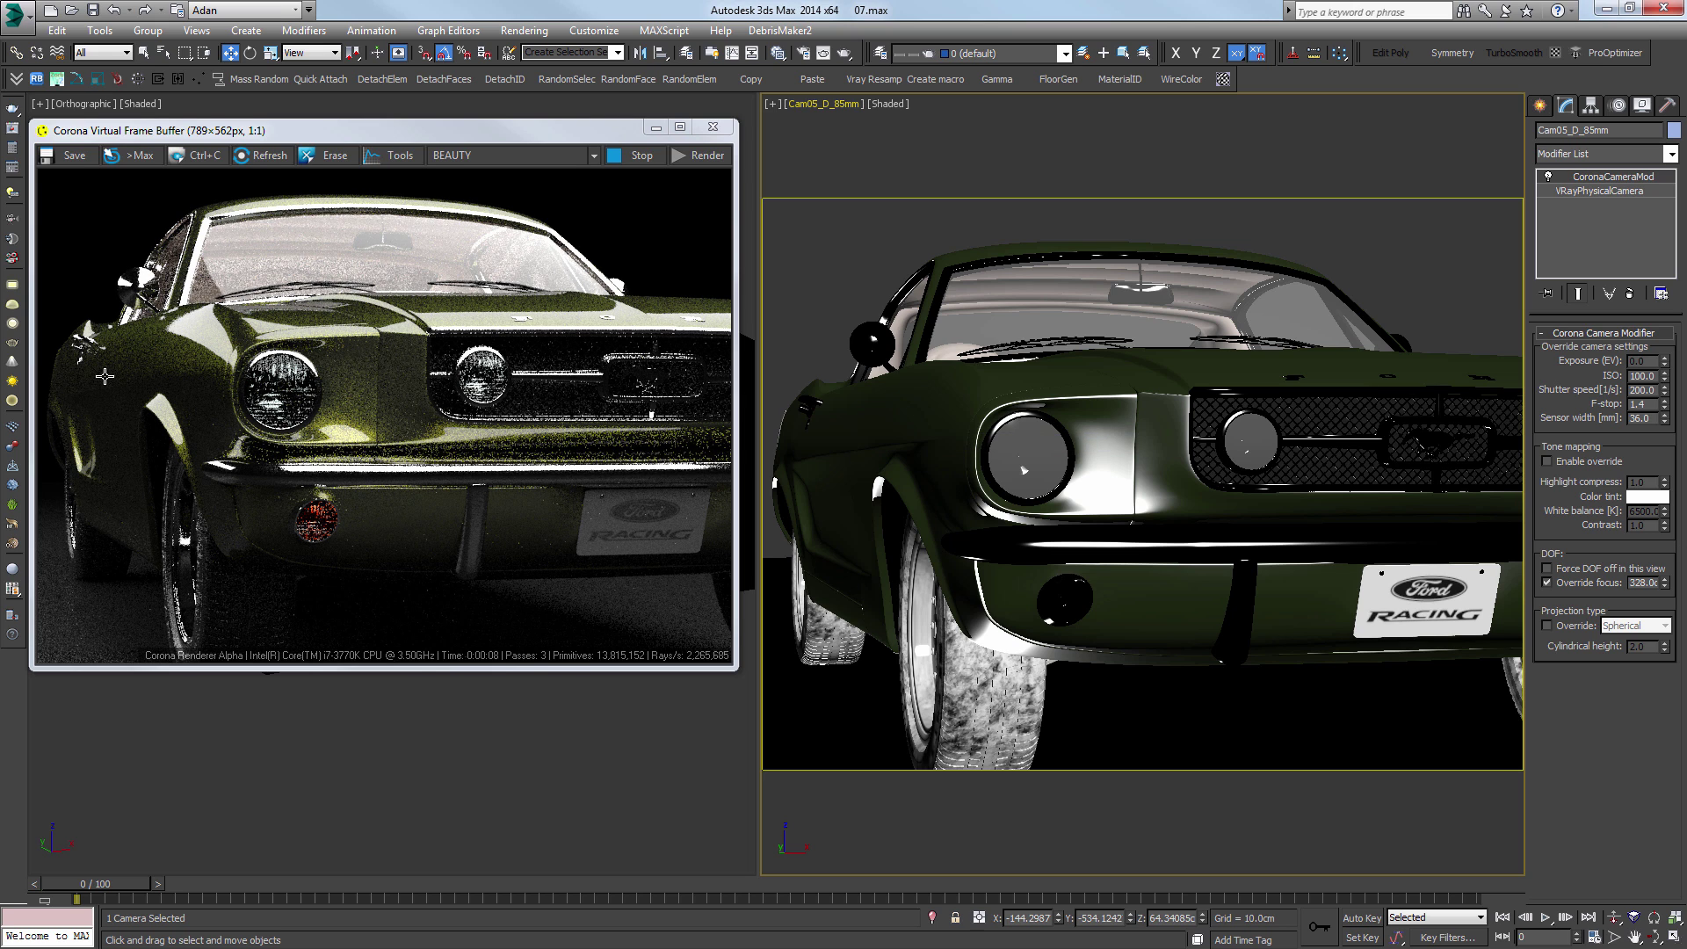
click(1100, 413)
key(t)
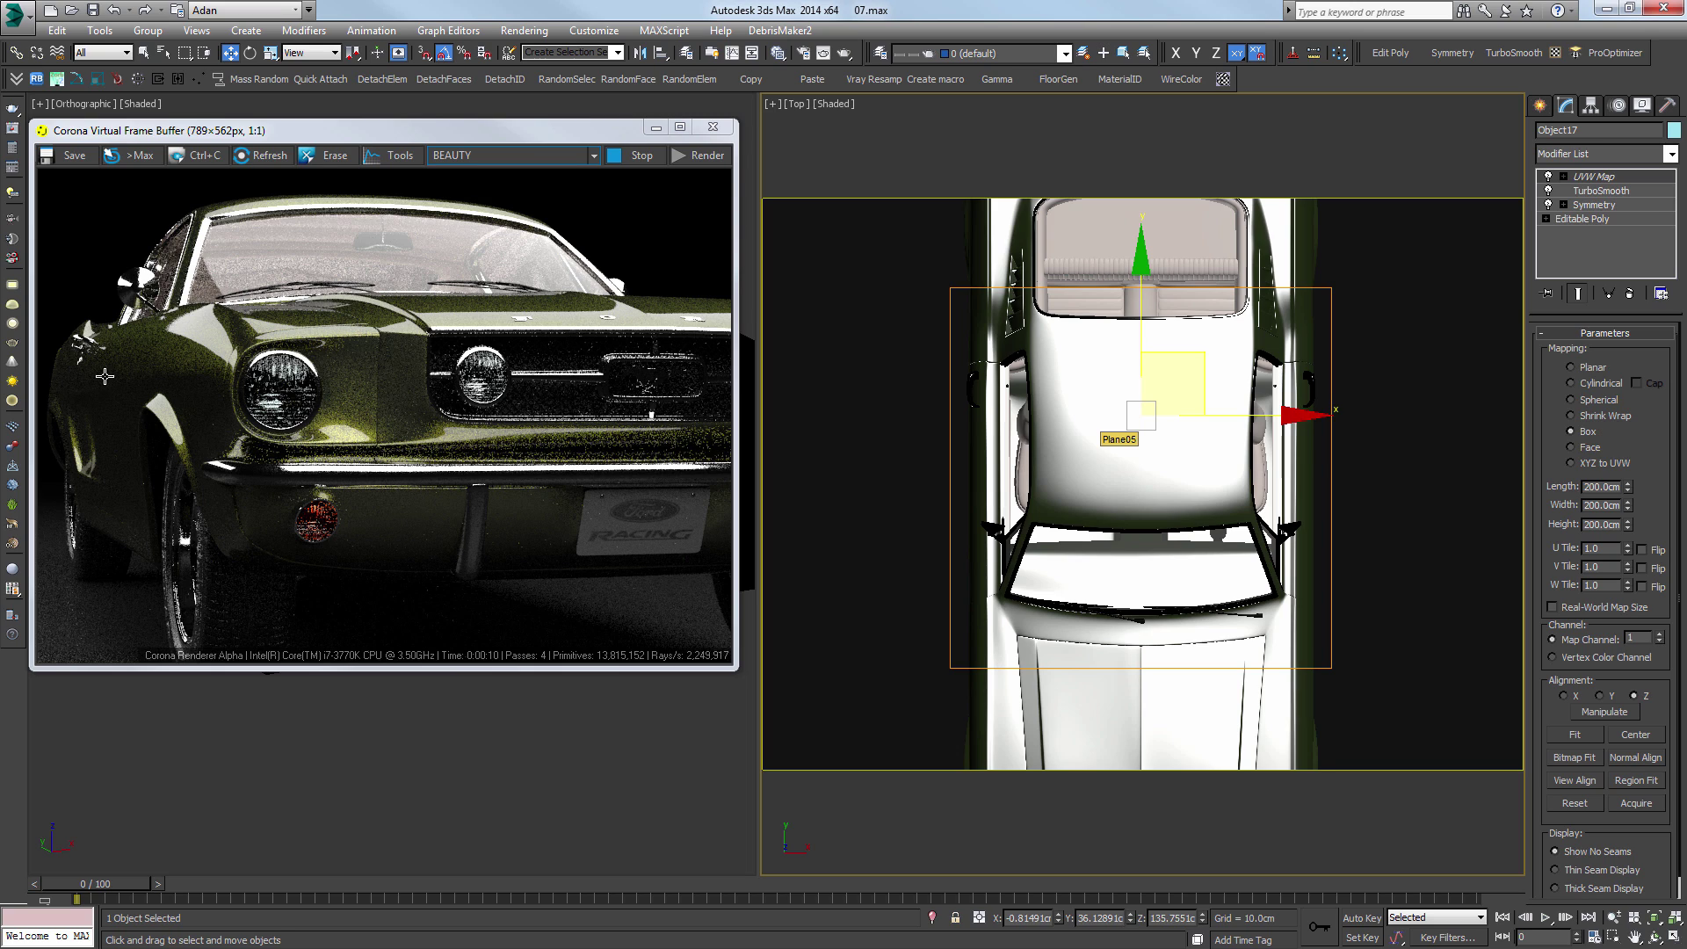
scroll(1075, 536, down, 7)
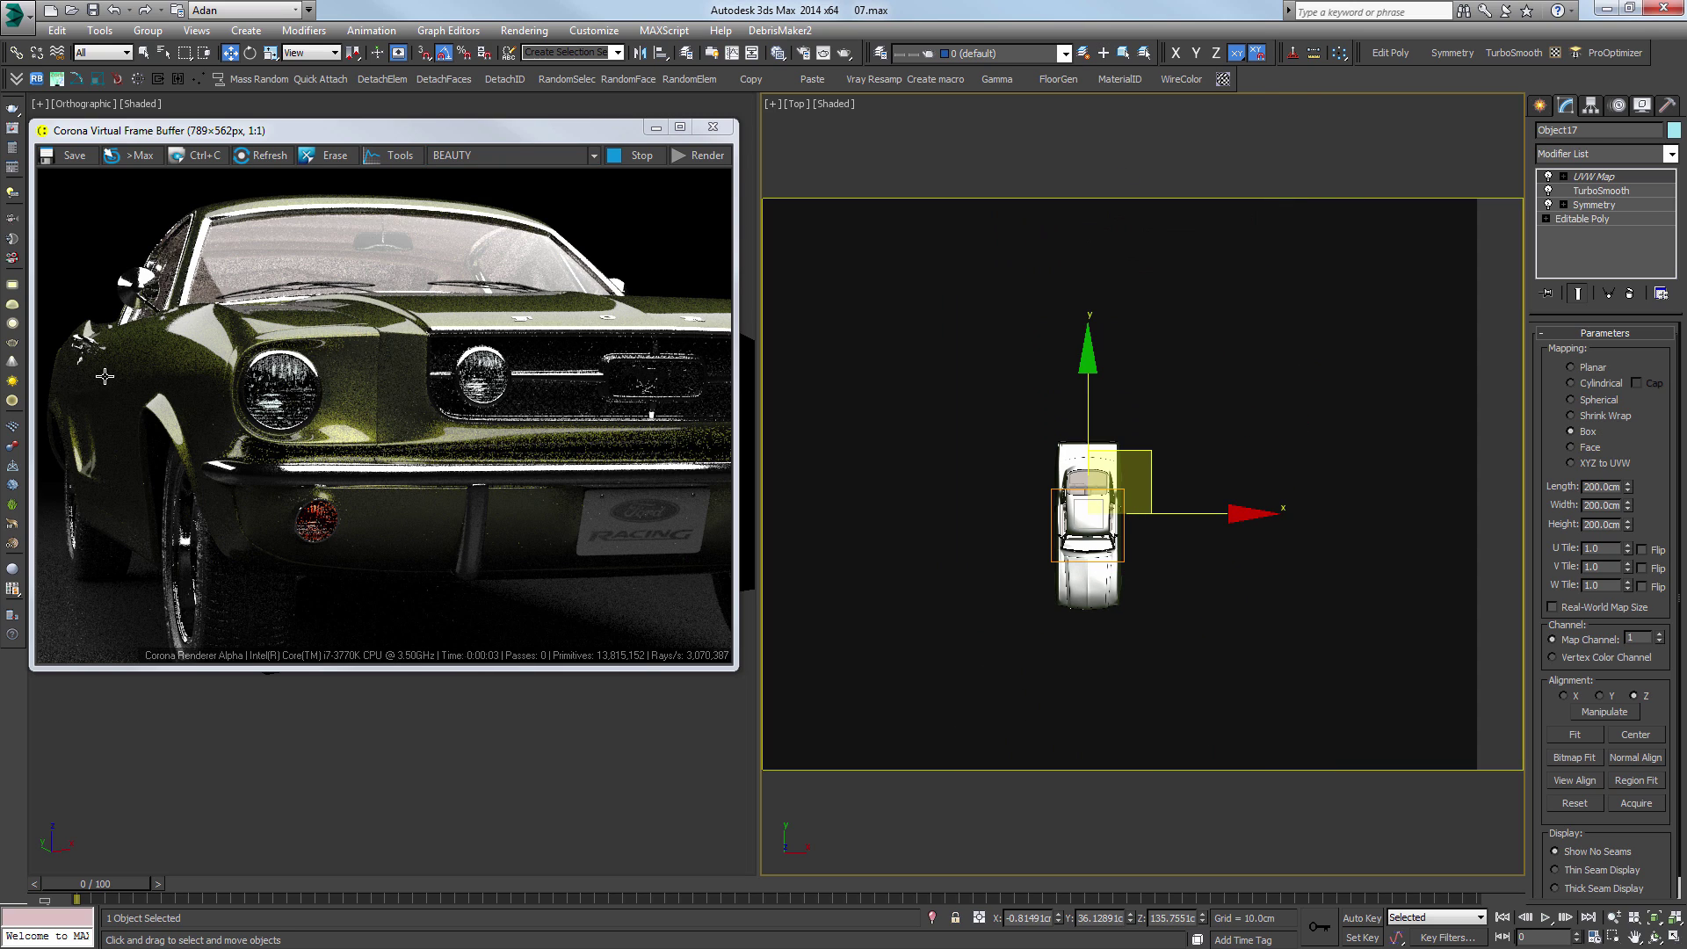
key(c)
key(End)
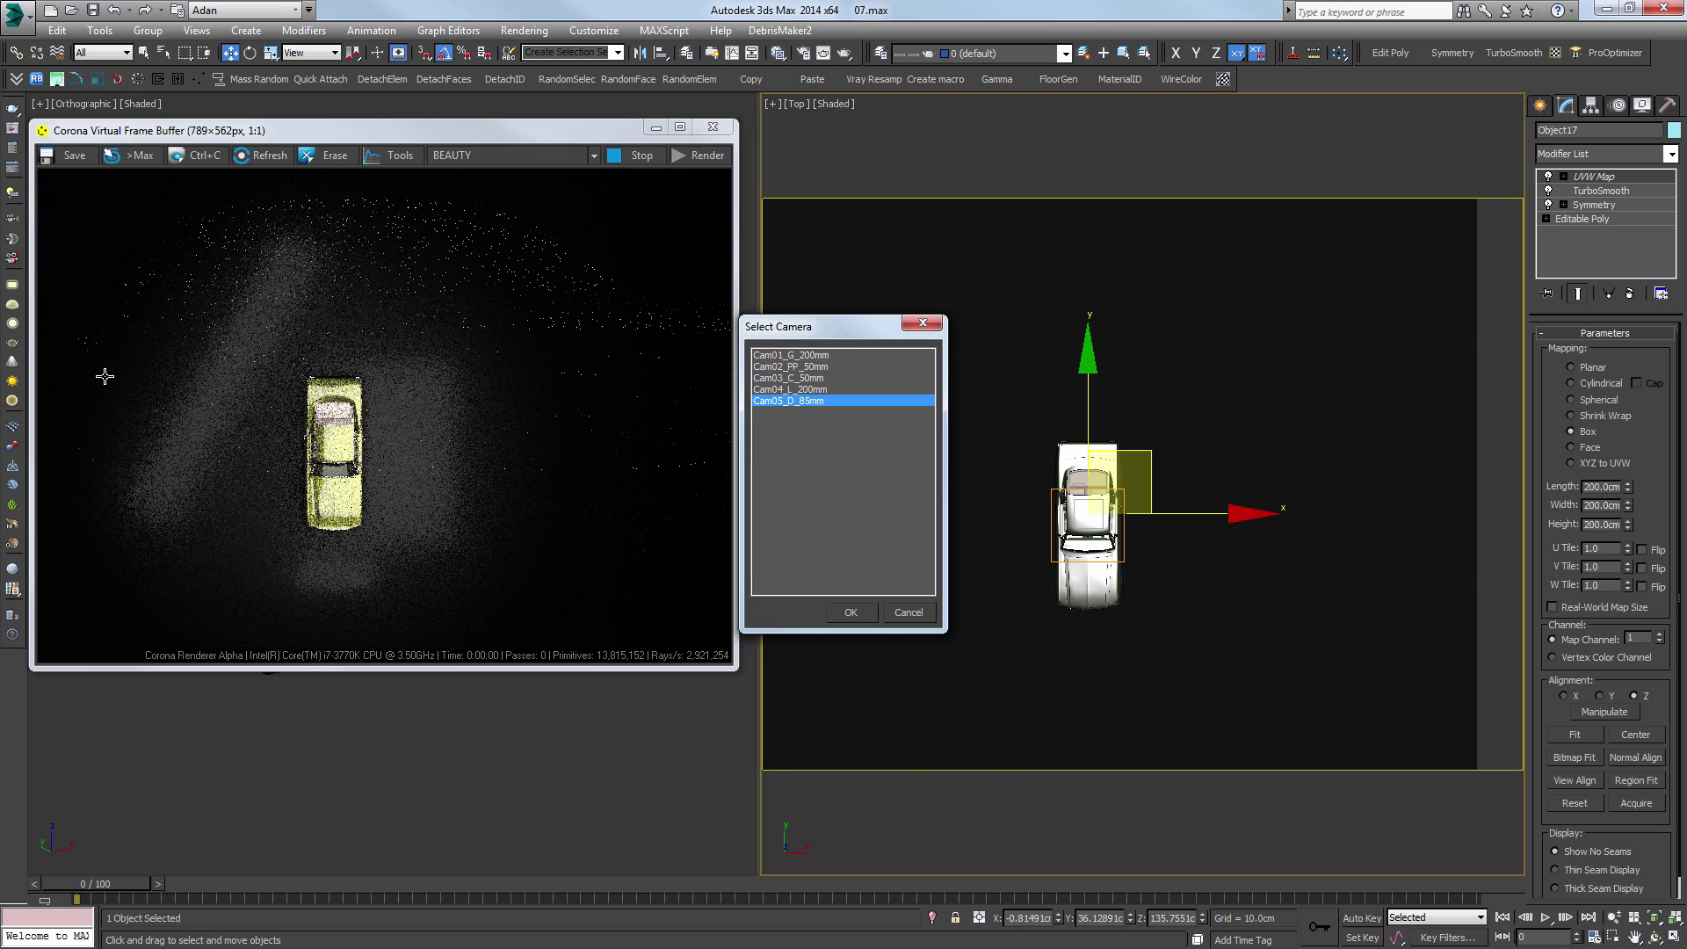
key(Return)
key(ctrl+d)
Step: Enable depth of field in the Corona render settings and move the Render Setup window off the front of the car
key(F10)
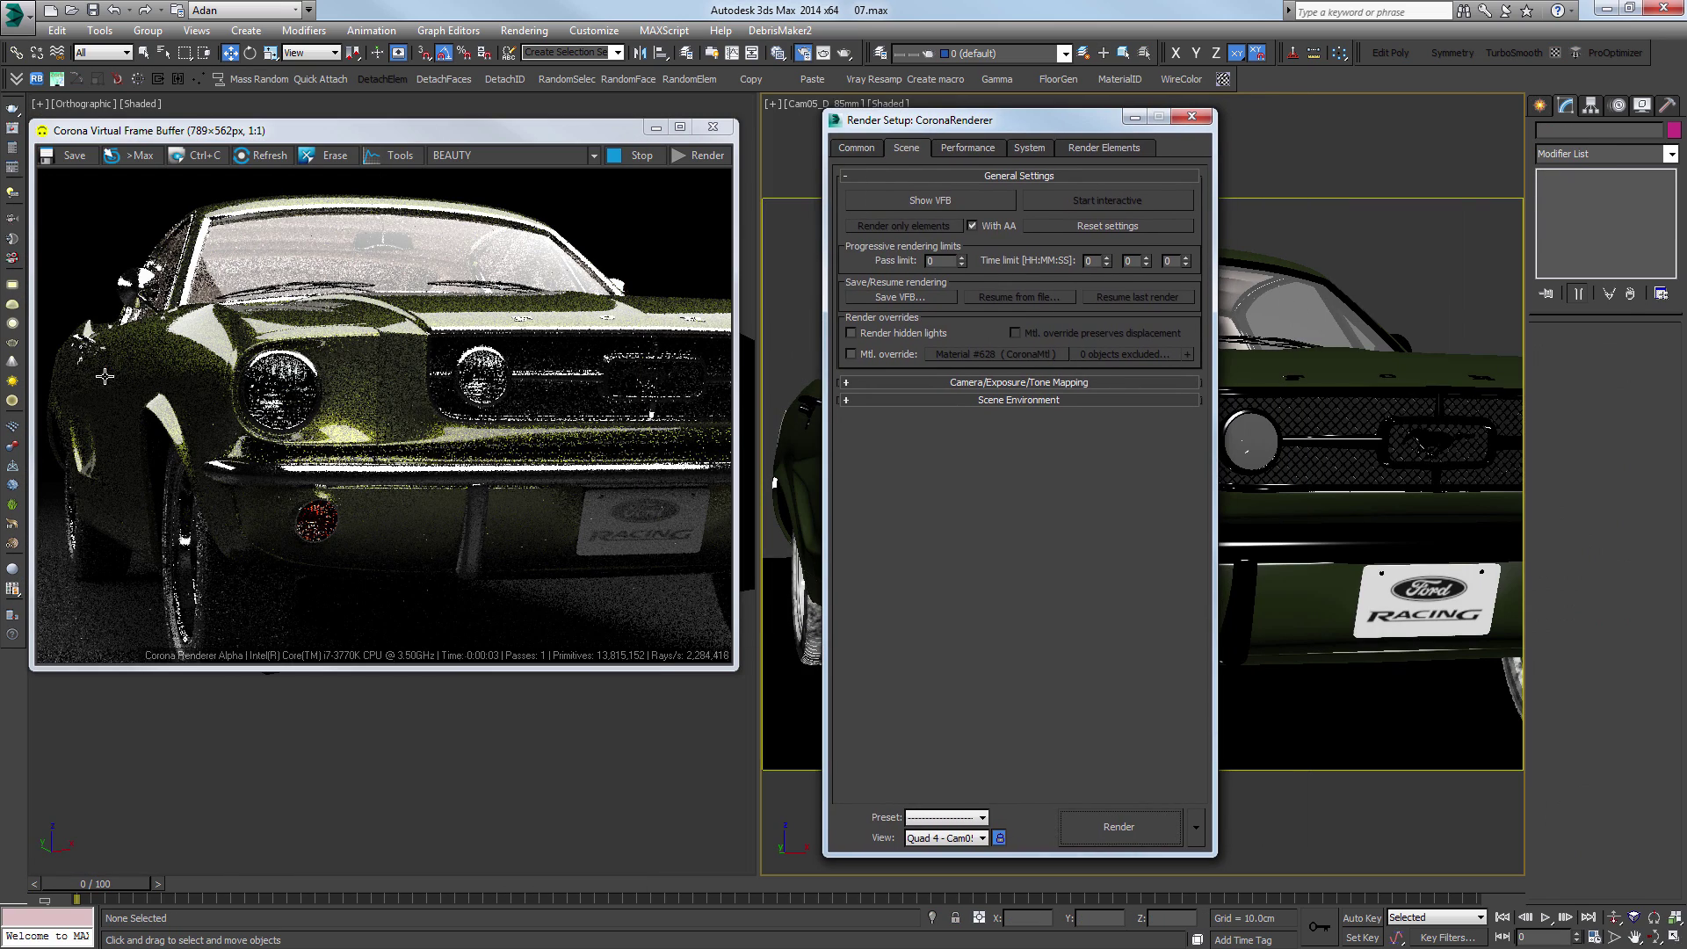
key(ctrl+Tab)
key(ctrl+shift+Tab)
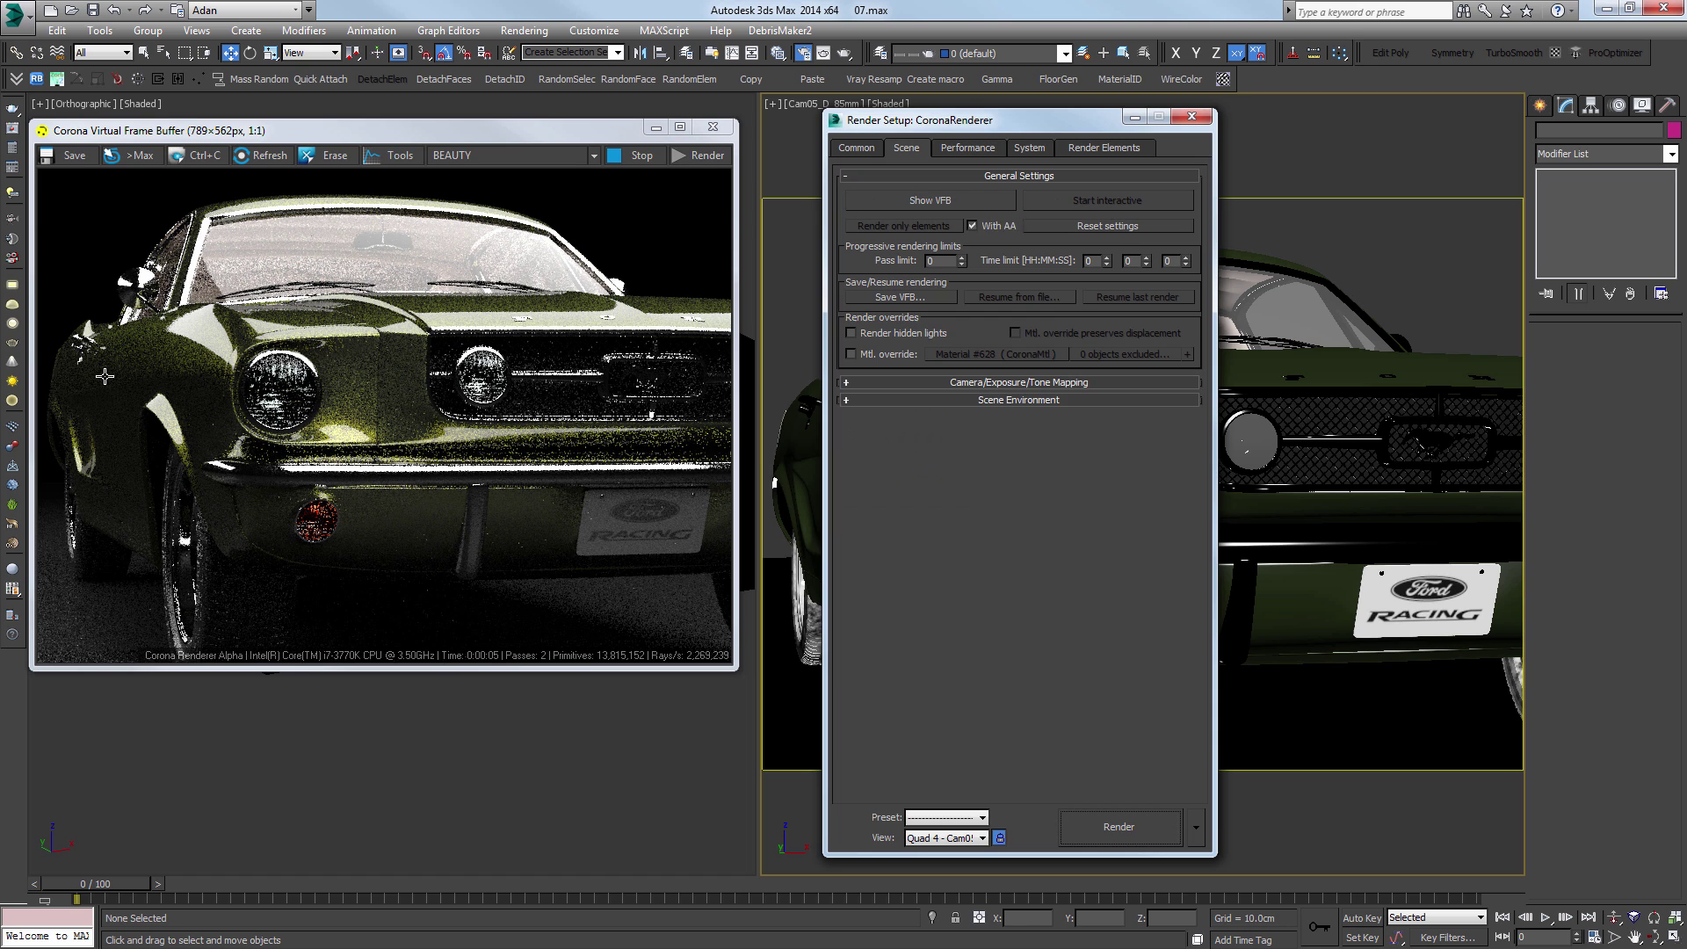
key(space)
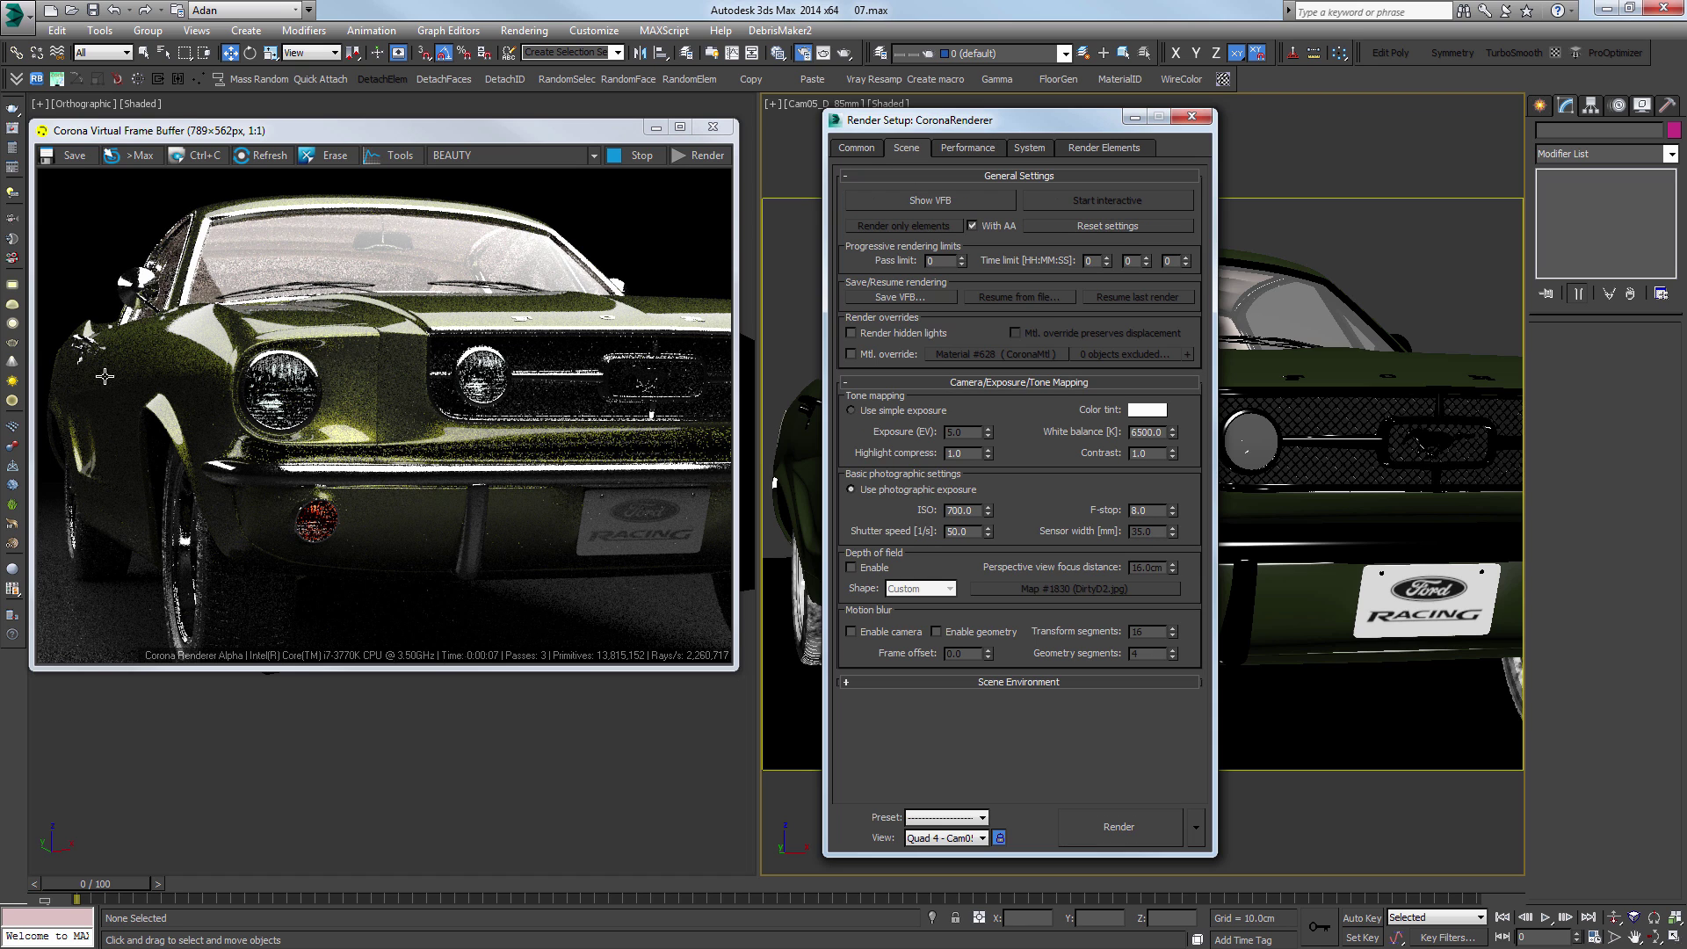
key(space)
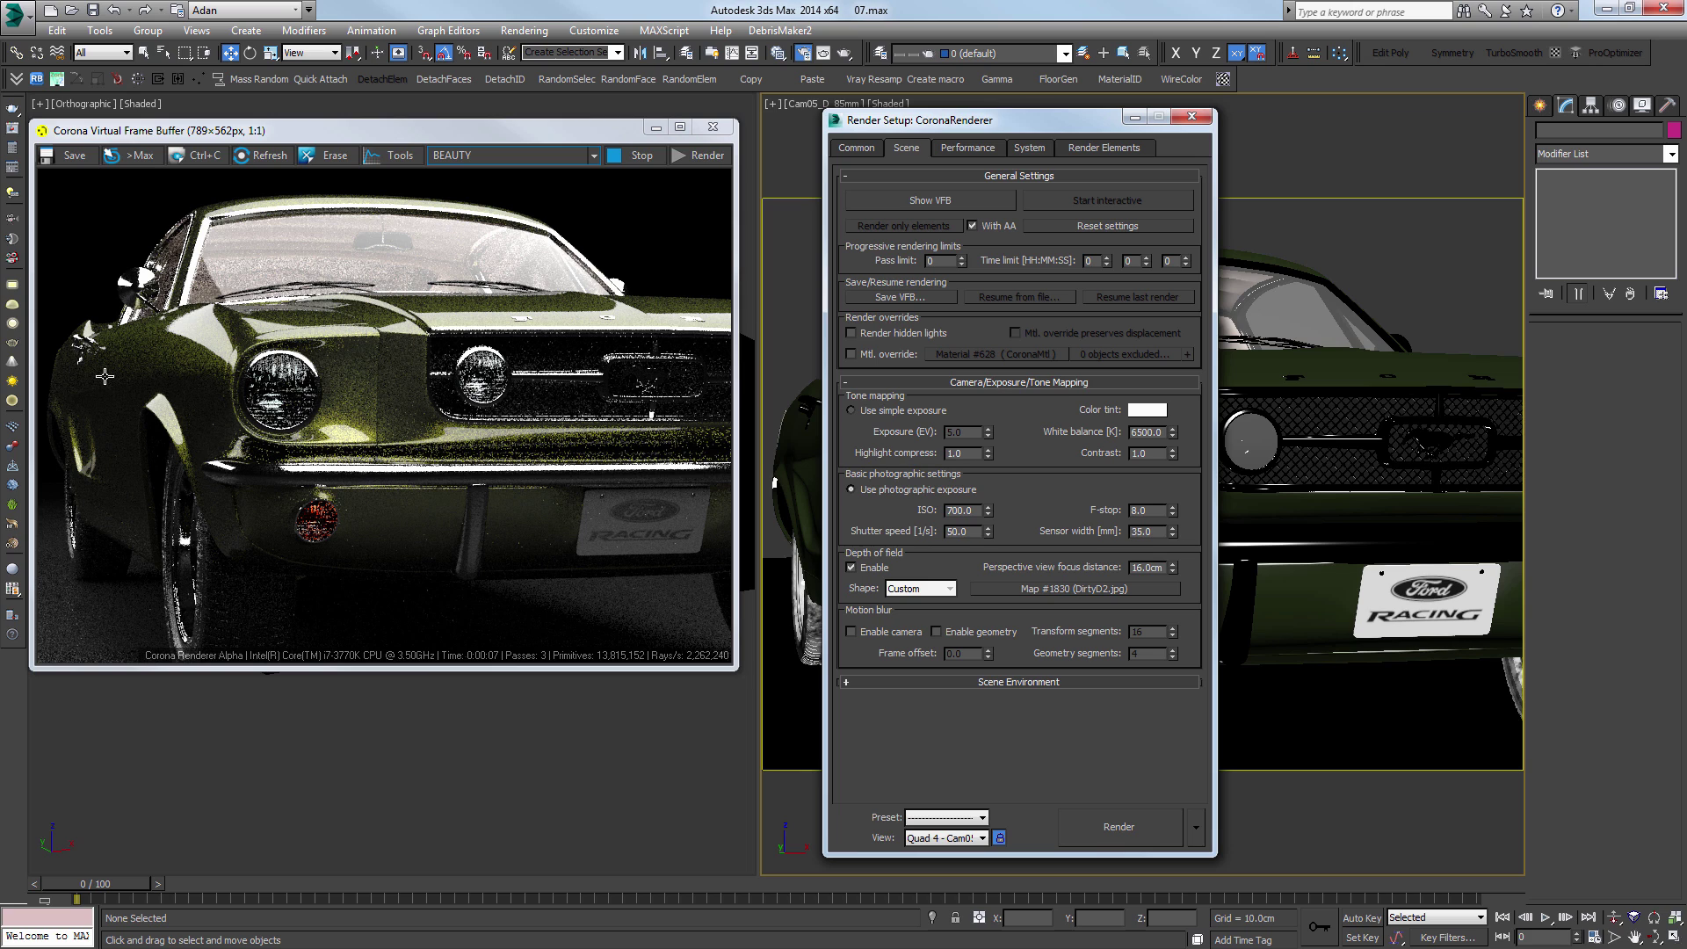
key(shift+q)
drag(983, 119, 1277, 116)
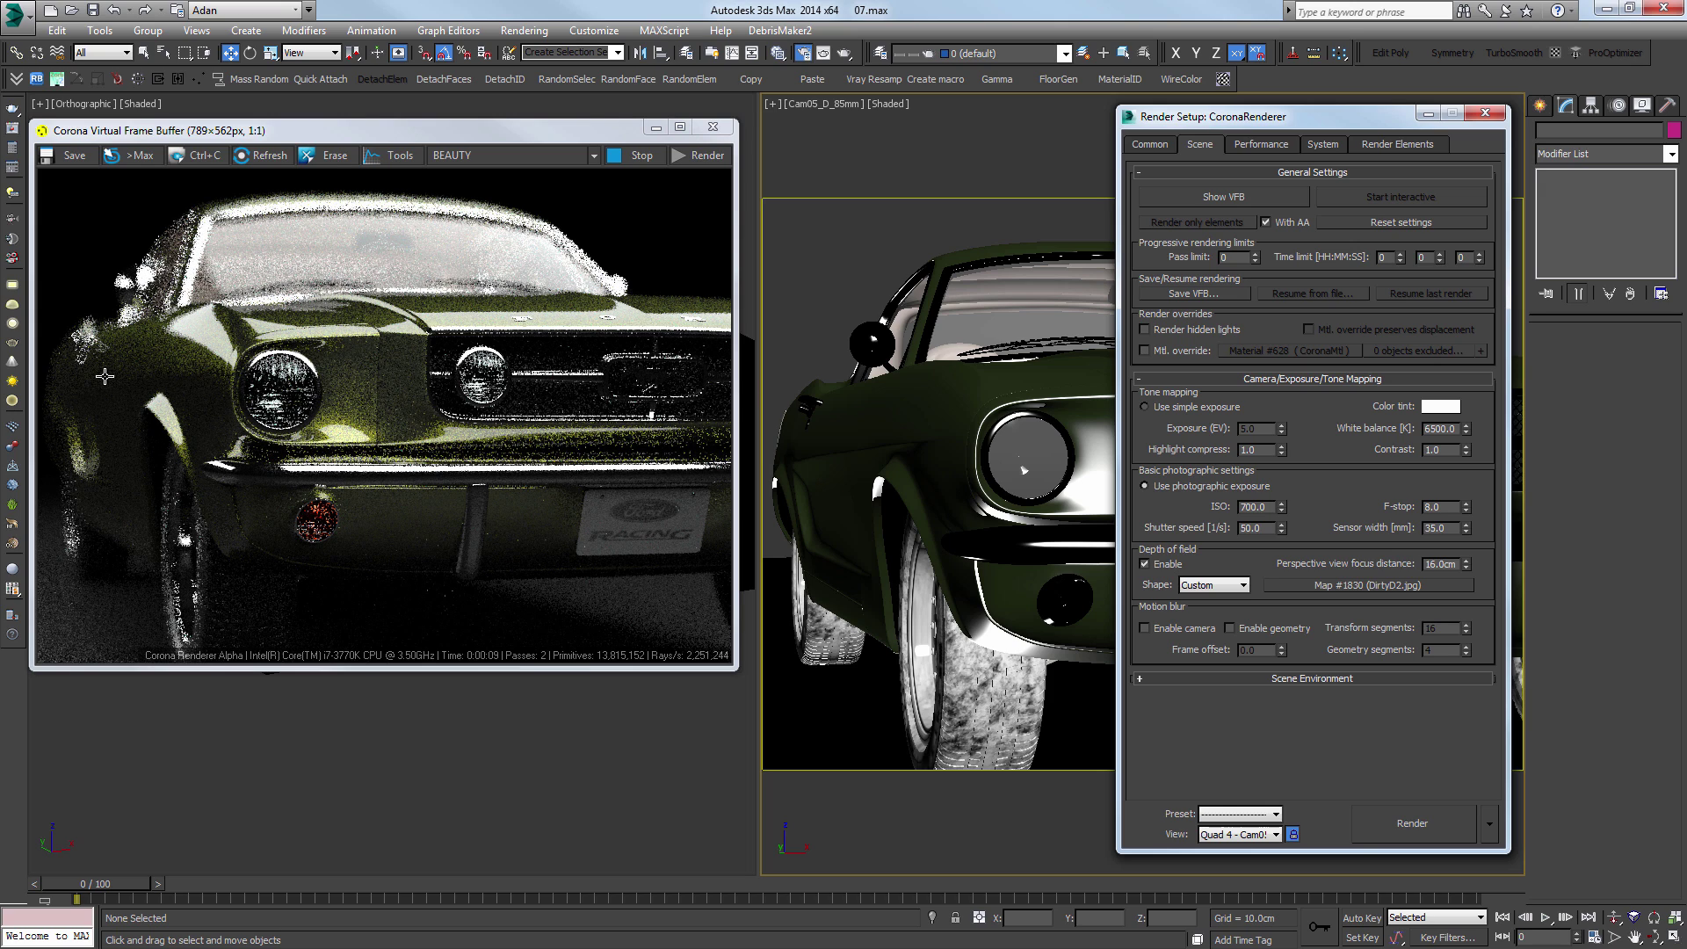
Step: Select the Cam05_D_85mm camera and set its override focus distance to 600 cm in the Corona camera modifier
right_click(828, 173)
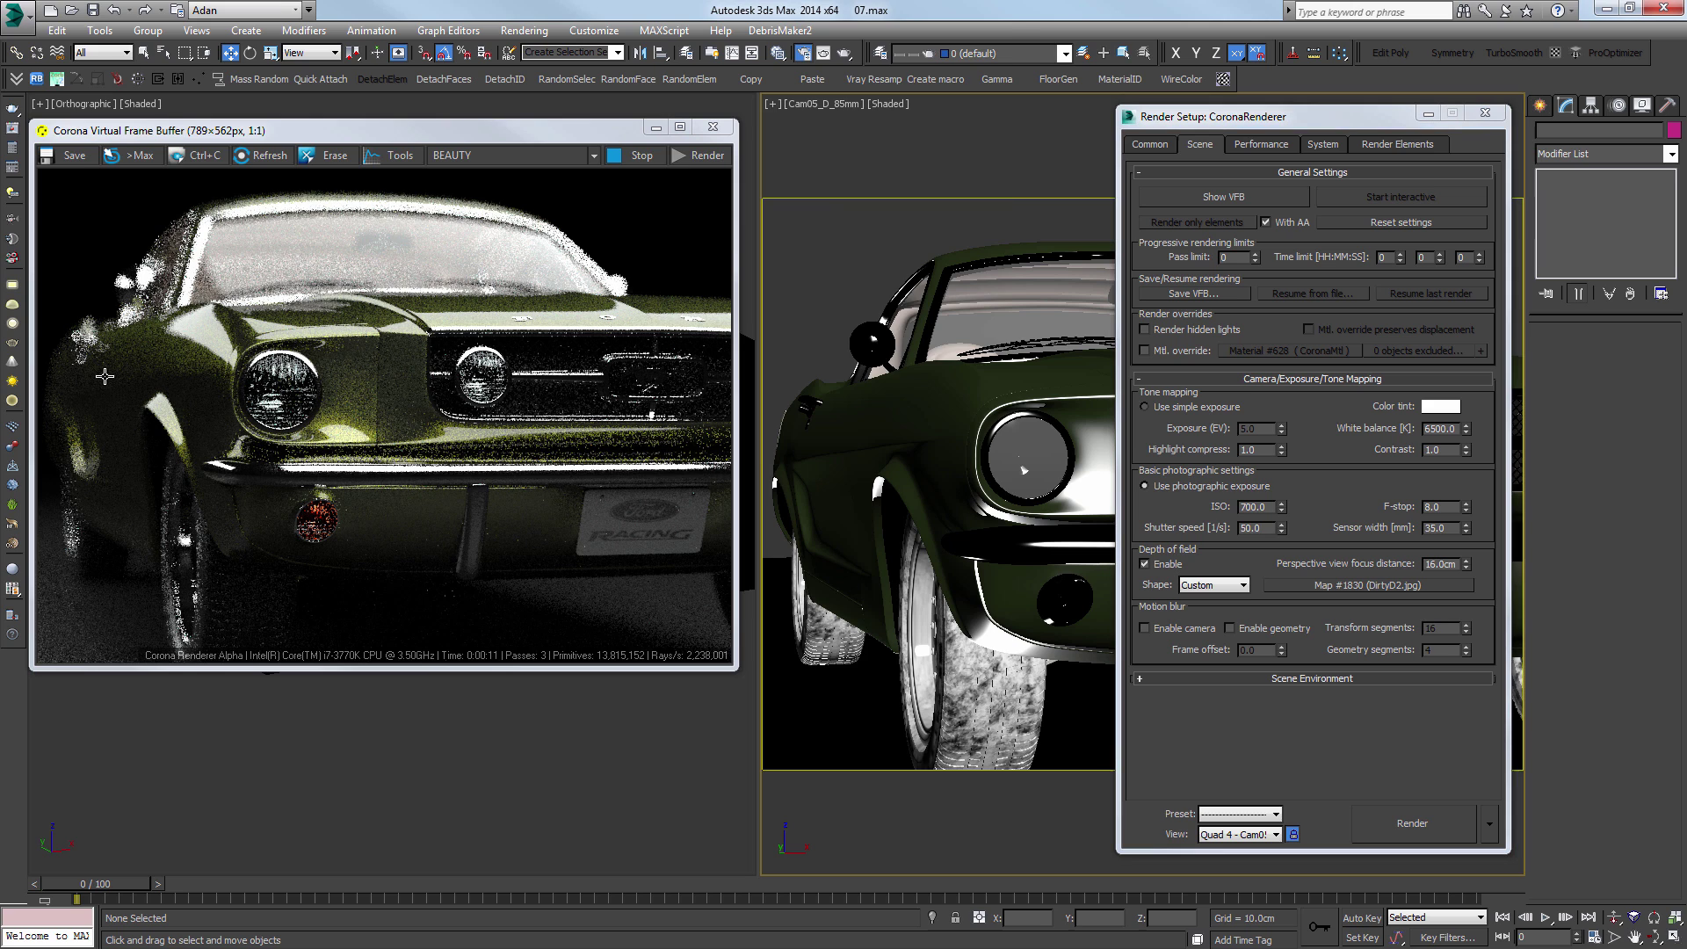
click(813, 106)
click(814, 107)
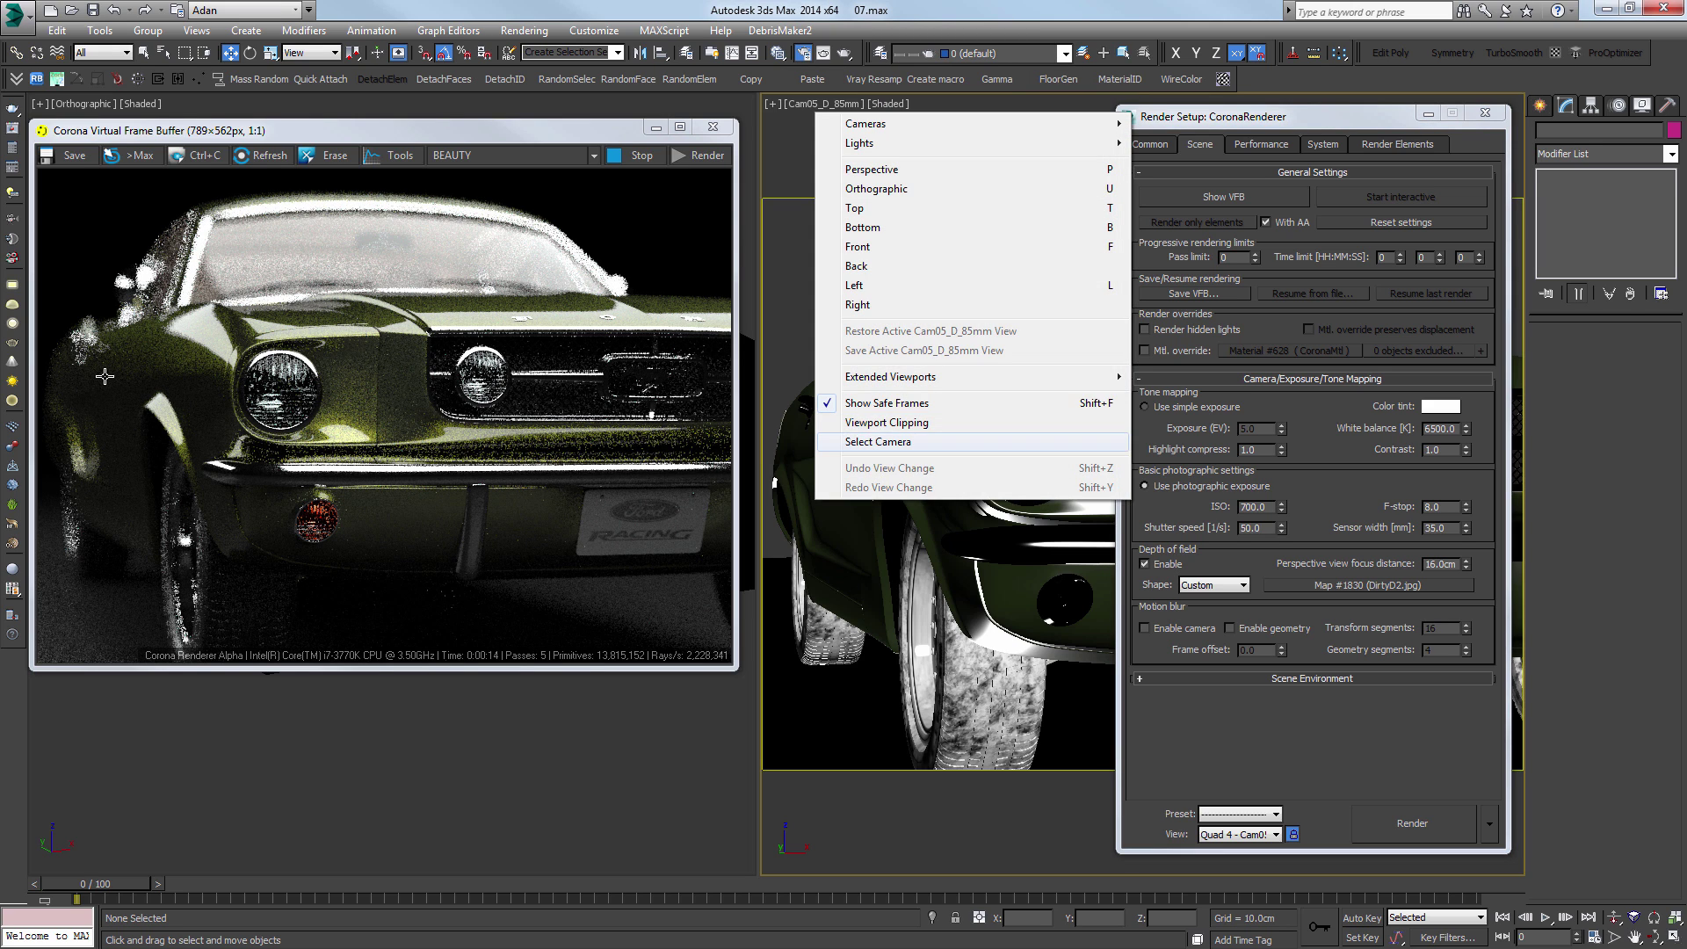
click(848, 441)
drag(1248, 116, 1064, 108)
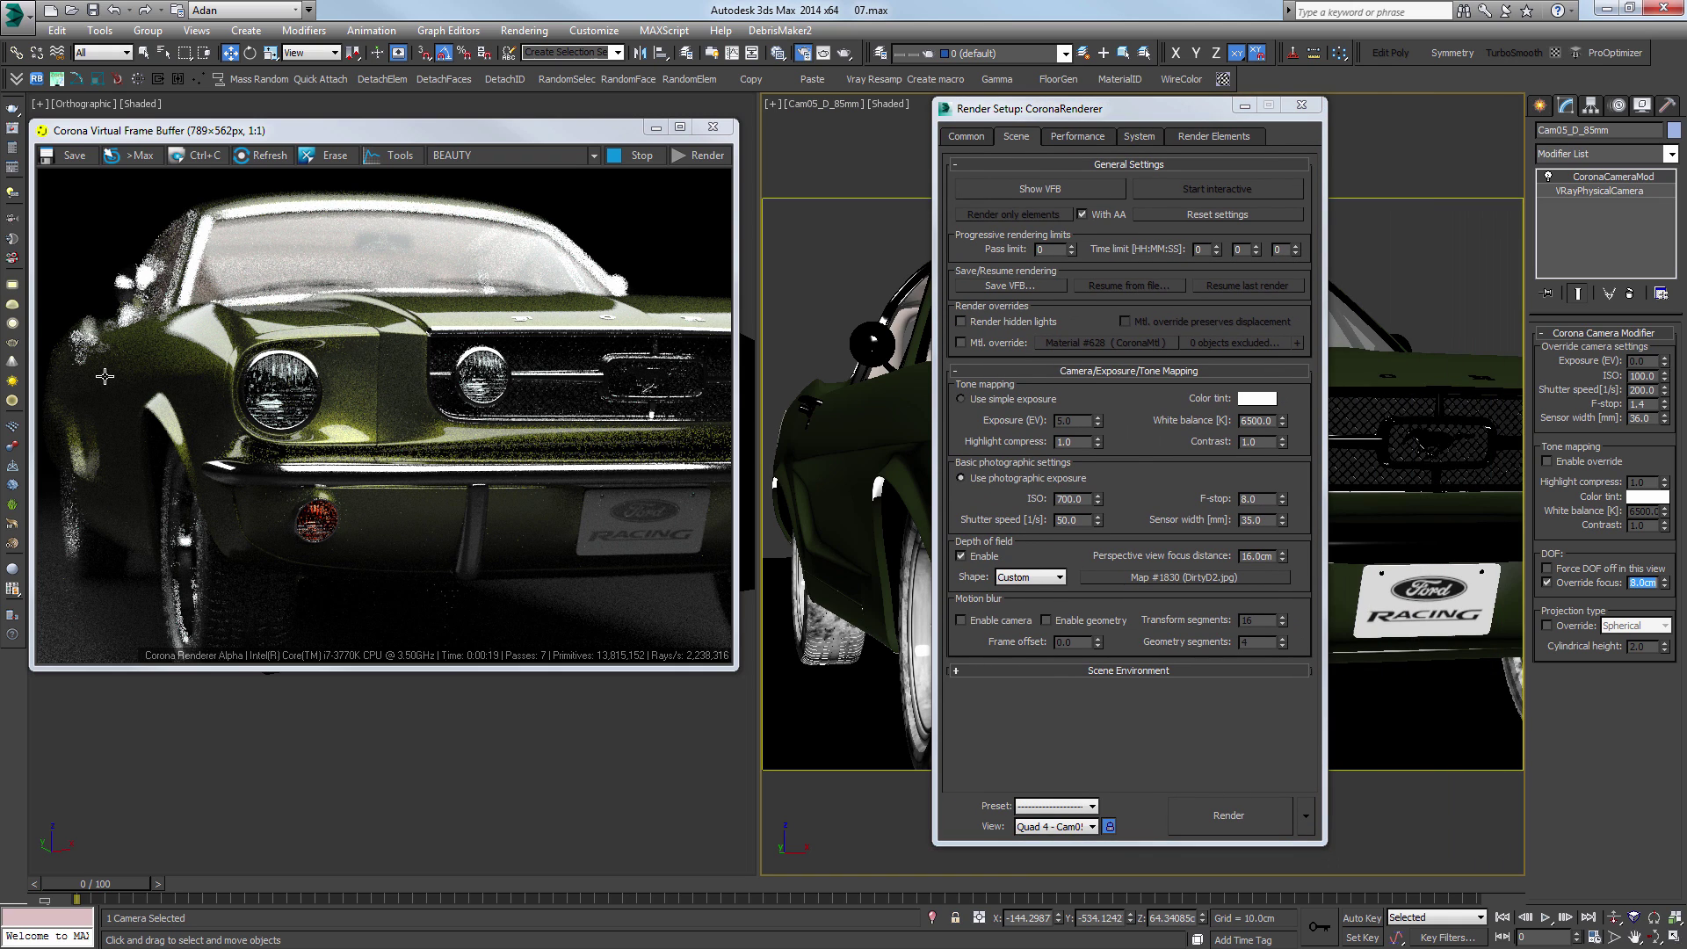
text(600)
key(Return)
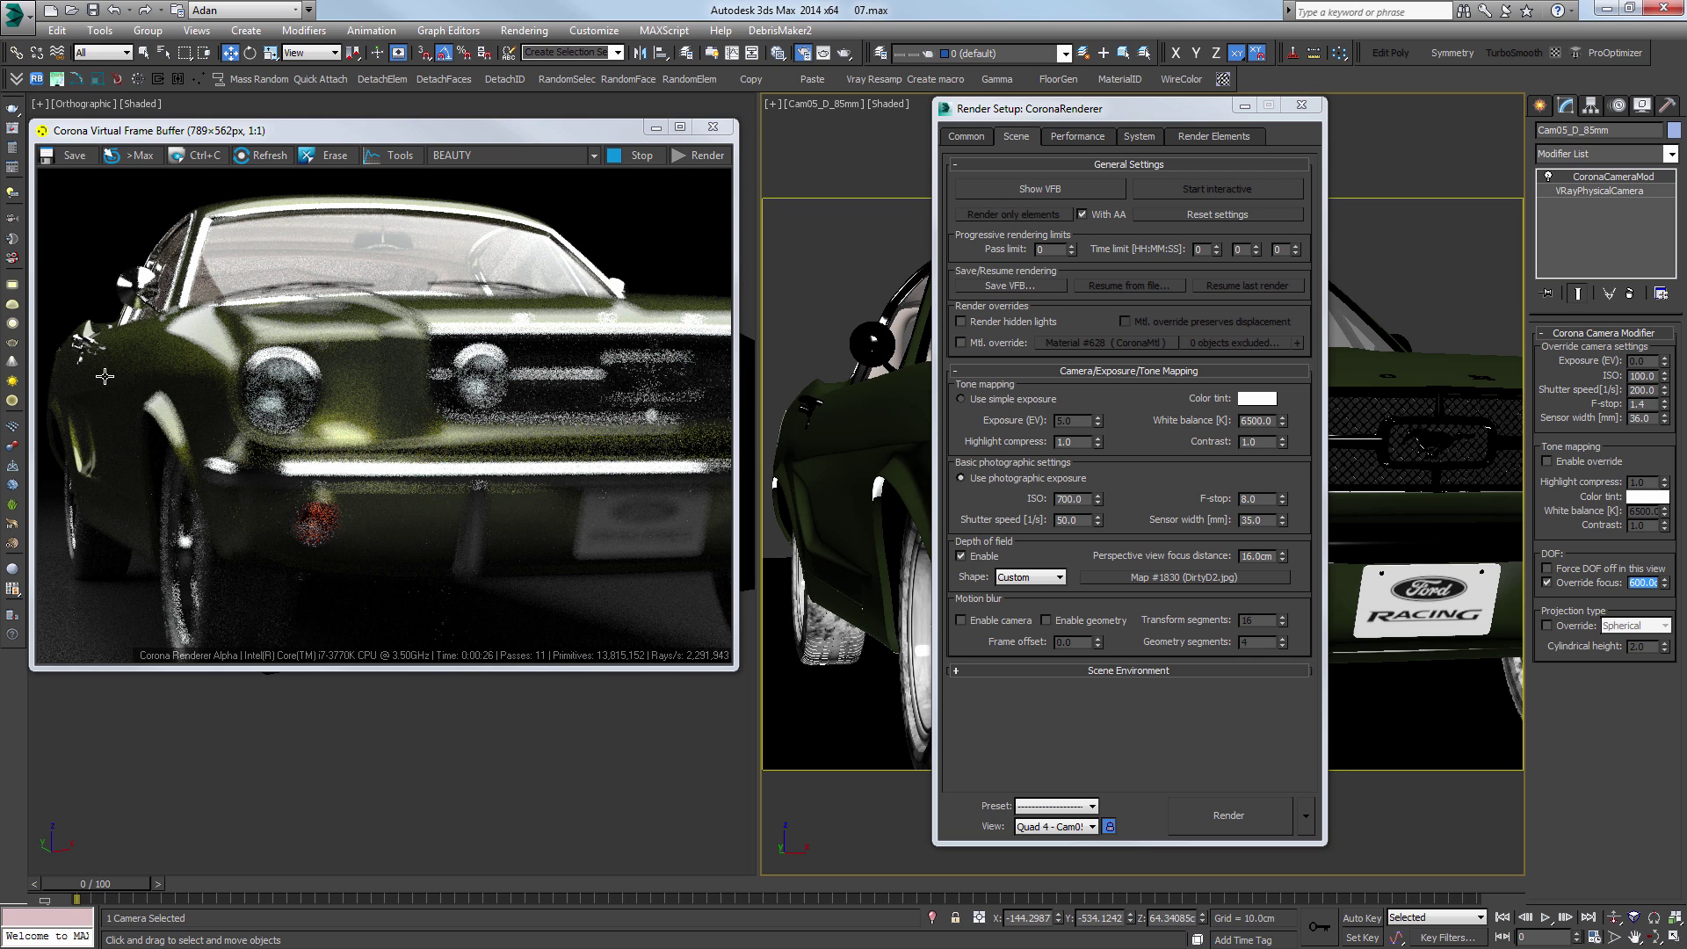
Step: Deselect the camera and disable depth of field in the Corona render settings
click(1301, 105)
key(ctrl+d)
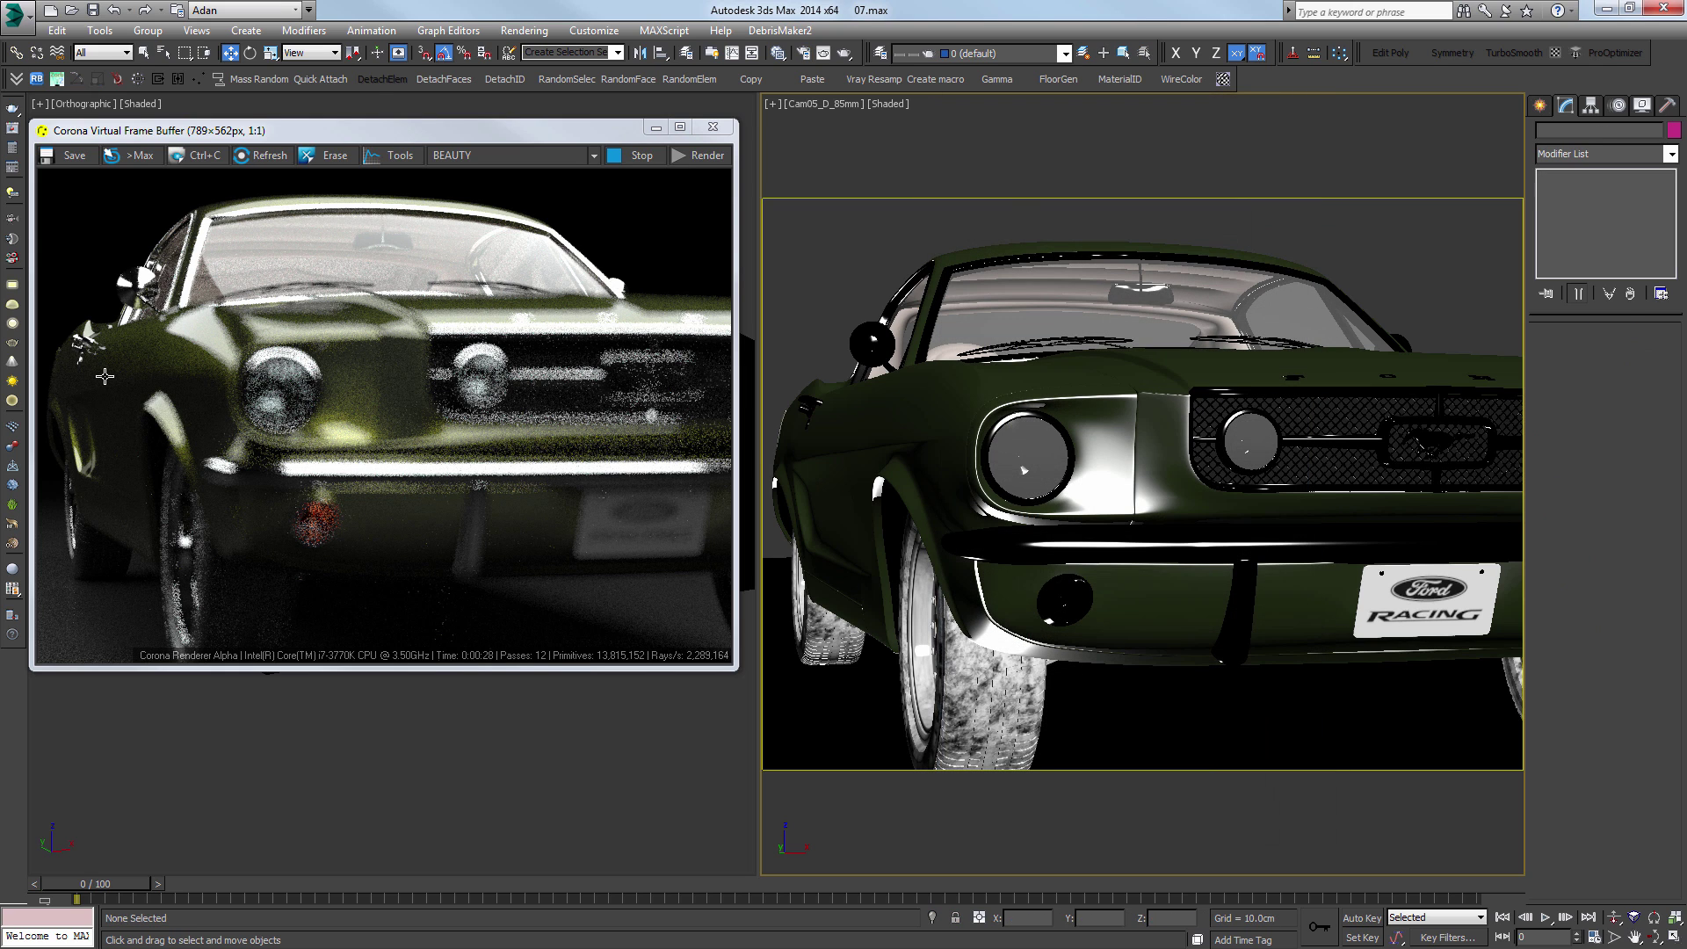
key(F10)
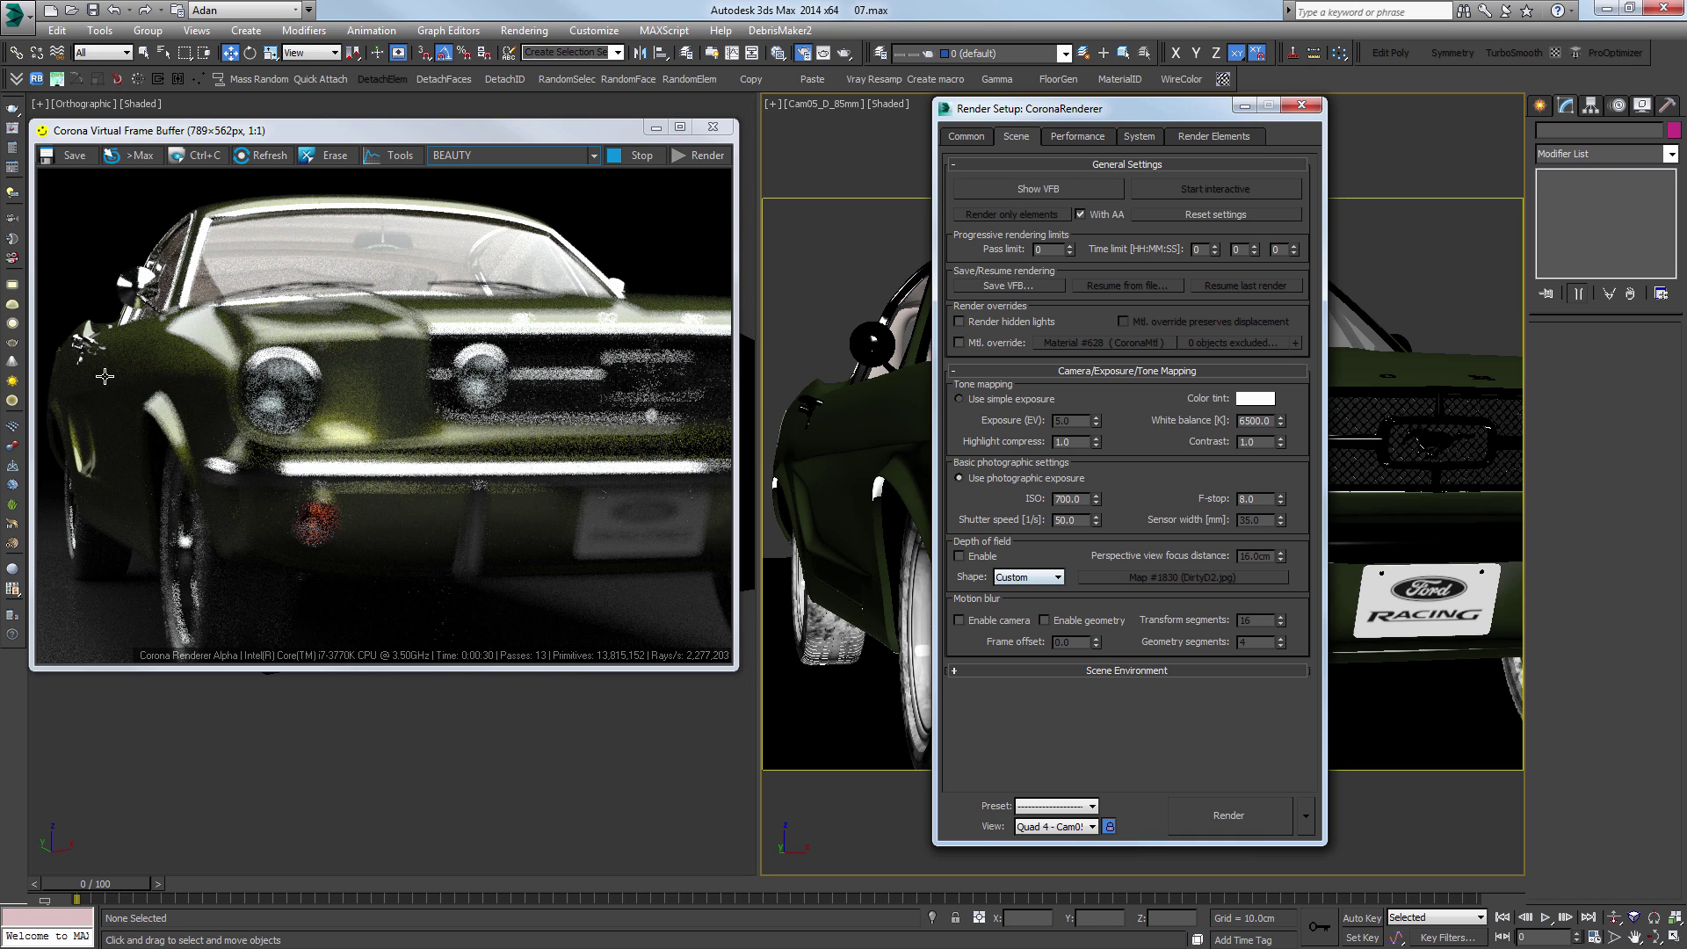
key(F10)
key(shift+q)
Step: Switch the viewport to the Cam01_G_200mm camera and restart the render
key(c)
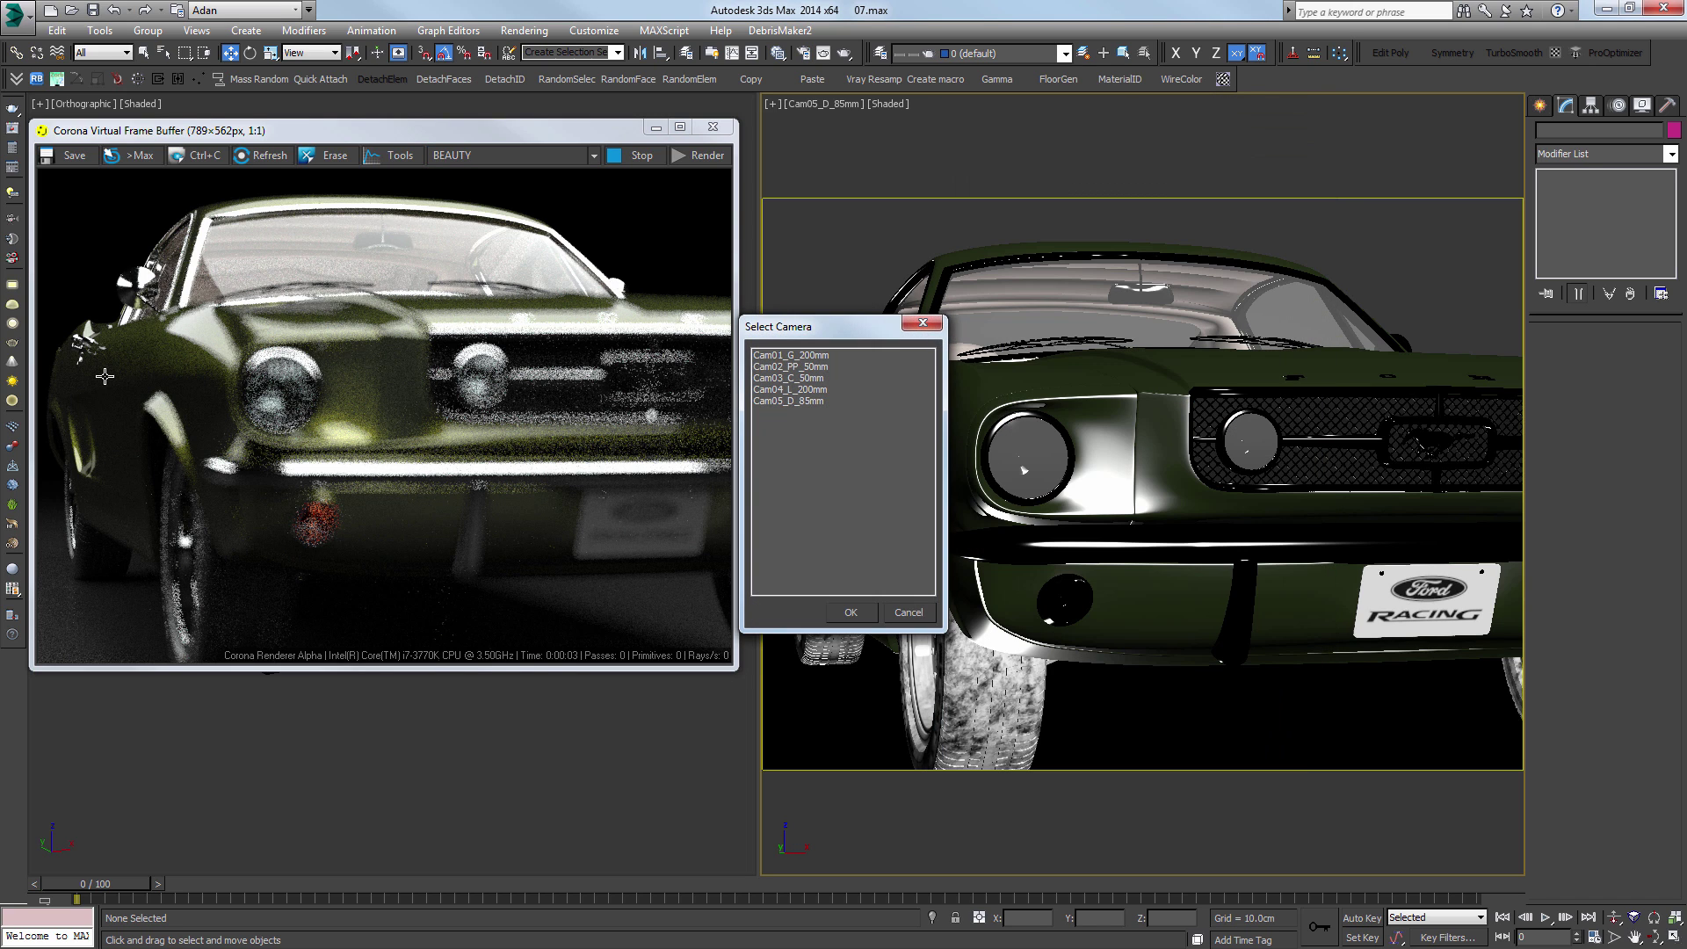
key(Down)
key(Return)
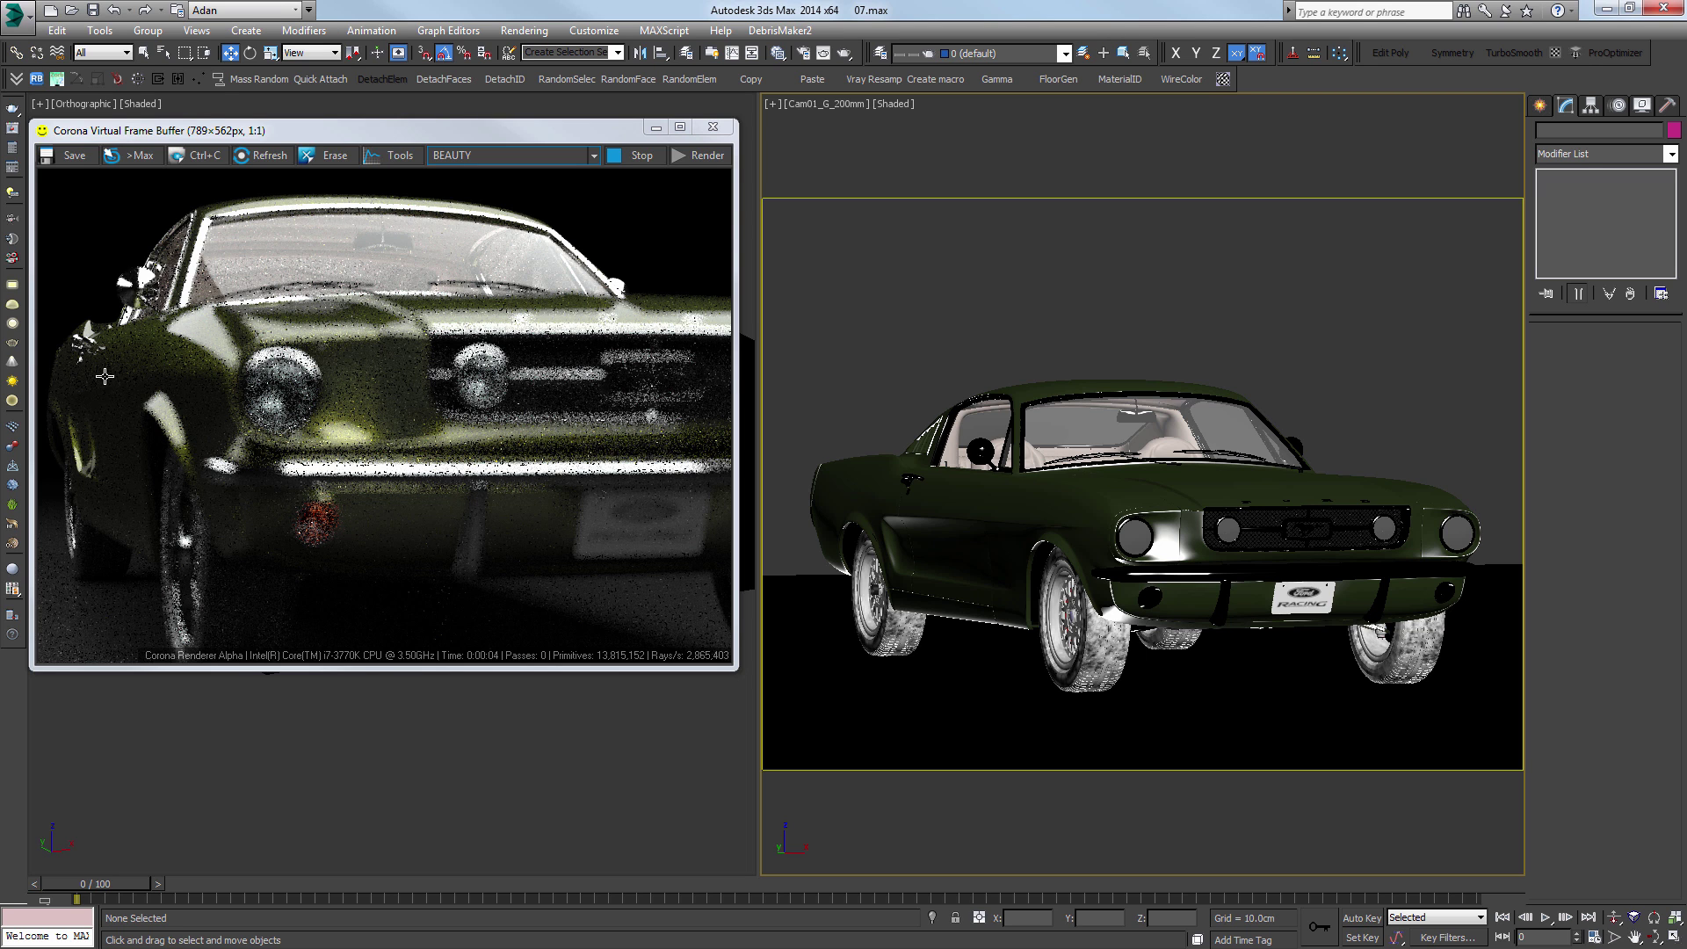
key(shift+q)
Step: Change the camera view to a free perspective framed closely on the car's front wheel, with nothing selected
key(ctrl+z)
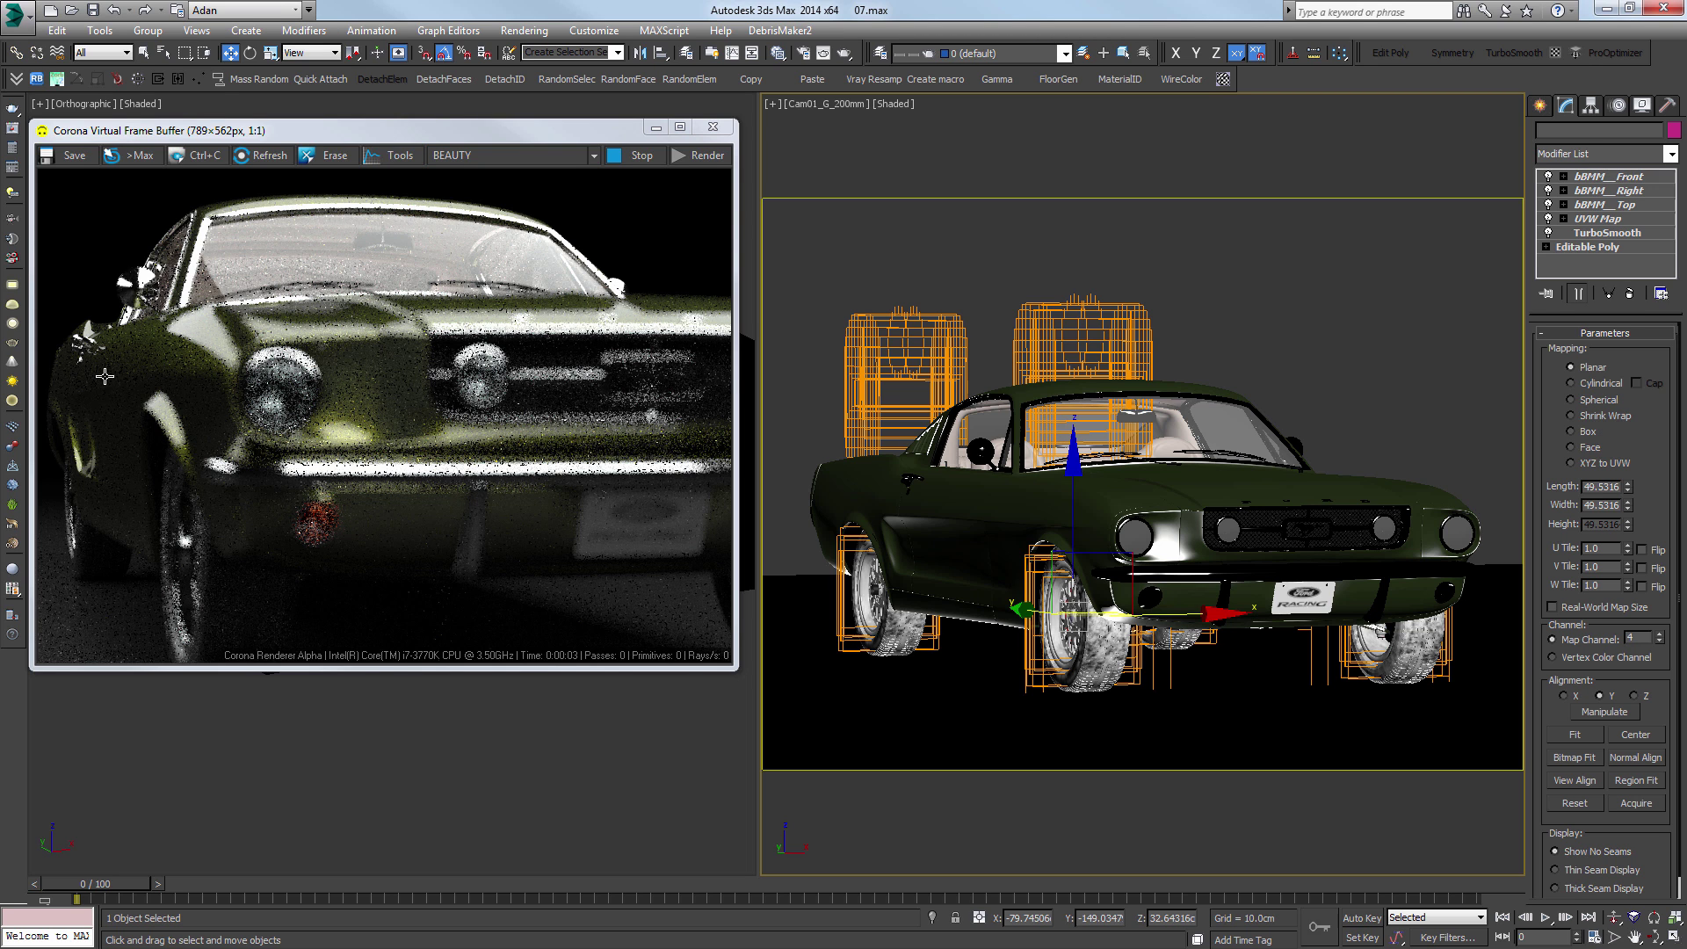
key(p)
key(z)
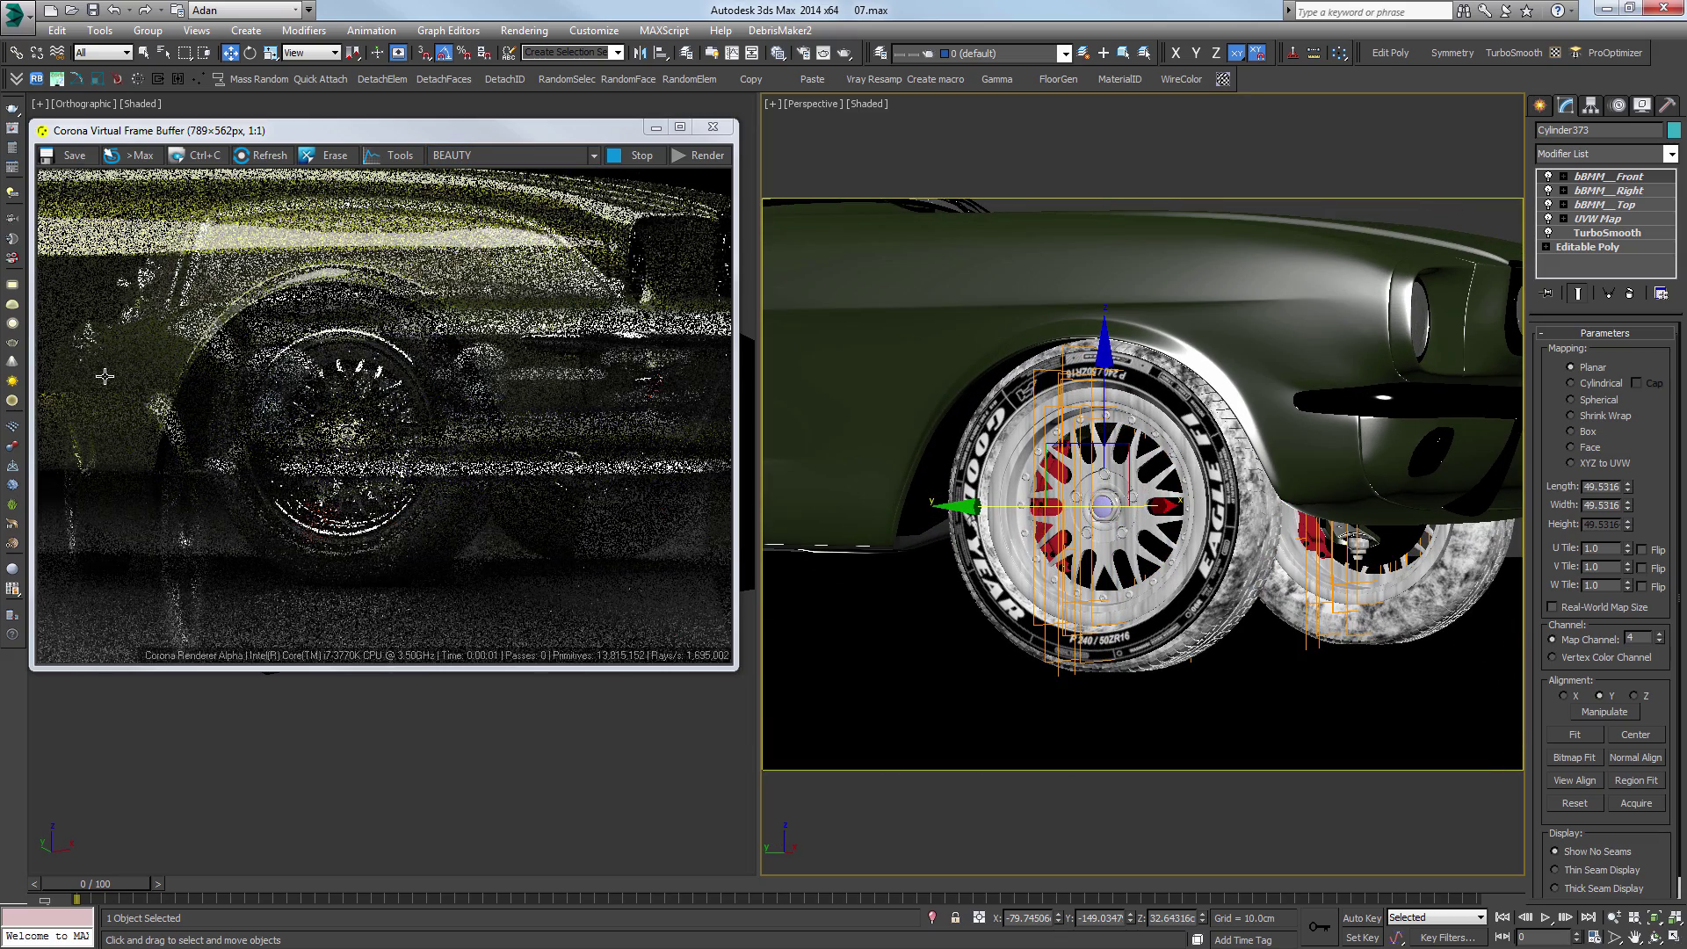
key(ctrl+d)
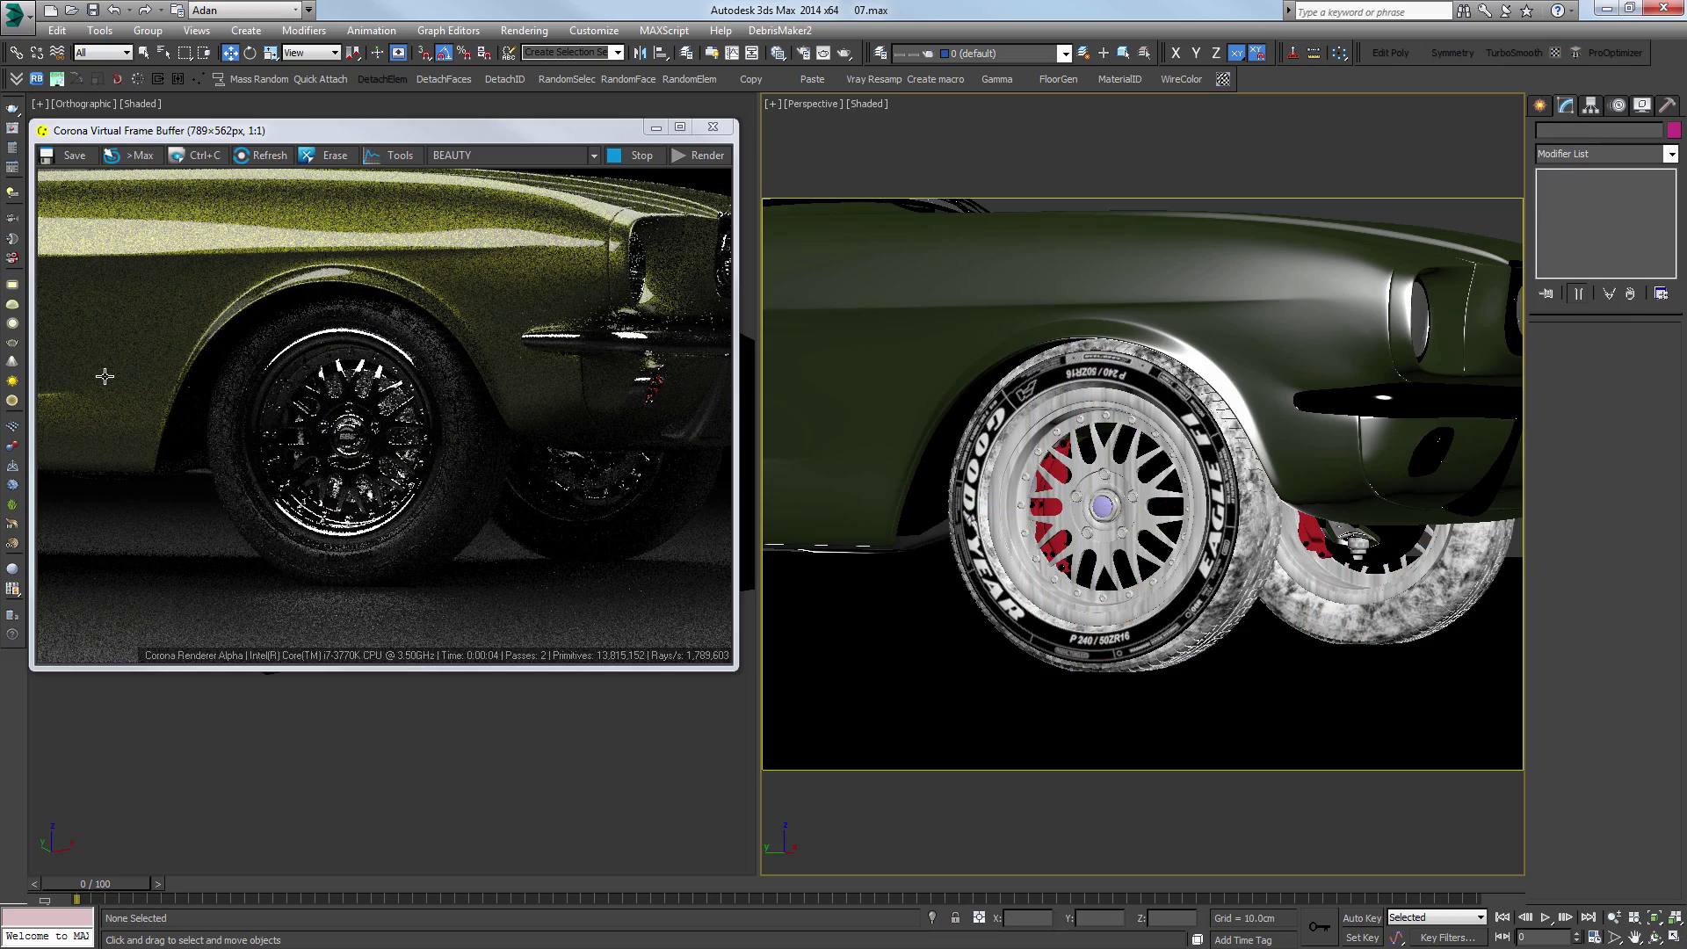
Step: Step back through the perspective view changes to frame the whole car from a low three-quarter front angle, and clear the selection
key(shift+z)
key(shift+z)
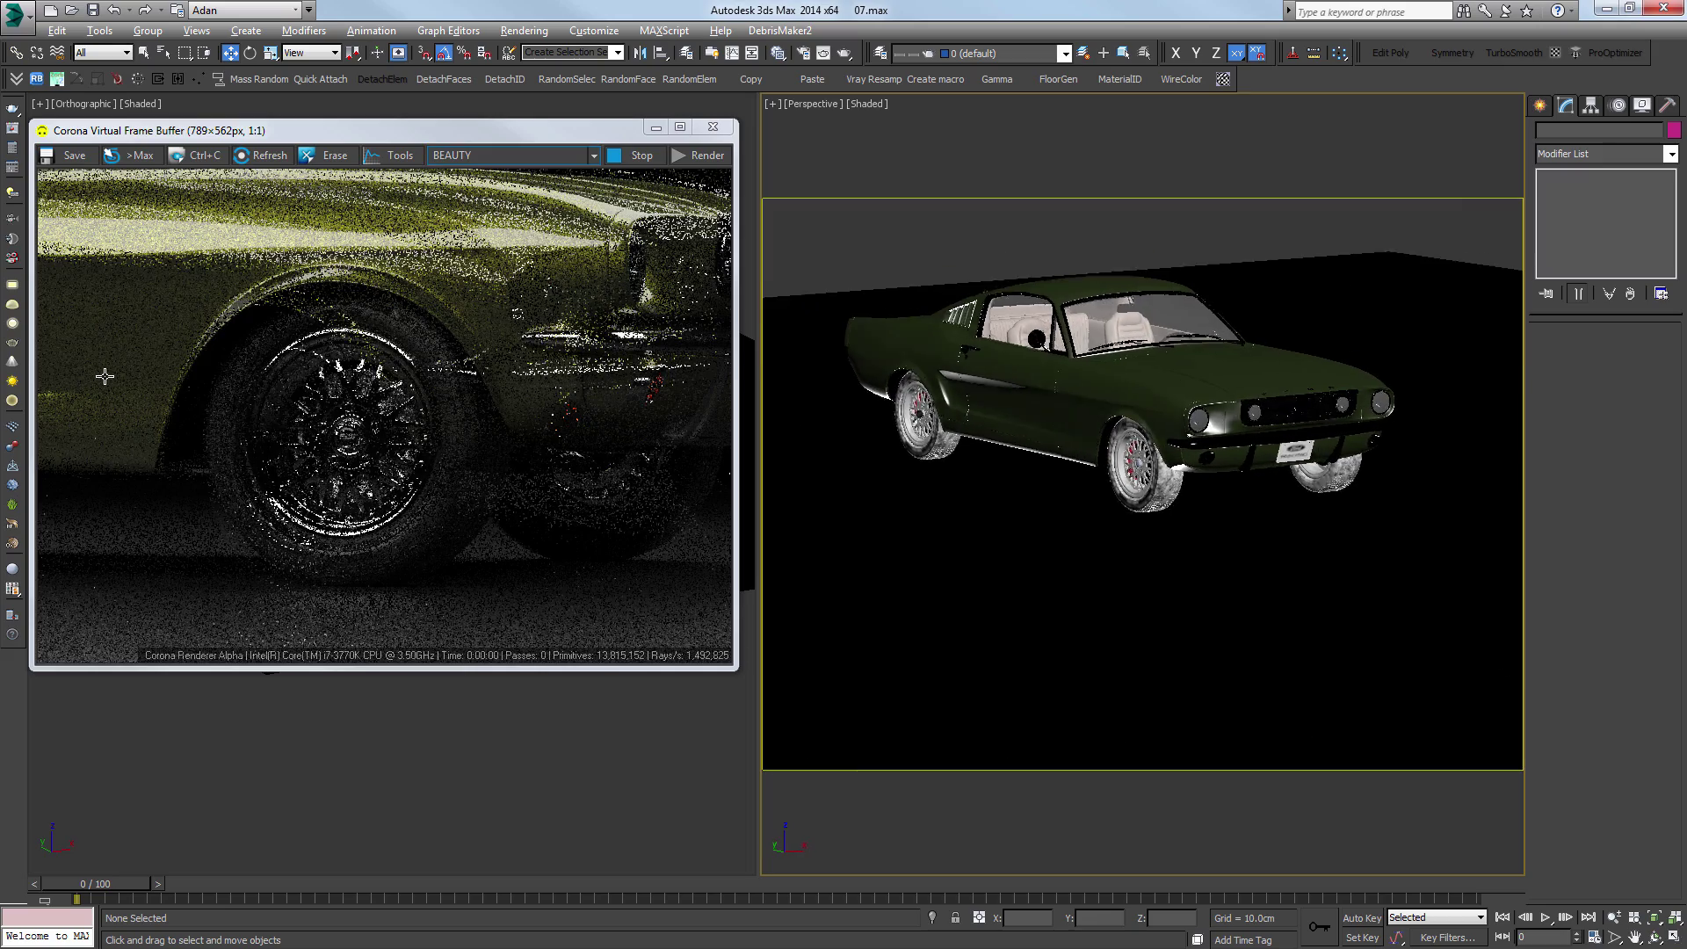
key(ctrl+z)
key(shift+z)
key(shift+z)
key(shift+z)
key(shift+z)
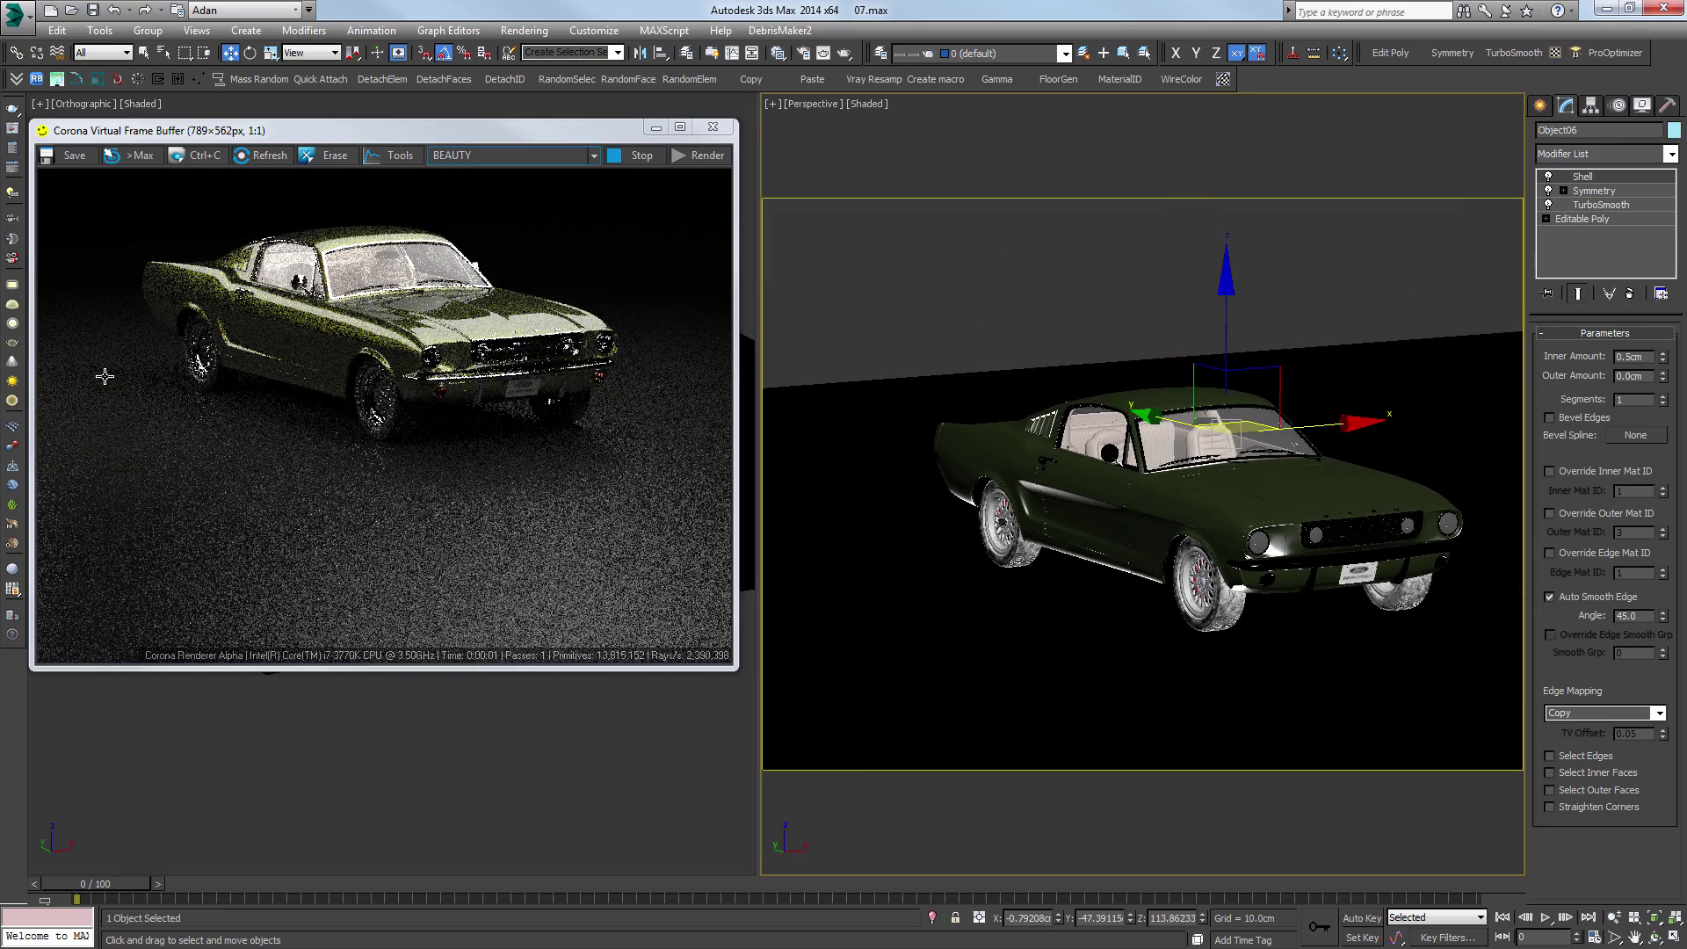
key(shift+z)
key(shift+z)
key(shift+z)
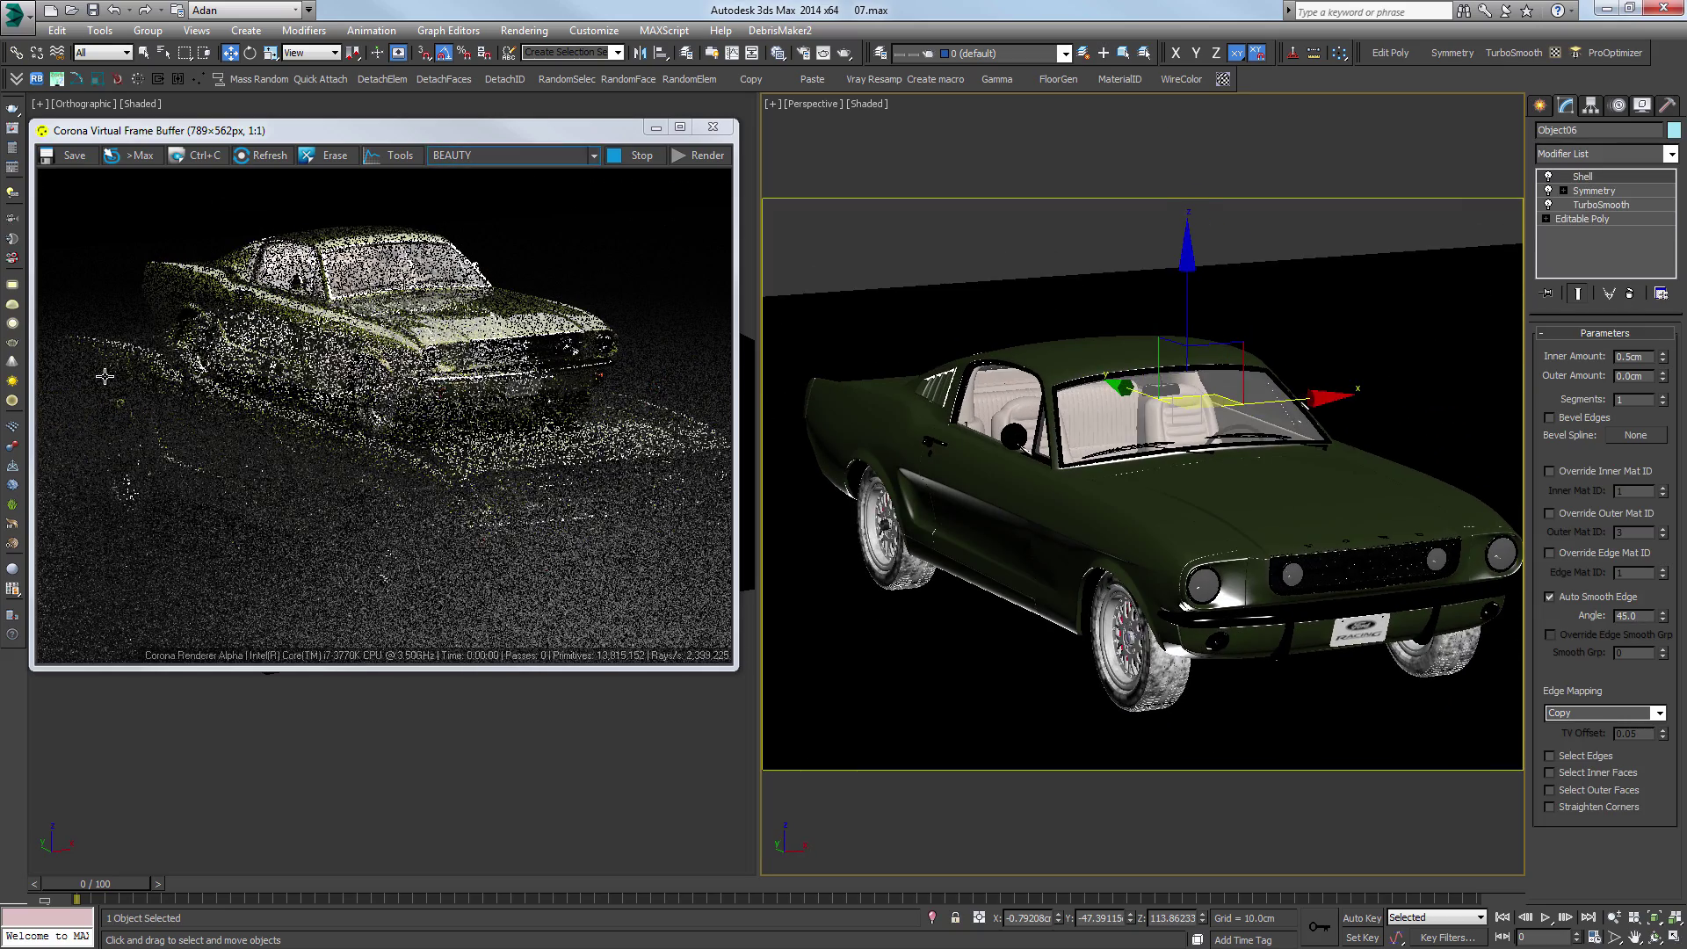
key(shift+z)
key(shift+z)
key(shift+z)
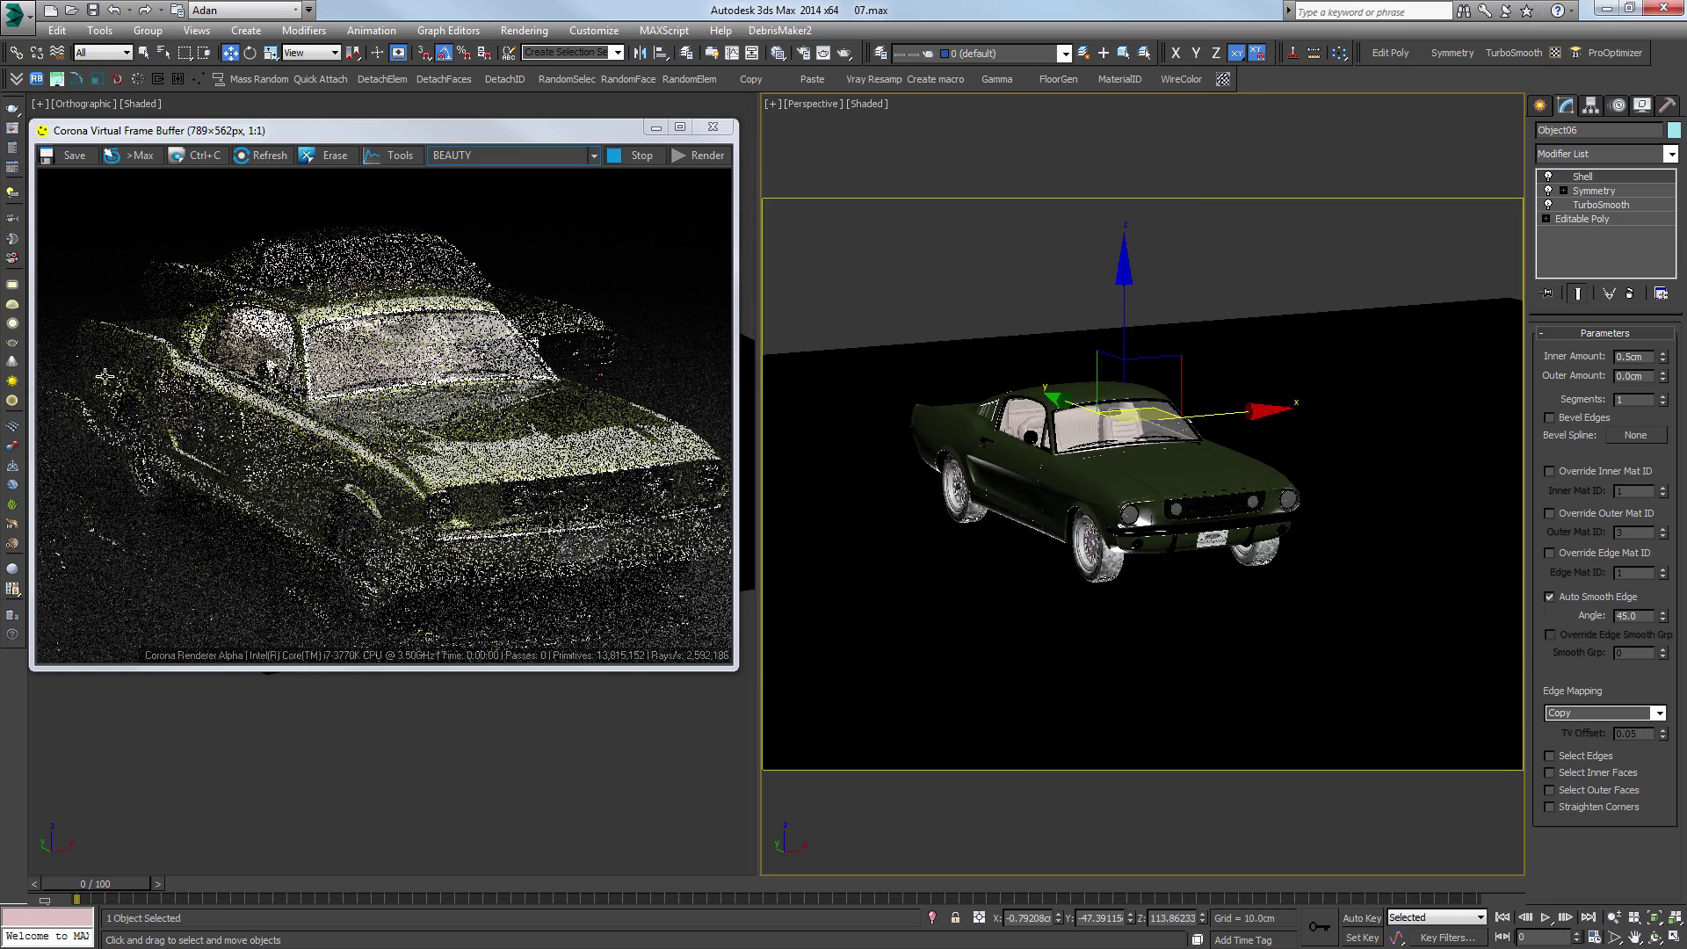
key(shift+z)
key(shift+z)
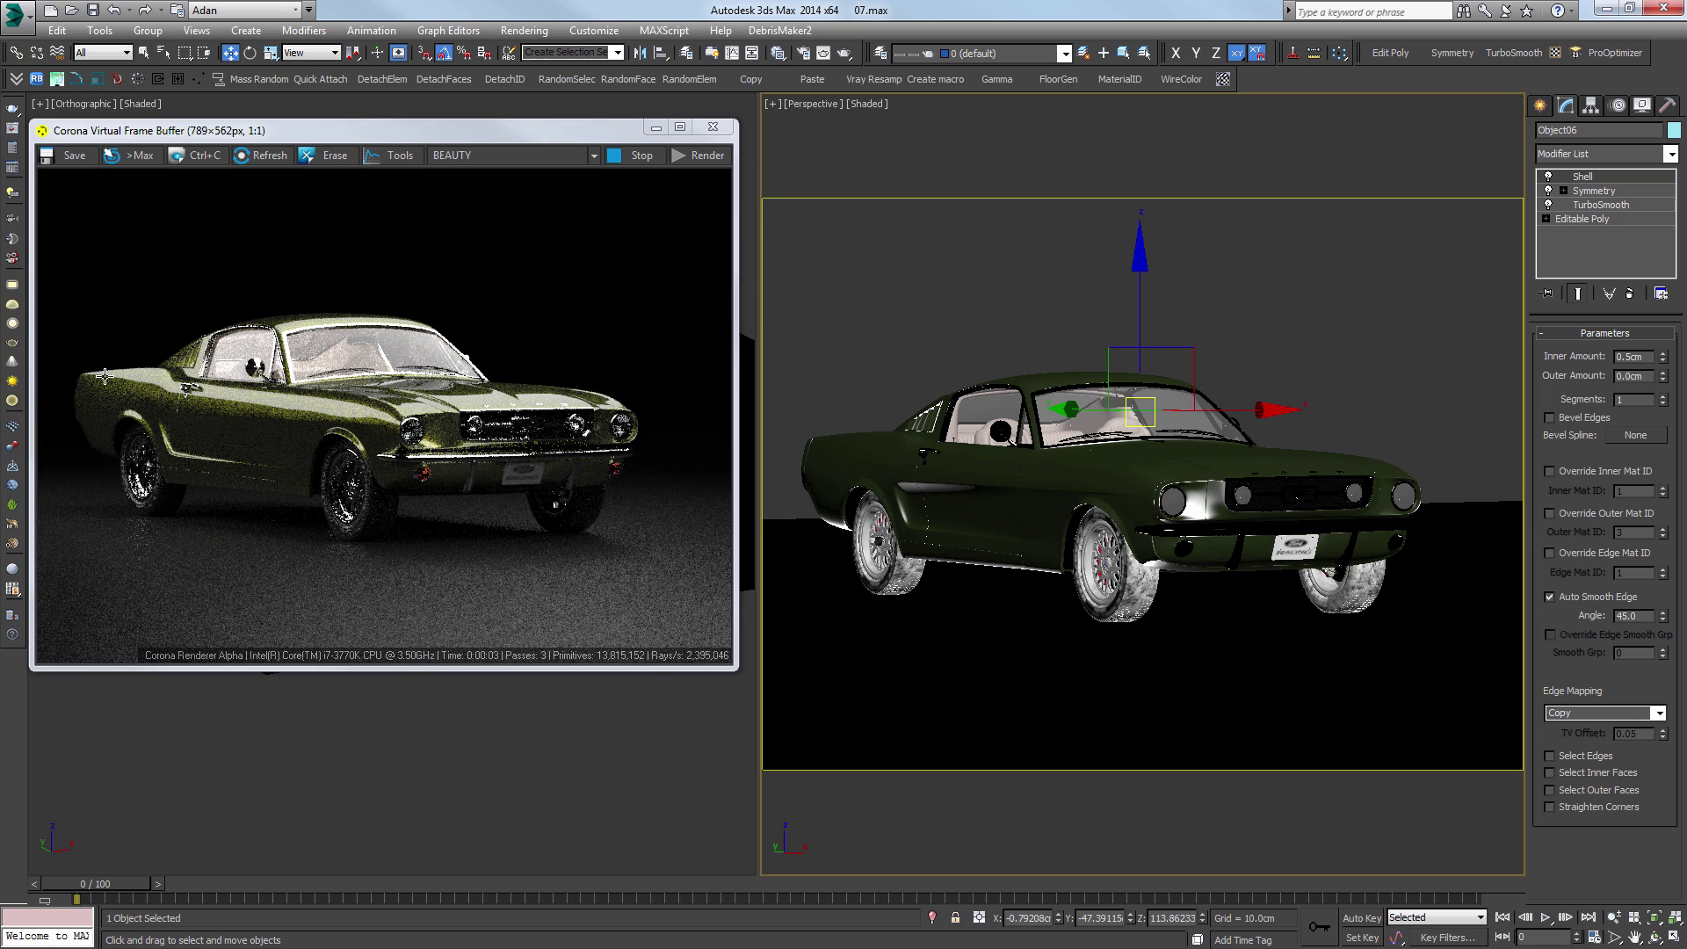
key(ctrl+d)
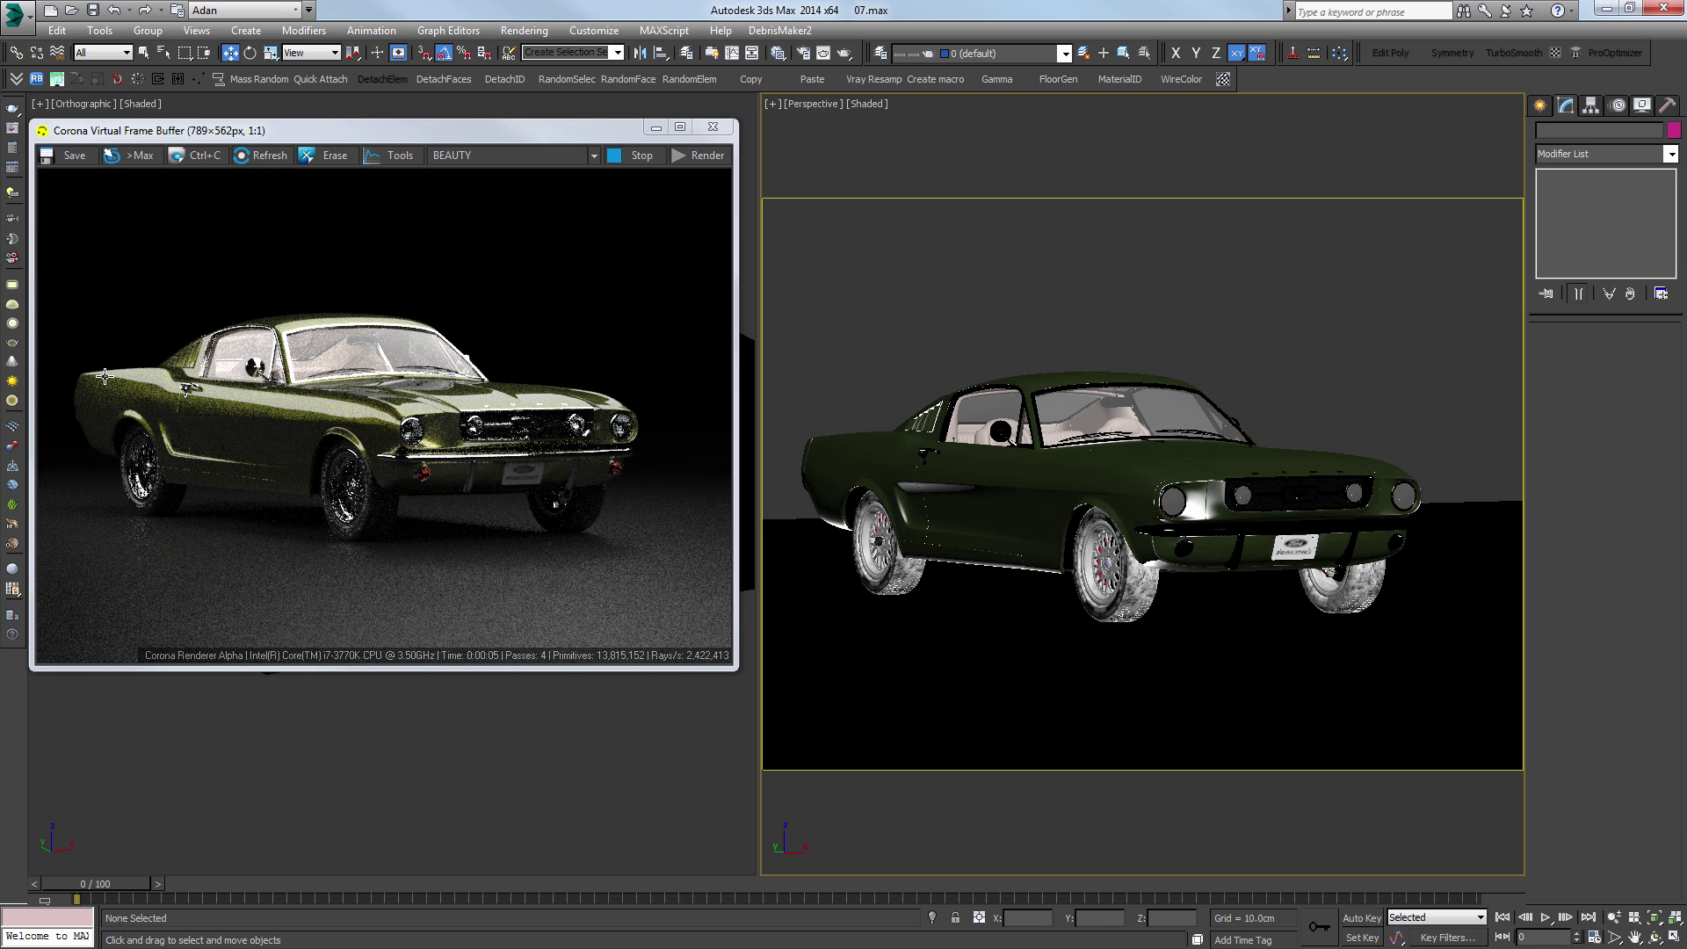